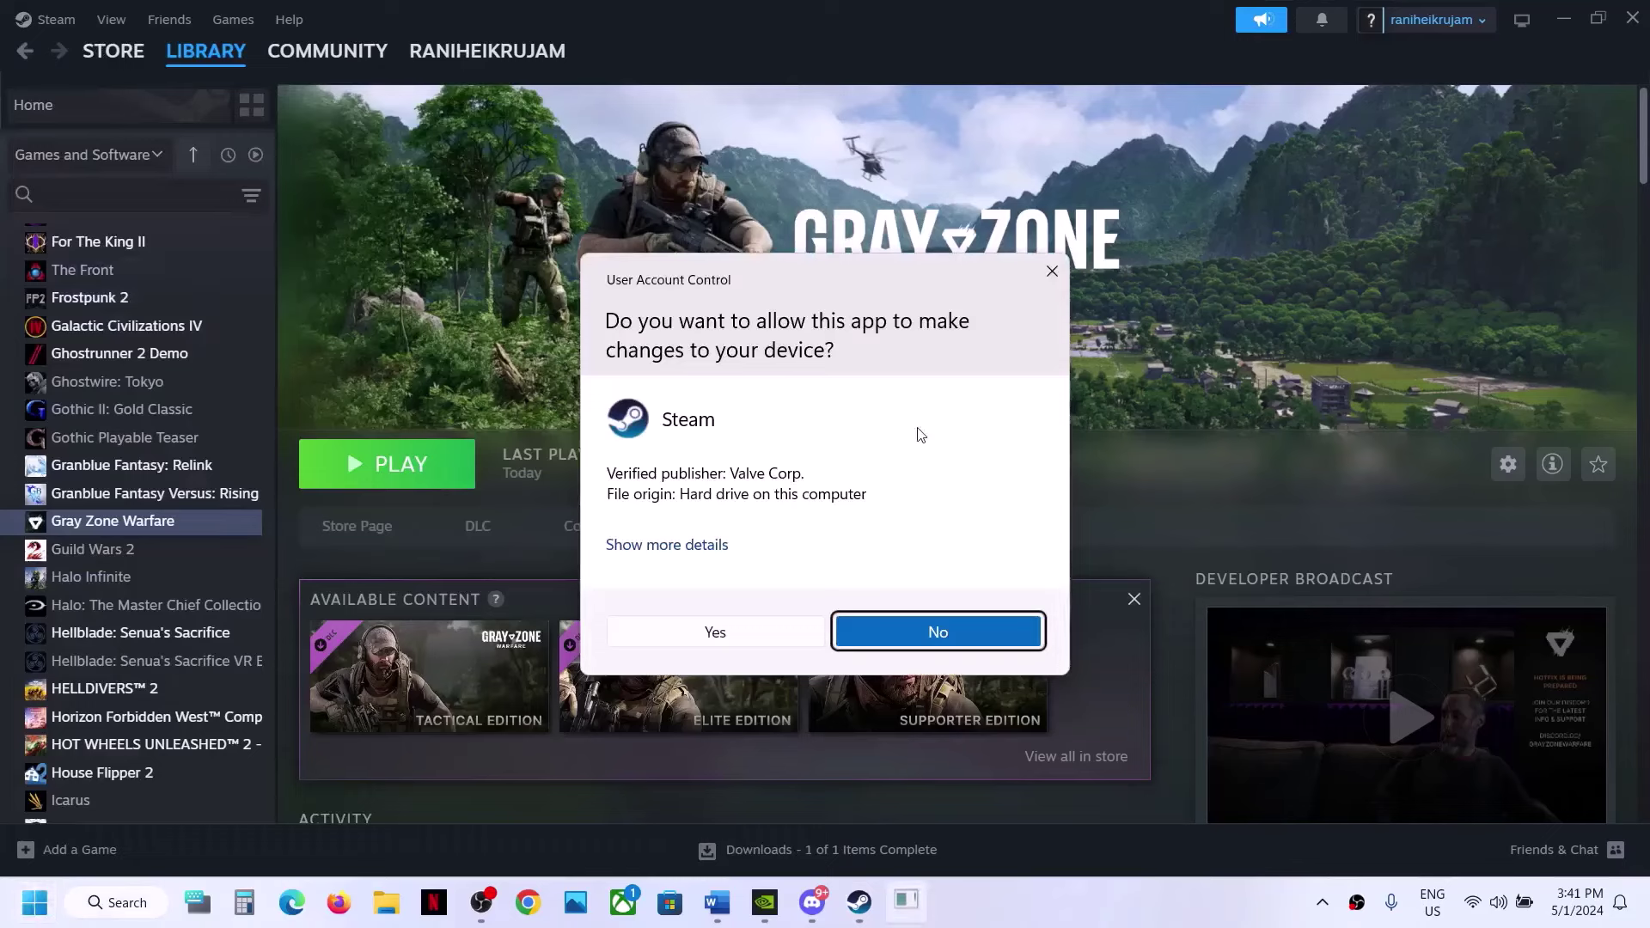
# - Dismiss the User Account Control prompt and view the file verification option in Gray Zone Warfare's Installed Files properties
pyautogui.click(899, 621)
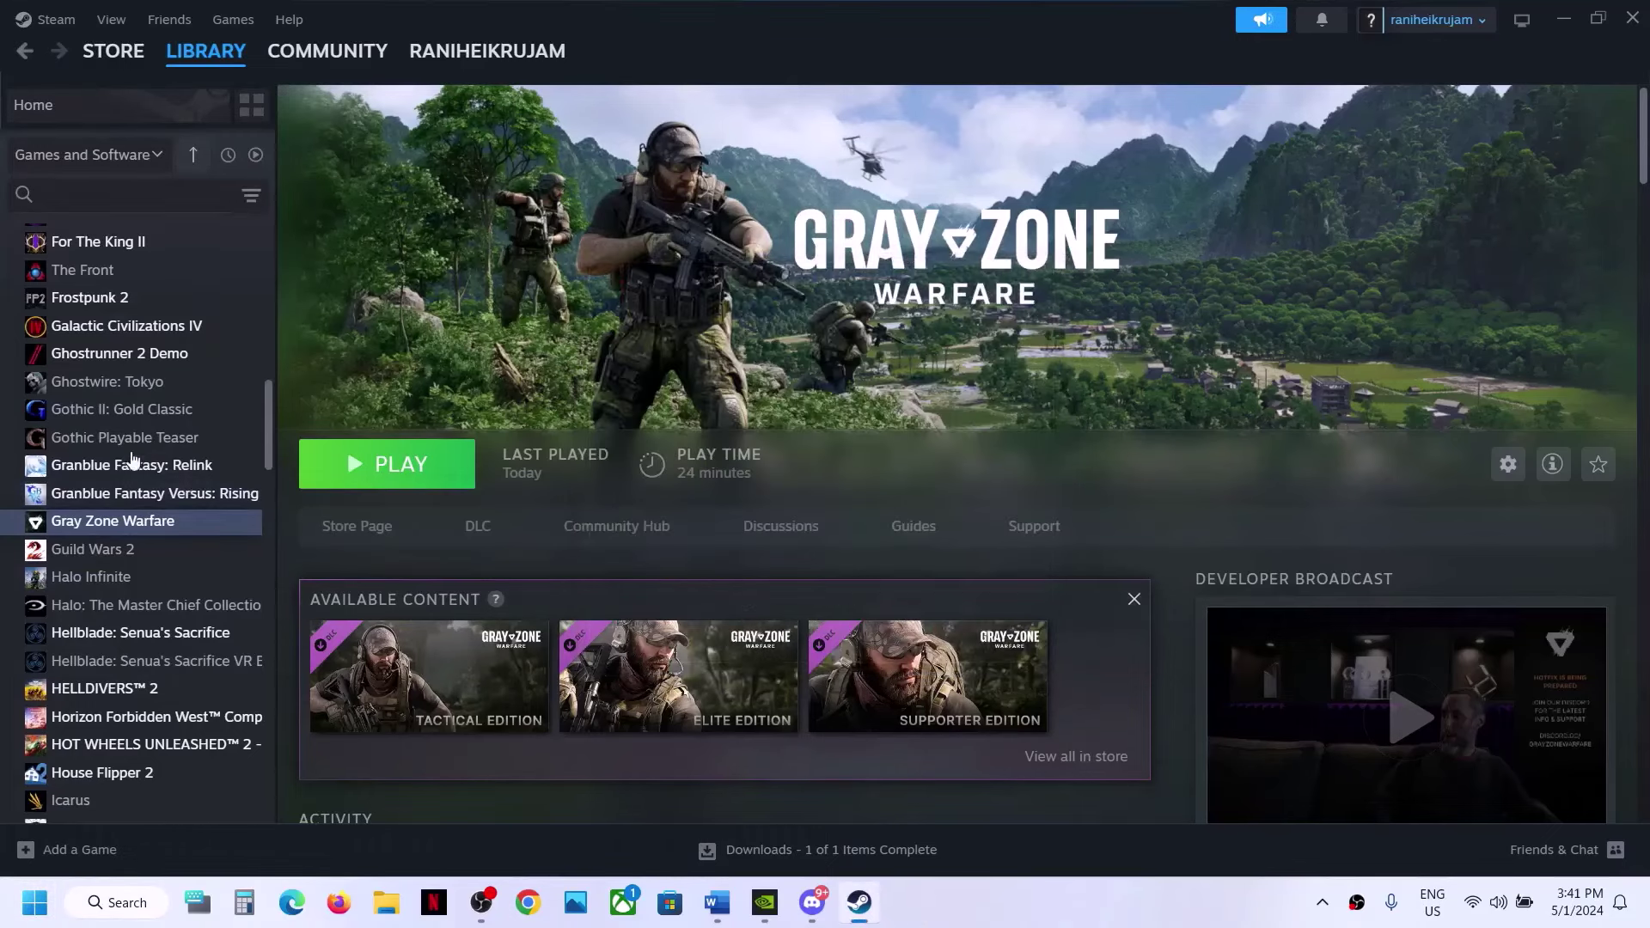
pyautogui.rightClick(135, 525)
pyautogui.click(194, 681)
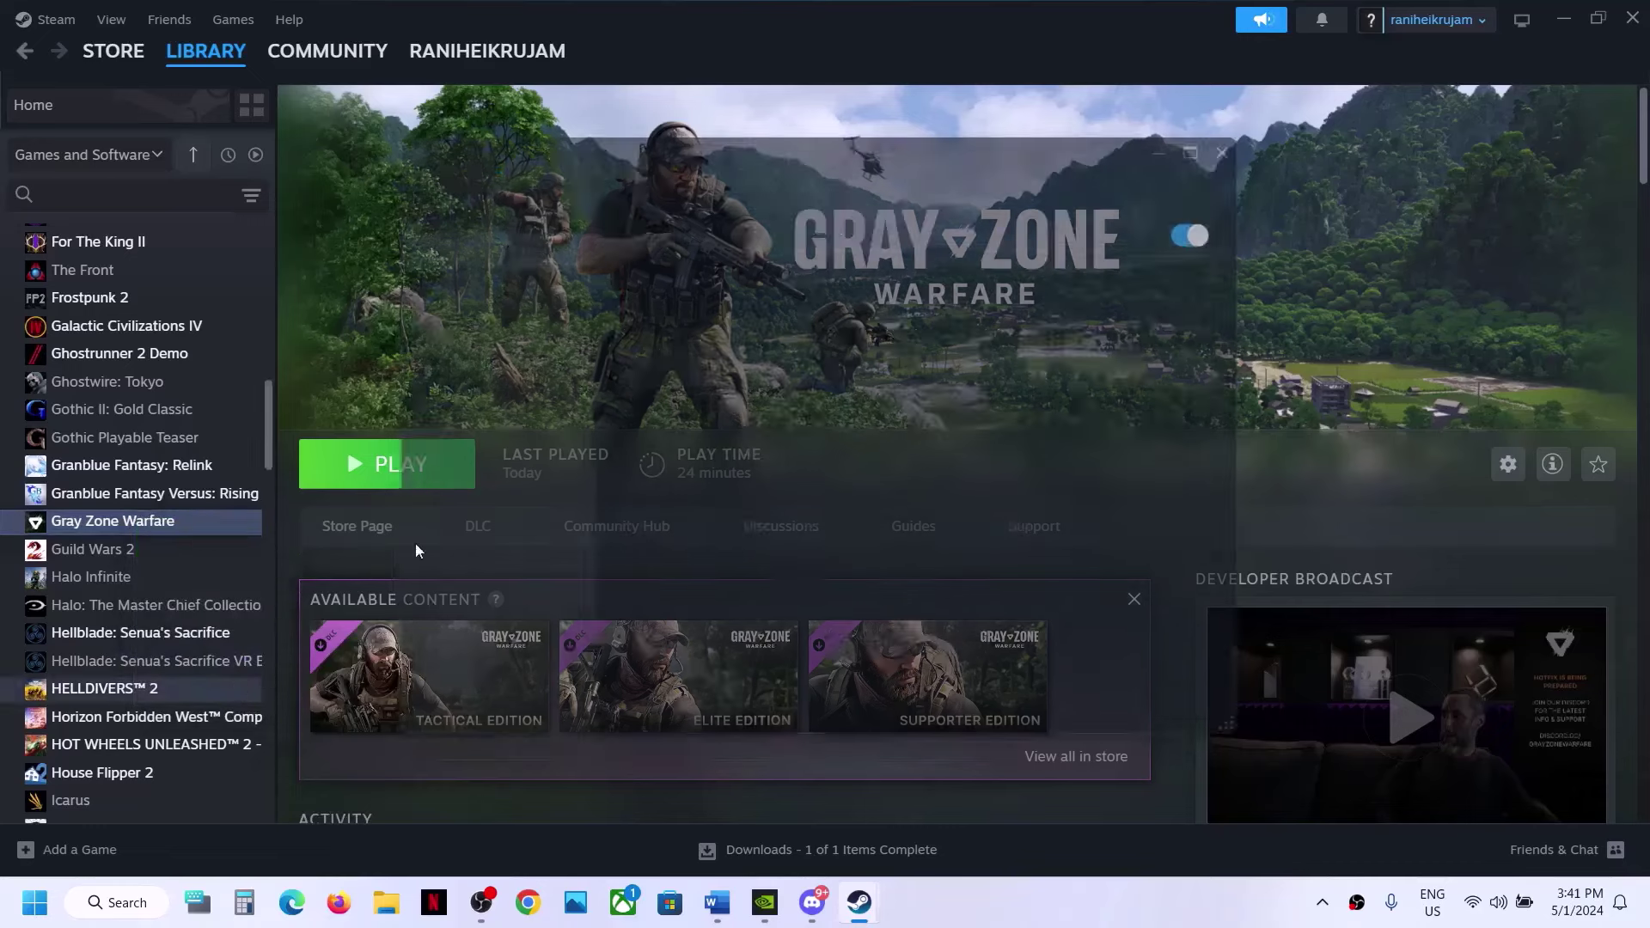
pyautogui.click(496, 335)
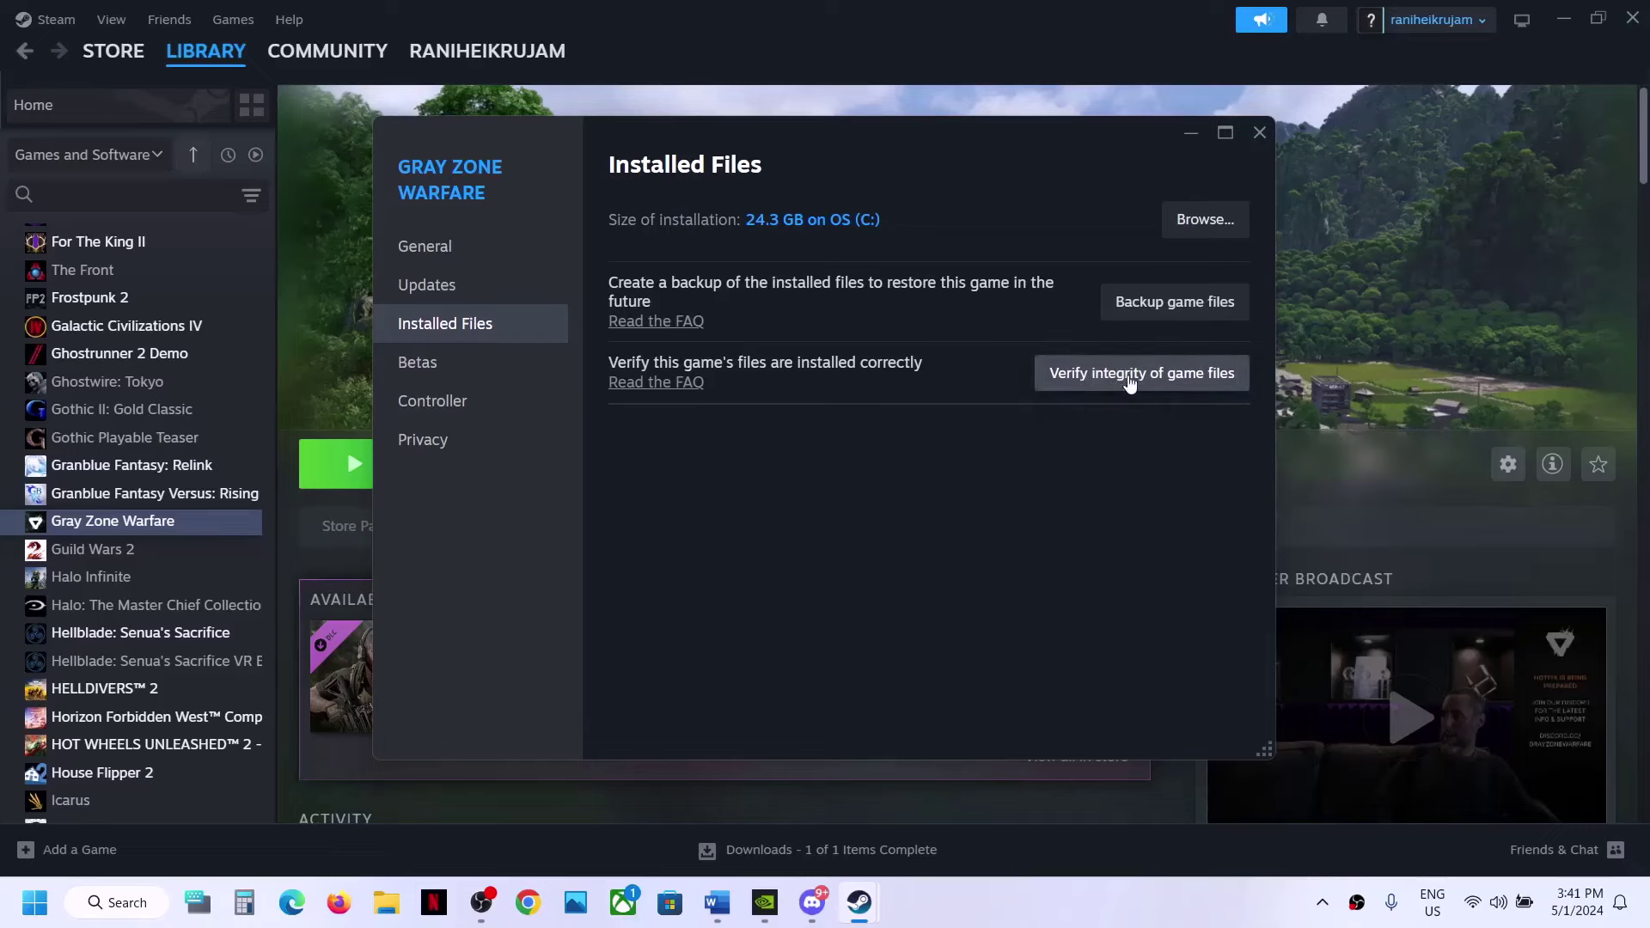
pyautogui.click(1262, 133)
# - Switch to the Gray Zone Warfare document in Word and highlight the Step 2 text "Restart PC"
pyautogui.click(717, 902)
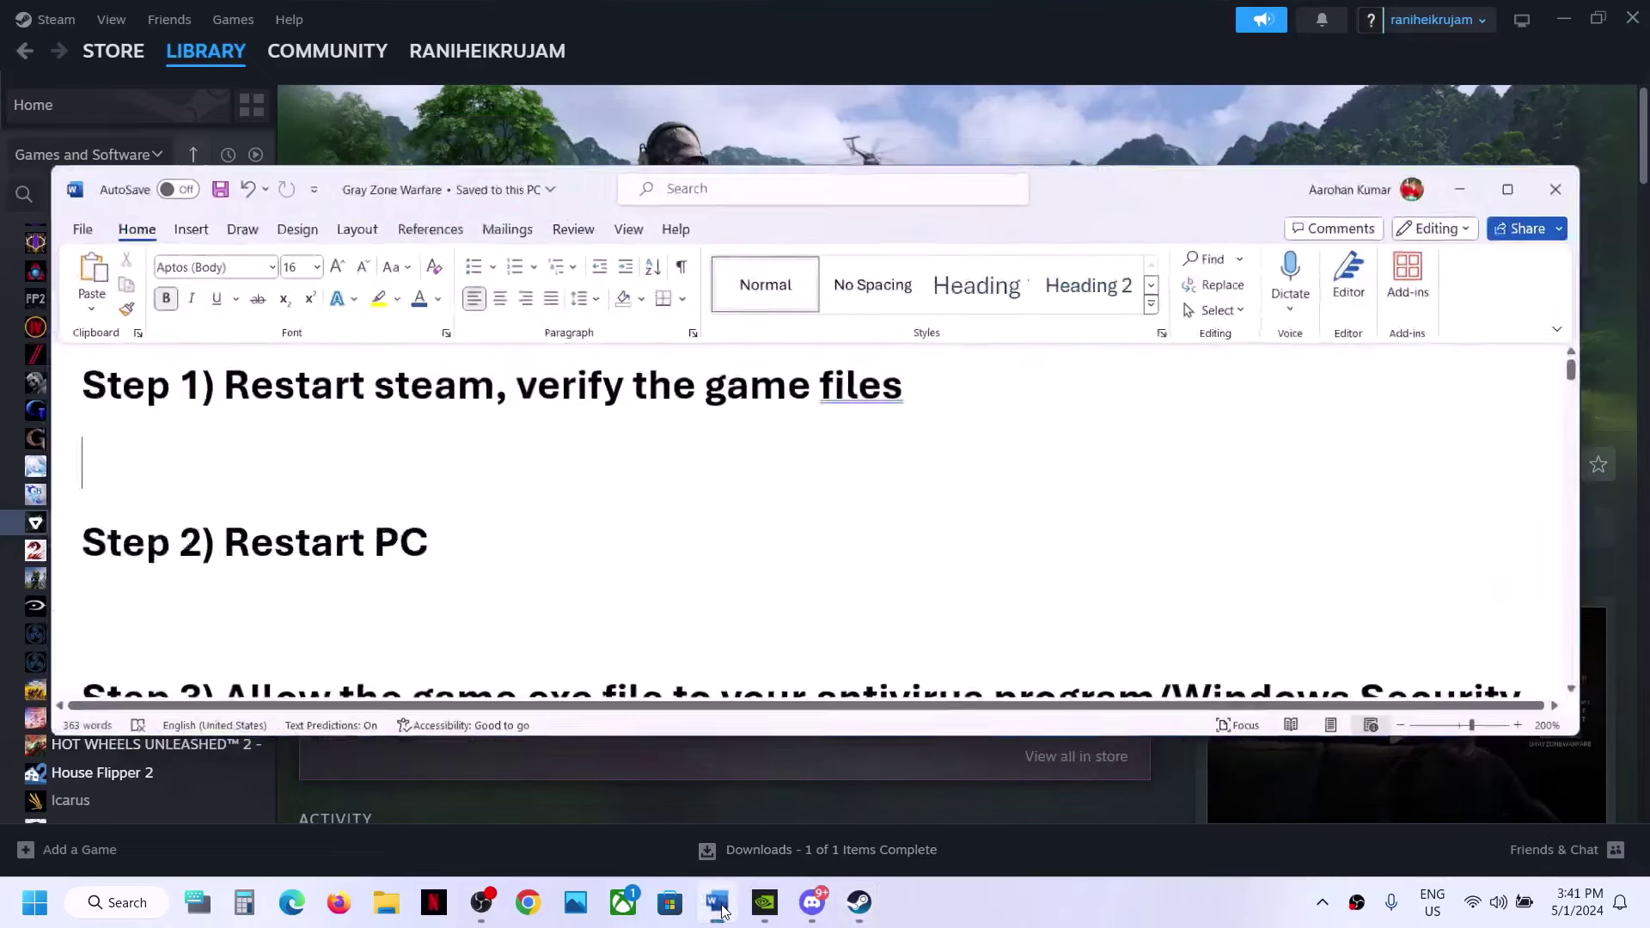
pyautogui.moveTo(229, 533); pyautogui.dragTo(412, 524)
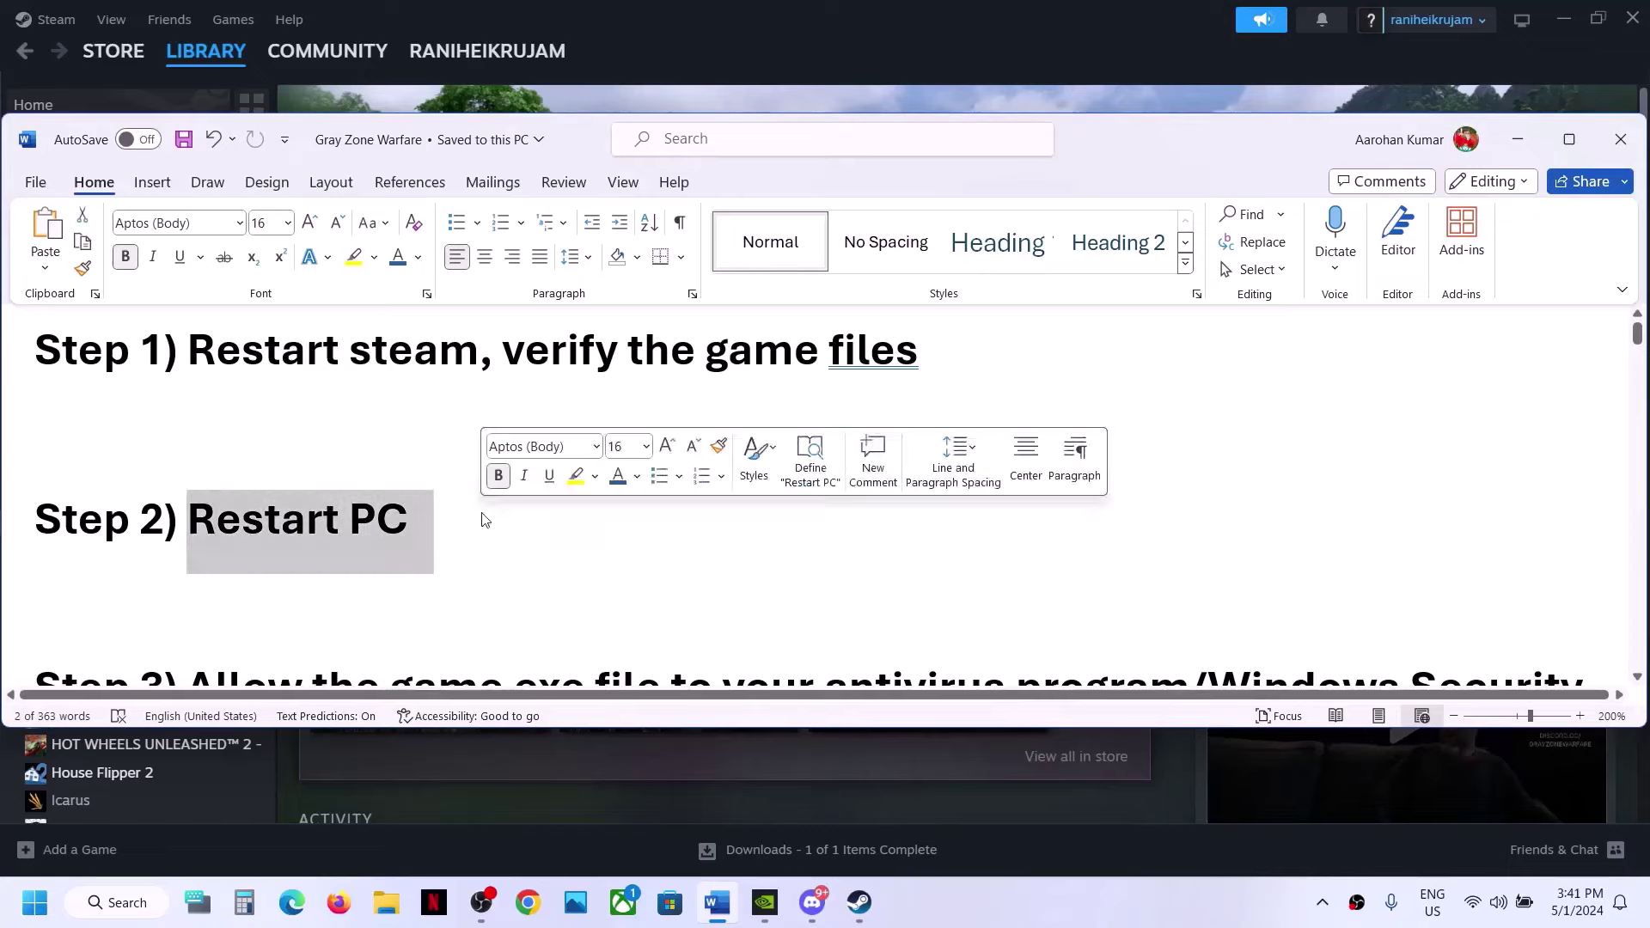
pyautogui.click(1028, 38)
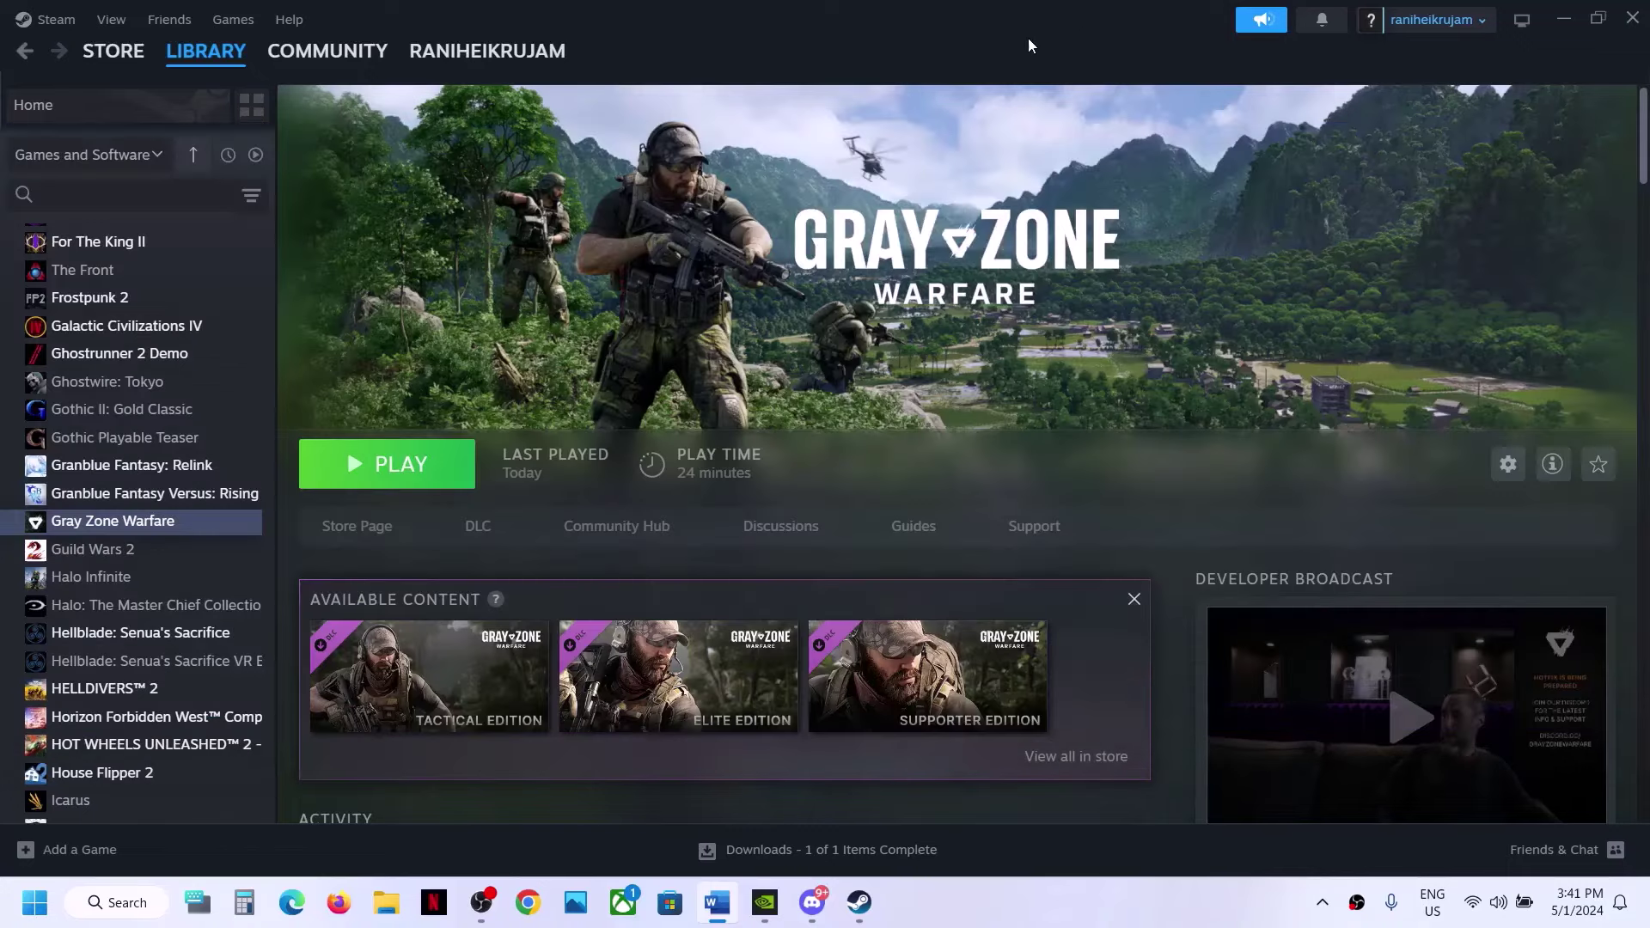
# - View the Windows power options for restarting the PC, and dismiss them
pyautogui.click(35, 902)
pyautogui.click(626, 830)
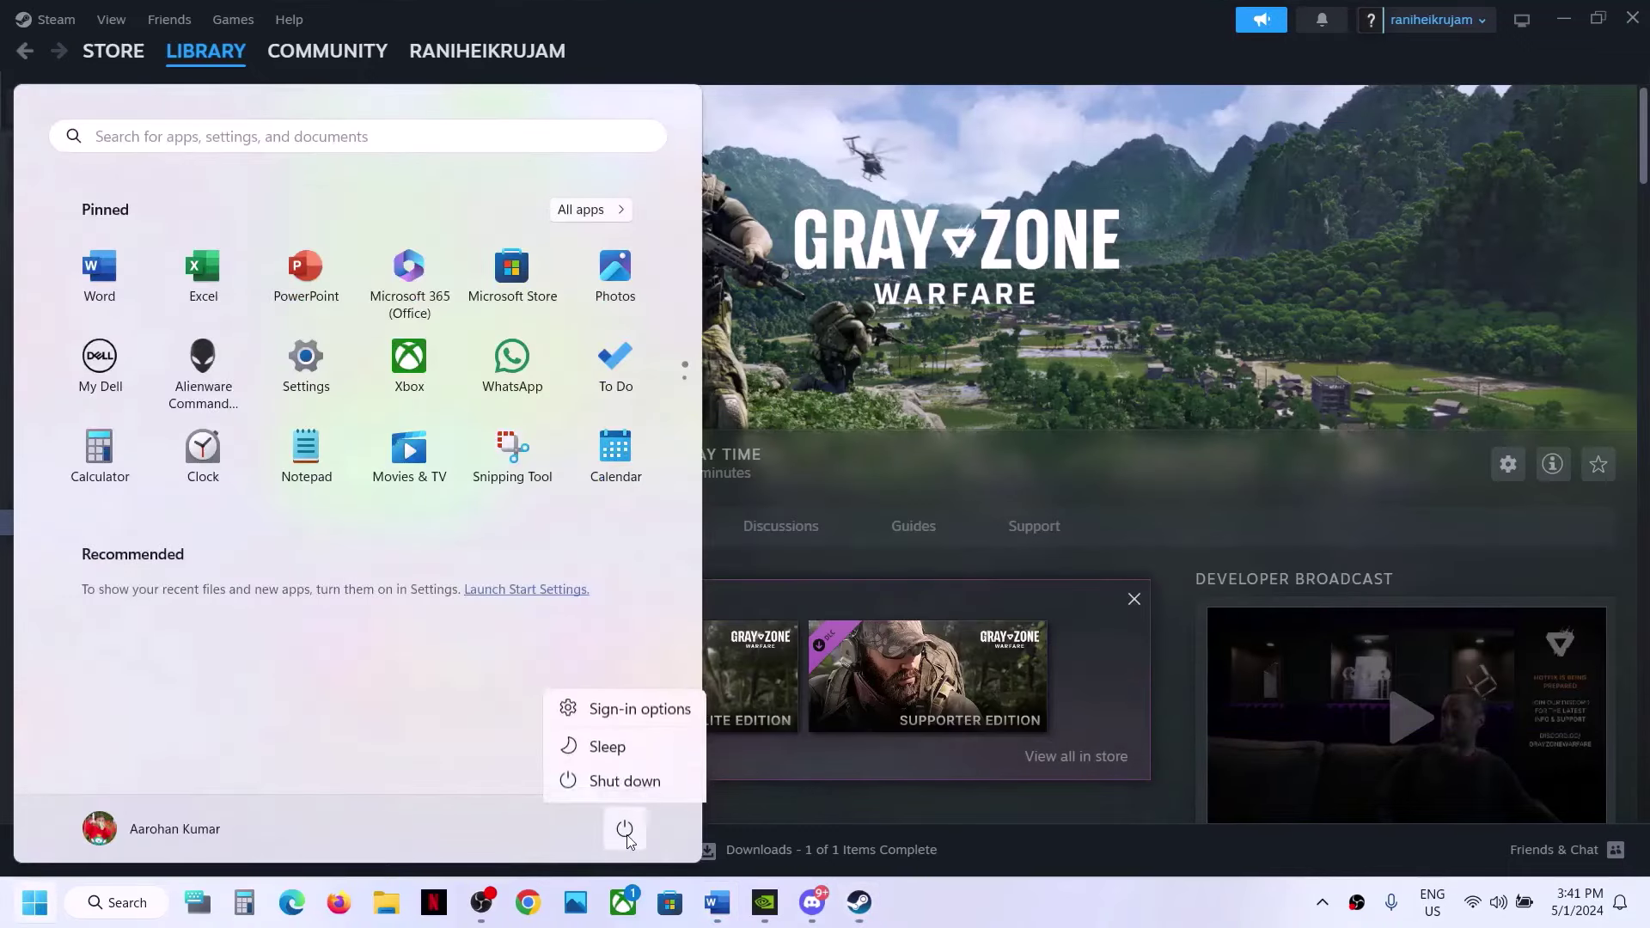
pyautogui.press('Escape')
pyautogui.press('Escape')
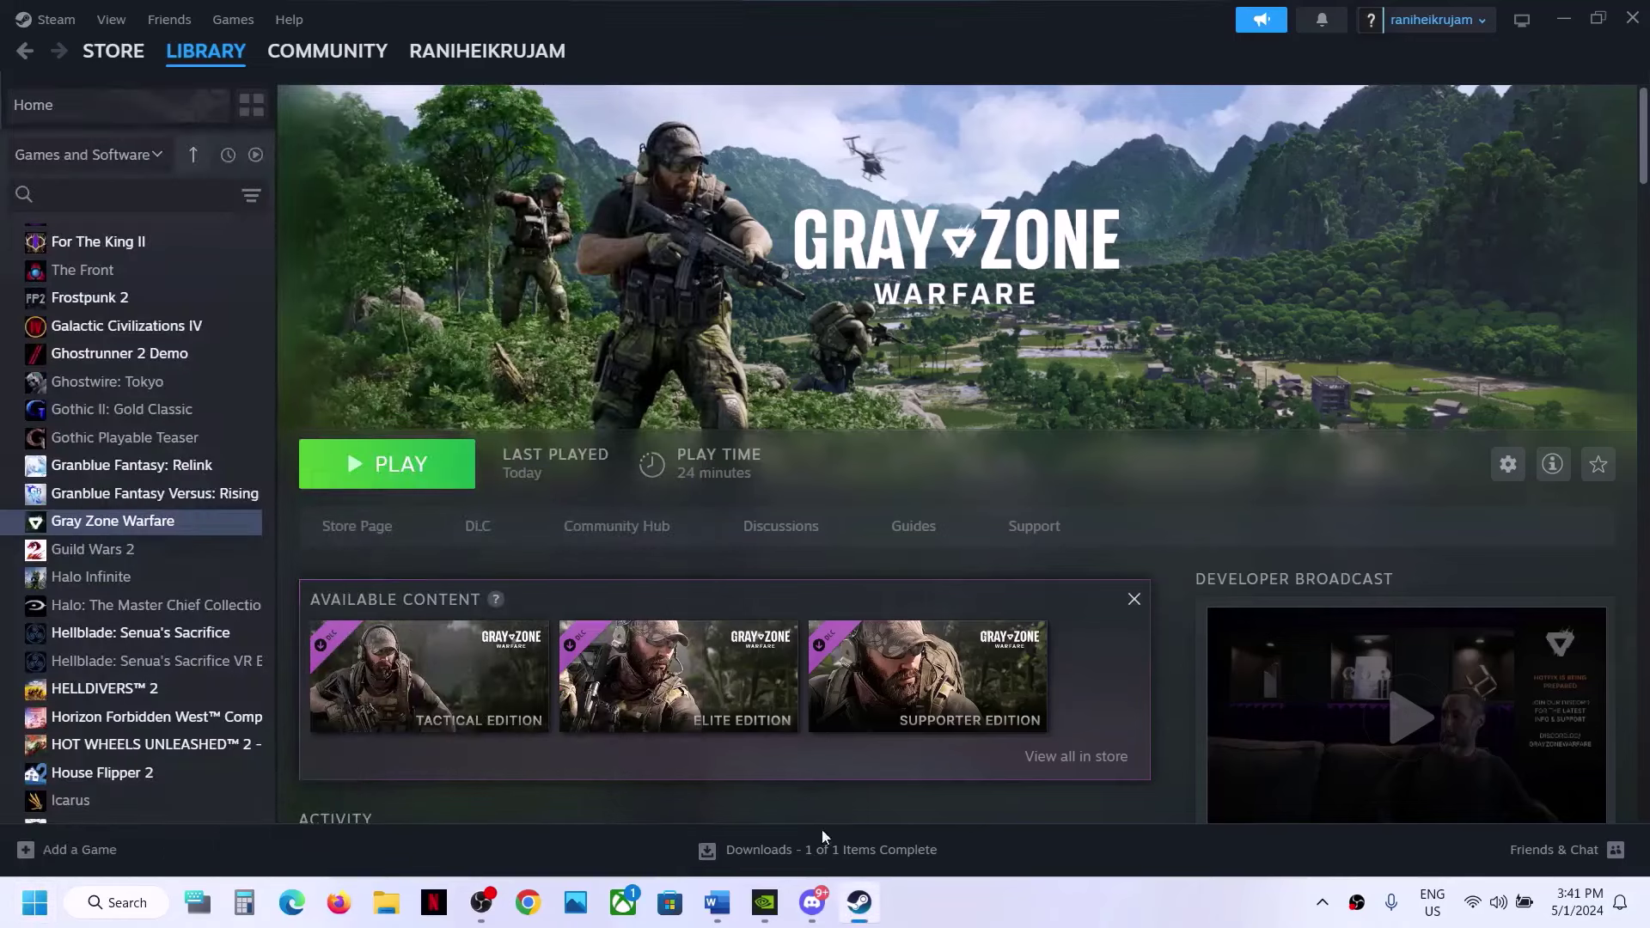
# - Return to the Word document and highlight the Step 3 instruction to allow the game exe file in the antivirus program
pyautogui.click(719, 903)
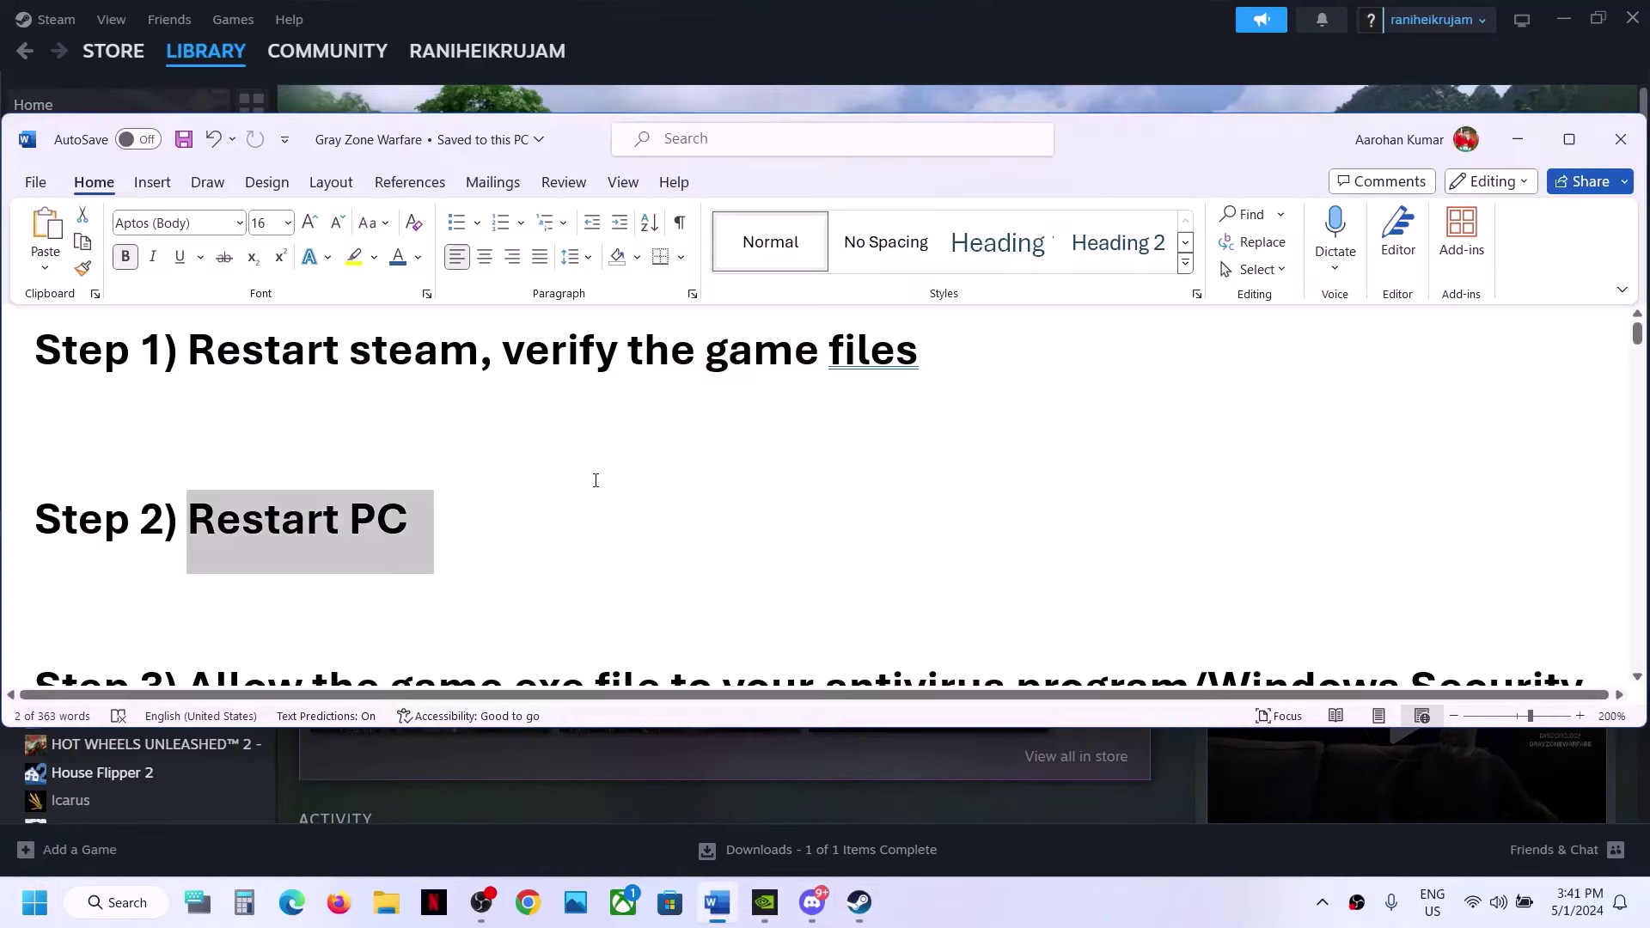
pyautogui.scroll(-3, 593, 478)
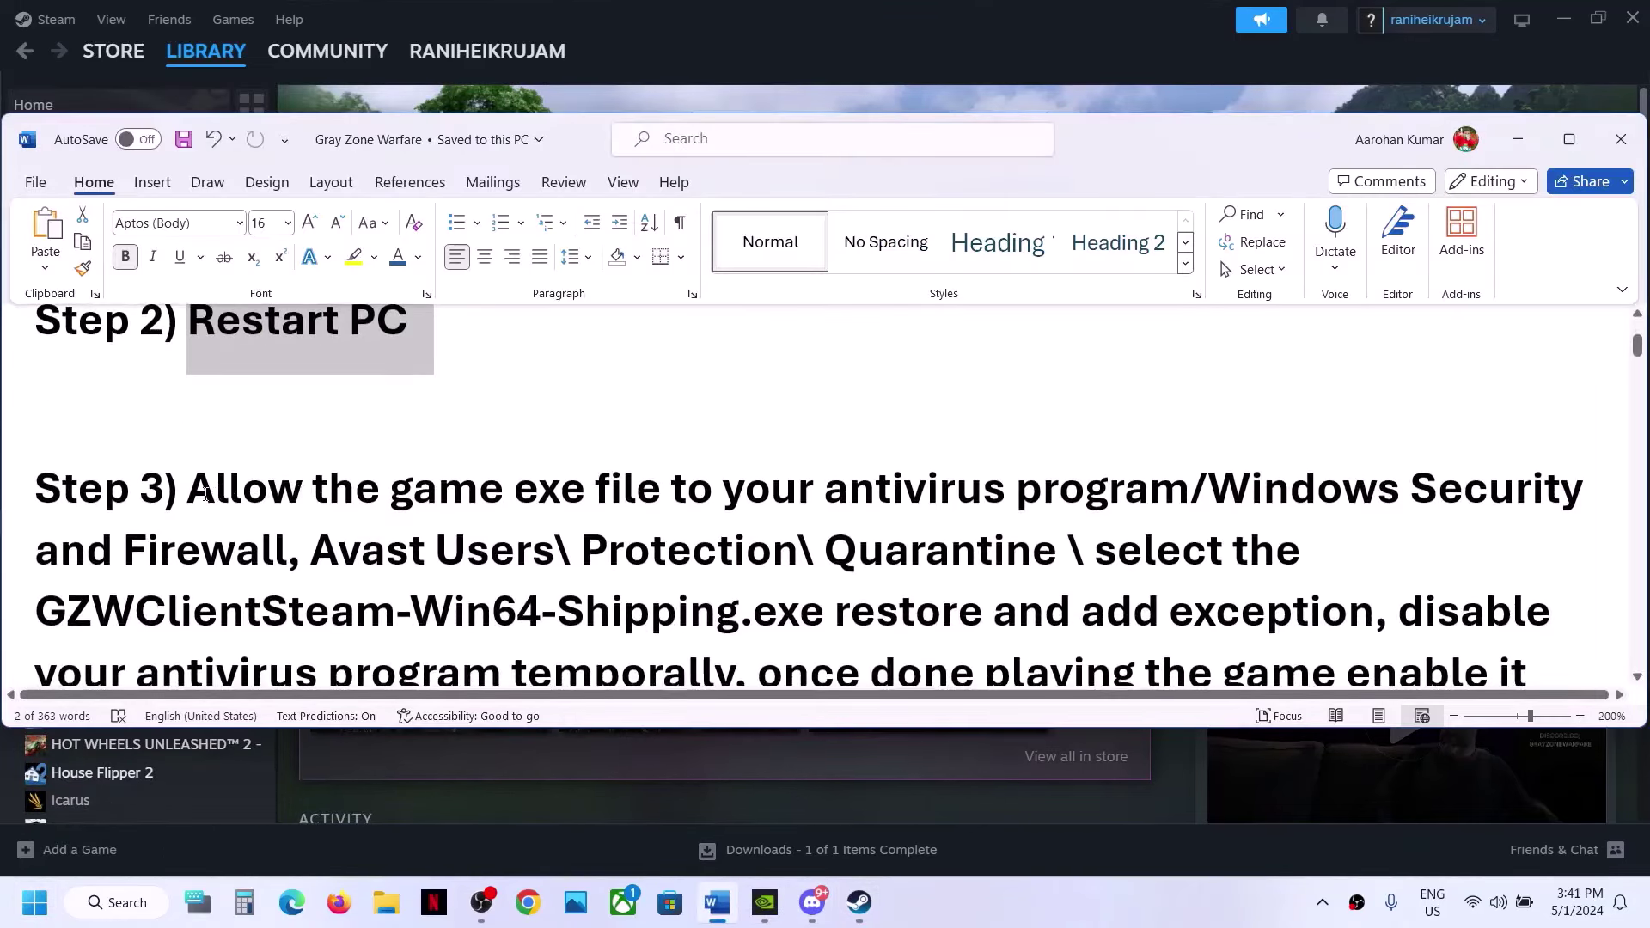
pyautogui.moveTo(206, 494); pyautogui.dragTo(1188, 490)
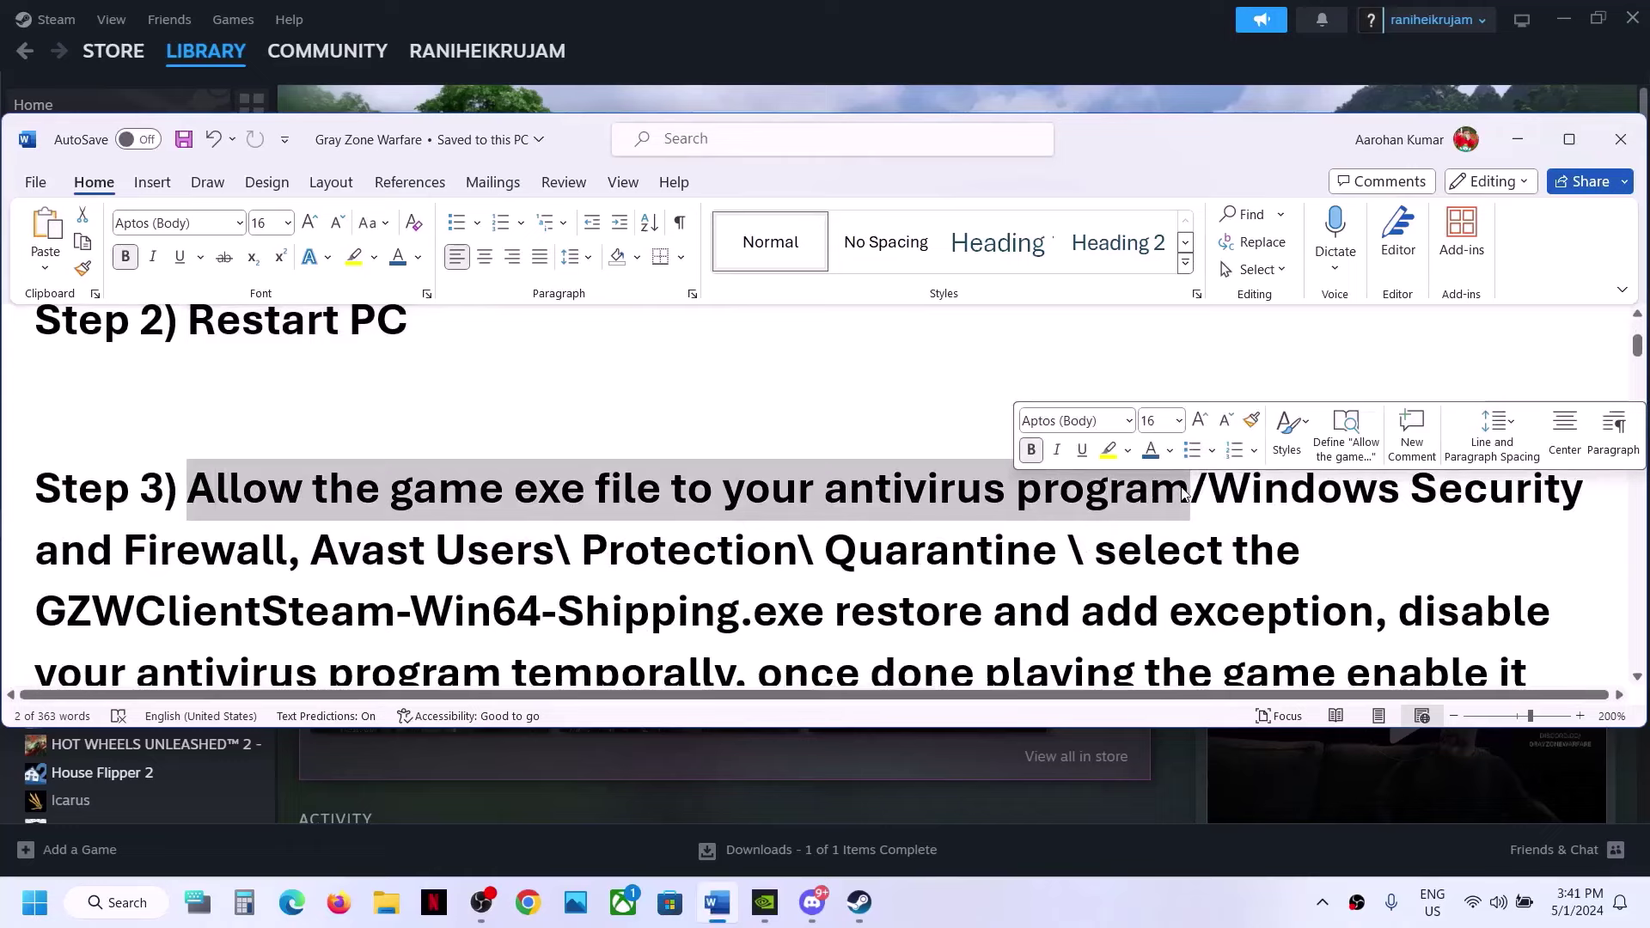
pyautogui.click(1235, 504)
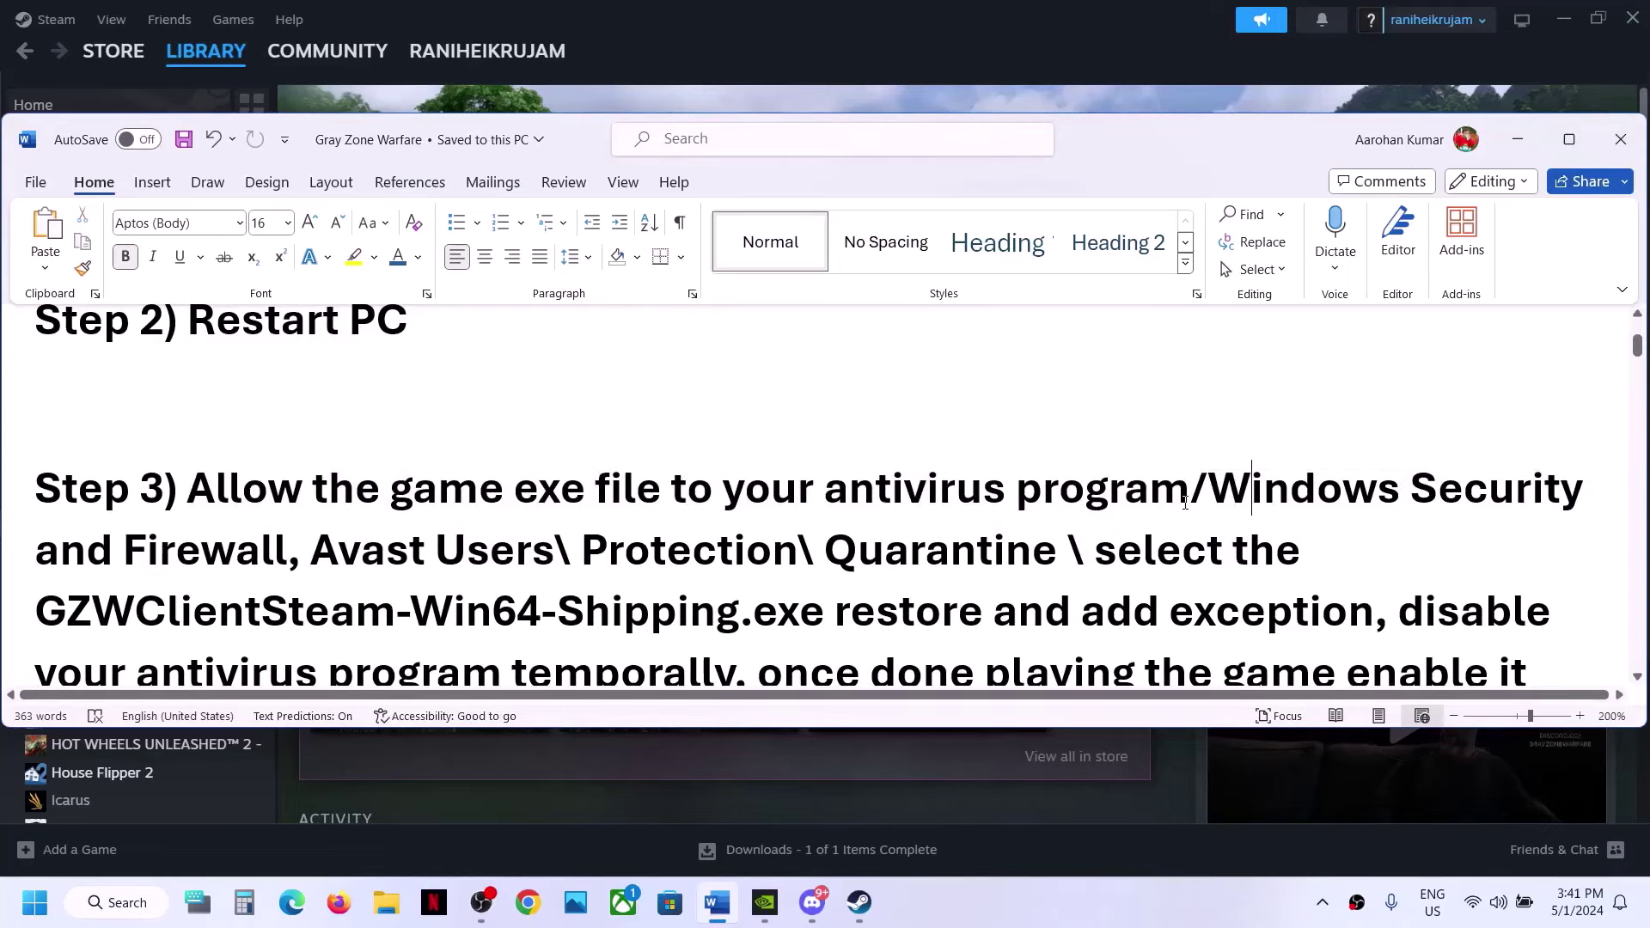
pyautogui.scroll(-1, 678, 501)
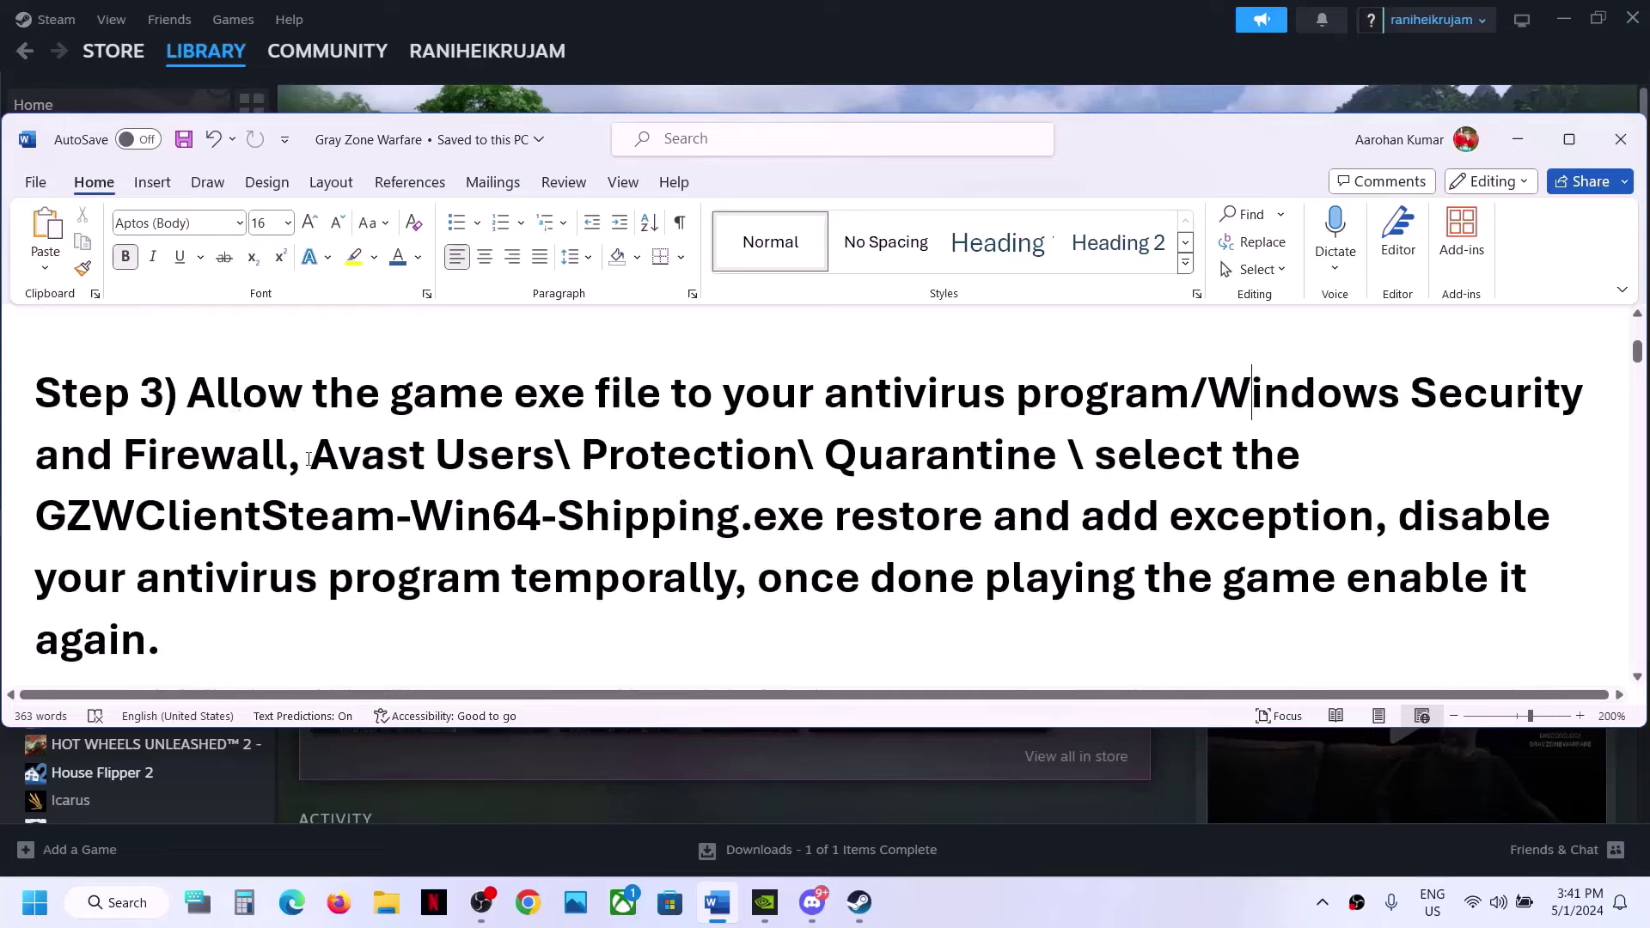
# - Highlight the Avast quarantine restore path, "add exception" and "Windows Security" in Step 3, and return to Steam
pyautogui.moveTo(315, 460); pyautogui.dragTo(492, 464)
pyautogui.click(497, 468)
pyautogui.moveTo(585, 460); pyautogui.dragTo(936, 535)
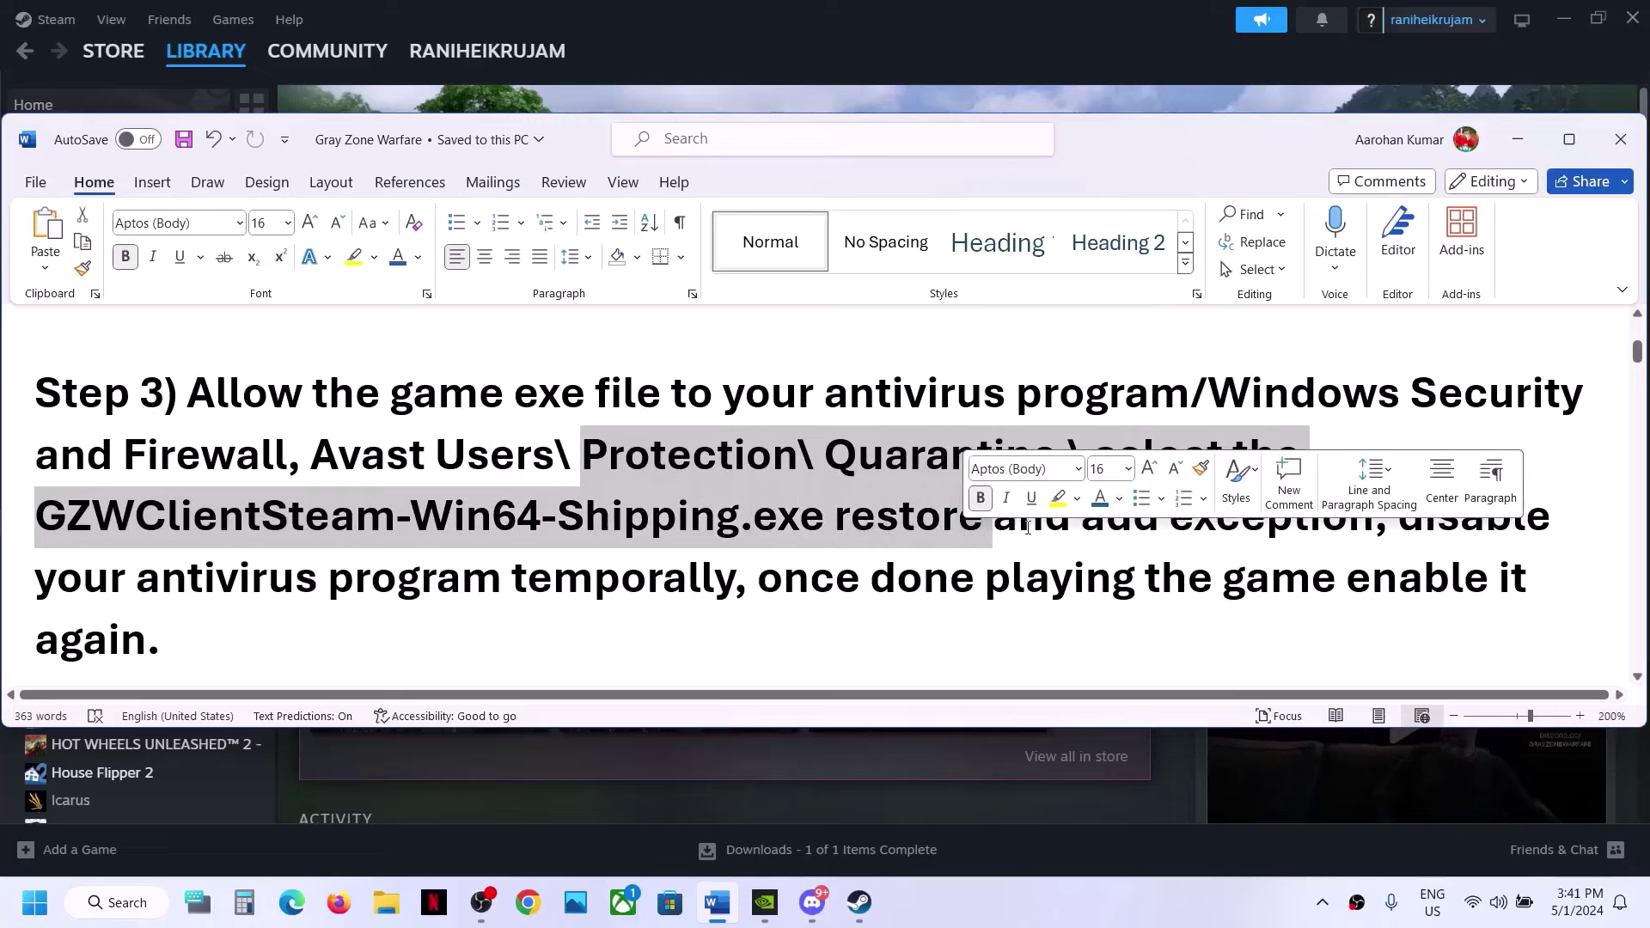
pyautogui.click(1107, 525)
pyautogui.moveTo(1094, 520); pyautogui.dragTo(1278, 532)
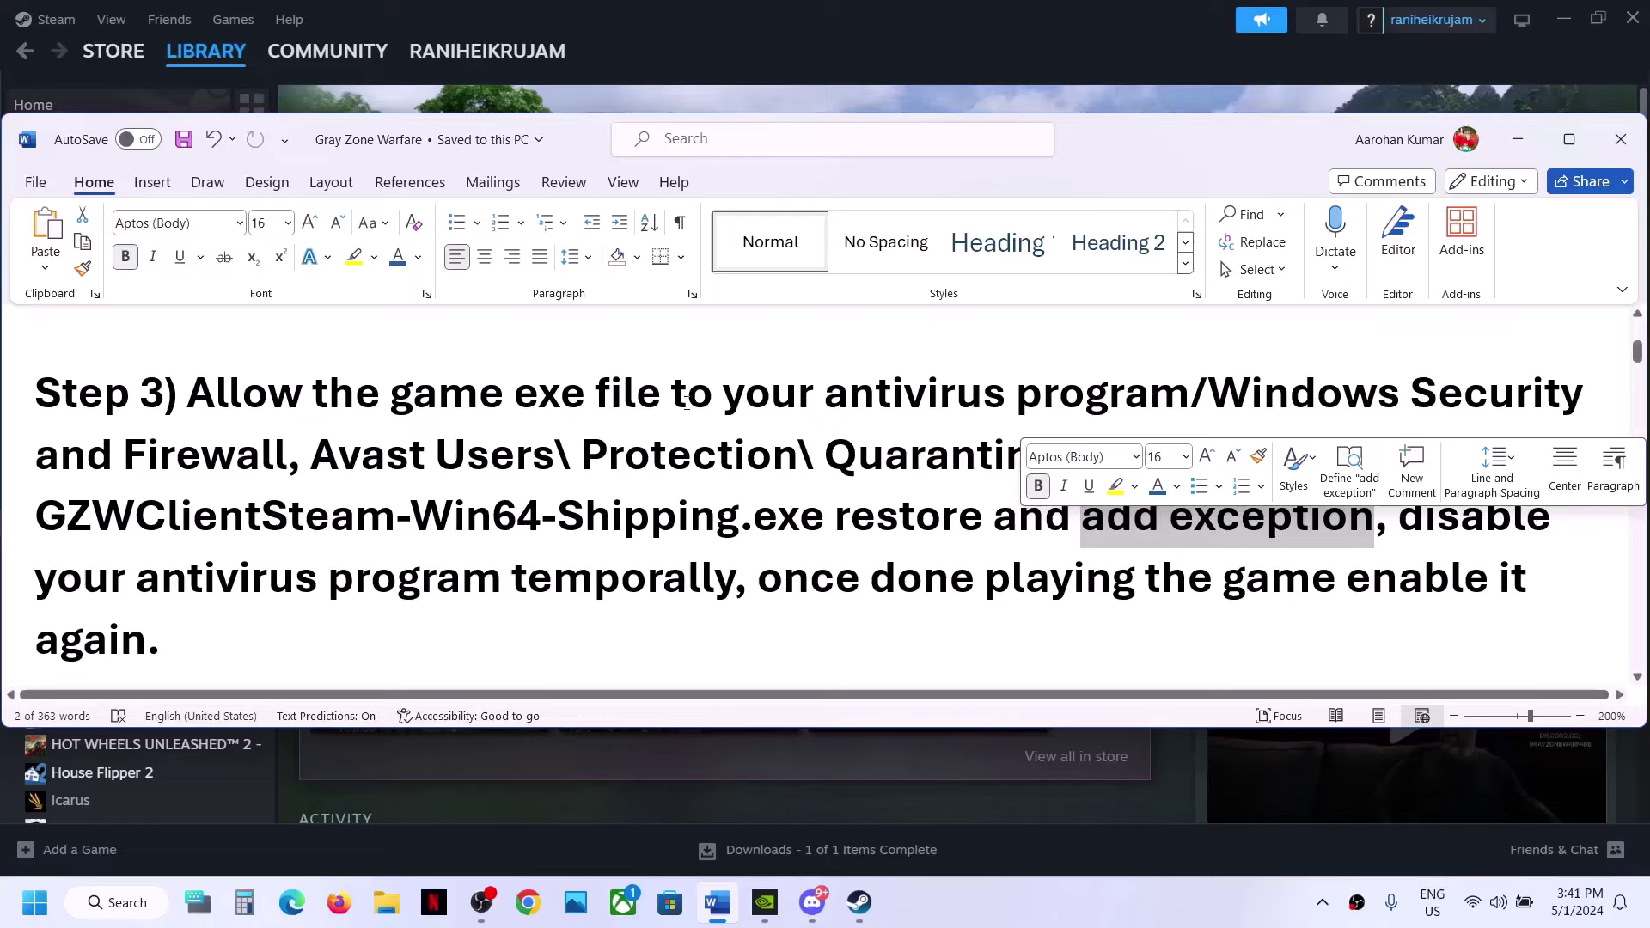
pyautogui.click(630, 407)
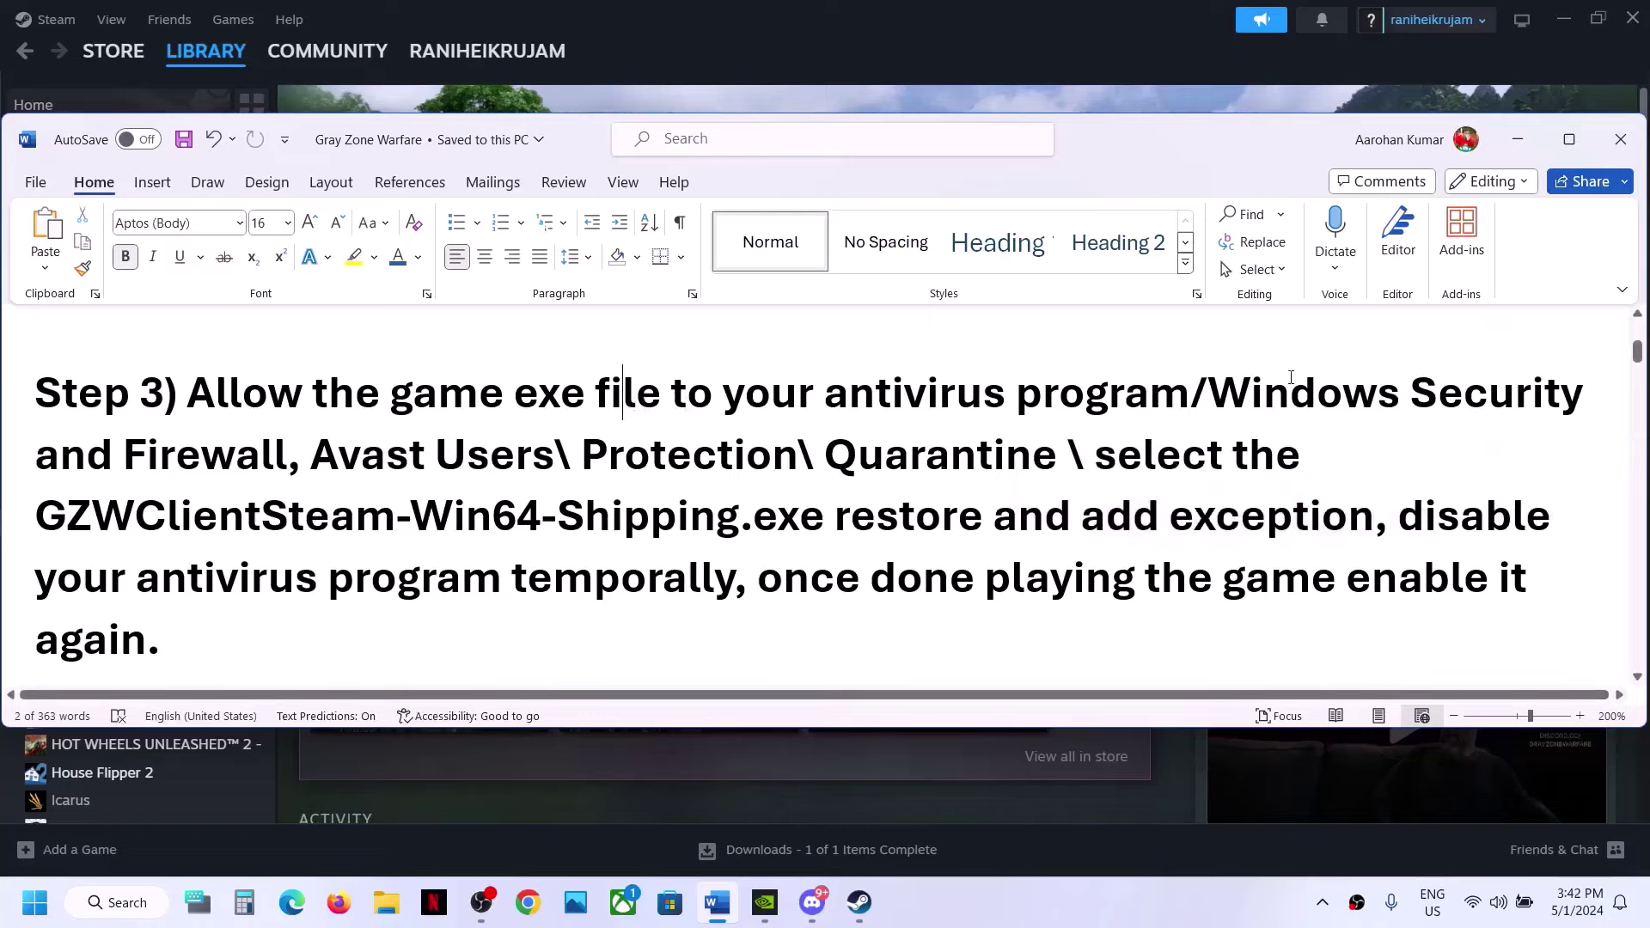
pyautogui.moveTo(1210, 393); pyautogui.dragTo(1590, 397)
pyautogui.click(974, 39)
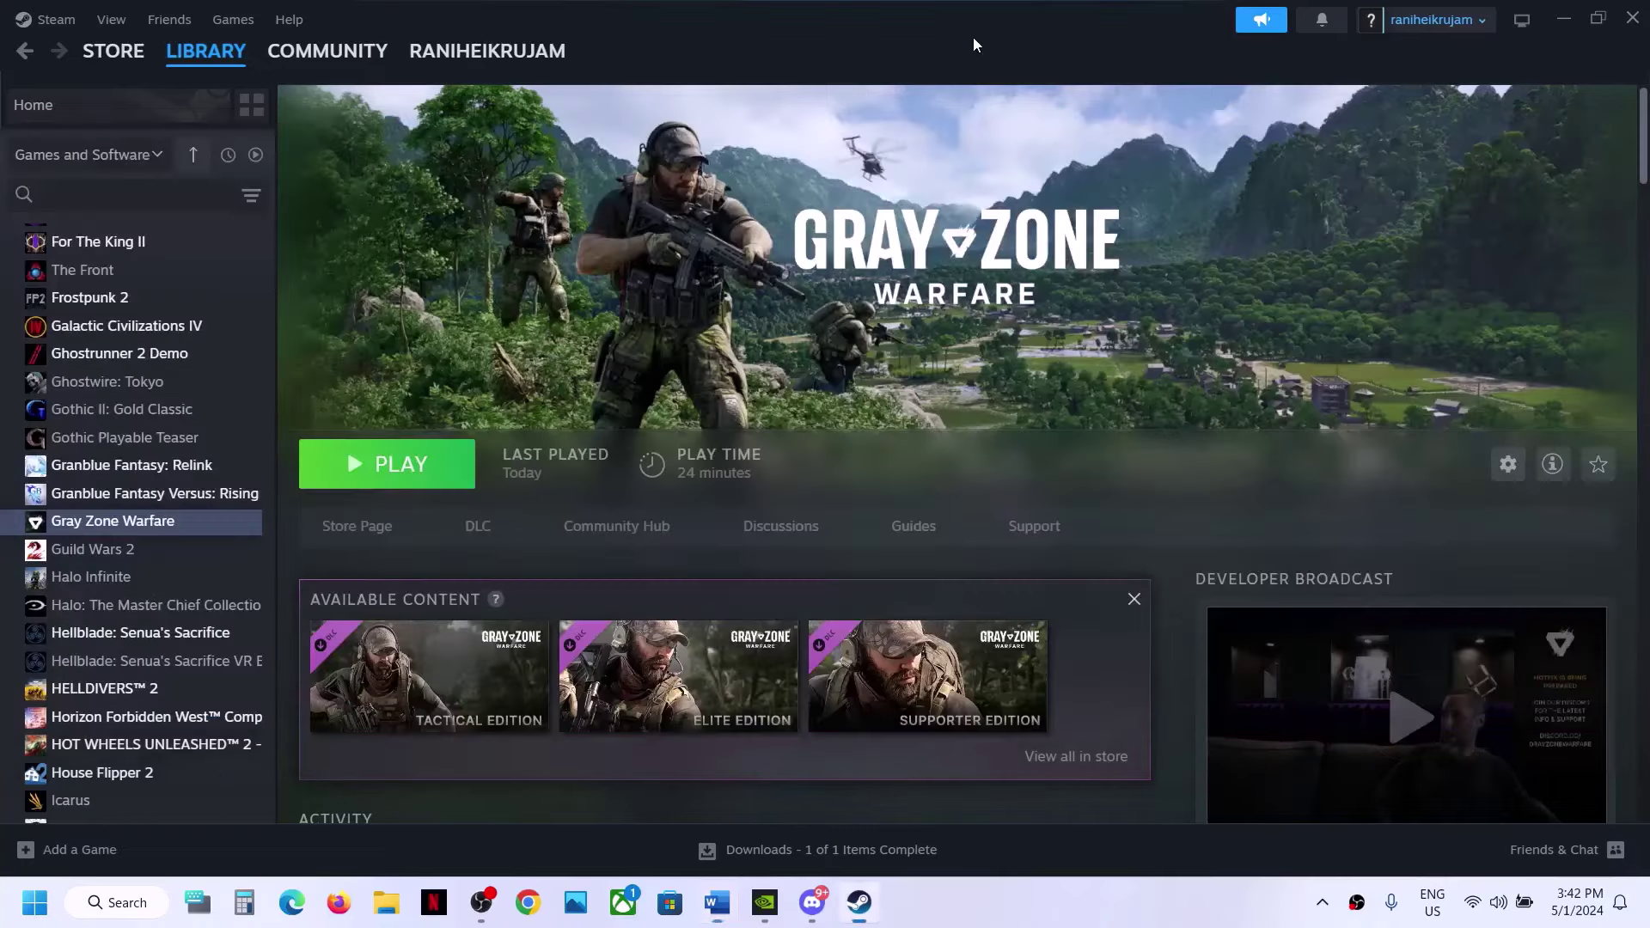
# - Open Virus & threat protection in Windows Security from the Privacy & security settings
pyautogui.click(34, 903)
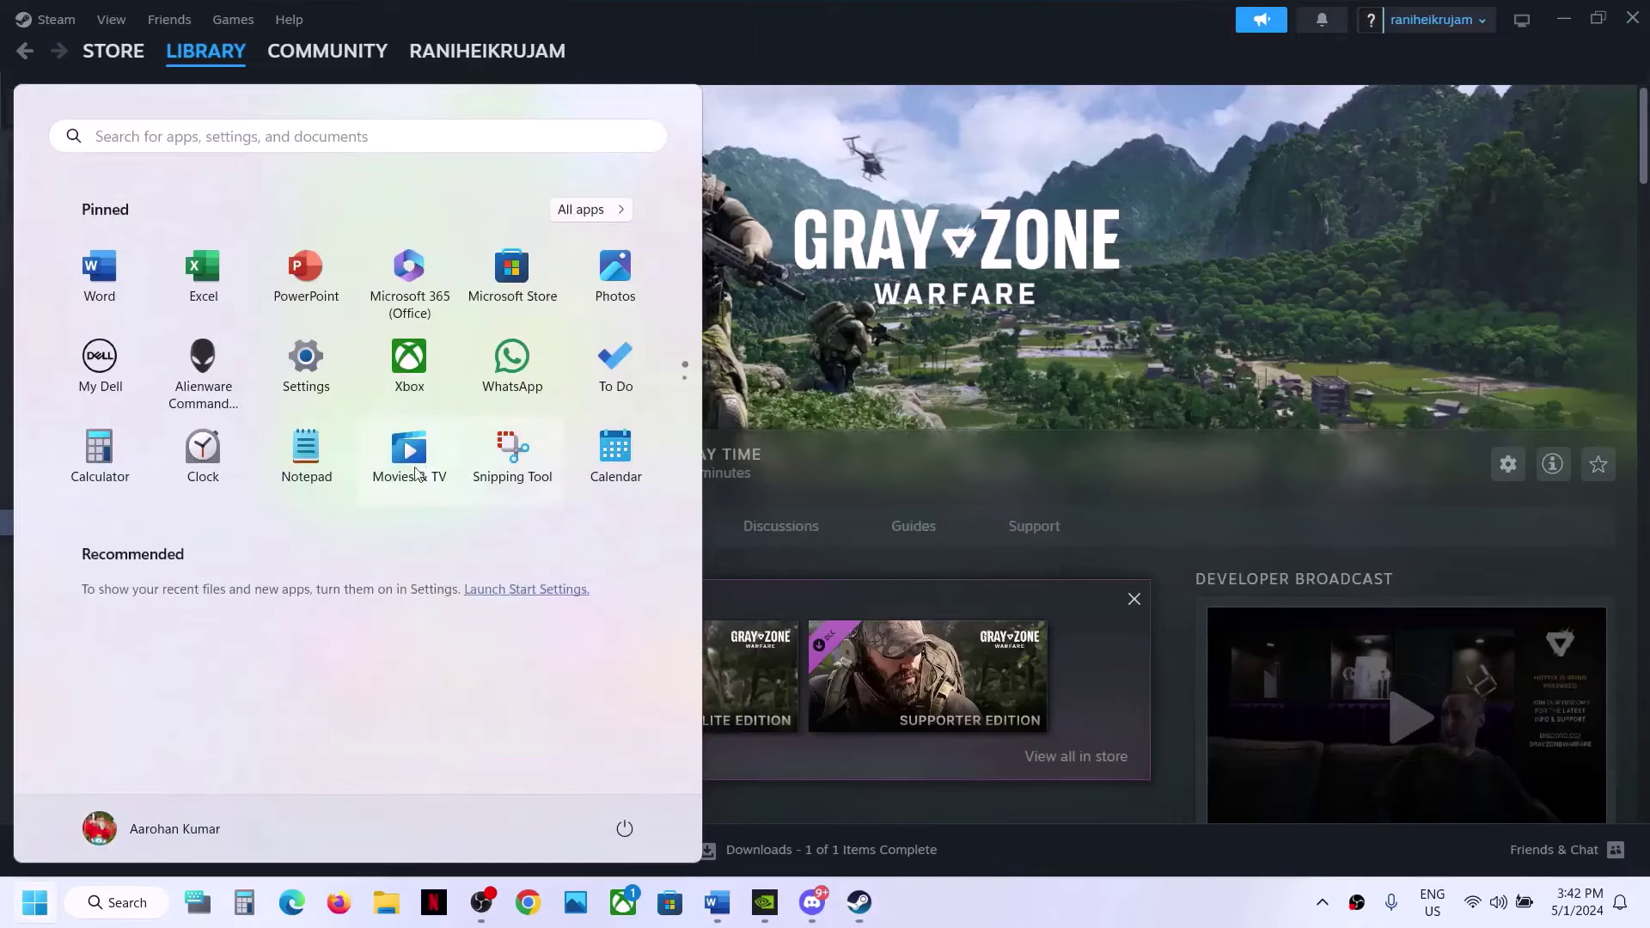
pyautogui.click(306, 361)
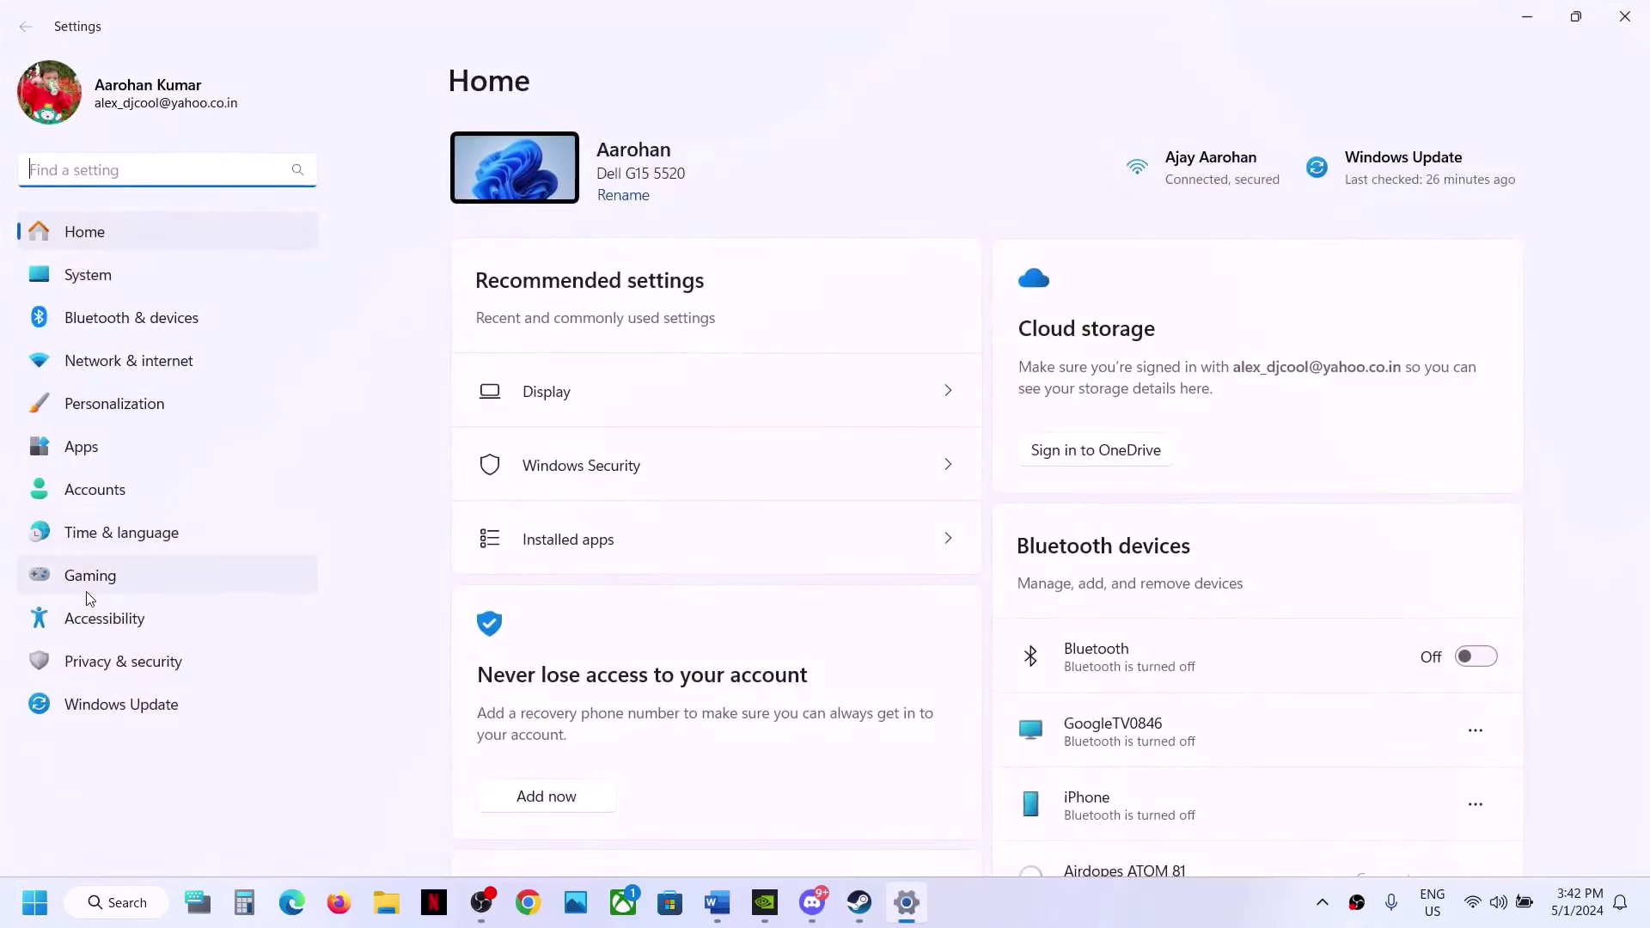
pyautogui.click(169, 657)
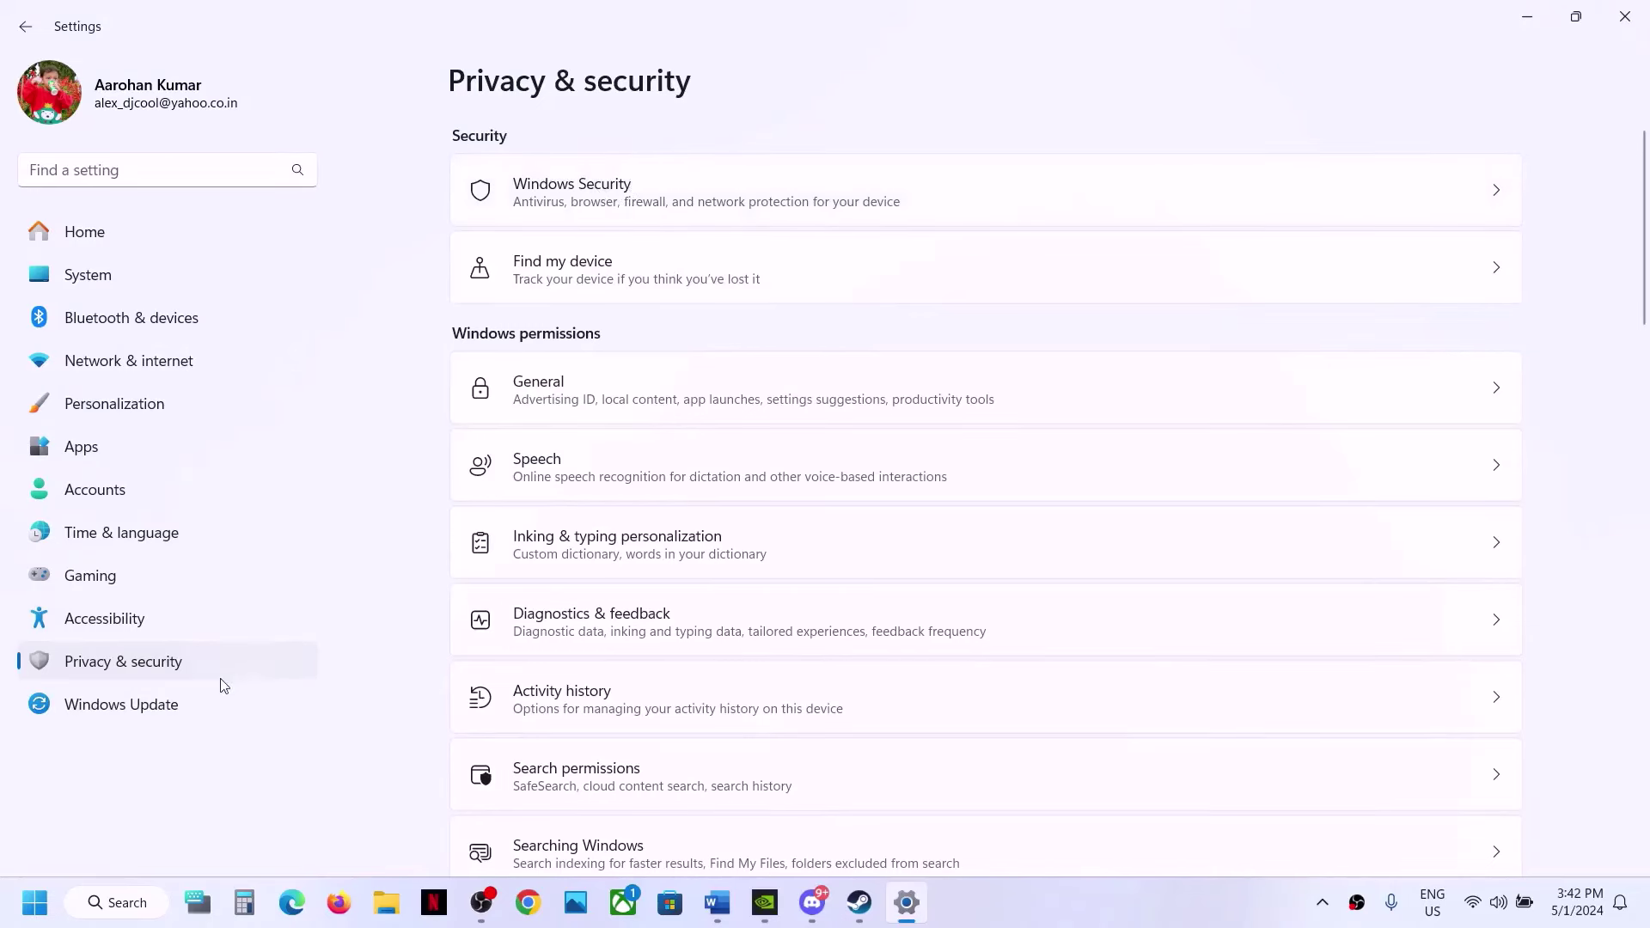
pyautogui.click(598, 201)
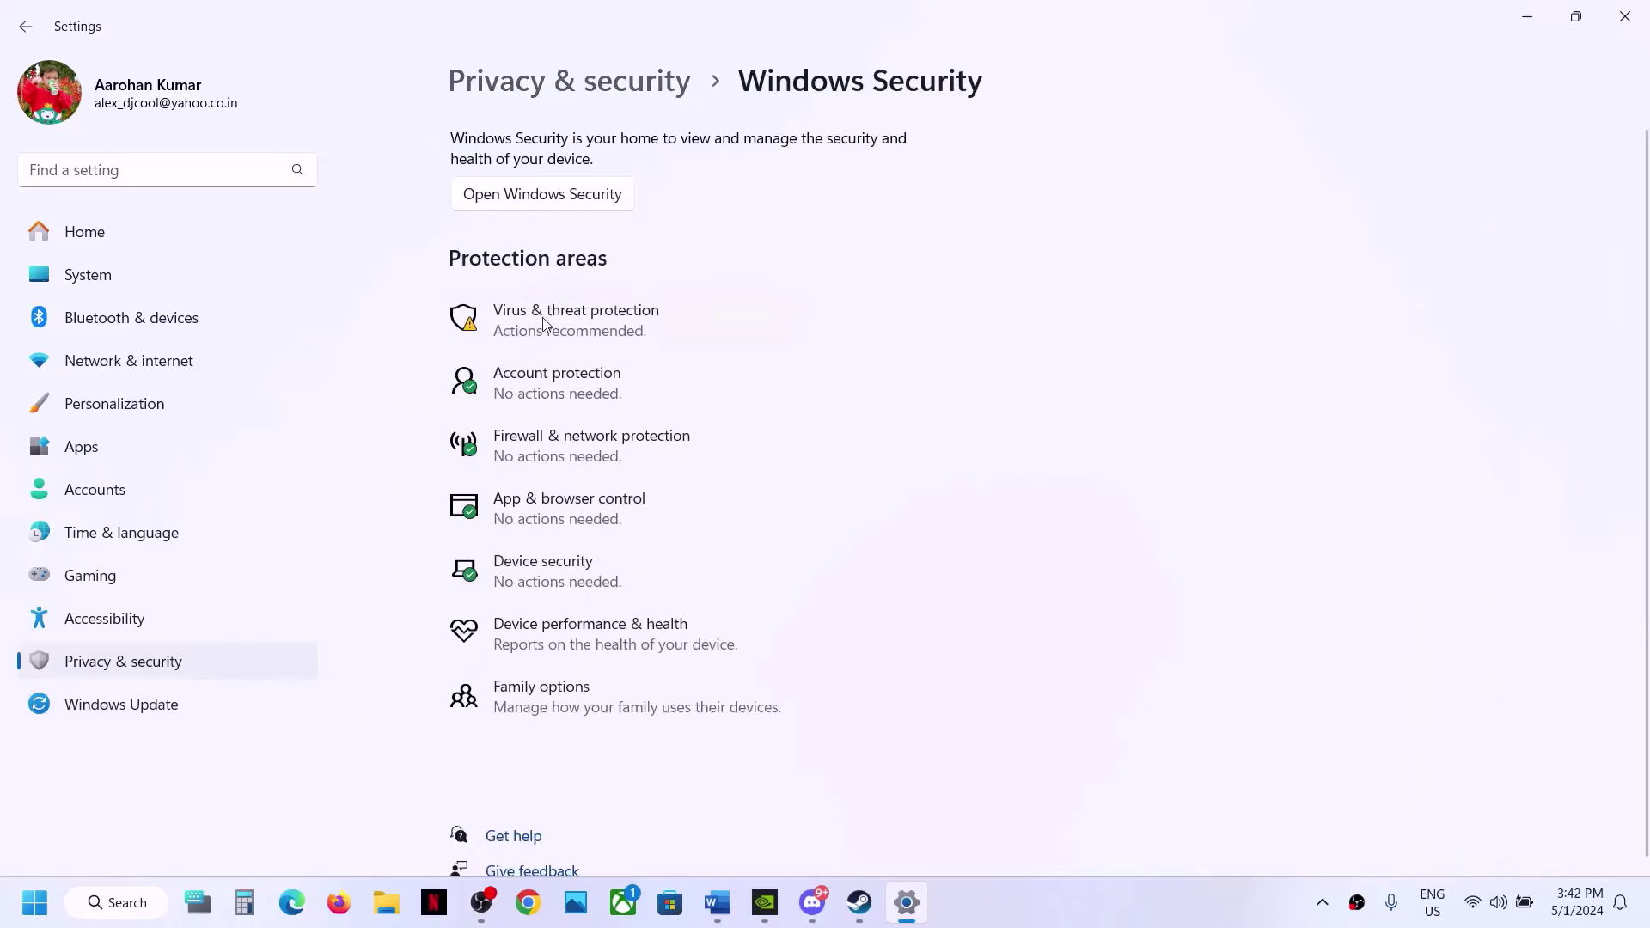
pyautogui.click(543, 318)
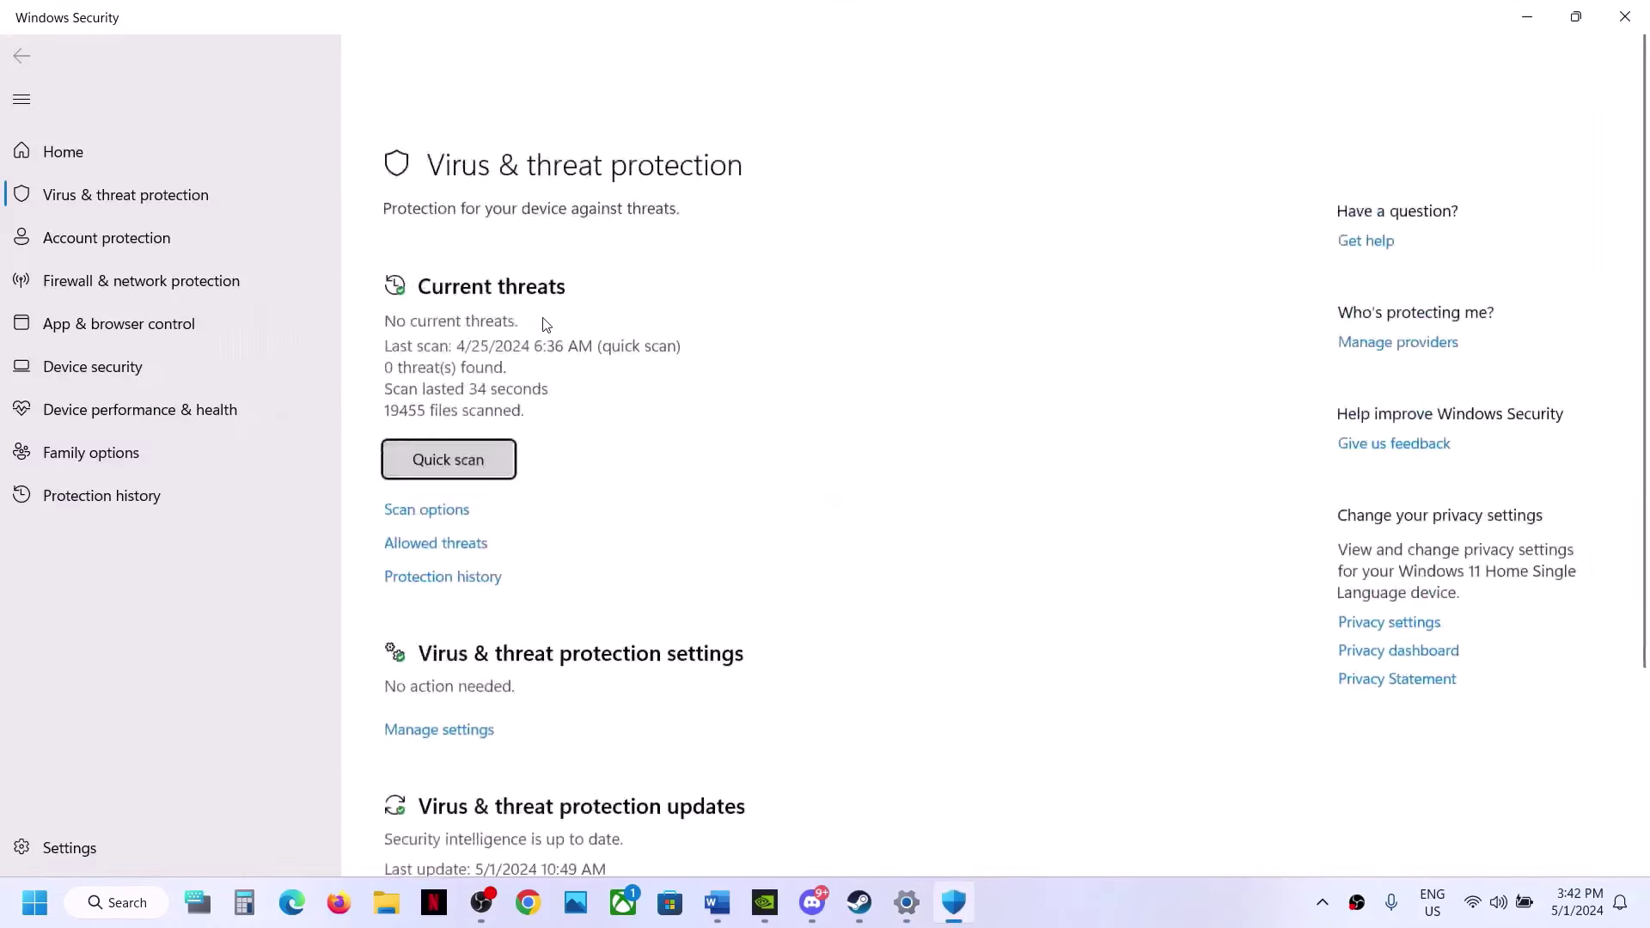
# - Open the apps allowed through Controlled folder access under Ransomware protection and start browsing for an app to add
pyautogui.scroll(-5, 544, 324)
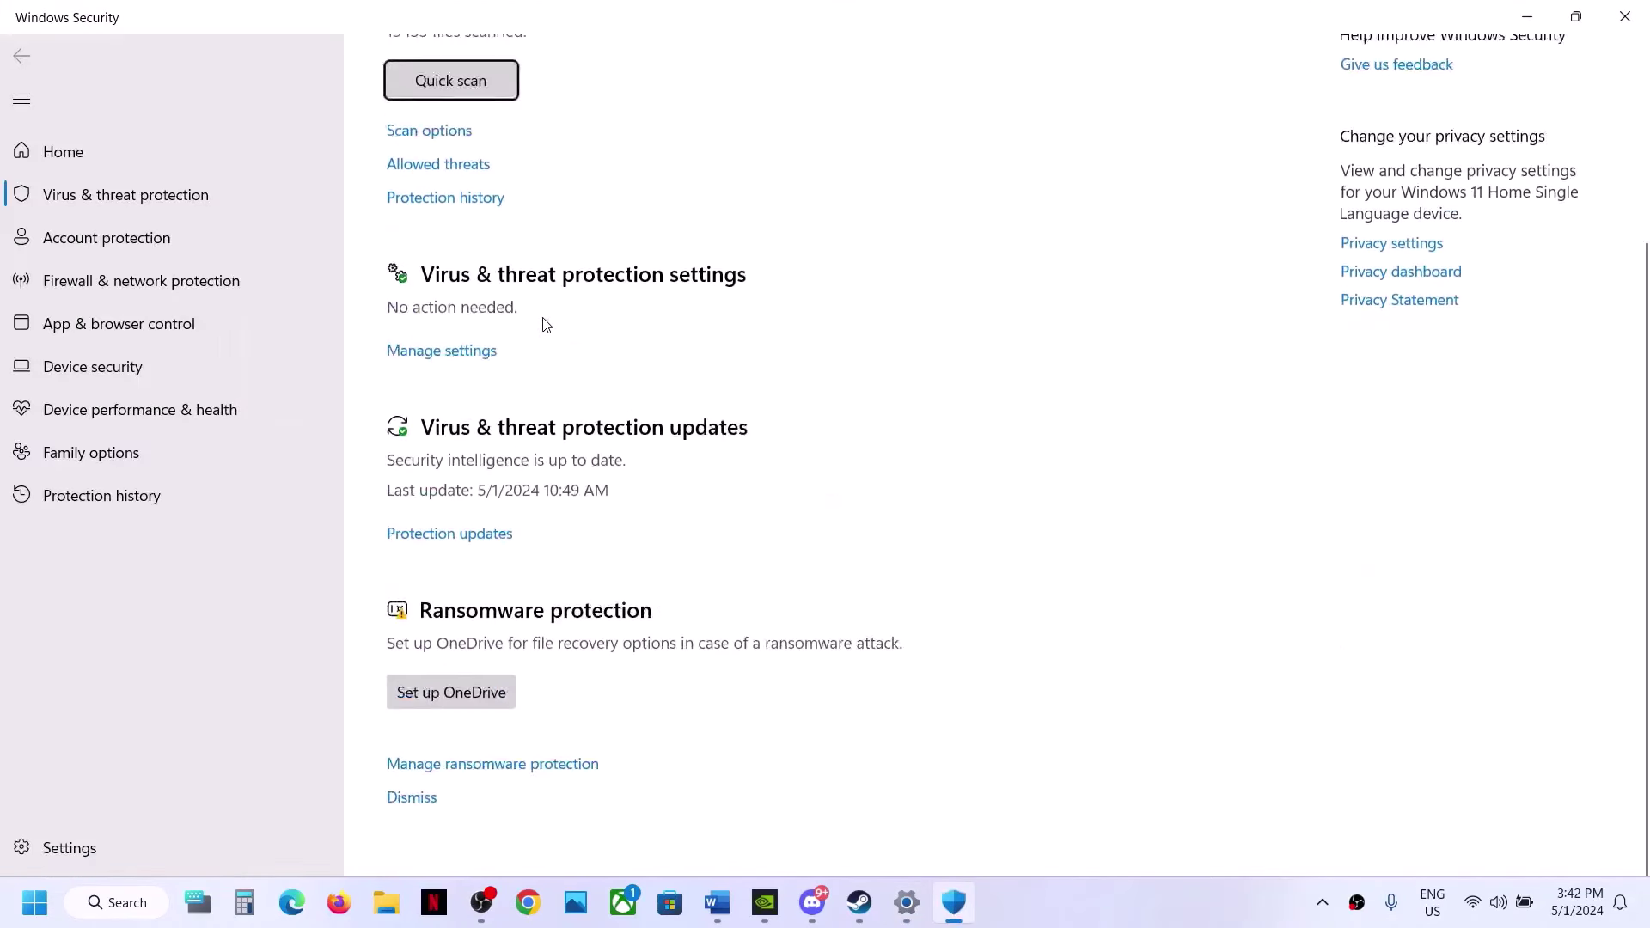
pyautogui.click(527, 768)
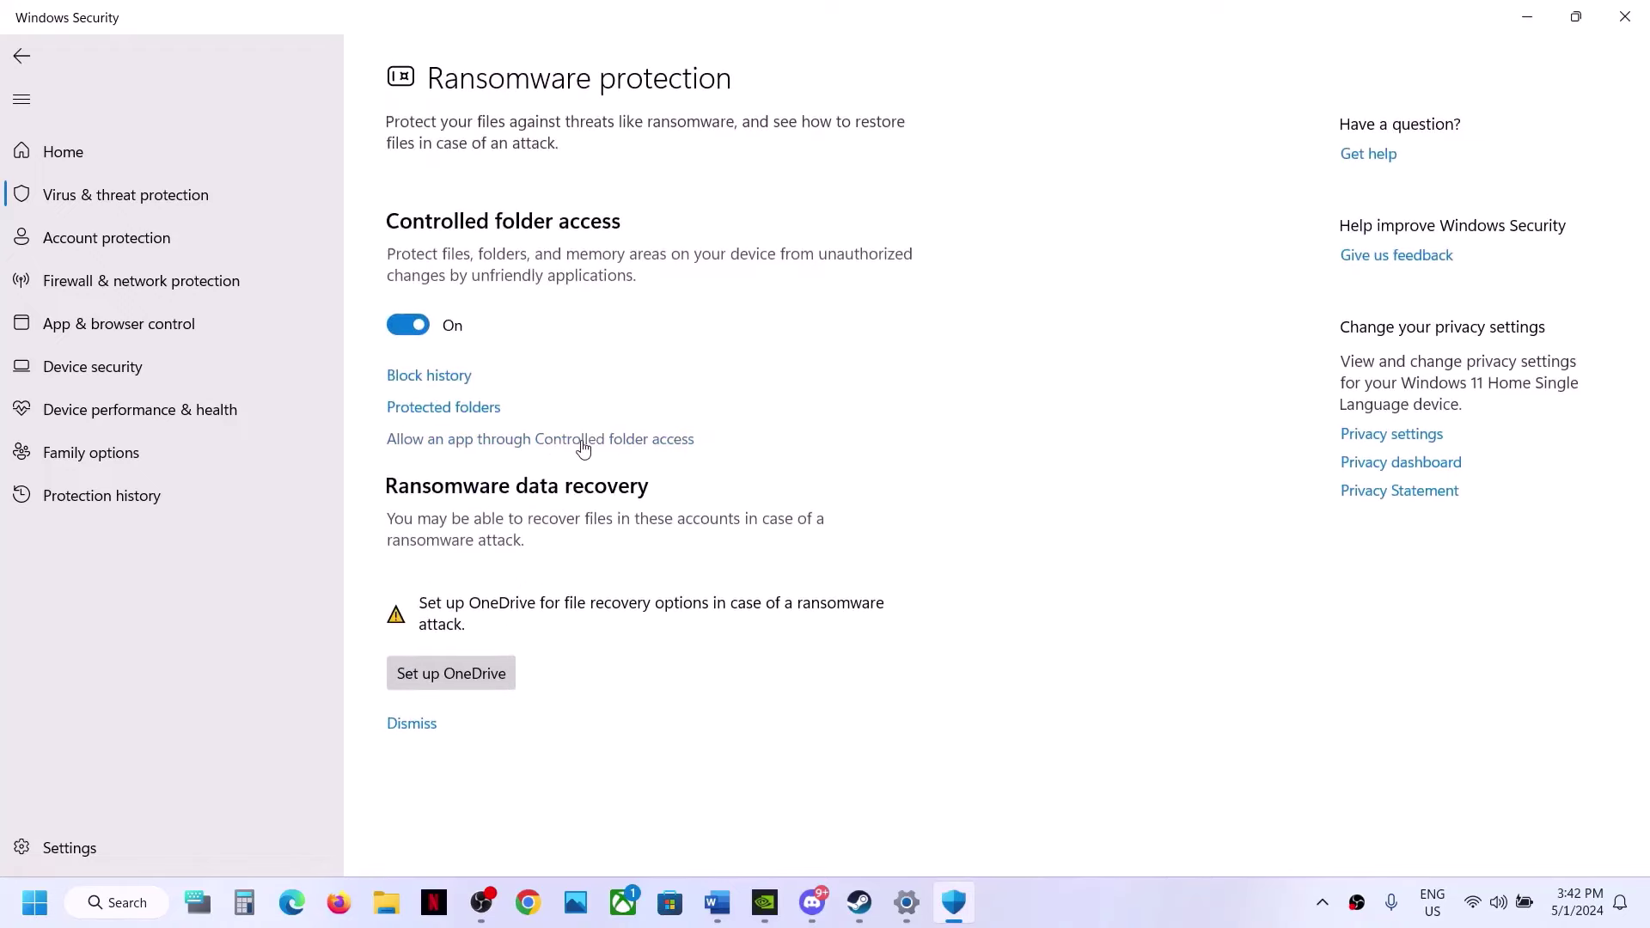
pyautogui.click(582, 446)
pyautogui.click(737, 618)
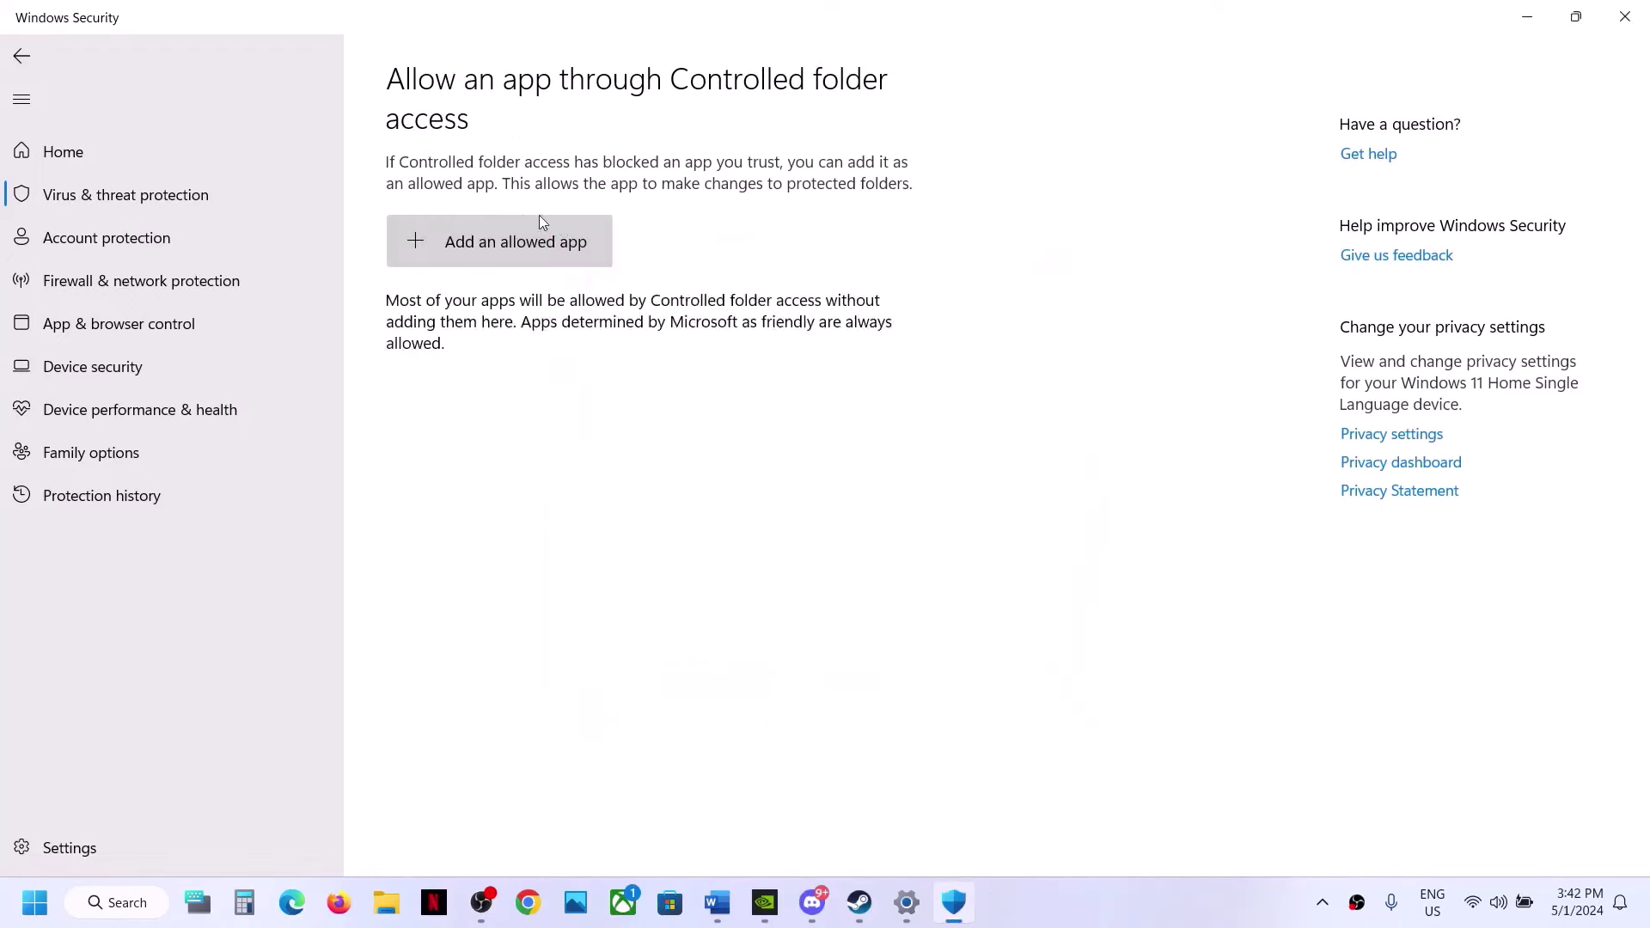
pyautogui.click(507, 256)
pyautogui.click(527, 327)
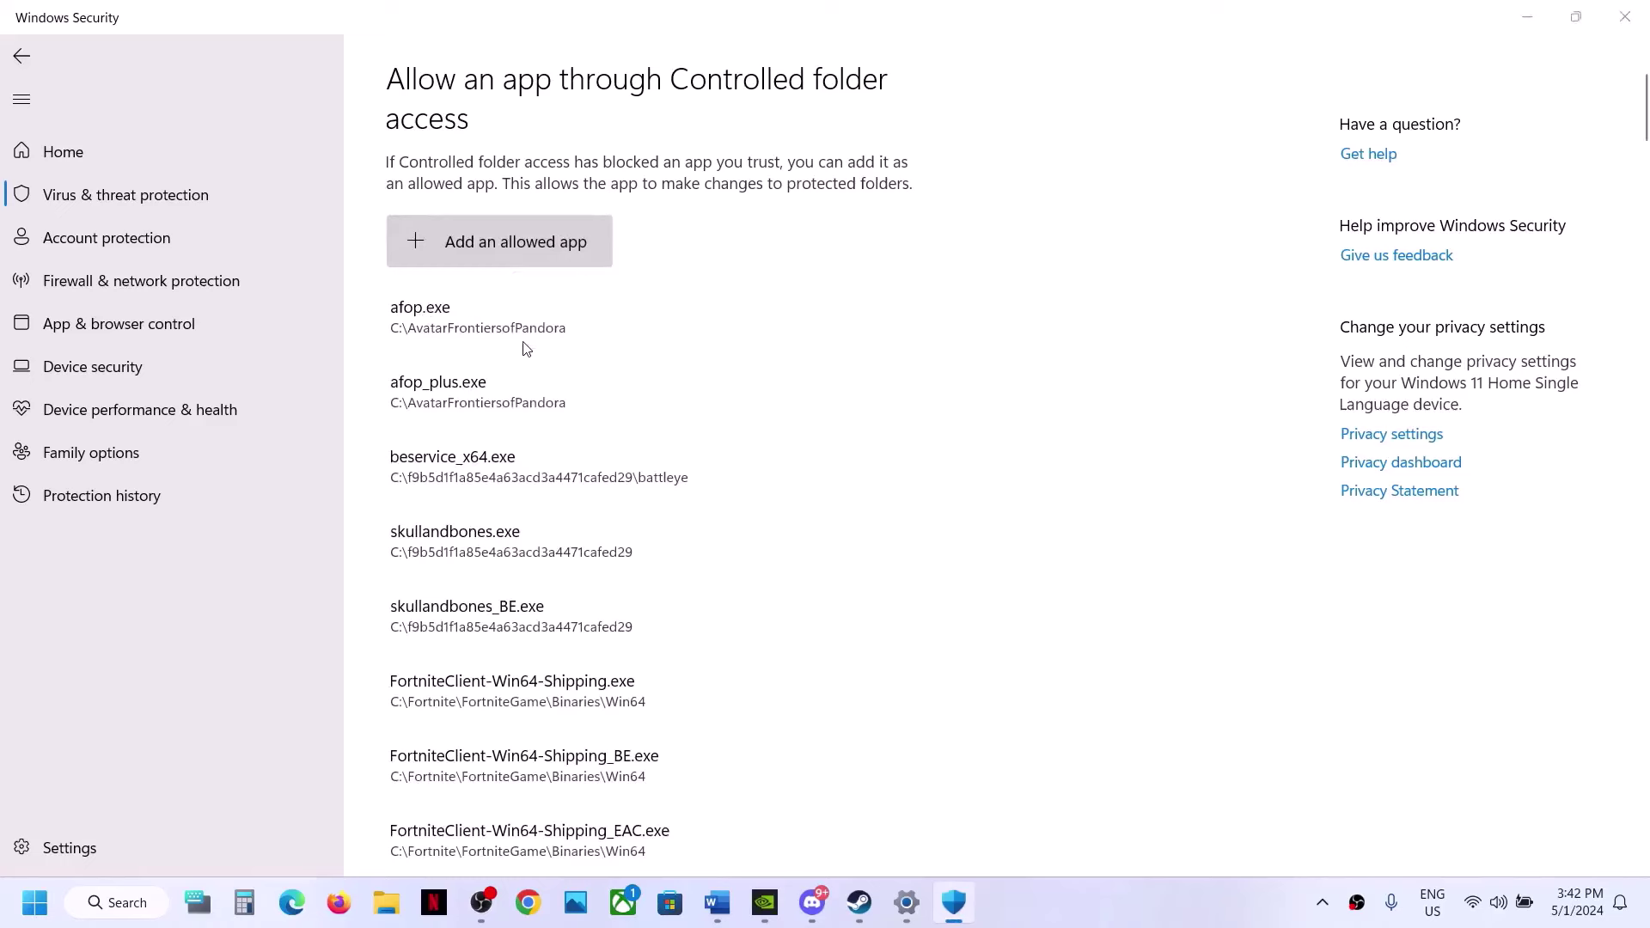
# - Browse to the Steam folder in Program Files (x86) on the C: drive
pyautogui.scroll(-3, 119, 483)
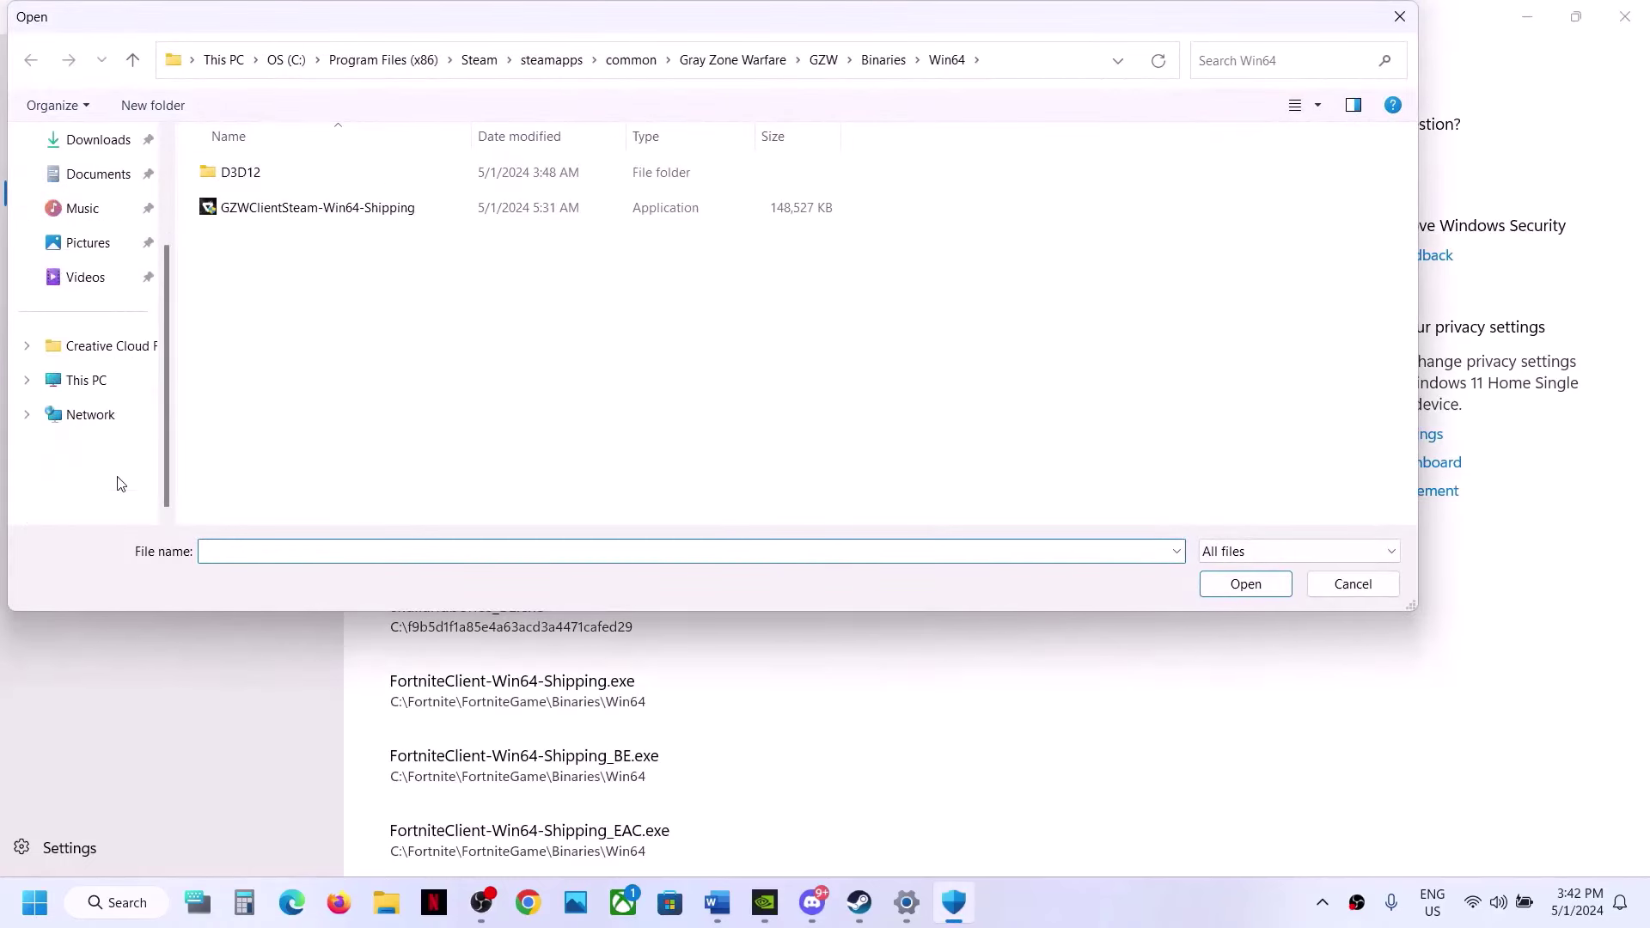
pyautogui.click(98, 384)
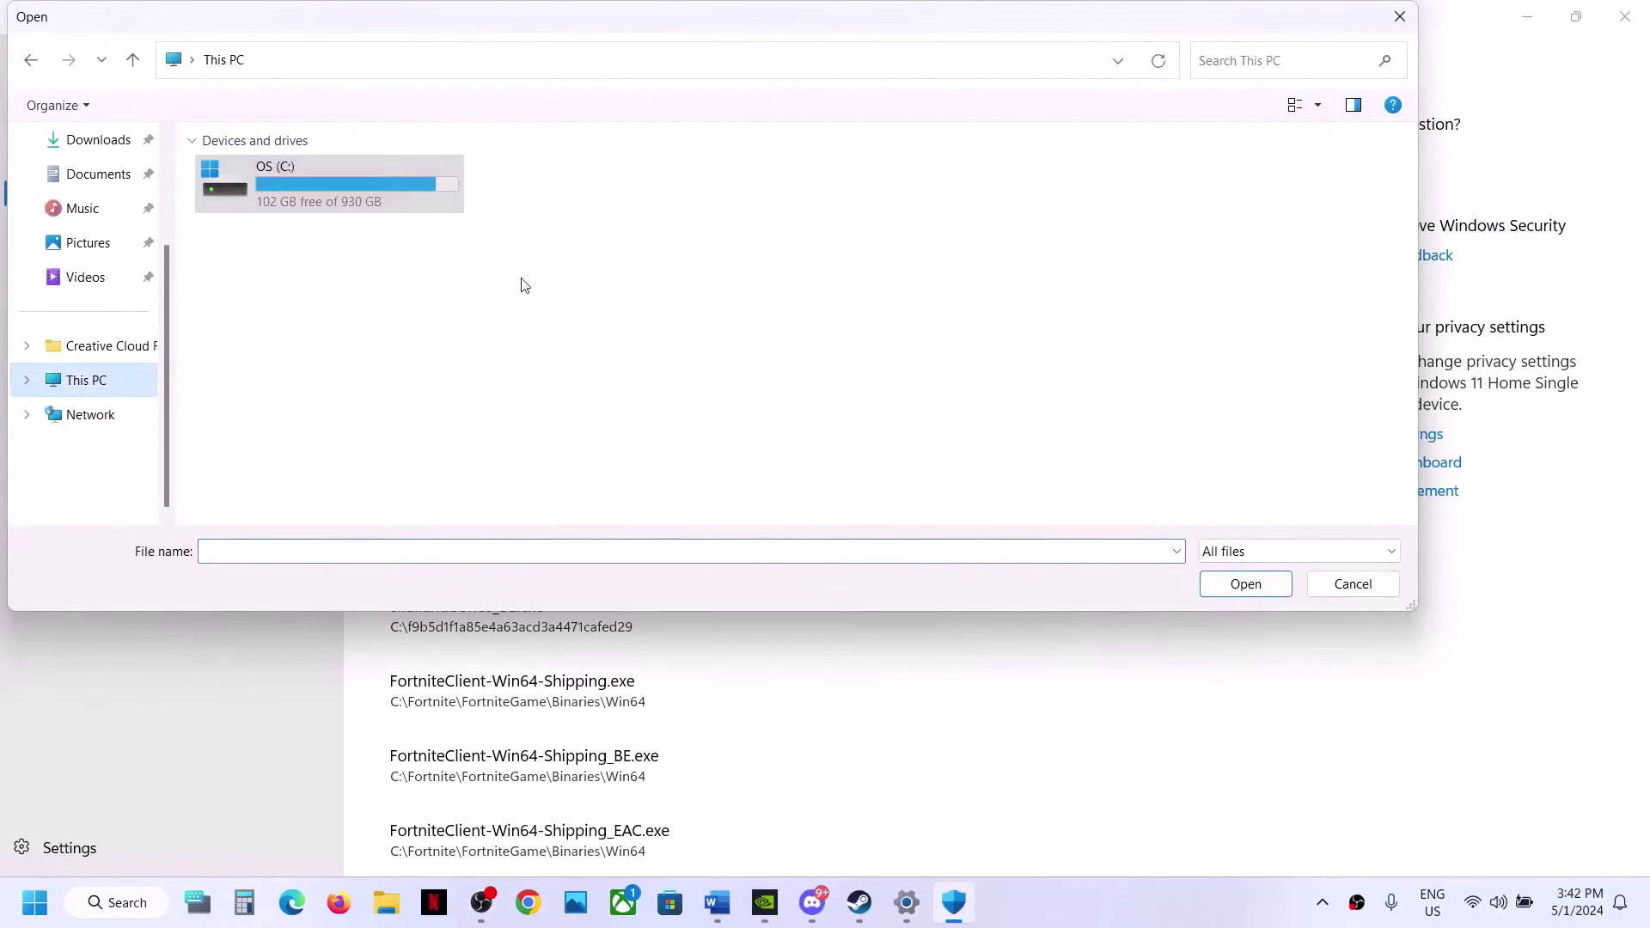
pyautogui.doubleClick(321, 175)
pyautogui.scroll(-5, 324, 182)
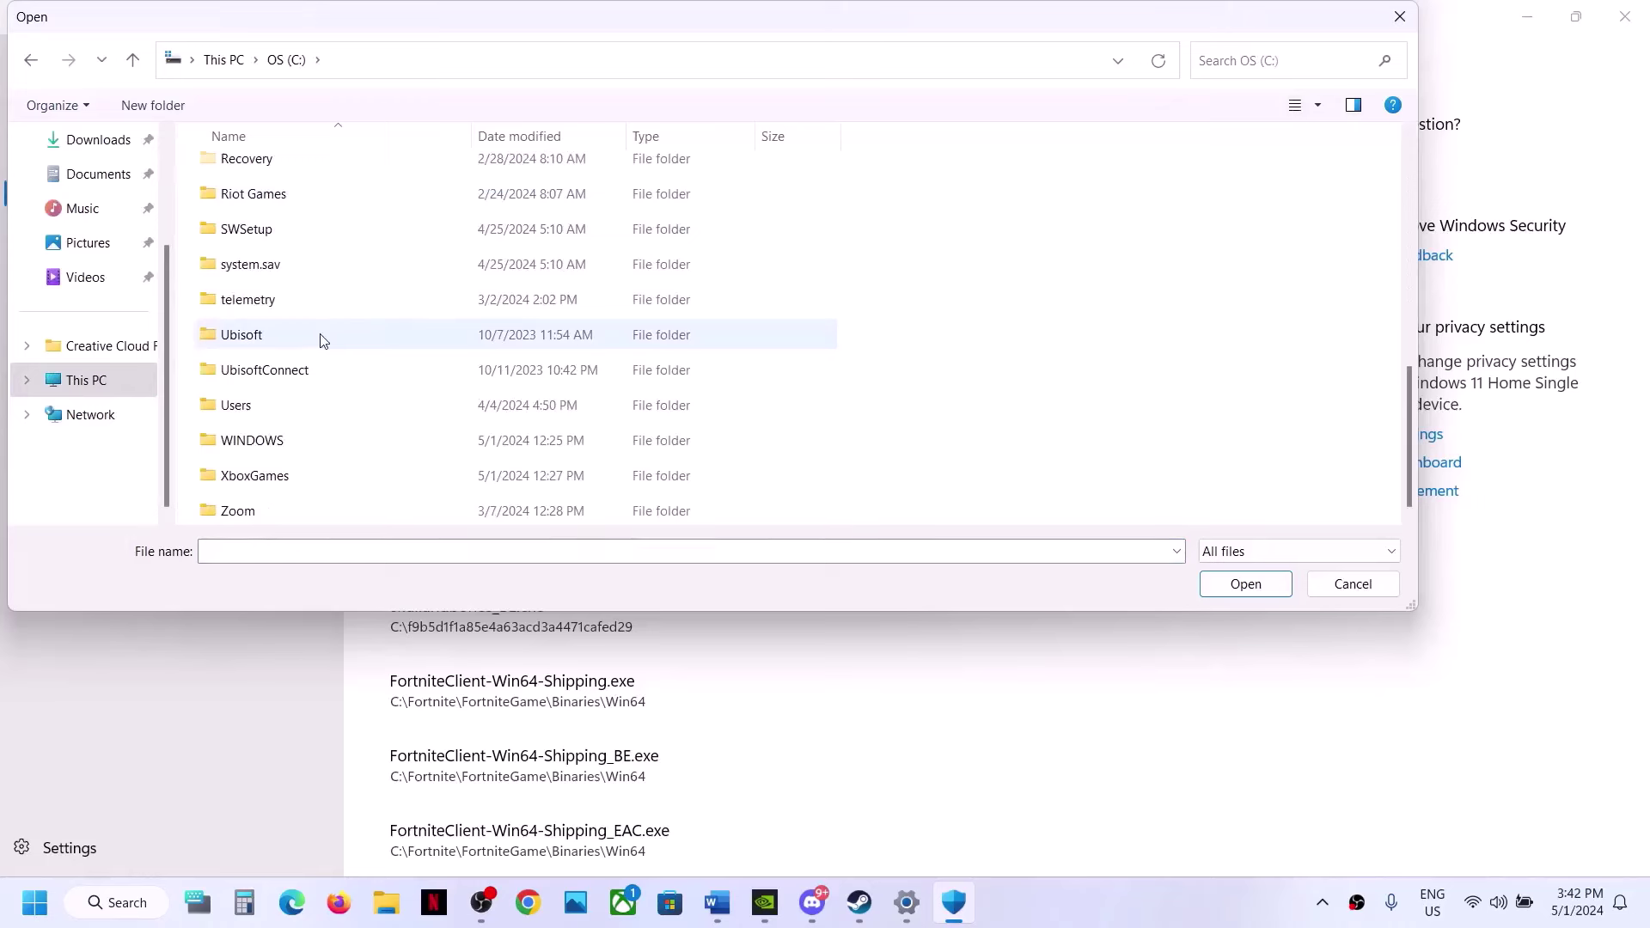
pyautogui.scroll(2, 324, 338)
pyautogui.doubleClick(321, 272)
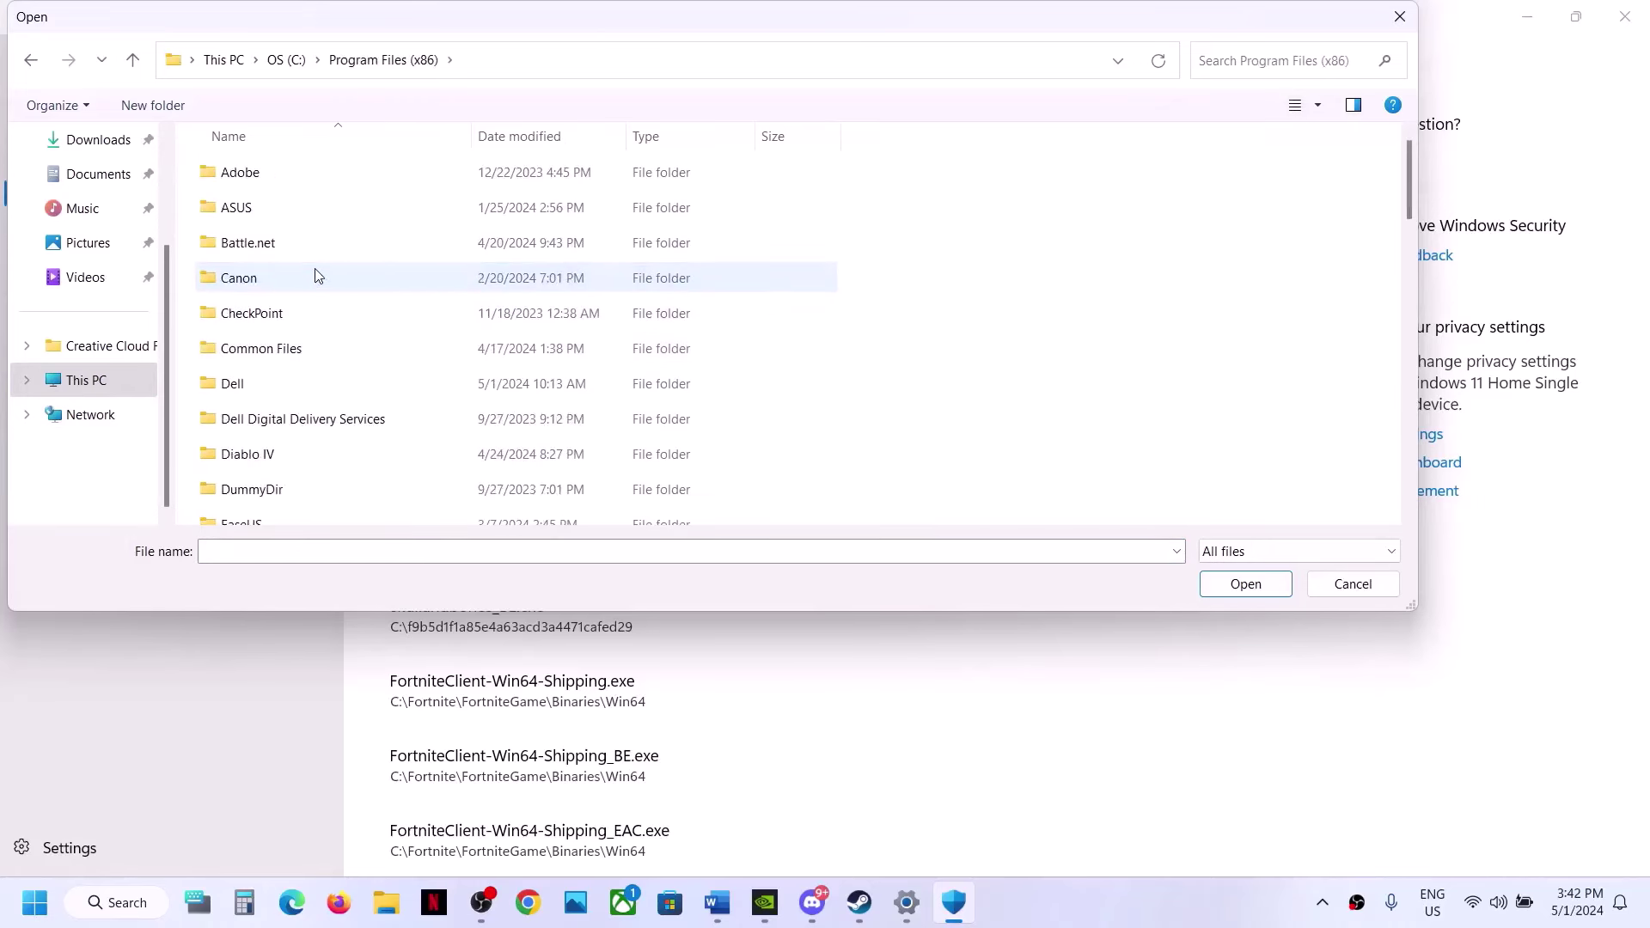
pyautogui.press('s')
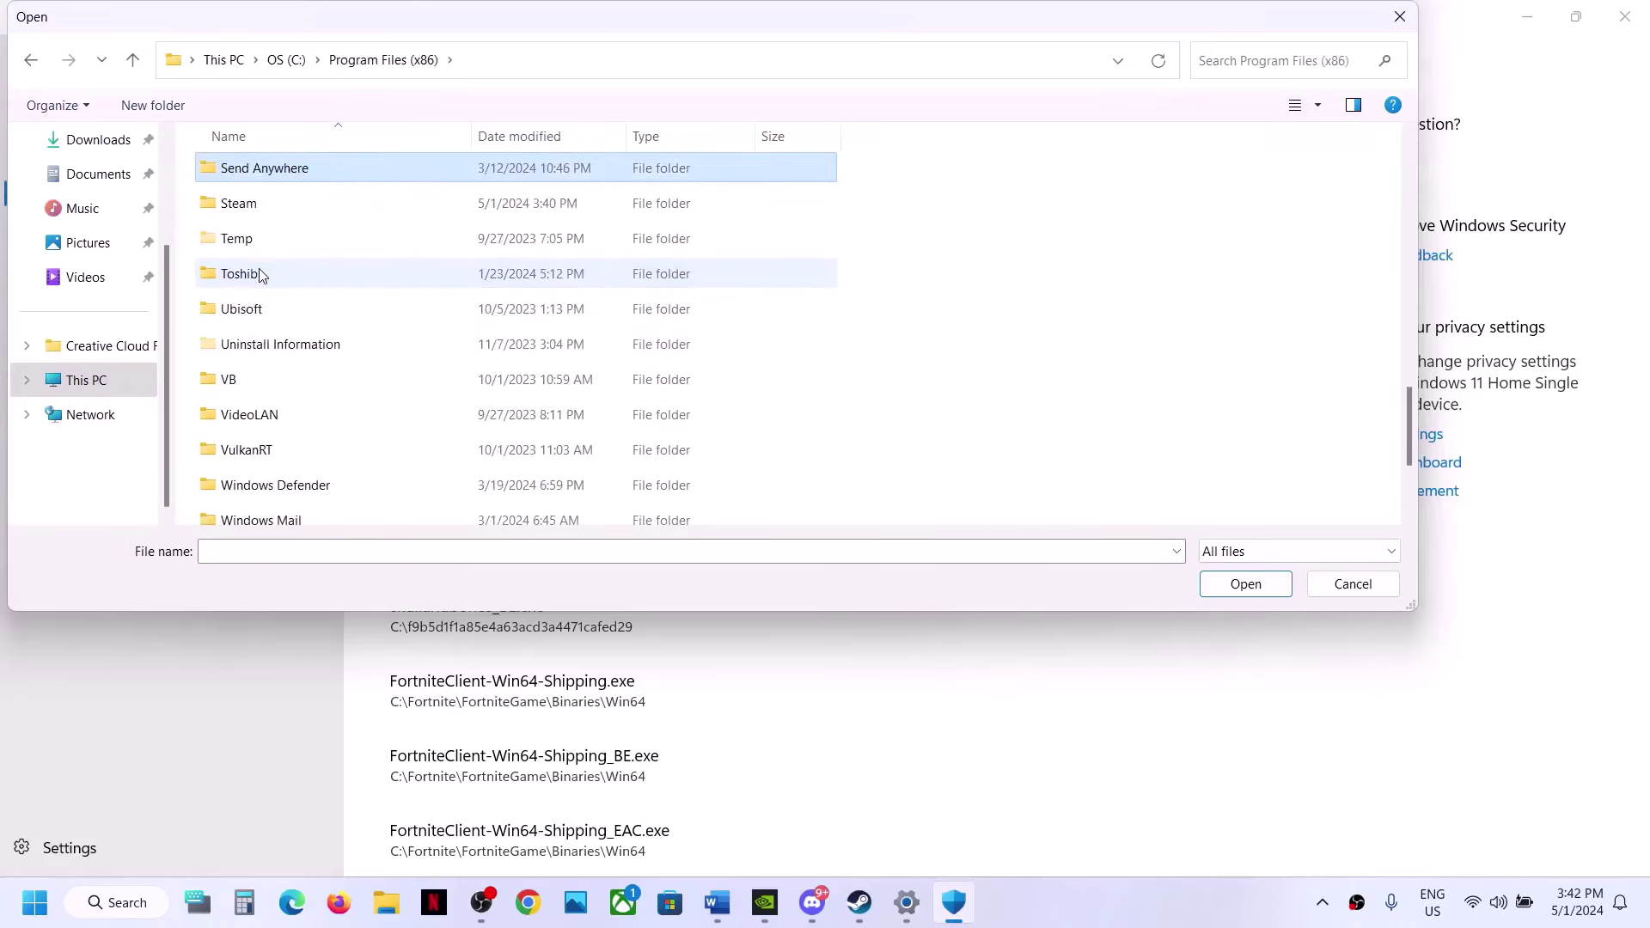
pyautogui.doubleClick(256, 201)
# - Open the Gray Zone Warfare game folder inside steamapps\common
pyautogui.click(259, 253)
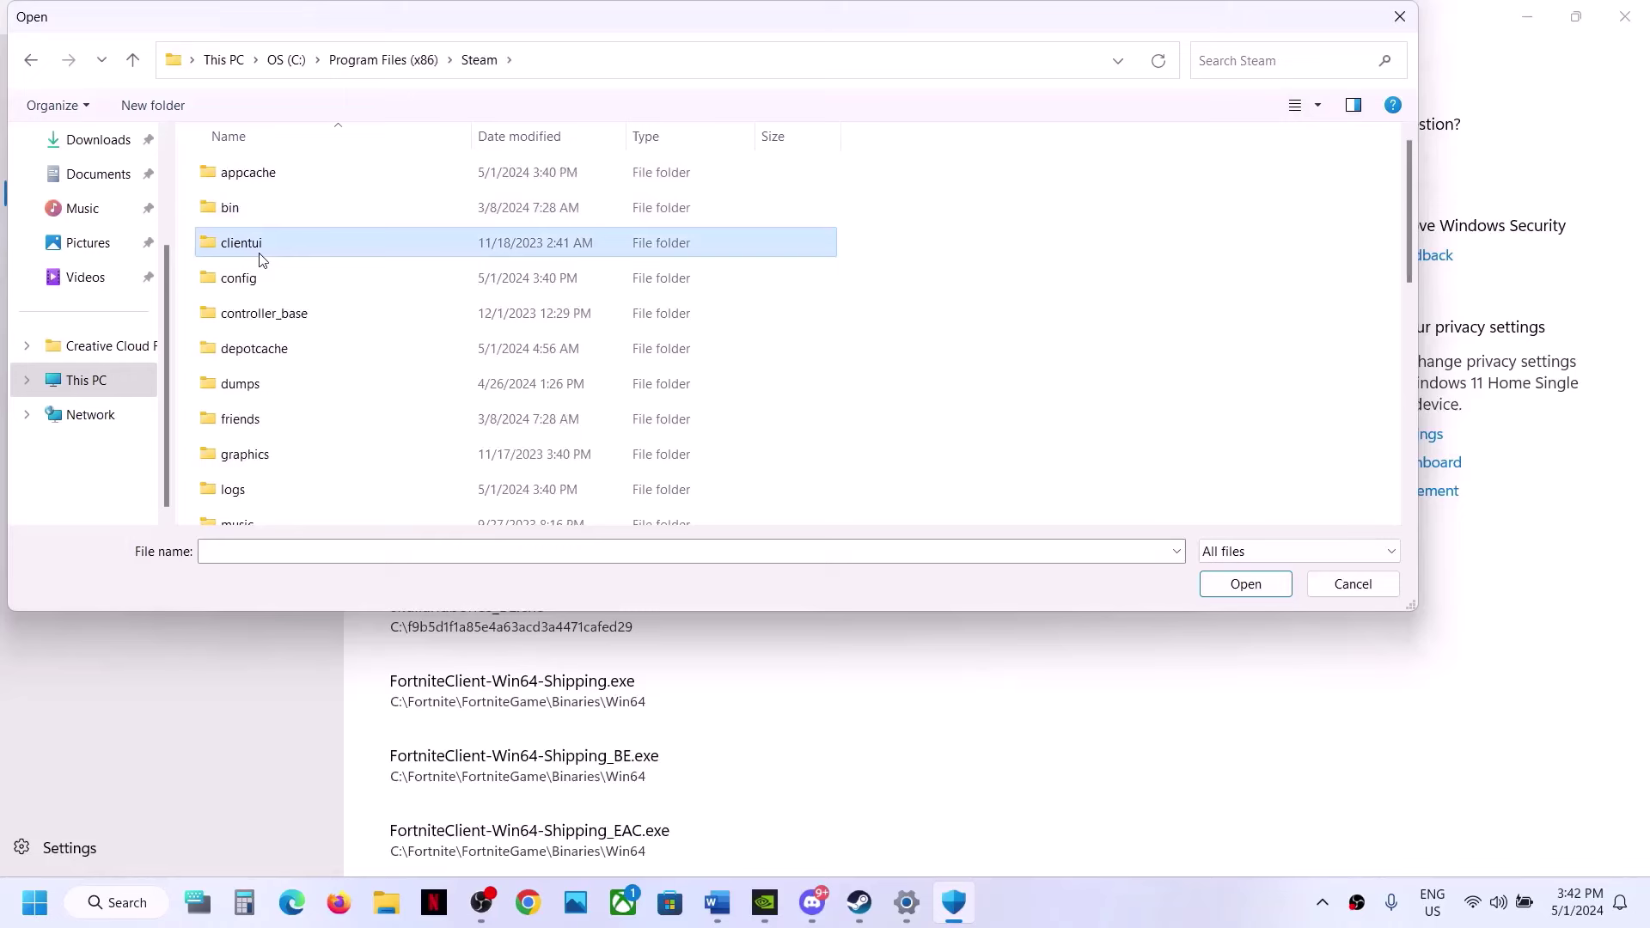
pyautogui.press('s')
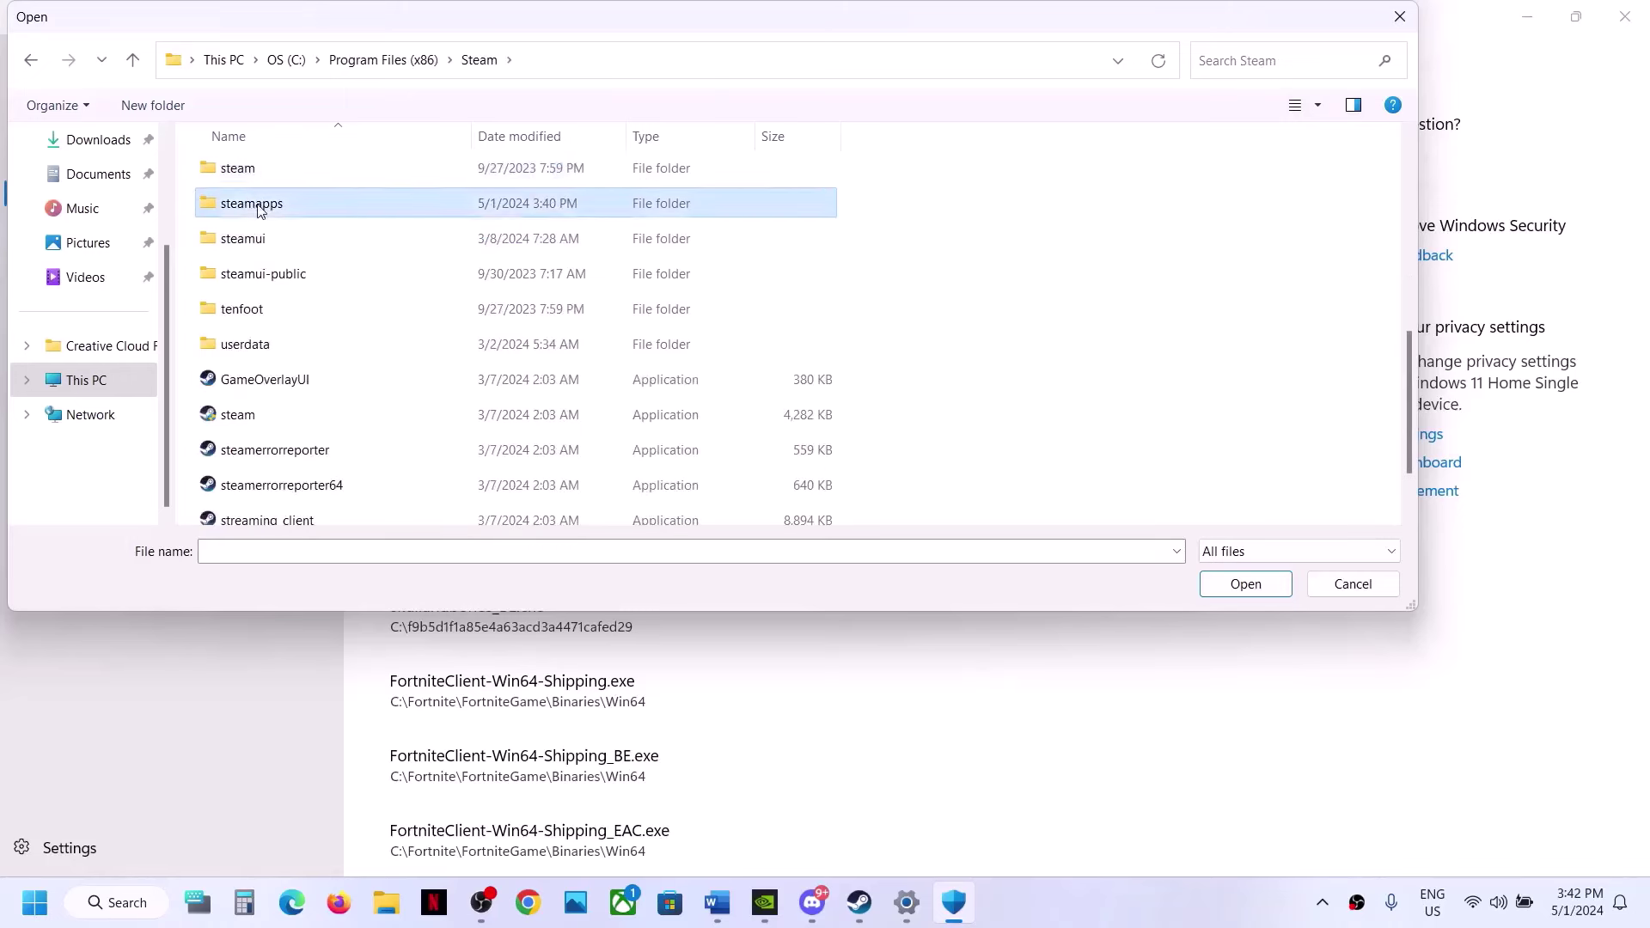
pyautogui.doubleClick(258, 203)
pyautogui.doubleClick(270, 173)
pyautogui.scroll(-2, 302, 364)
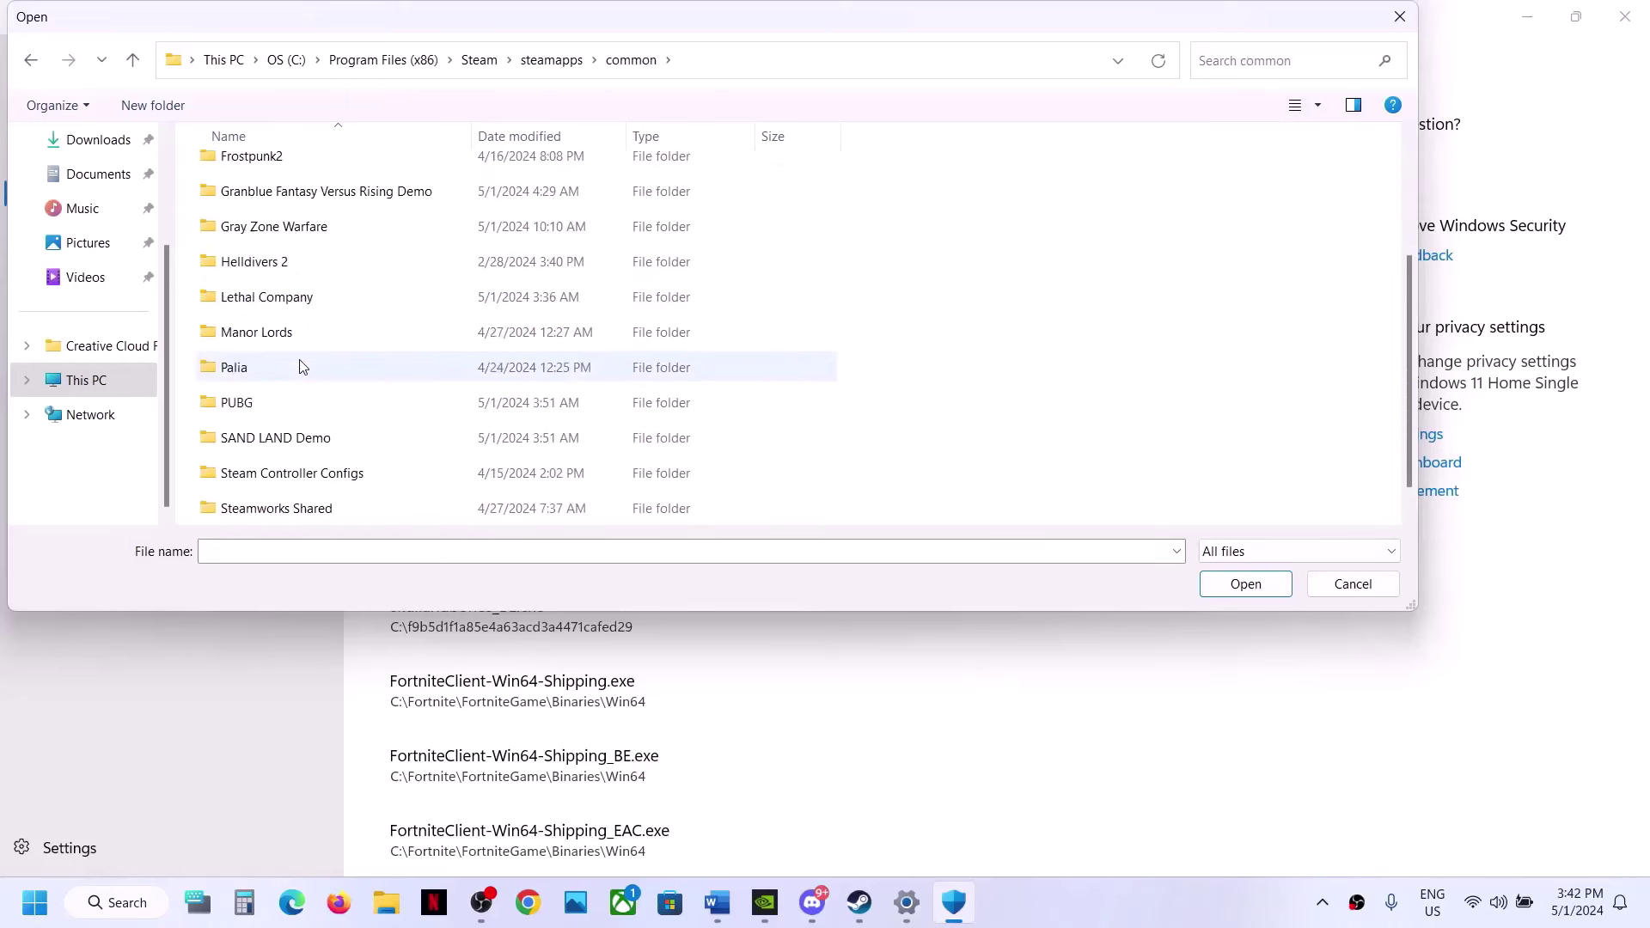
pyautogui.doubleClick(313, 229)
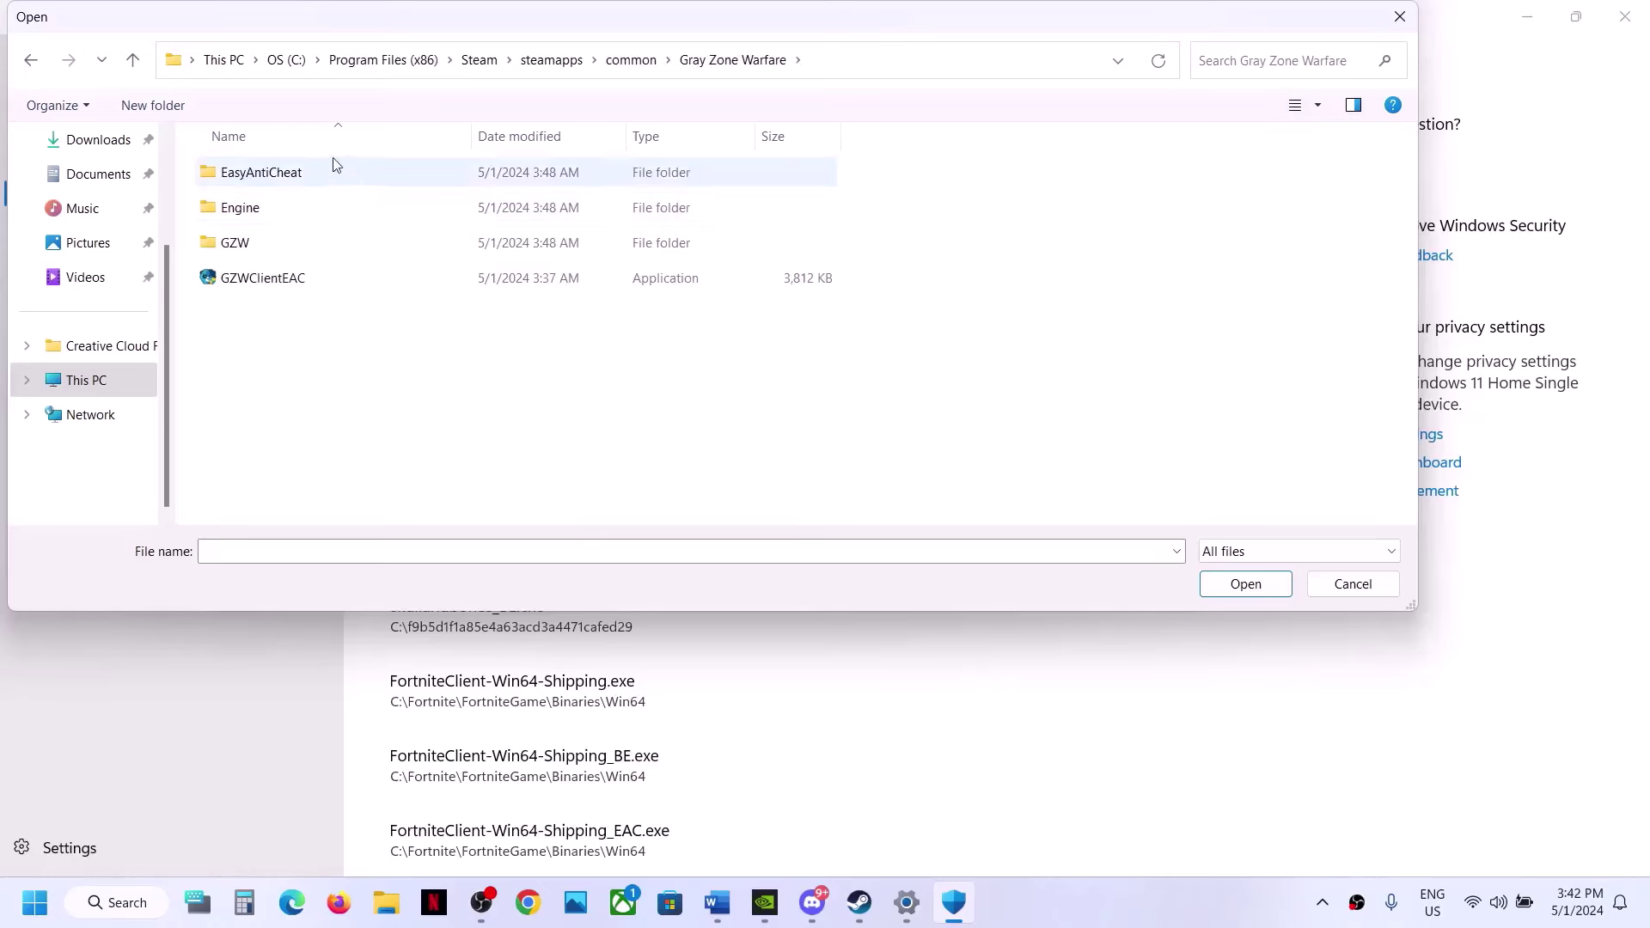
# - Allow GZWClientEAC and the GZWClientSteam-Win64-Shipping application from GZW\Binaries\Win64 through Controlled folder access
pyautogui.click(287, 292)
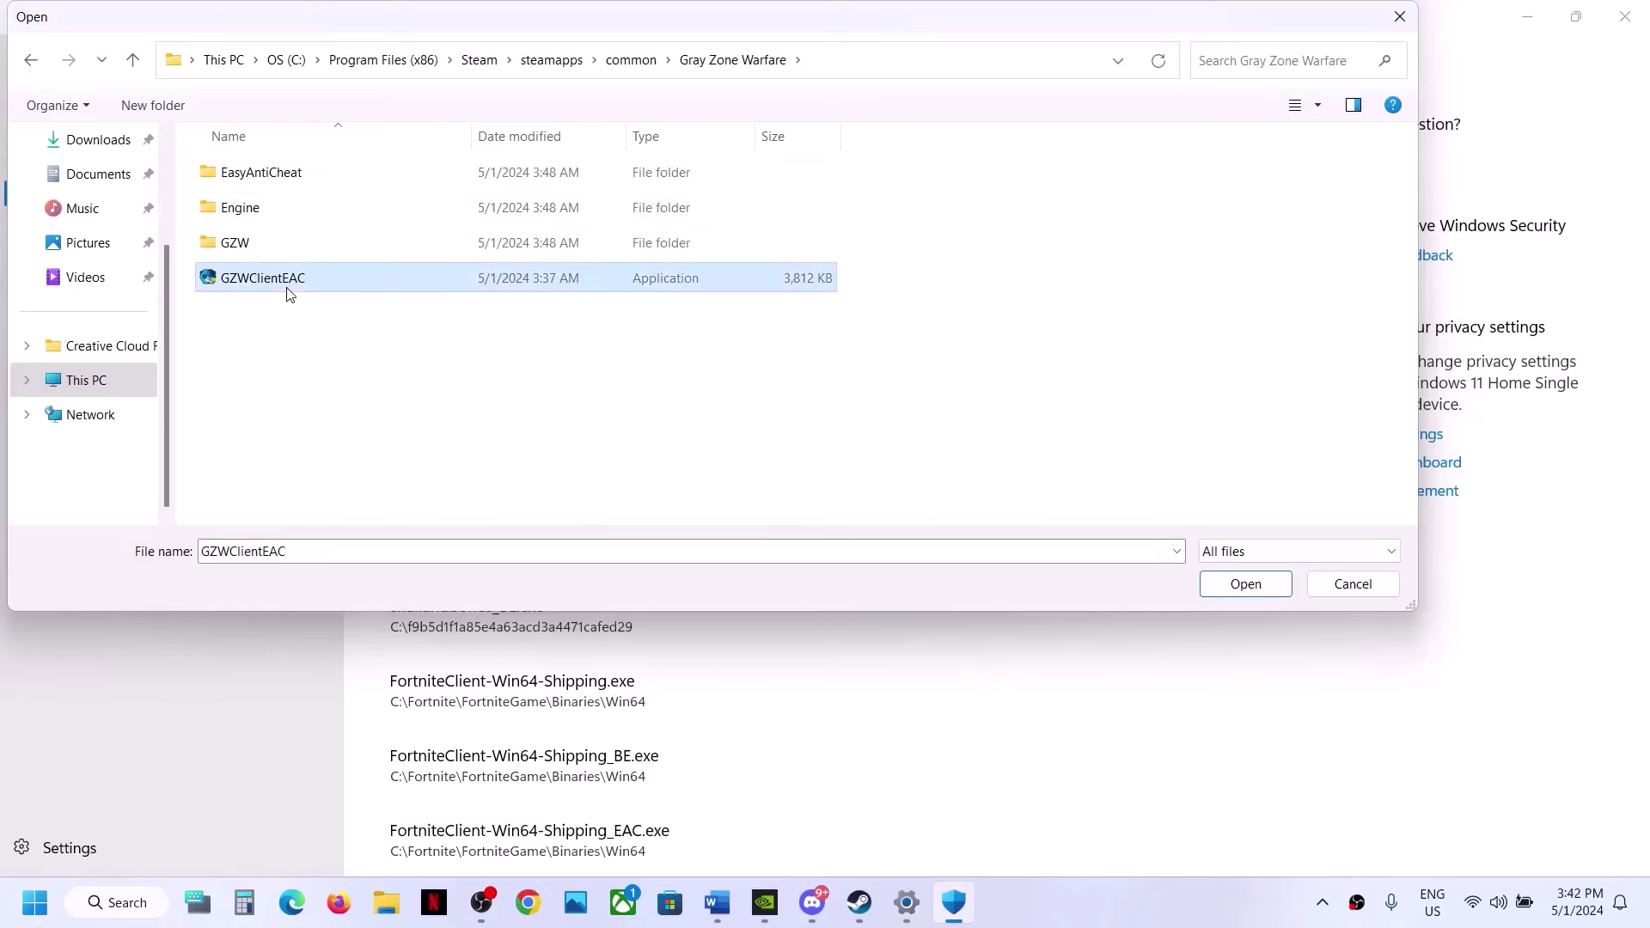
pyautogui.click(1246, 584)
pyautogui.click(466, 232)
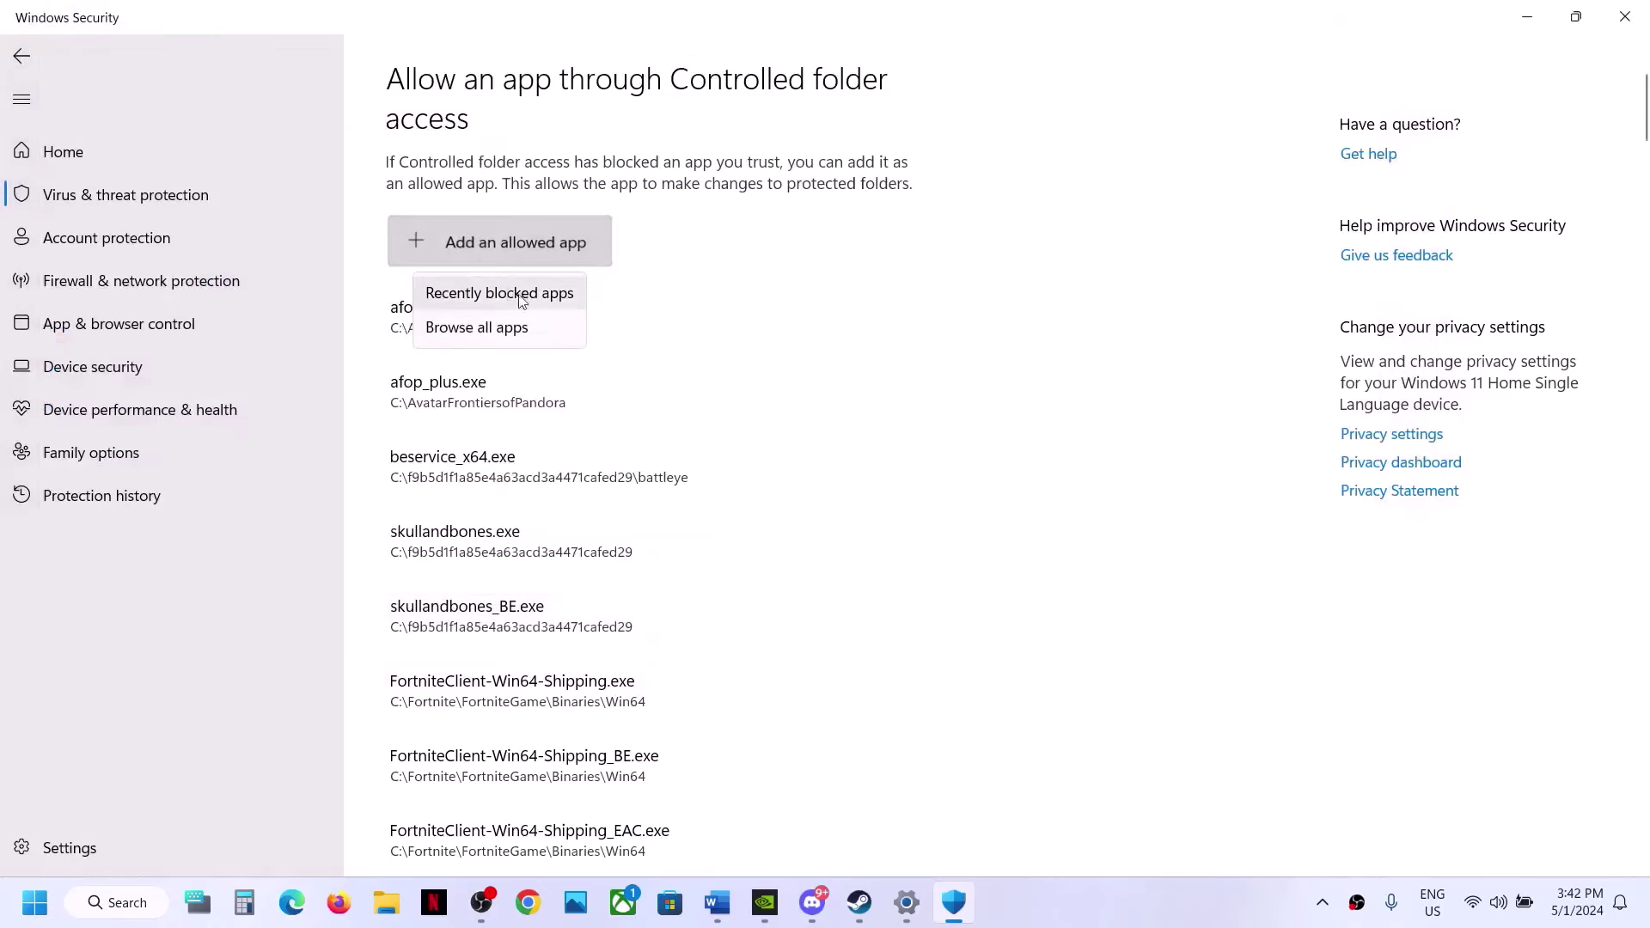
pyautogui.click(507, 327)
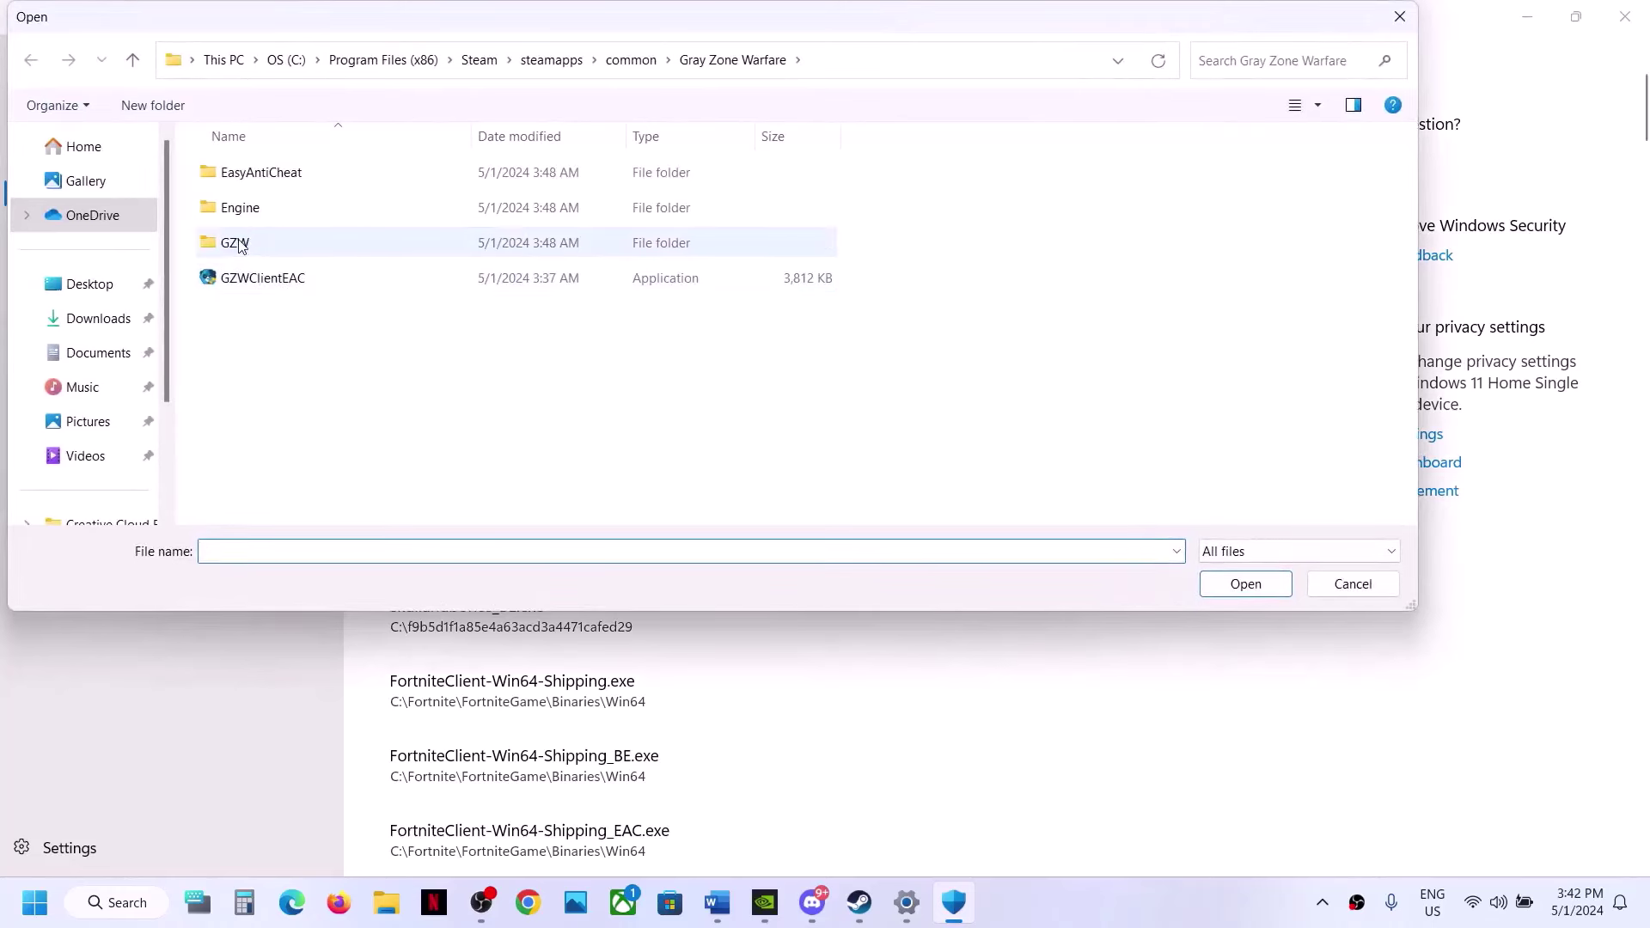
pyautogui.doubleClick(316, 243)
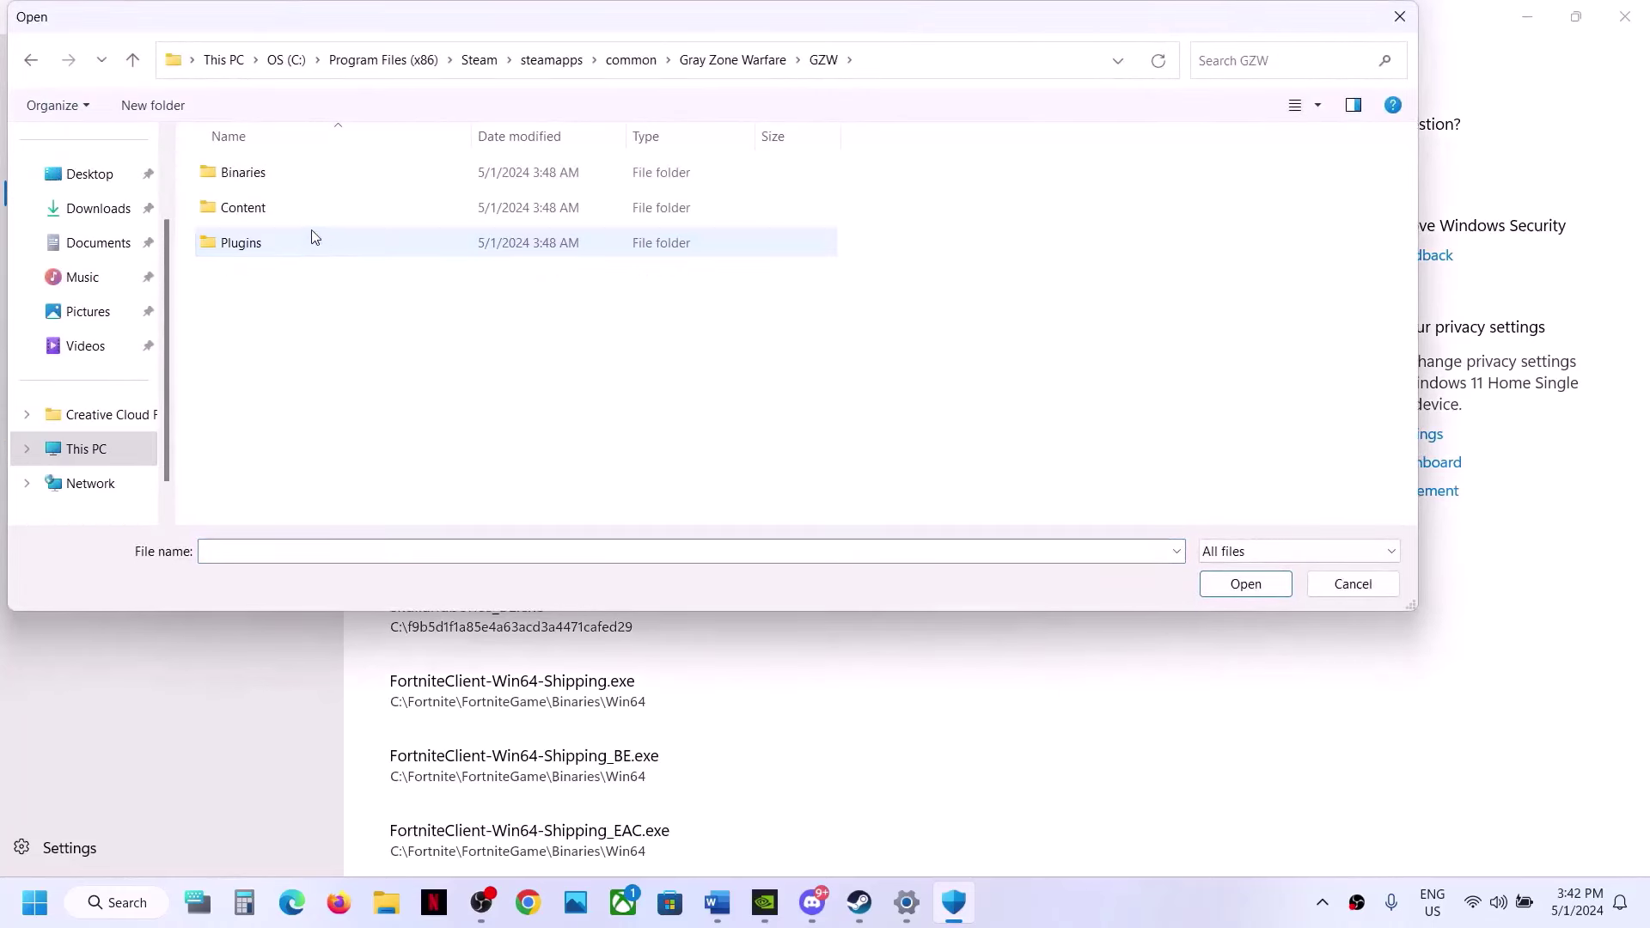
pyautogui.doubleClick(277, 176)
pyautogui.doubleClick(276, 174)
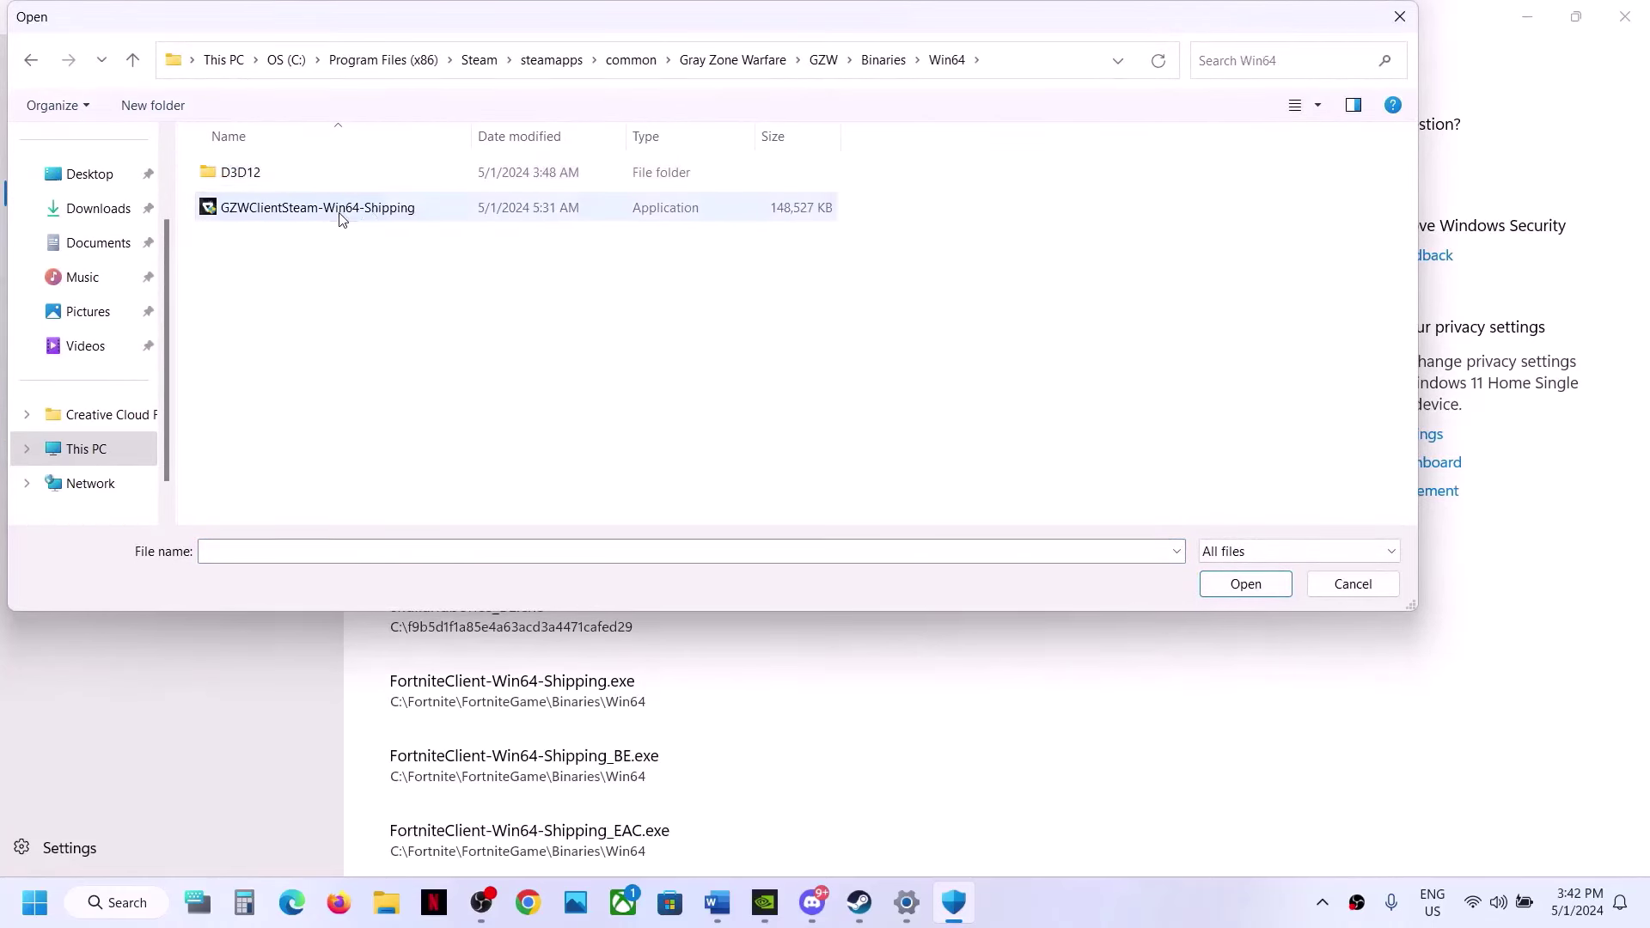
pyautogui.click(340, 215)
pyautogui.click(1271, 584)
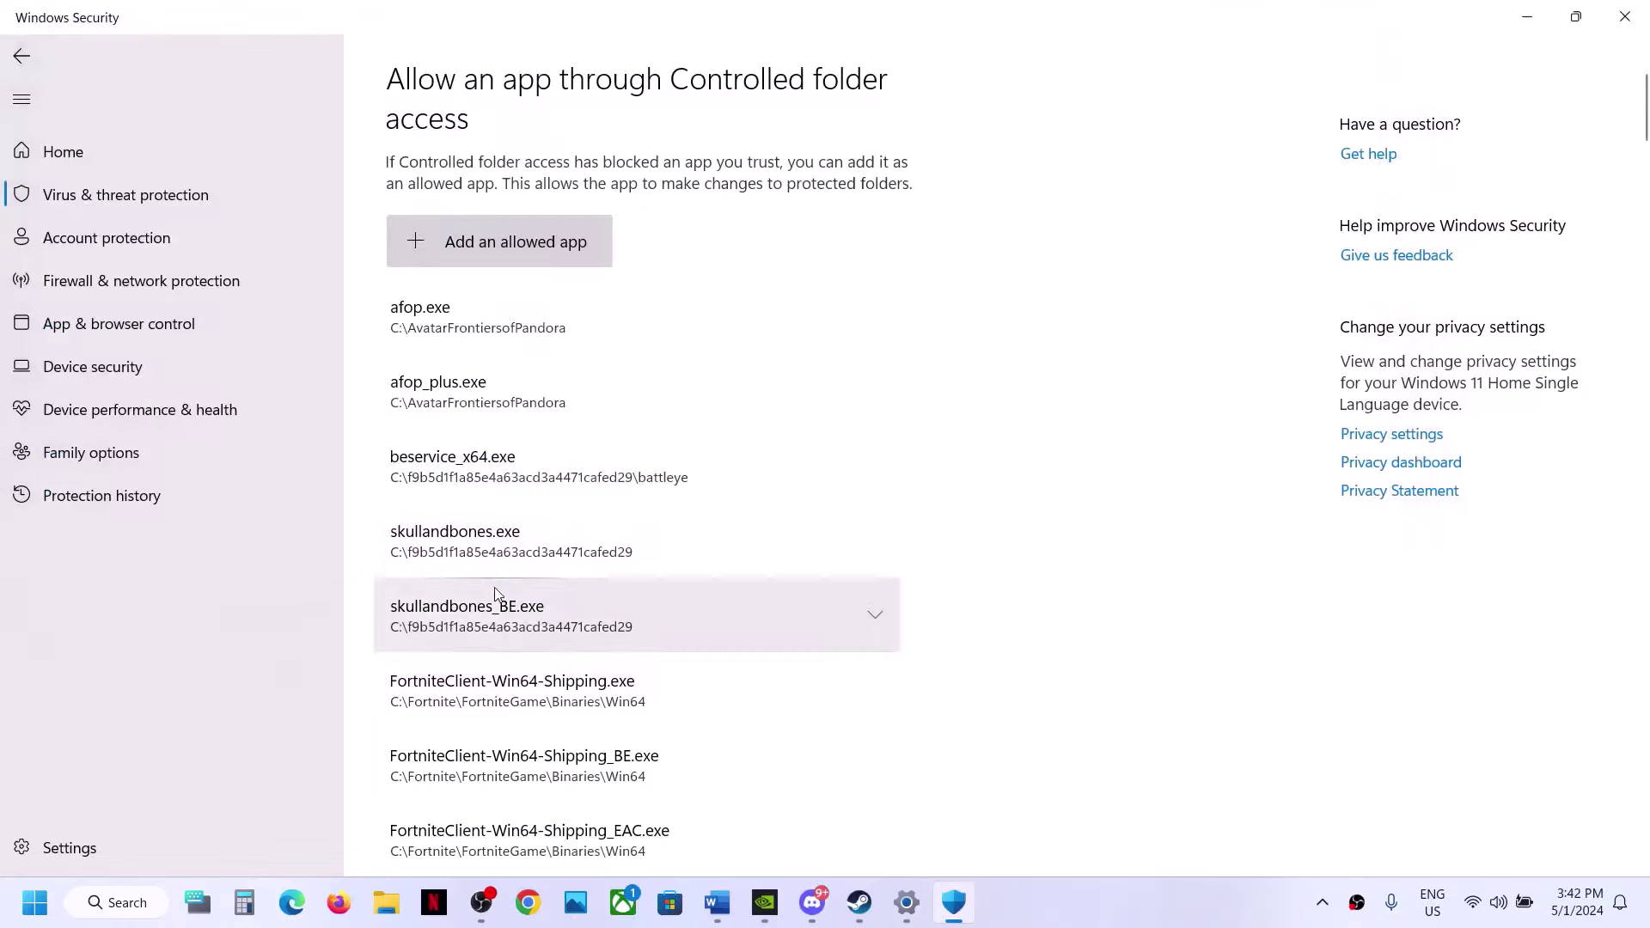
# - Switch to Control Panel and open the list of apps allowed through Windows Defender Firewall
pyautogui.click(26, 919)
pyautogui.write('control')
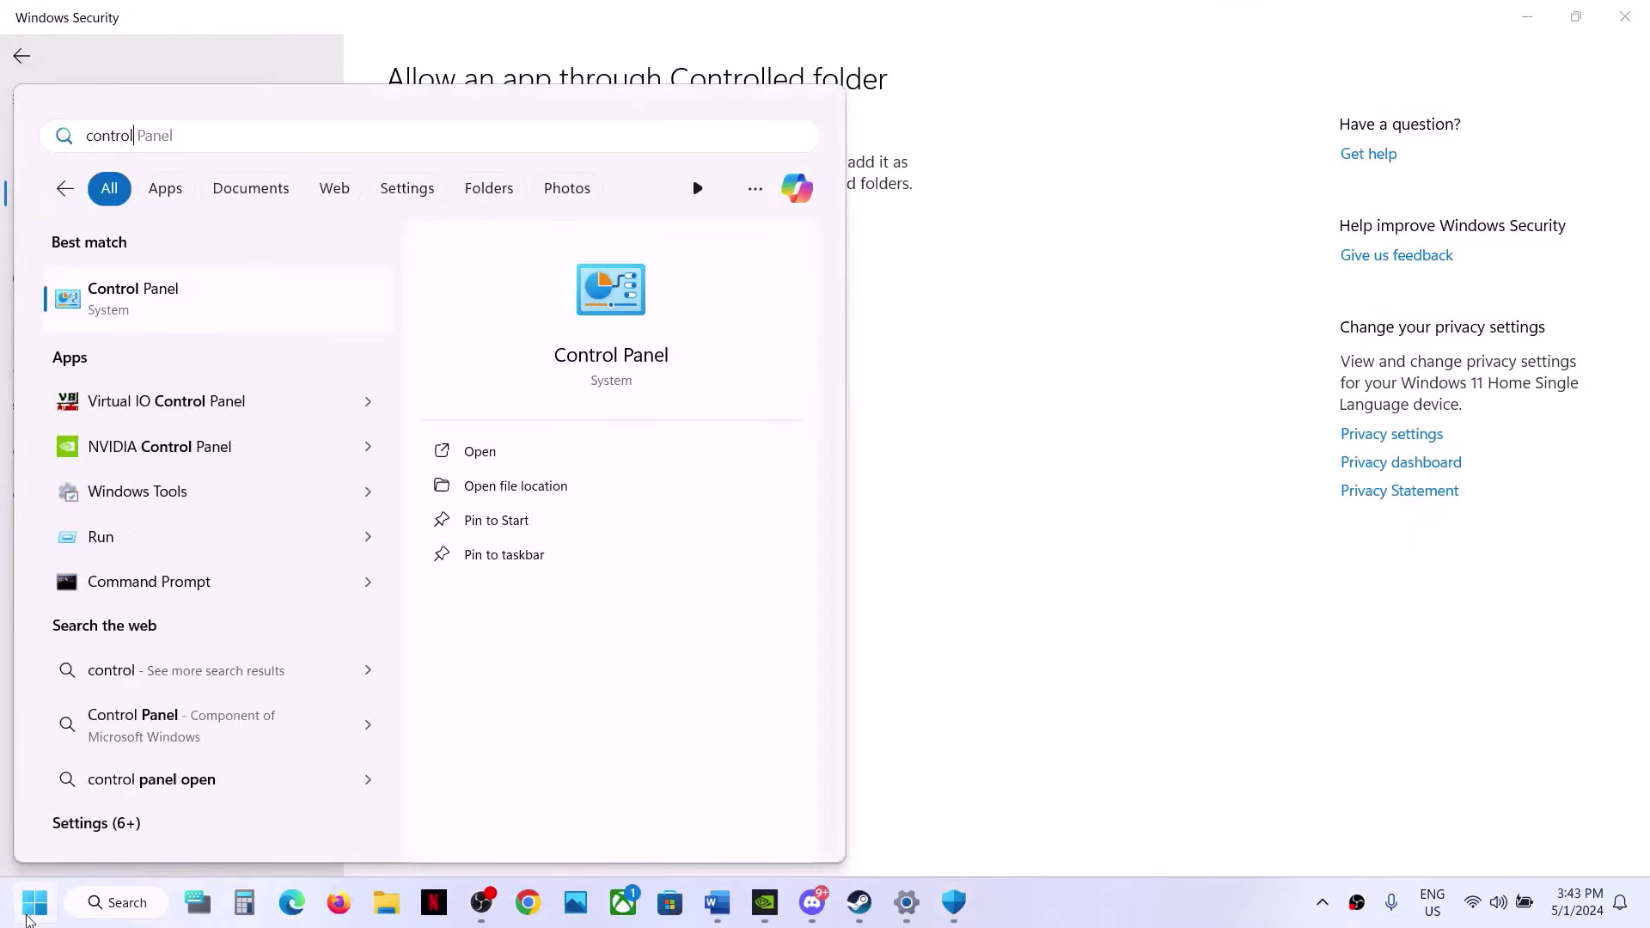
pyautogui.press('Return')
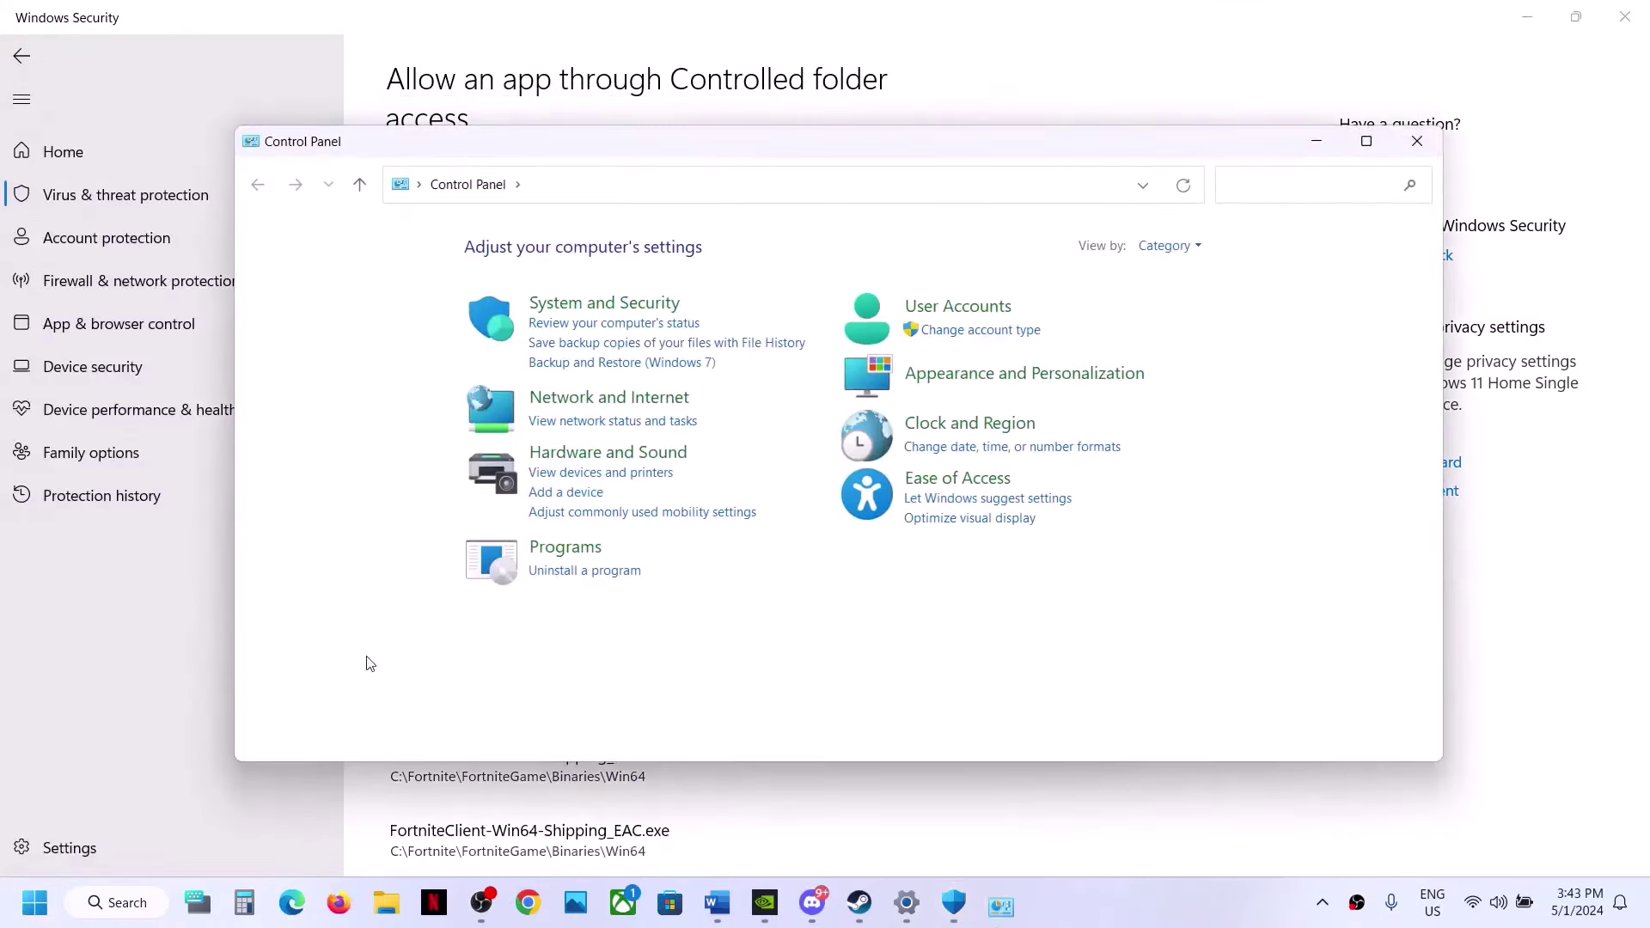
pyautogui.click(606, 306)
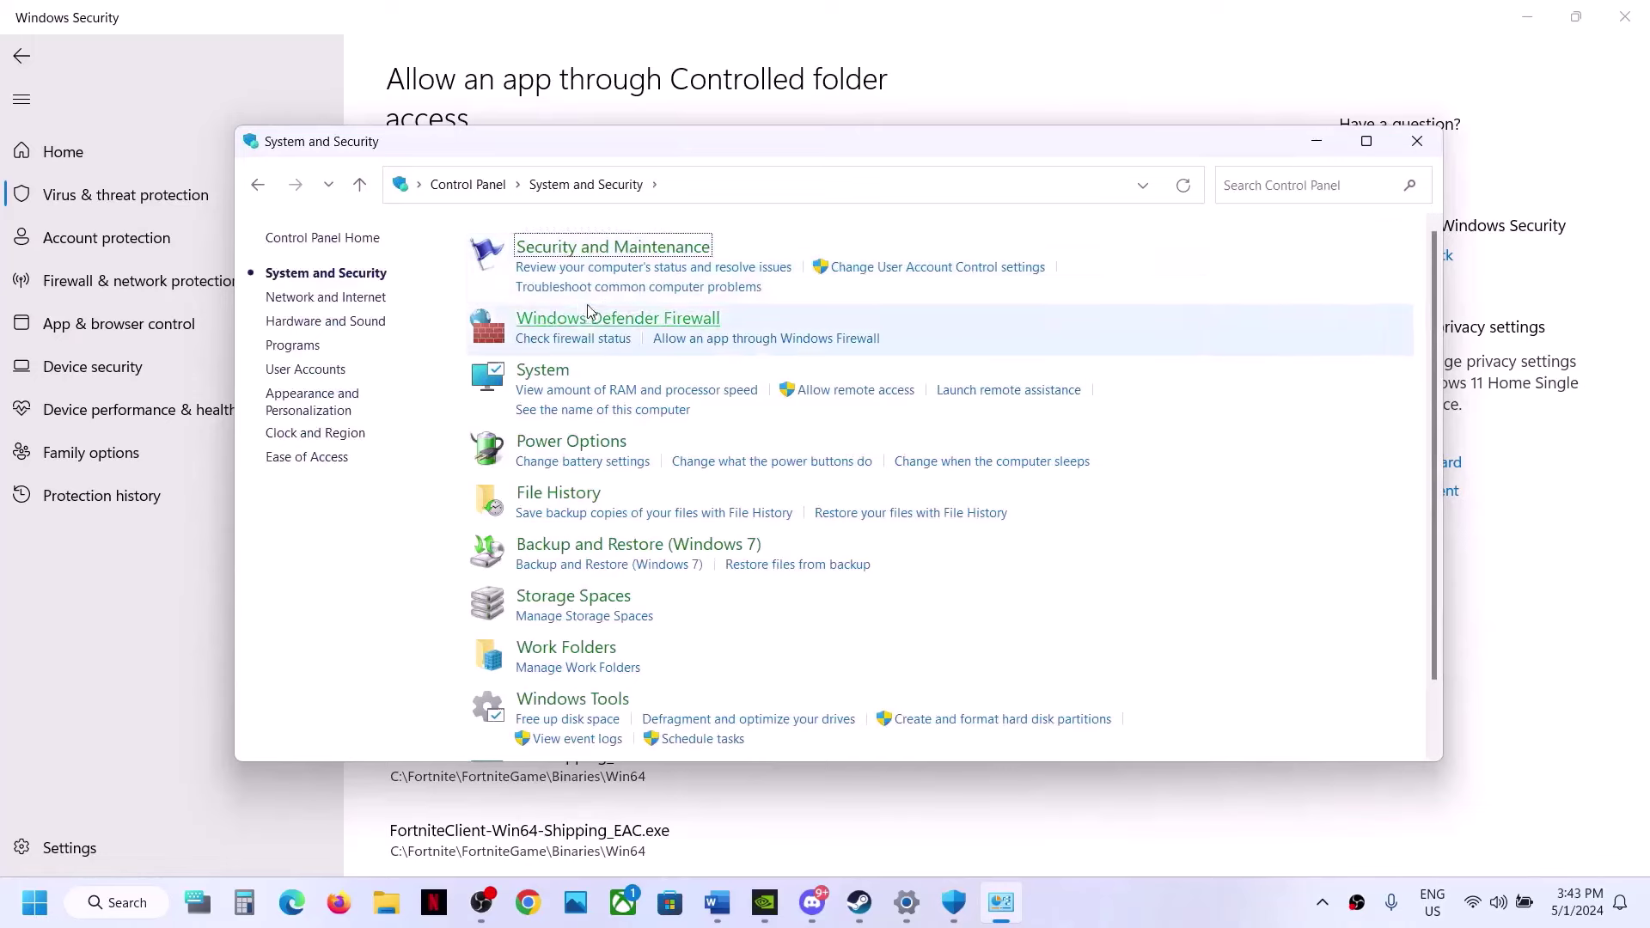
pyautogui.click(590, 320)
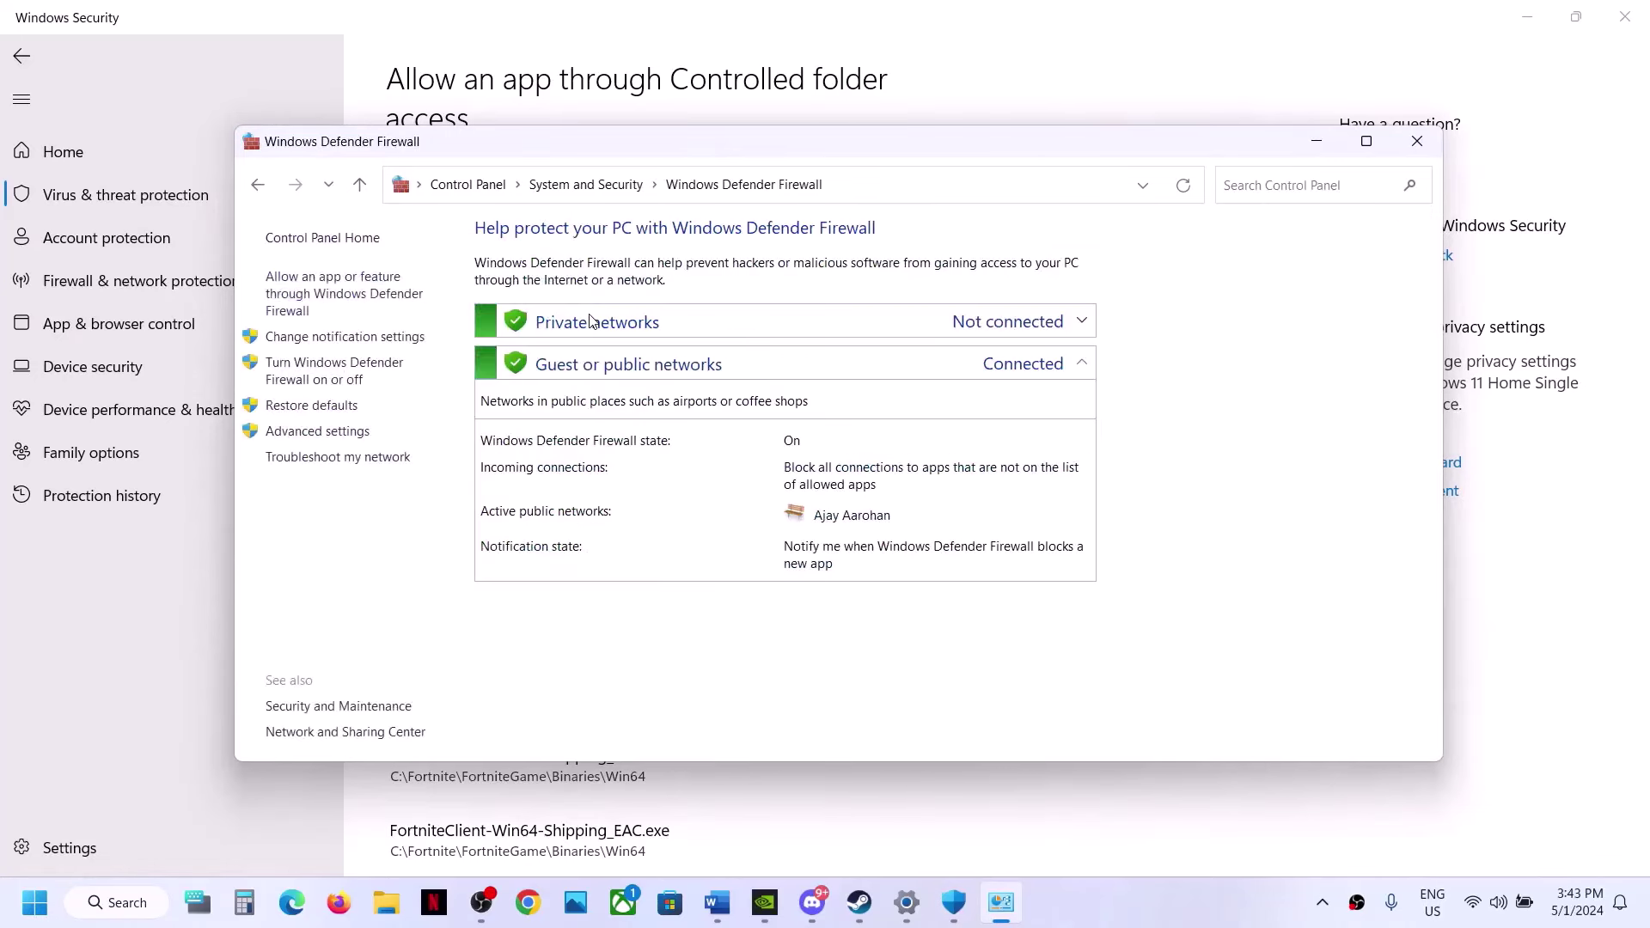
pyautogui.click(349, 295)
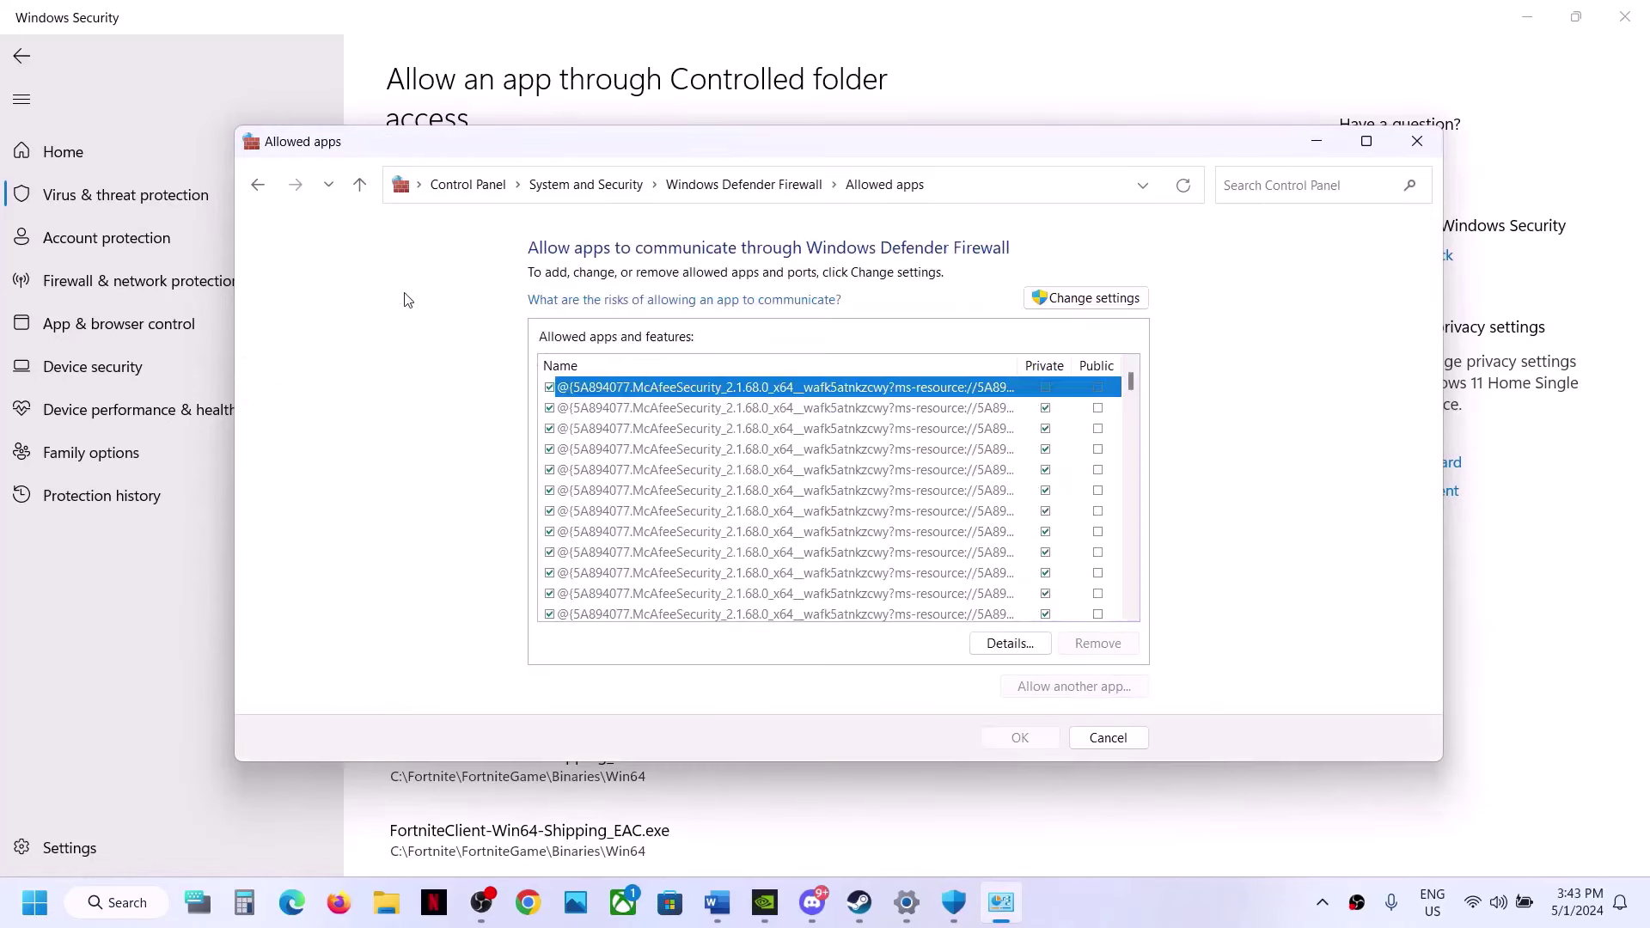
# - Unlock the allowed apps settings and try to add GZWClientEAC from the Gray Zone Warfare folder as a firewall exception
pyautogui.click(1090, 298)
pyautogui.click(1082, 693)
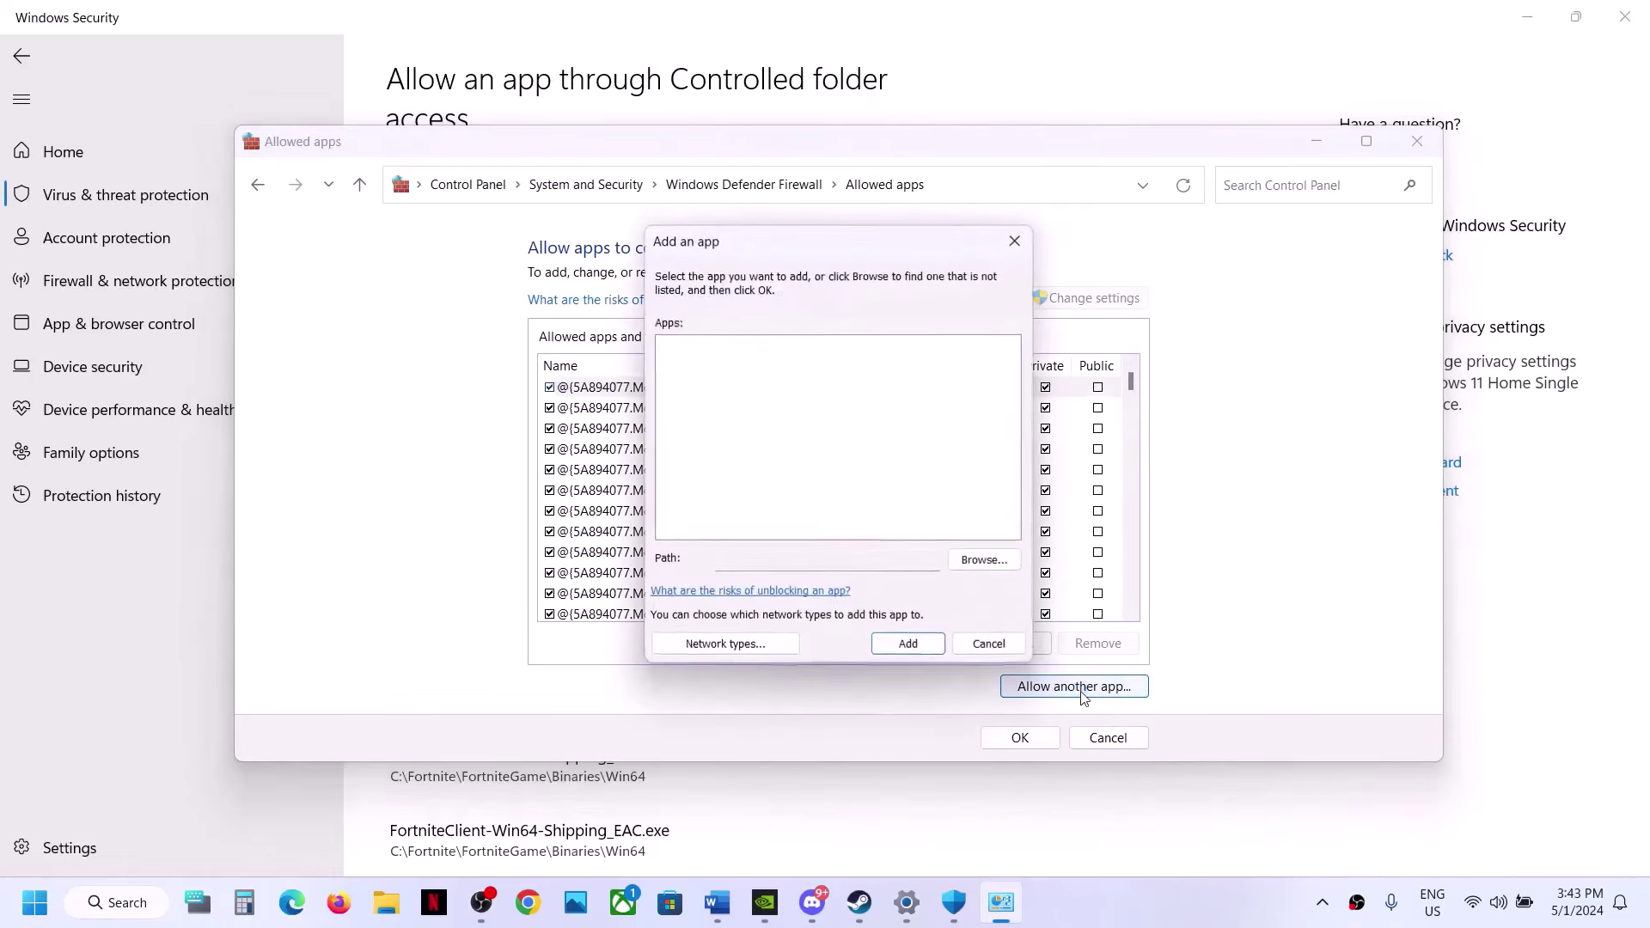
pyautogui.click(985, 560)
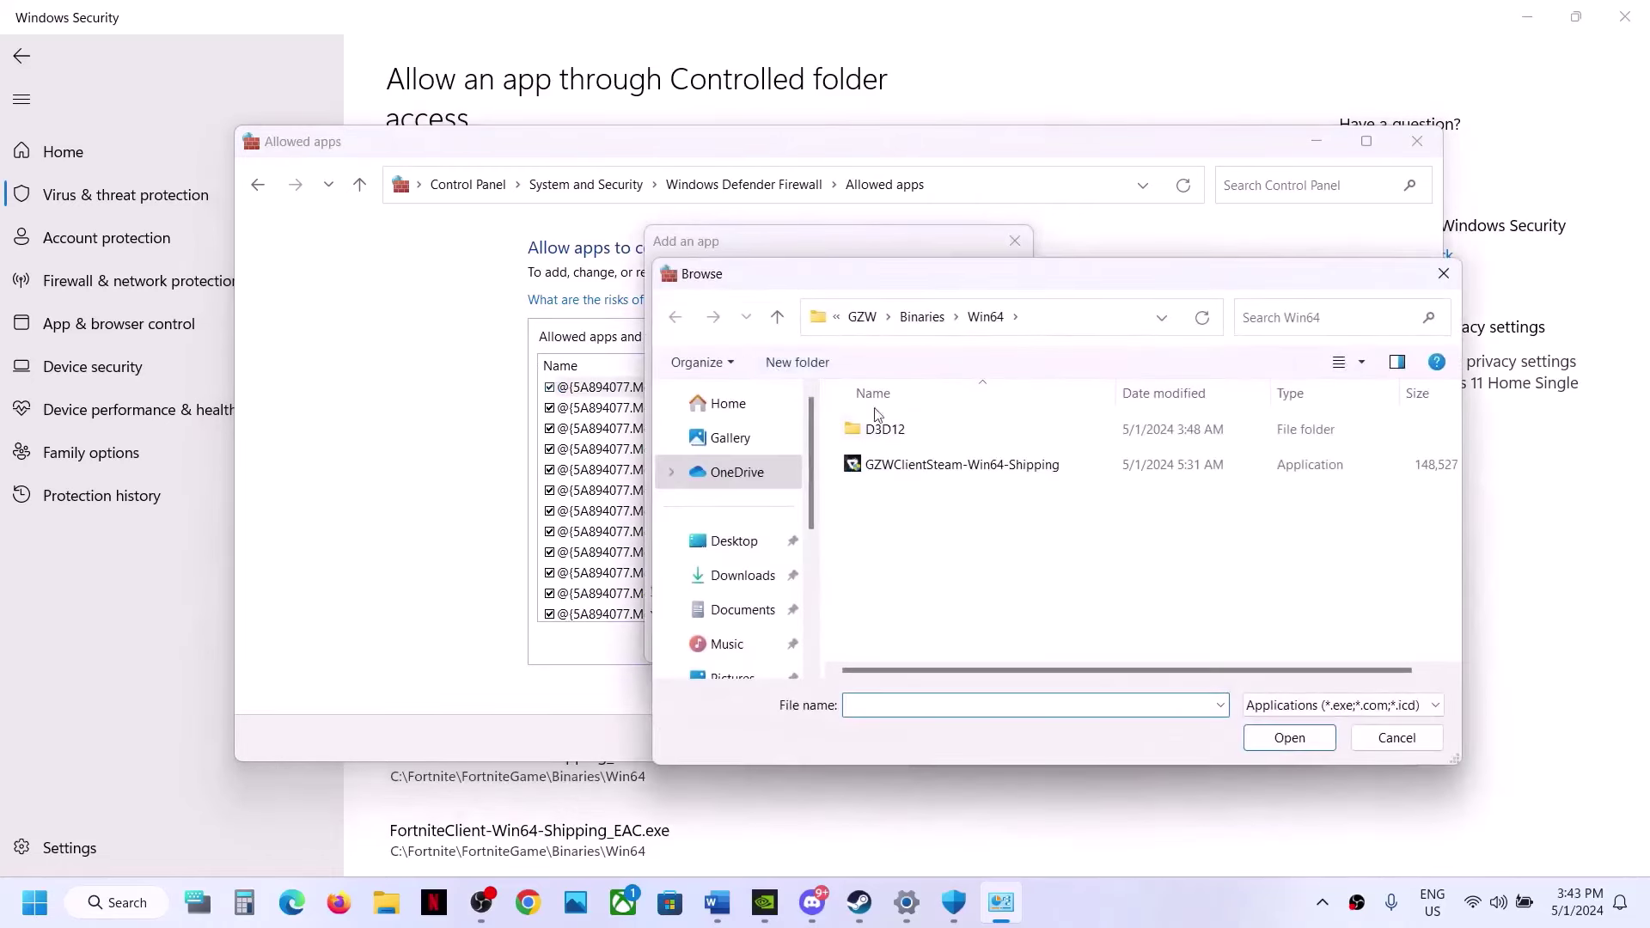
pyautogui.click(922, 317)
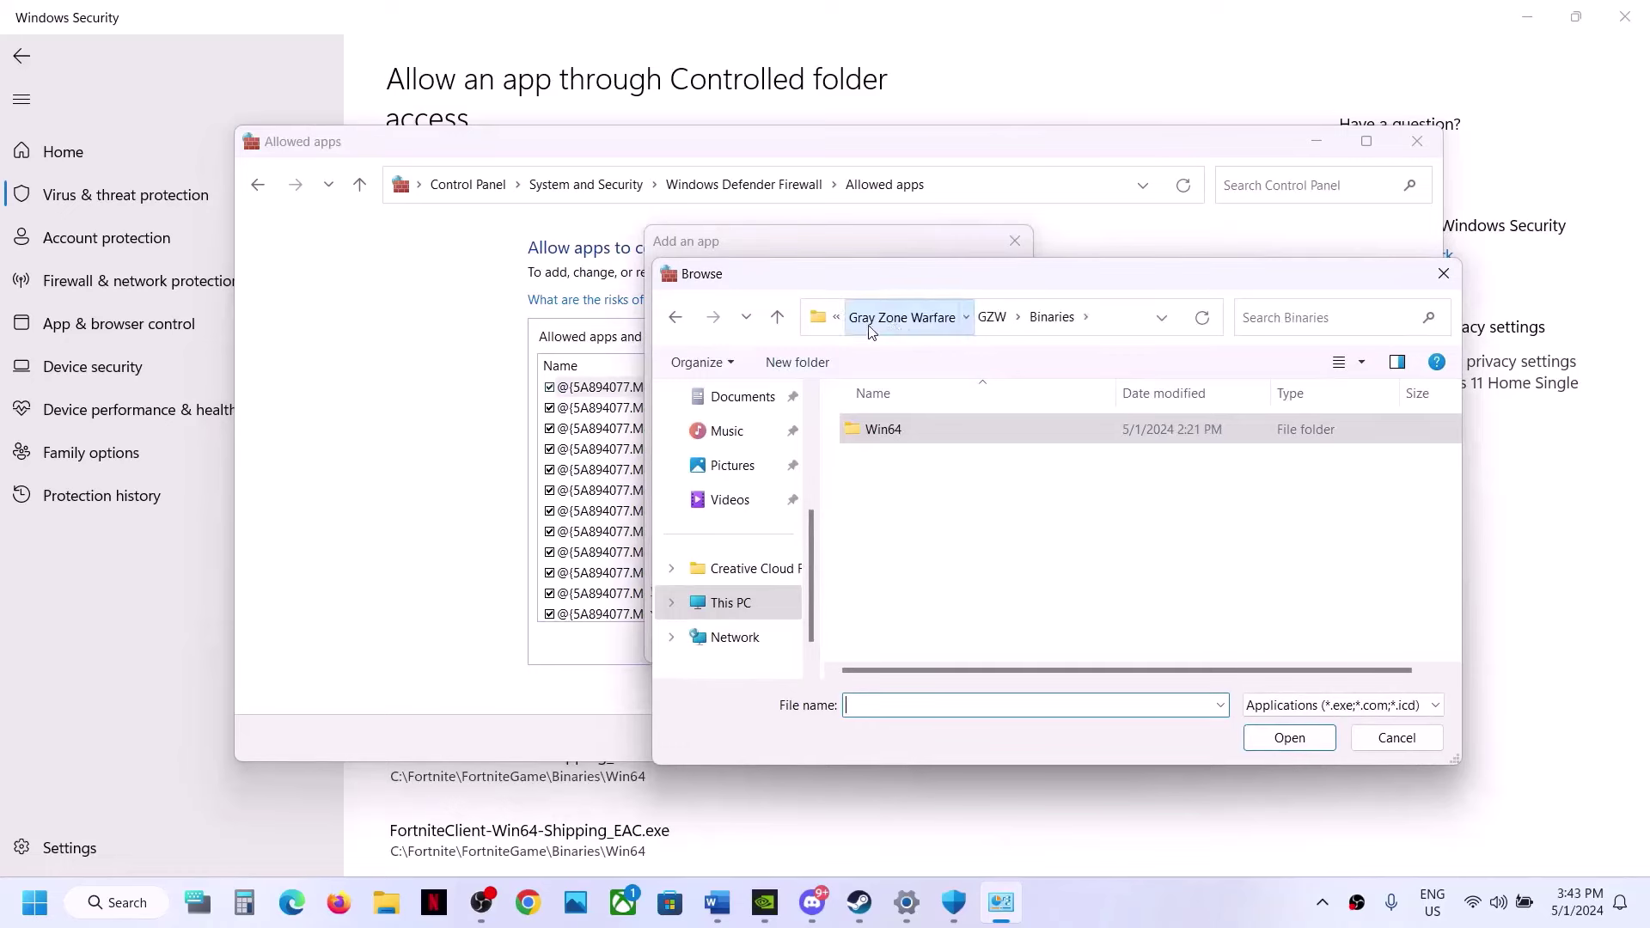
pyautogui.click(898, 318)
pyautogui.click(891, 536)
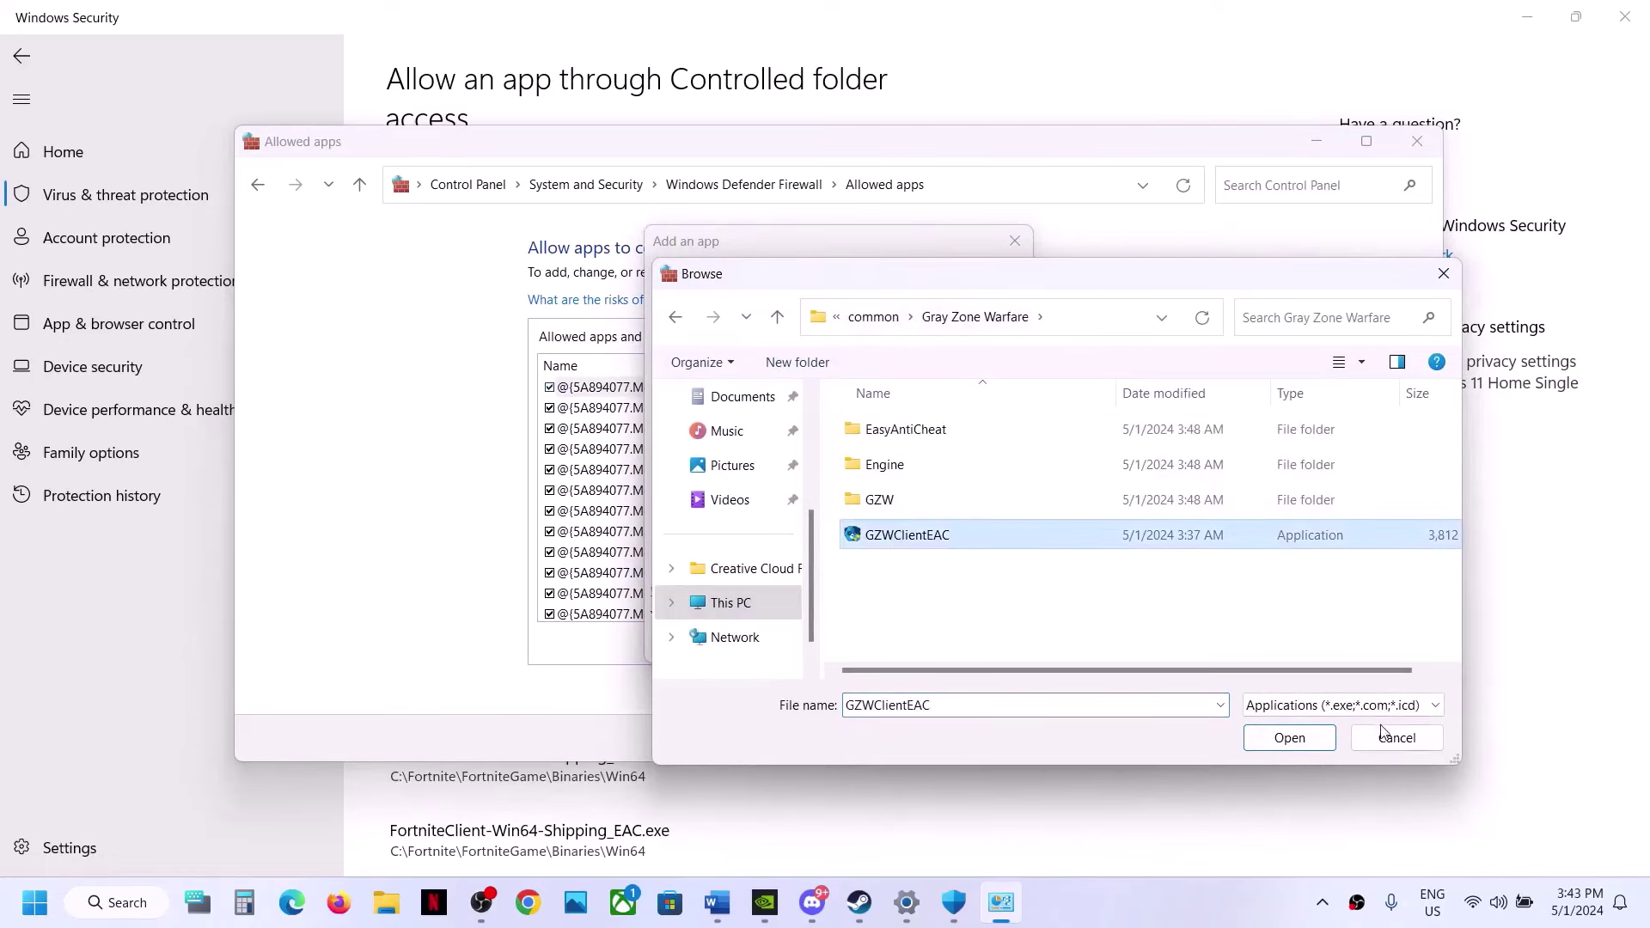
pyautogui.click(1293, 739)
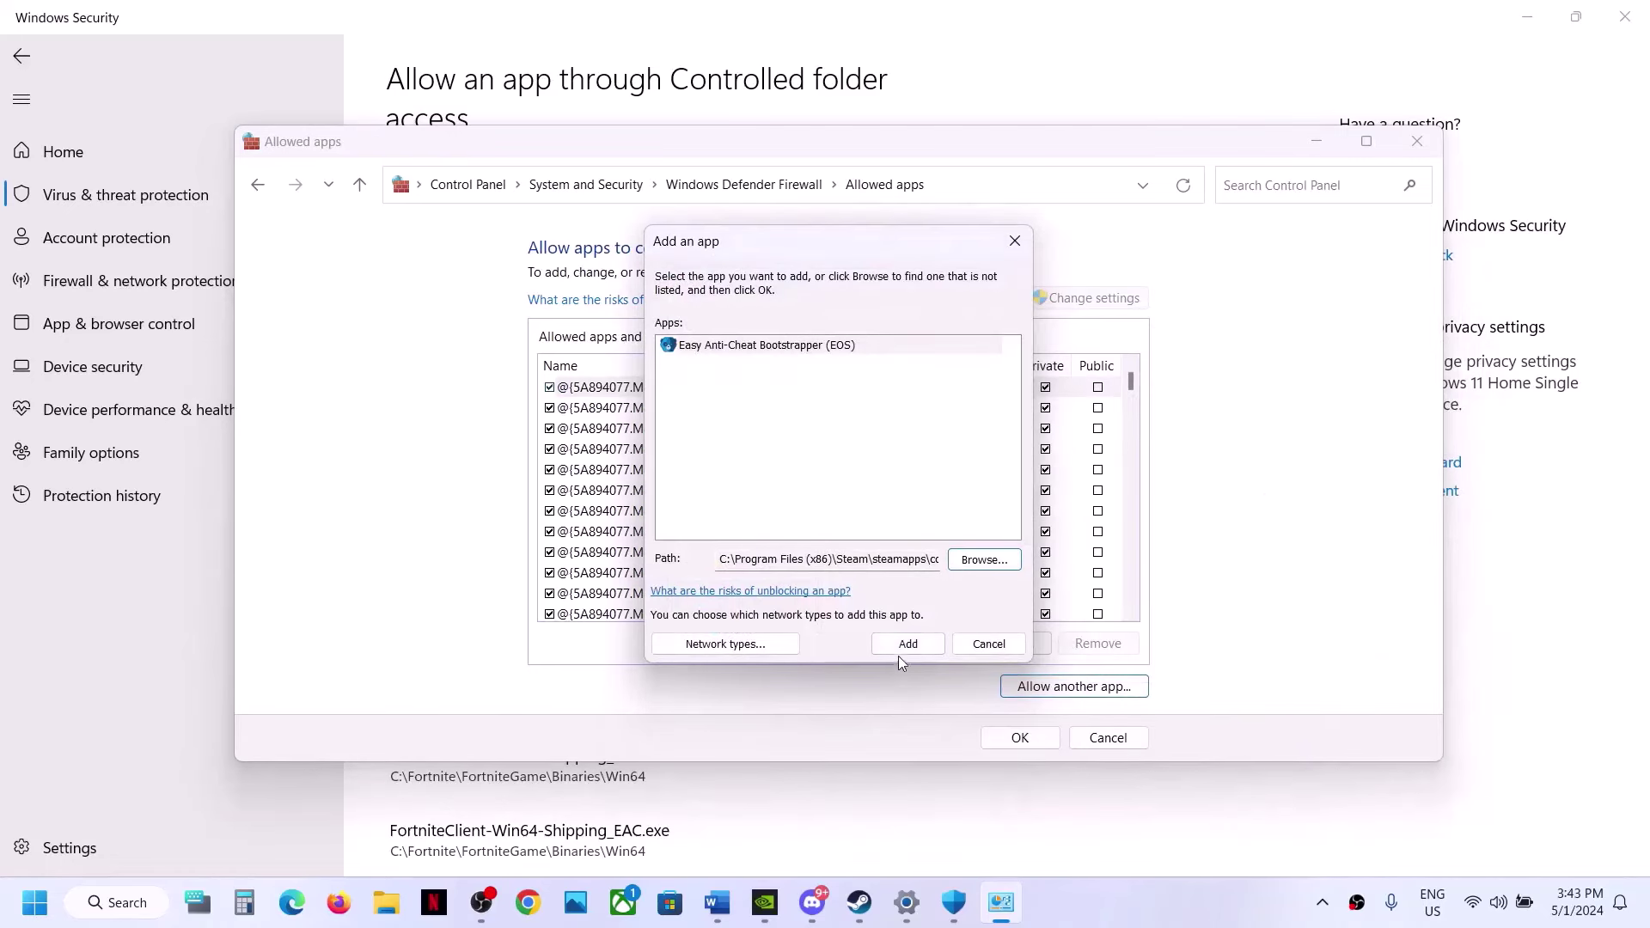
pyautogui.click(899, 653)
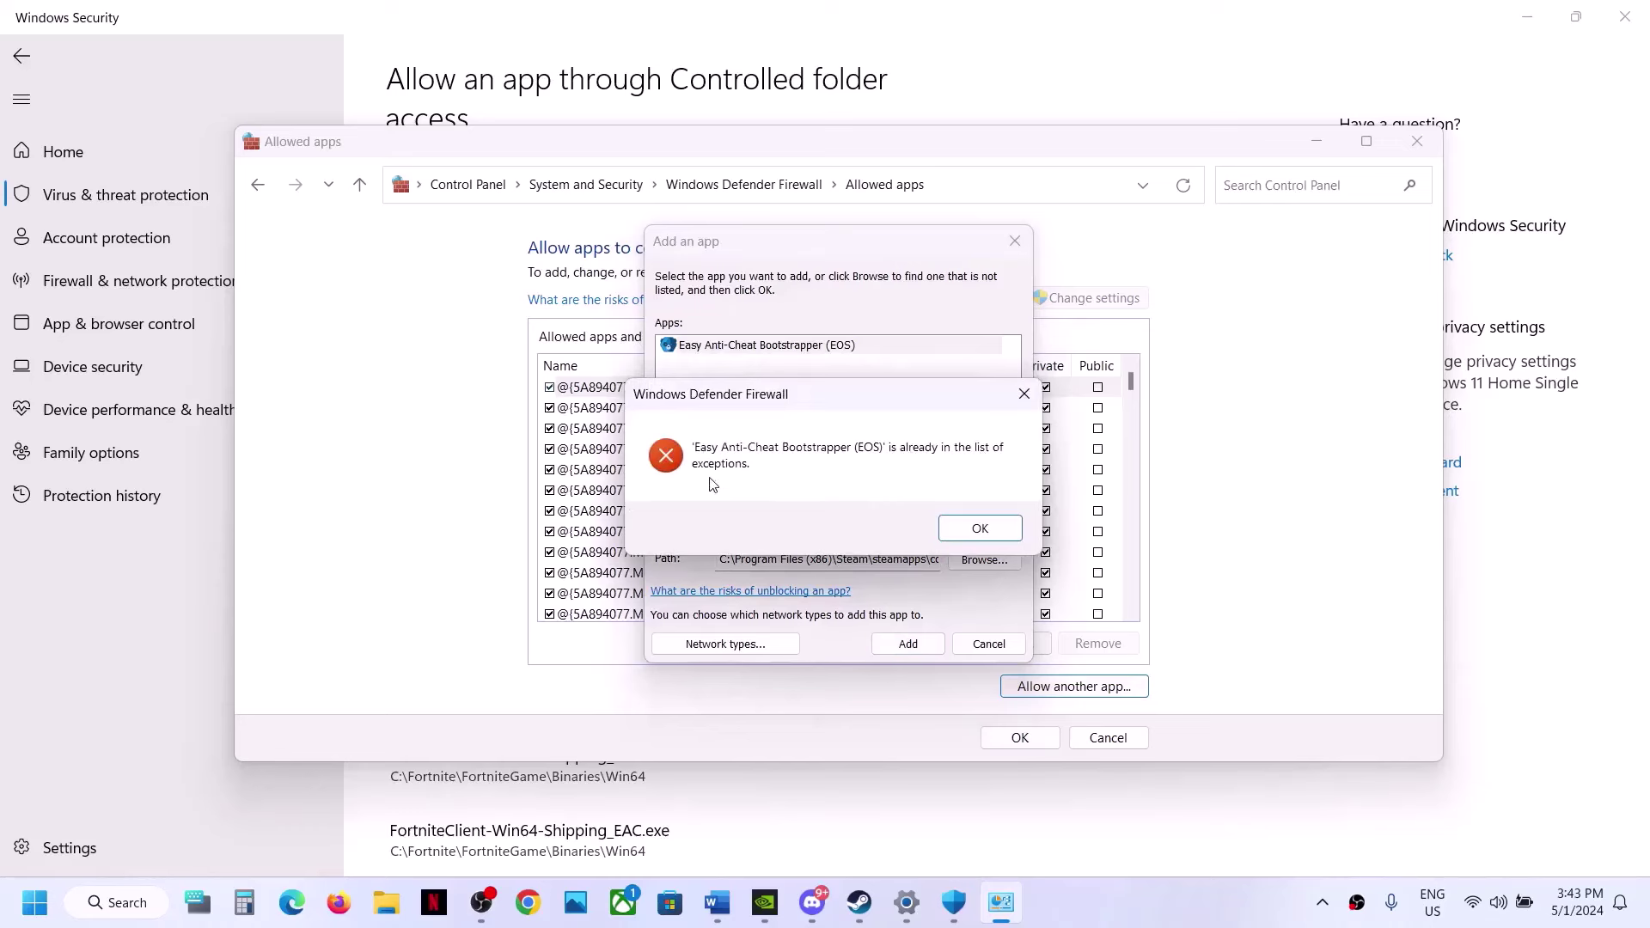
pyautogui.click(981, 530)
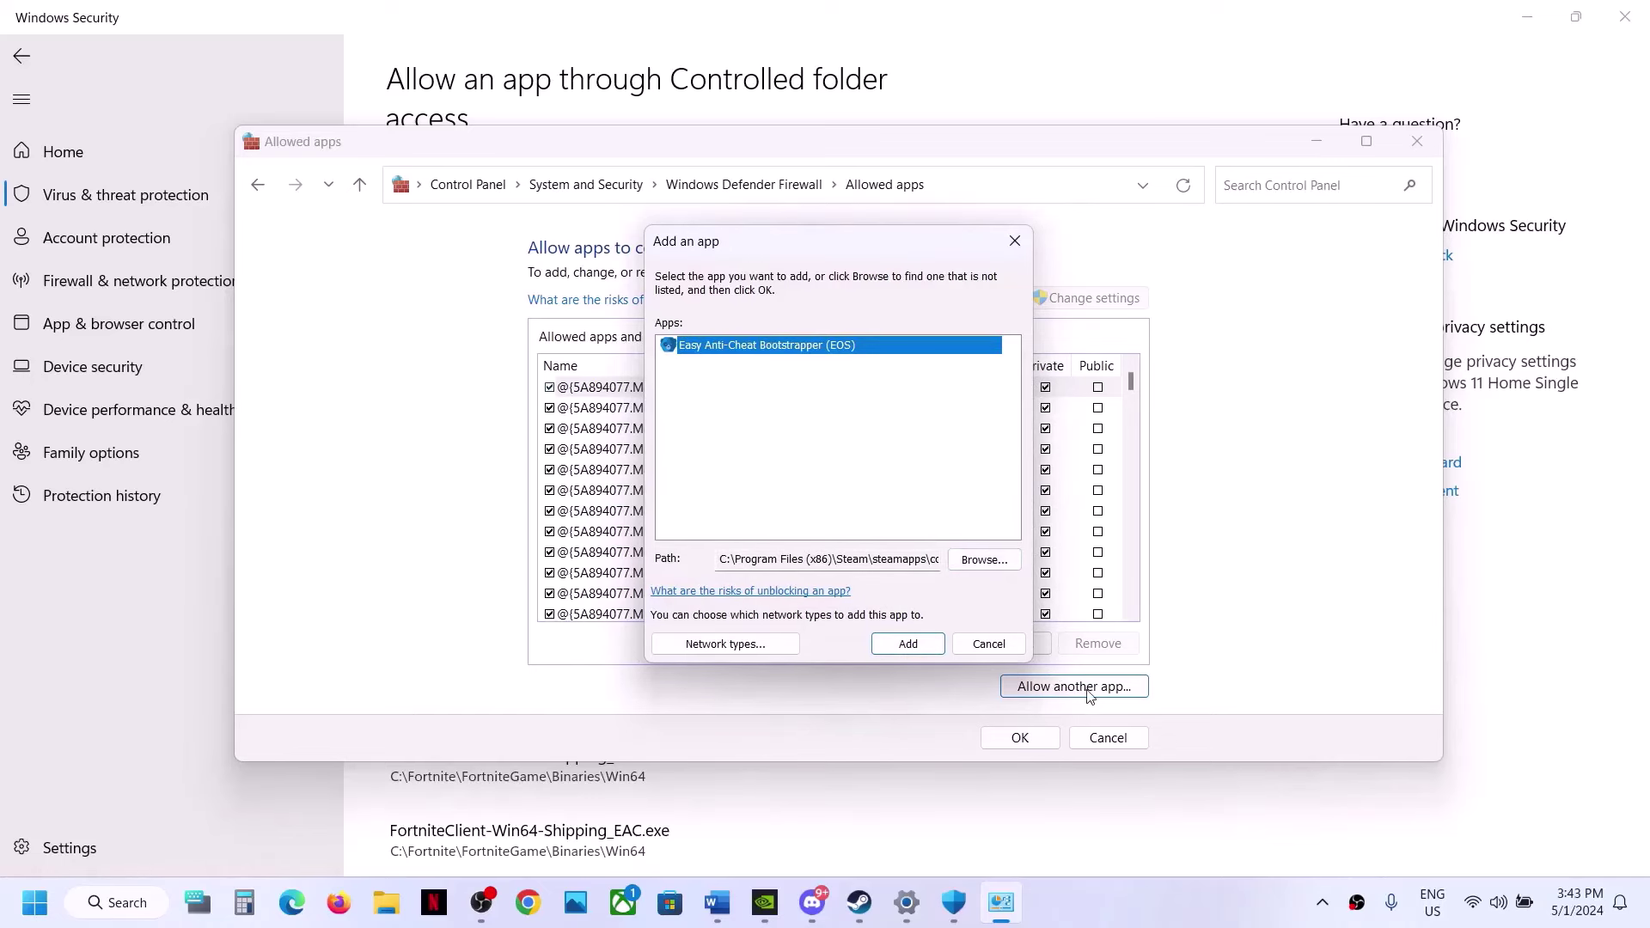
# - Try to add GZWClientSteam-Win64-Shipping from GZW\Binaries\Win64 to the firewall's allowed apps
pyautogui.click(984, 559)
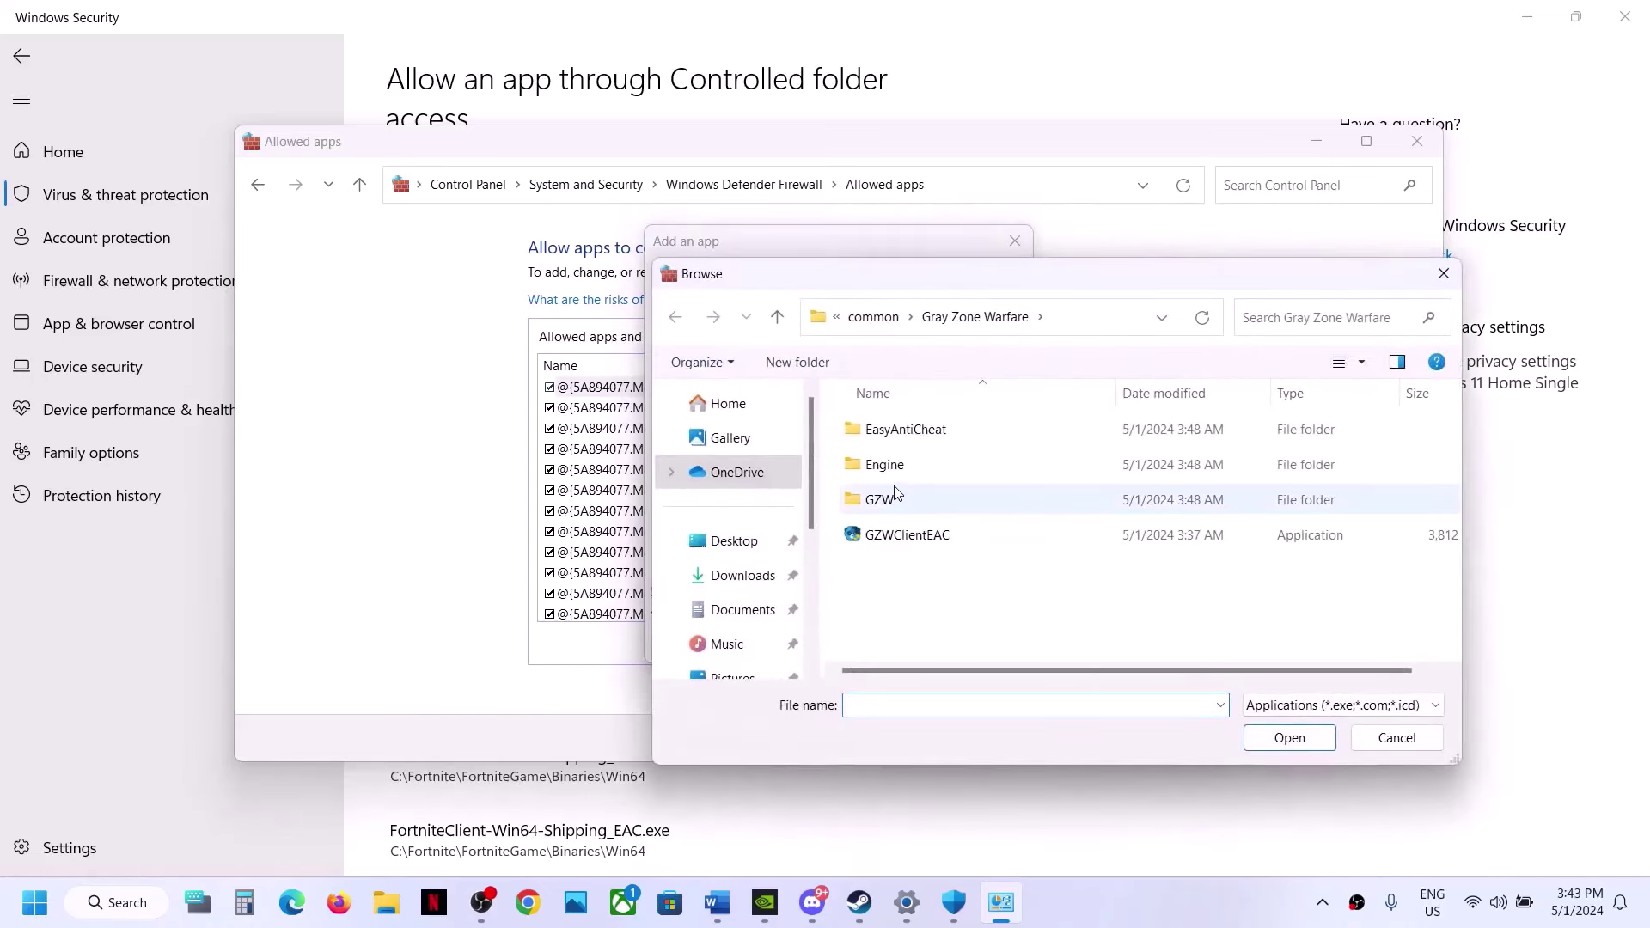
pyautogui.doubleClick(913, 493)
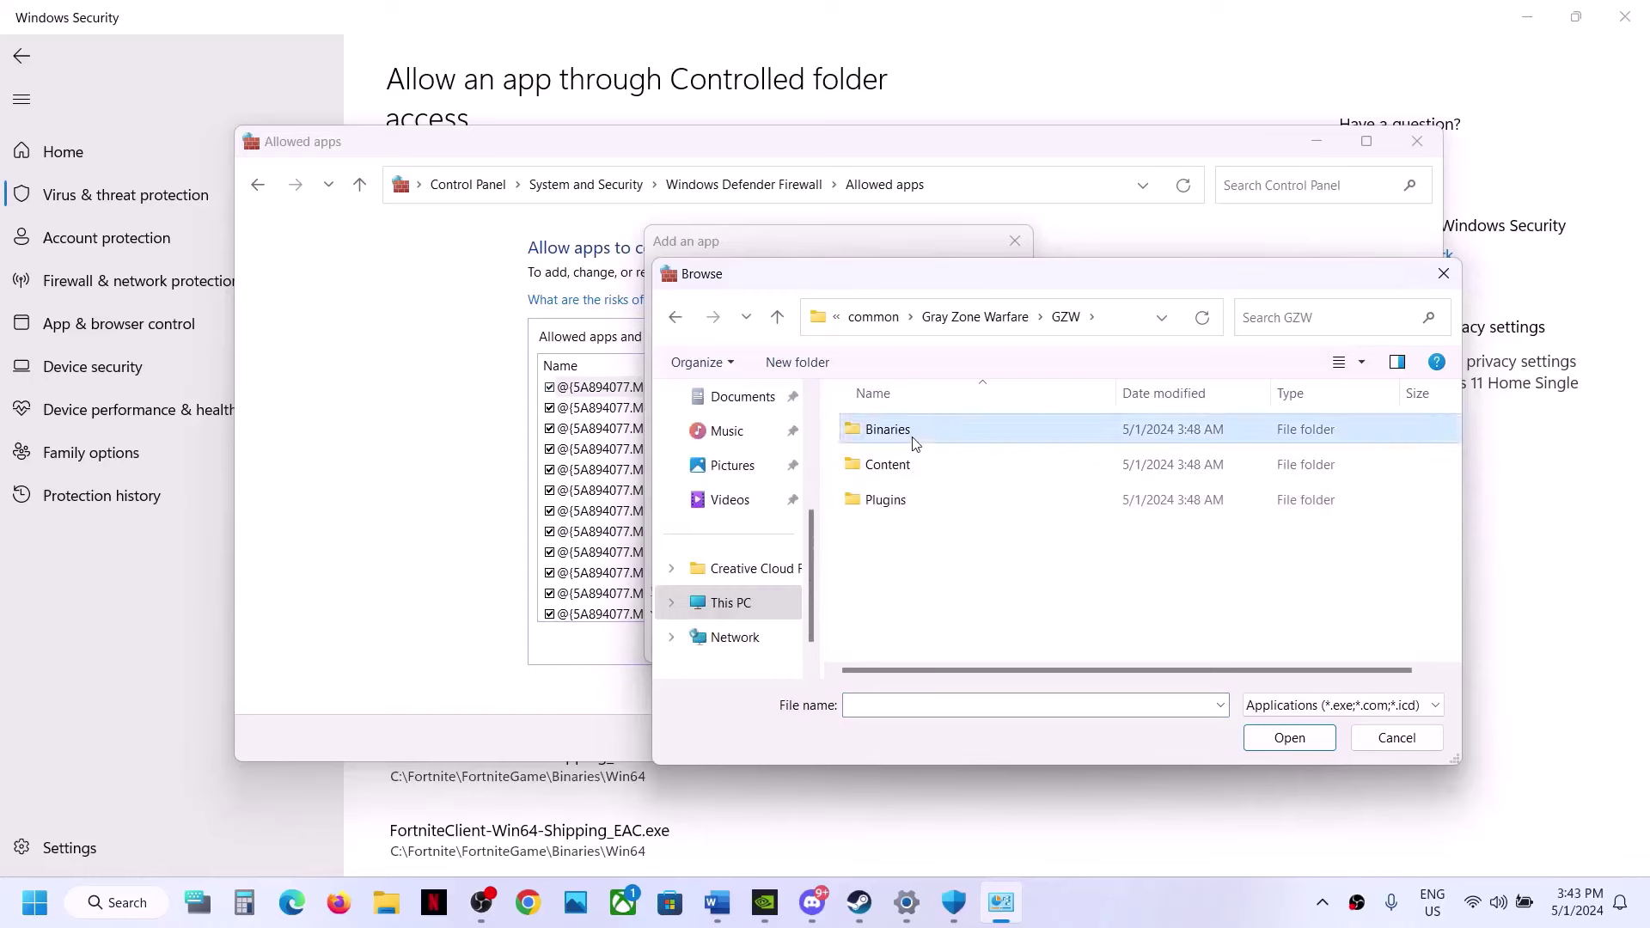
pyautogui.doubleClick(915, 444)
pyautogui.doubleClick(914, 445)
pyautogui.click(960, 479)
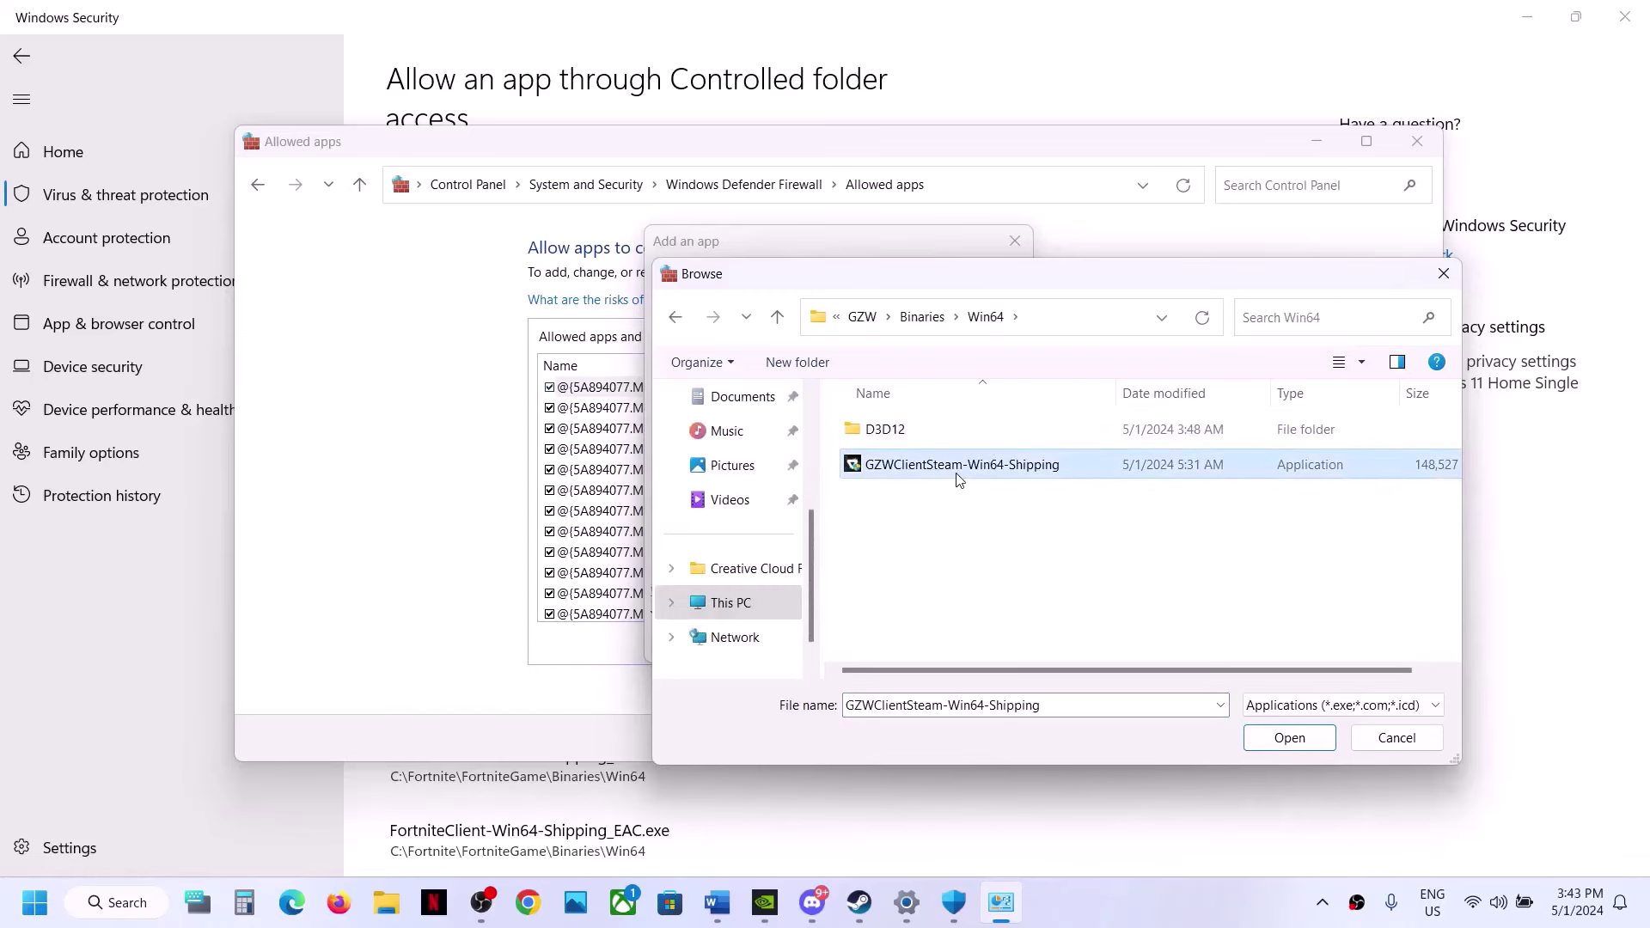
pyautogui.click(1289, 737)
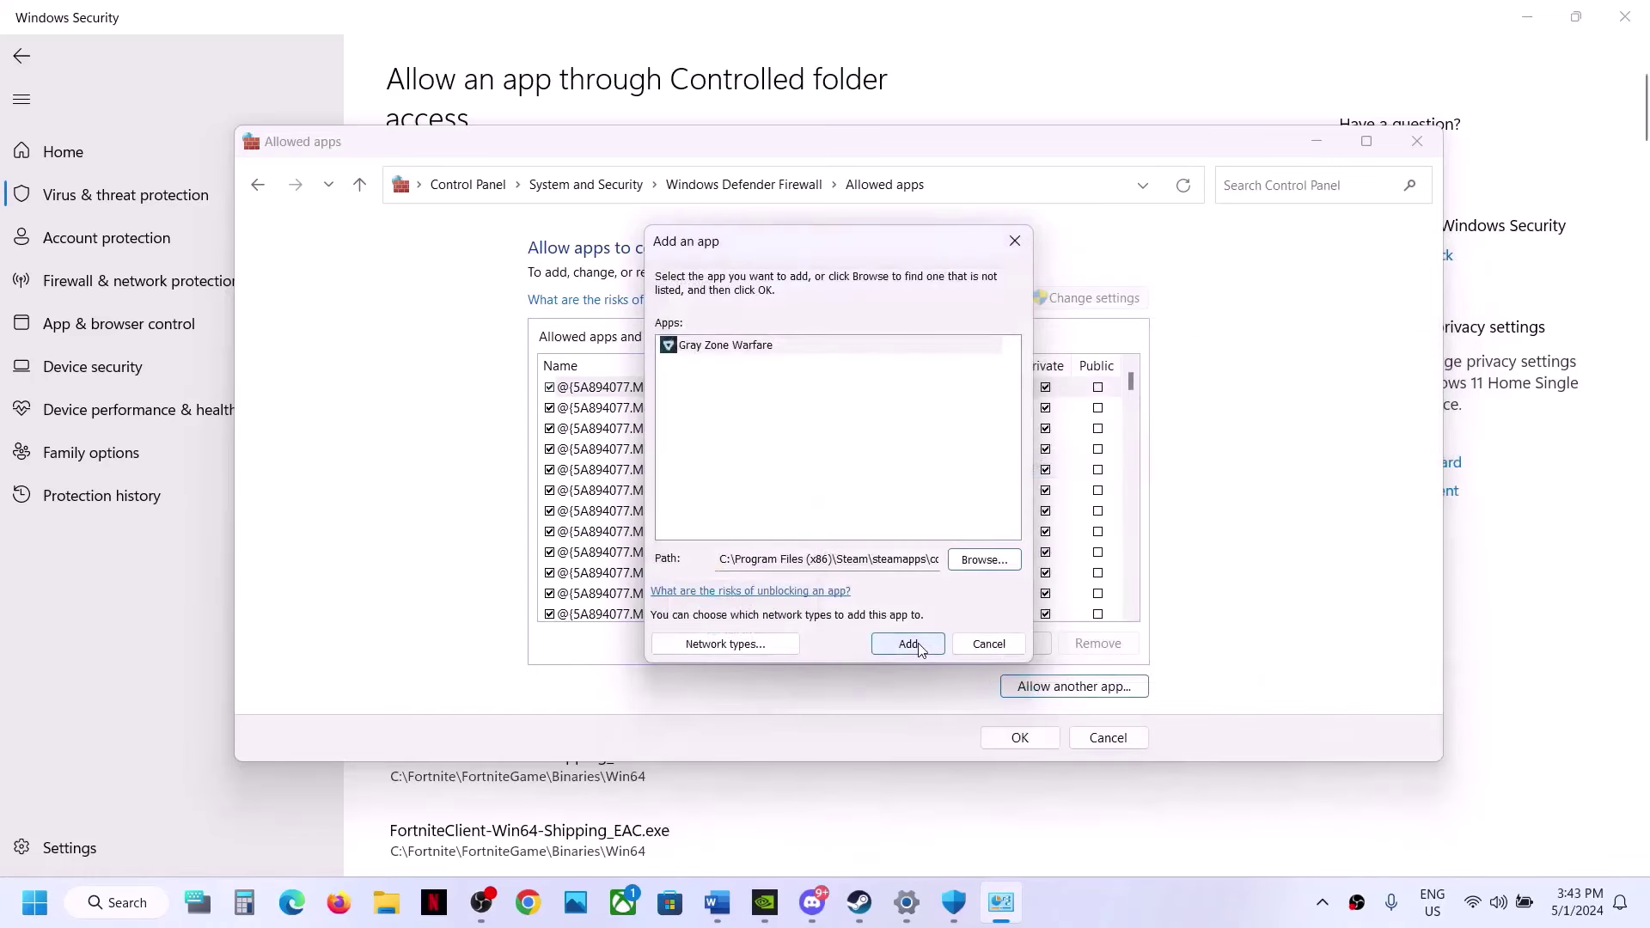
pyautogui.click(916, 646)
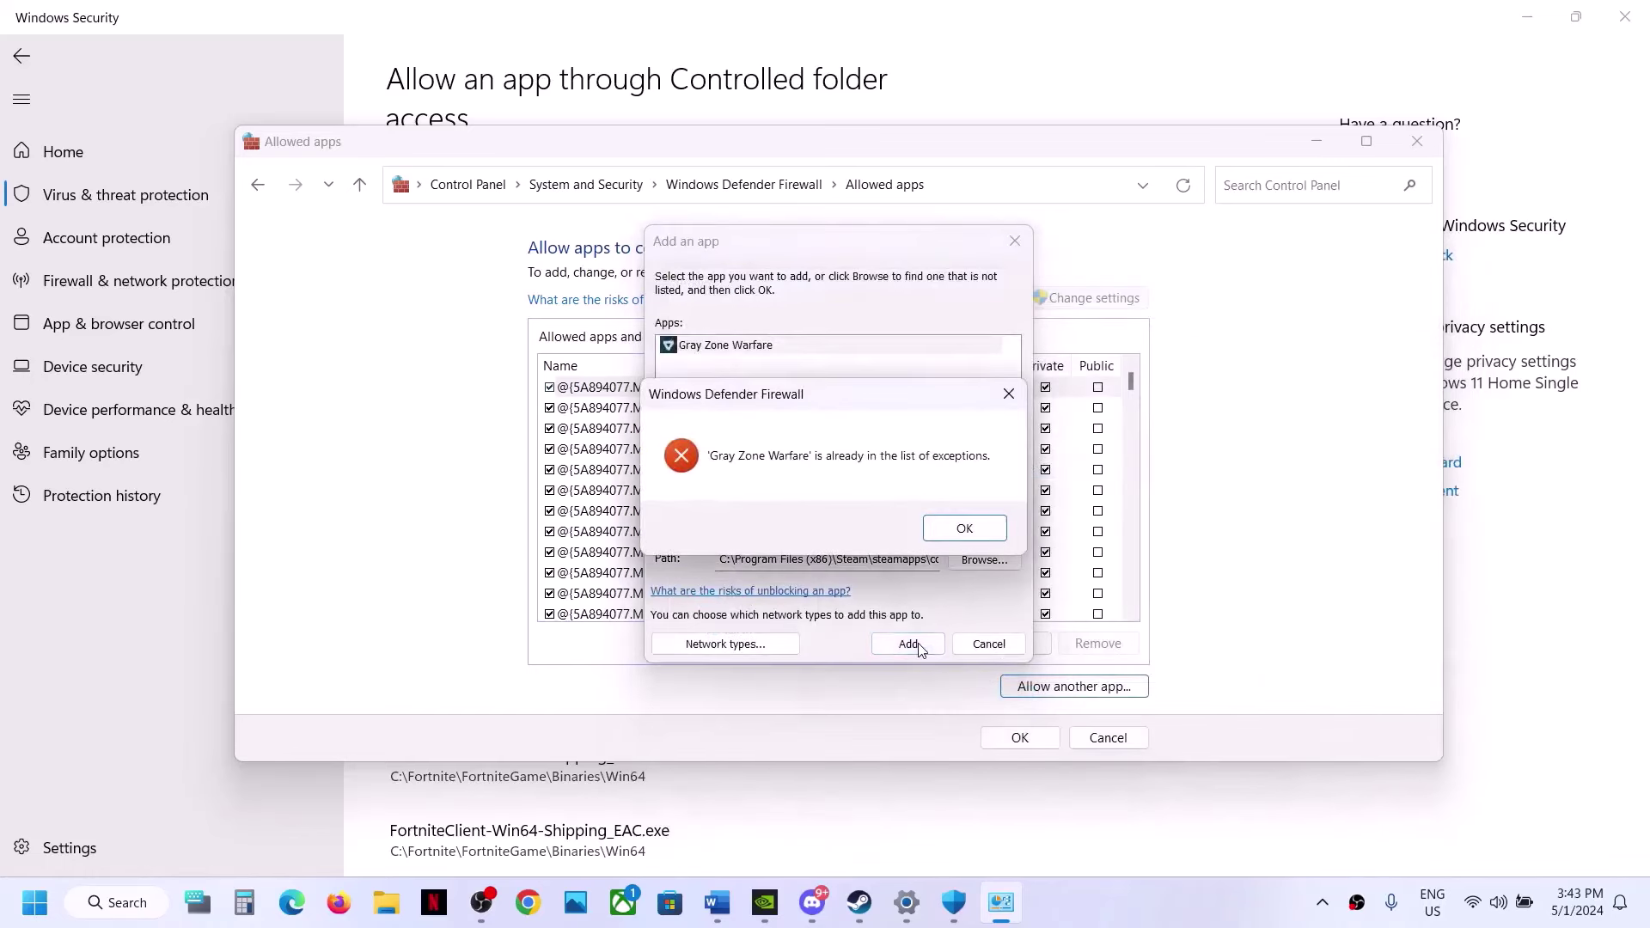
pyautogui.click(1009, 394)
pyautogui.click(1015, 241)
# - Find the Gray Zone Warfare entry in the firewall's allowed apps list and confirm the list
pyautogui.click(812, 499)
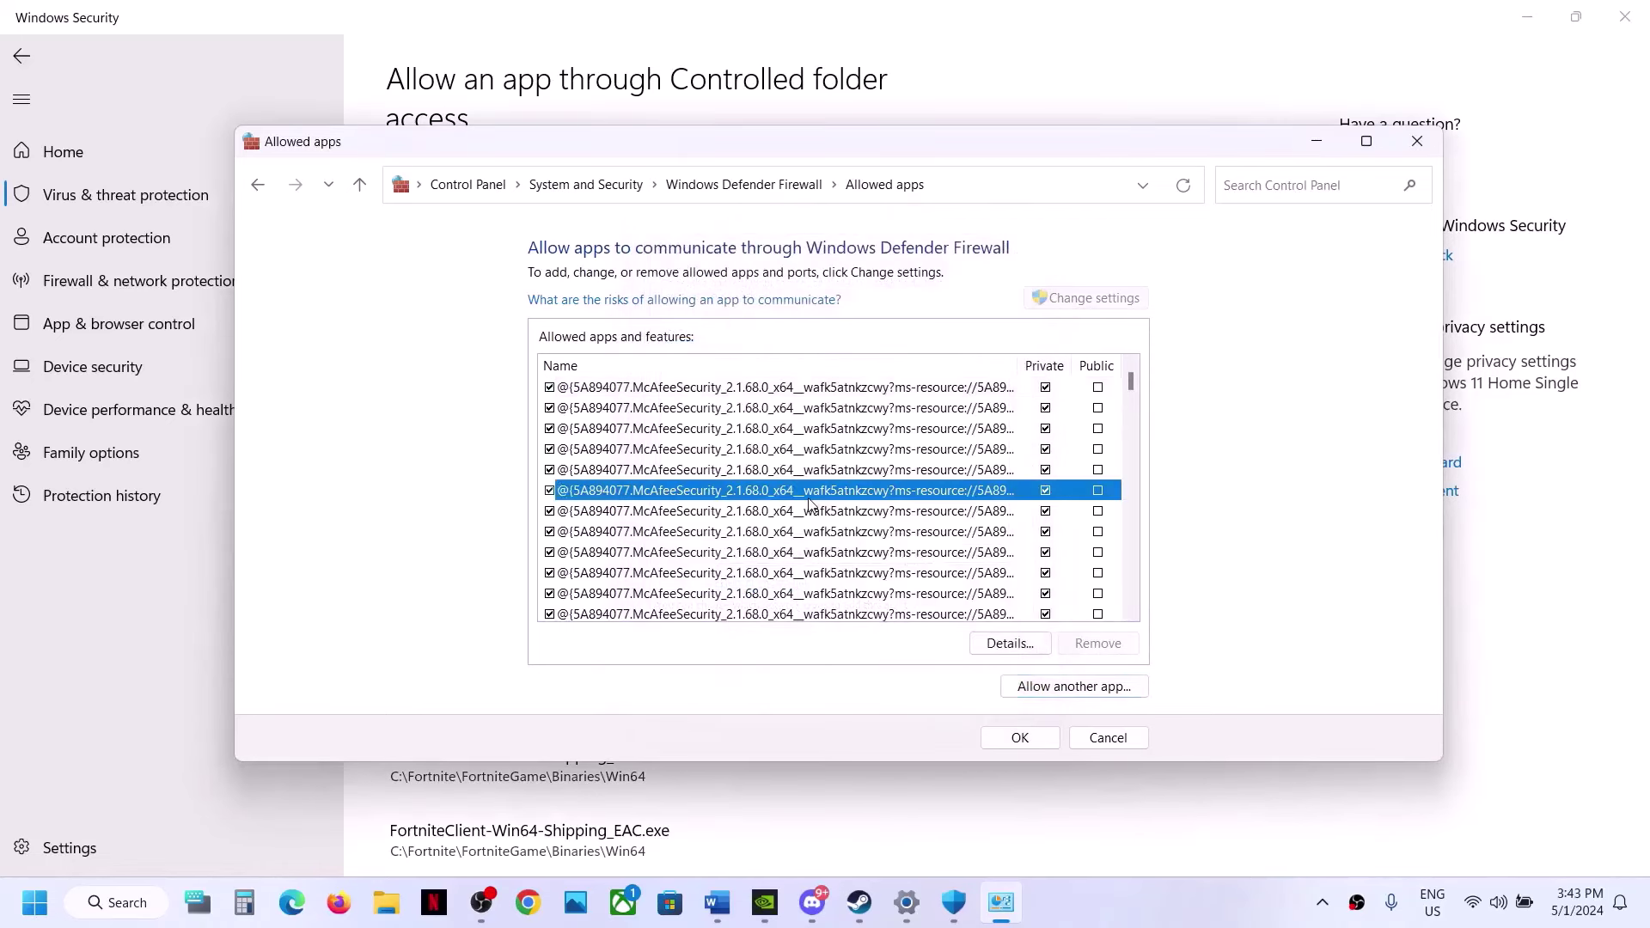
pyautogui.write('gr')
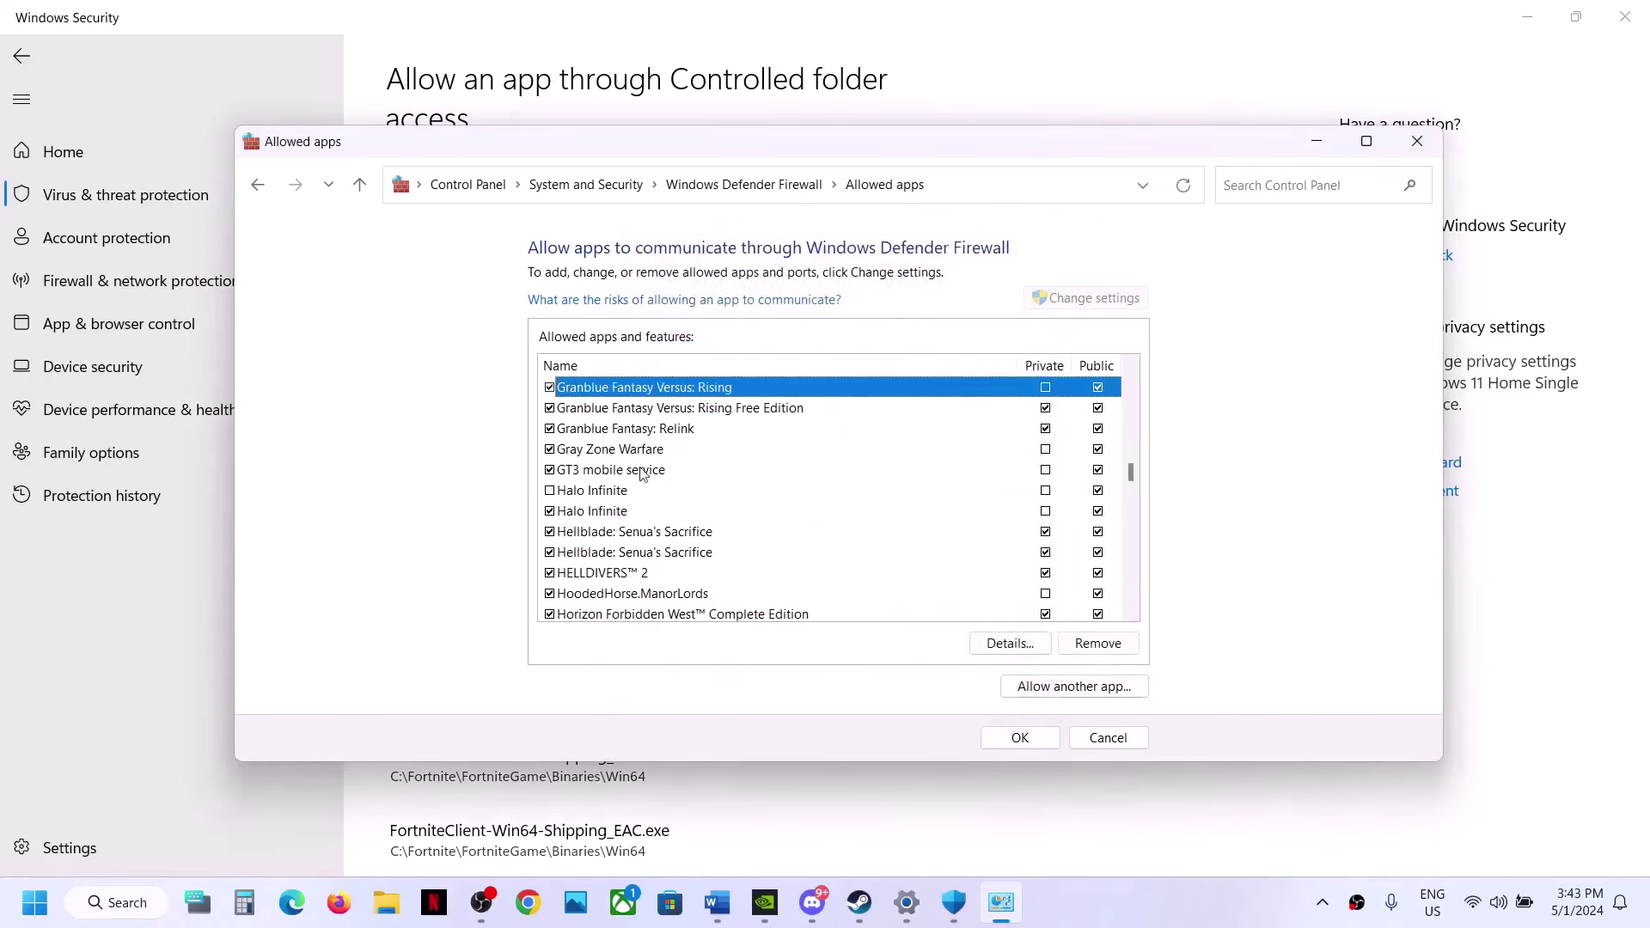
pyautogui.click(621, 456)
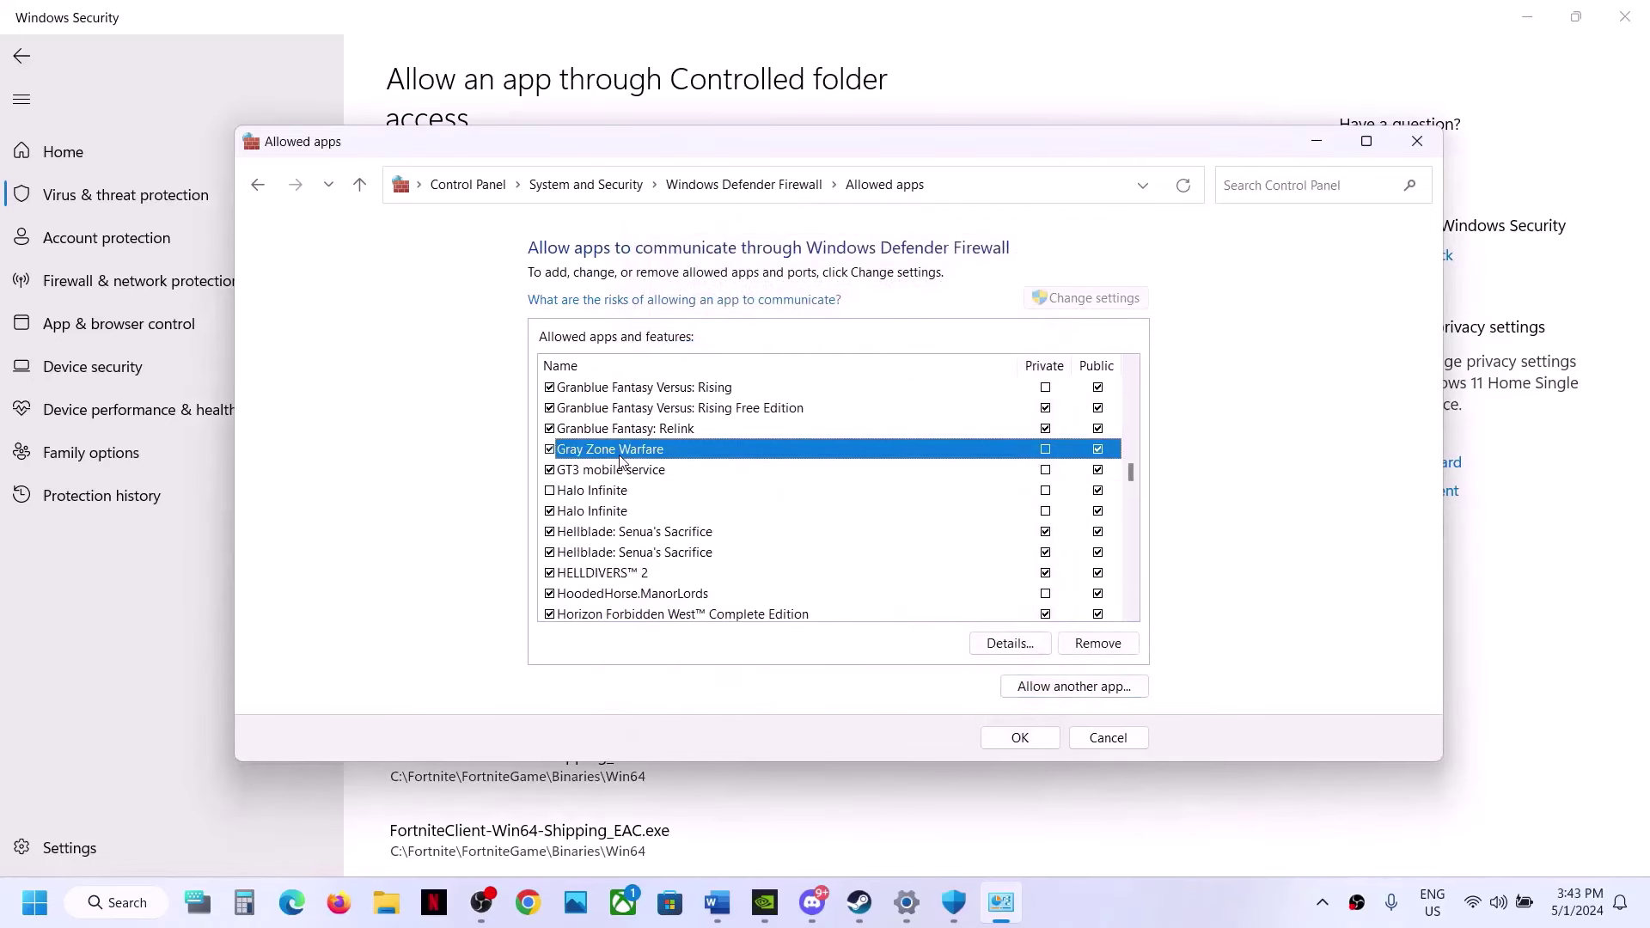
pyautogui.click(1019, 737)
# - Close the firewall window, Windows Security and Settings to return to Steam
pyautogui.click(1418, 141)
pyautogui.click(1625, 17)
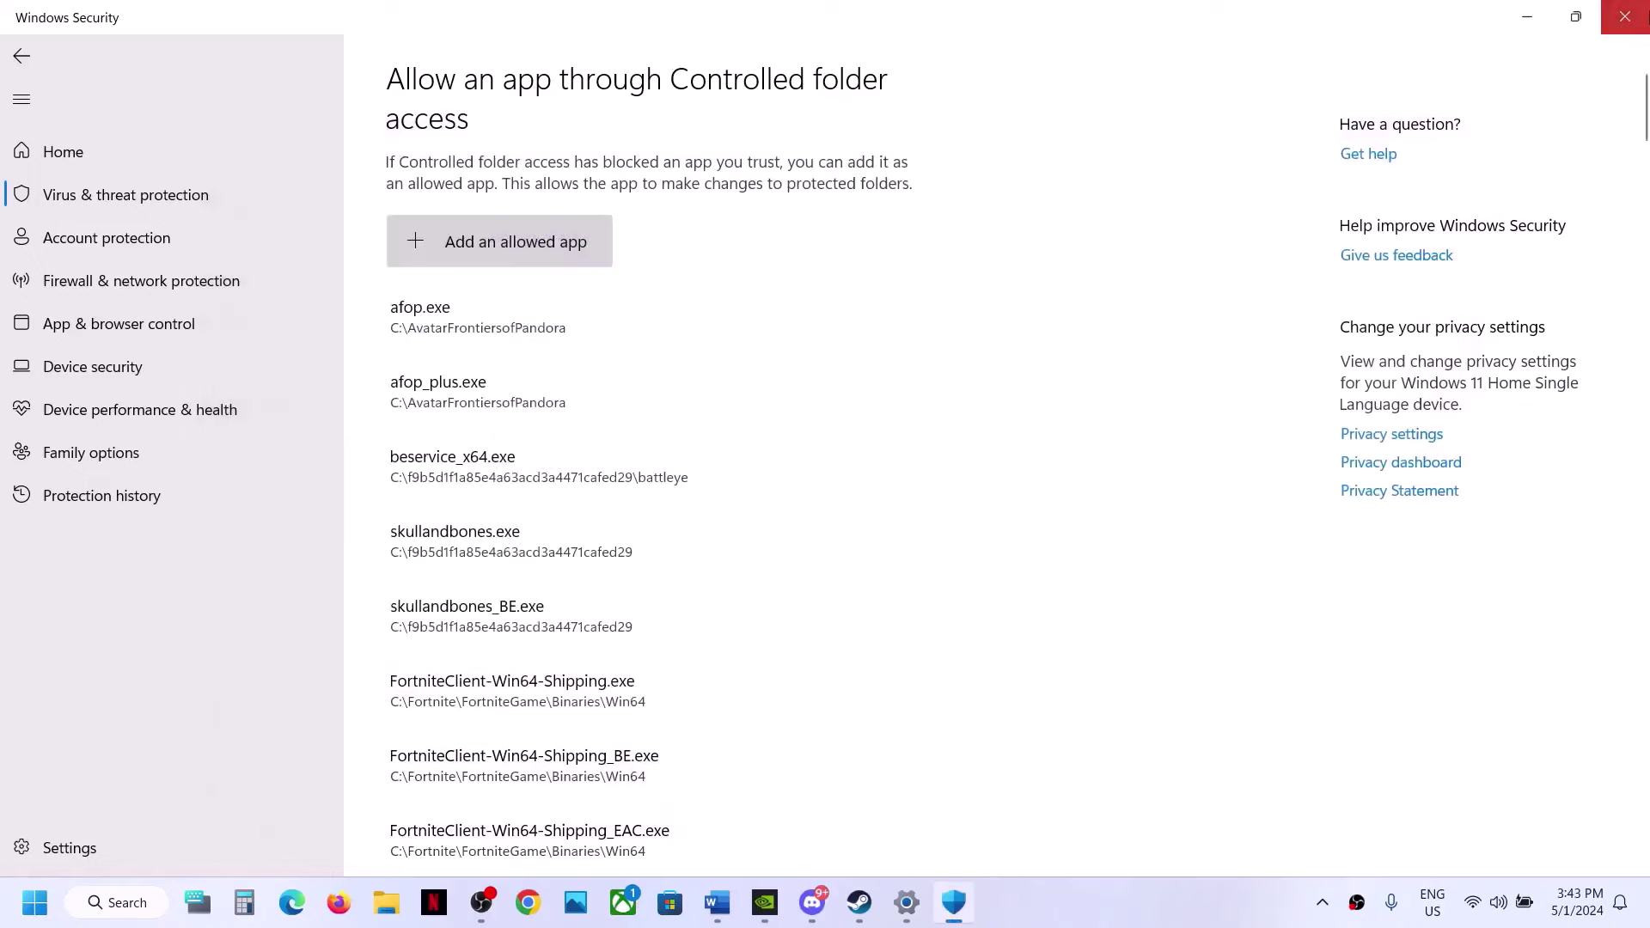
pyautogui.click(1626, 17)
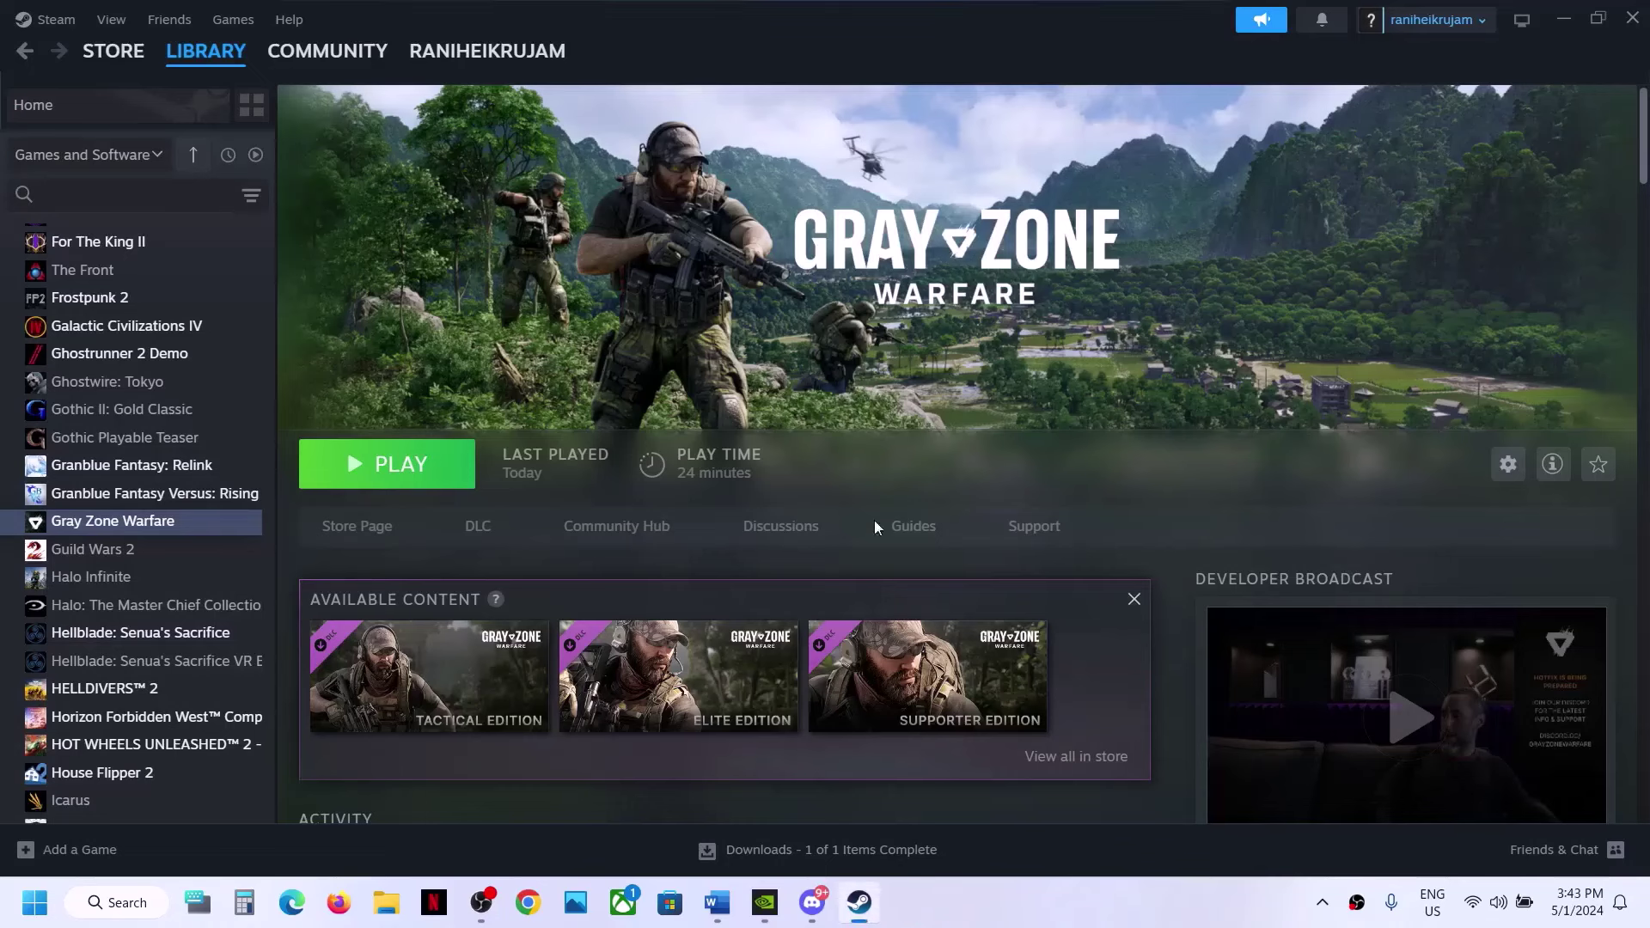
# - Switch to the Gray Zone Warfare Word document and read the antivirus advice in Step 3 and the administrator advice in Step 4
pyautogui.click(717, 902)
pyautogui.scroll(-2, 564, 563)
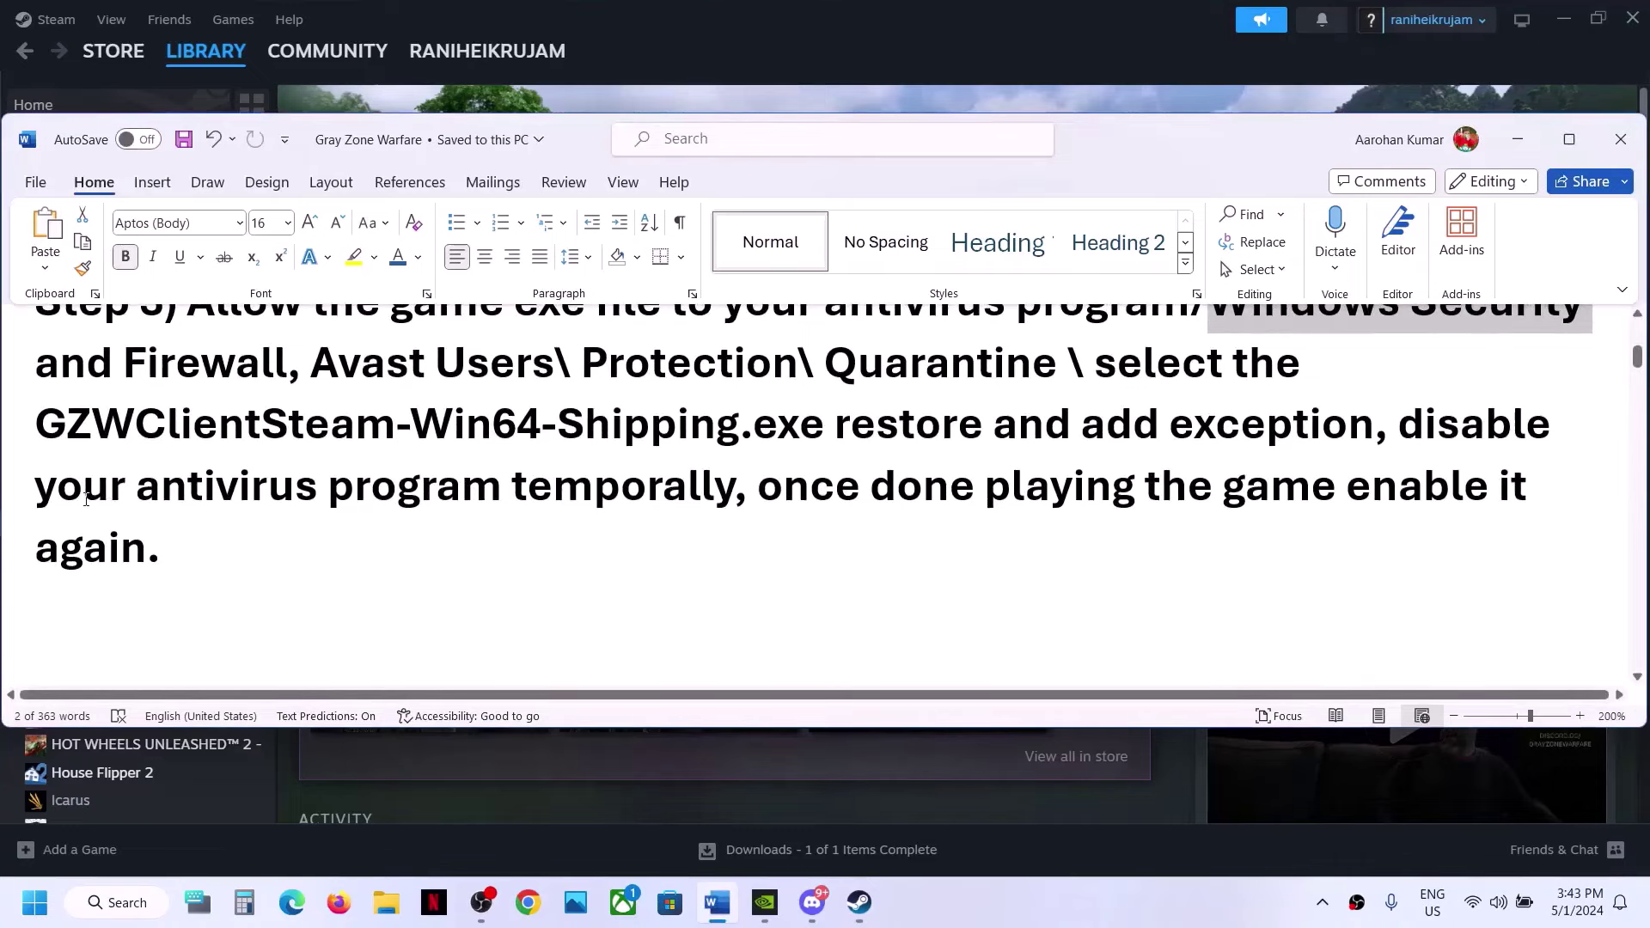
pyautogui.moveTo(86, 499); pyautogui.dragTo(698, 499)
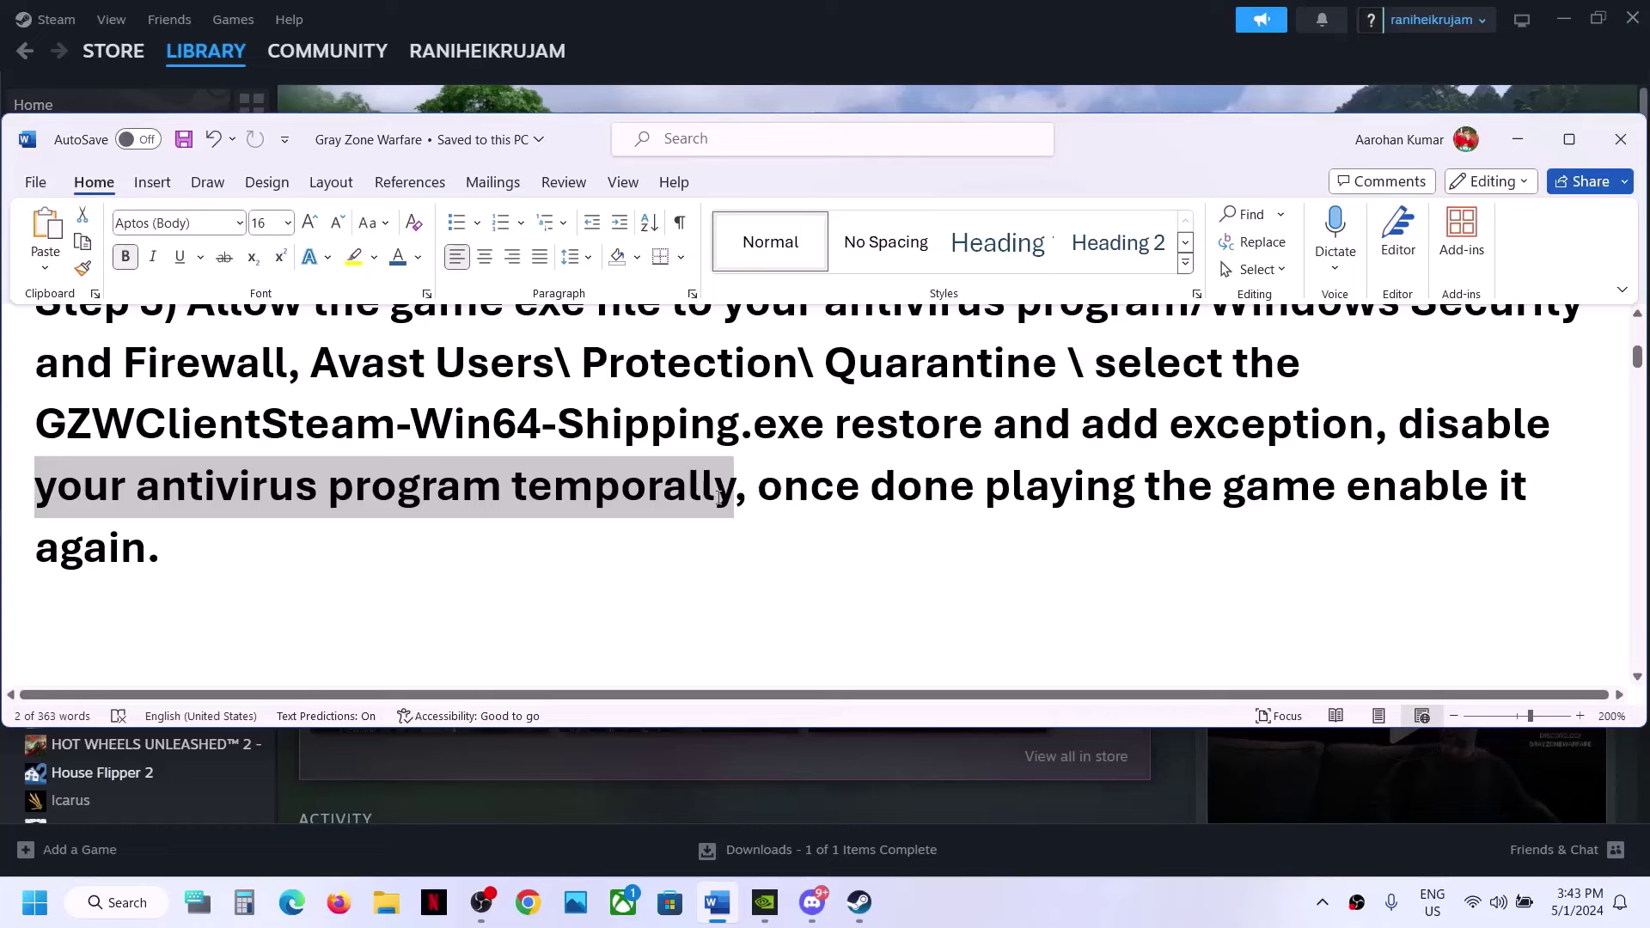
pyautogui.moveTo(721, 499); pyautogui.dragTo(203, 555)
pyautogui.click(780, 503)
pyautogui.click(206, 560)
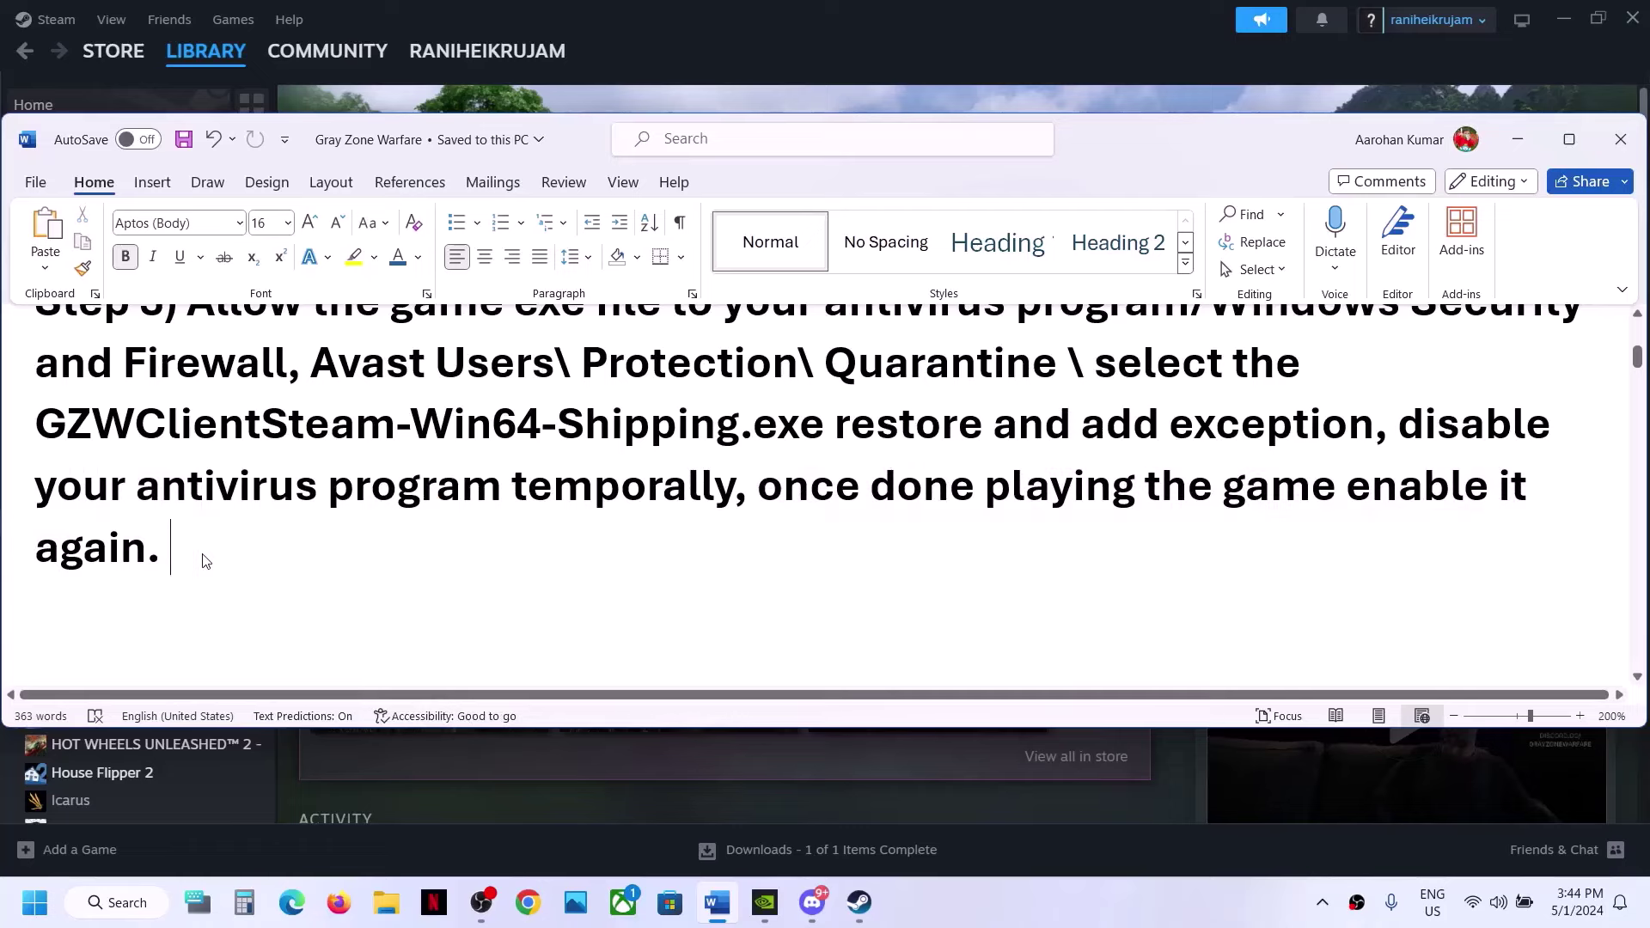
pyautogui.scroll(-5, 206, 561)
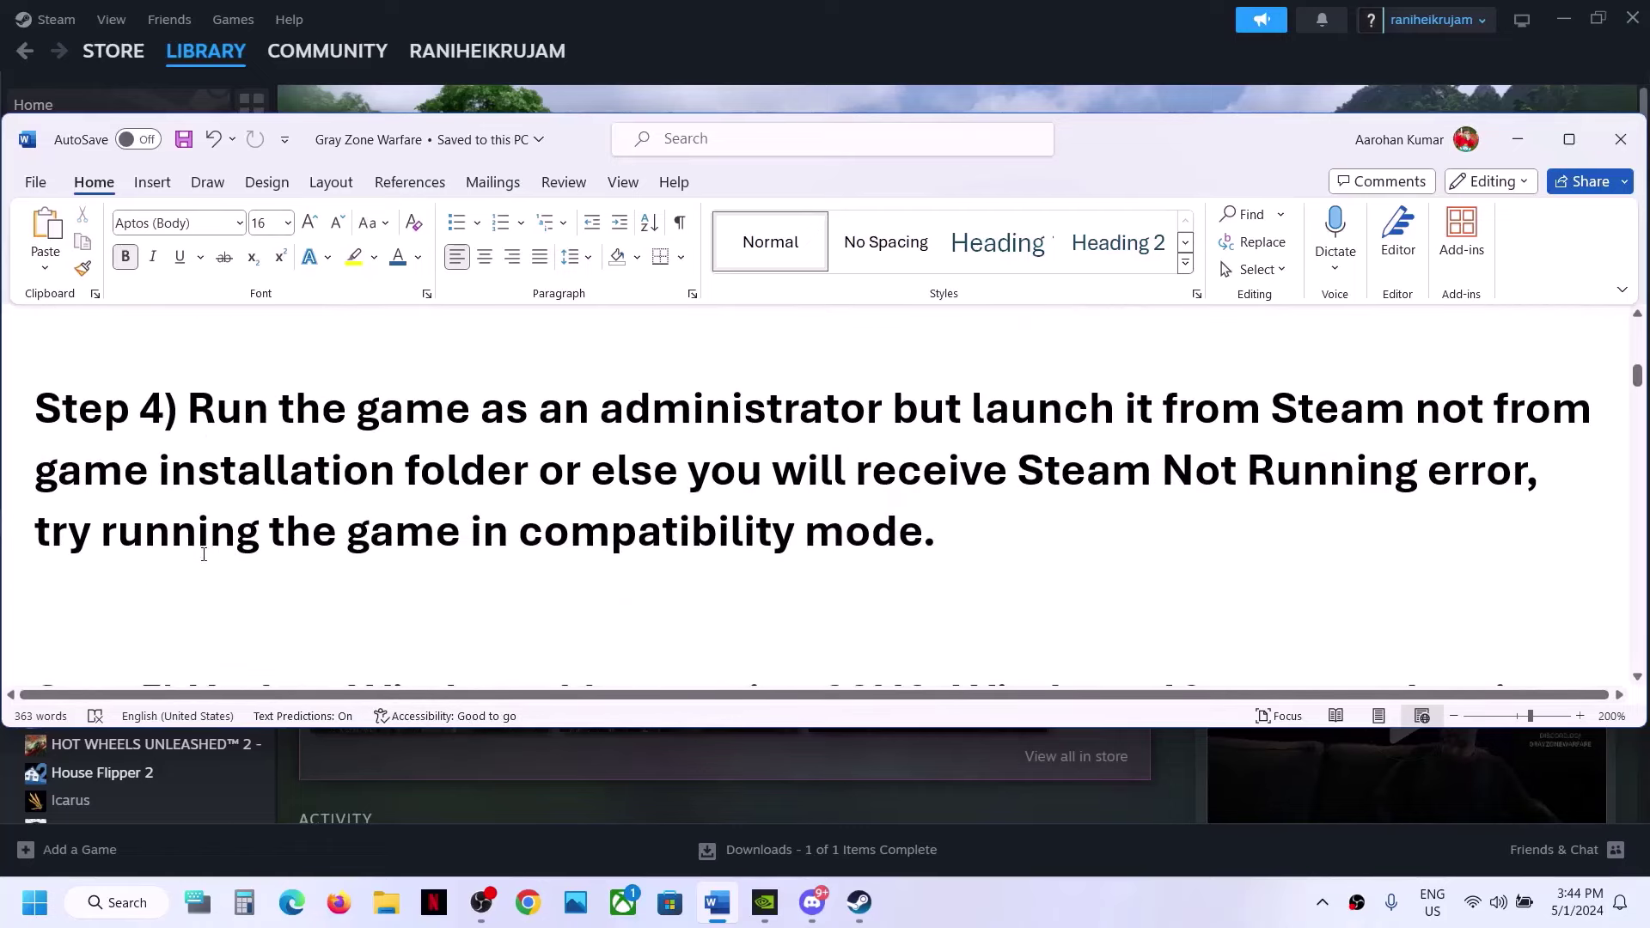
pyautogui.moveTo(215, 410); pyautogui.dragTo(885, 421)
pyautogui.click(958, 434)
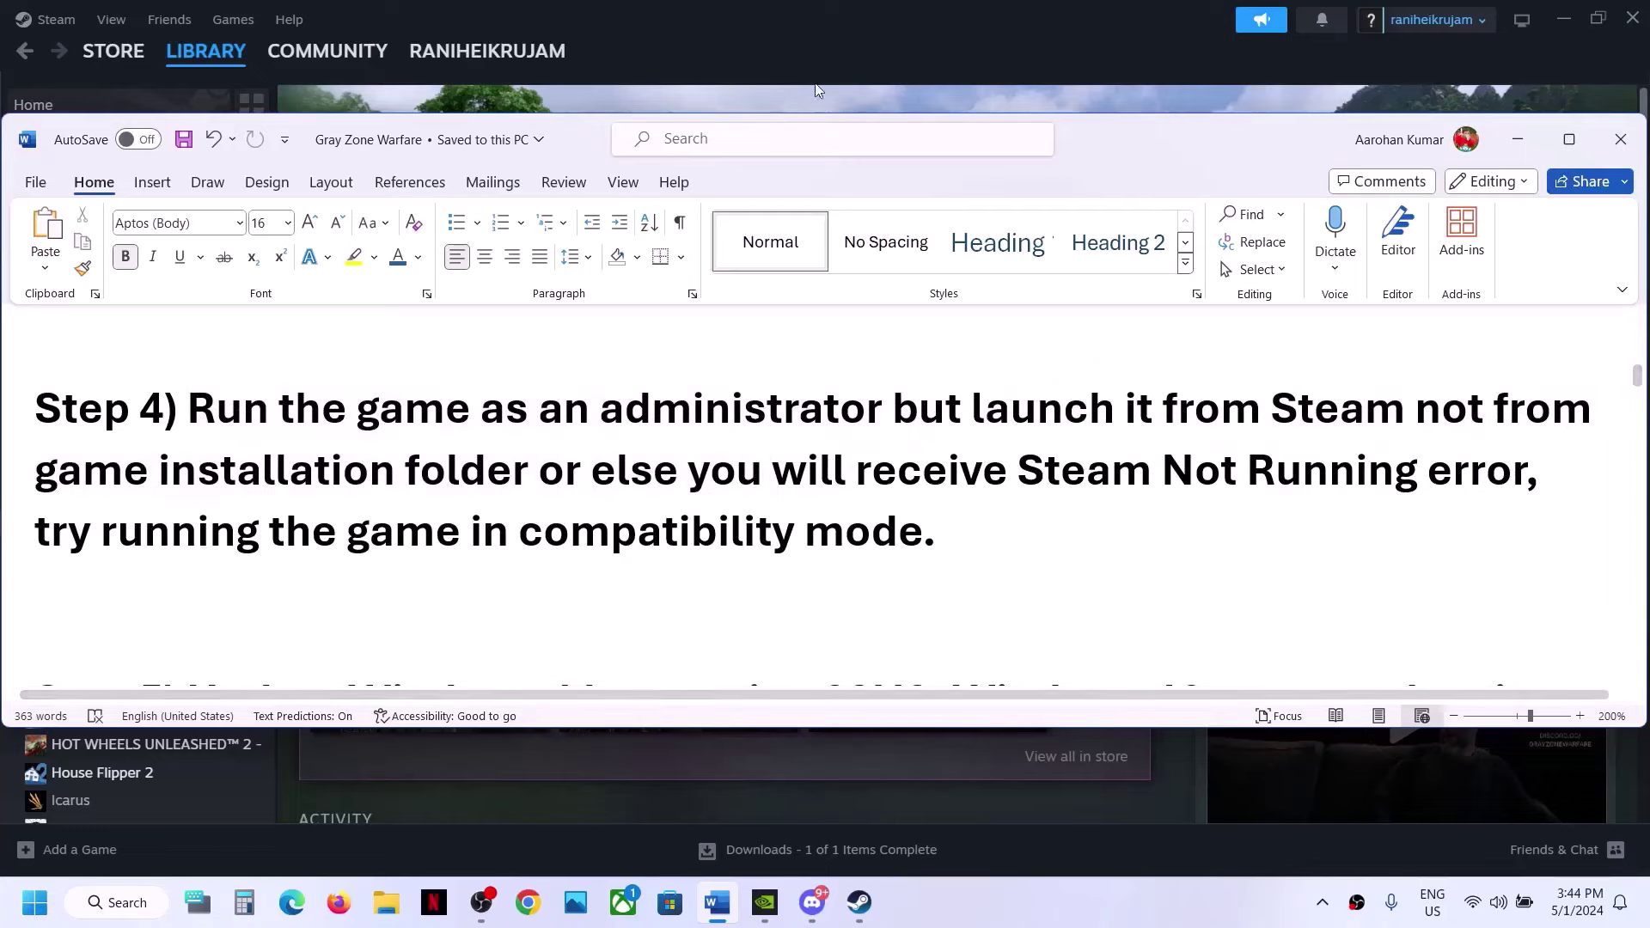
# - Switch to Steam, browse the local files of Gray Zone Warfare and open the GZW\Binaries\Win64 folder
pyautogui.click(761, 45)
pyautogui.rightClick(128, 526)
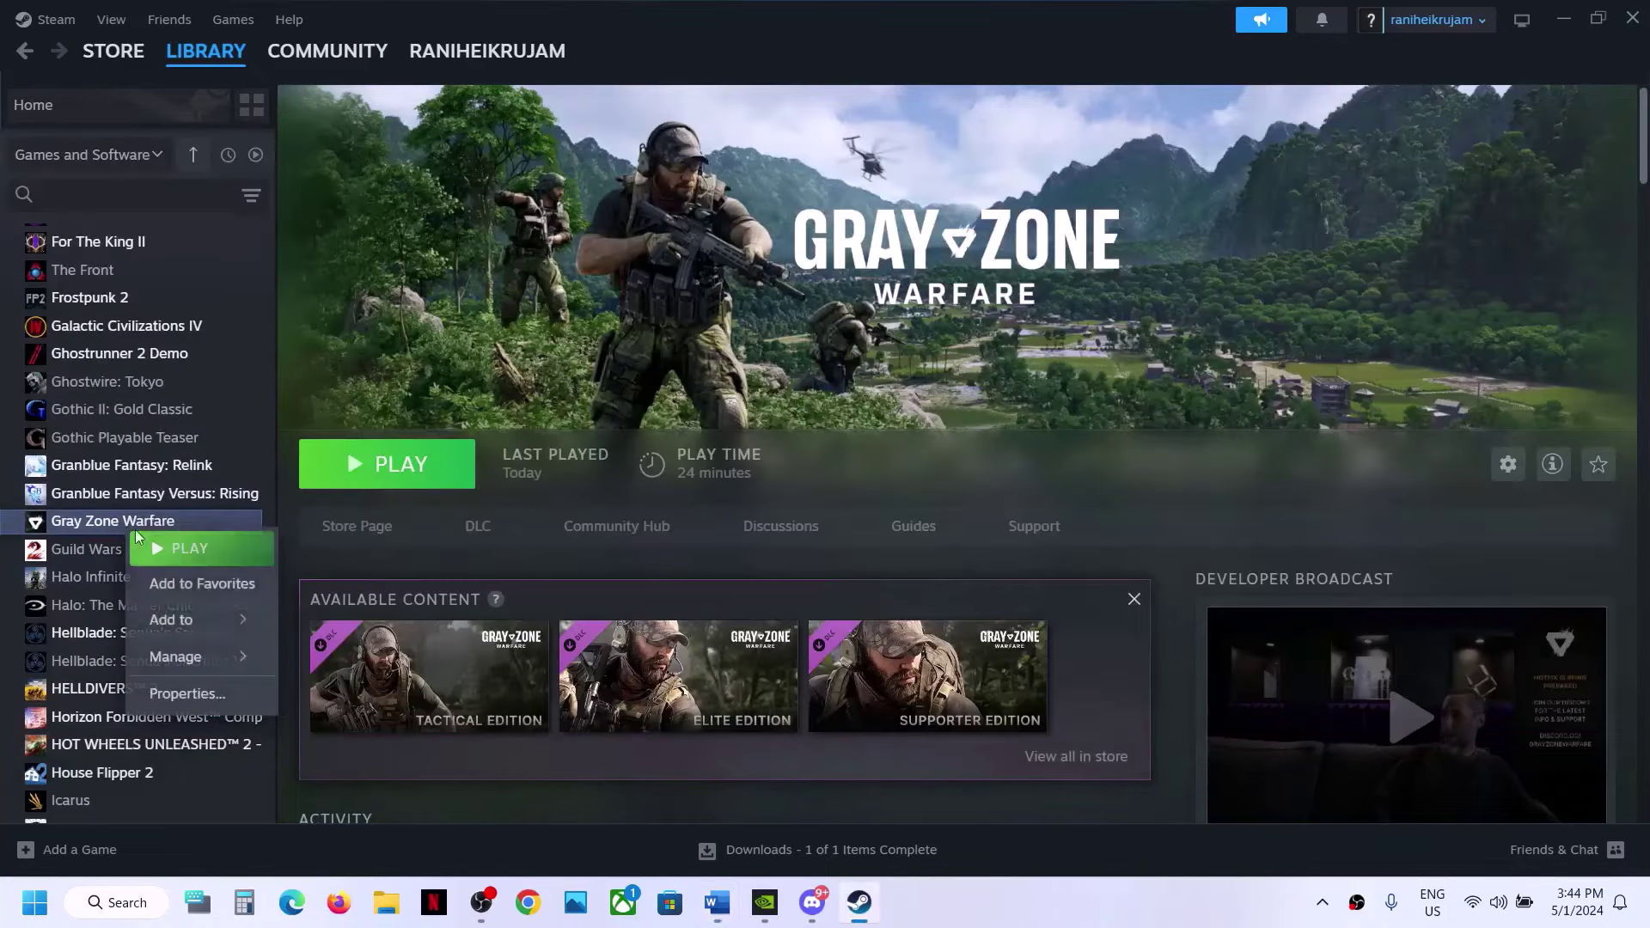
pyautogui.moveTo(198, 656)
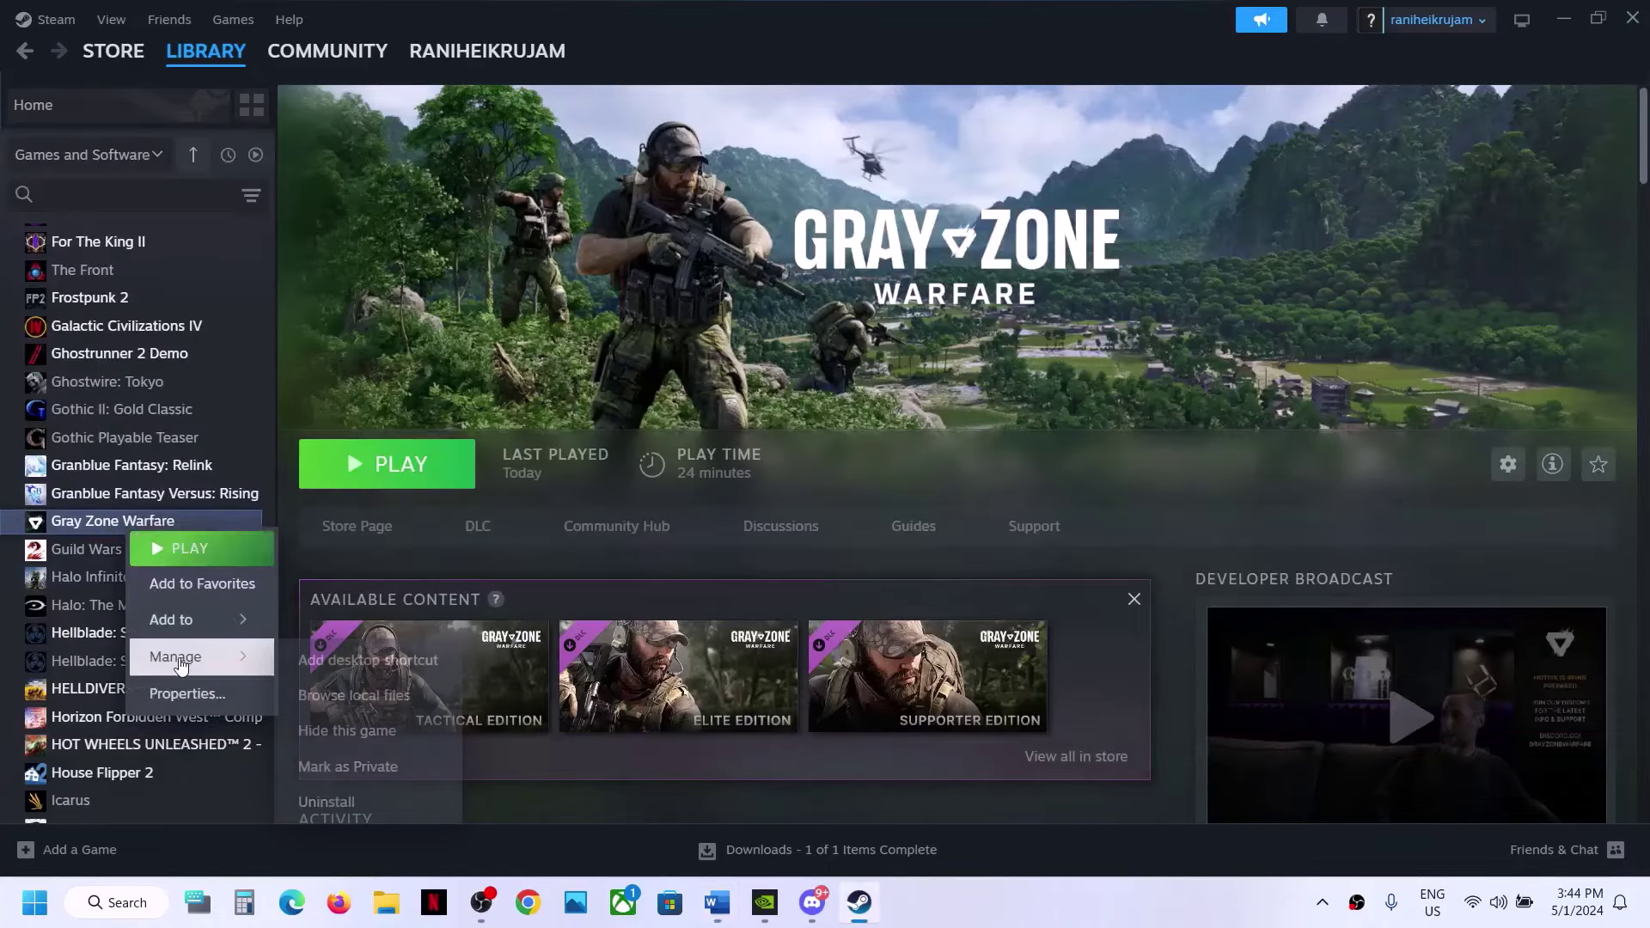
pyautogui.click(400, 702)
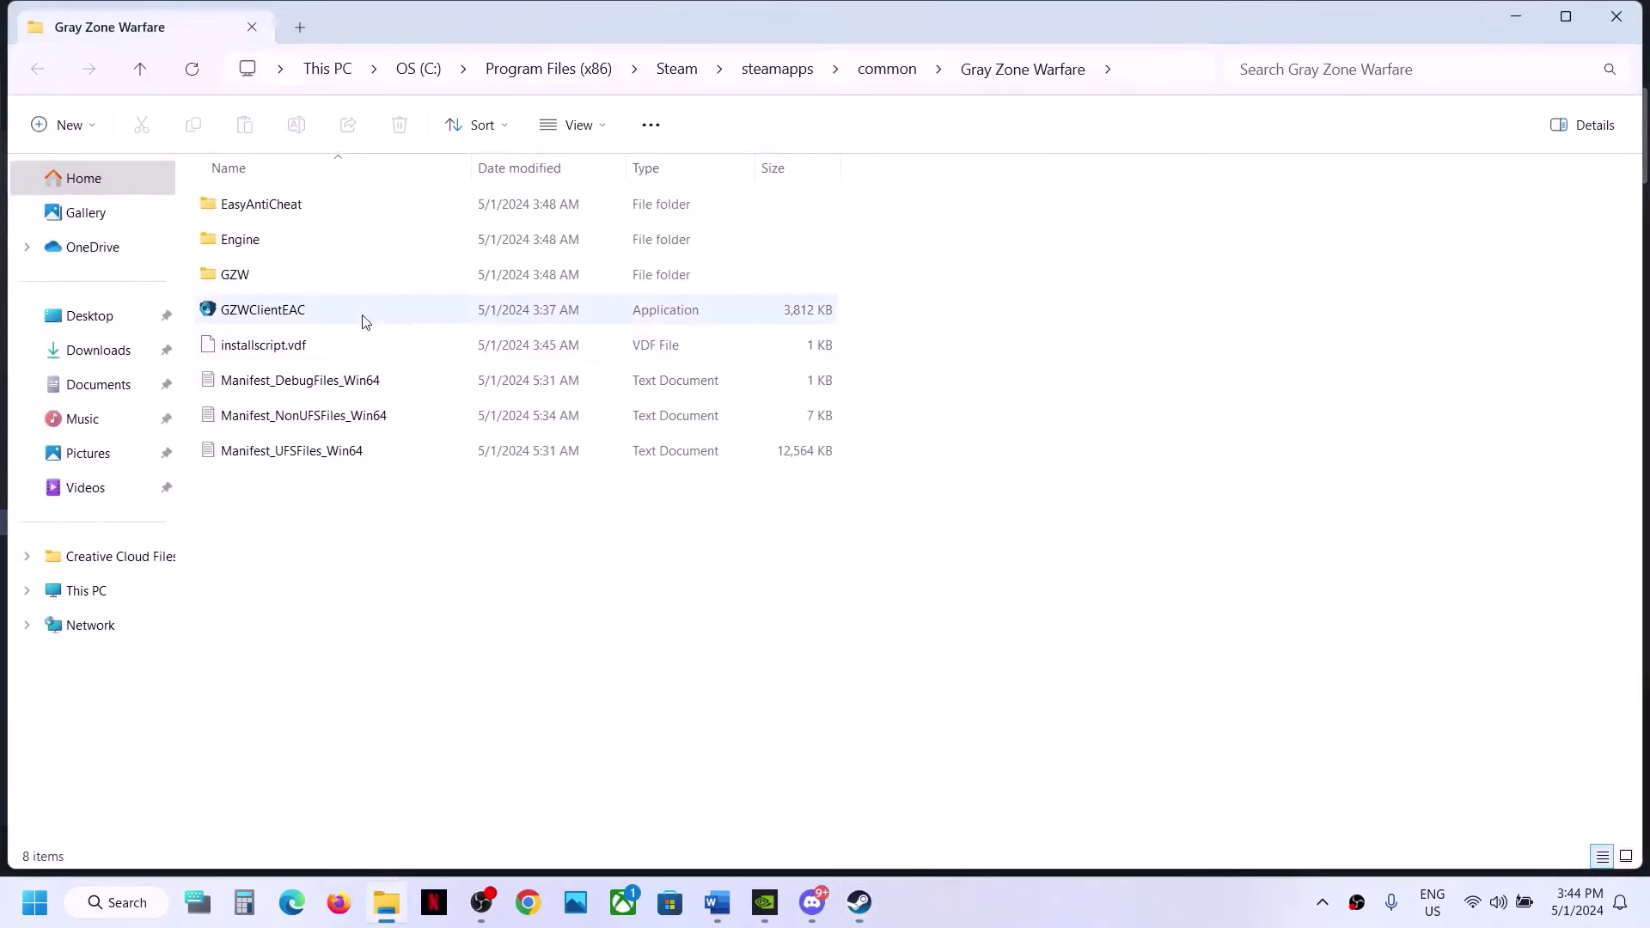
pyautogui.click(258, 275)
pyautogui.doubleClick(271, 274)
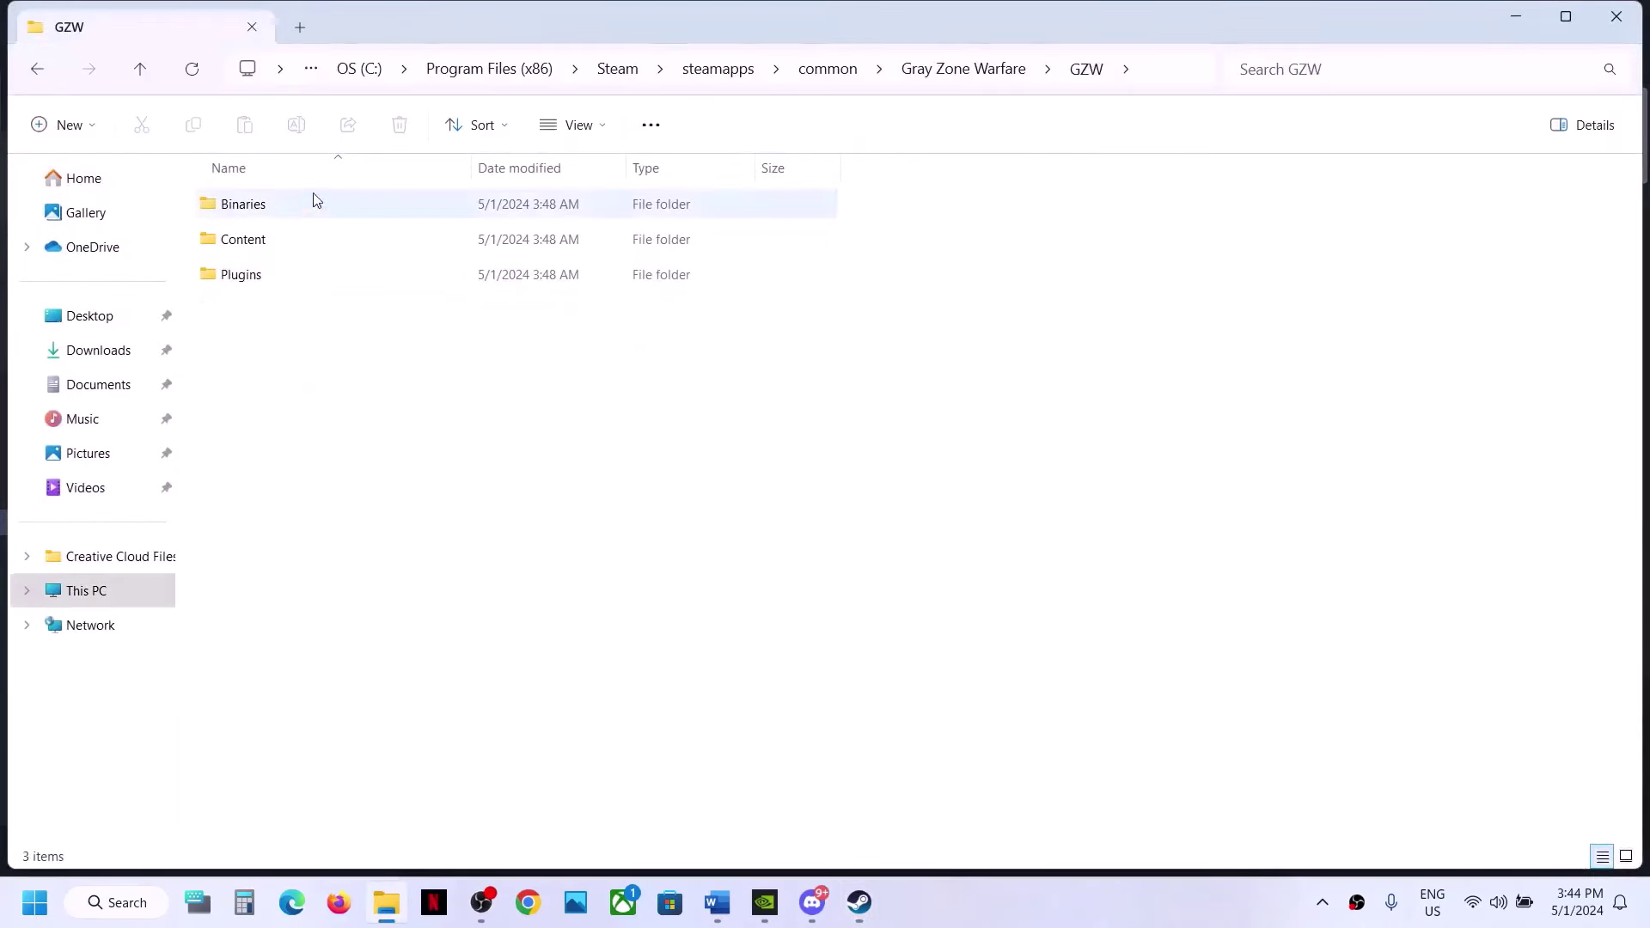
pyautogui.doubleClick(284, 206)
pyautogui.doubleClick(297, 208)
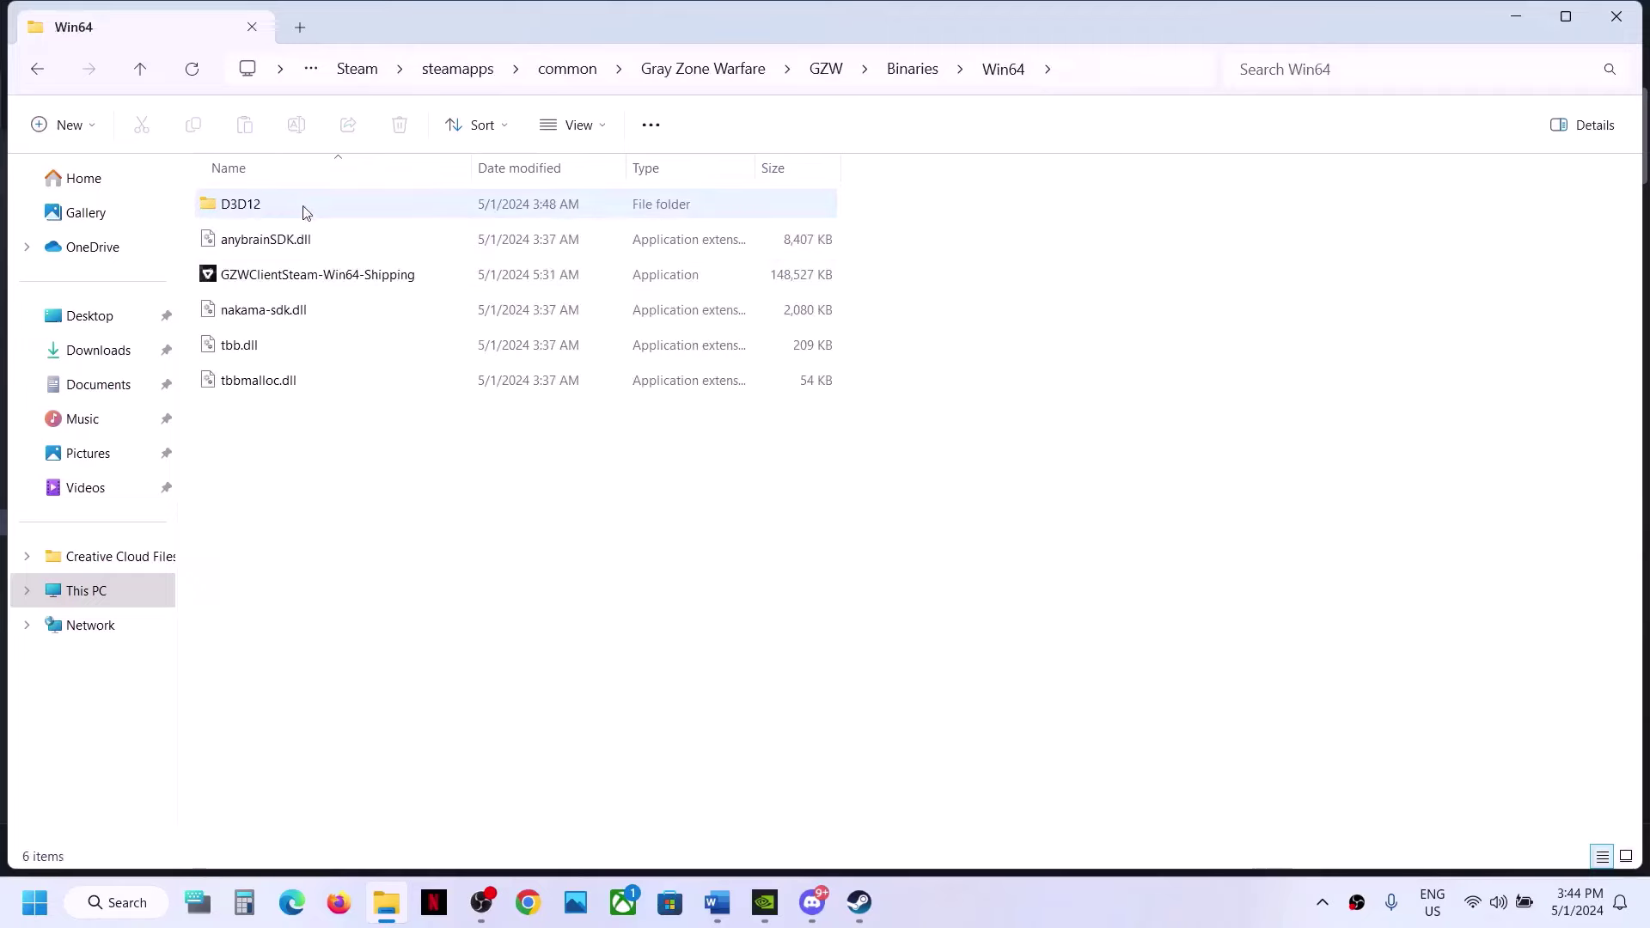
# - Set GZWClientSteam-Win64-Shipping to run as an administrator in its compatibility properties and confirm
pyautogui.rightClick(301, 275)
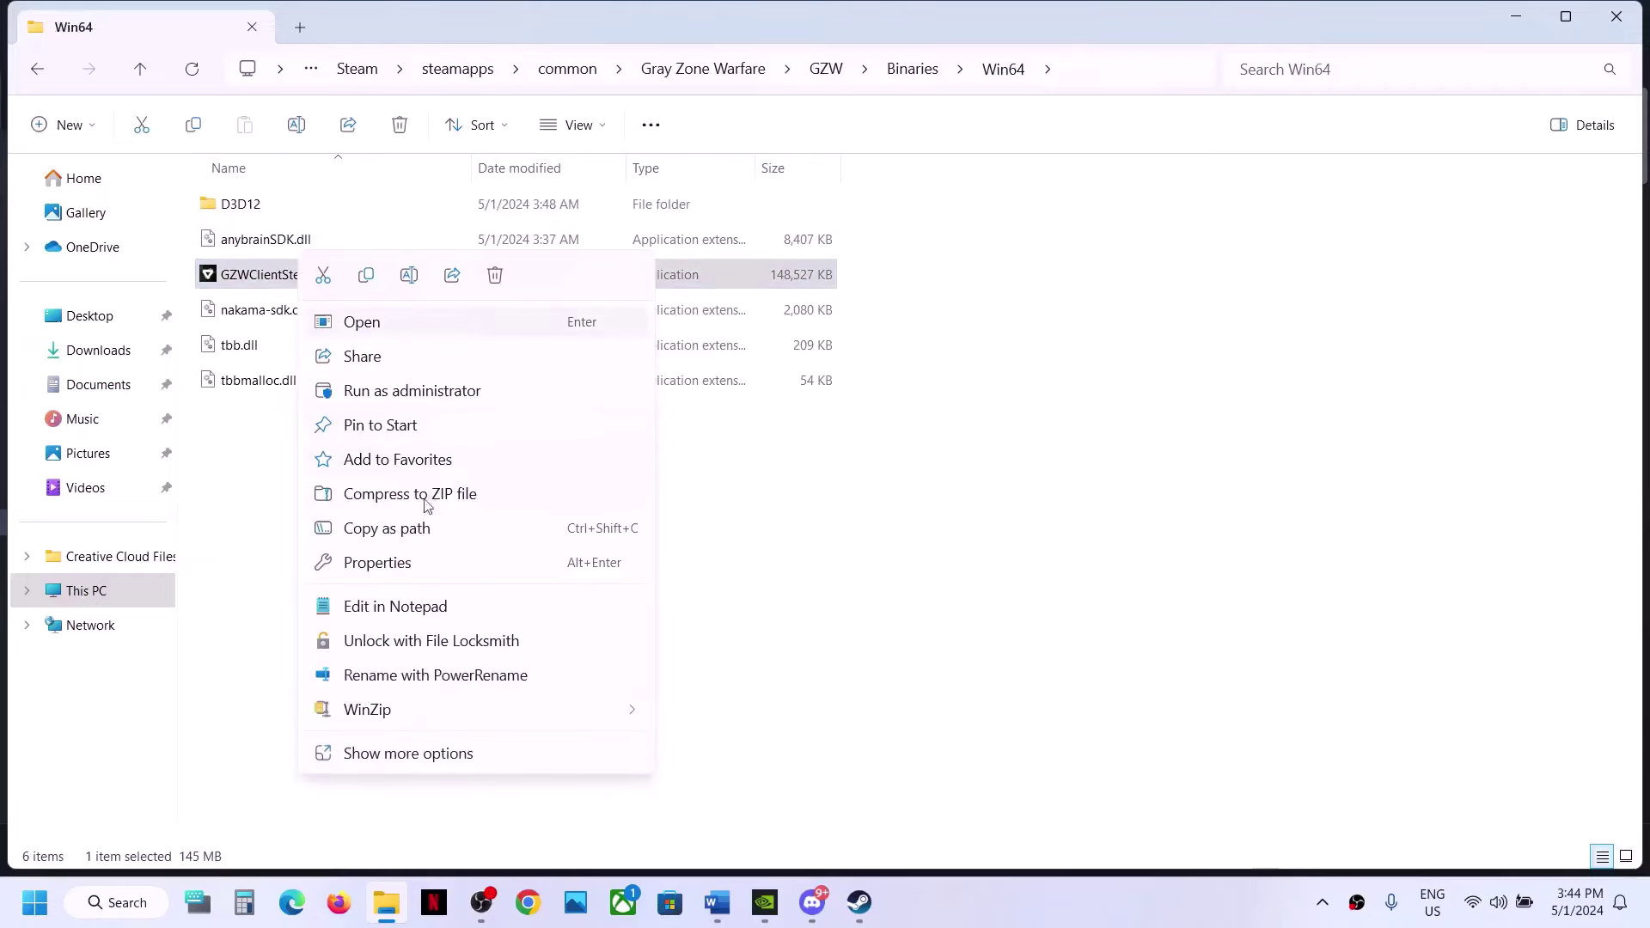
pyautogui.click(382, 563)
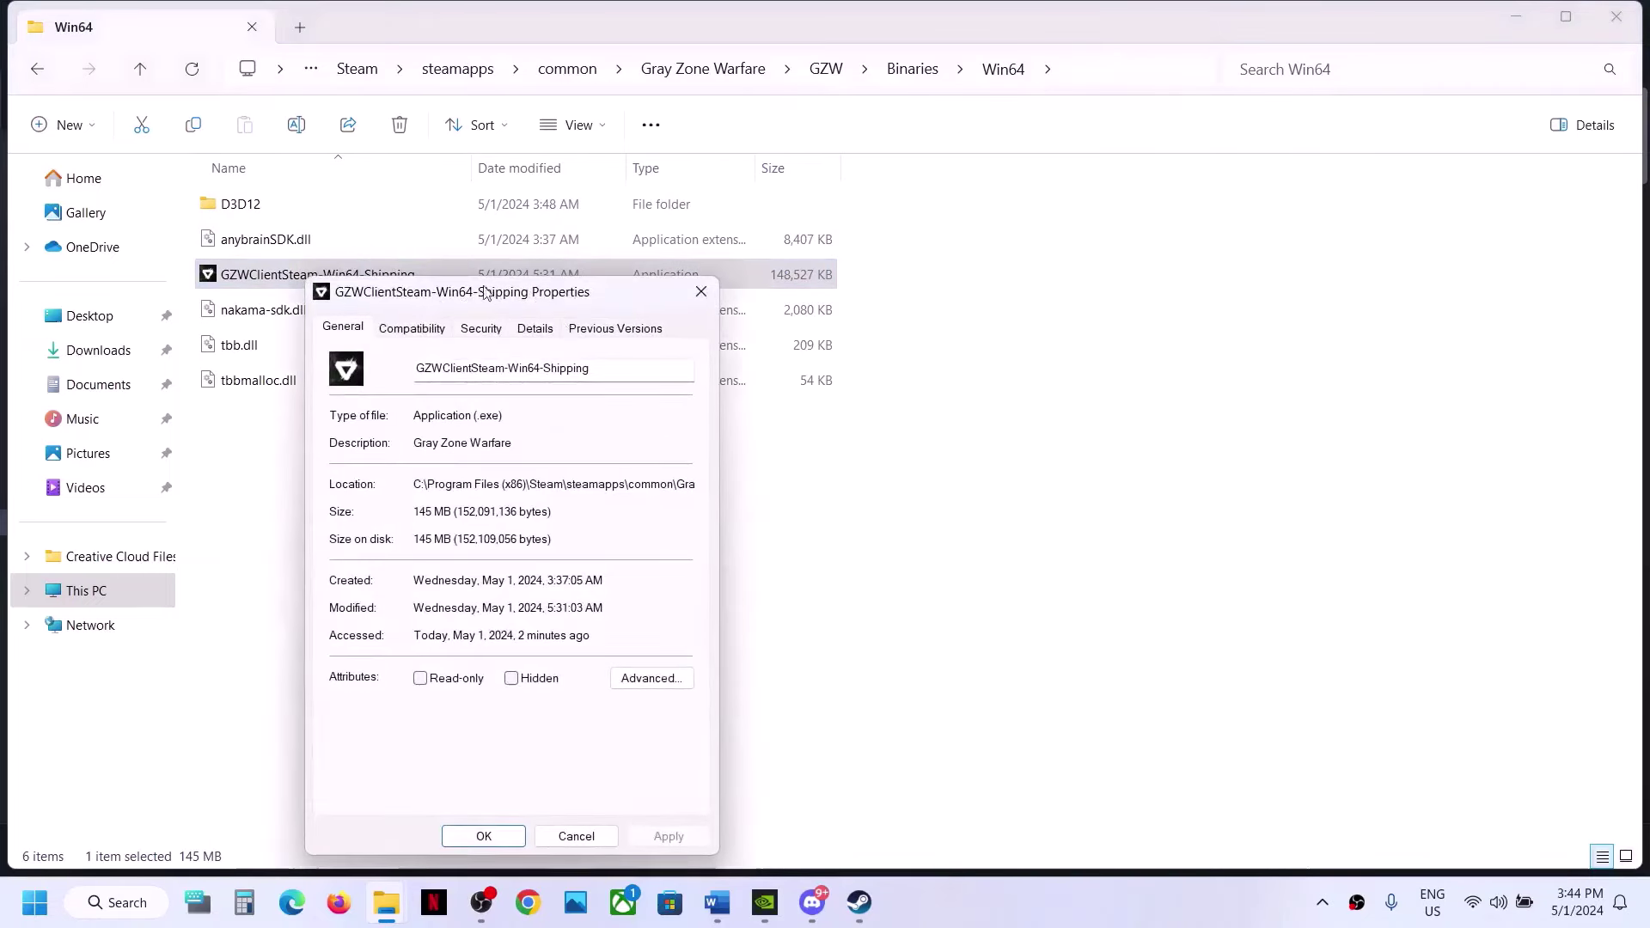
pyautogui.click(414, 328)
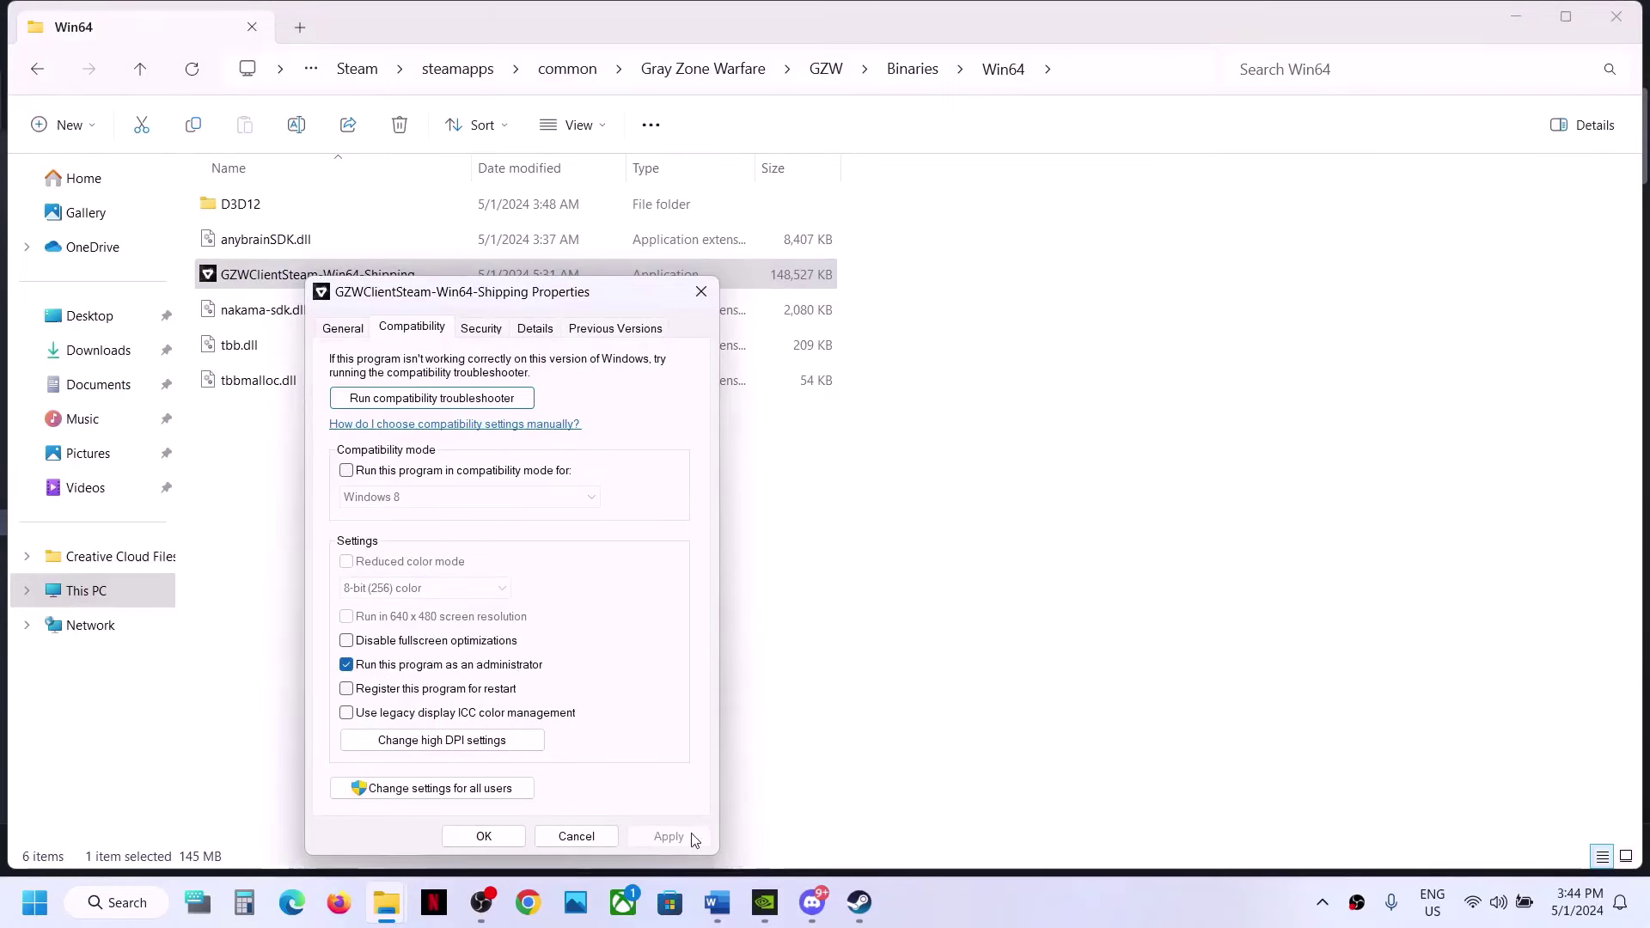
pyautogui.click(504, 838)
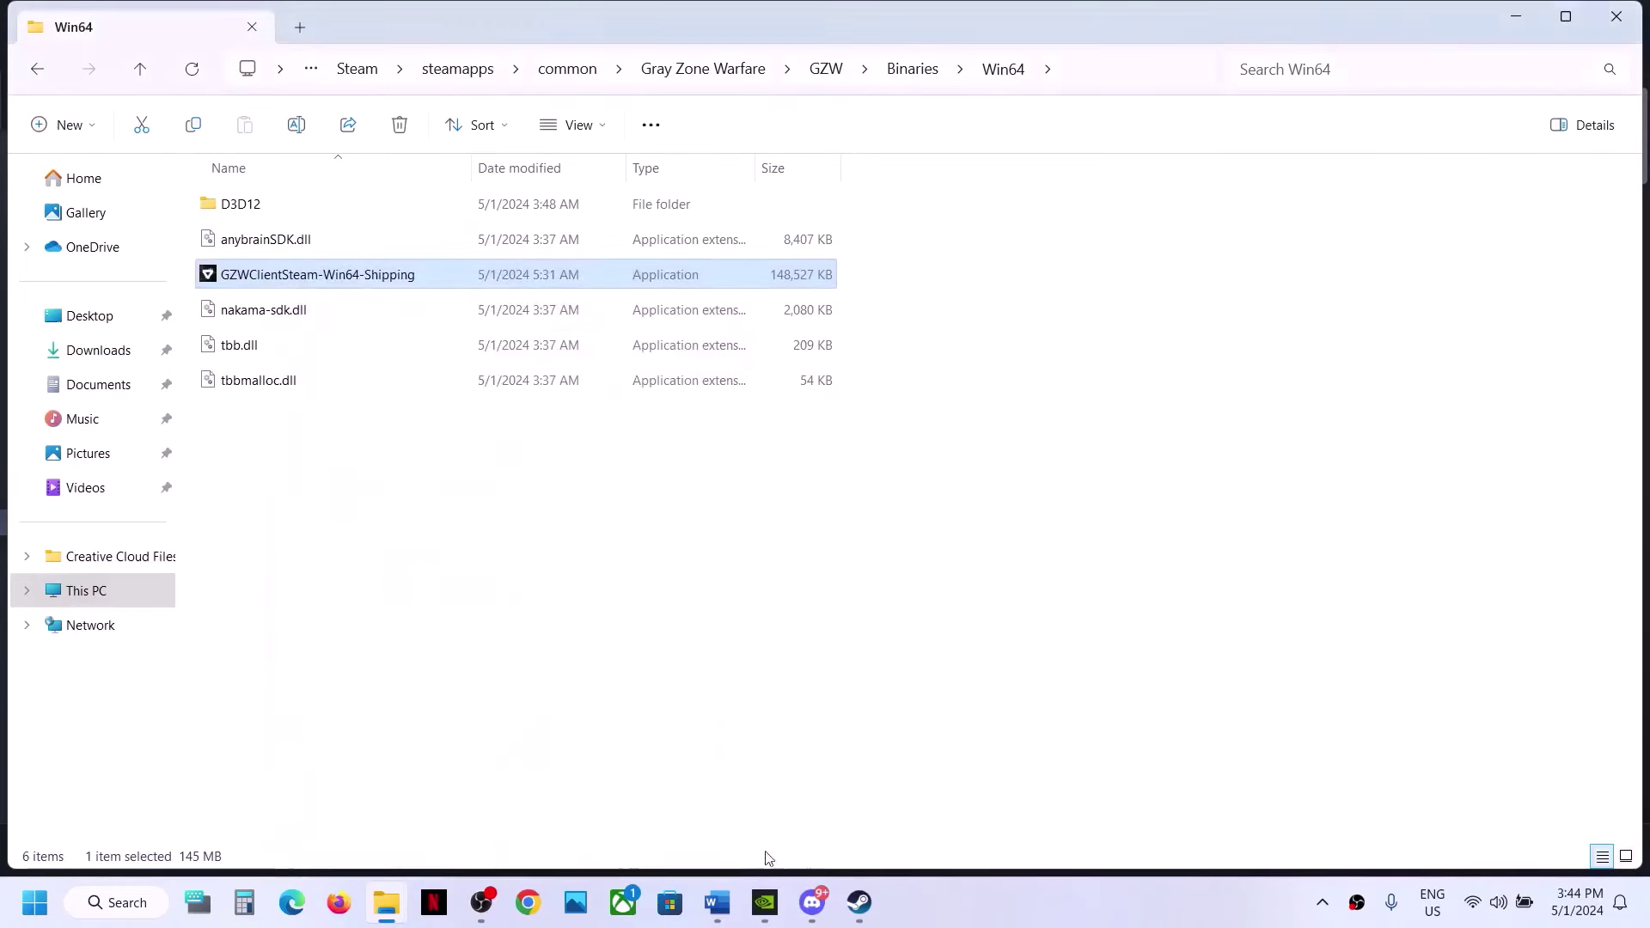
# - Switch to the Word document and read Step 4's advice on launching from Steam and the Steam Not Running error, highlighting the key phrases
pyautogui.click(859, 903)
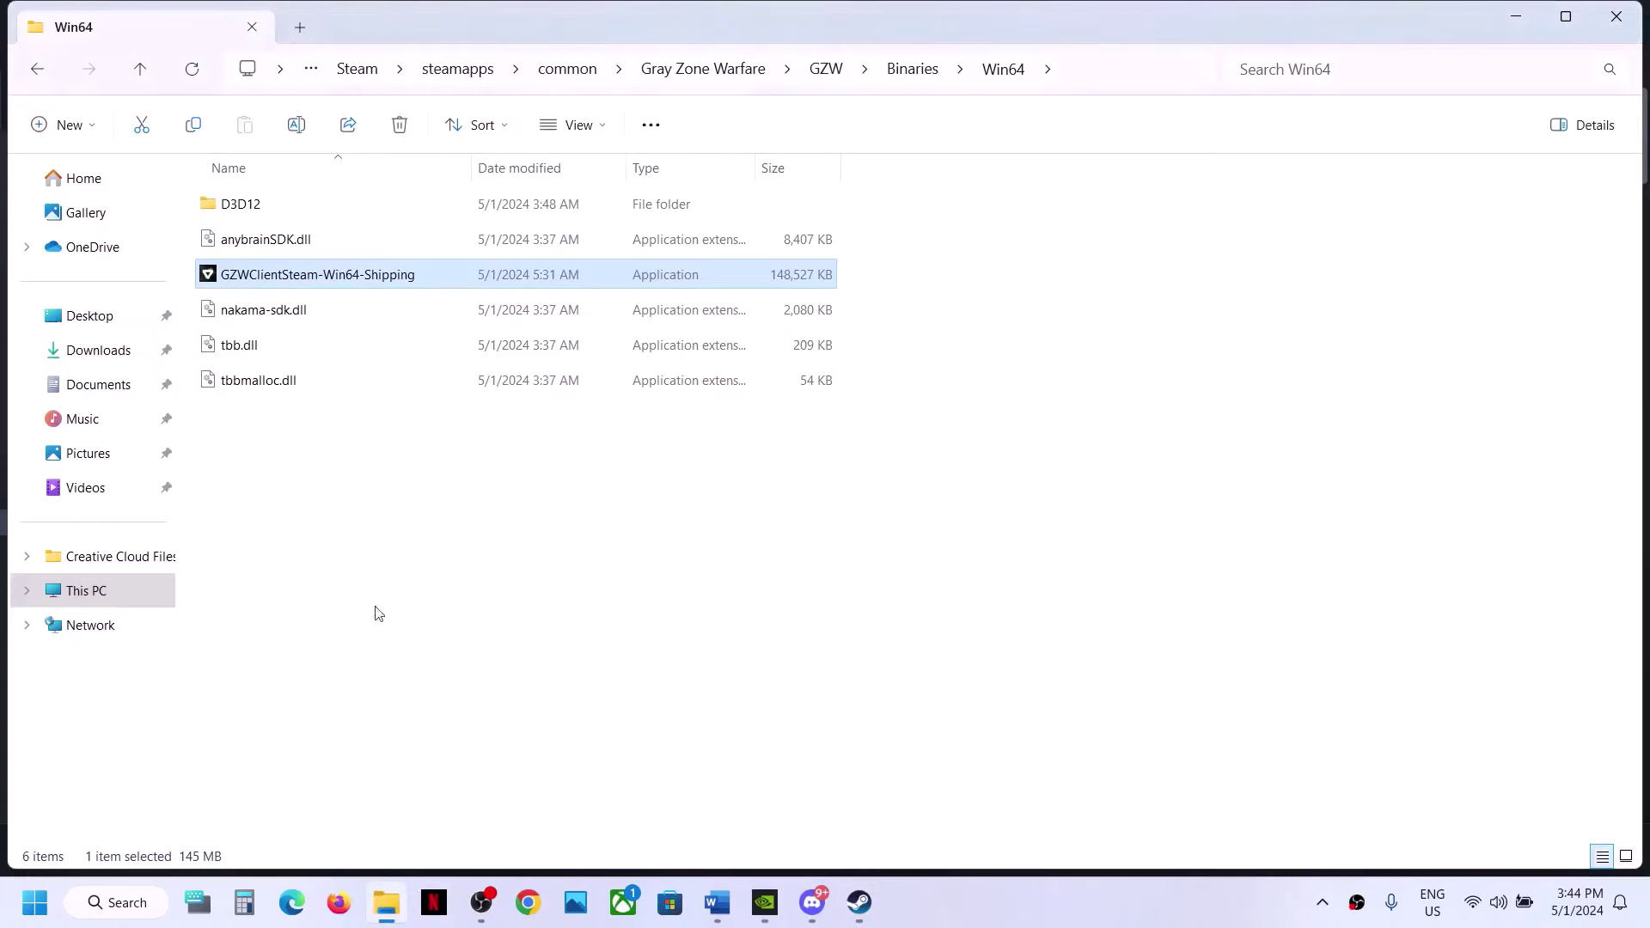
pyautogui.click(386, 903)
pyautogui.click(718, 903)
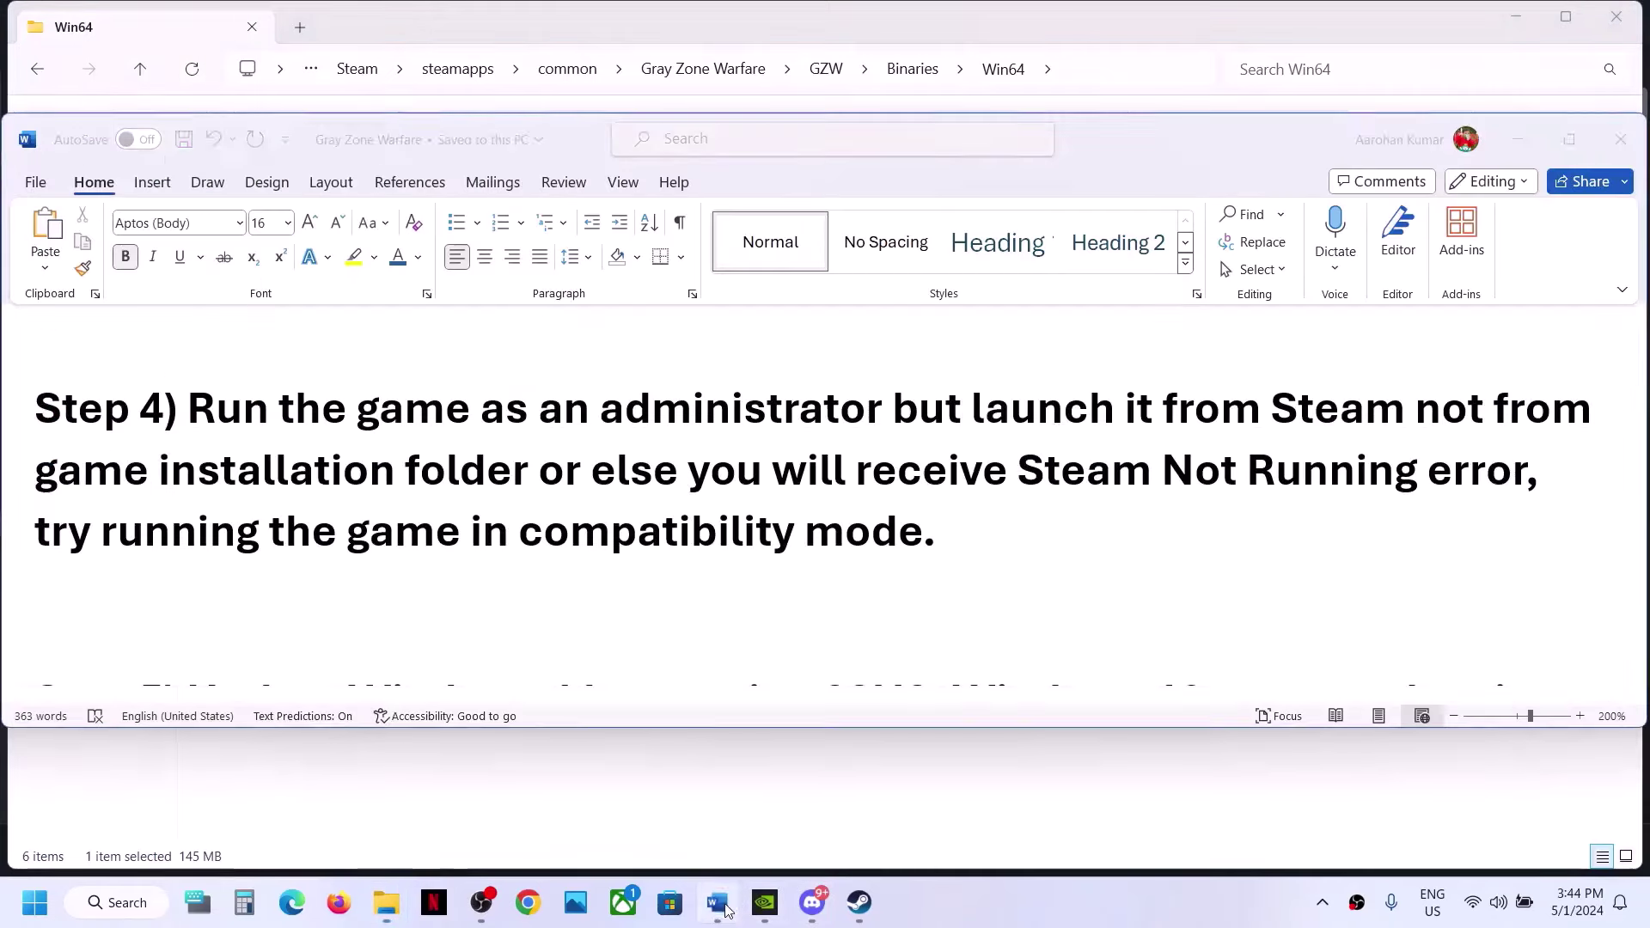
pyautogui.moveTo(1267, 412); pyautogui.dragTo(375, 485)
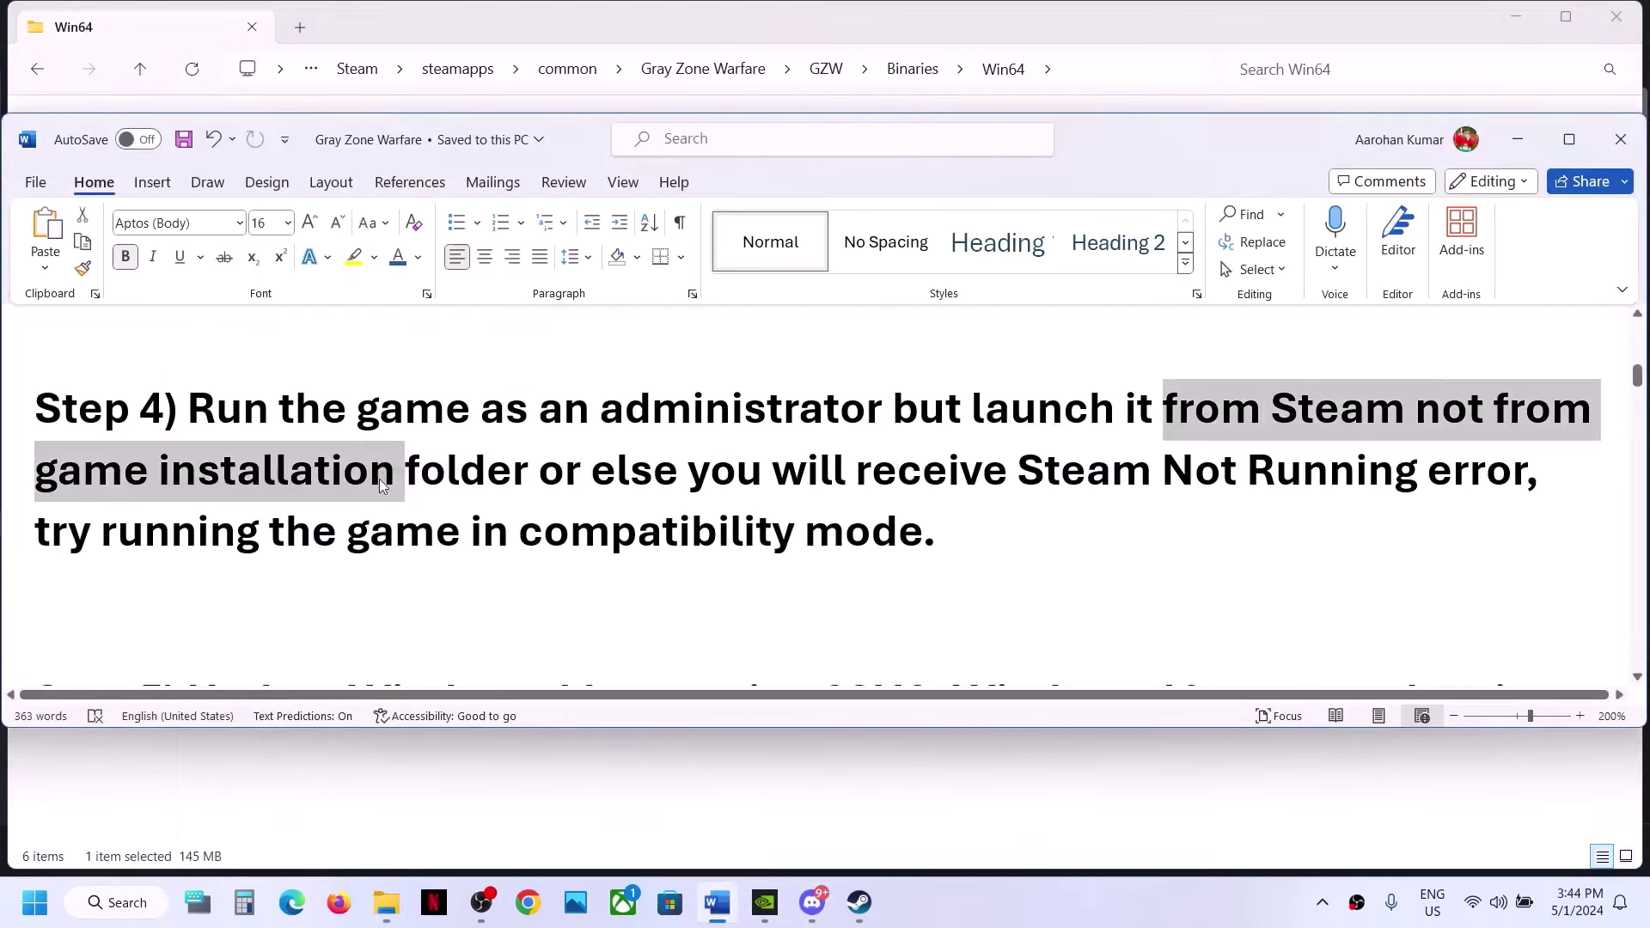
pyautogui.click(1101, 471)
pyautogui.moveTo(1017, 470); pyautogui.dragTo(1416, 470)
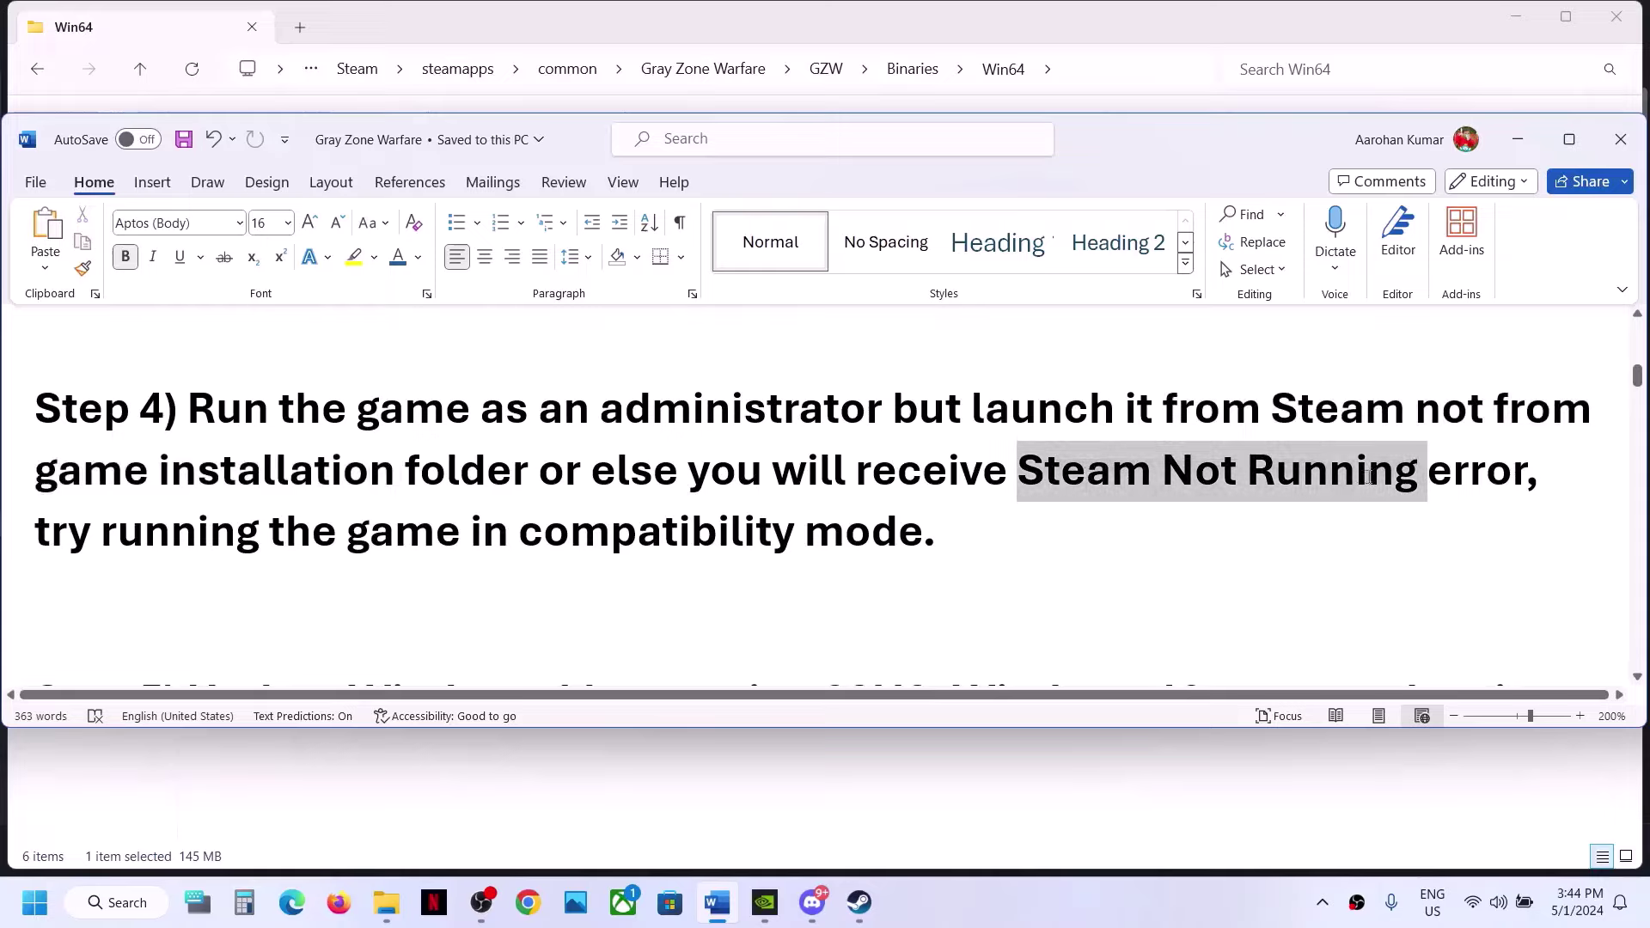
pyautogui.click(859, 902)
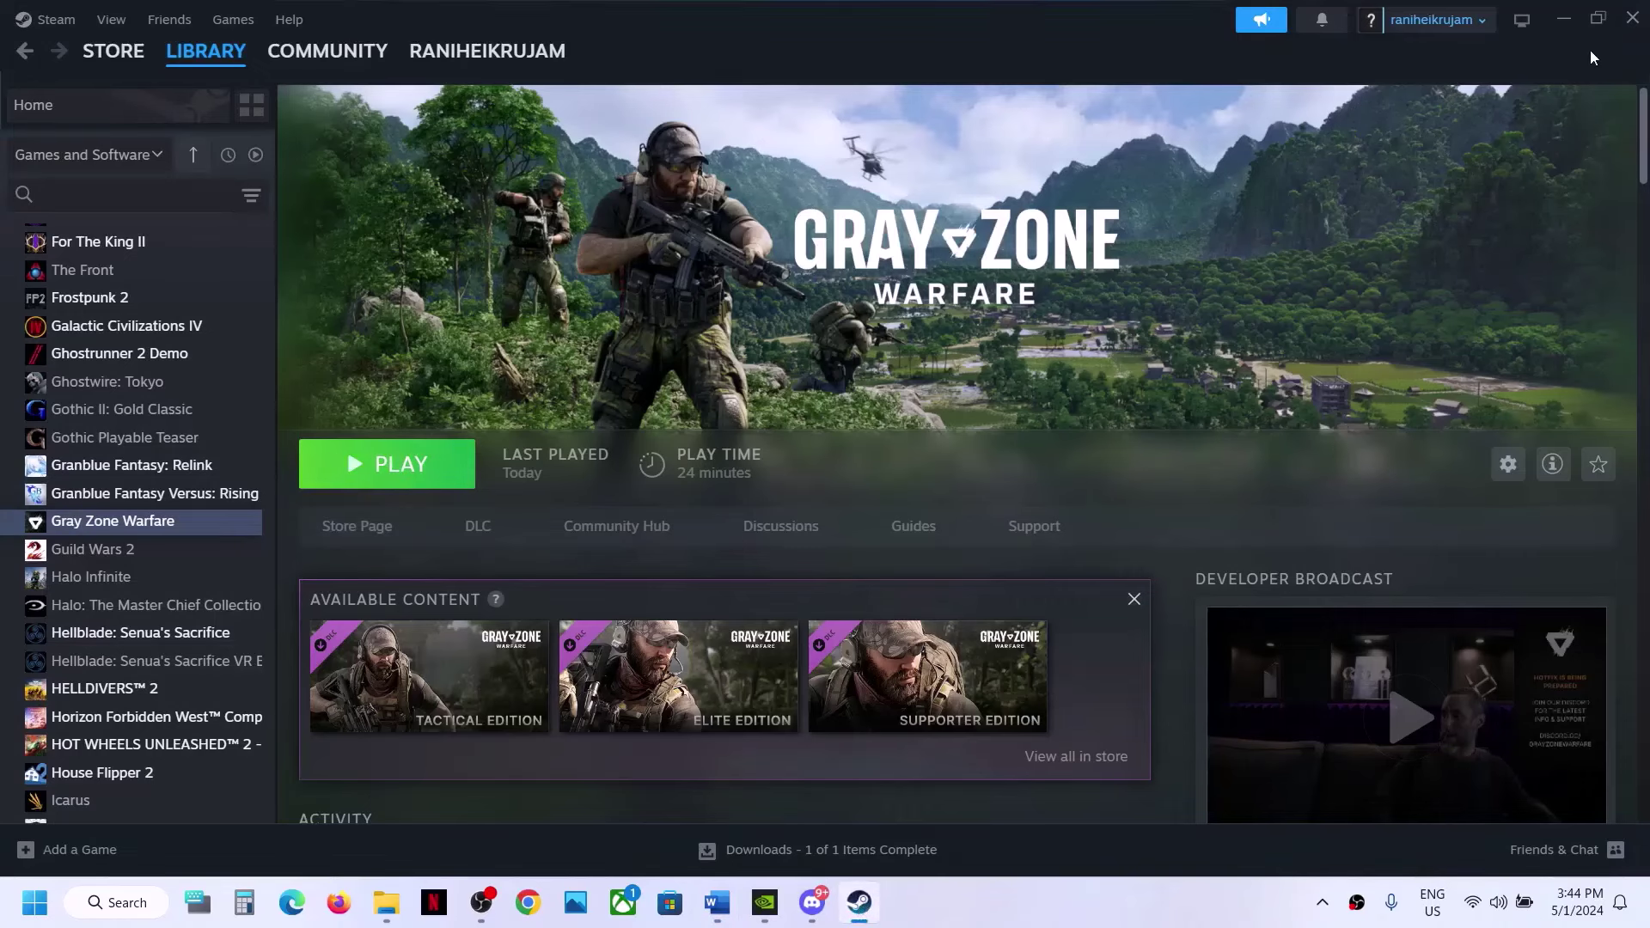
pyautogui.click(1564, 19)
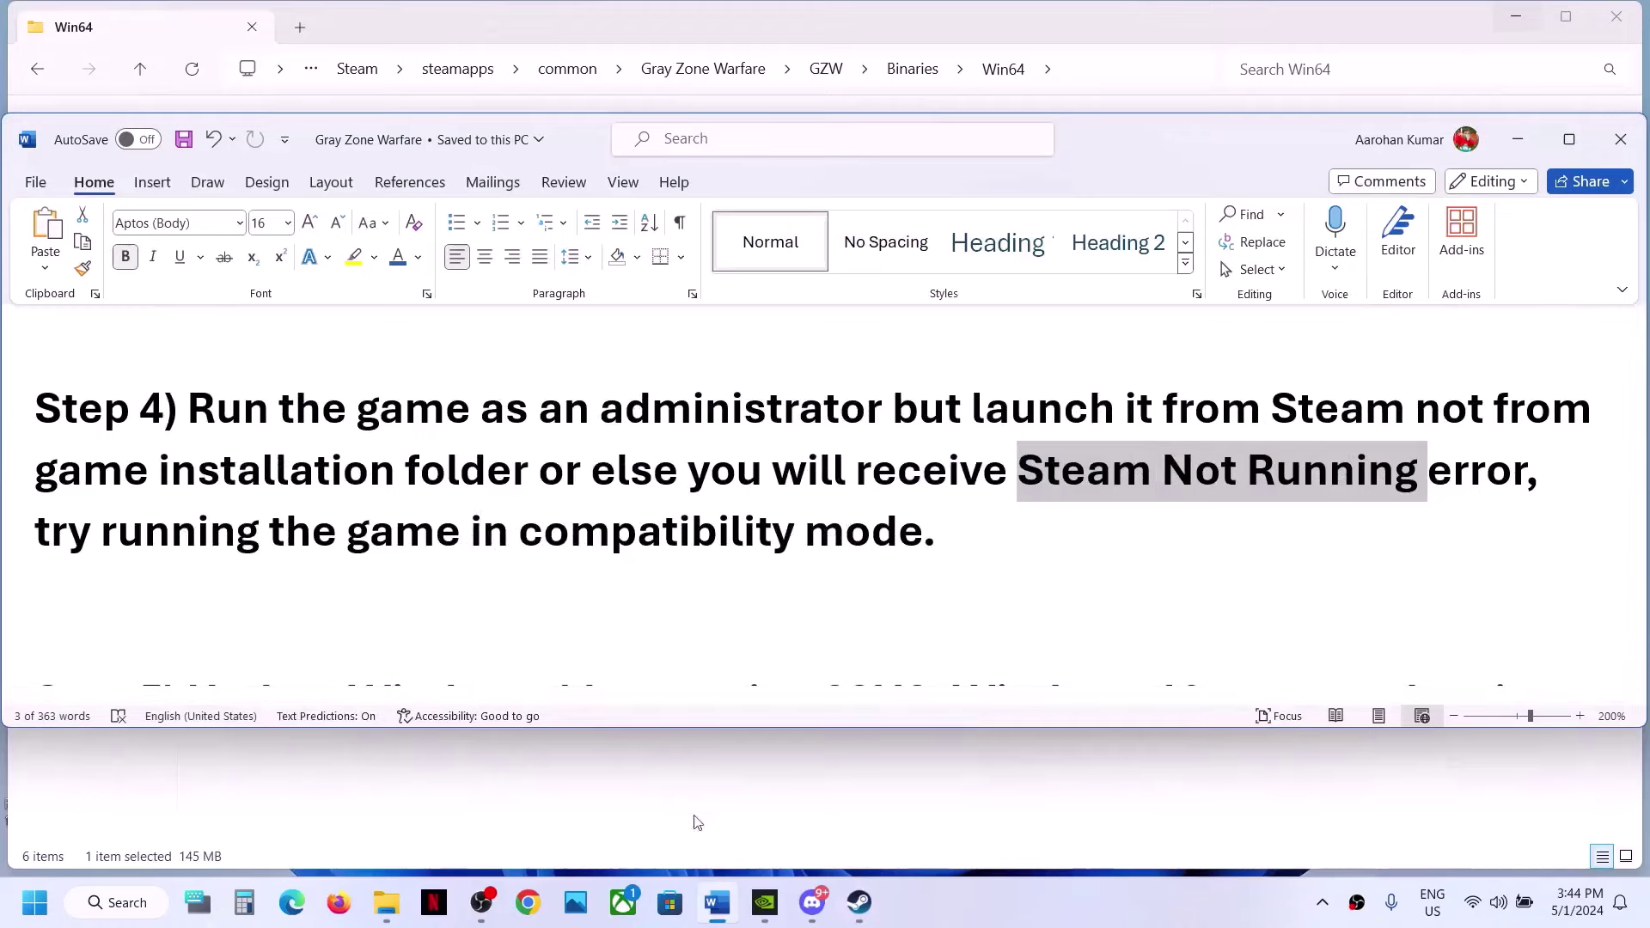
# - Switch to the Win64 folder and enable compatibility mode for Windows 8 on GZWClientSteam-Win64-Shipping, applying the change
pyautogui.click(402, 913)
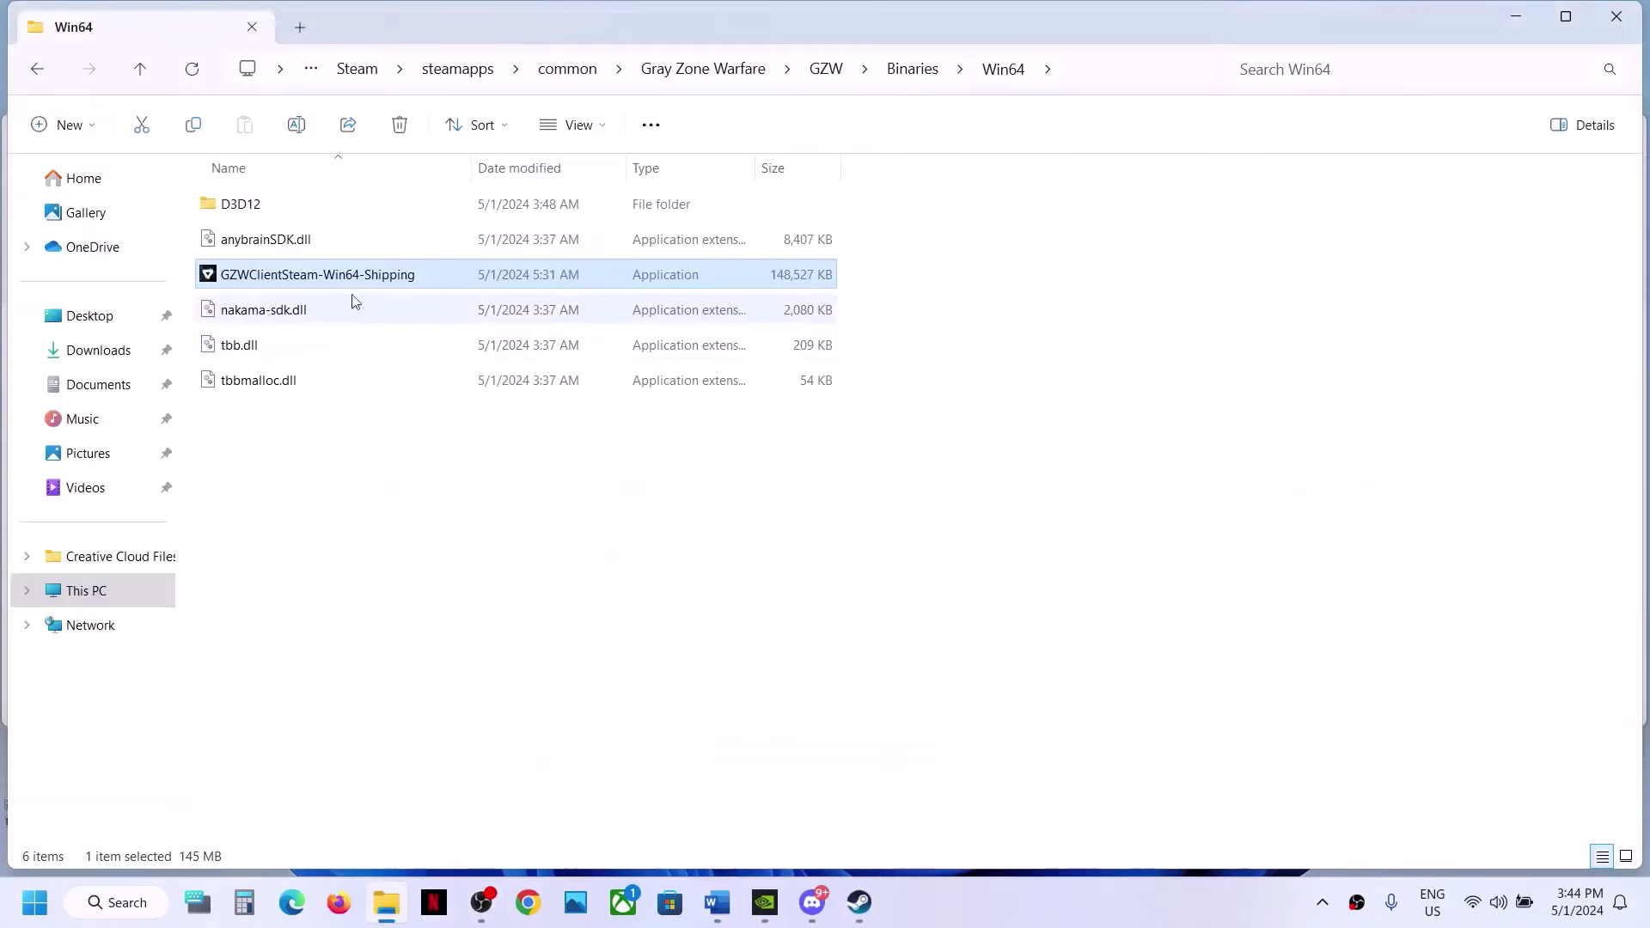
pyautogui.rightClick(348, 289)
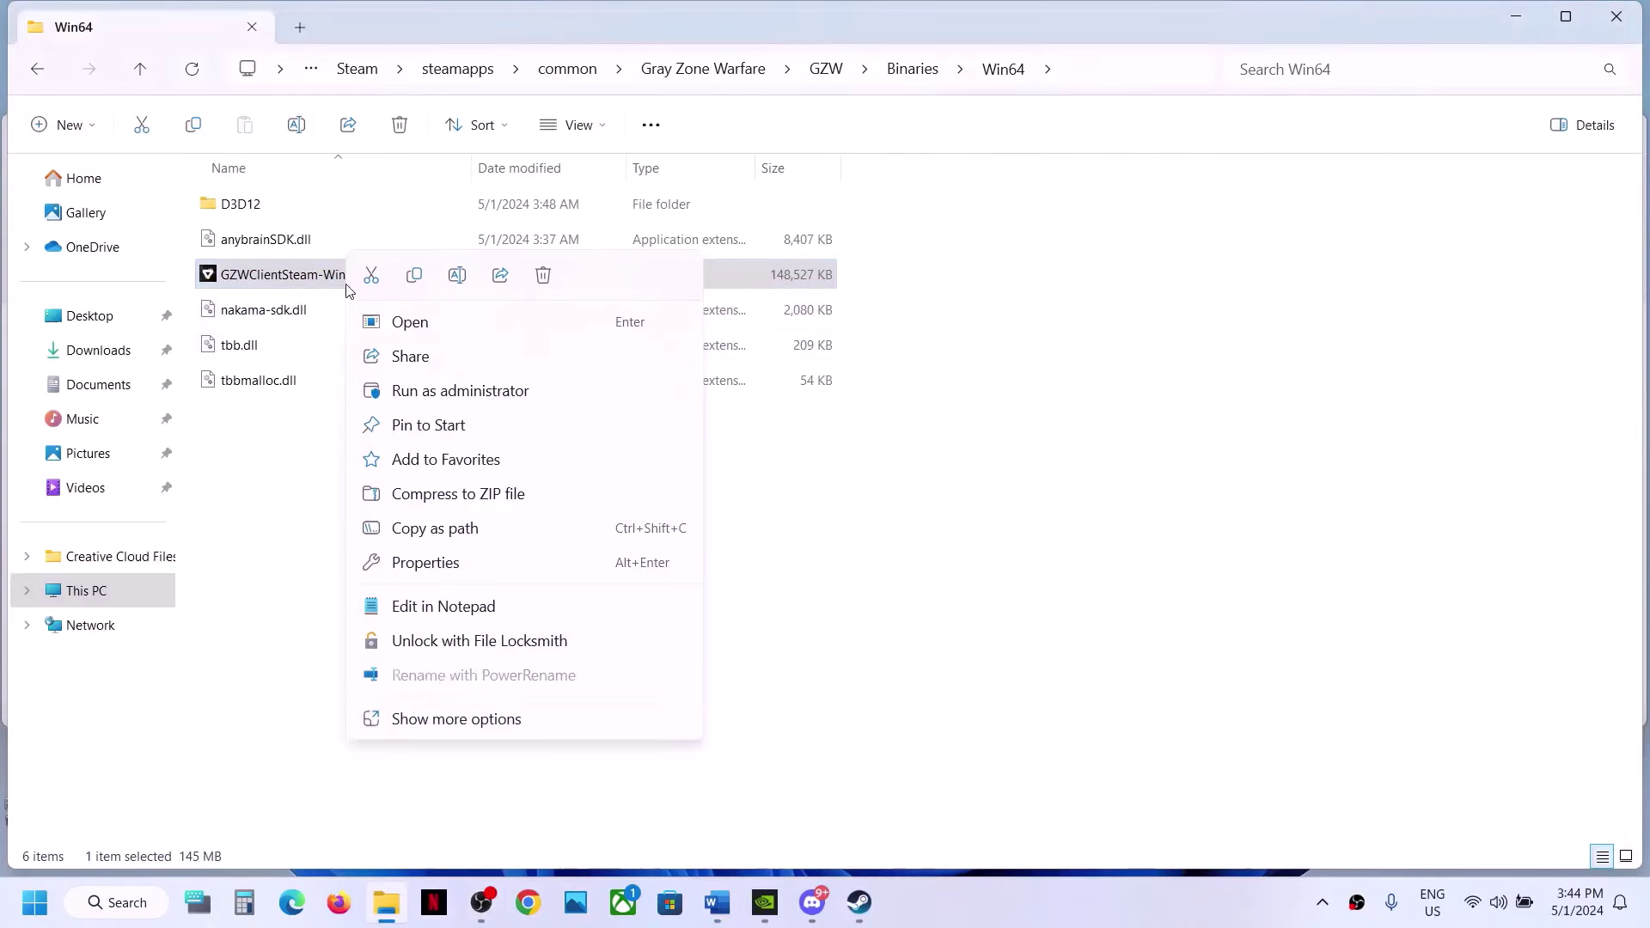
pyautogui.click(426, 562)
pyautogui.click(459, 337)
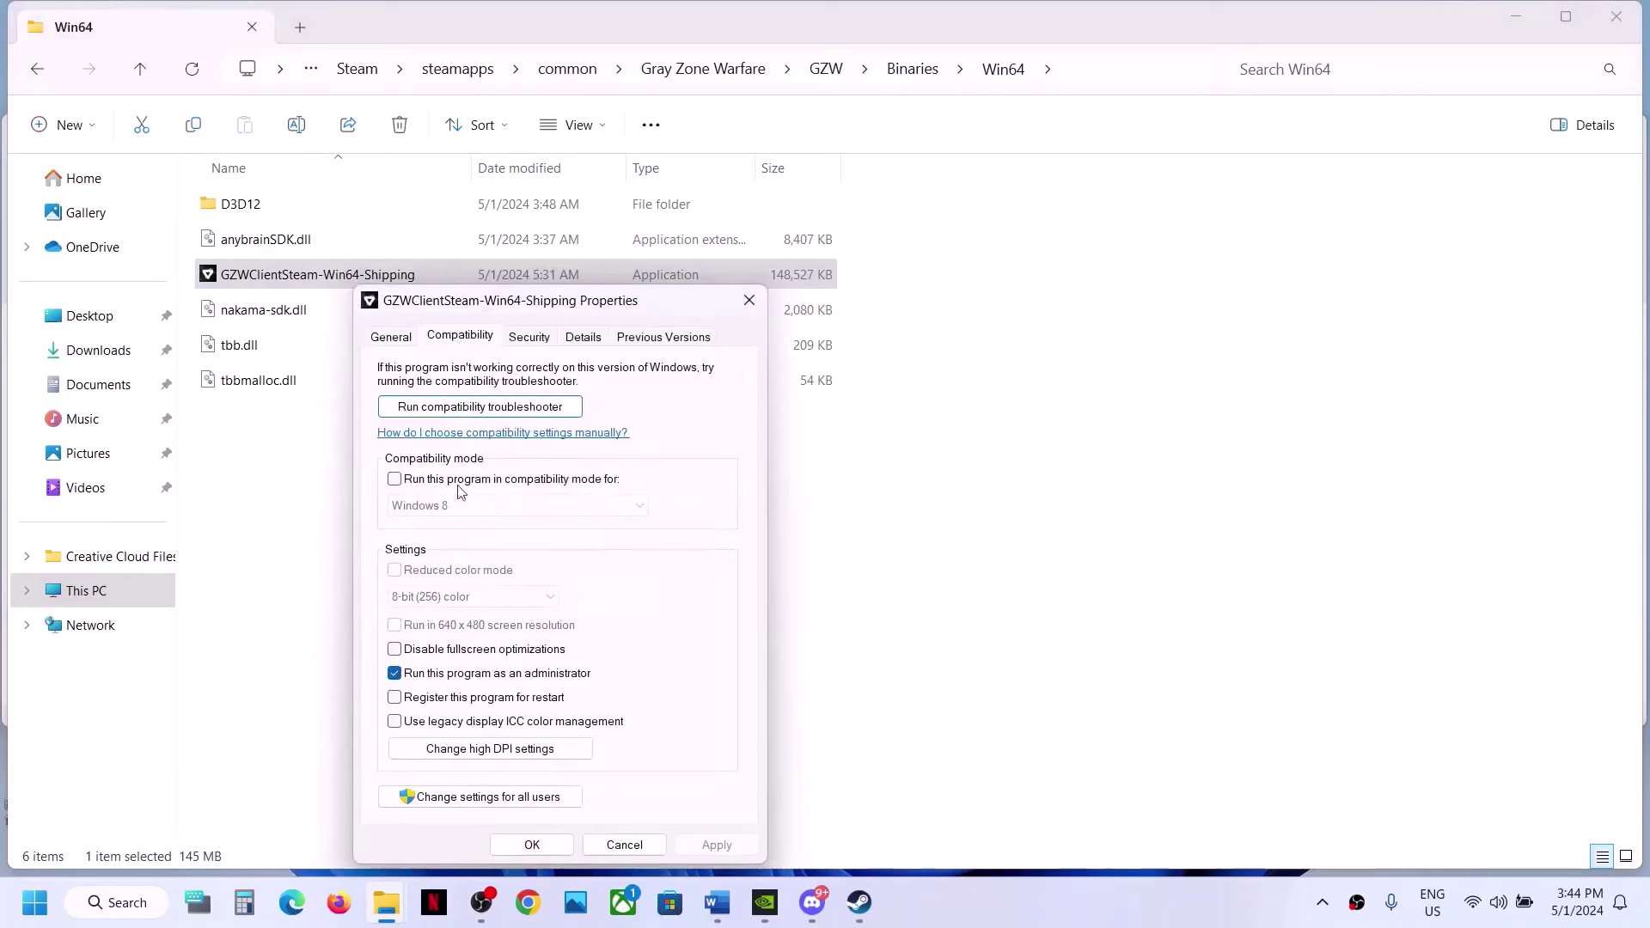
pyautogui.click(396, 481)
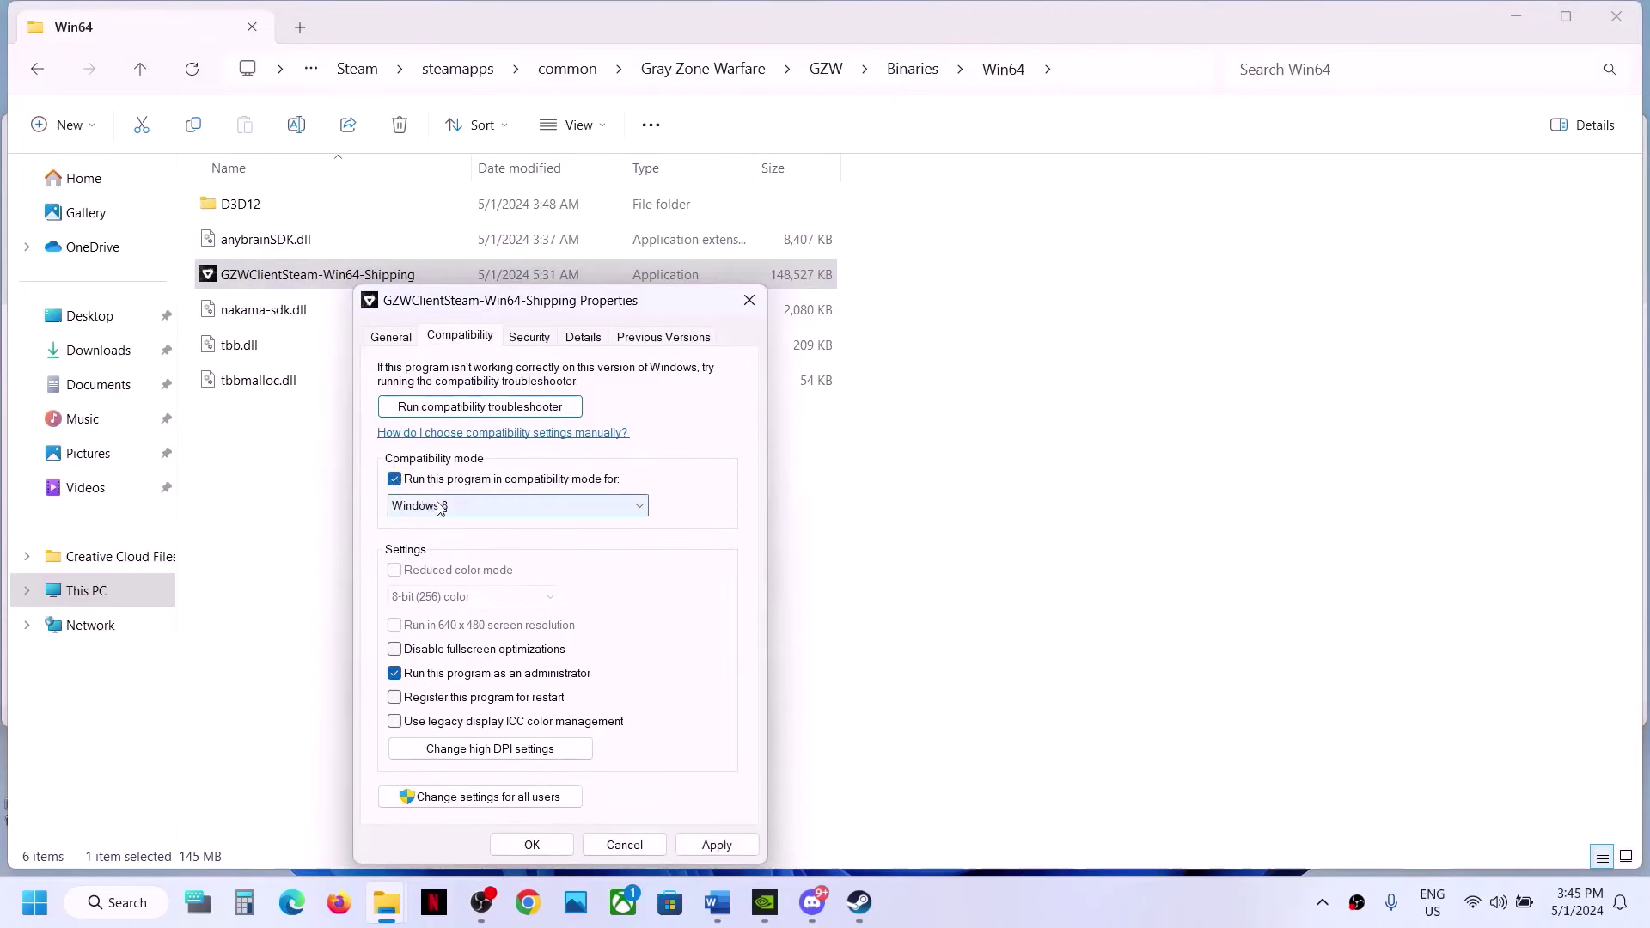
pyautogui.click(716, 845)
pyautogui.click(532, 845)
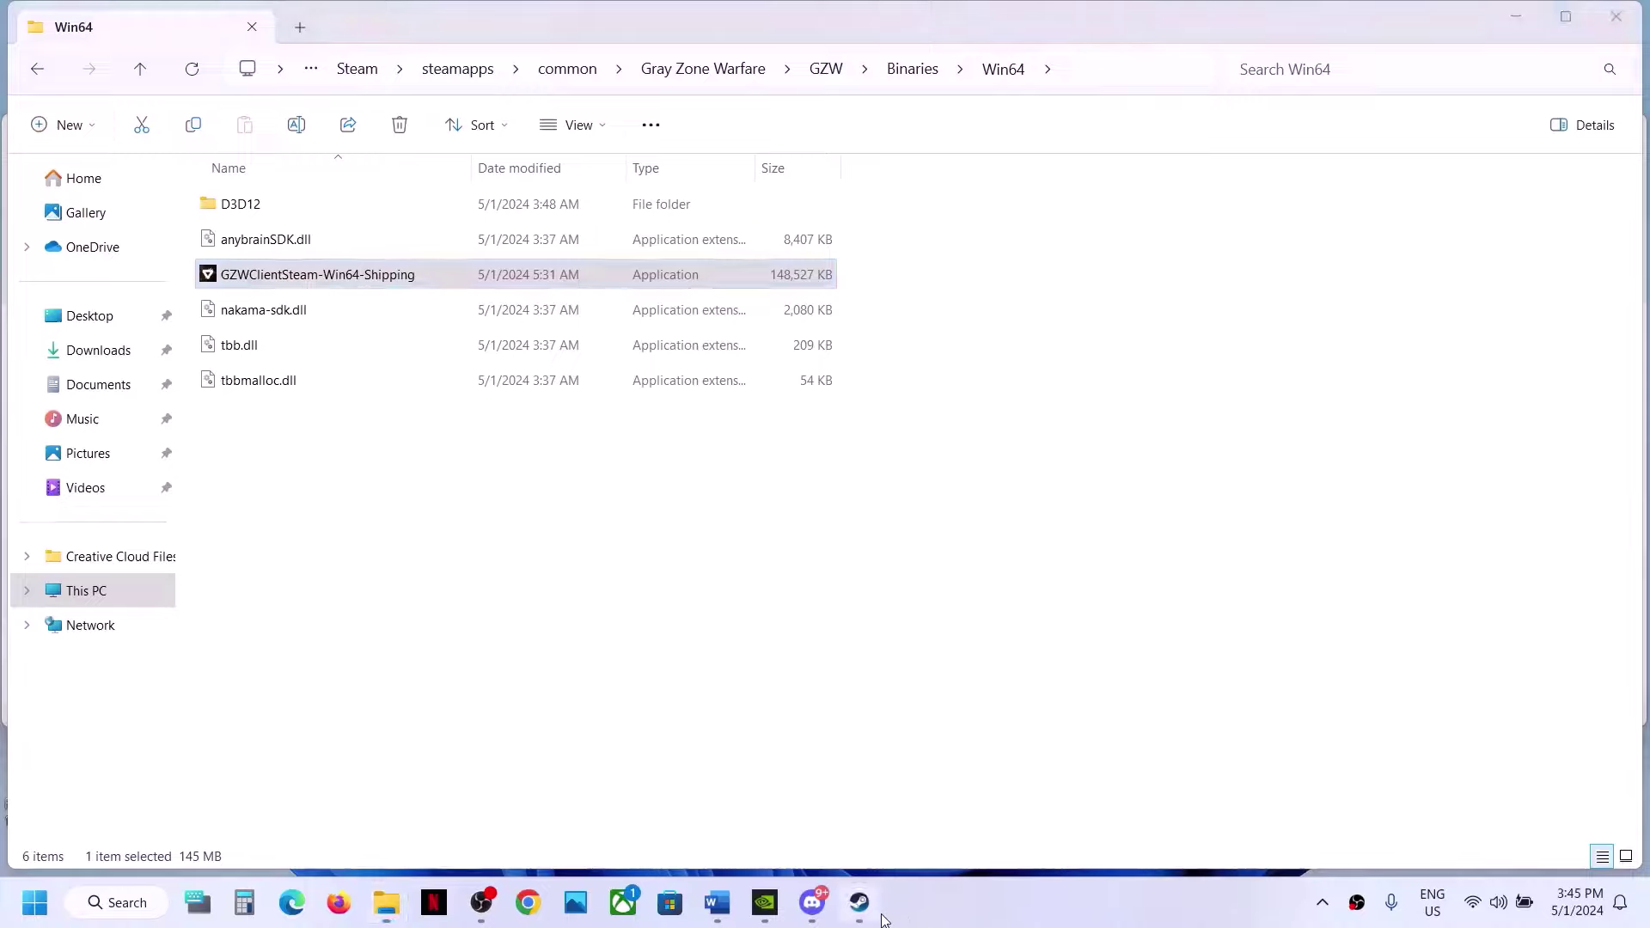
pyautogui.click(860, 903)
pyautogui.click(859, 902)
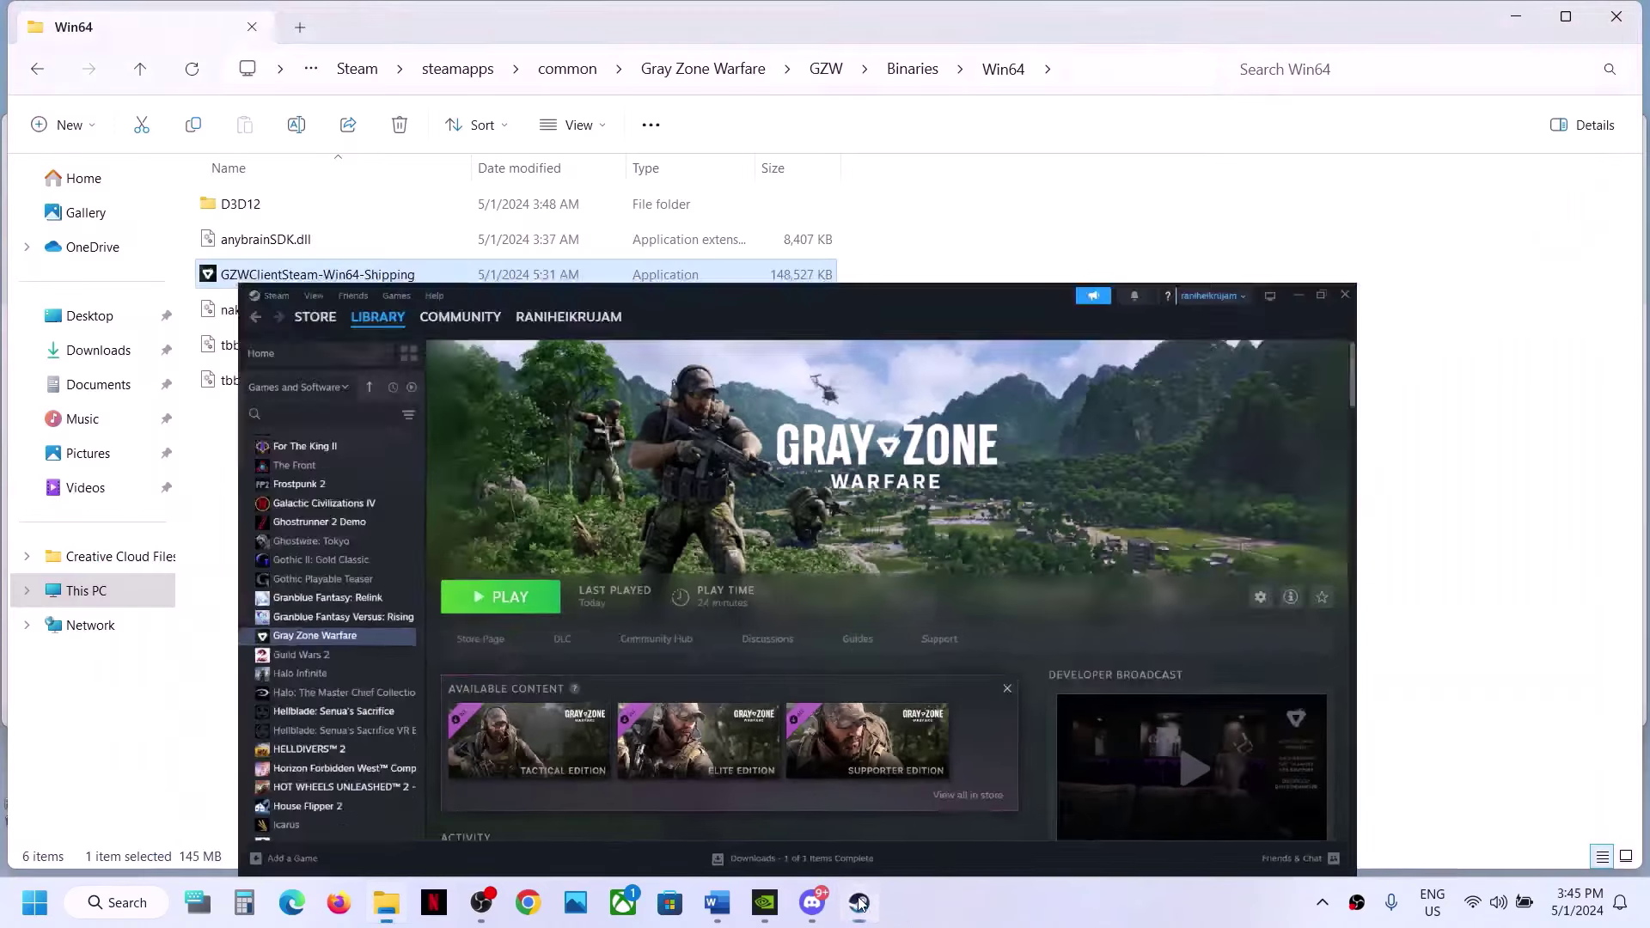
# - Change the compatibility mode of GZWClientSteam-Win64-Shipping to Windows 7 and apply it
pyautogui.rightClick(408, 275)
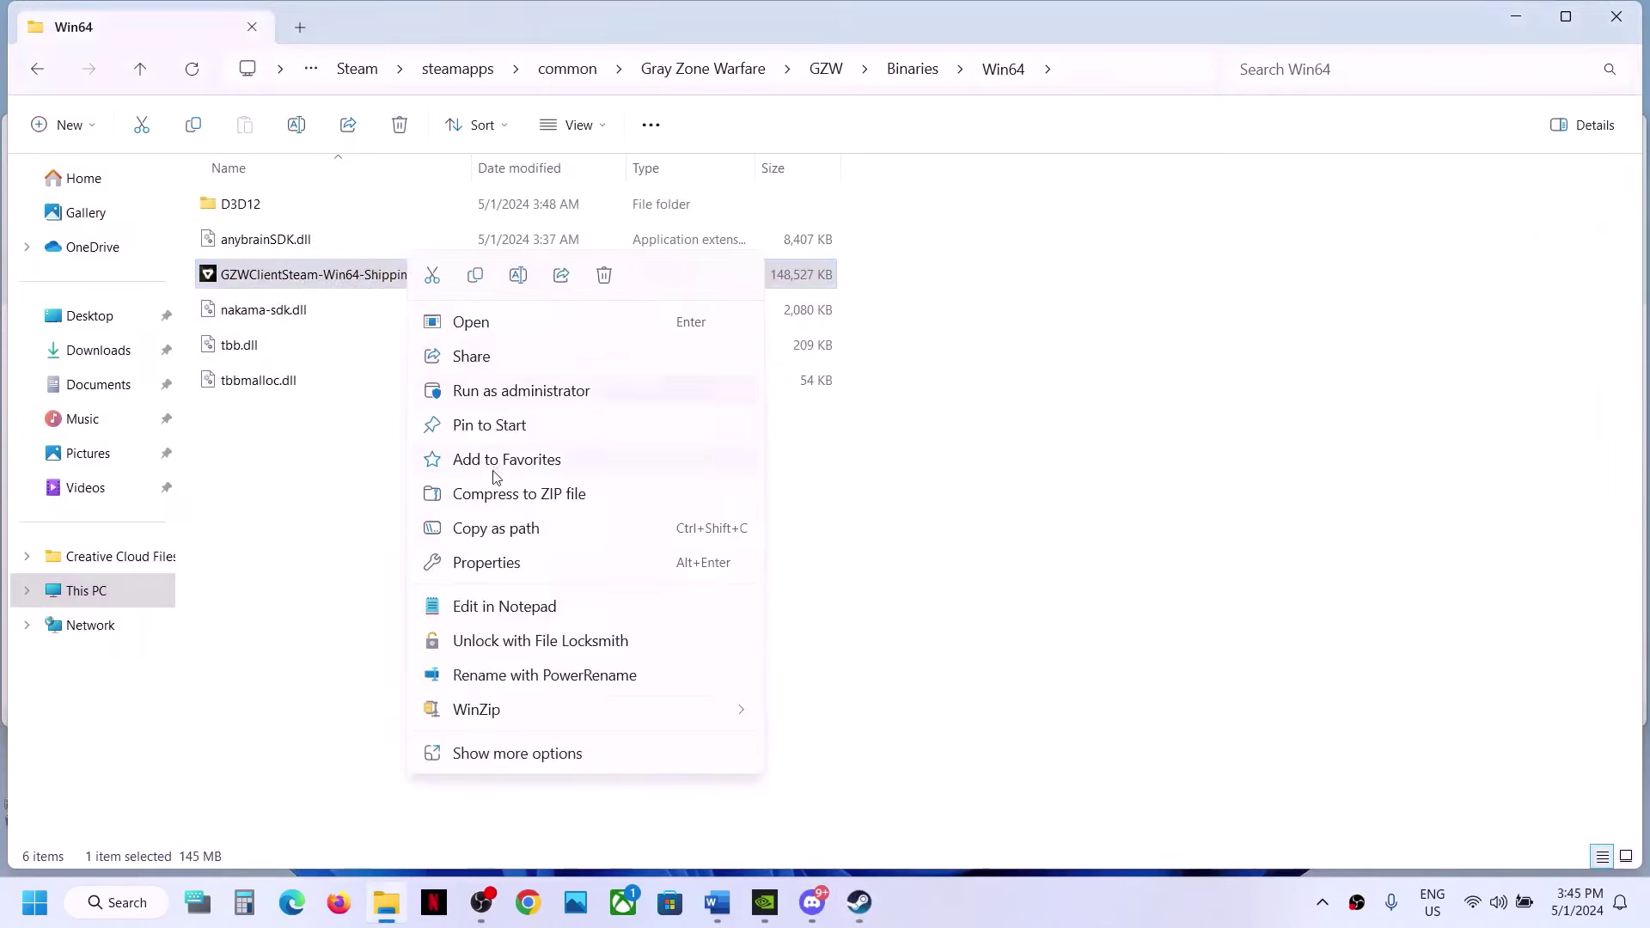
pyautogui.click(498, 560)
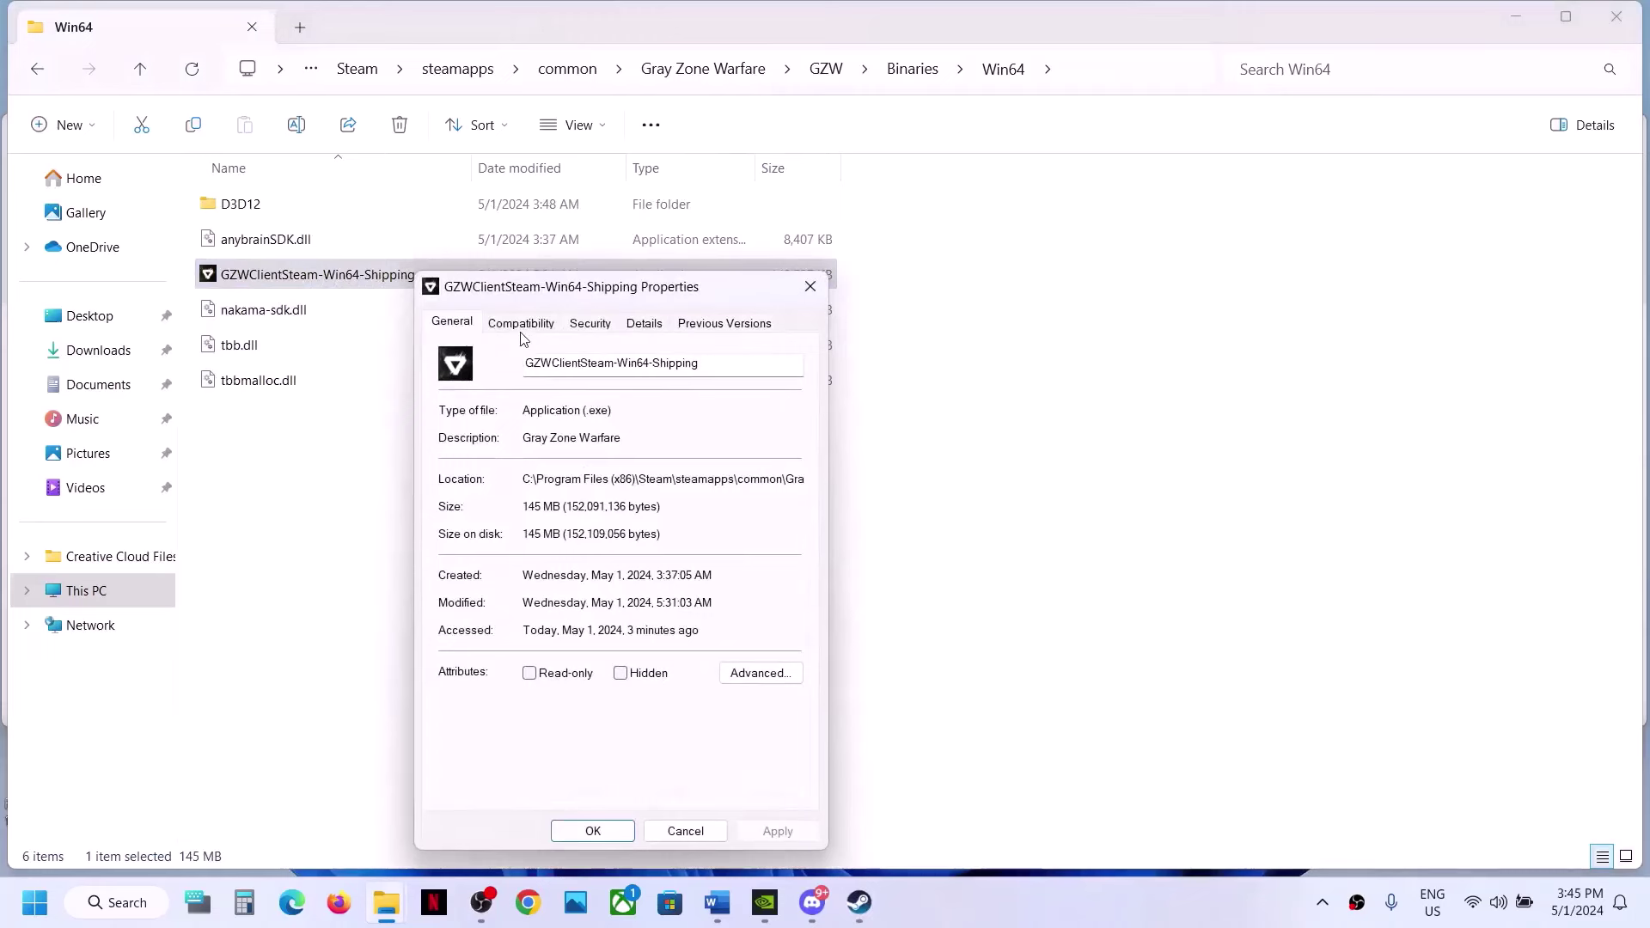
pyautogui.click(521, 325)
pyautogui.click(524, 493)
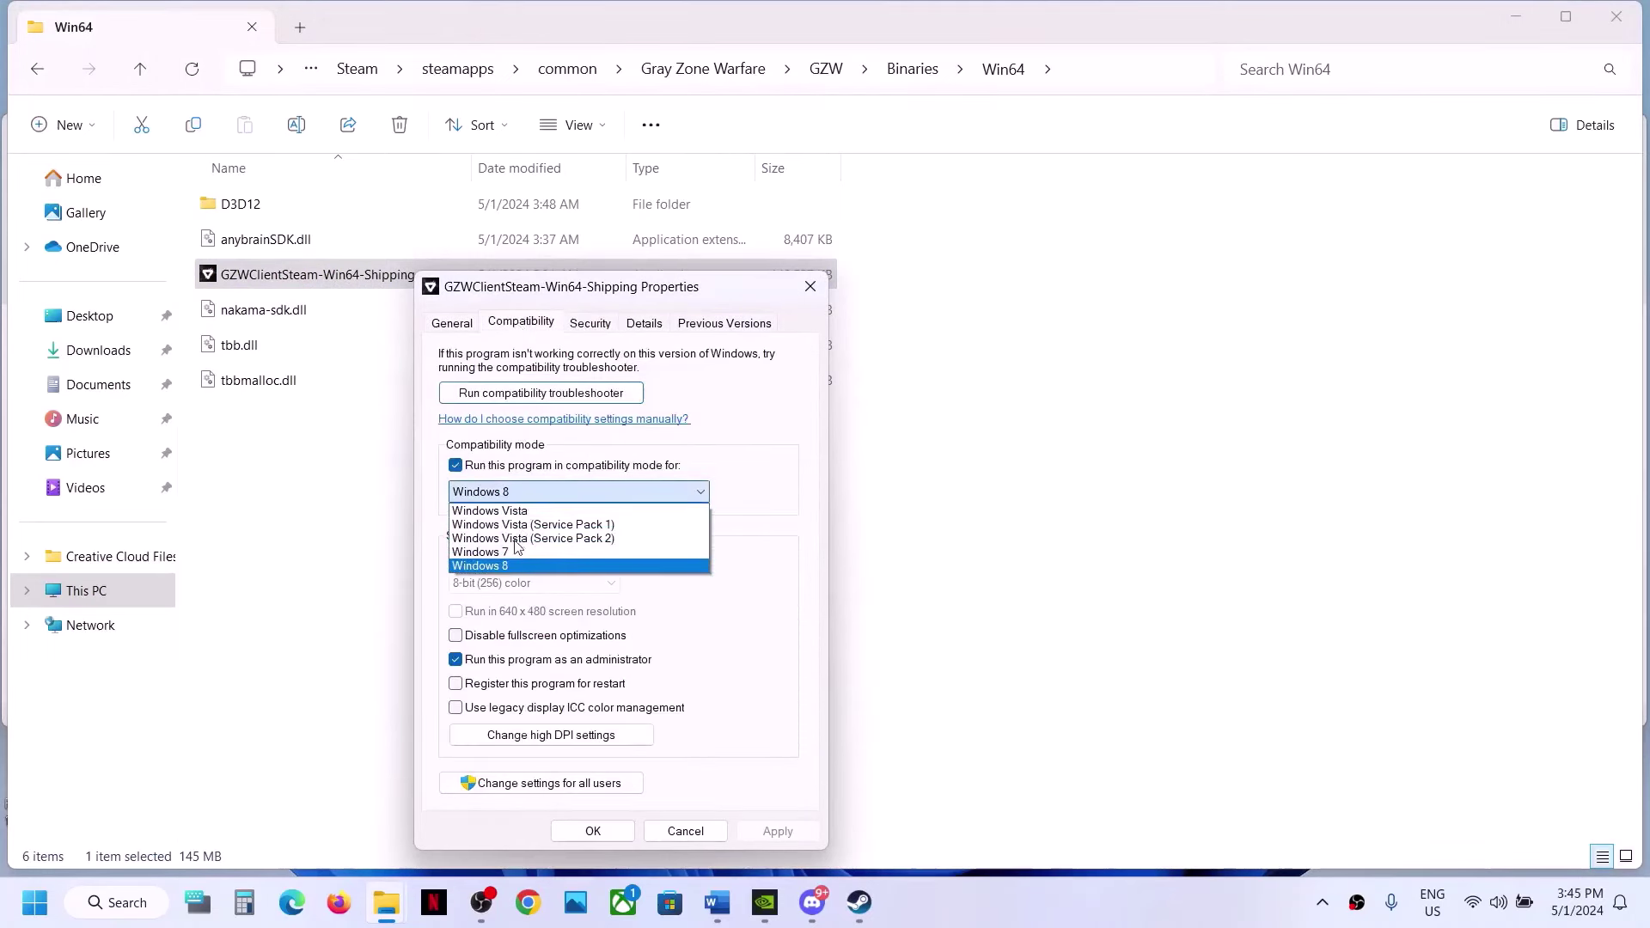
pyautogui.click(483, 553)
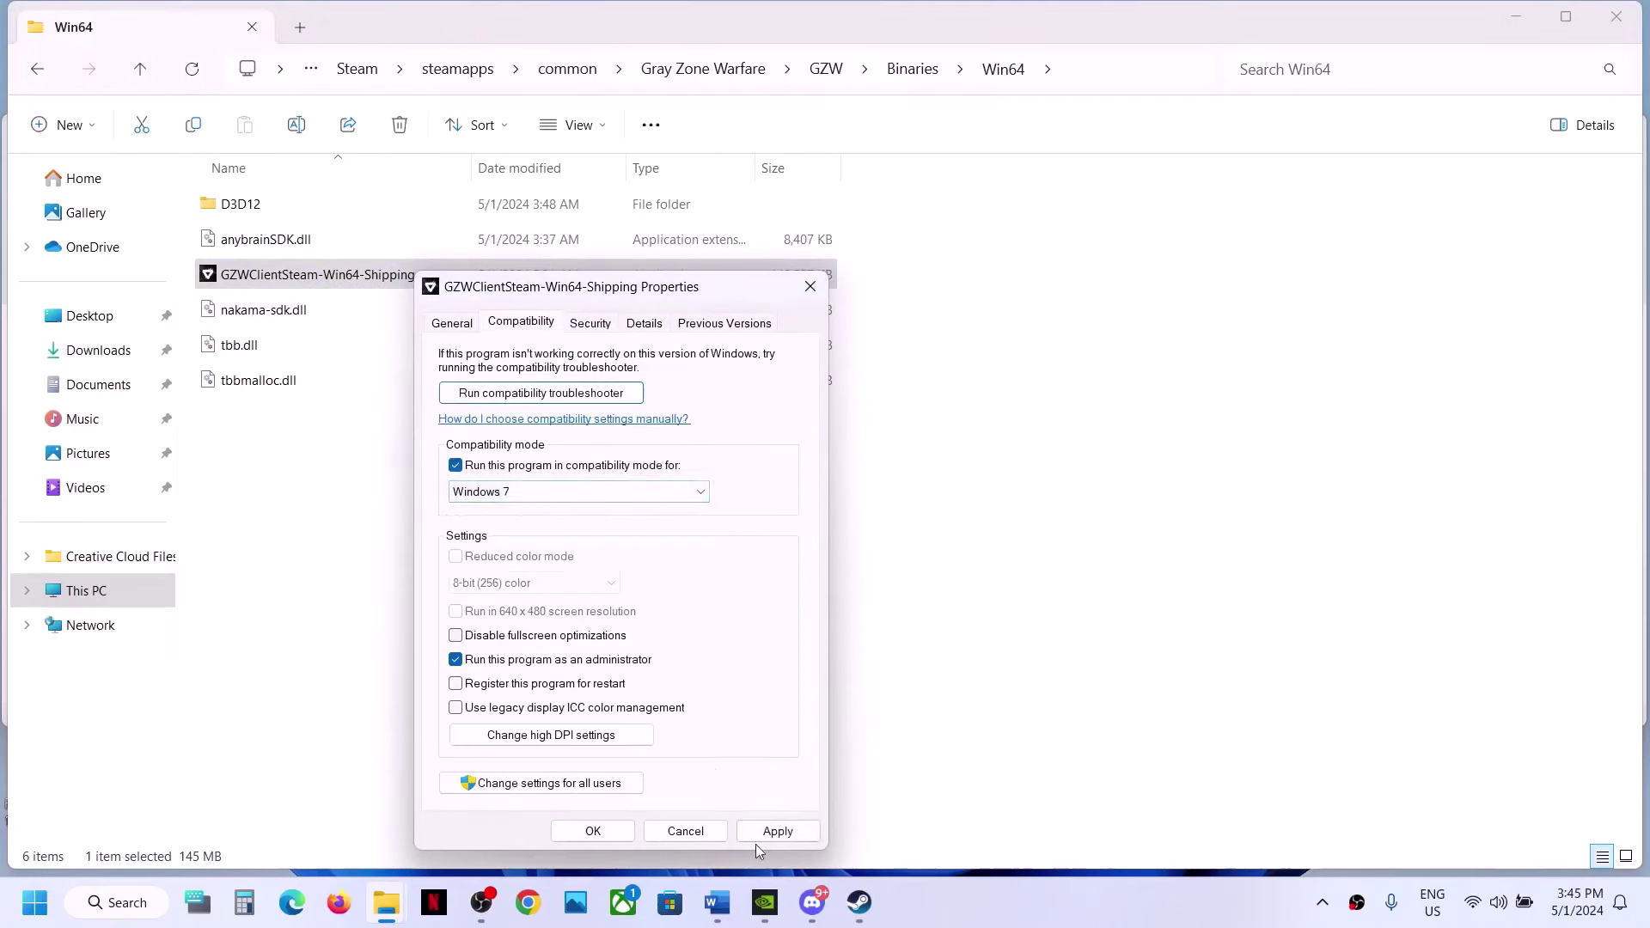
pyautogui.click(758, 840)
pyautogui.click(593, 831)
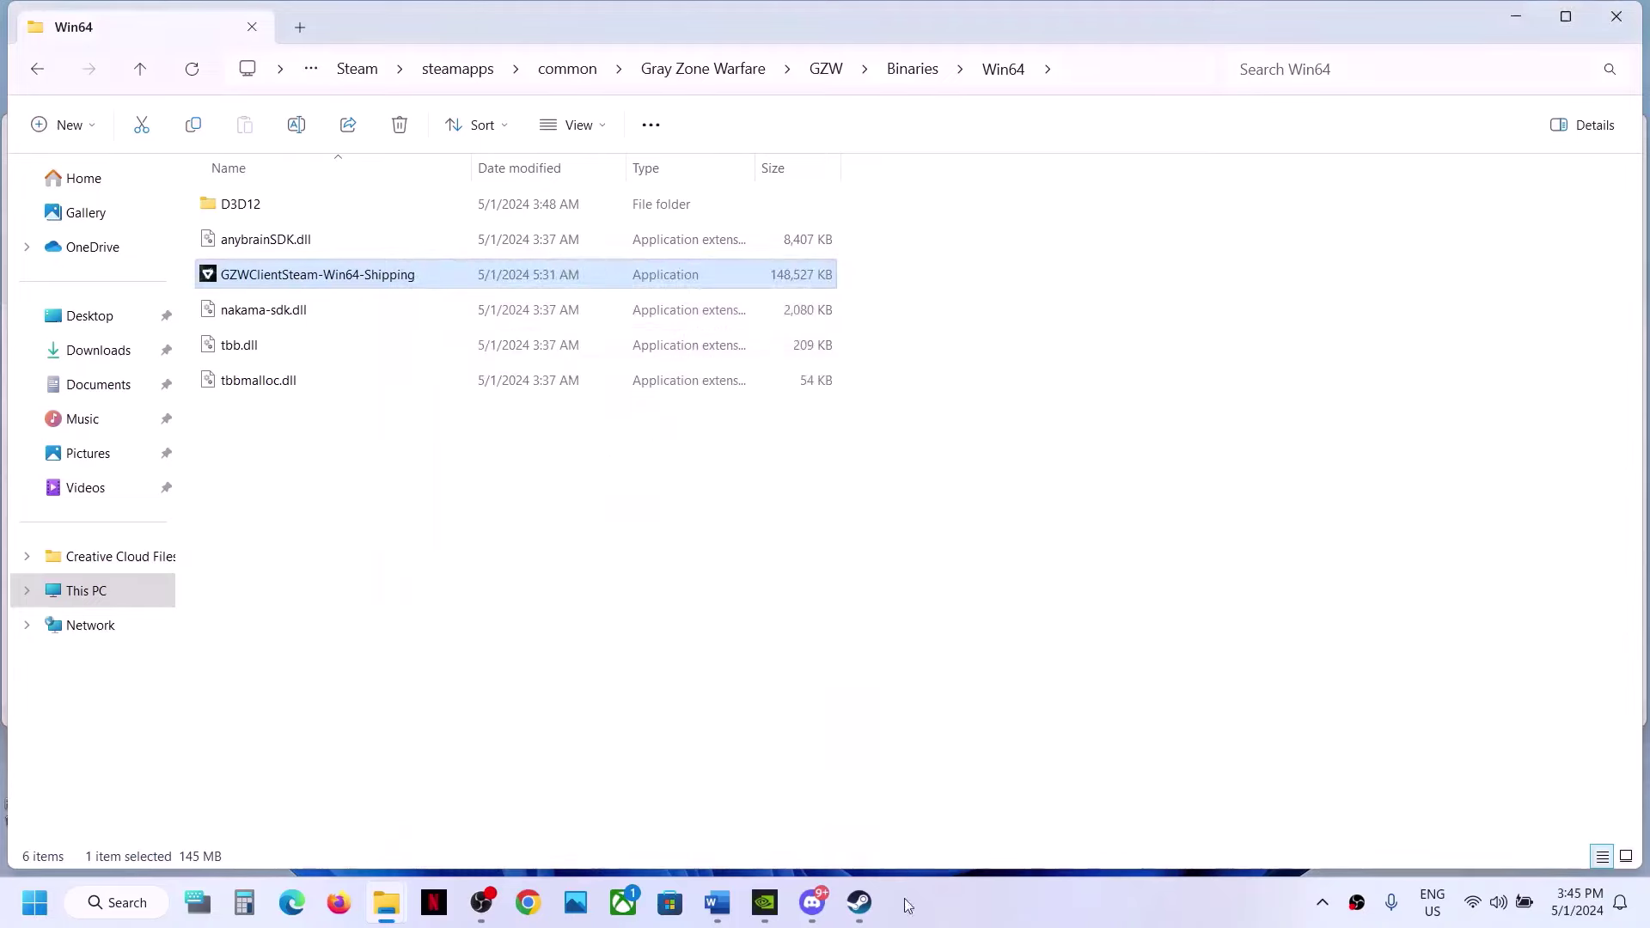
pyautogui.click(859, 903)
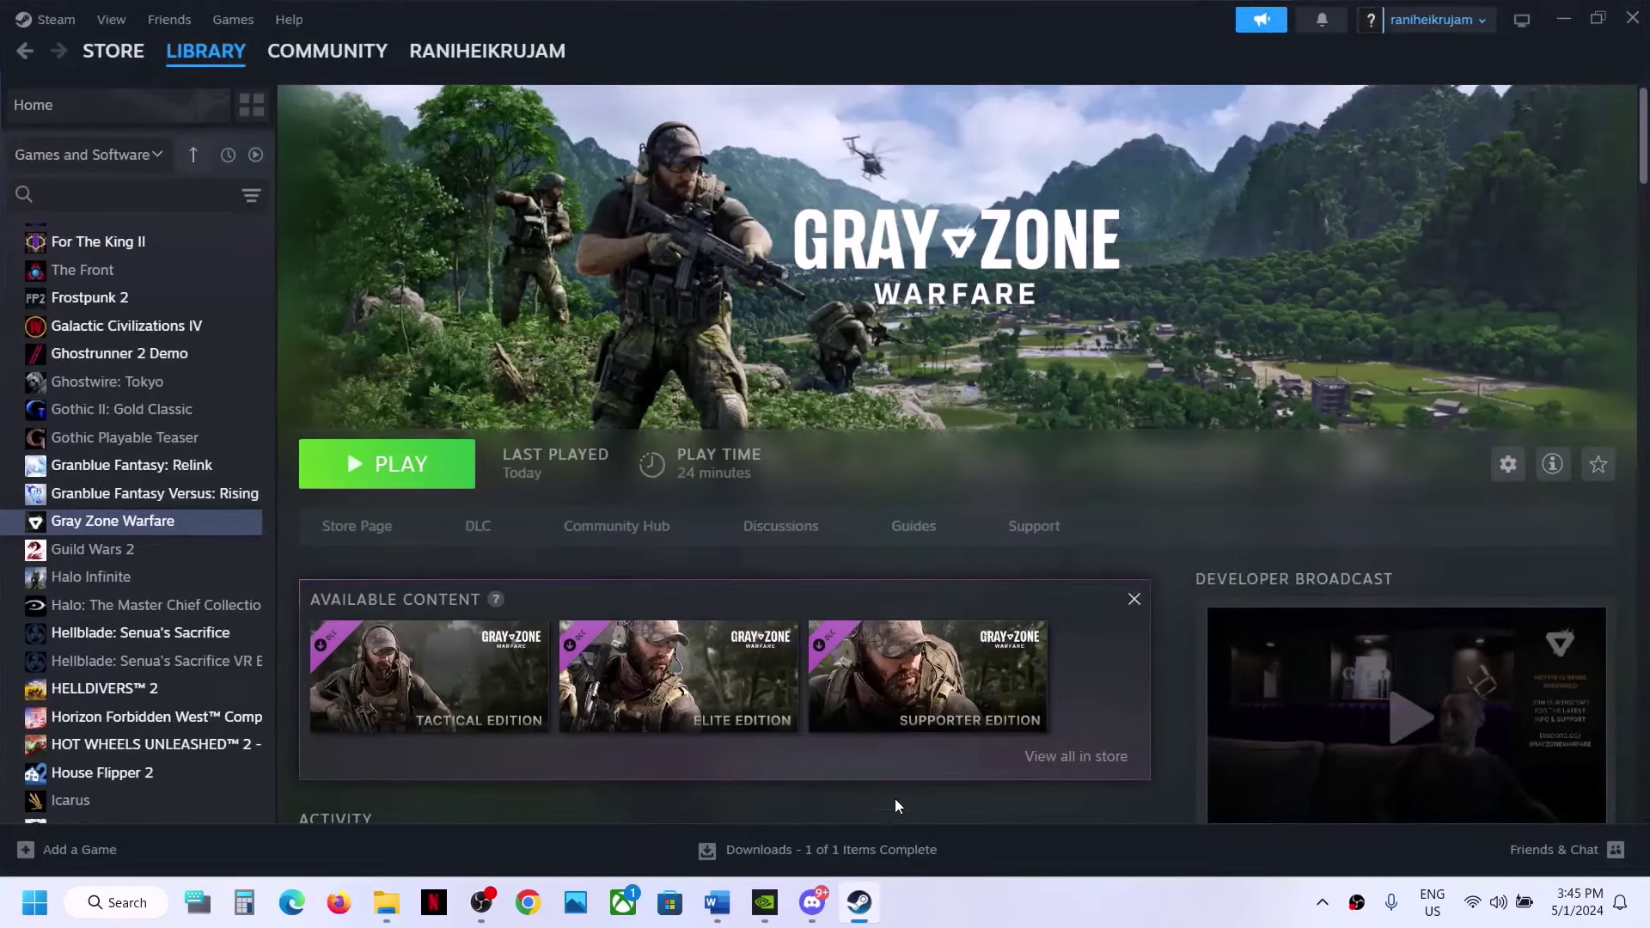
pyautogui.click(876, 898)
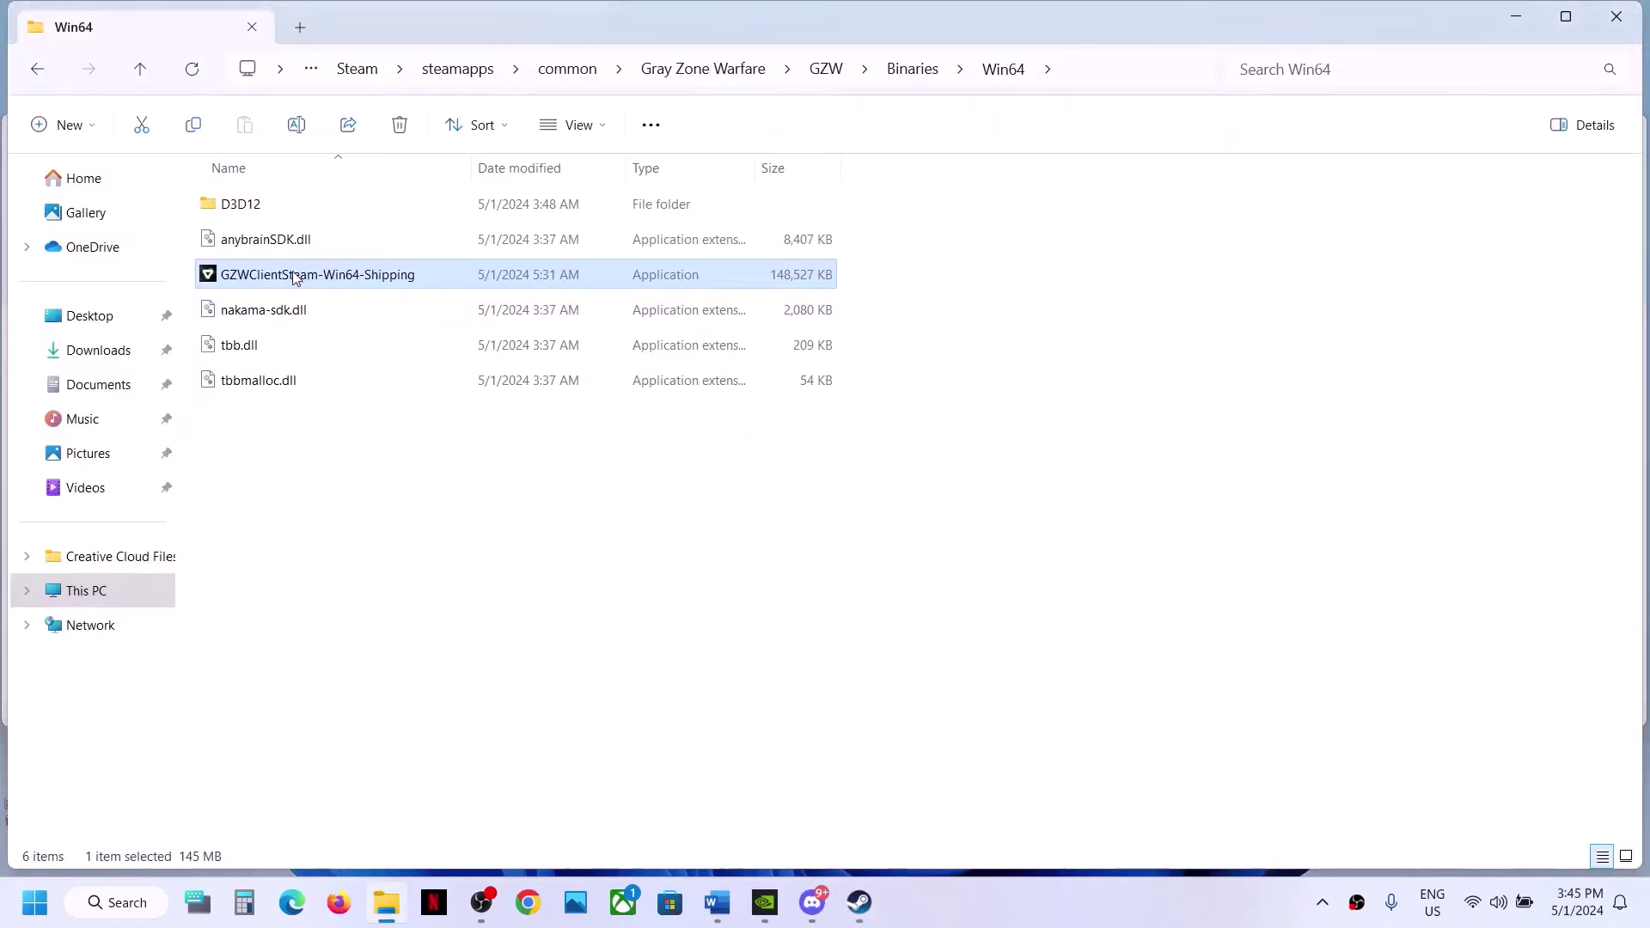
# - Disable fullscreen optimizations for GZWClientSteam-Win64-Shipping, apply the change and switch to Steam
pyautogui.rightClick(293, 276)
pyautogui.click(395, 564)
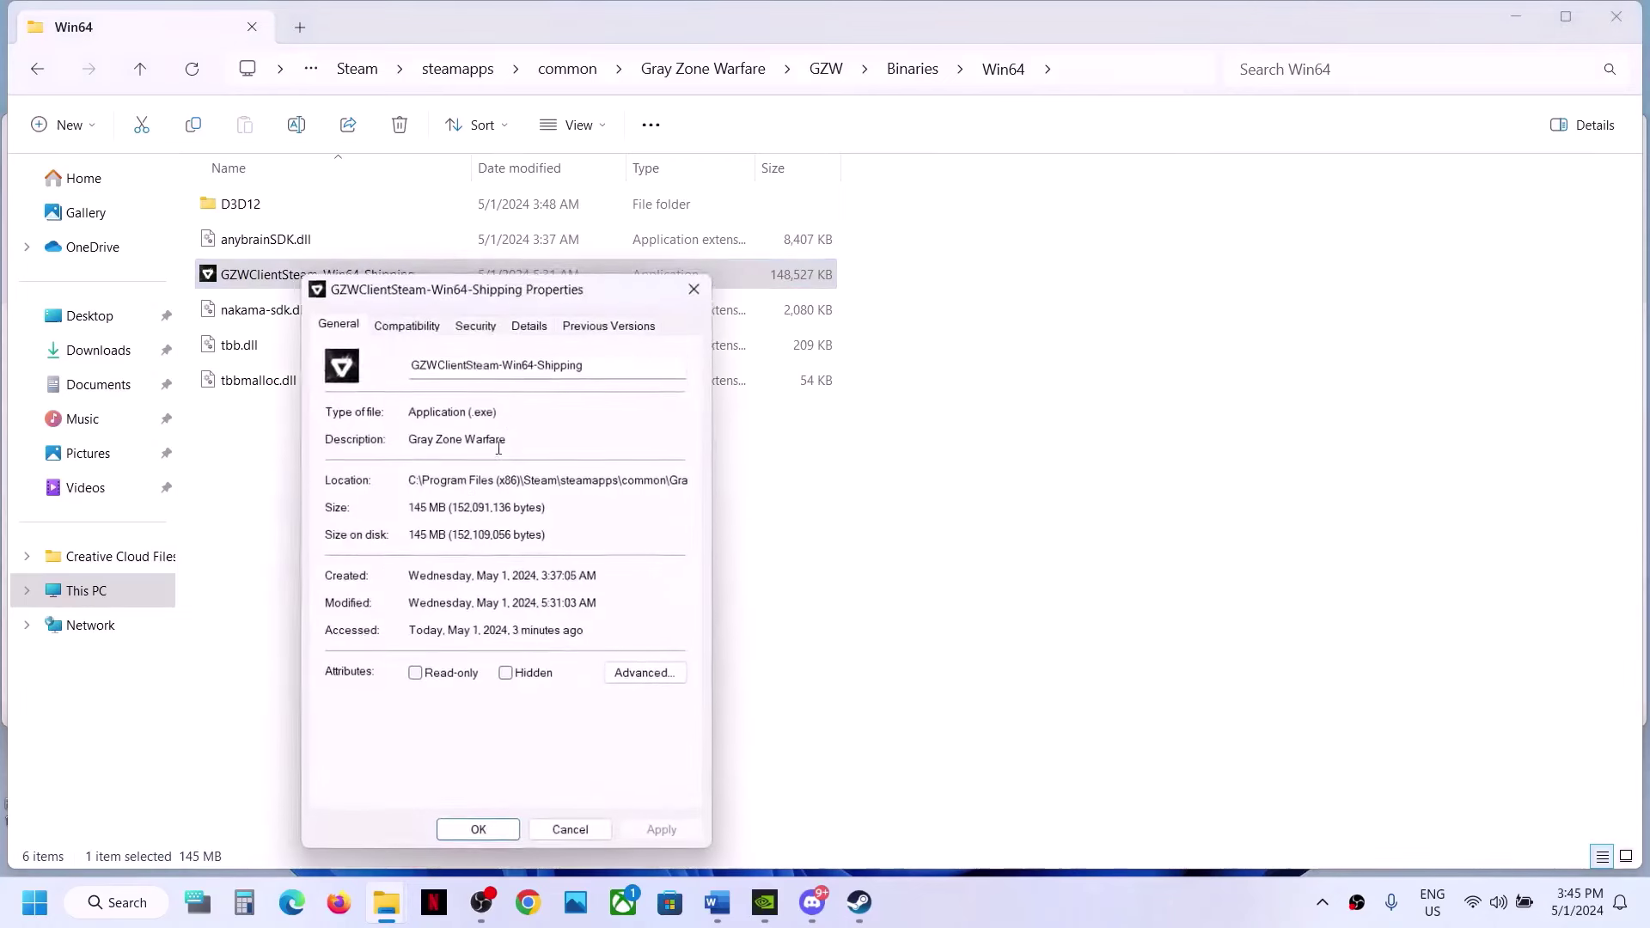
pyautogui.click(409, 332)
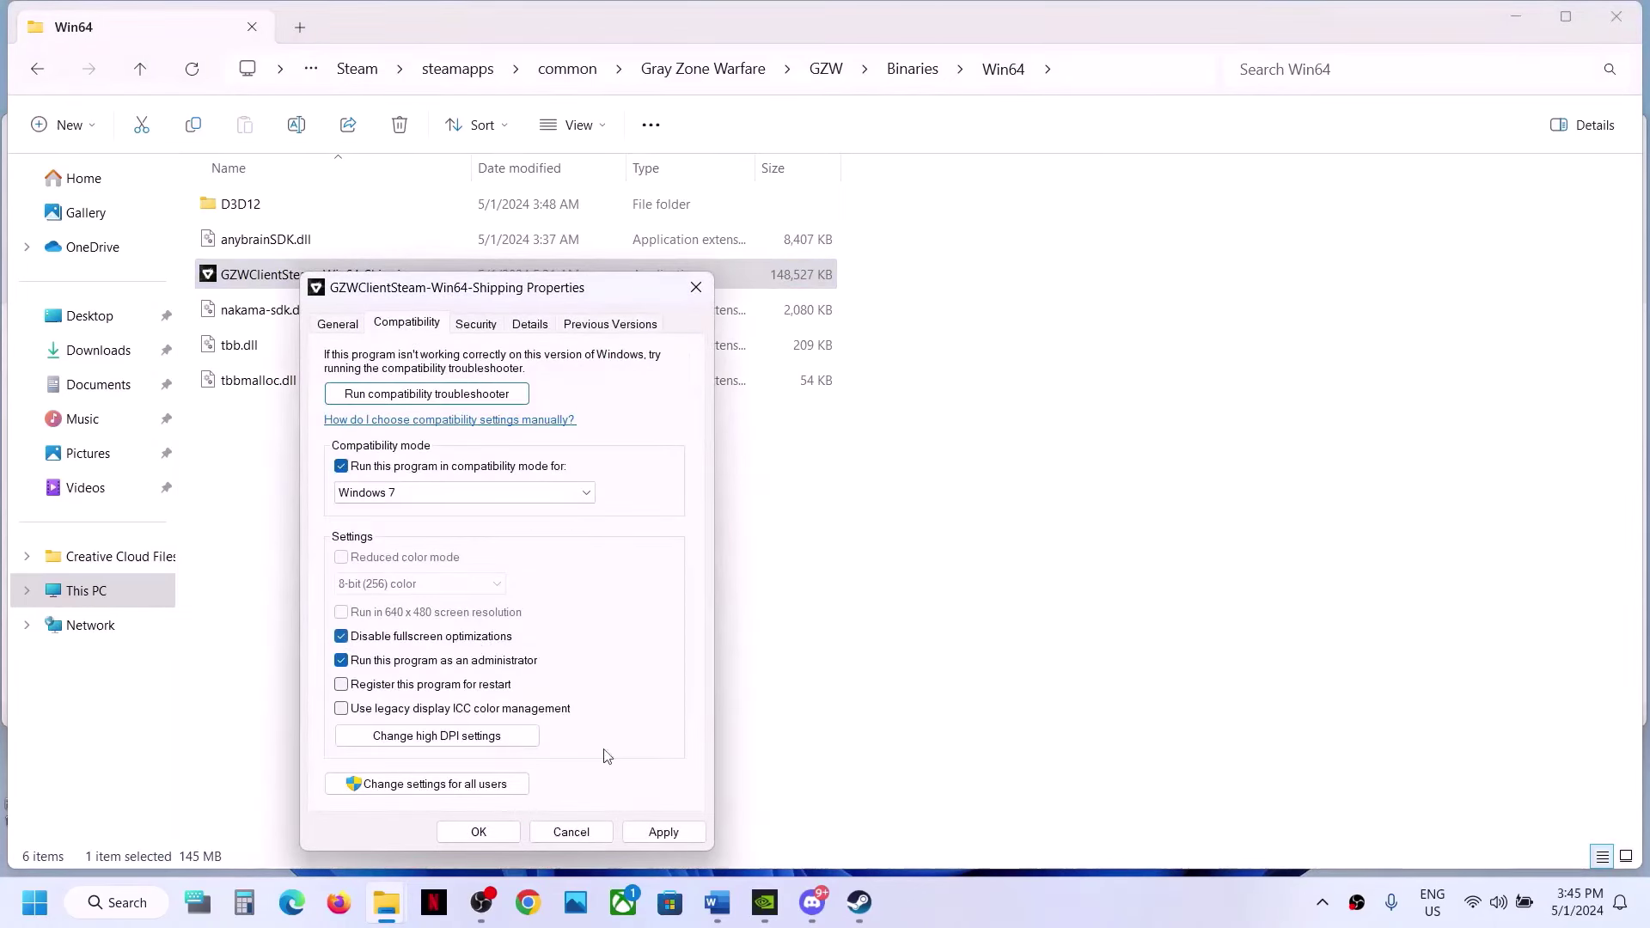
pyautogui.click(663, 830)
pyautogui.click(478, 832)
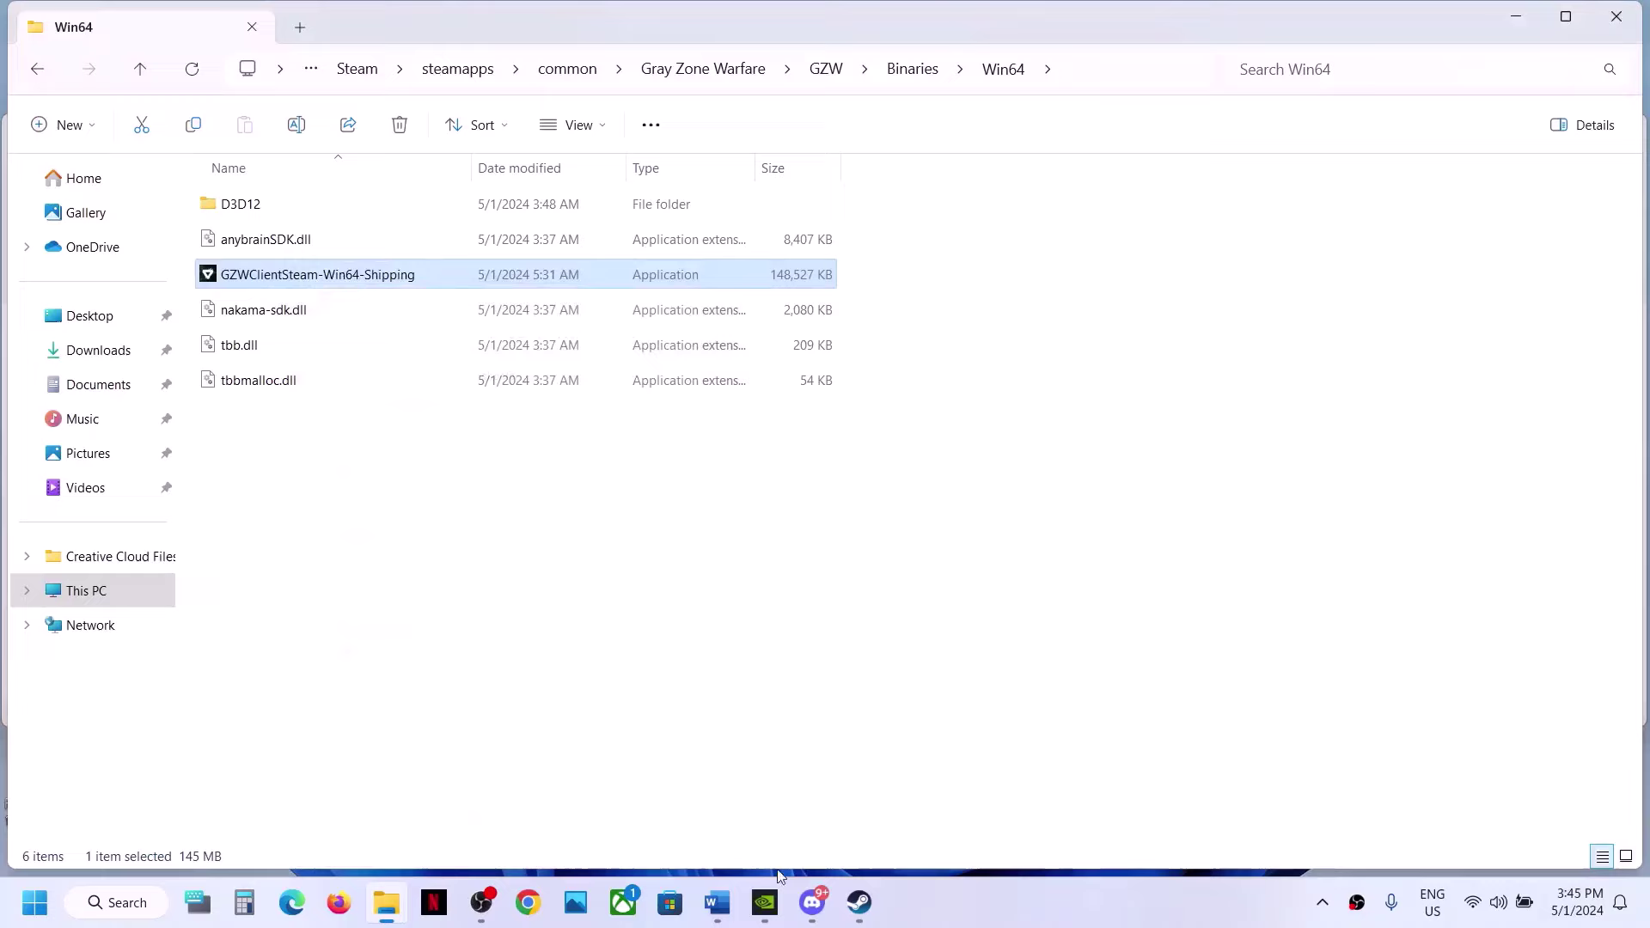
pyautogui.click(859, 902)
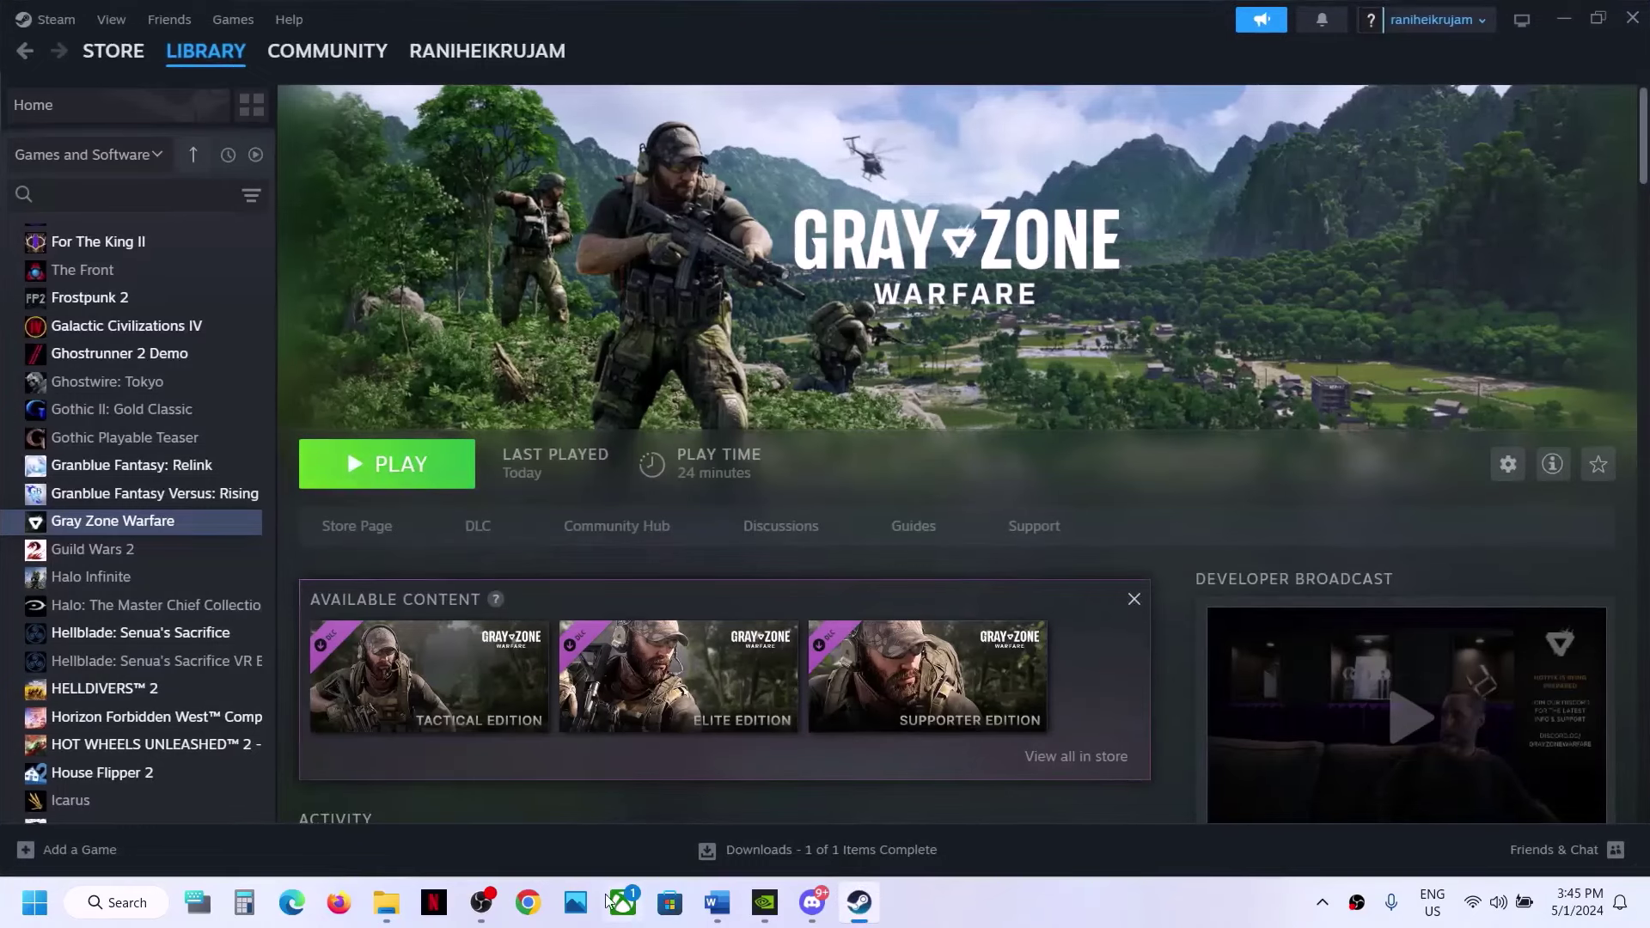
# - In the Win64 folder, clear GZWClientSteam-Win64-Shipping's compatibility mode, disabled fullscreen optimizations and run-as-administrator options, apply the changes and close the folder window
pyautogui.click(386, 902)
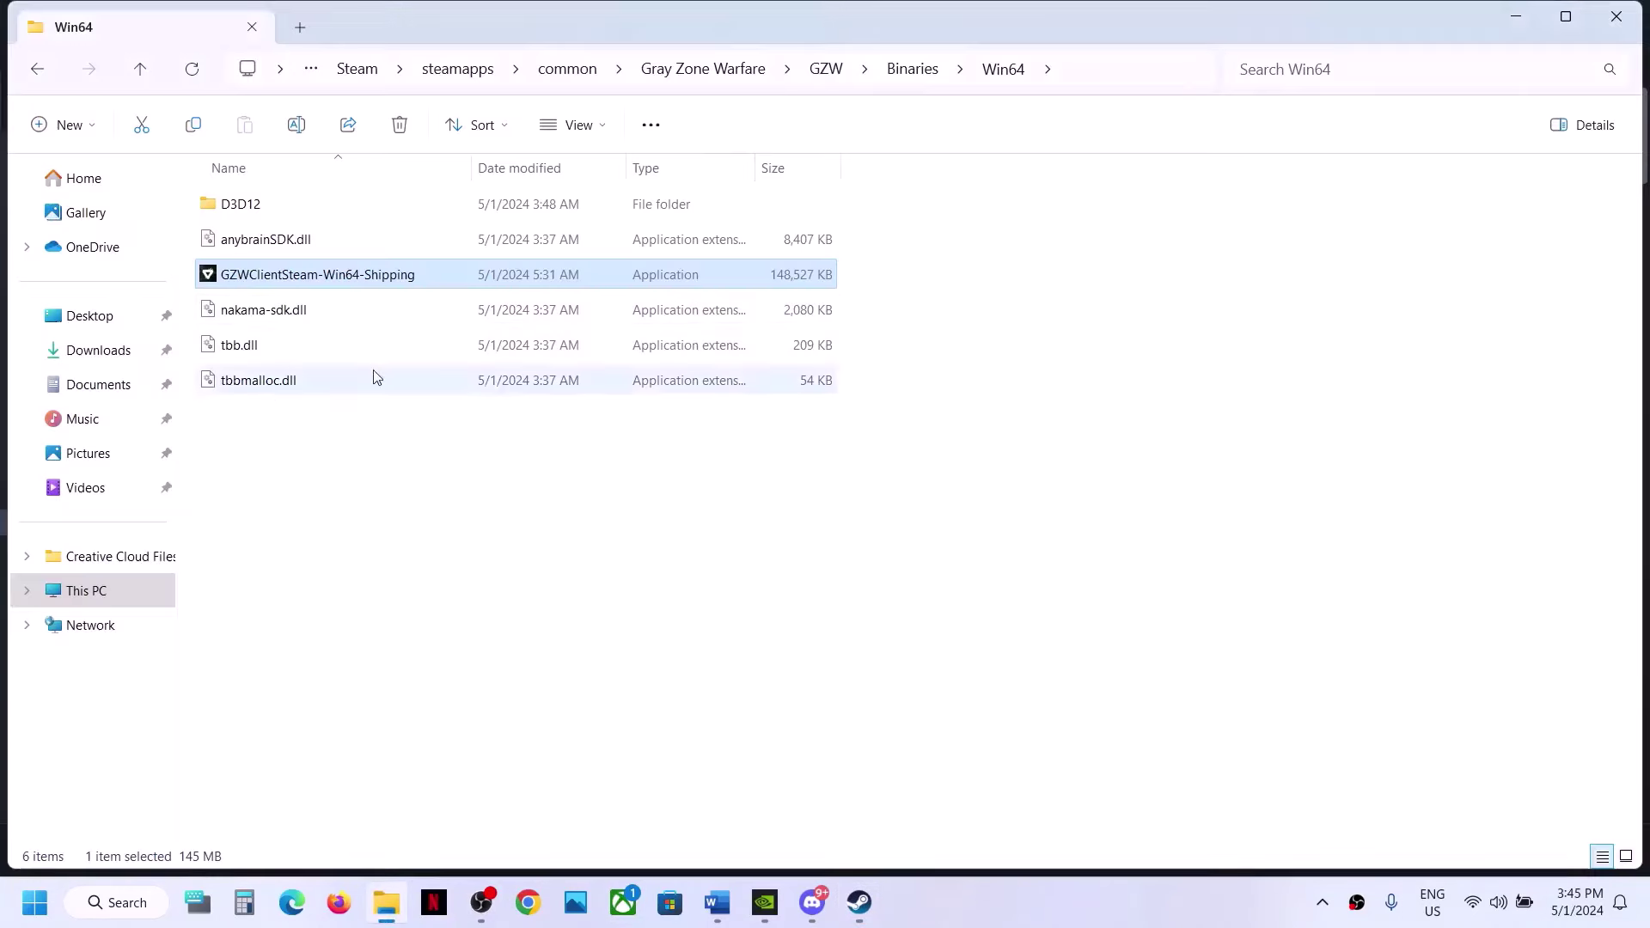
pyautogui.rightClick(323, 283)
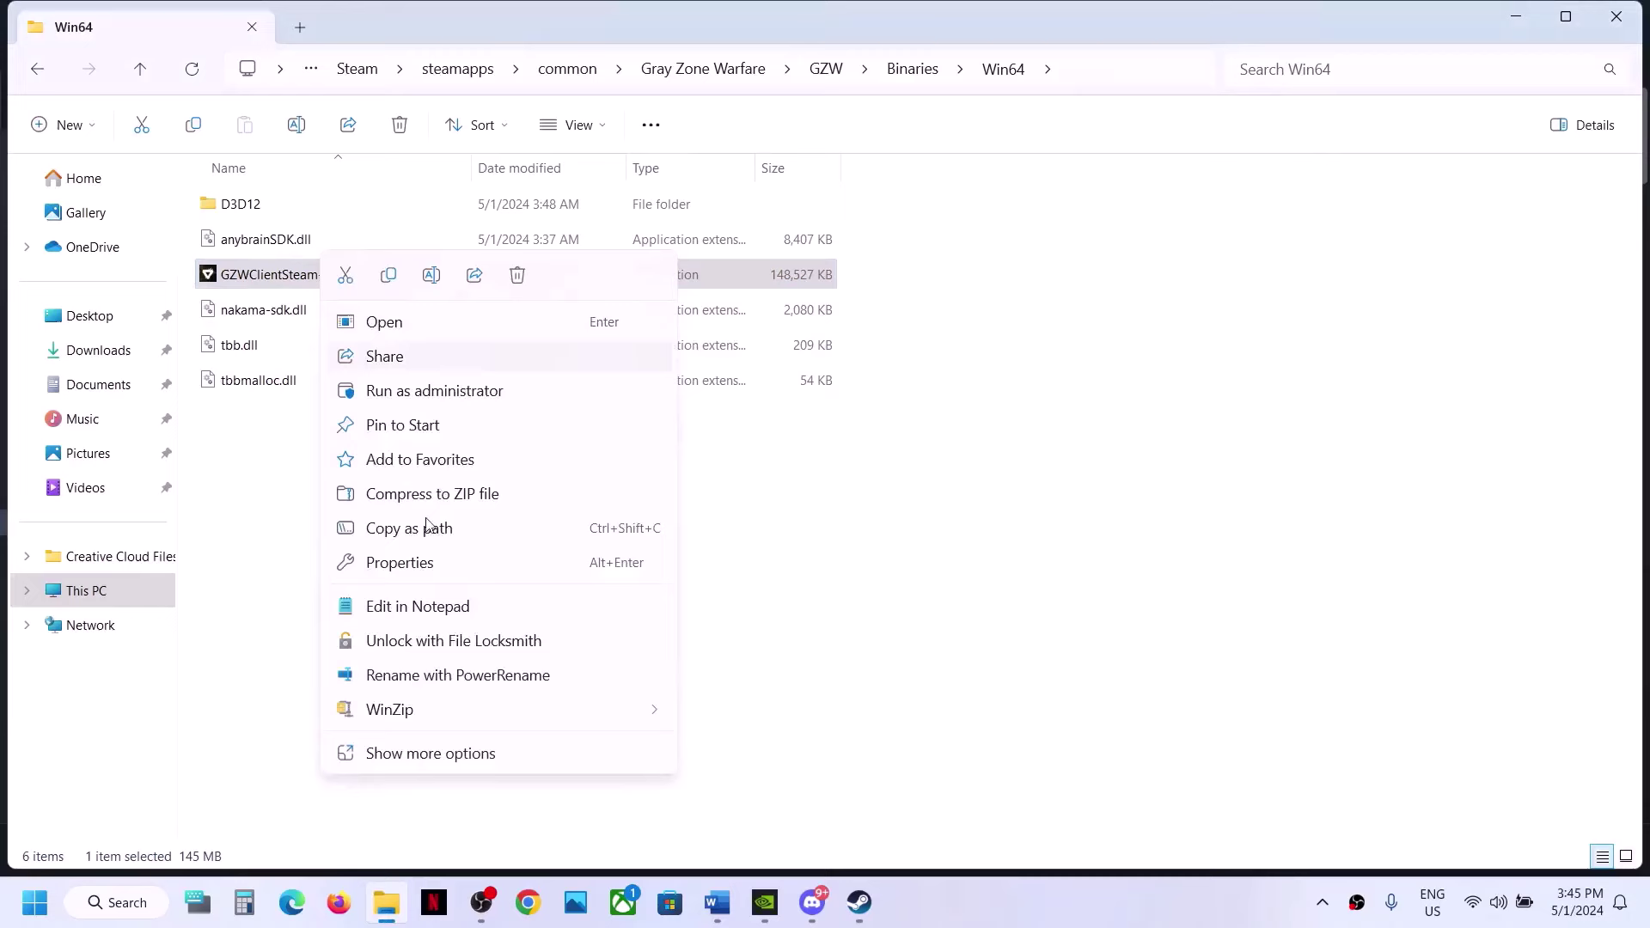
pyautogui.click(402, 564)
pyautogui.click(434, 328)
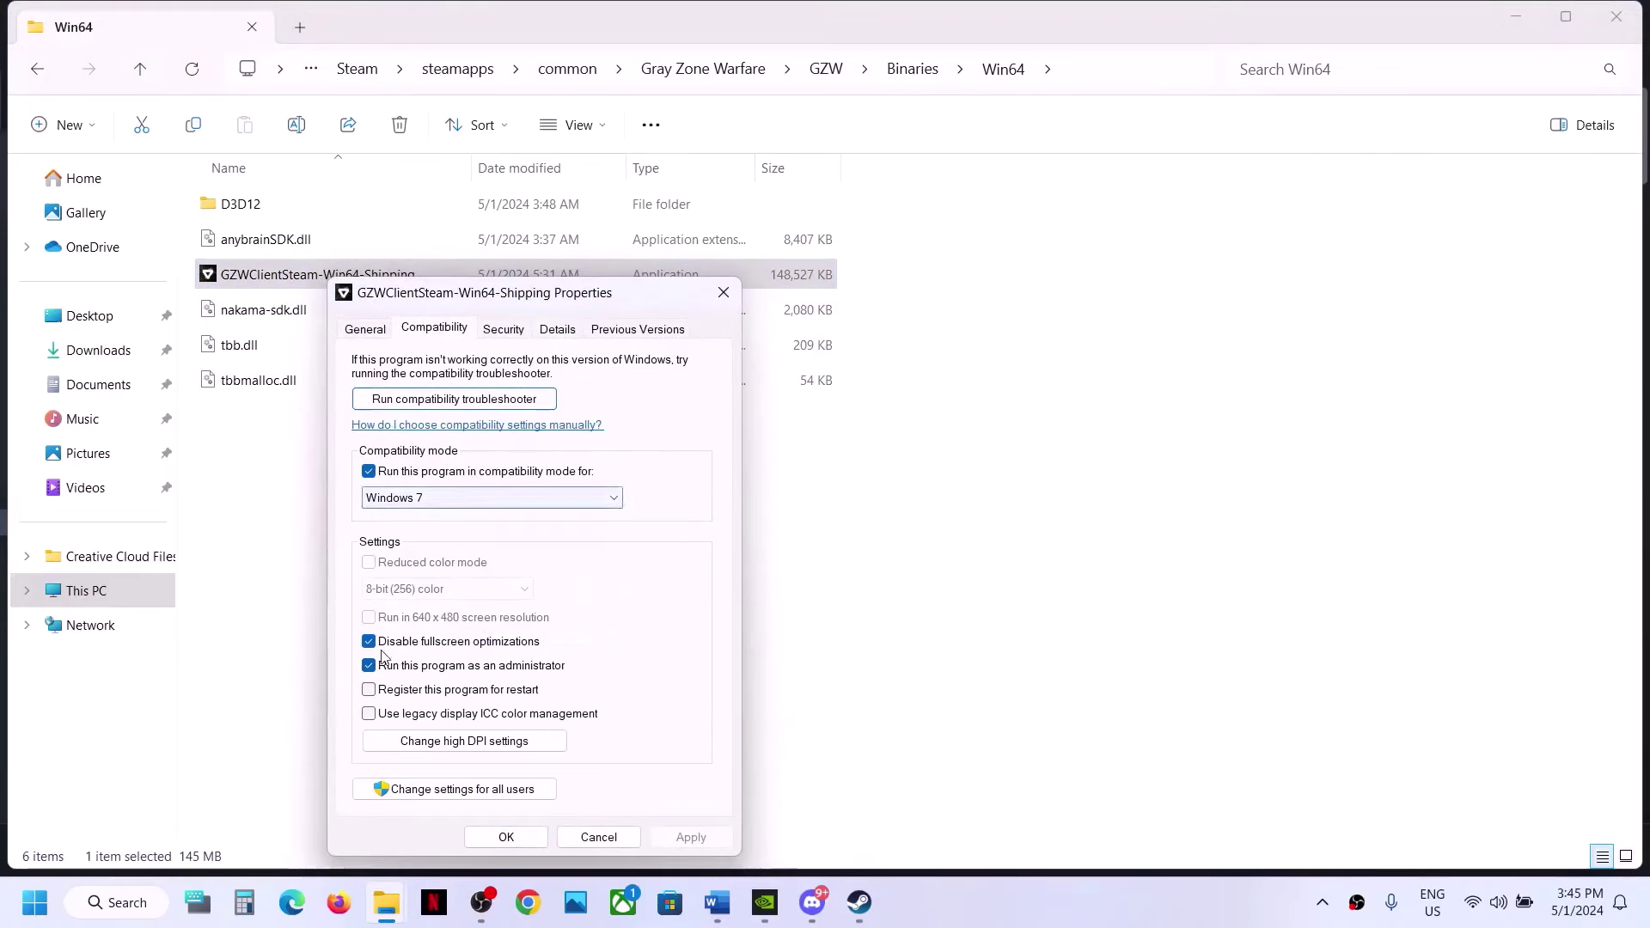
pyautogui.click(369, 471)
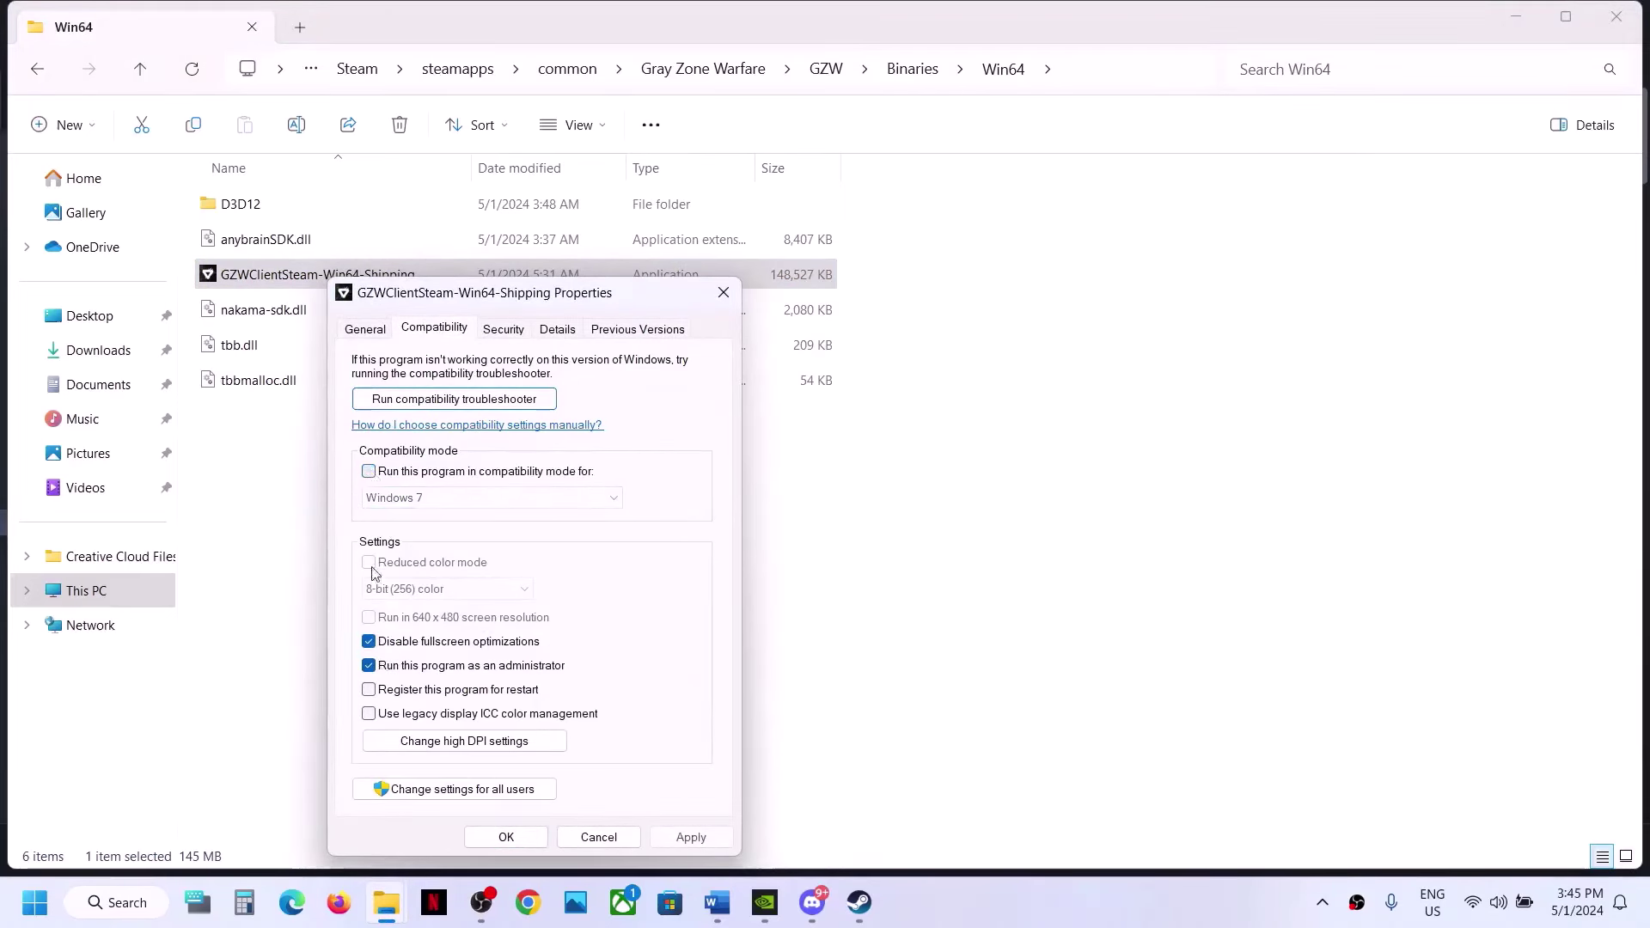
pyautogui.click(370, 667)
pyautogui.click(370, 669)
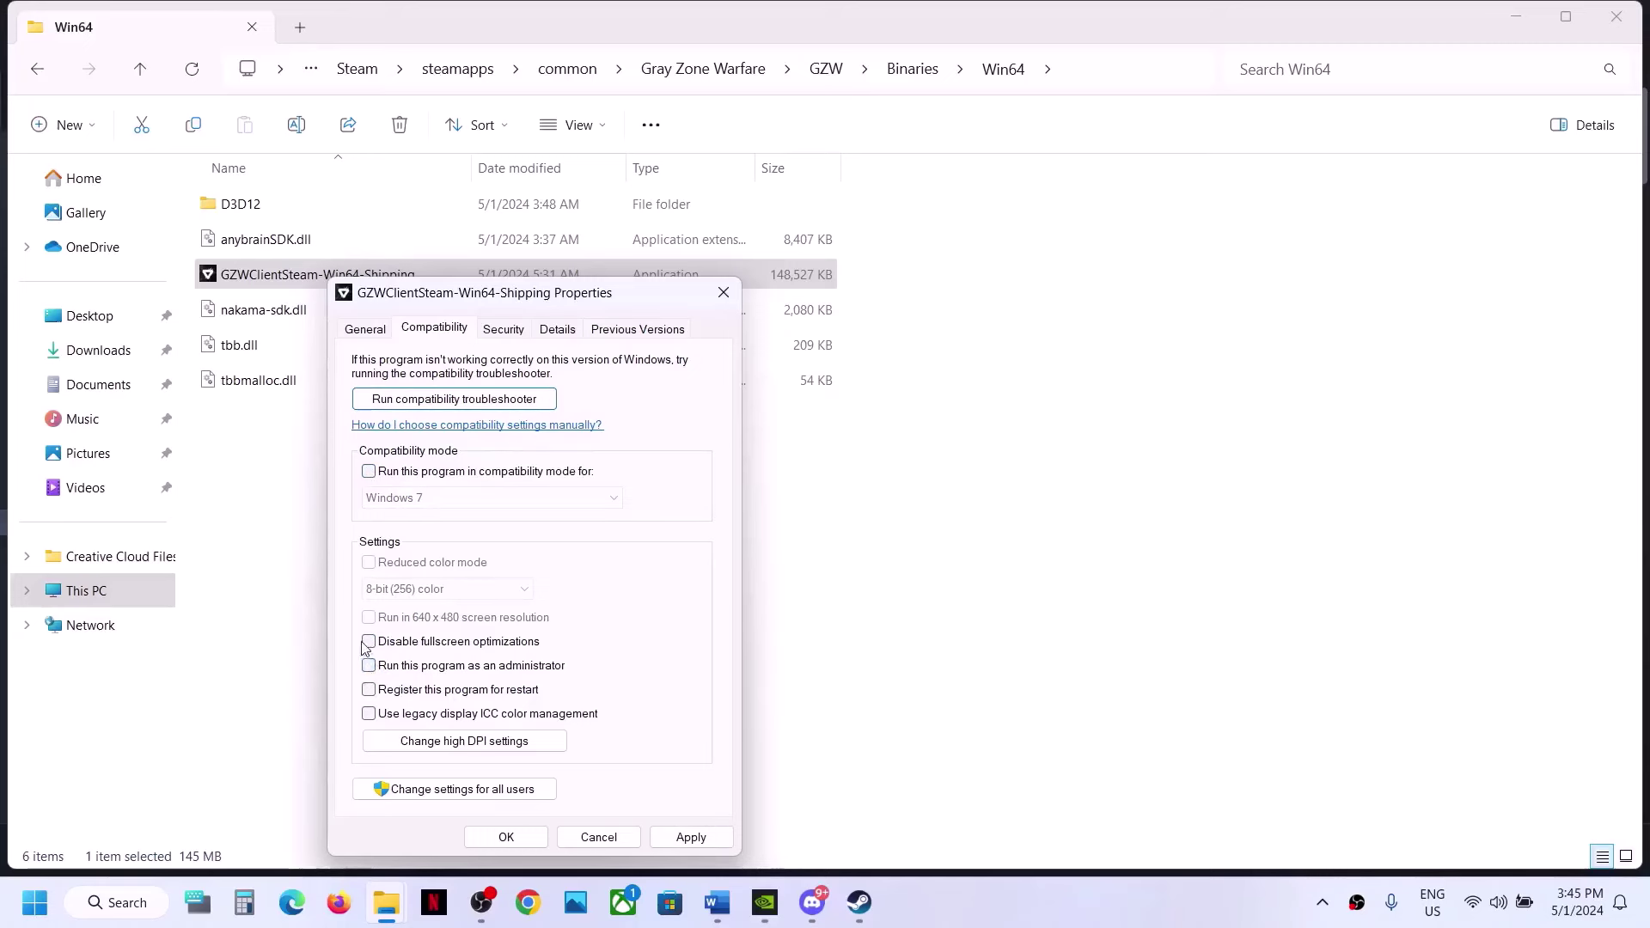
pyautogui.click(691, 838)
pyautogui.click(516, 840)
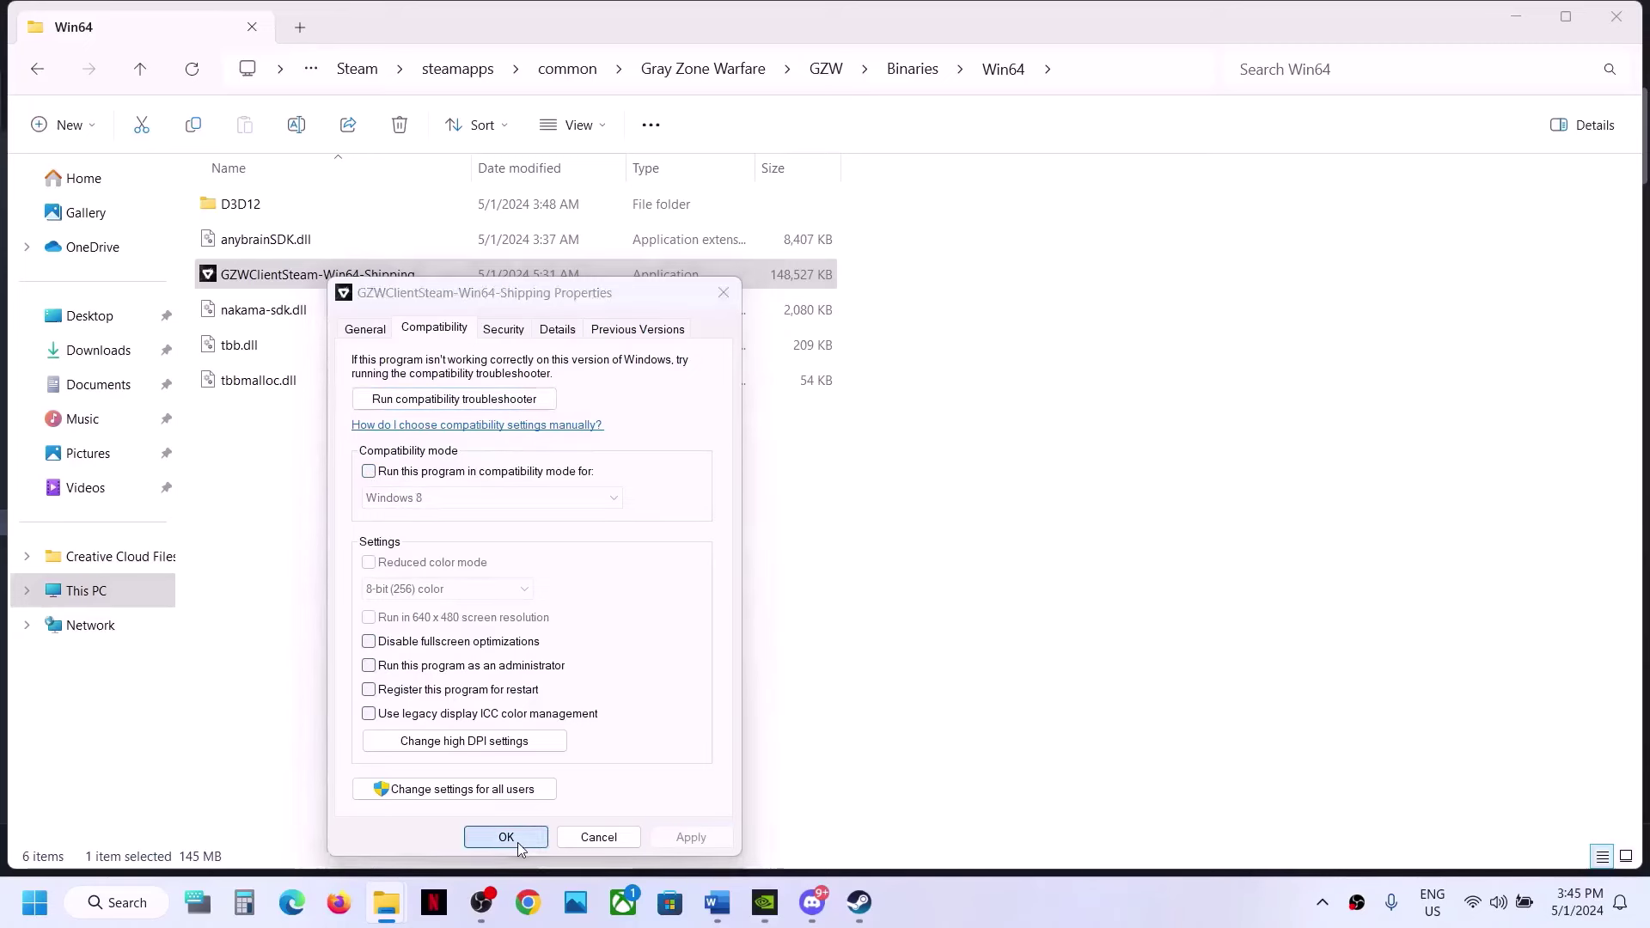
pyautogui.click(1617, 17)
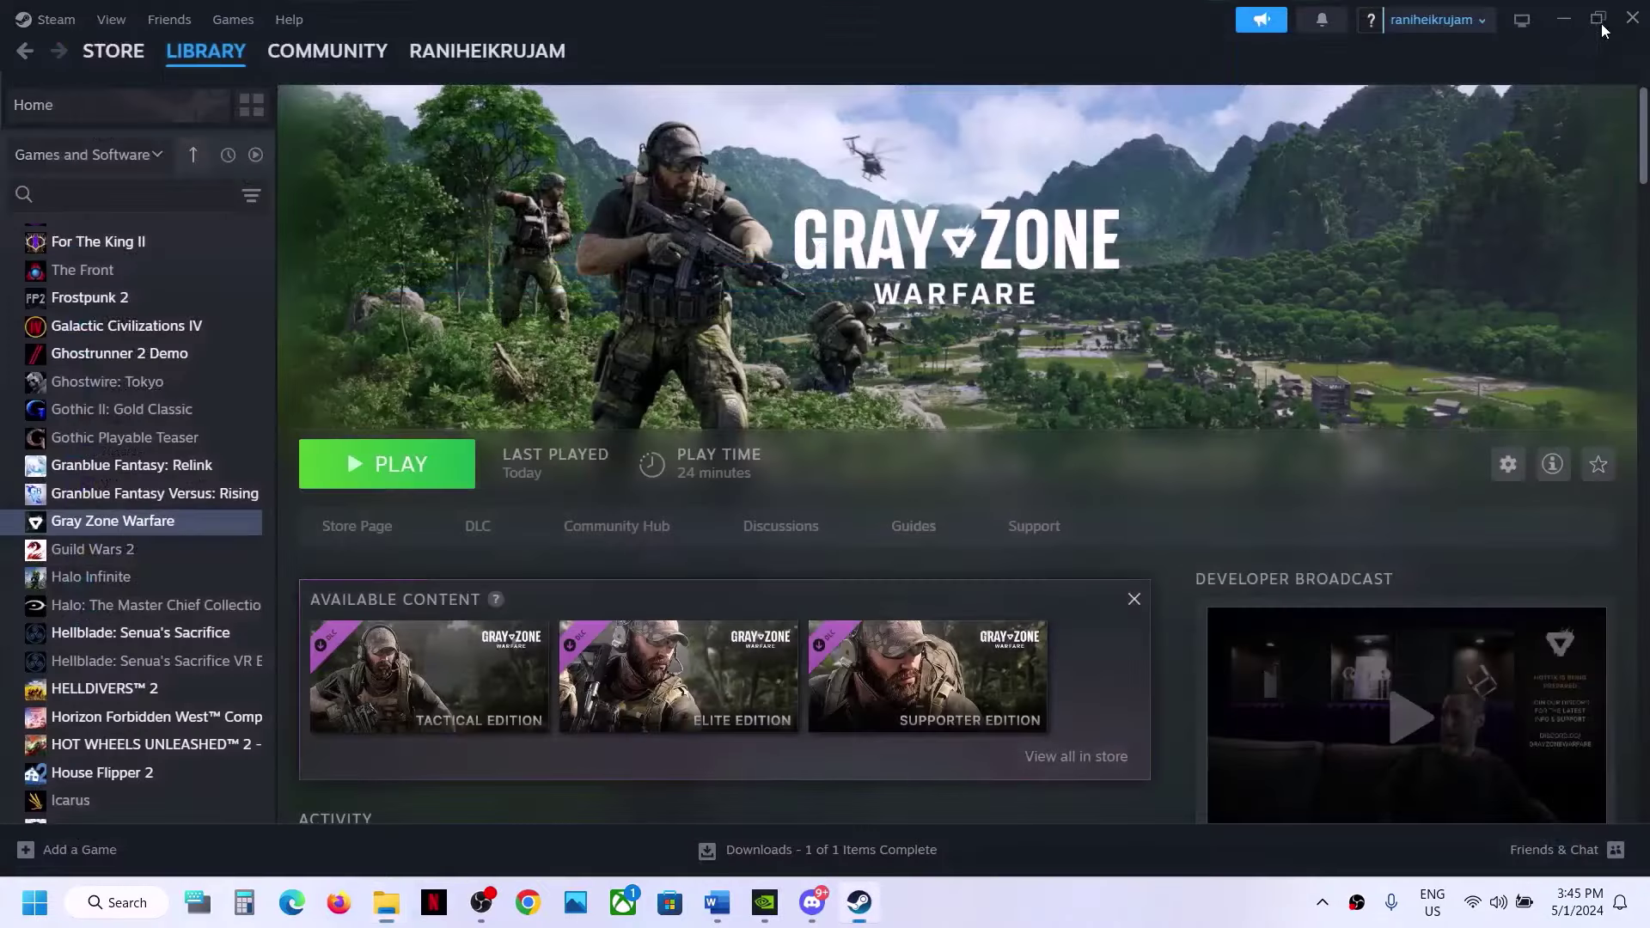
# - Switch to the Word document and read Step 5, highlighting the advice to update Windows 11 to version 23H2
pyautogui.click(713, 902)
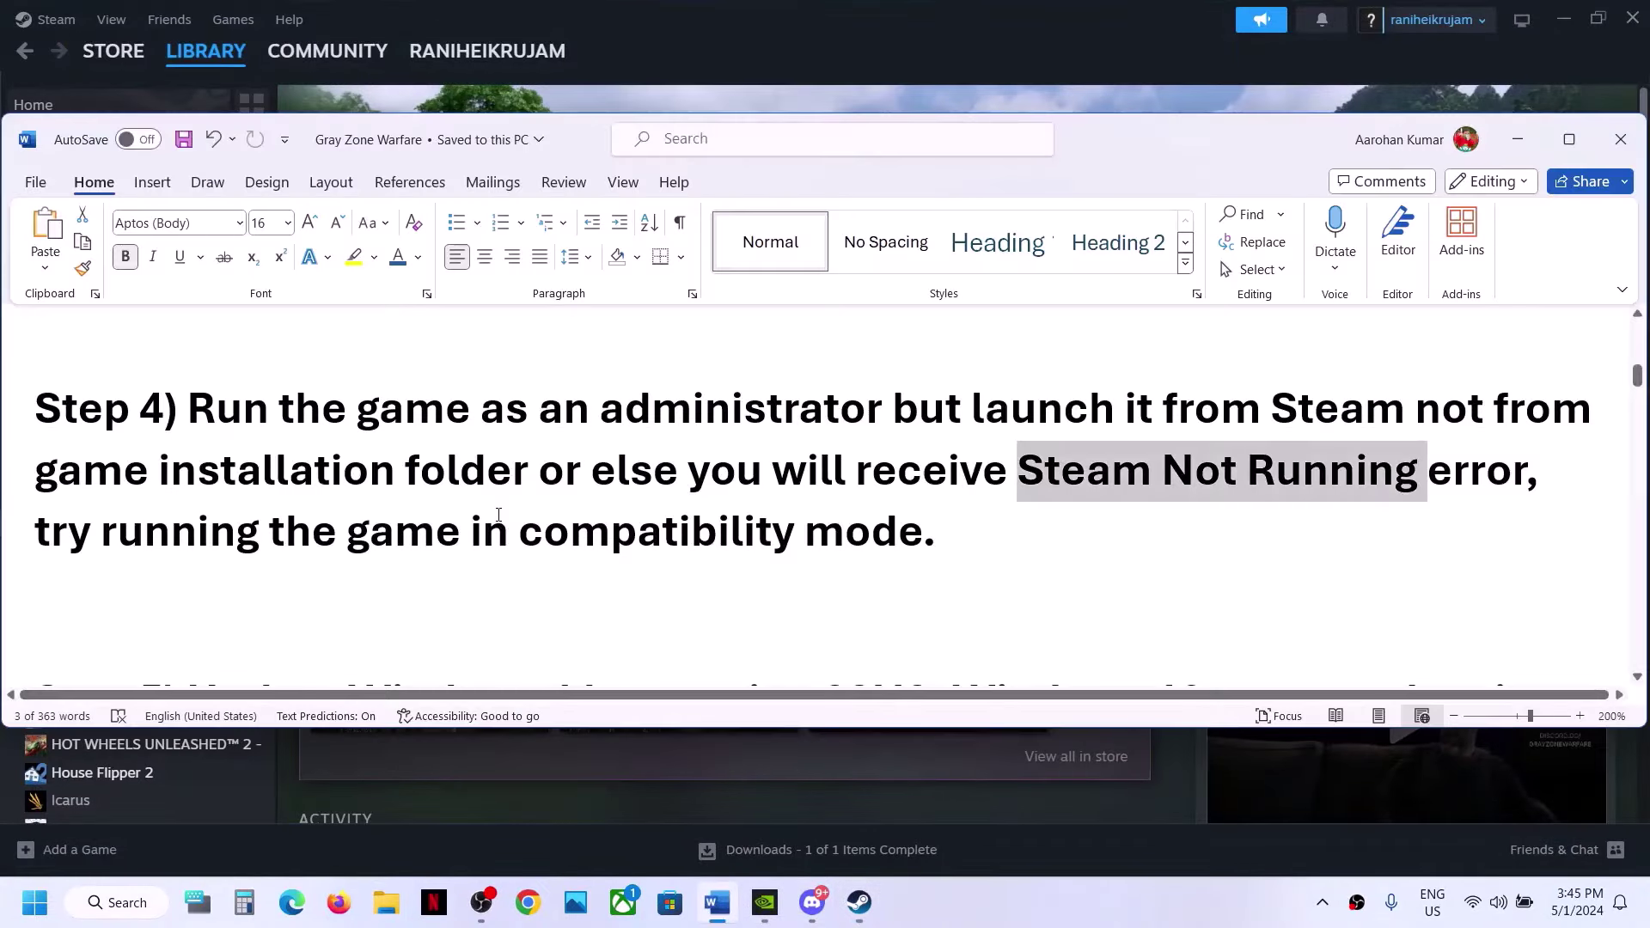
pyautogui.scroll(-3, 498, 515)
pyautogui.moveTo(197, 448); pyautogui.dragTo(877, 432)
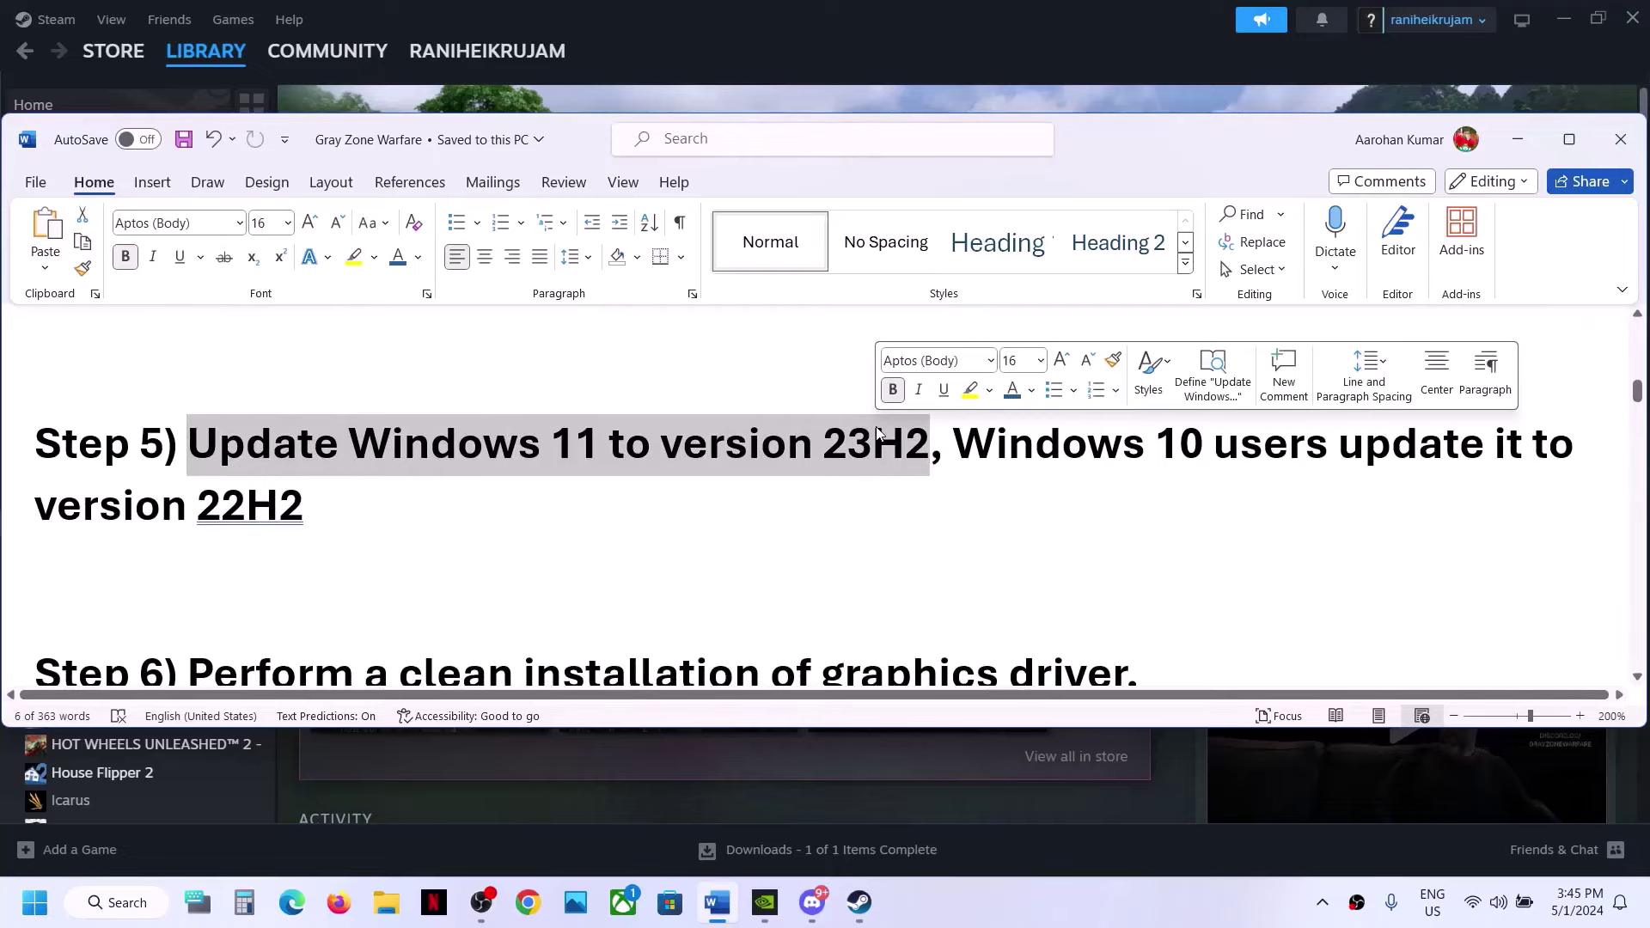
# - Open Windows Update in the Windows Settings and check for updates
pyautogui.press('super+i')
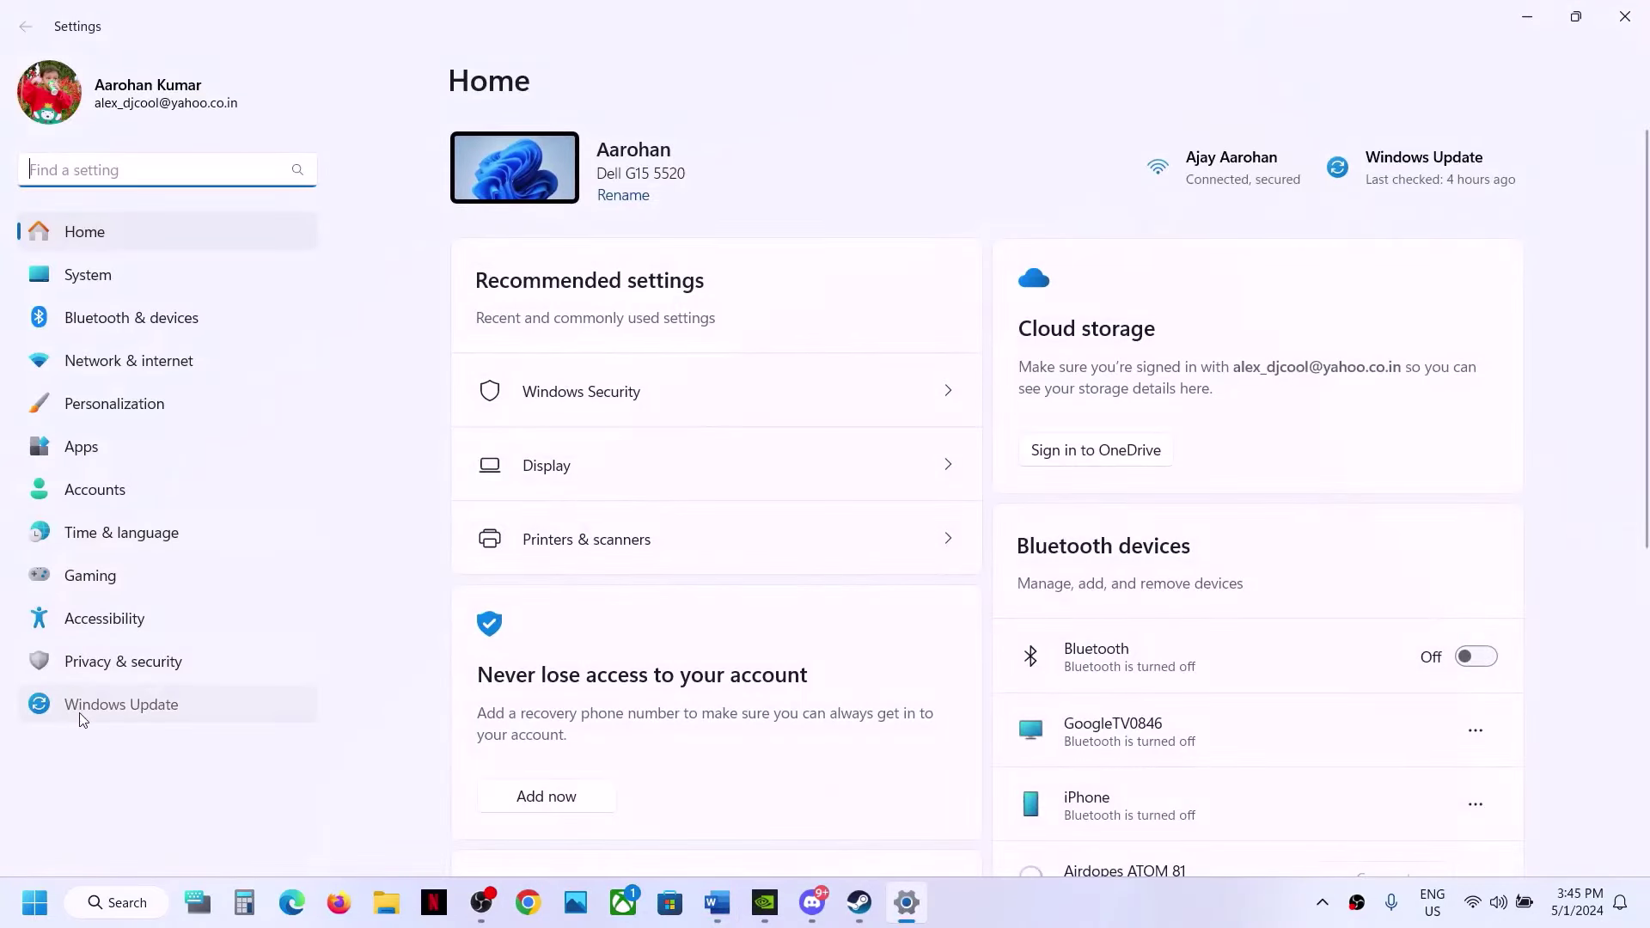
pyautogui.click(81, 715)
pyautogui.click(1418, 178)
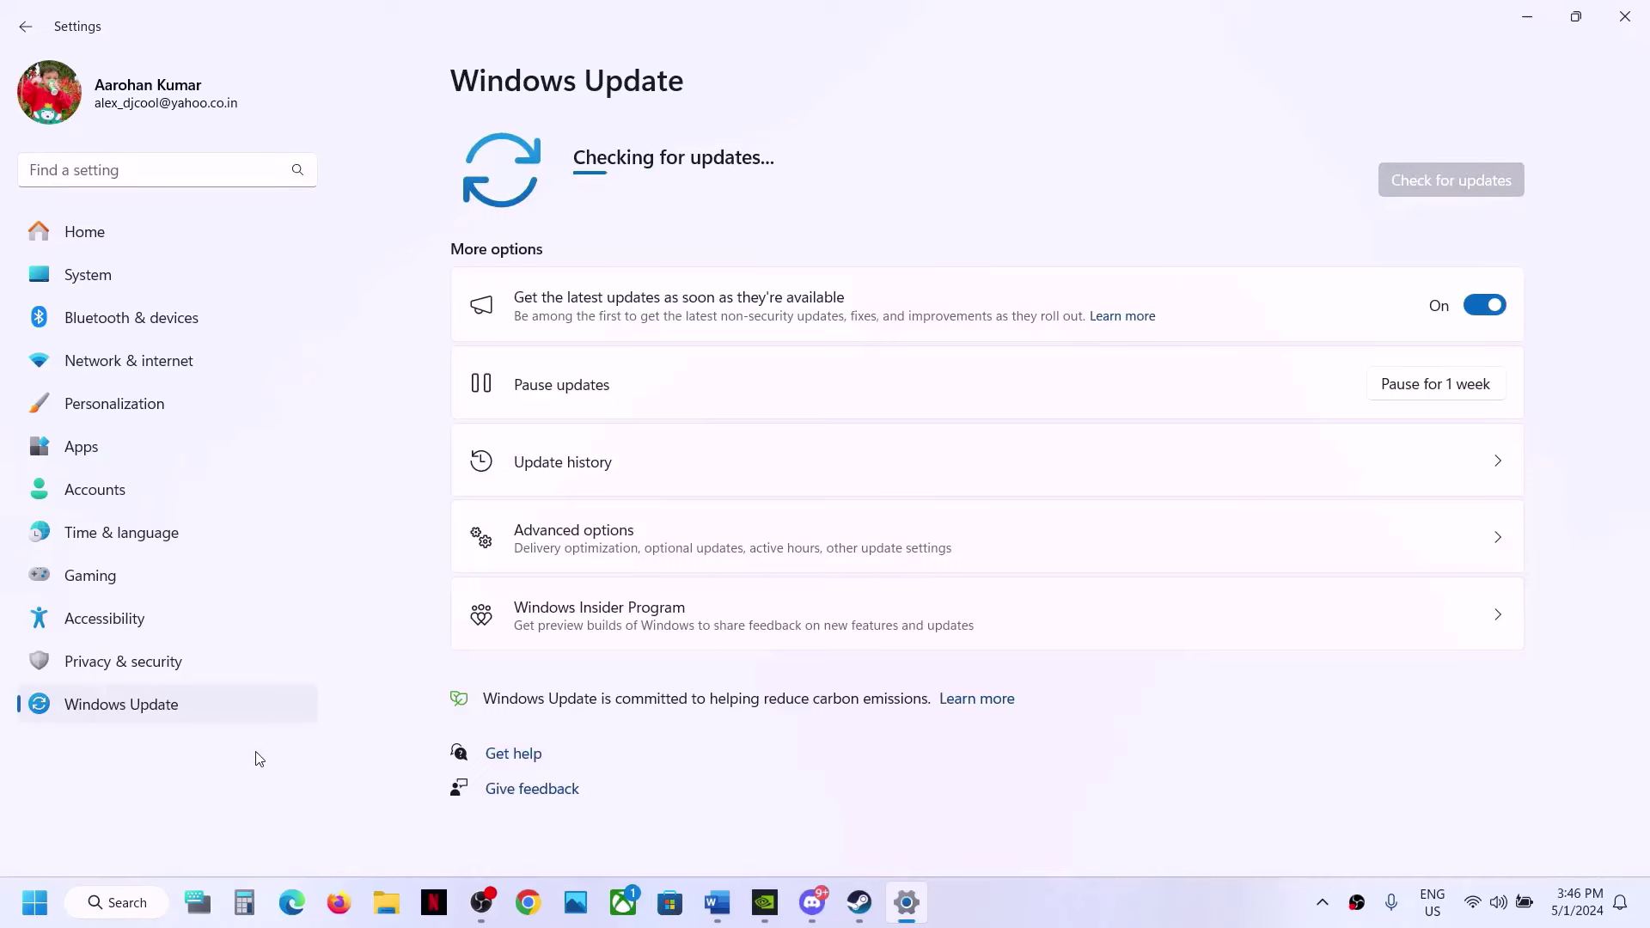
pyautogui.click(35, 902)
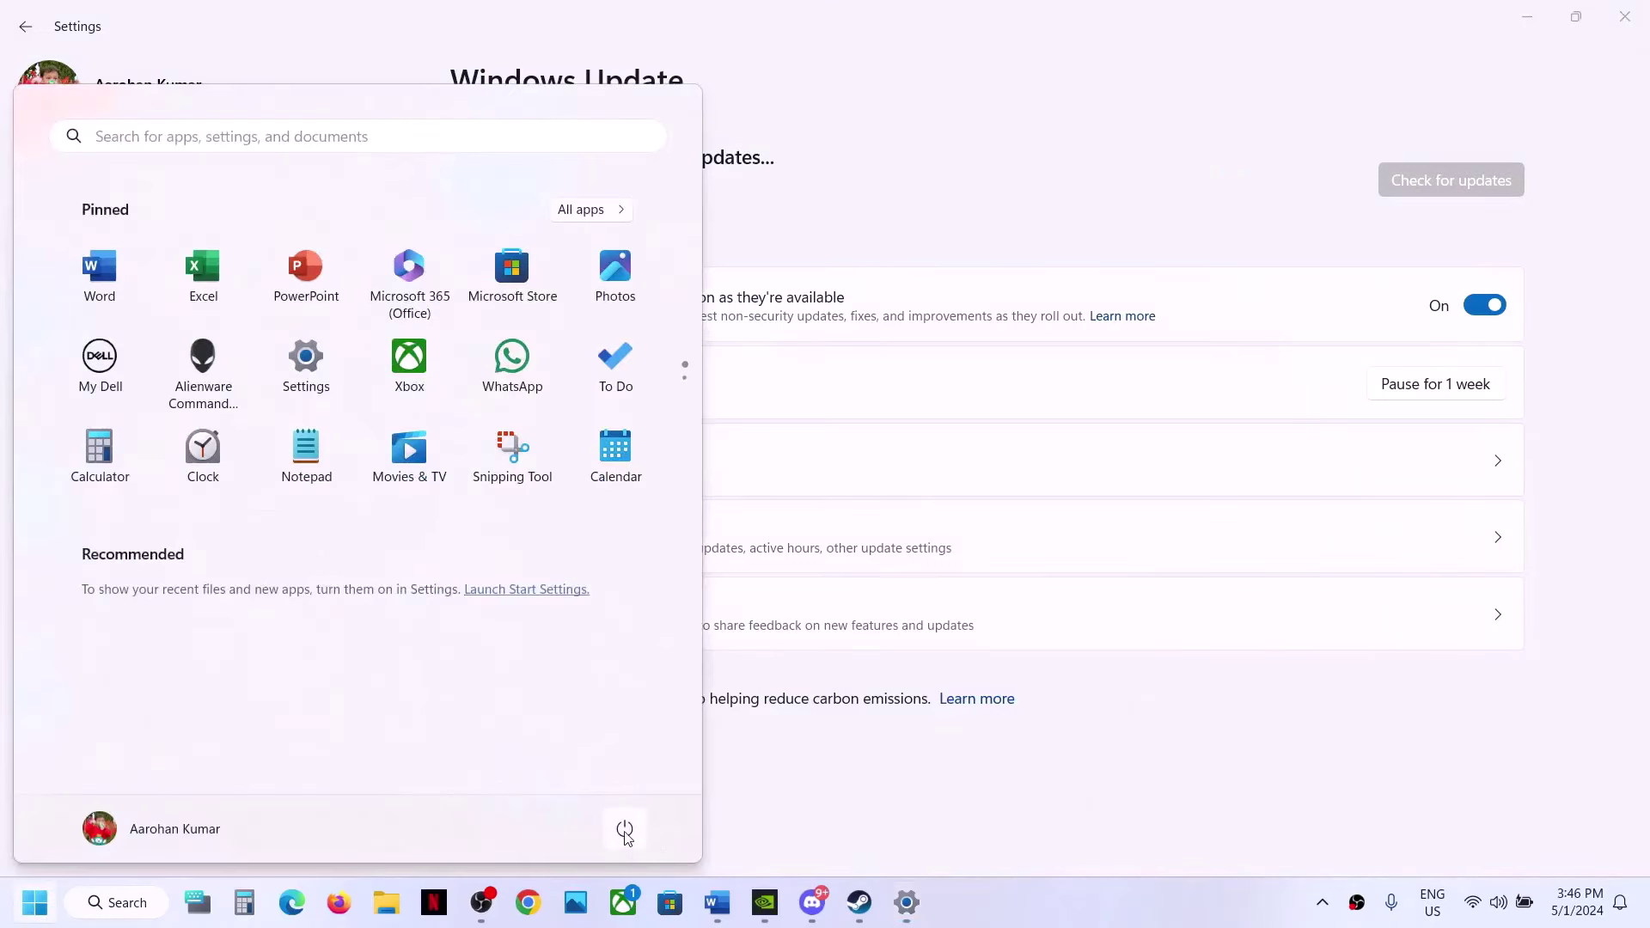
pyautogui.click(625, 830)
pyautogui.press('Escape')
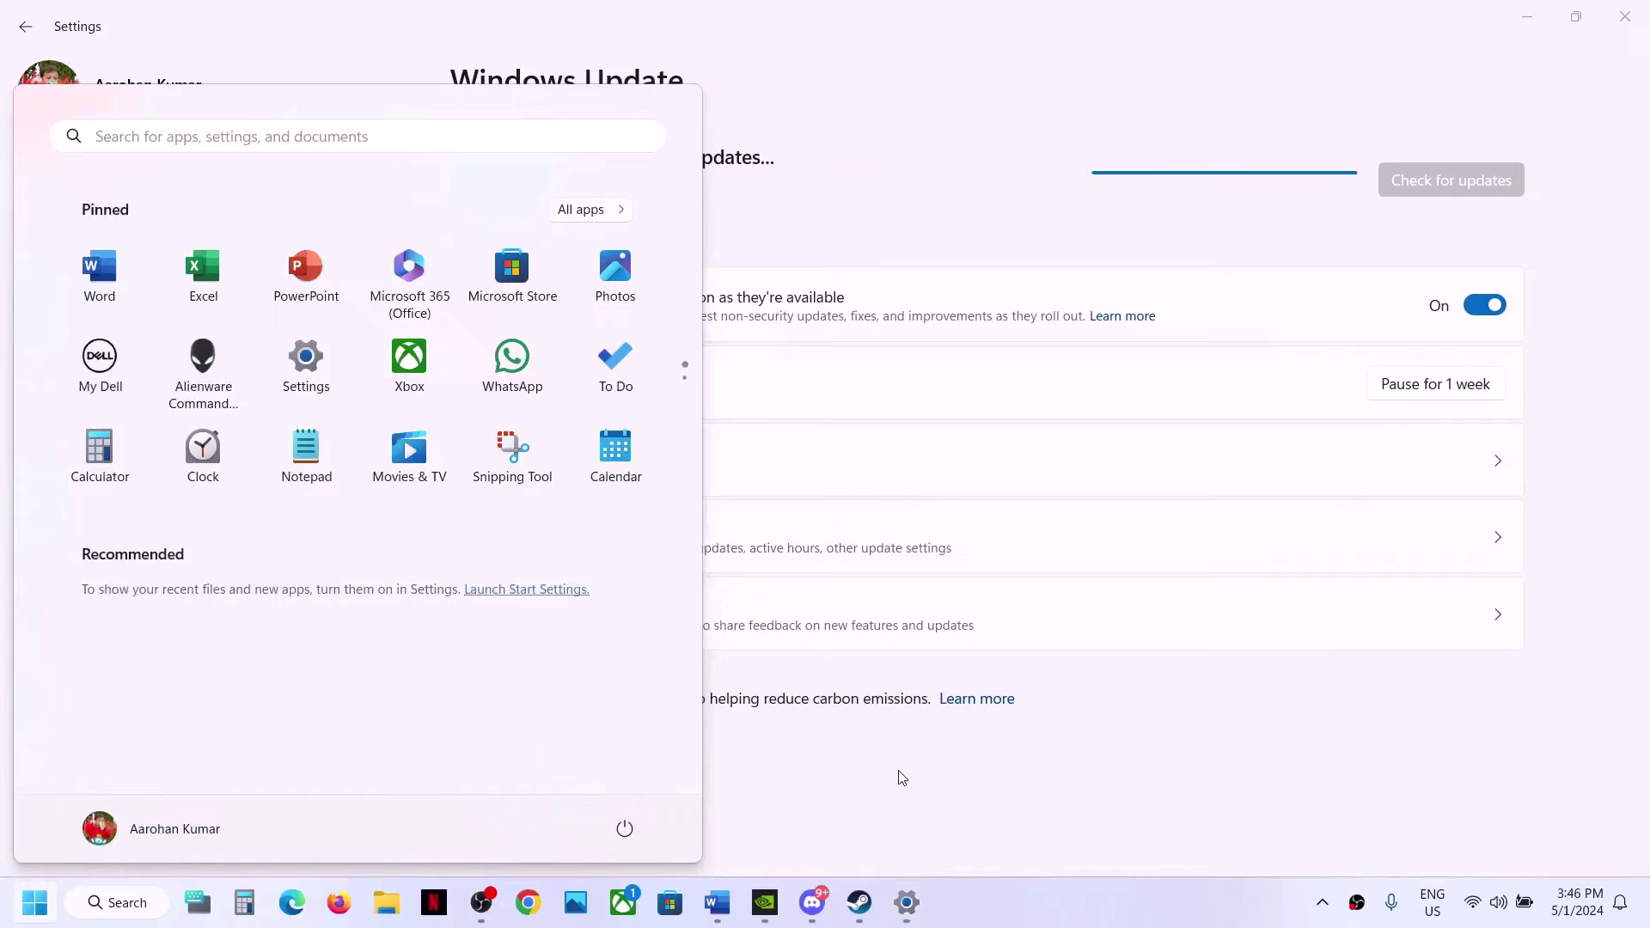
pyautogui.click(823, 765)
# - Run winver to check the installed Windows version, and close the About Windows window
pyautogui.click(140, 909)
pyautogui.write('win')
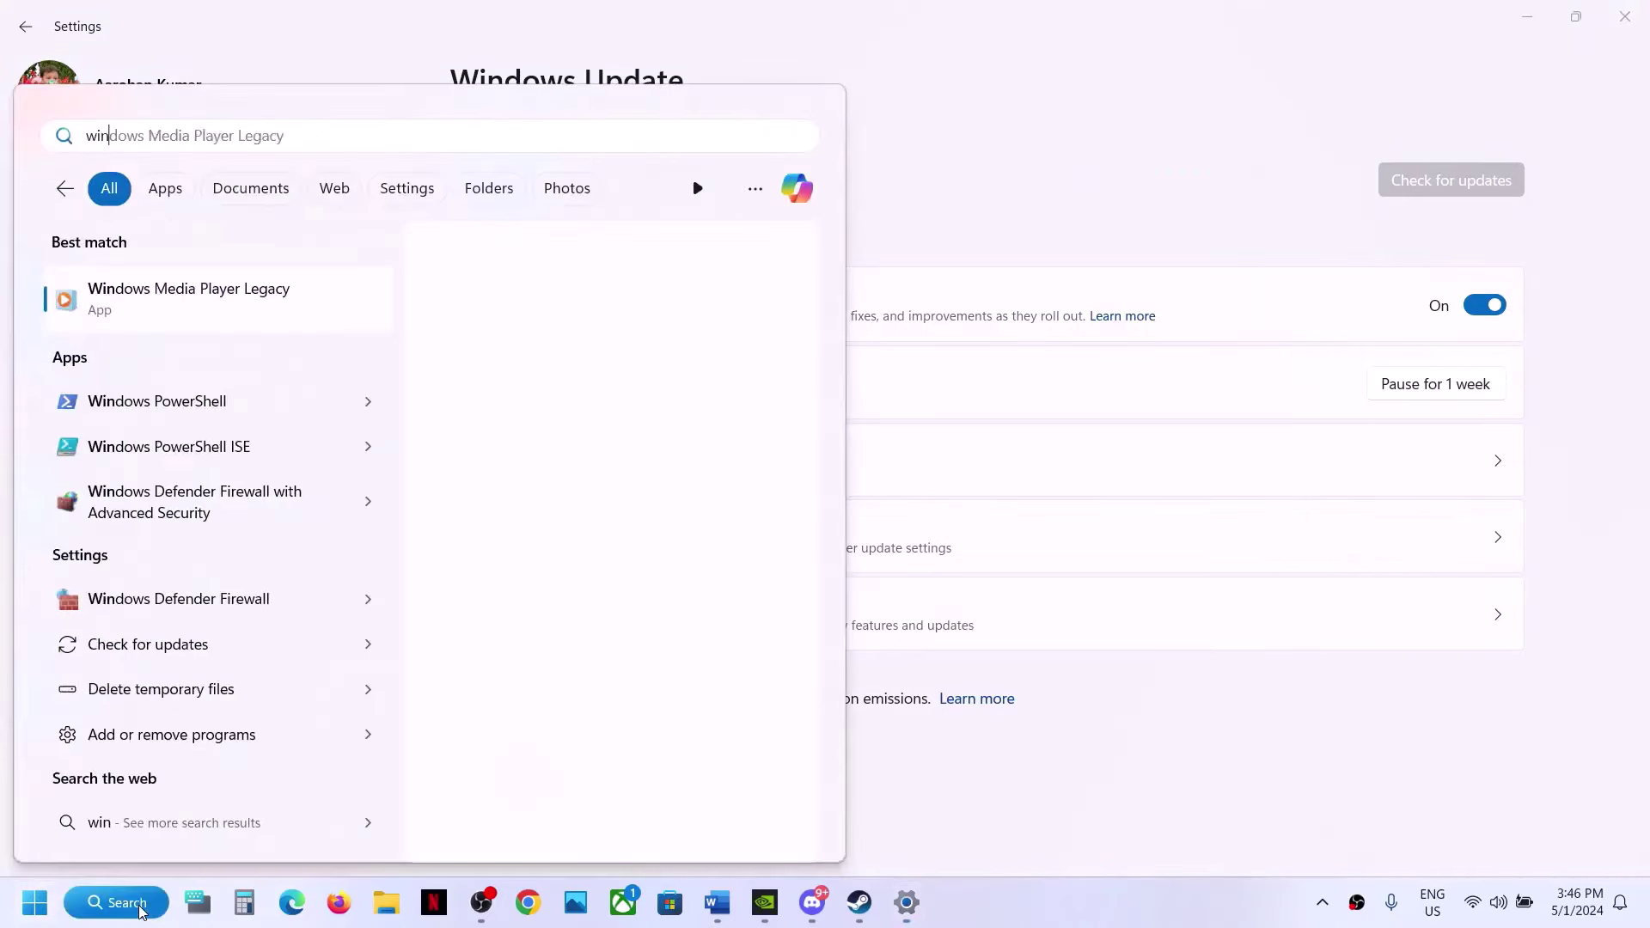
pyautogui.write('ver')
pyautogui.press('Return')
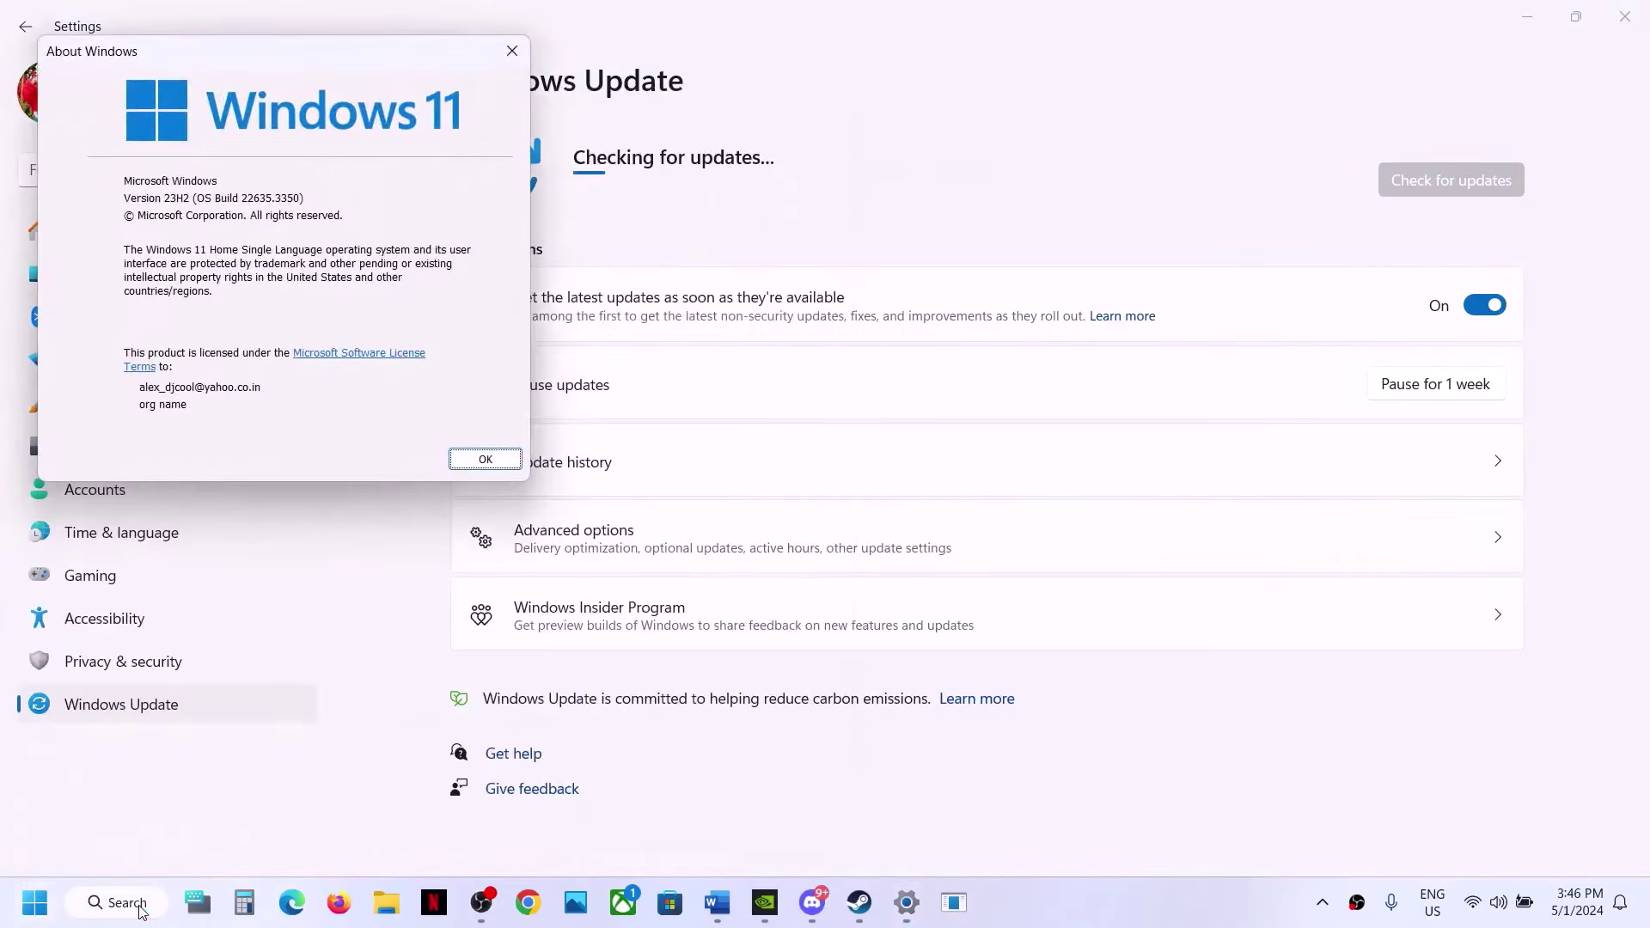
pyautogui.moveTo(398, 50); pyautogui.dragTo(775, 333)
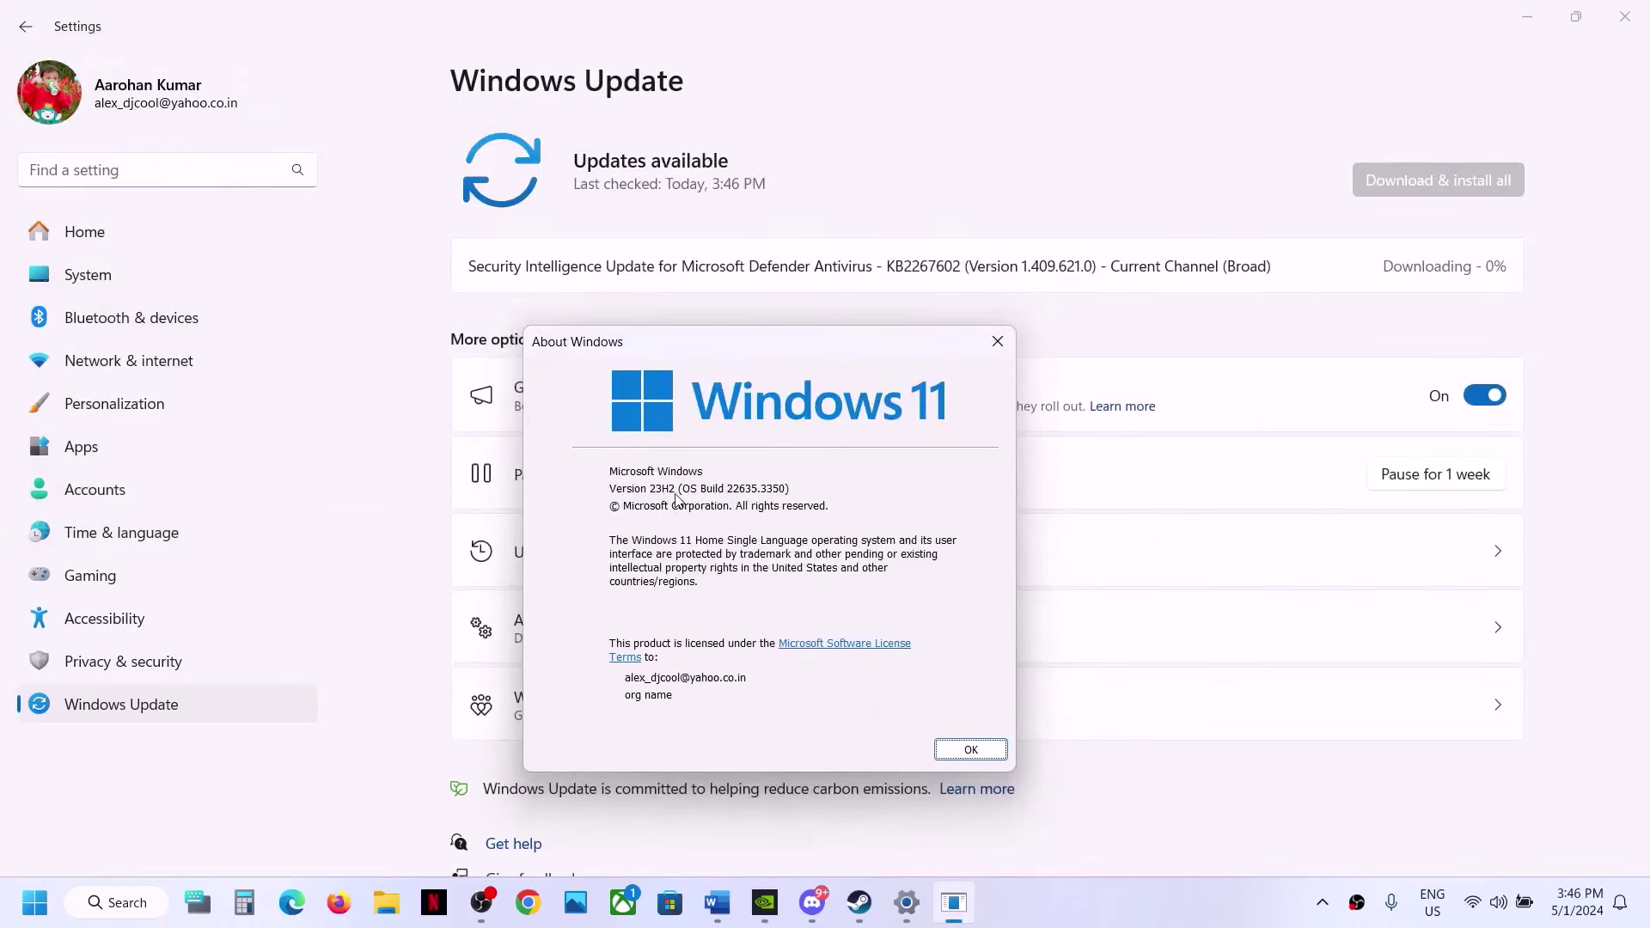
pyautogui.click(998, 341)
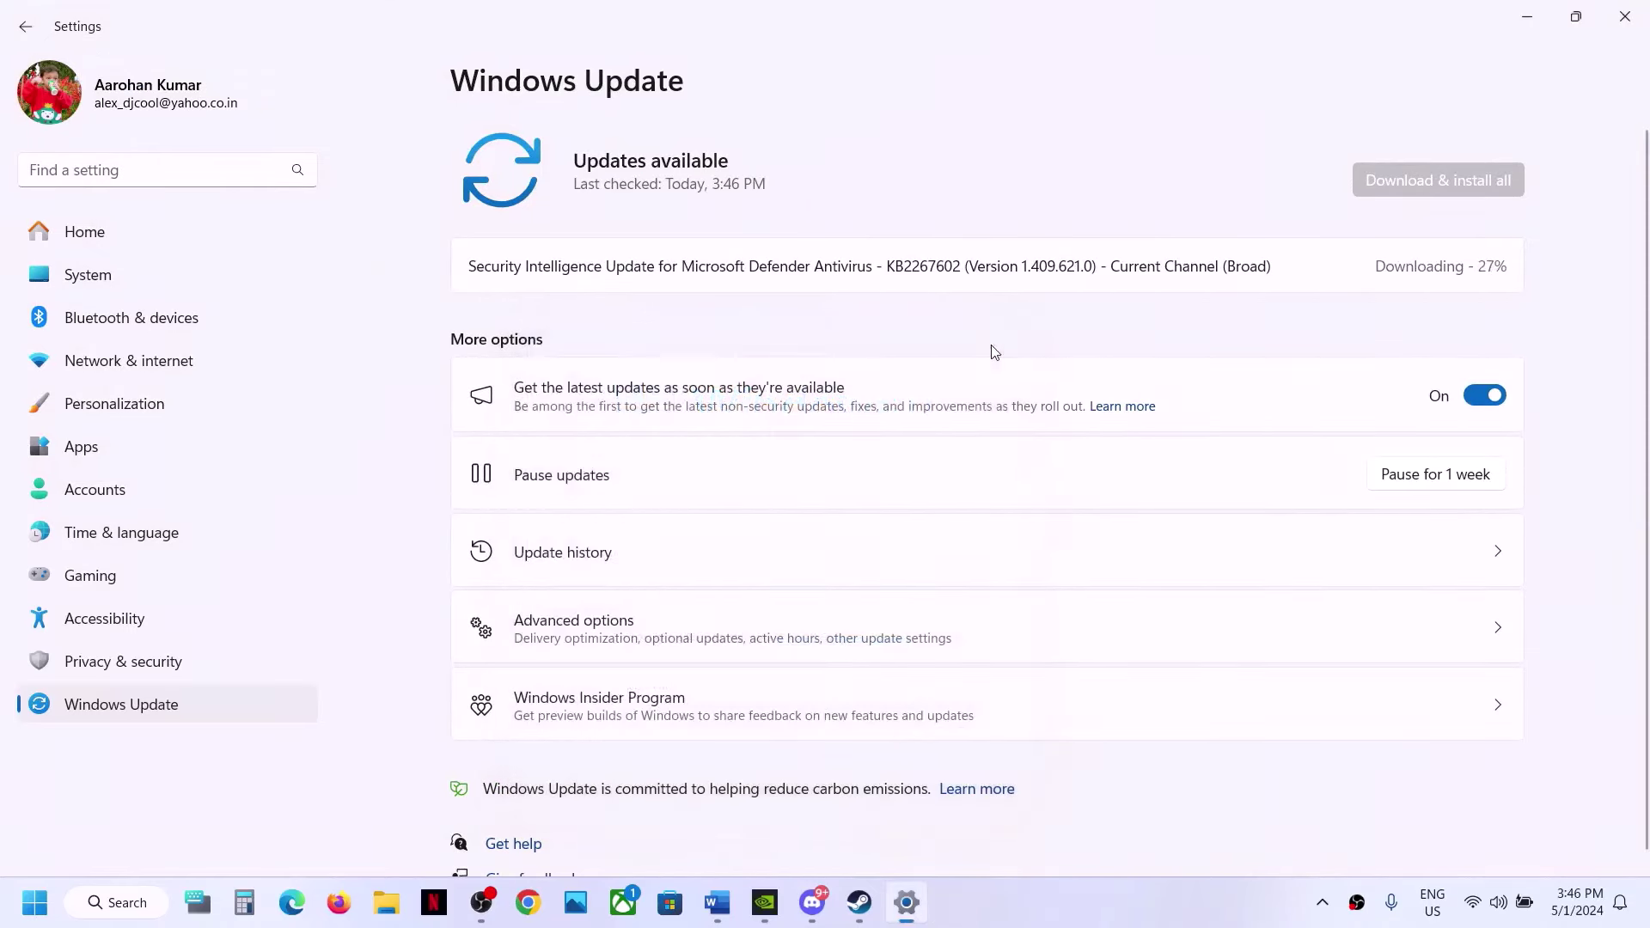
# - Switch to the Word document and highlight Step 5's advice for Windows 10 users to update to version 22H2
pyautogui.click(717, 902)
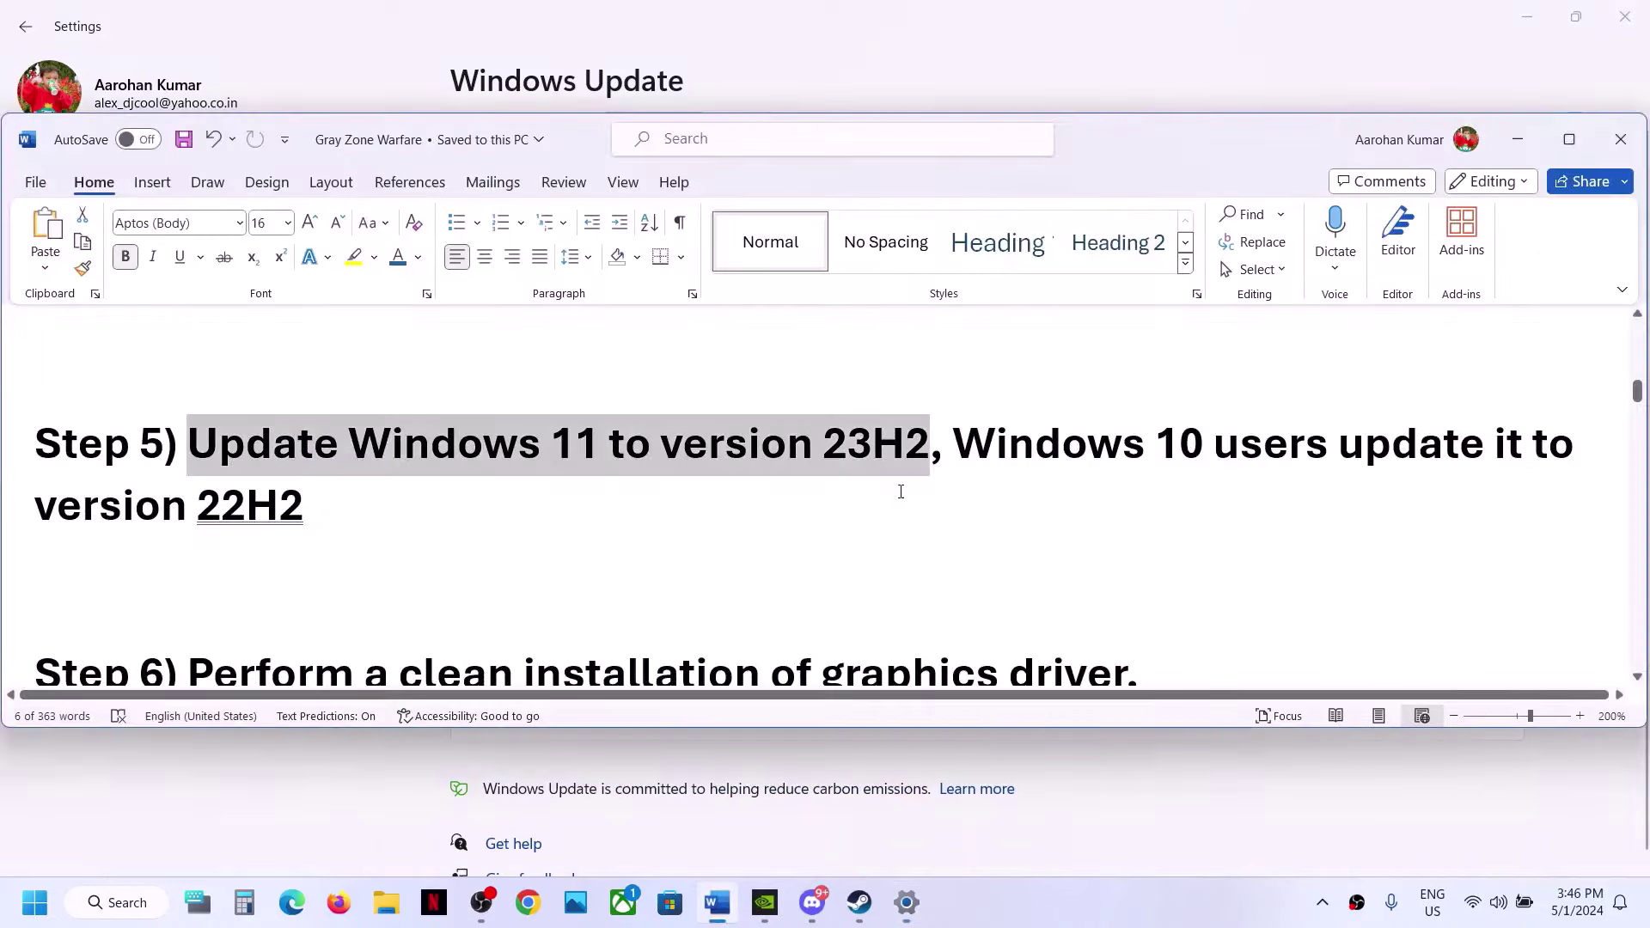
pyautogui.moveTo(958, 442); pyautogui.dragTo(276, 516)
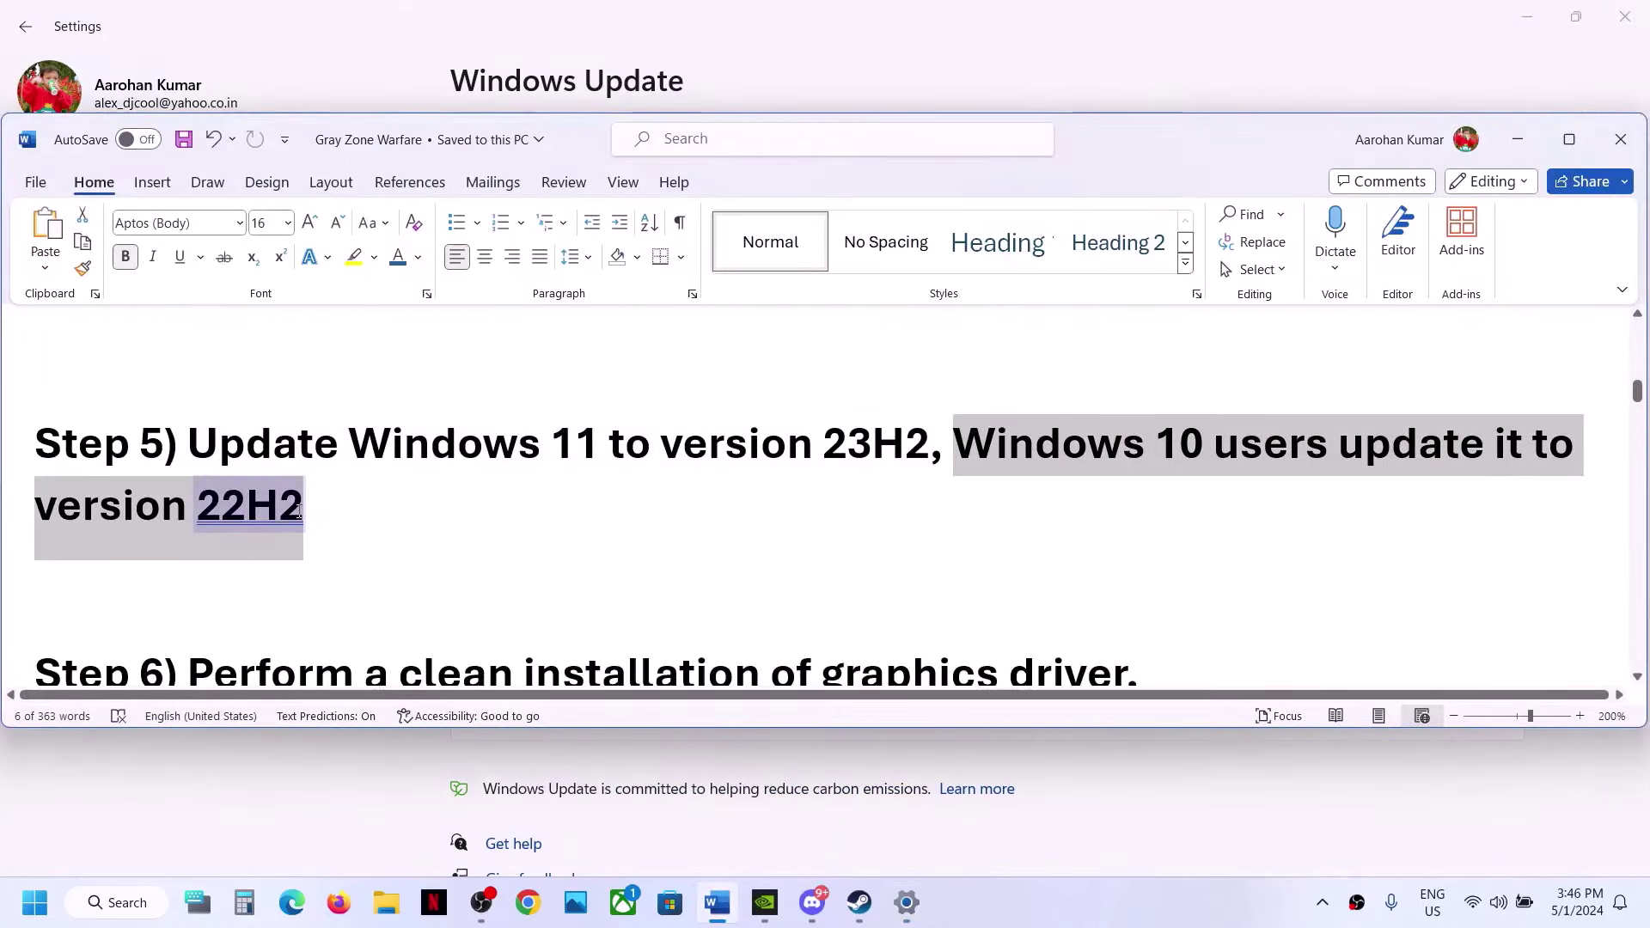
pyautogui.click(298, 511)
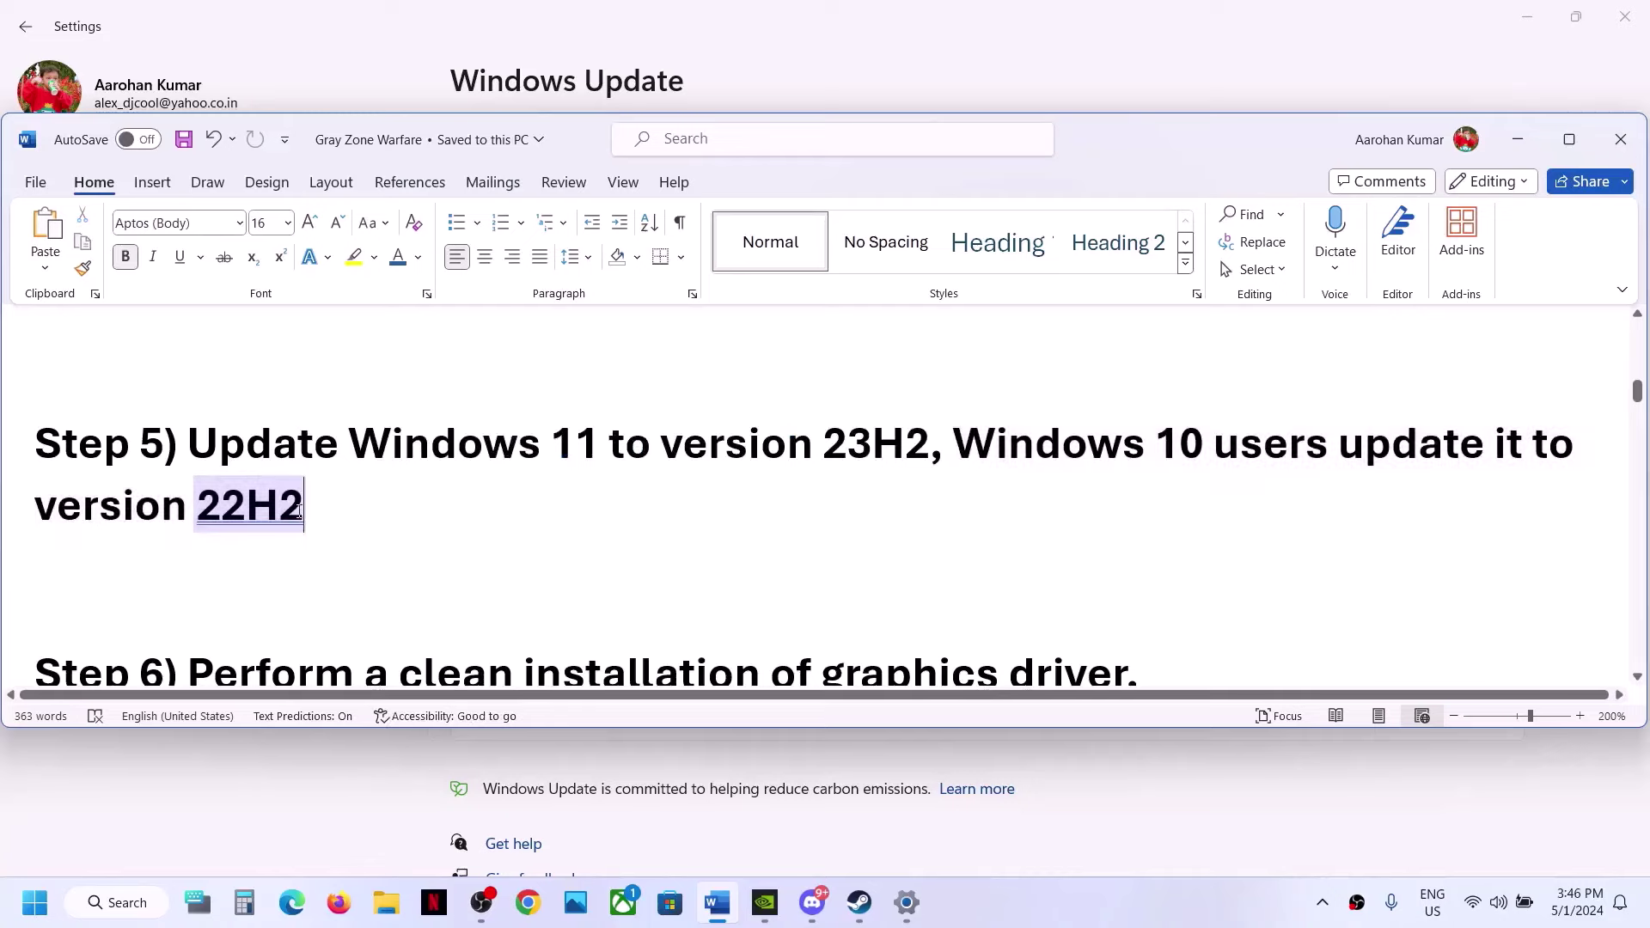
# - Read Step 6 on performing a clean graphics driver installation, highlighting its heading and the NVIDIA and AMD download links
pyautogui.scroll(-3, 299, 511)
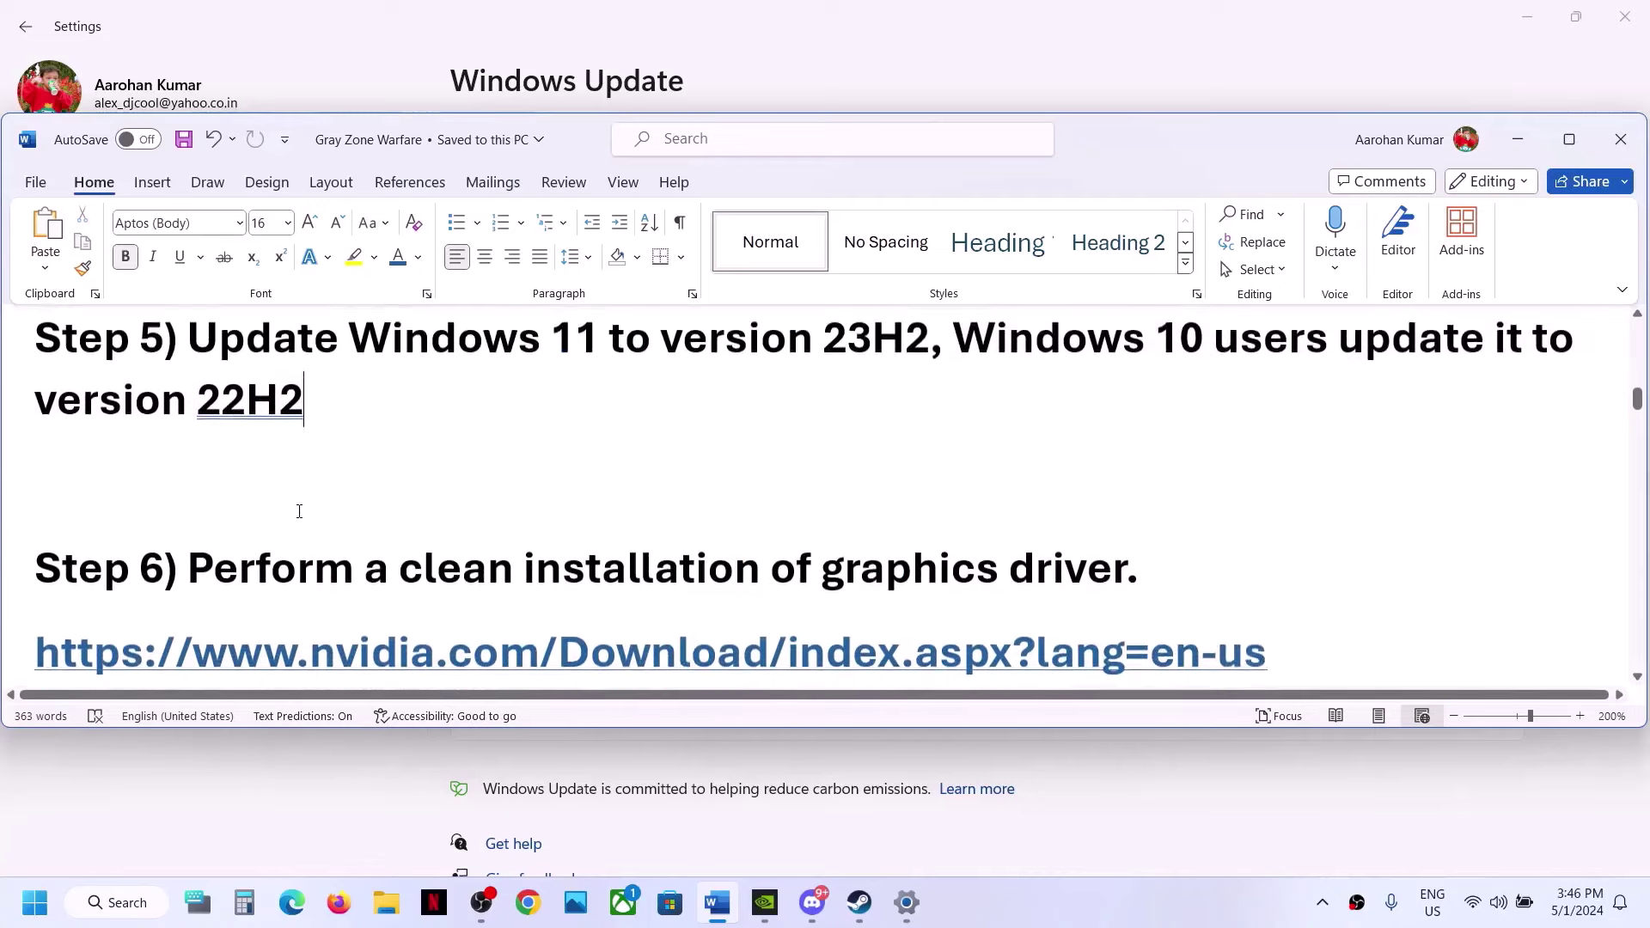
pyautogui.moveTo(215, 440); pyautogui.dragTo(1203, 465)
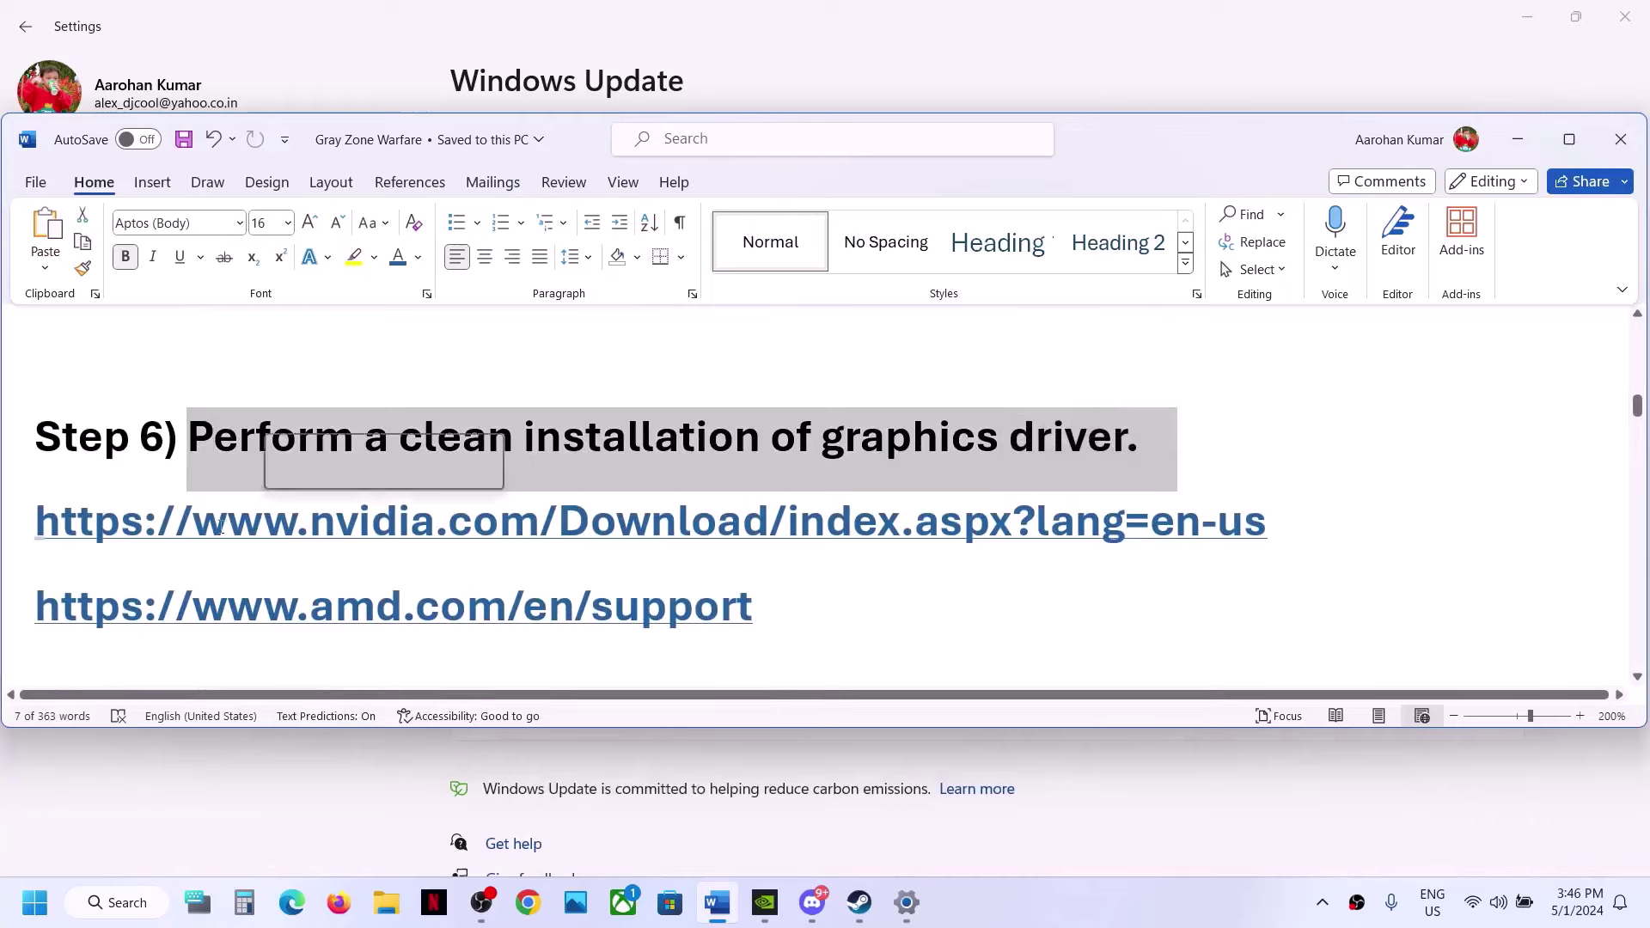
pyautogui.moveTo(36, 515); pyautogui.dragTo(812, 597)
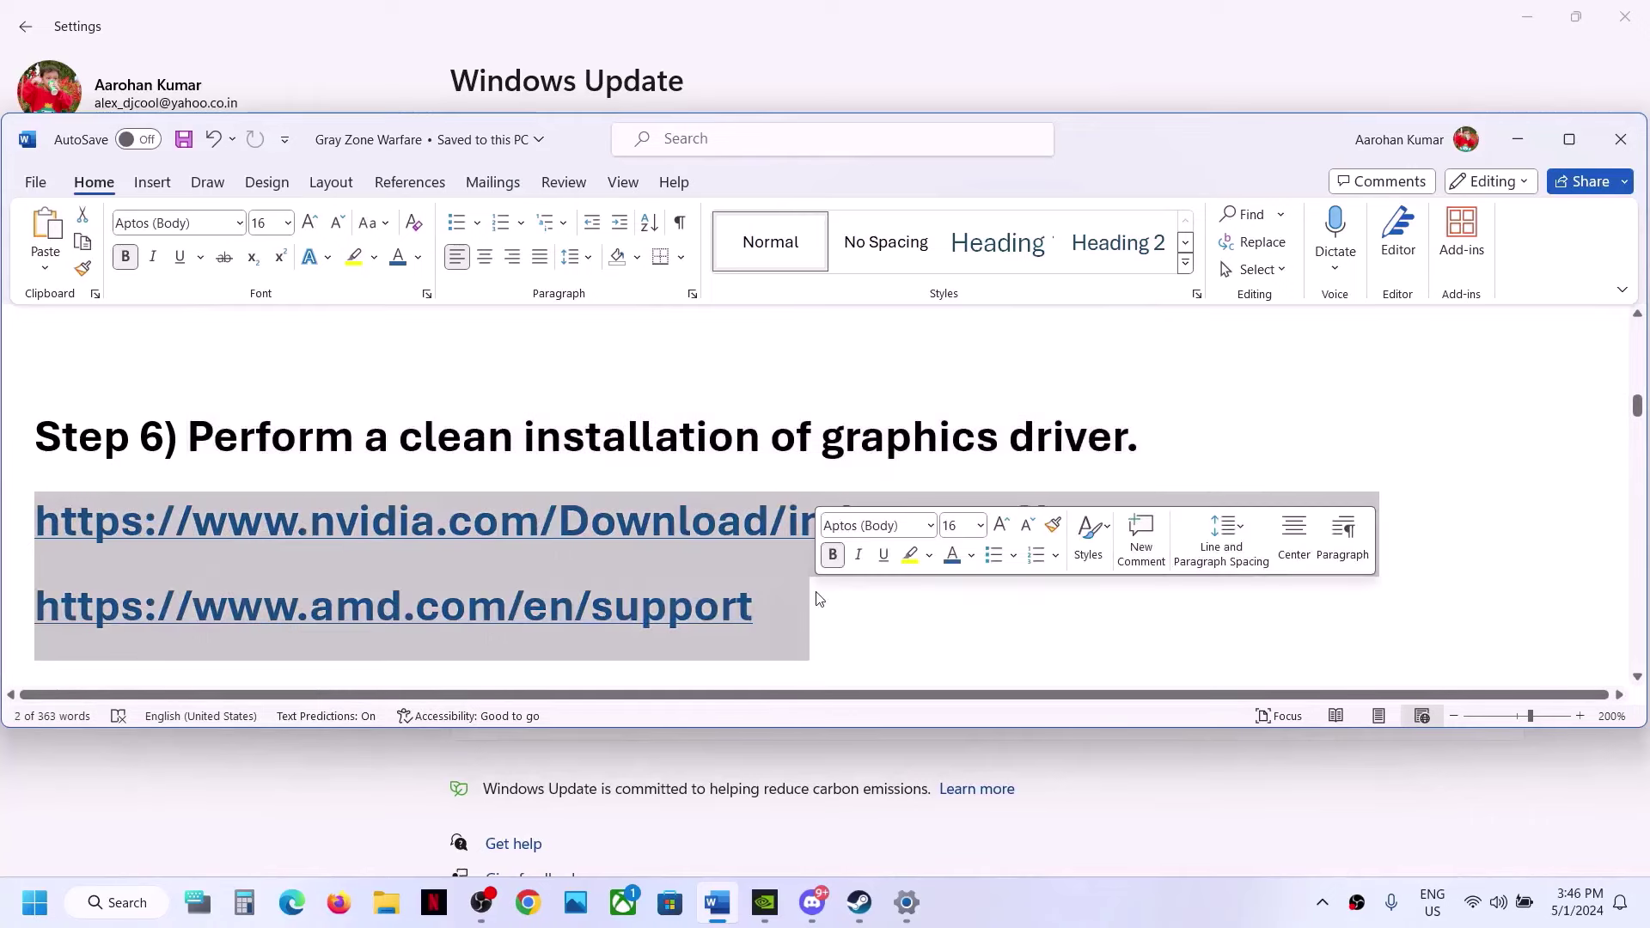
pyautogui.click(413, 525)
pyautogui.moveTo(228, 606); pyautogui.dragTo(612, 621)
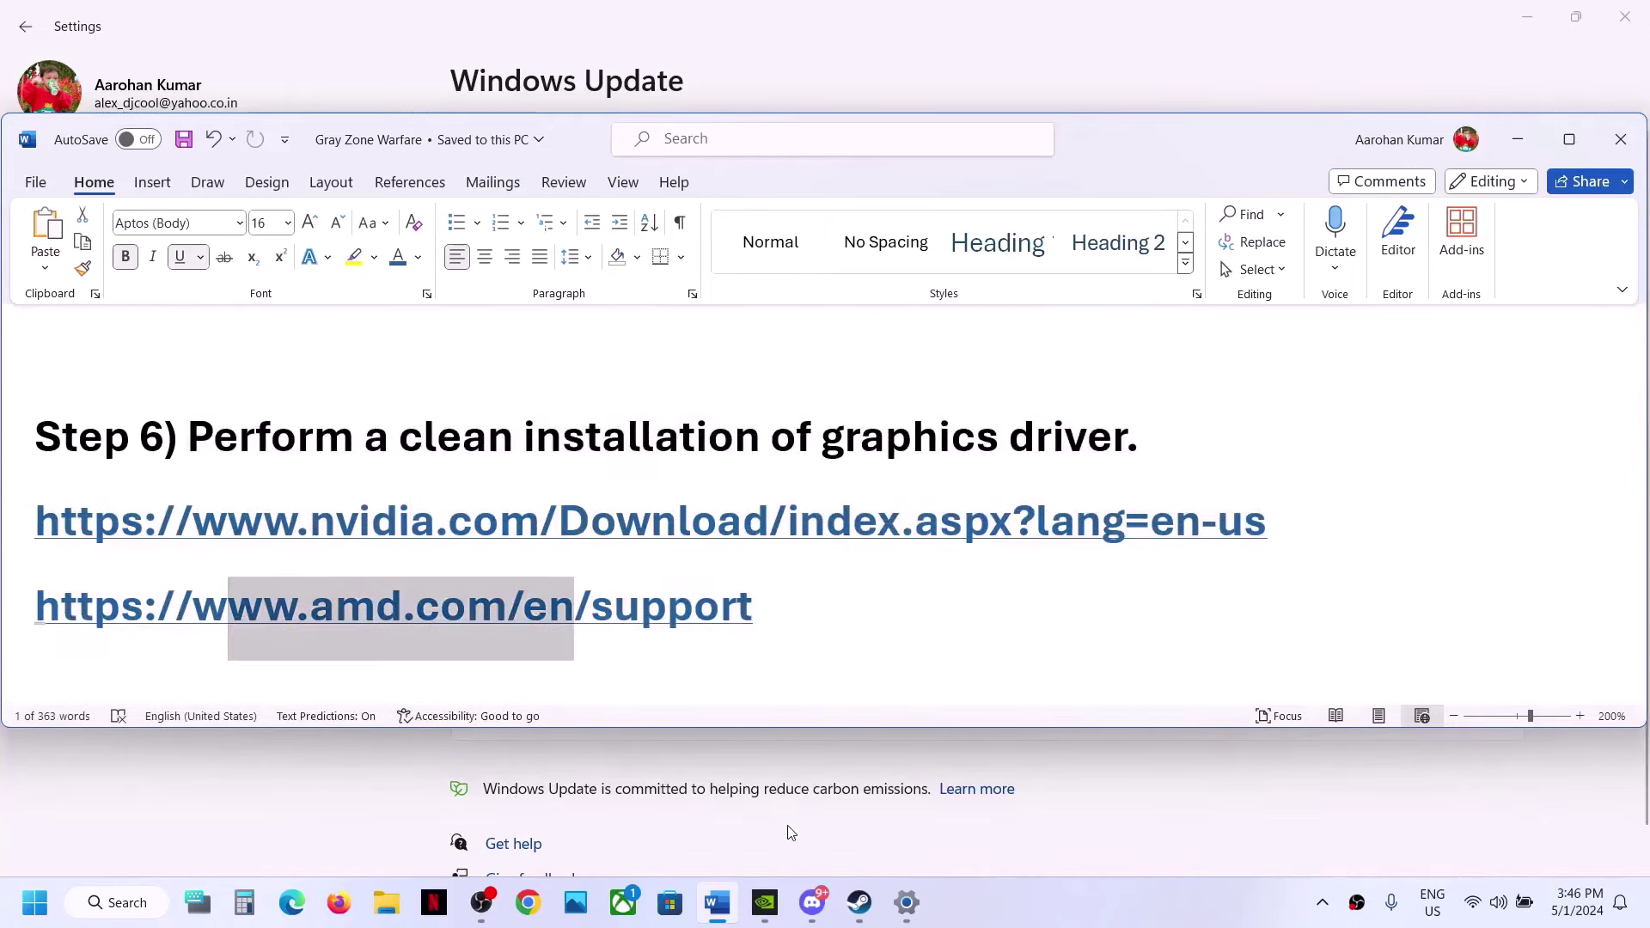
# - On NVIDIA's driver download page in Chrome, select GeForce, GeForce RTX 30 Series (Notebooks), GeForce RTX 3050 Laptop GPU and Windows 11
pyautogui.click(1059, 919)
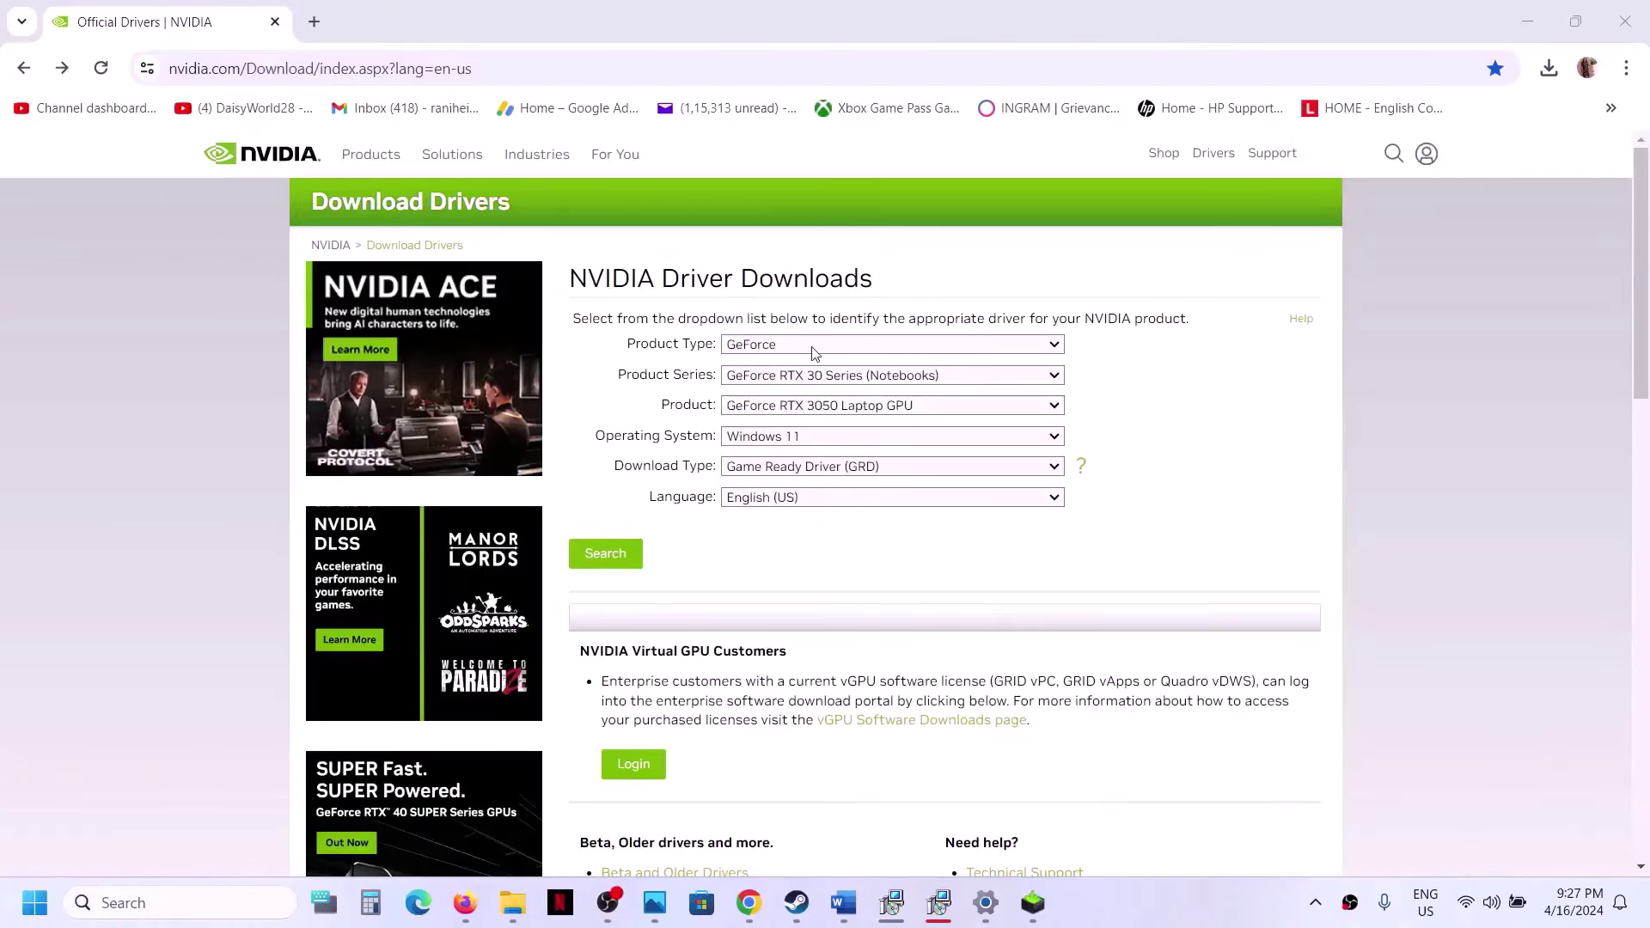
pyautogui.click(813, 350)
pyautogui.click(773, 362)
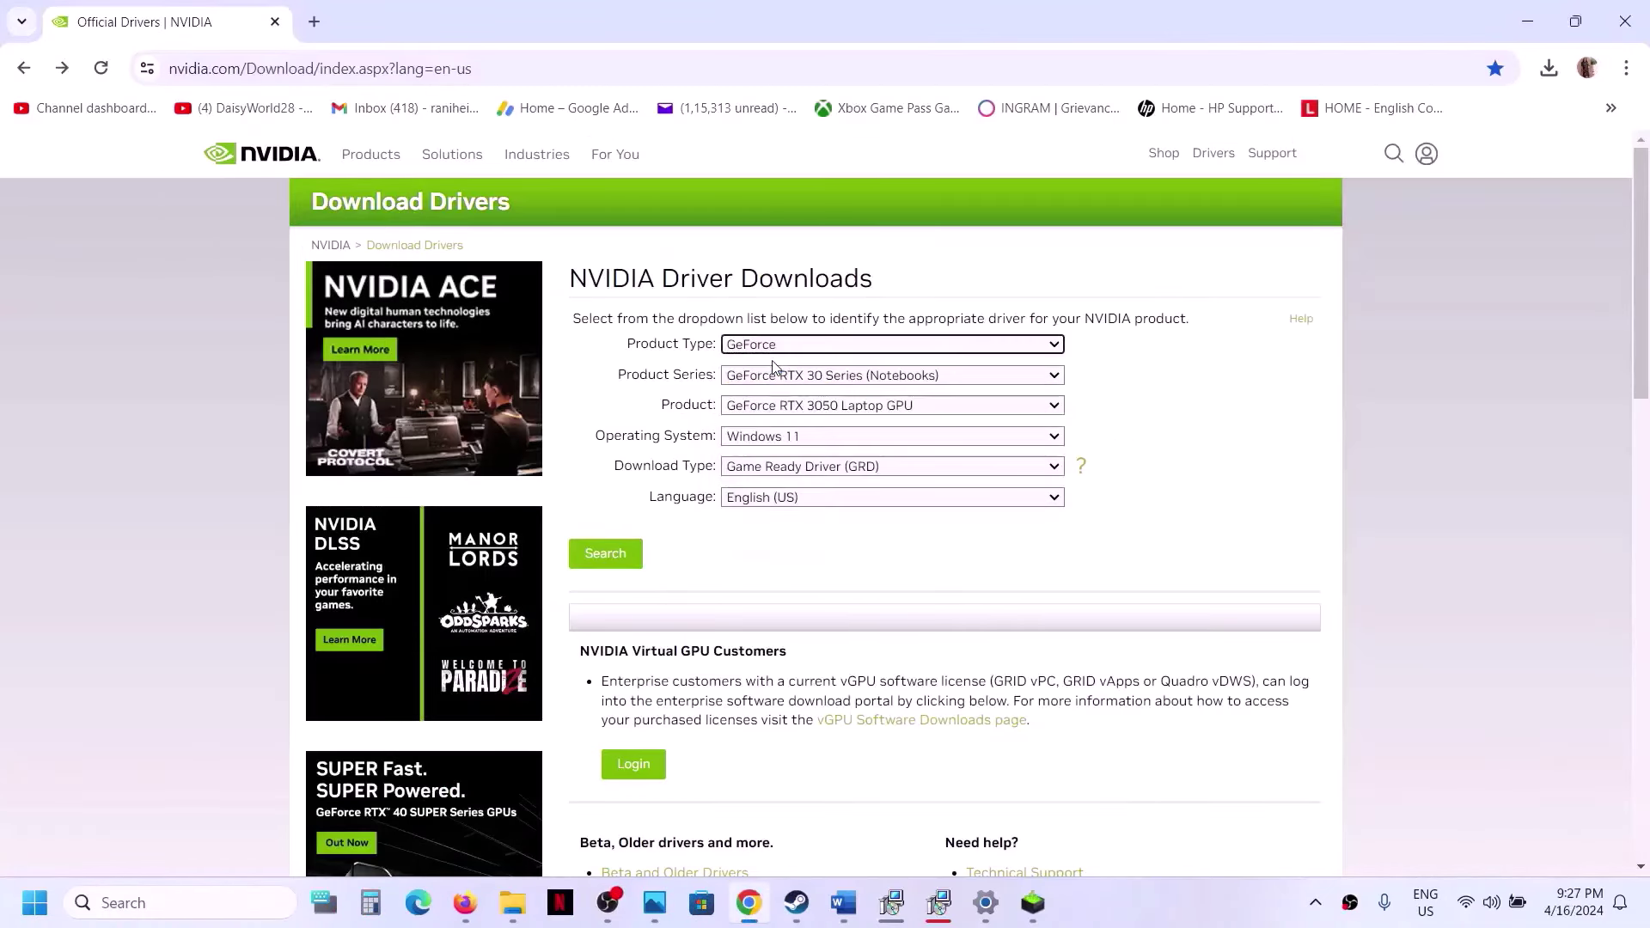
pyautogui.click(821, 384)
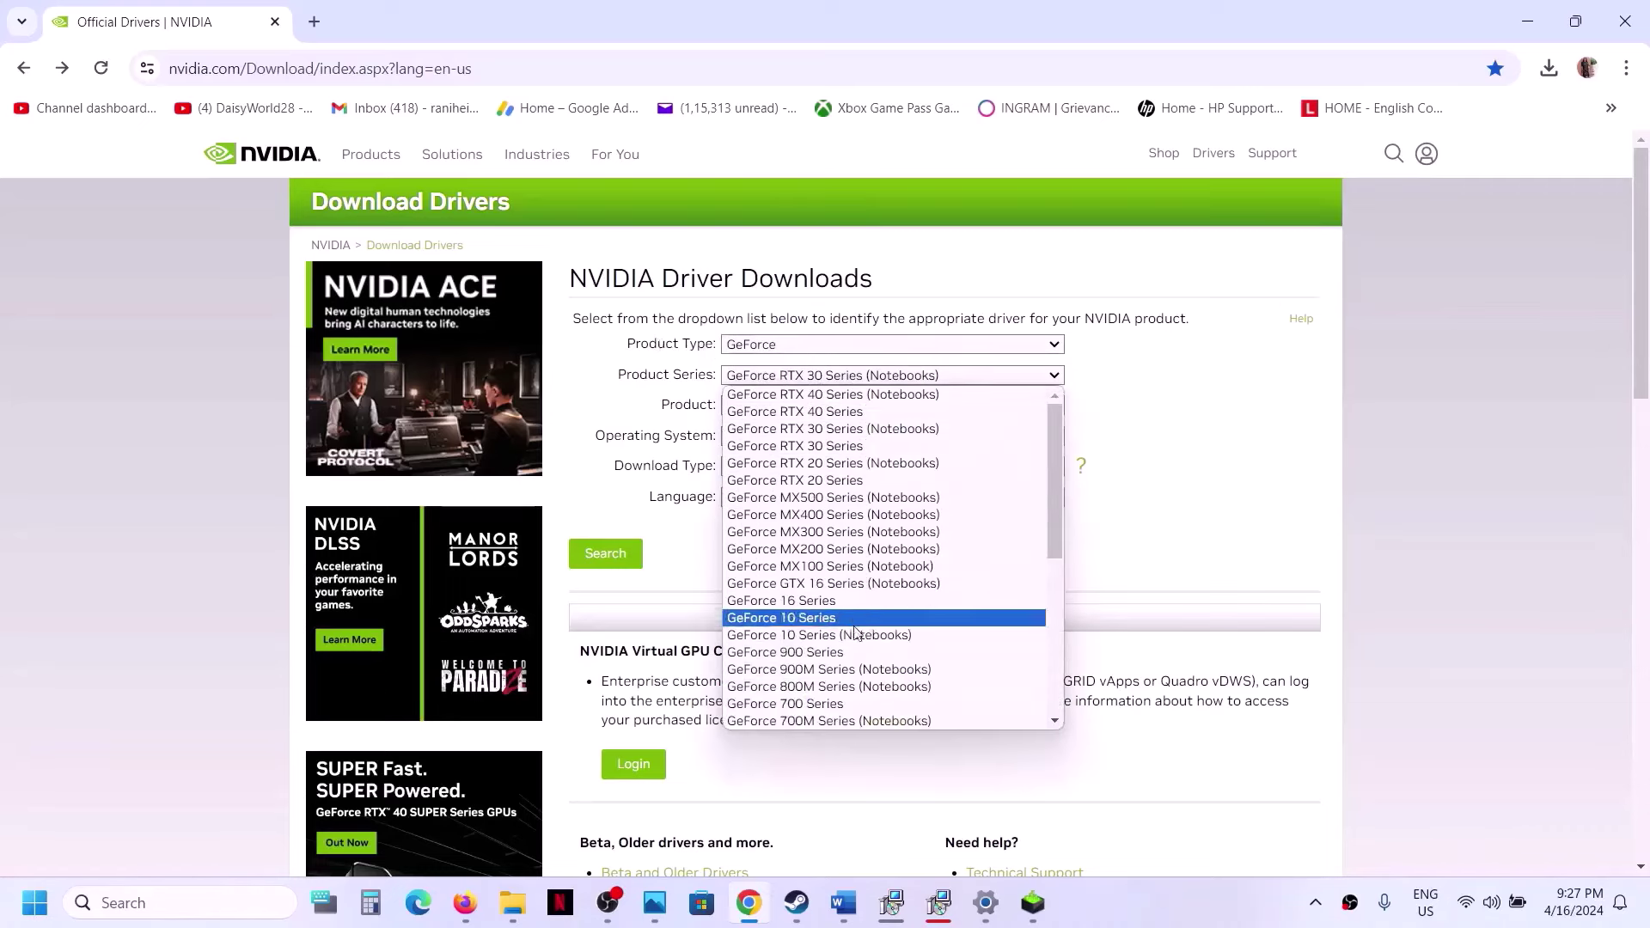
pyautogui.click(908, 430)
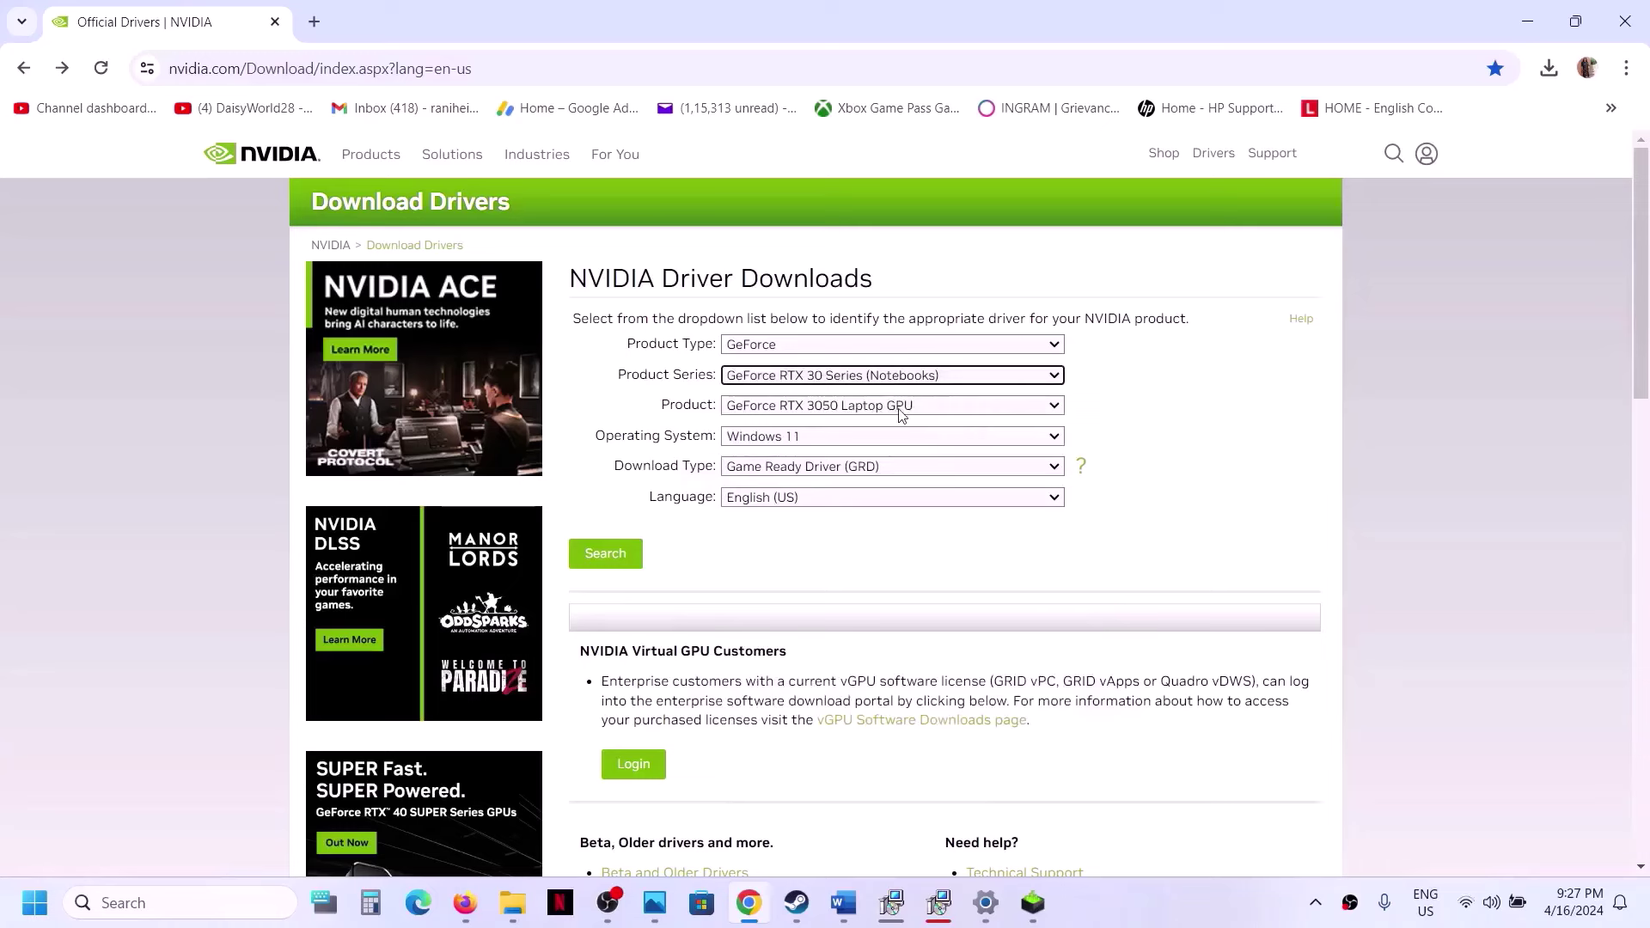
pyautogui.click(895, 416)
pyautogui.click(875, 528)
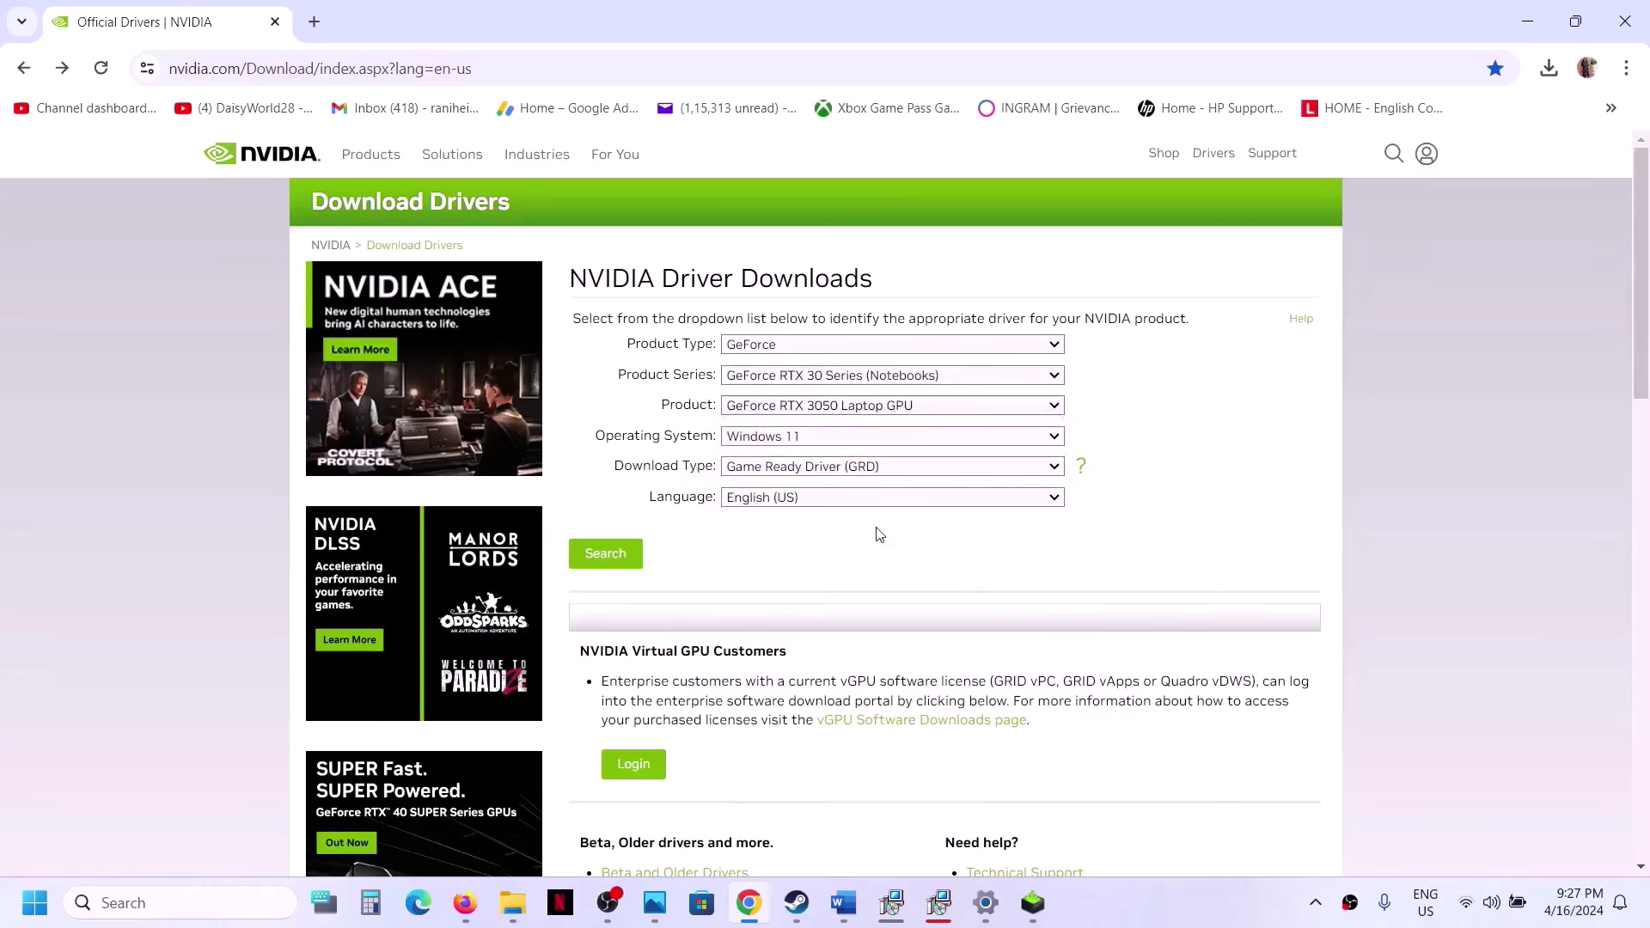
pyautogui.click(828, 442)
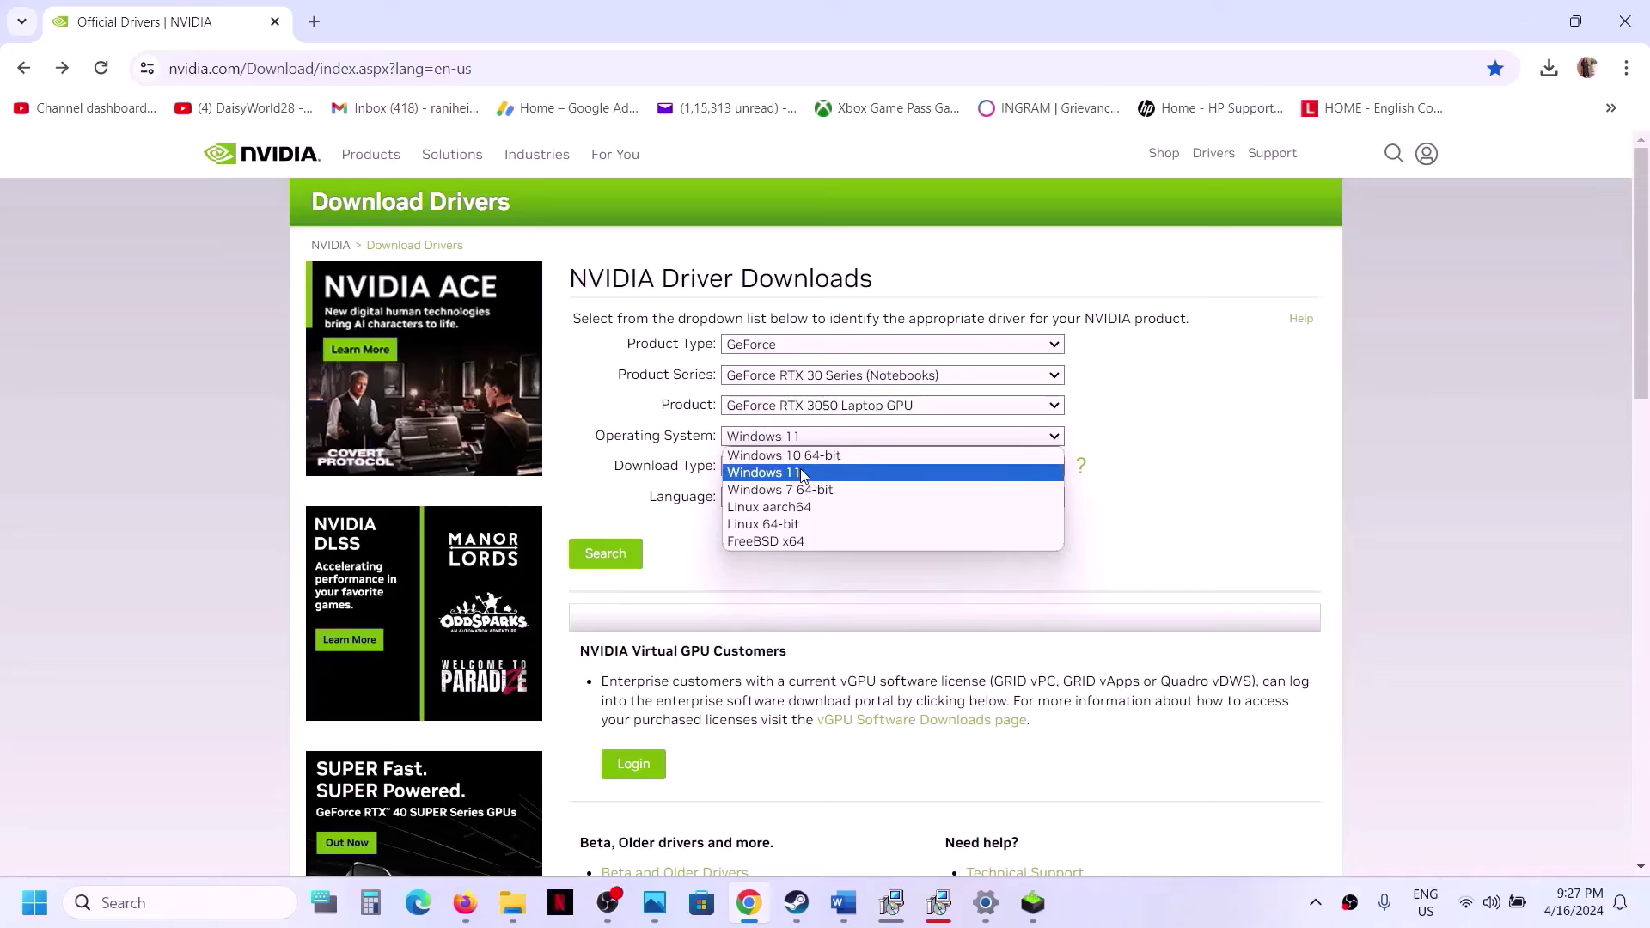
pyautogui.click(1180, 436)
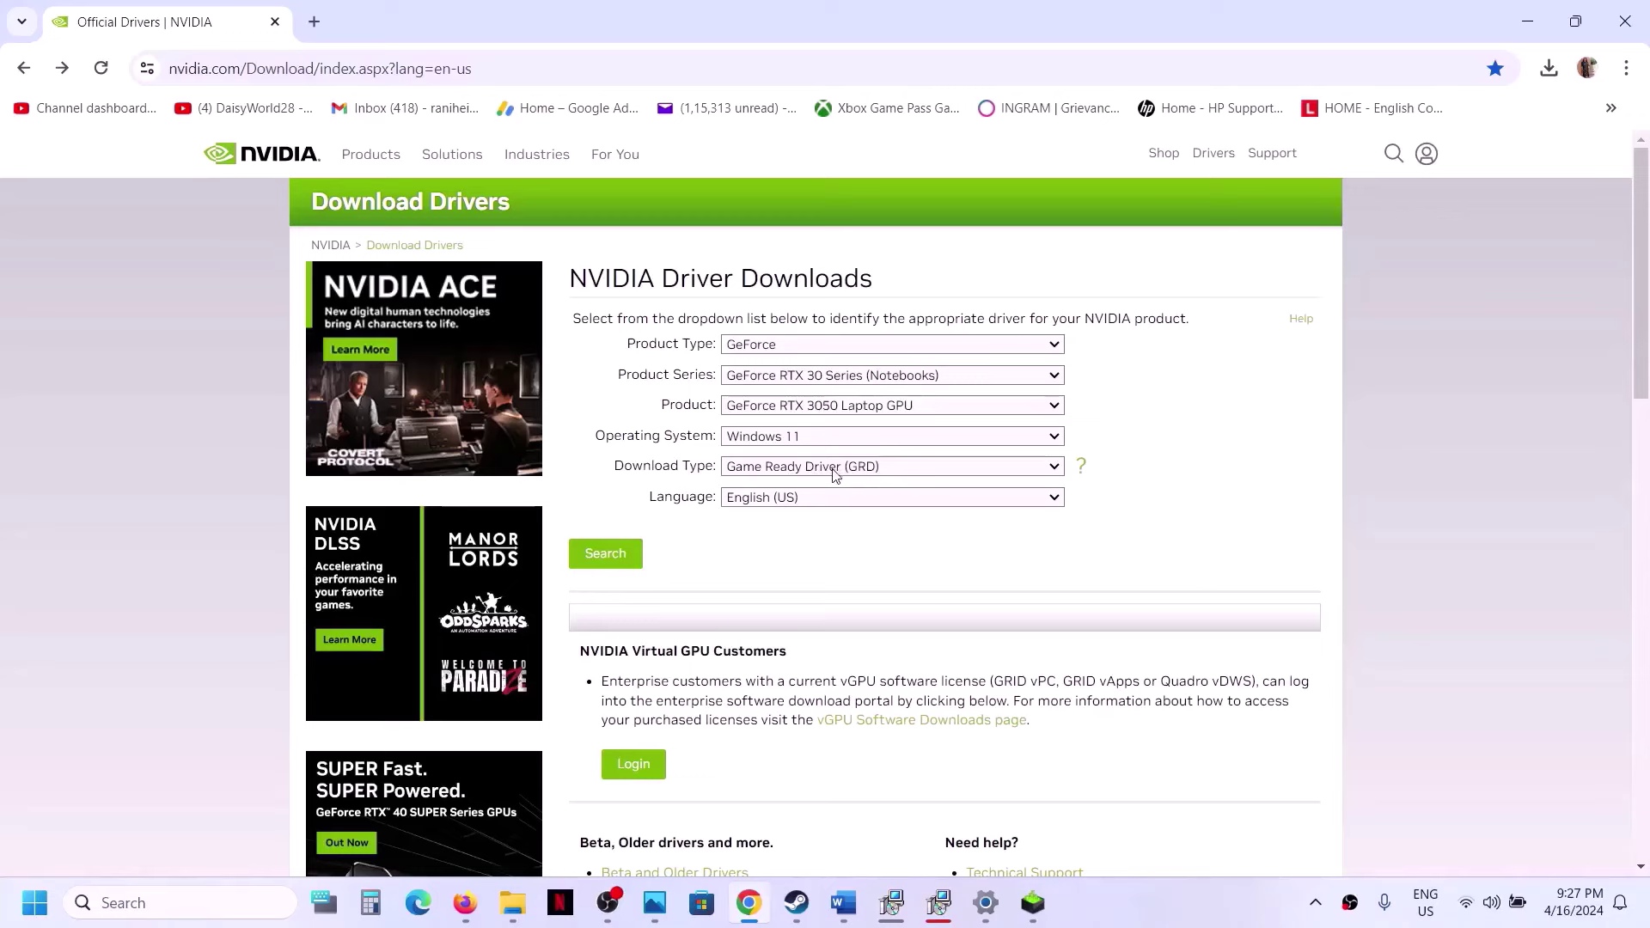
# - Search for the matching driver, download GeForce Game Ready Driver 552.22 and check its progress in the recent downloads
pyautogui.click(606, 555)
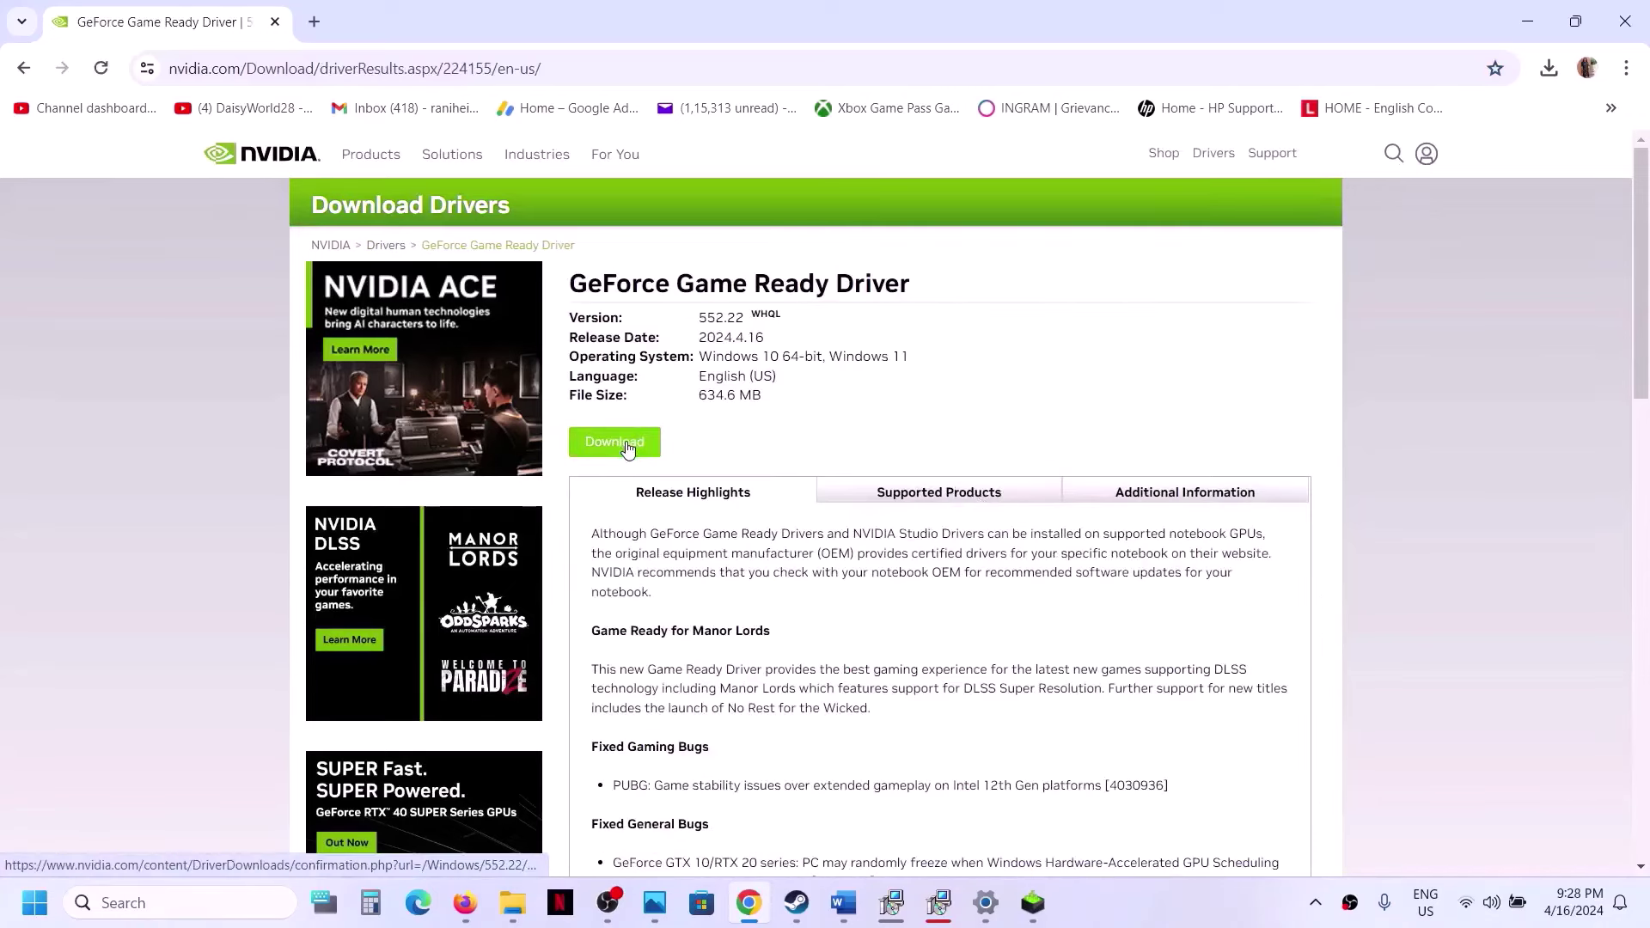
pyautogui.click(628, 443)
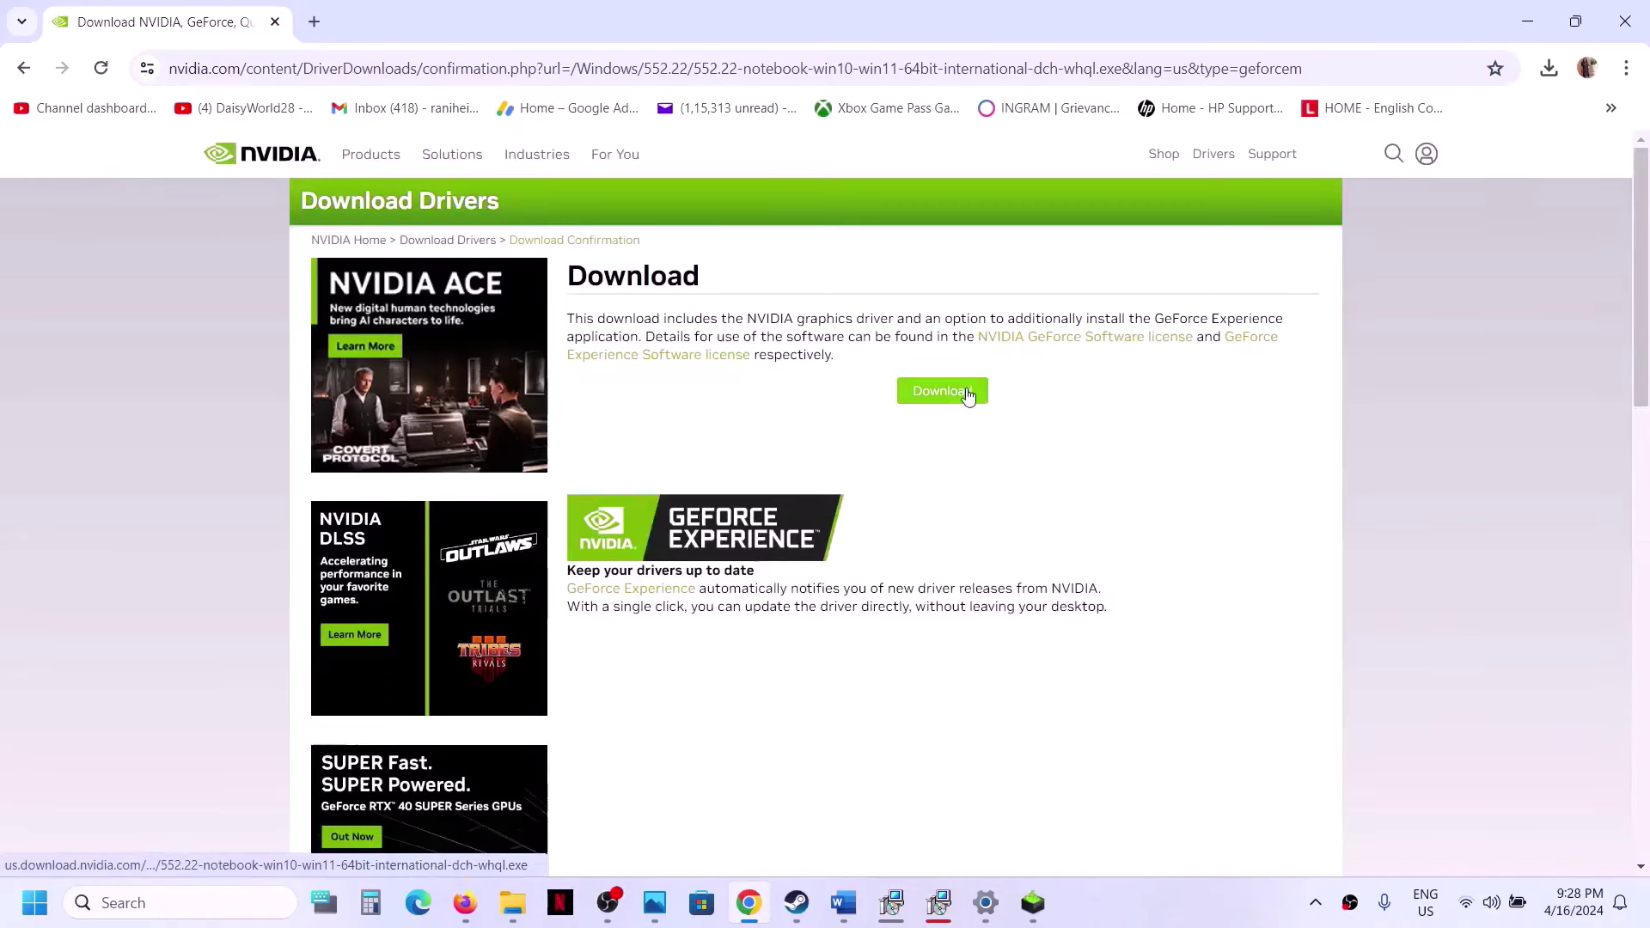
pyautogui.click(967, 394)
pyautogui.click(1548, 69)
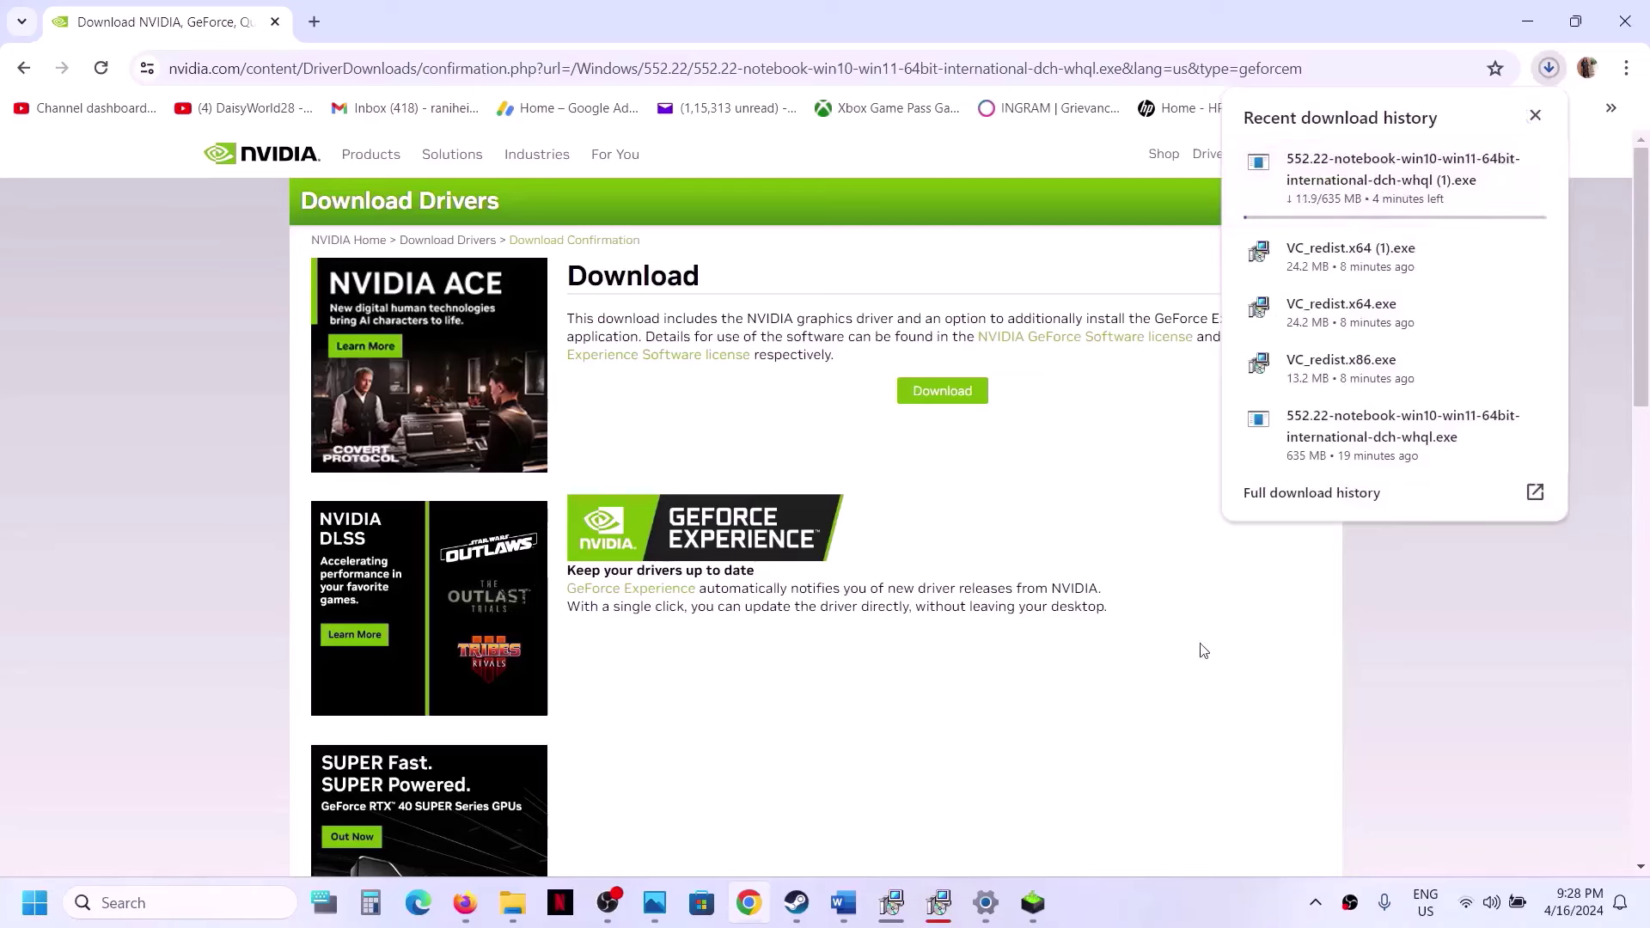
pyautogui.click(1193, 671)
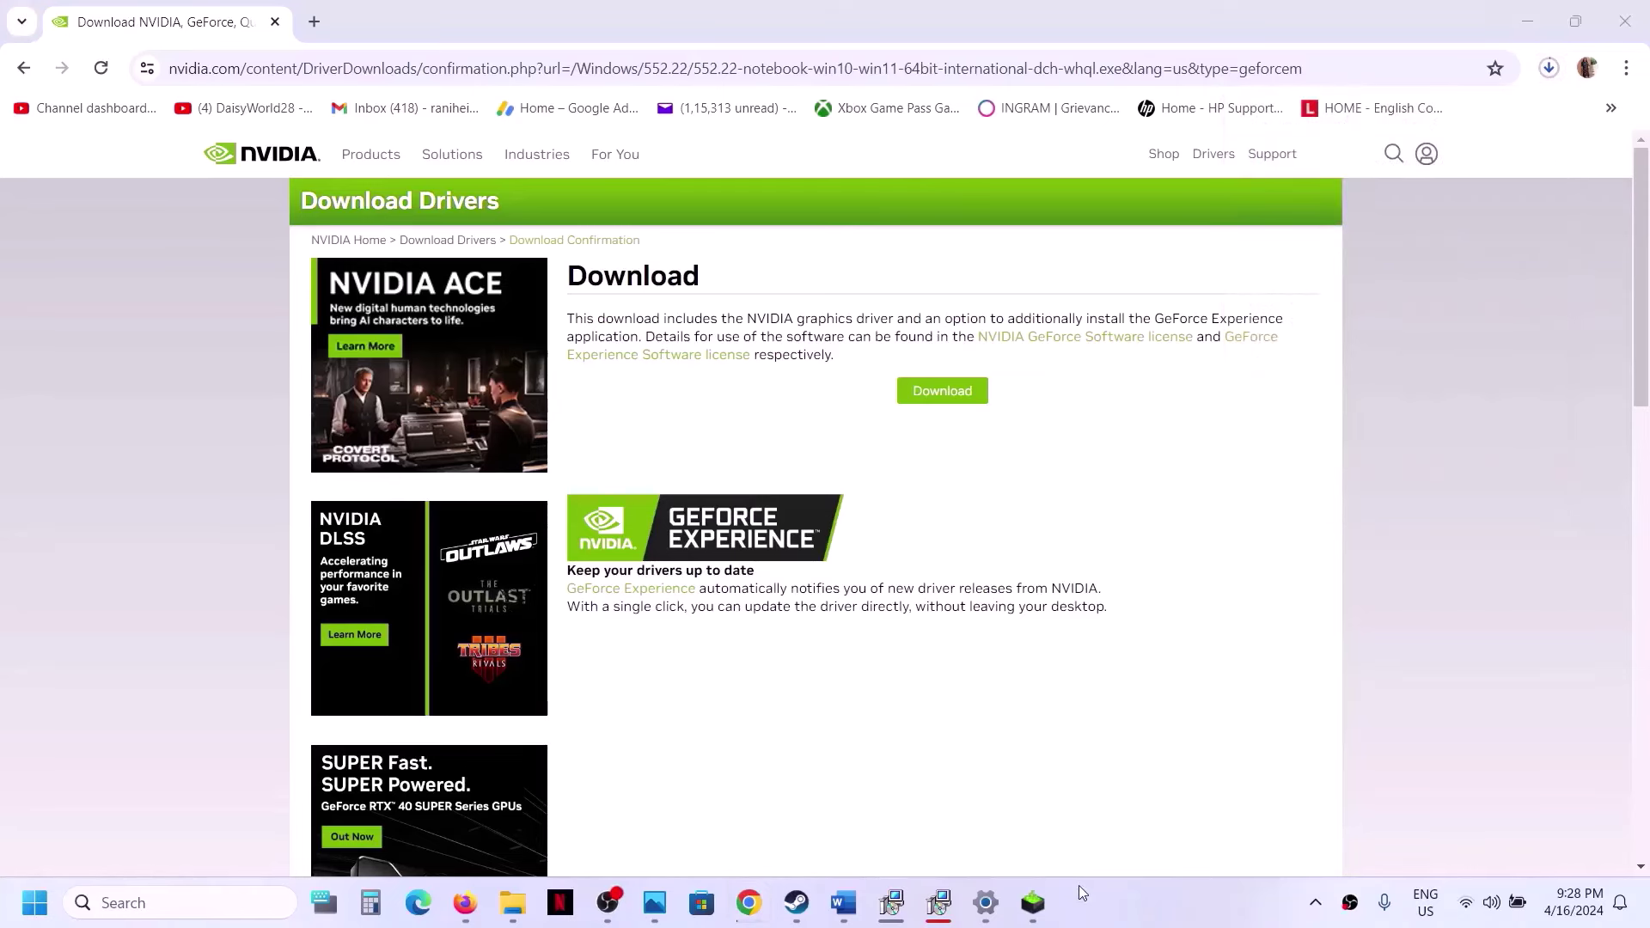
# - Accept the NVIDIA 552.22 installer's license and start a Custom (Advanced) installation with Perform a clean installation enabled
pyautogui.click(1034, 905)
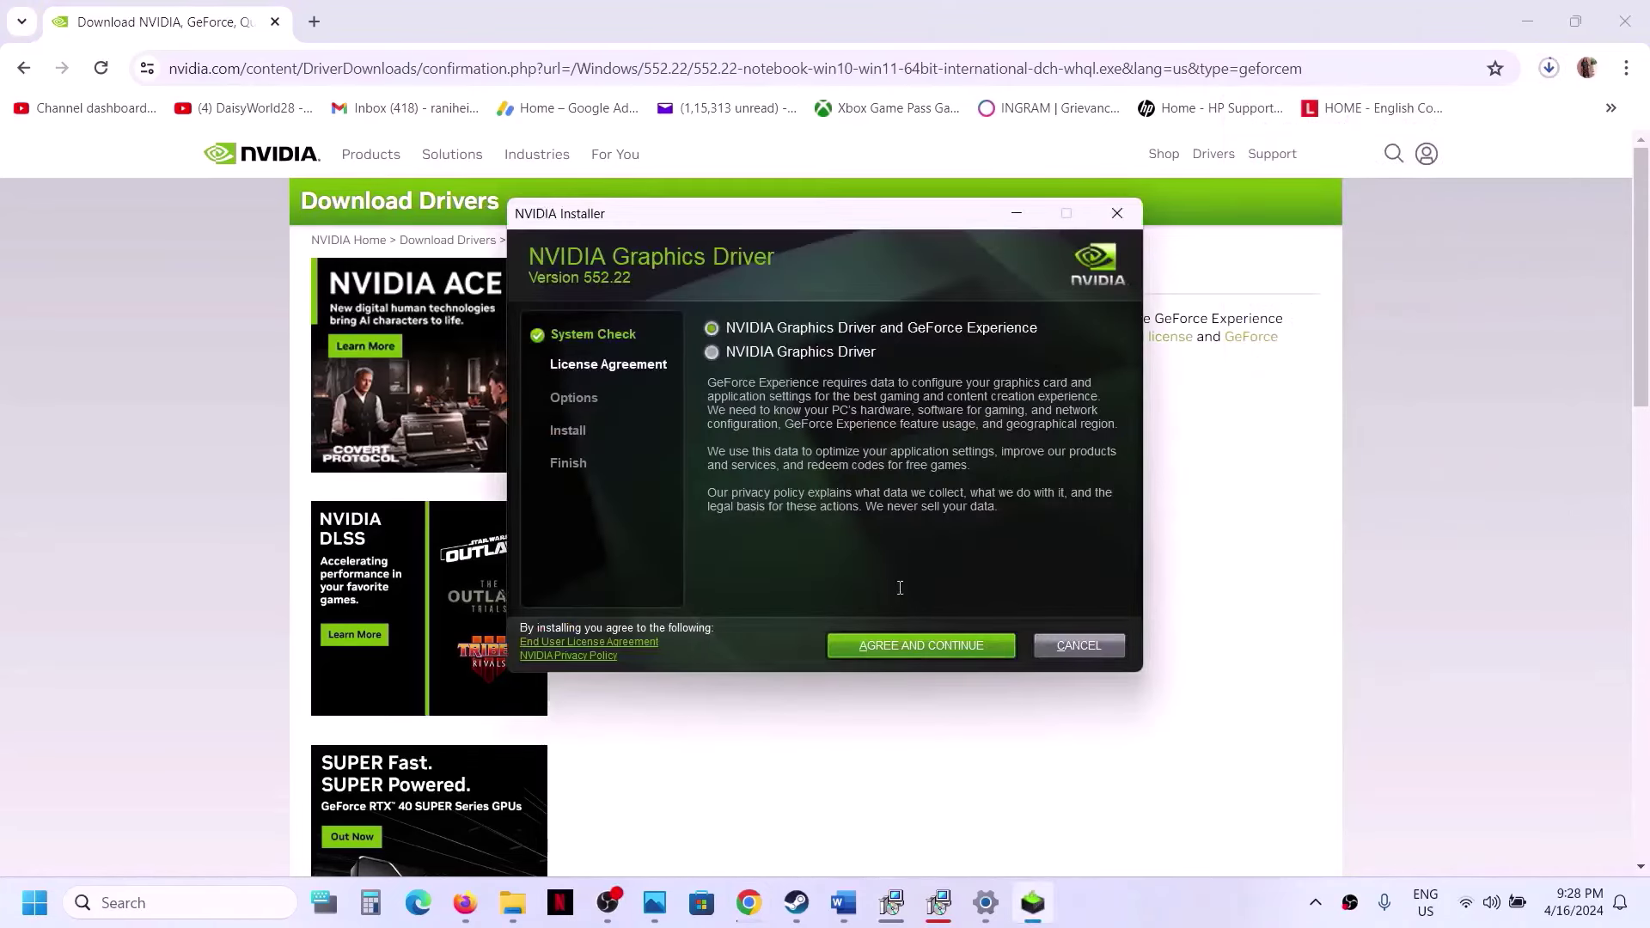
pyautogui.click(920, 646)
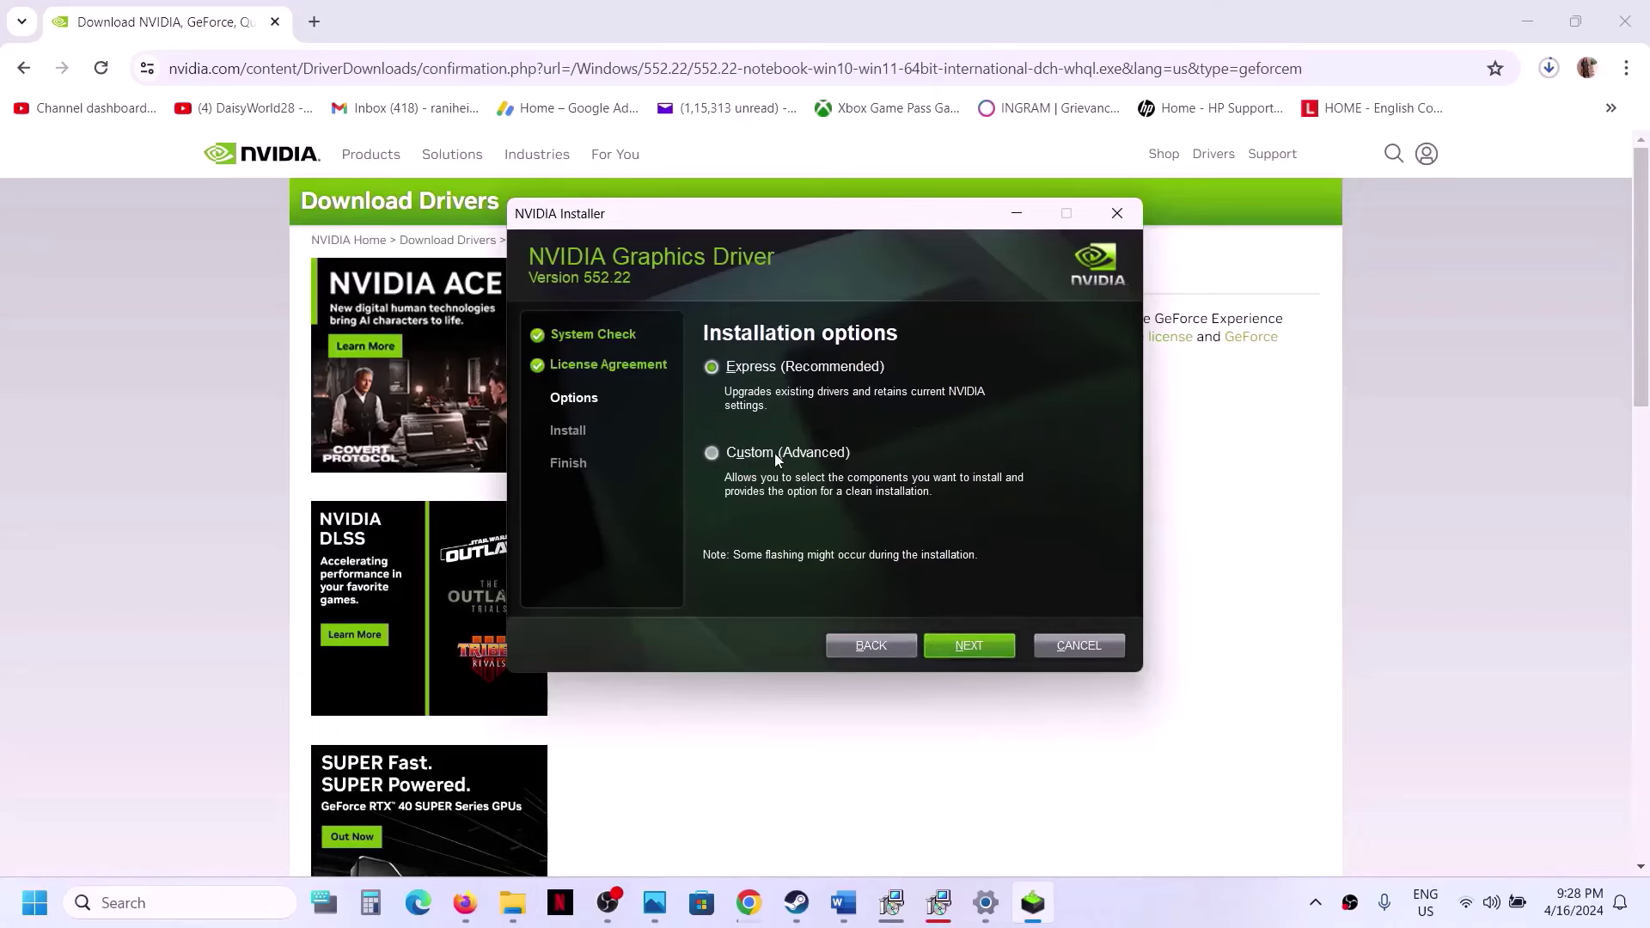
pyautogui.click(976, 653)
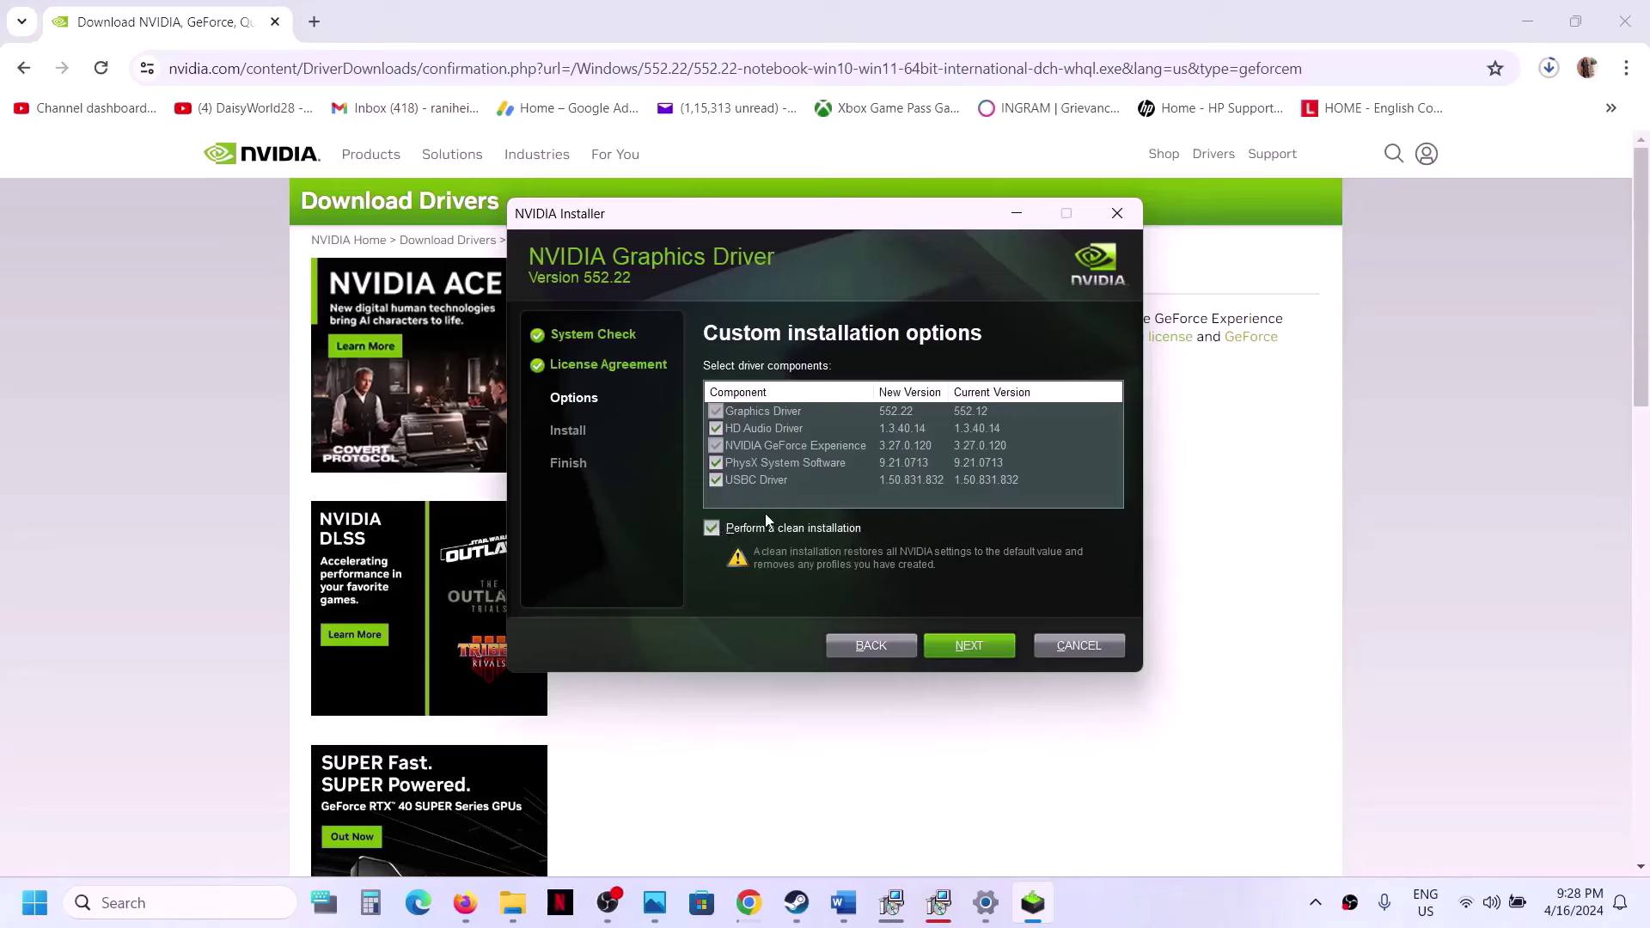
pyautogui.click(968, 648)
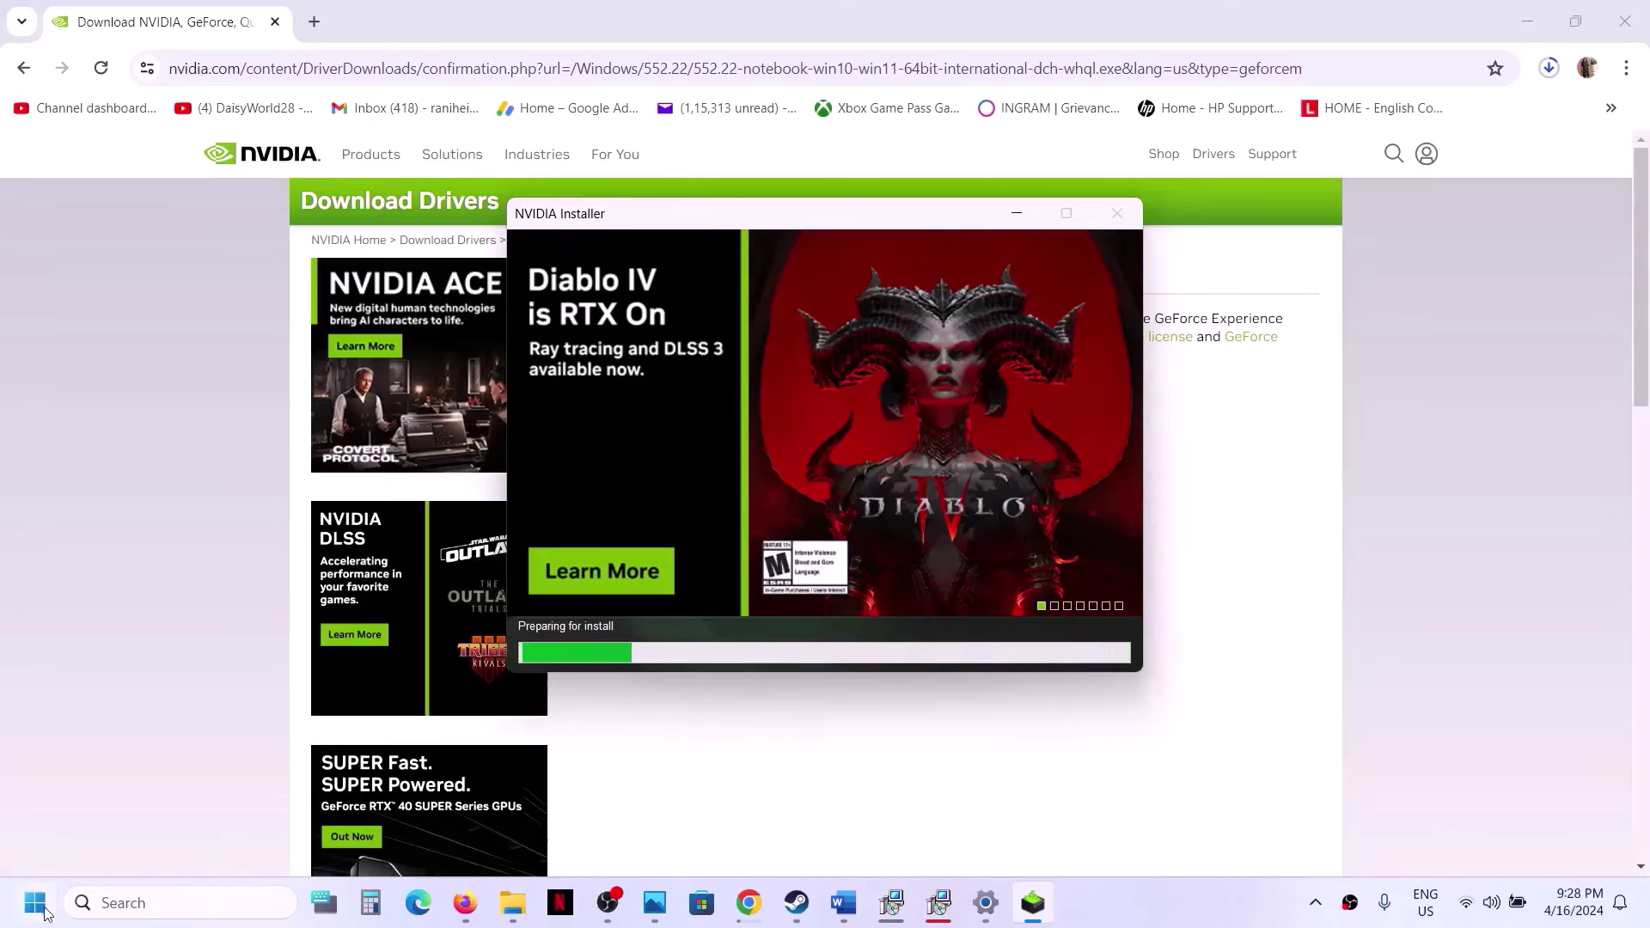
pyautogui.press('super')
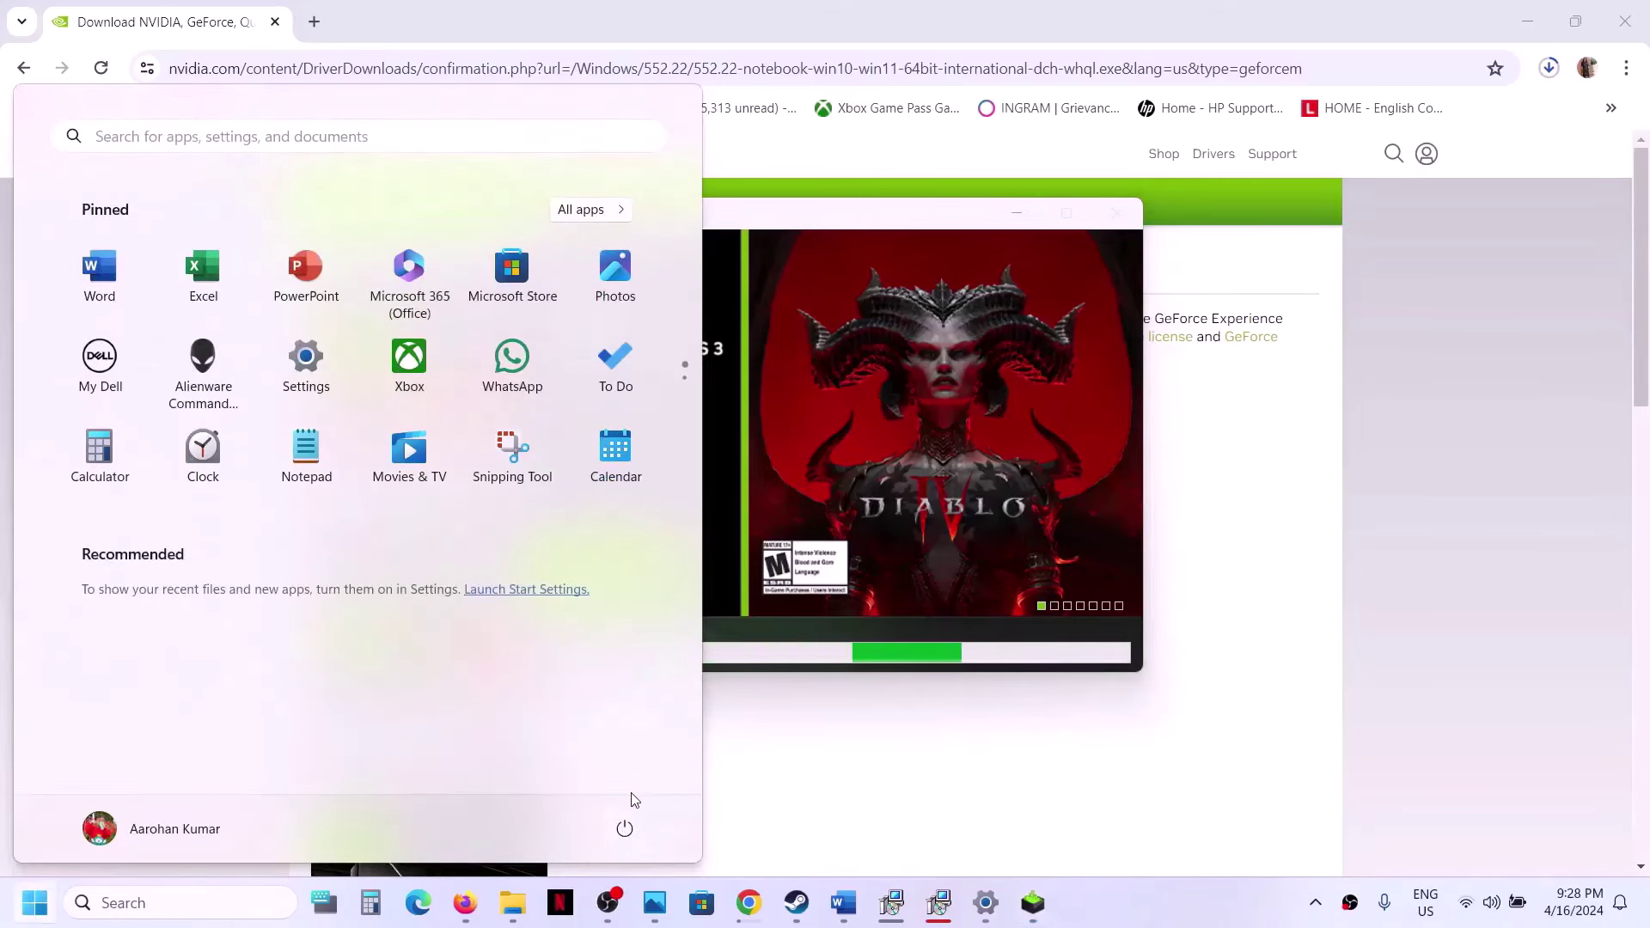
pyautogui.click(625, 823)
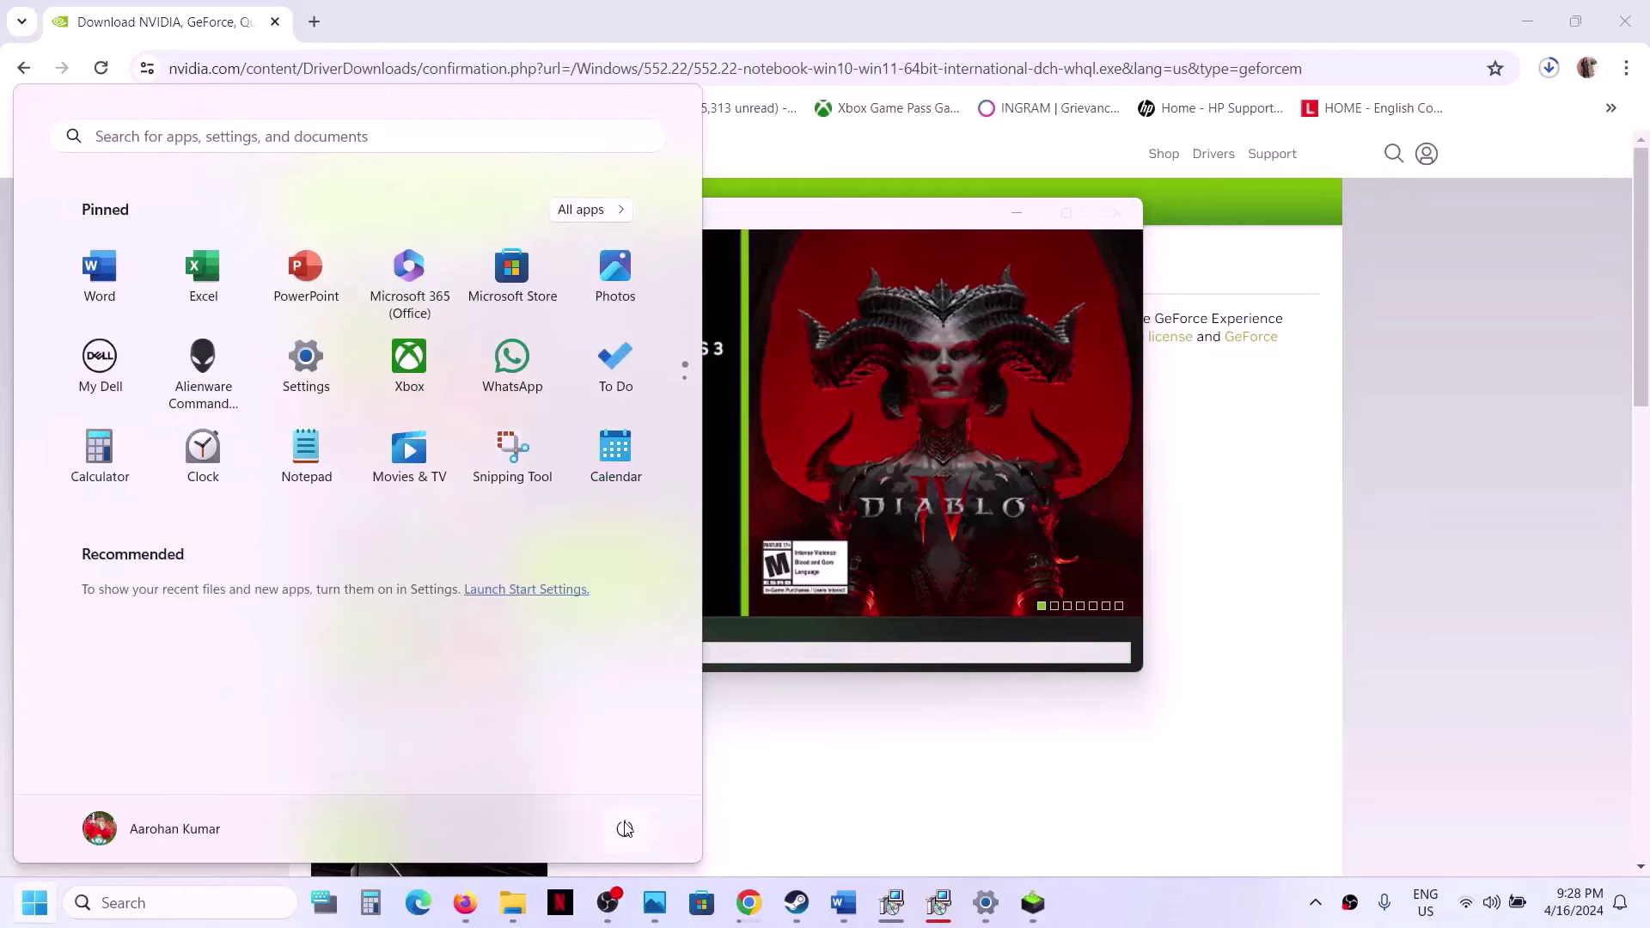
pyautogui.click(1148, 924)
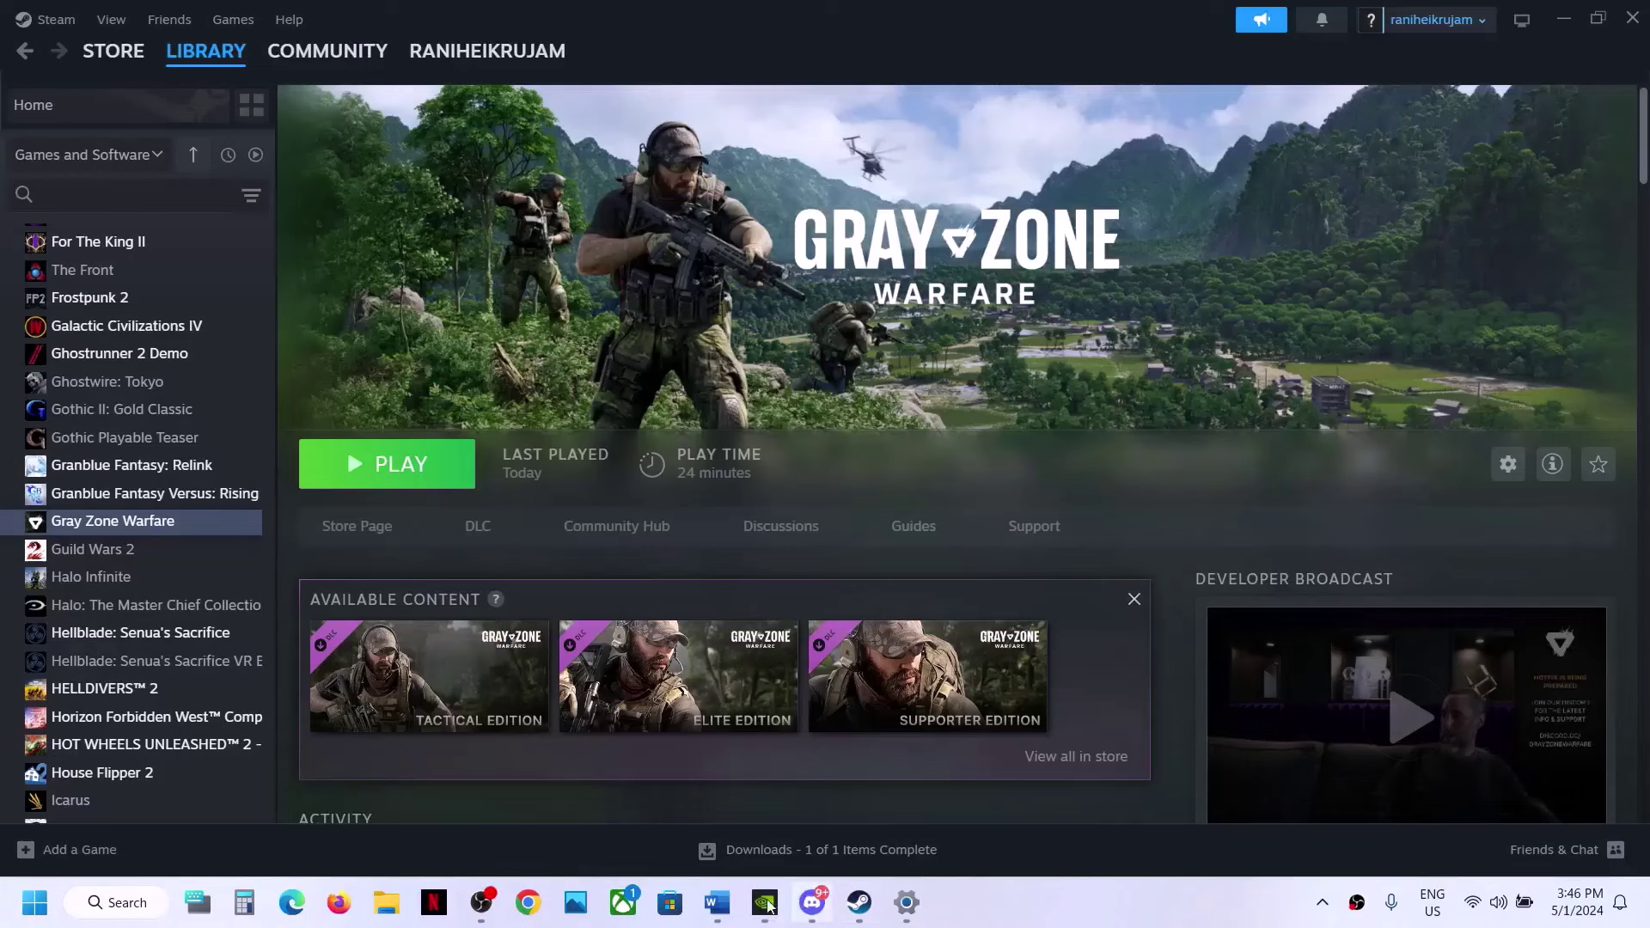
# - Switch to the Word document and read Step 7 on running the game on the dedicated graphics card, highlighting "graphics"
pyautogui.click(717, 902)
pyautogui.scroll(-3, 628, 531)
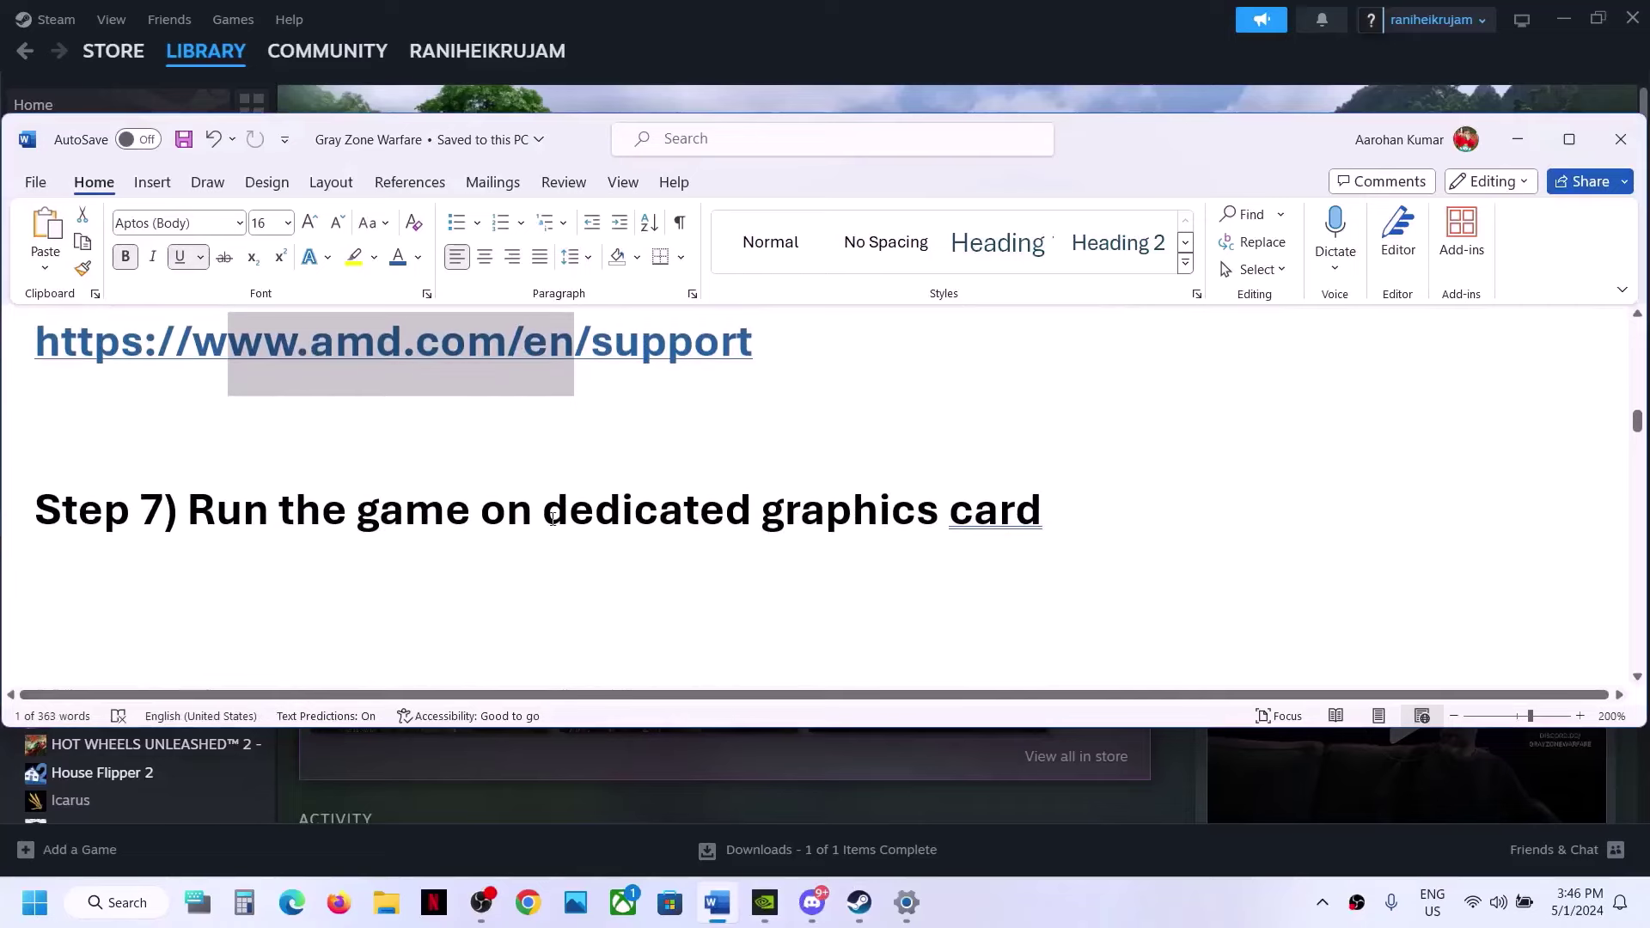
pyautogui.doubleClick(868, 513)
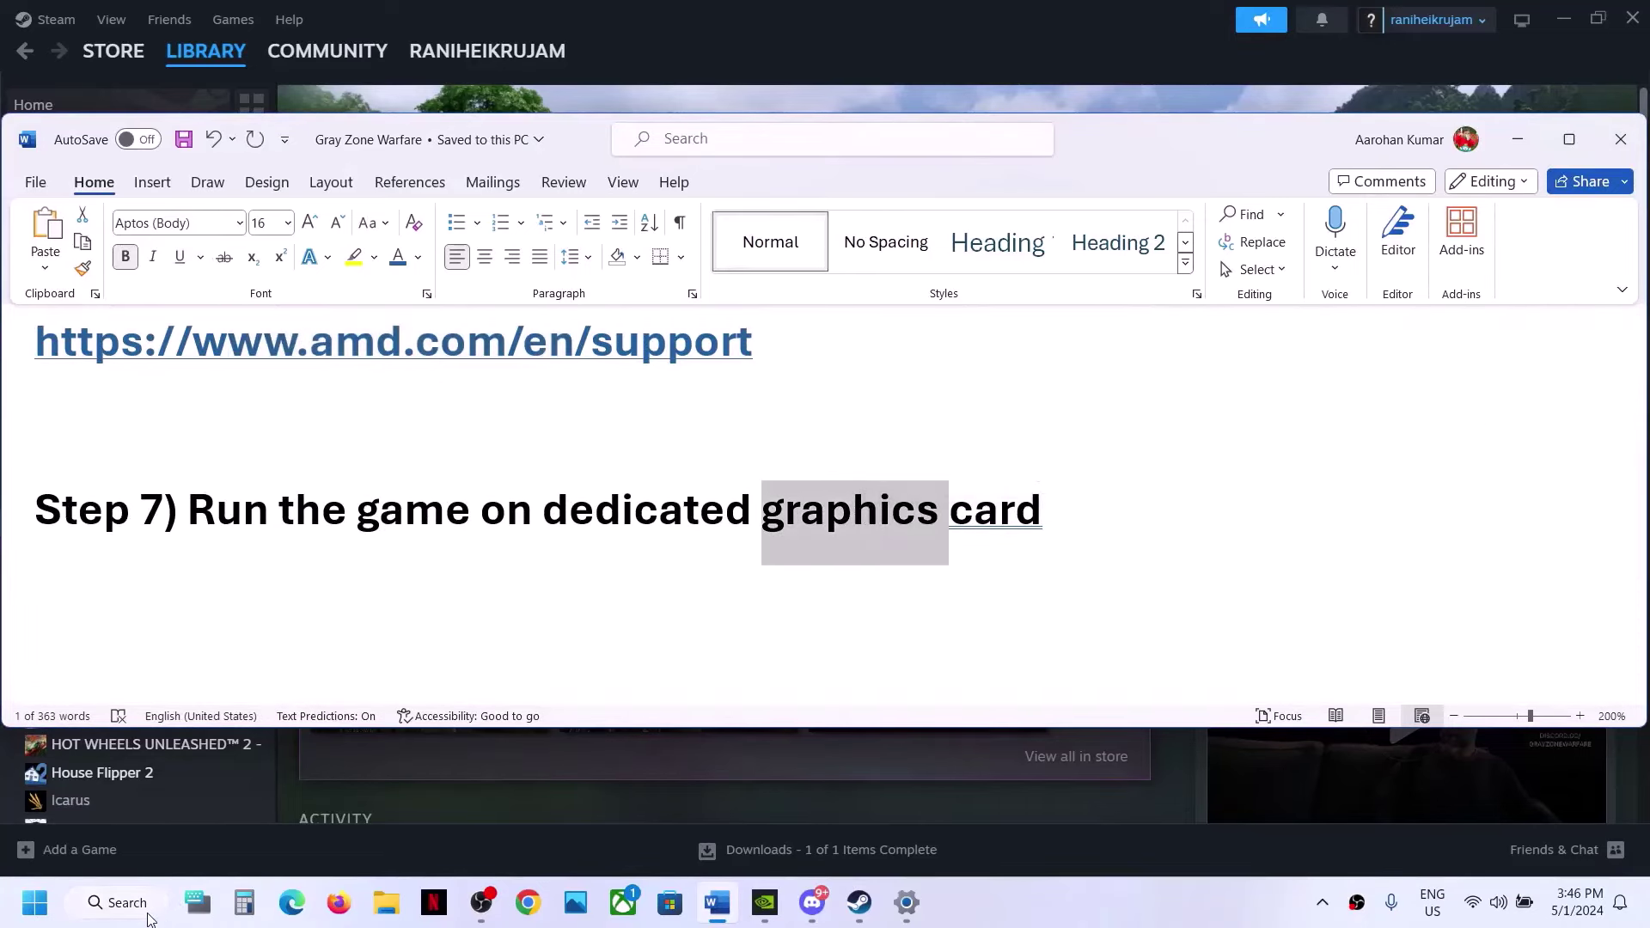
# - In Windows Graphics settings, add GZWClientEAC from Steam's common\Gray Zone Warfare folder as a desktop app
pyautogui.click(111, 903)
pyautogui.write('graphics')
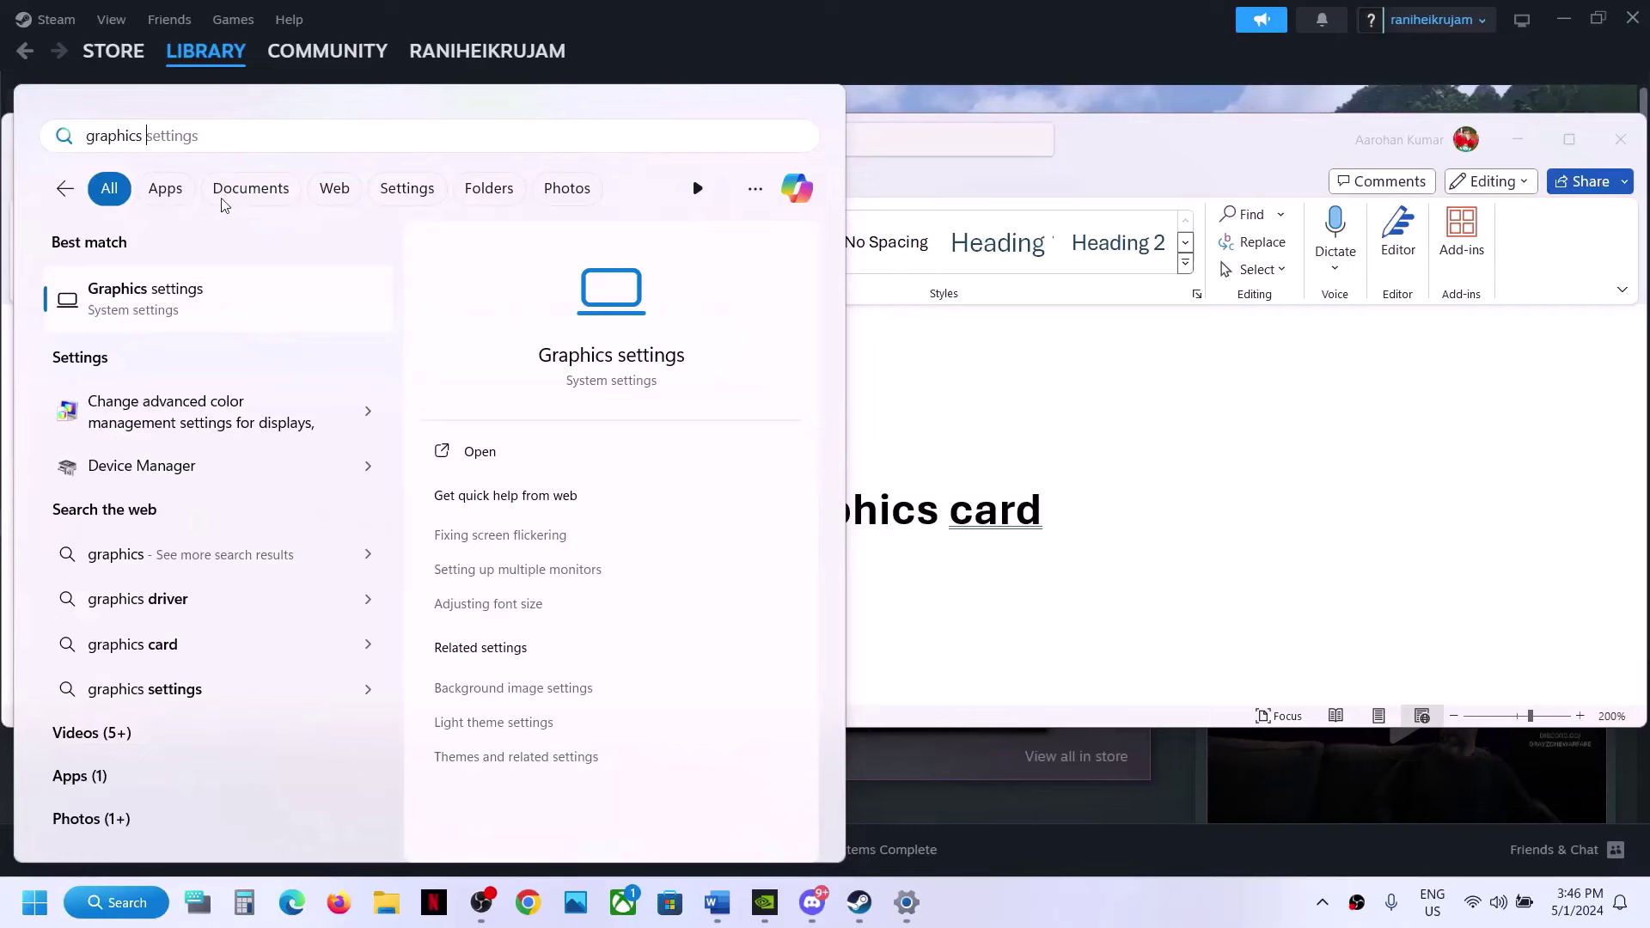
pyautogui.click(140, 311)
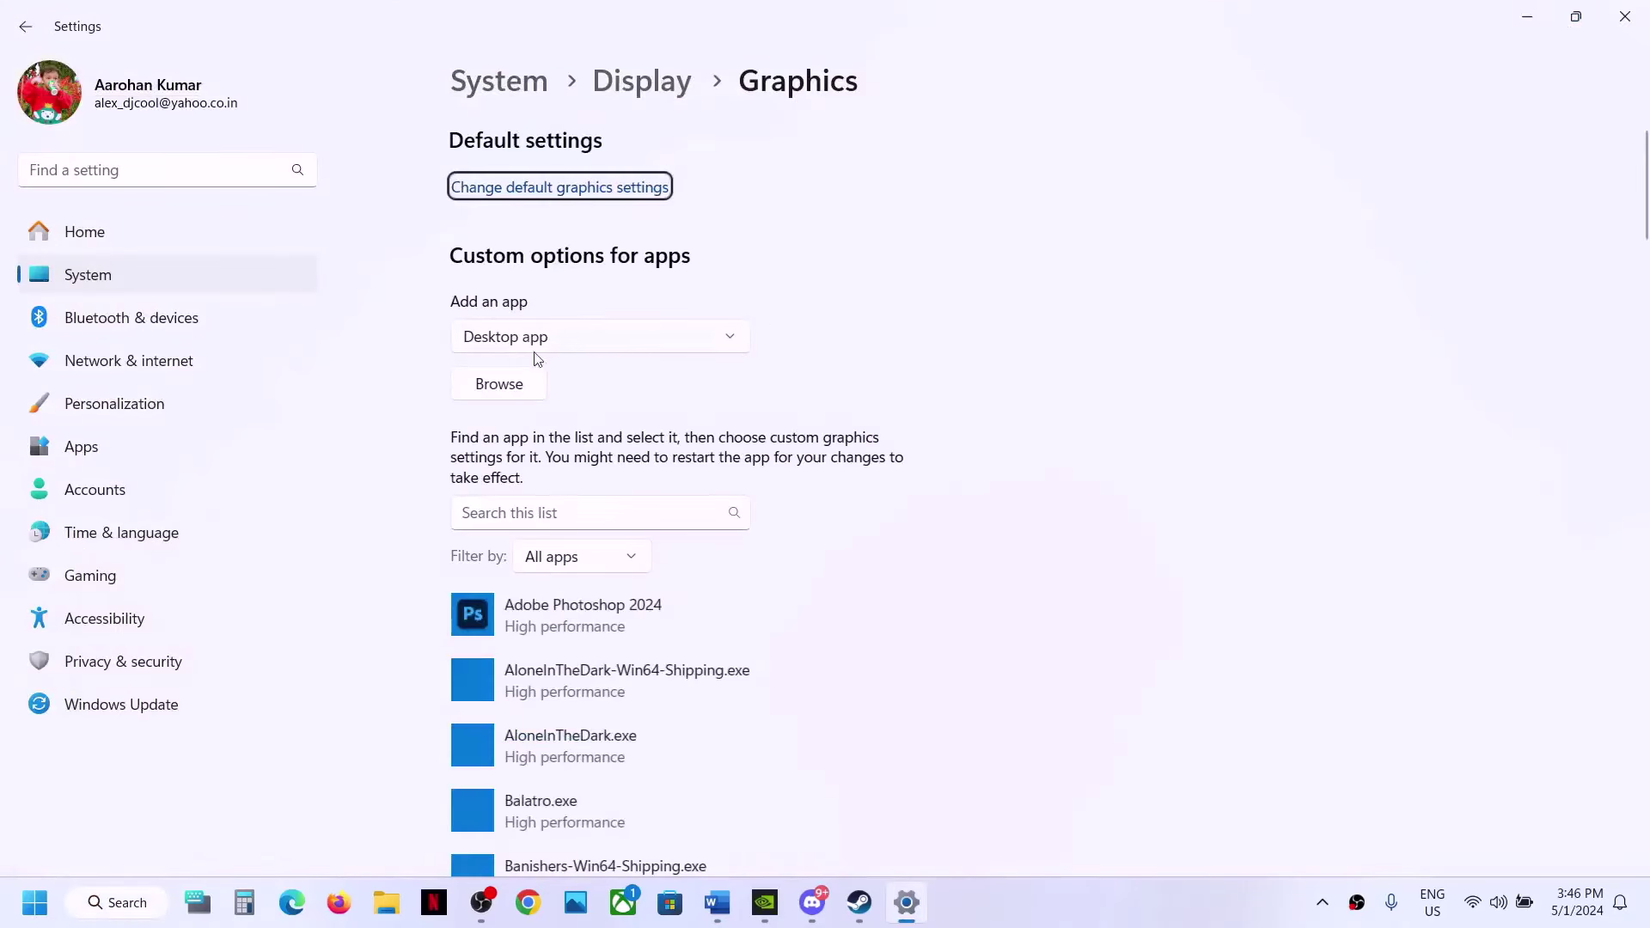
pyautogui.click(515, 392)
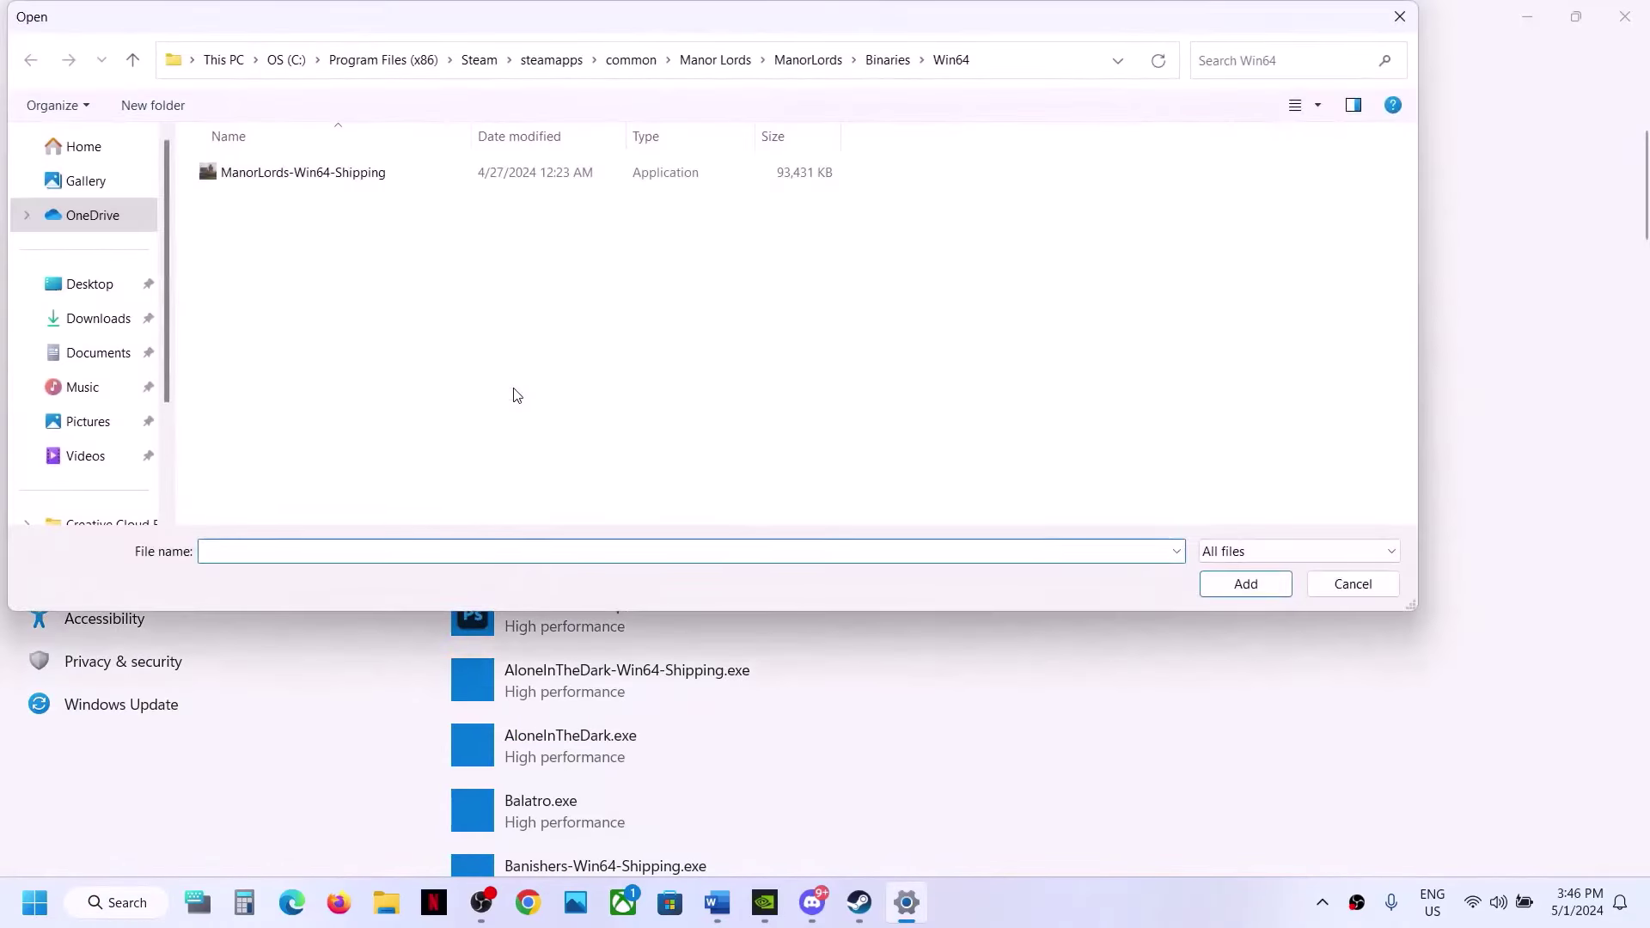
pyautogui.click(611, 77)
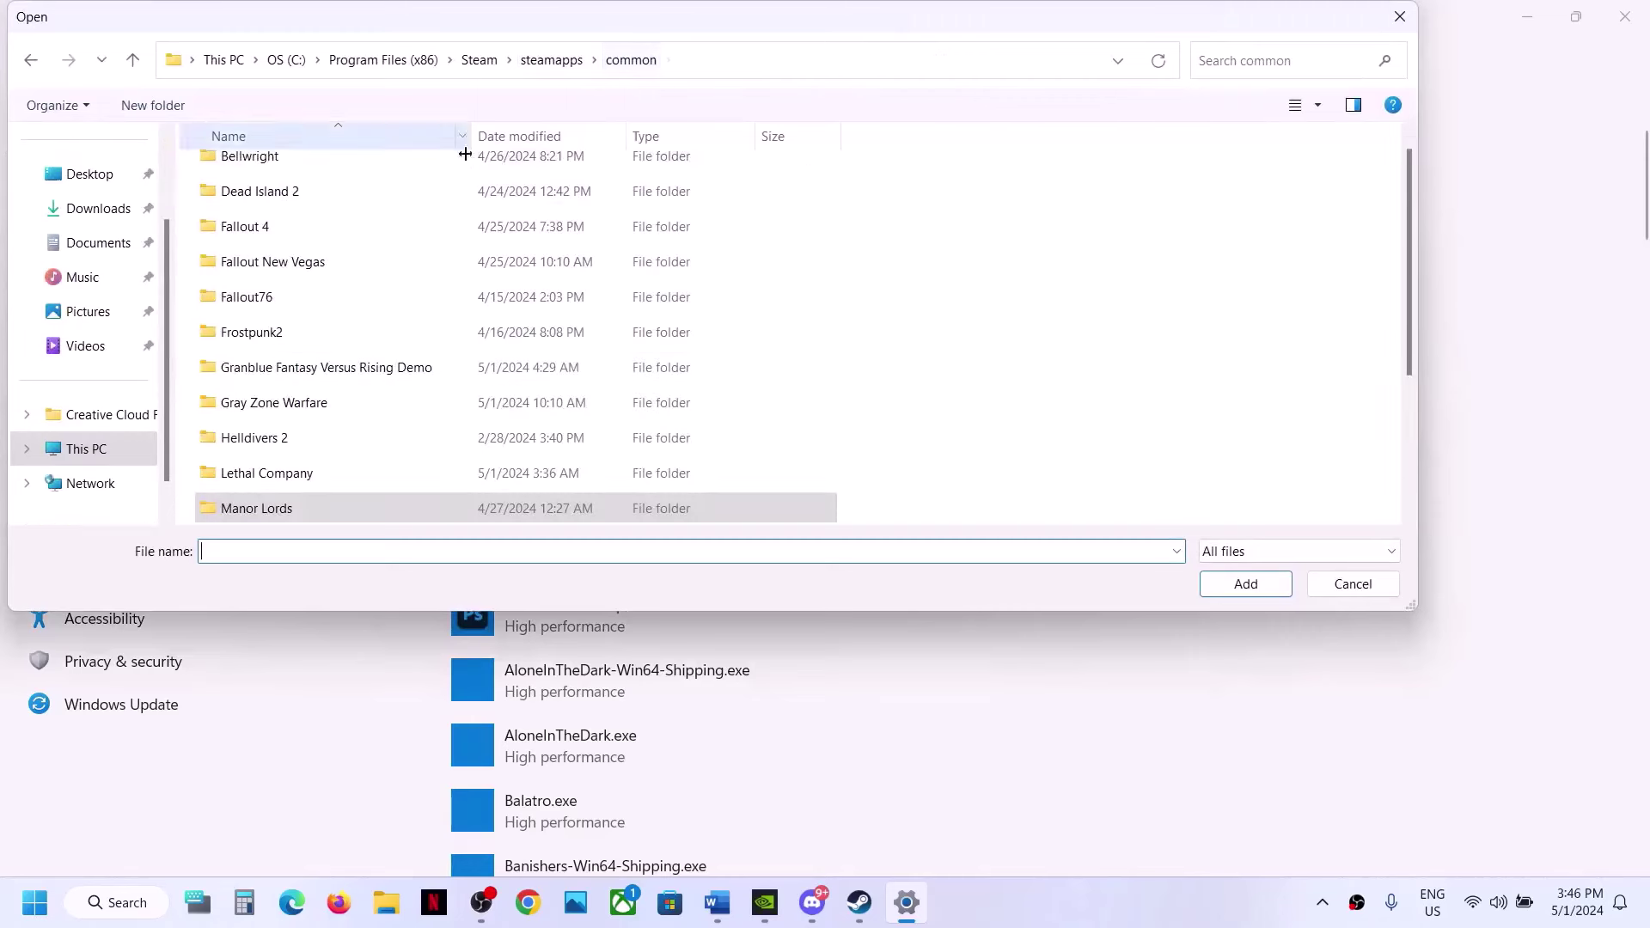
pyautogui.doubleClick(274, 403)
pyautogui.click(284, 273)
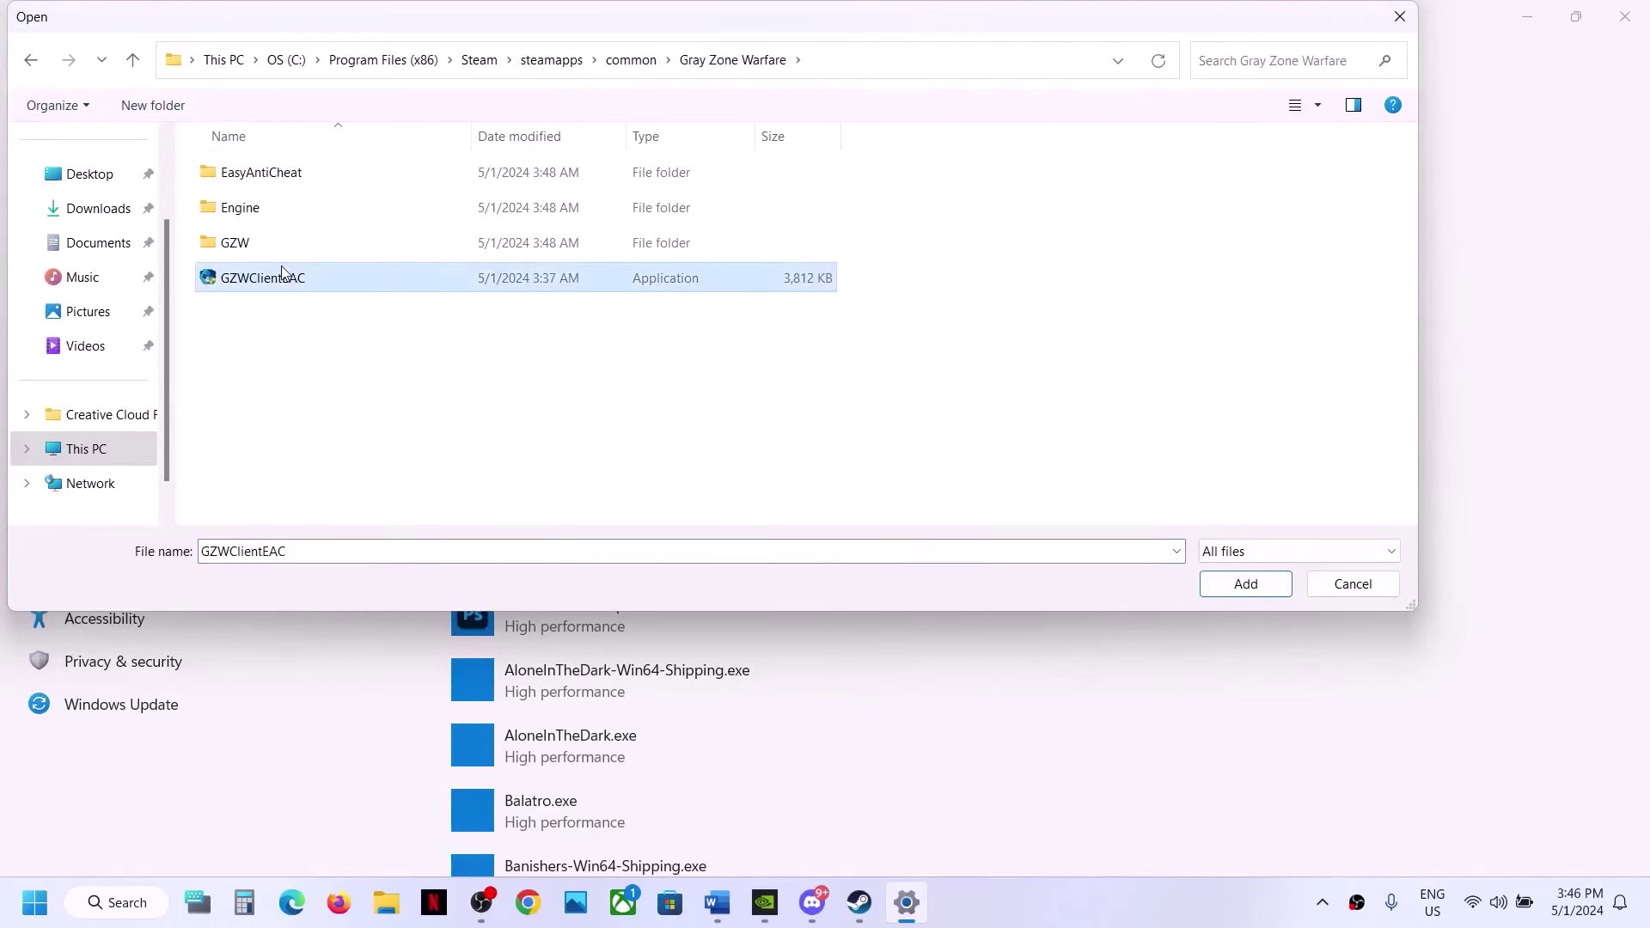
pyautogui.click(1246, 583)
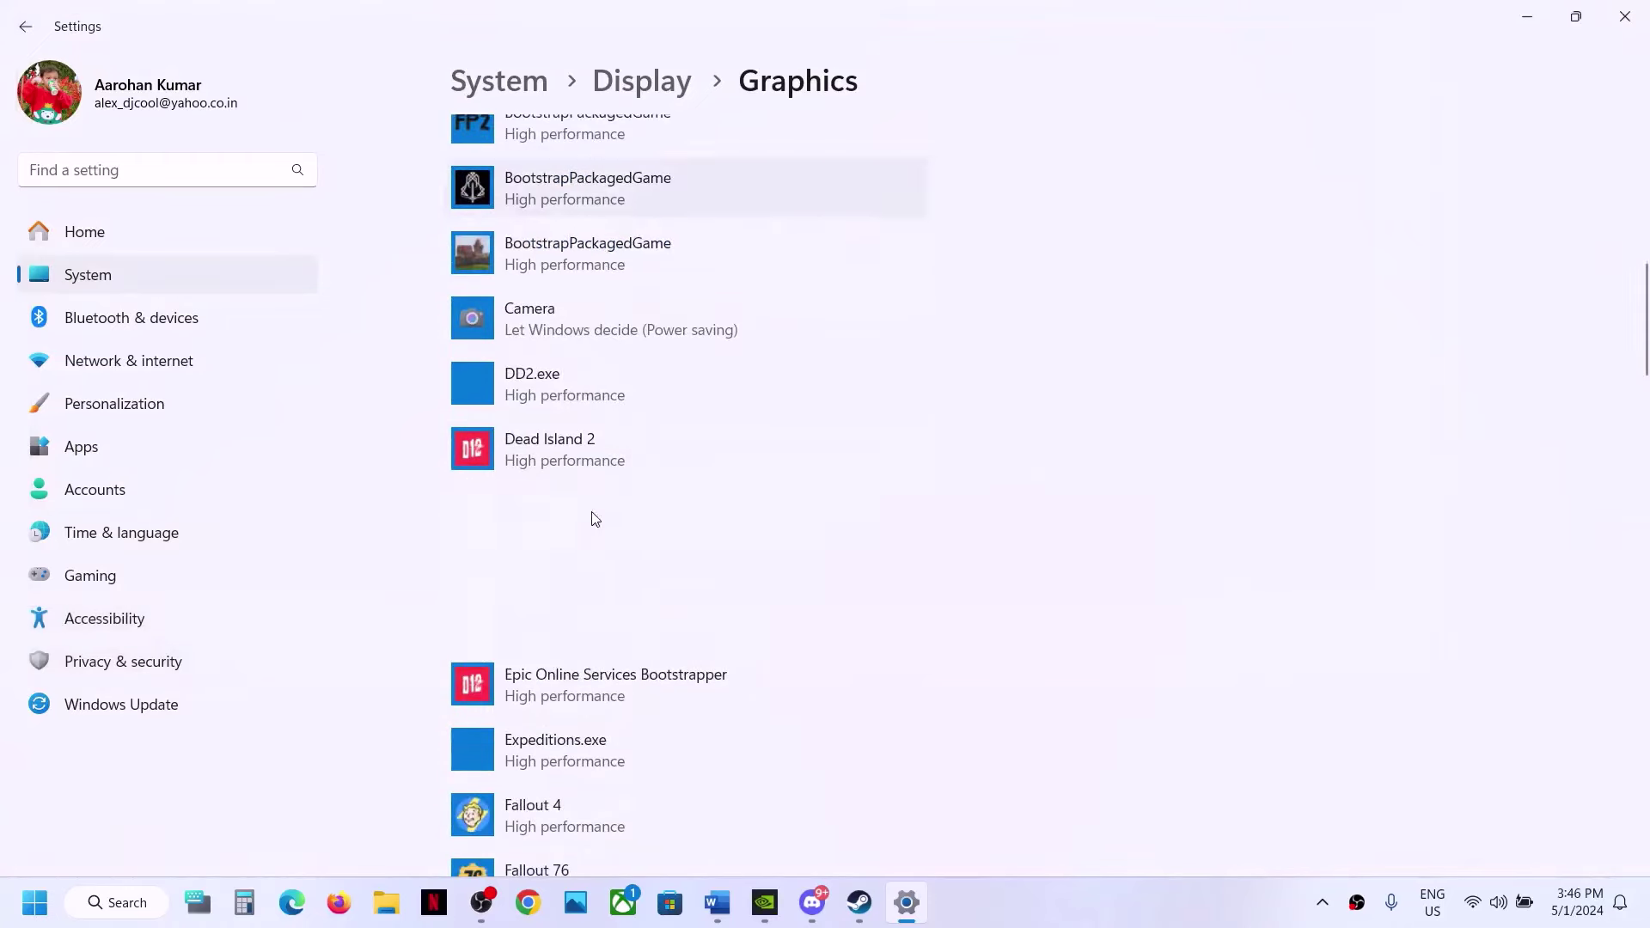
# - Set the graphics preference of the added Easy Anti-Cheat entry to High performance and save it
pyautogui.click(761, 621)
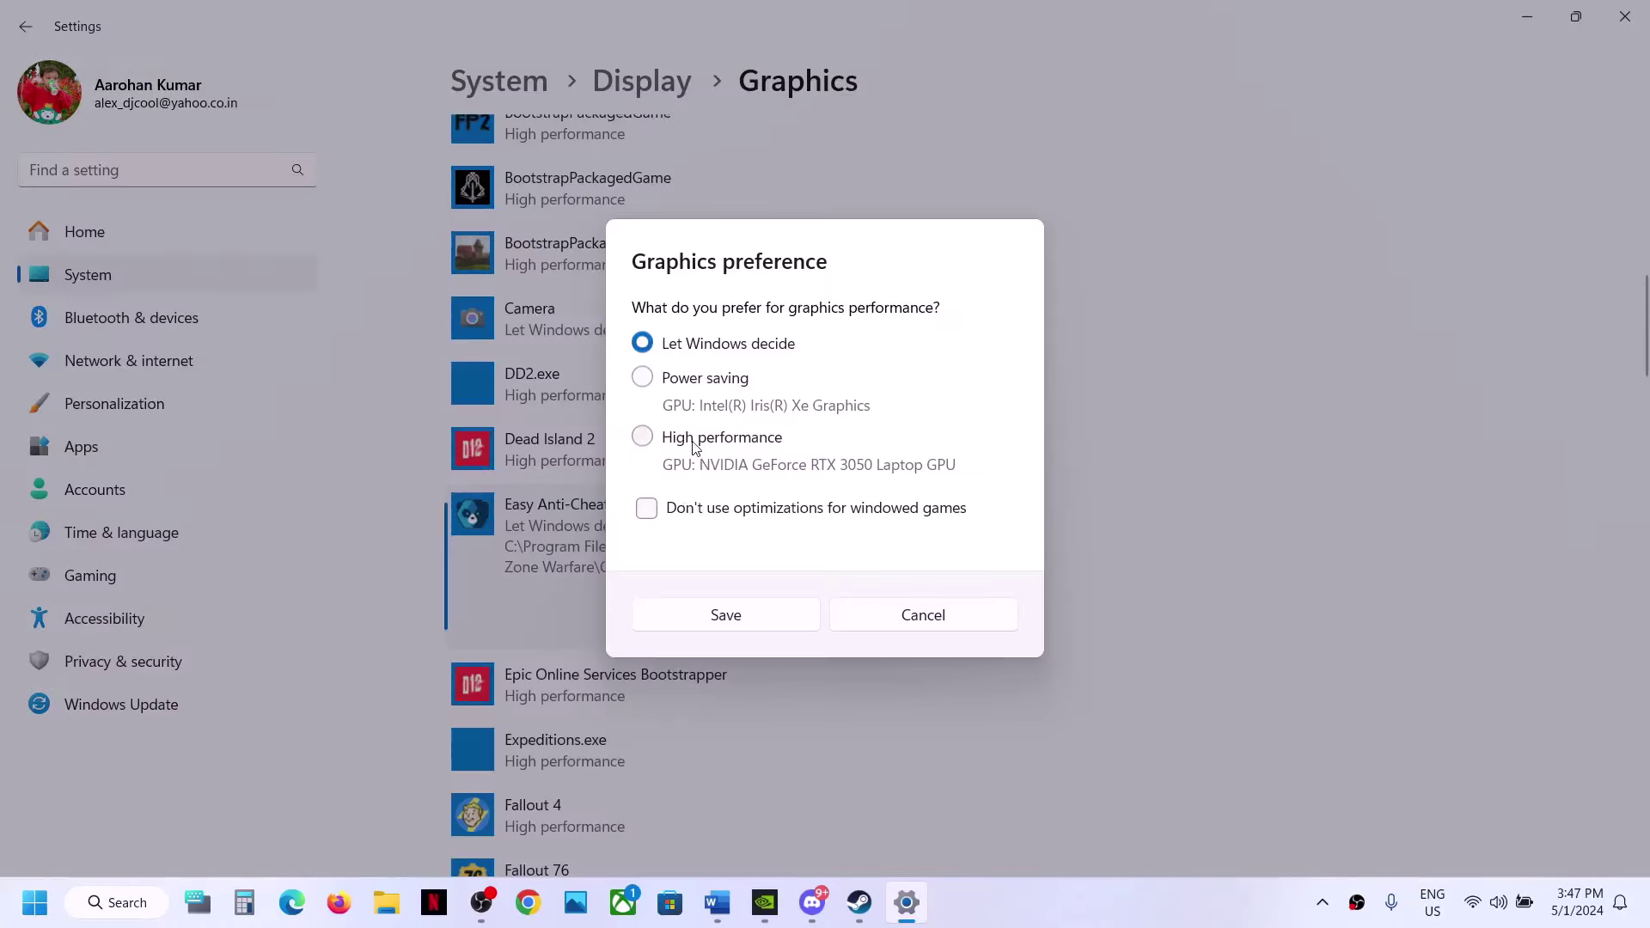
pyautogui.click(694, 440)
pyautogui.click(766, 625)
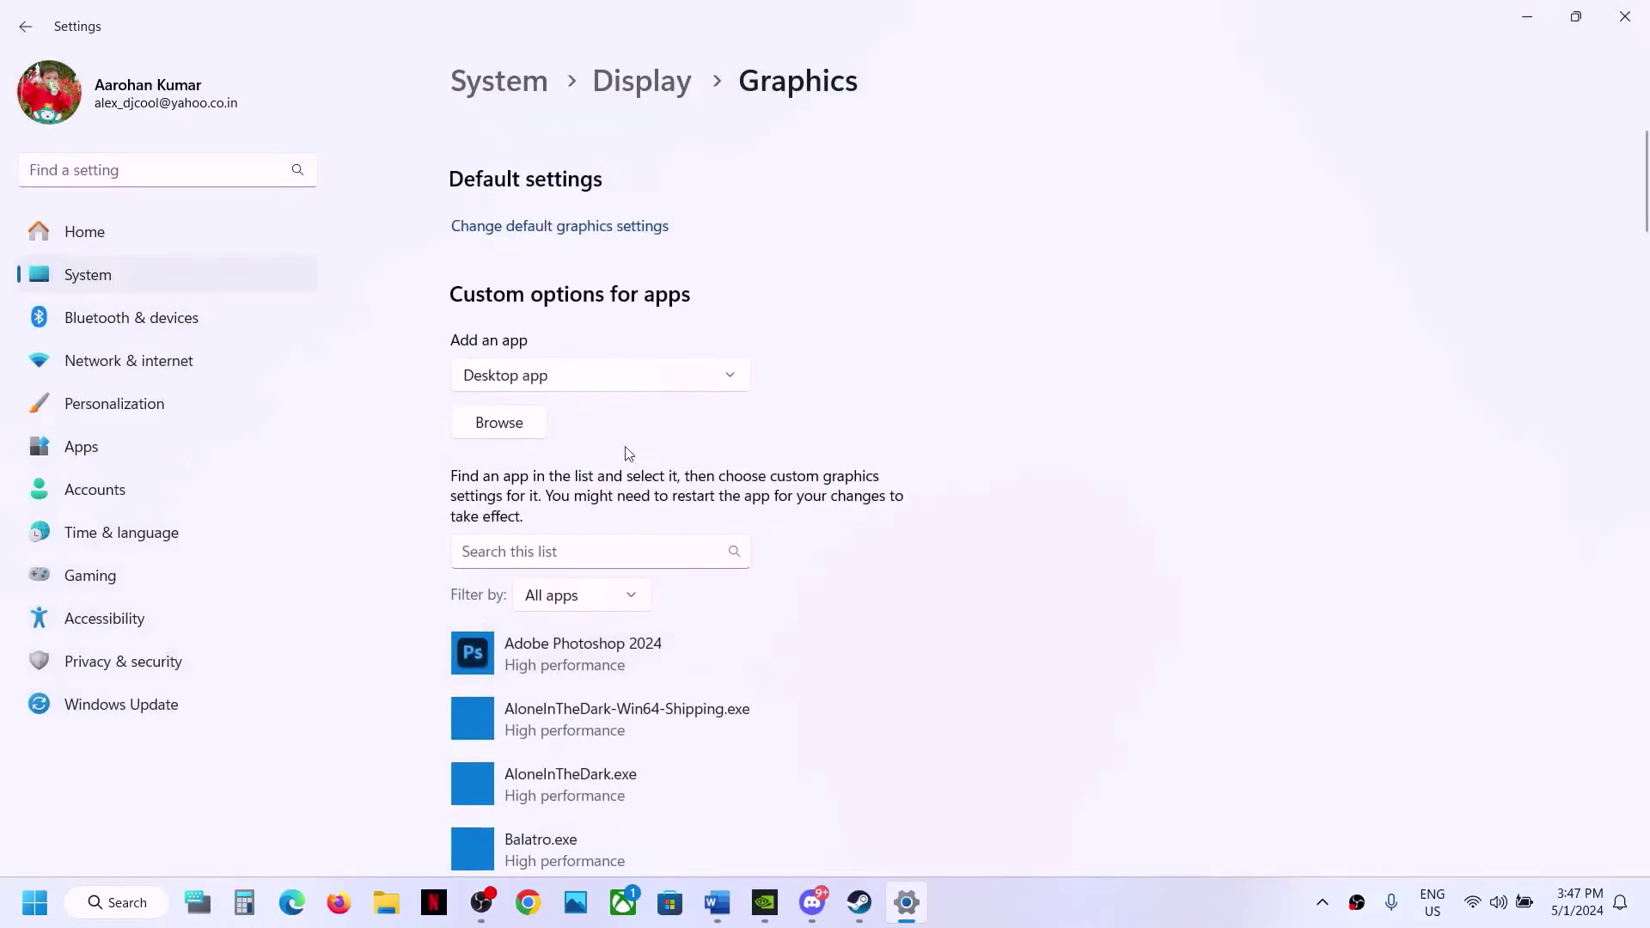
# - Add GZWClientSteam-Win64-Shipping from the game's GZW\Binaries\Win64 folder to the custom graphics options for apps
pyautogui.click(525, 428)
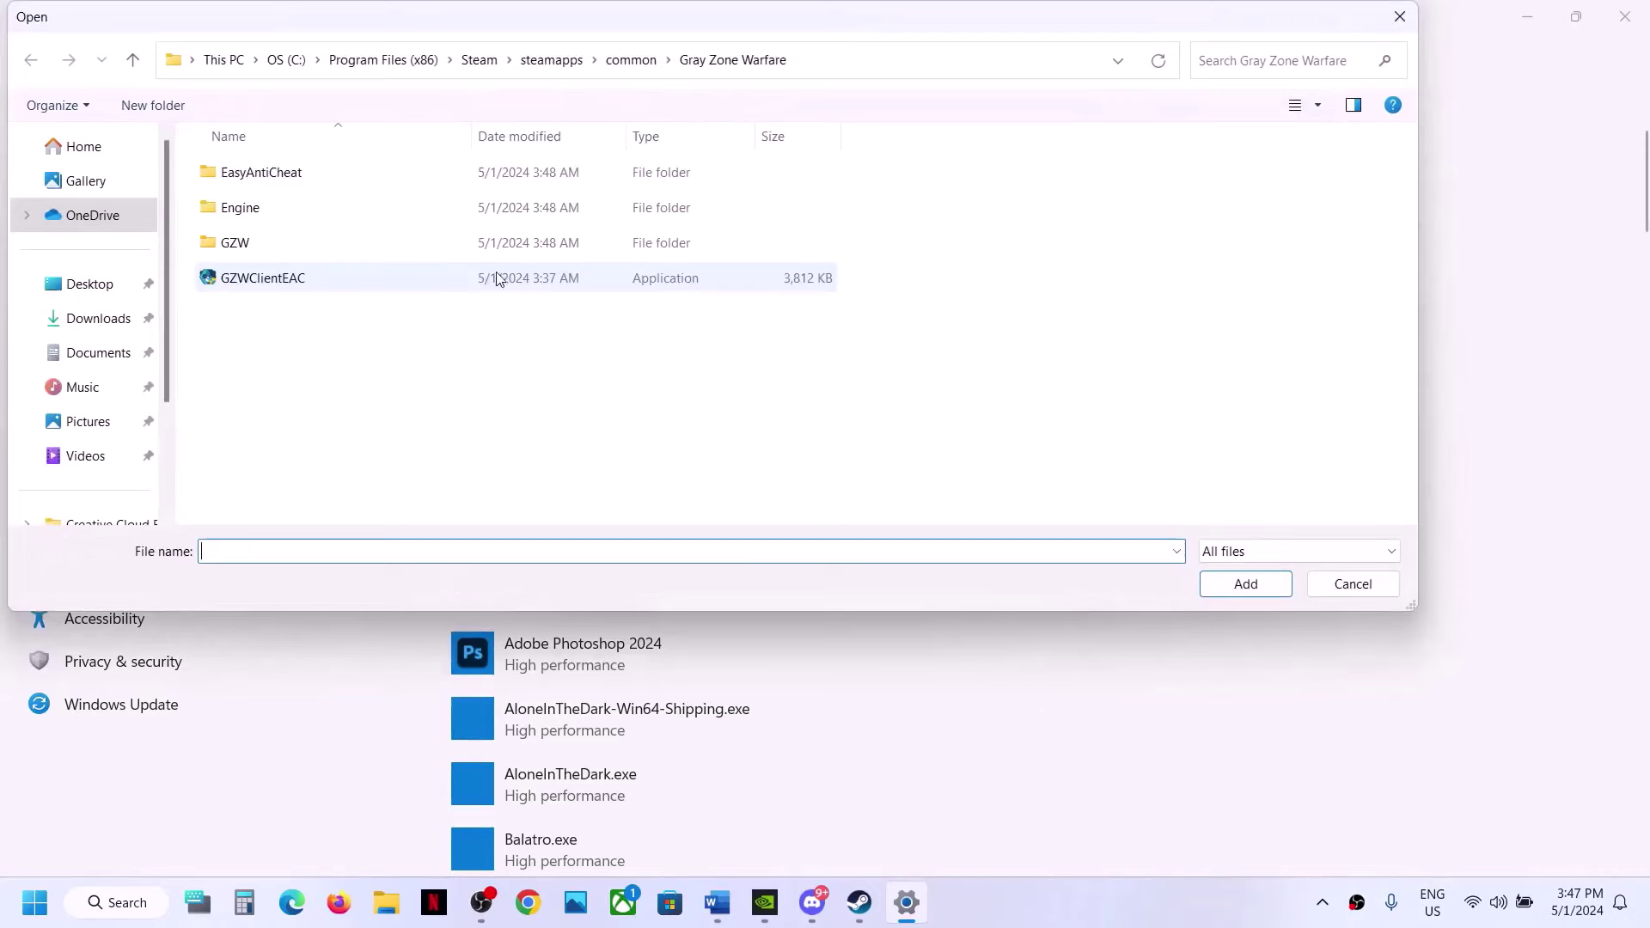
pyautogui.doubleClick(299, 247)
pyautogui.doubleClick(287, 172)
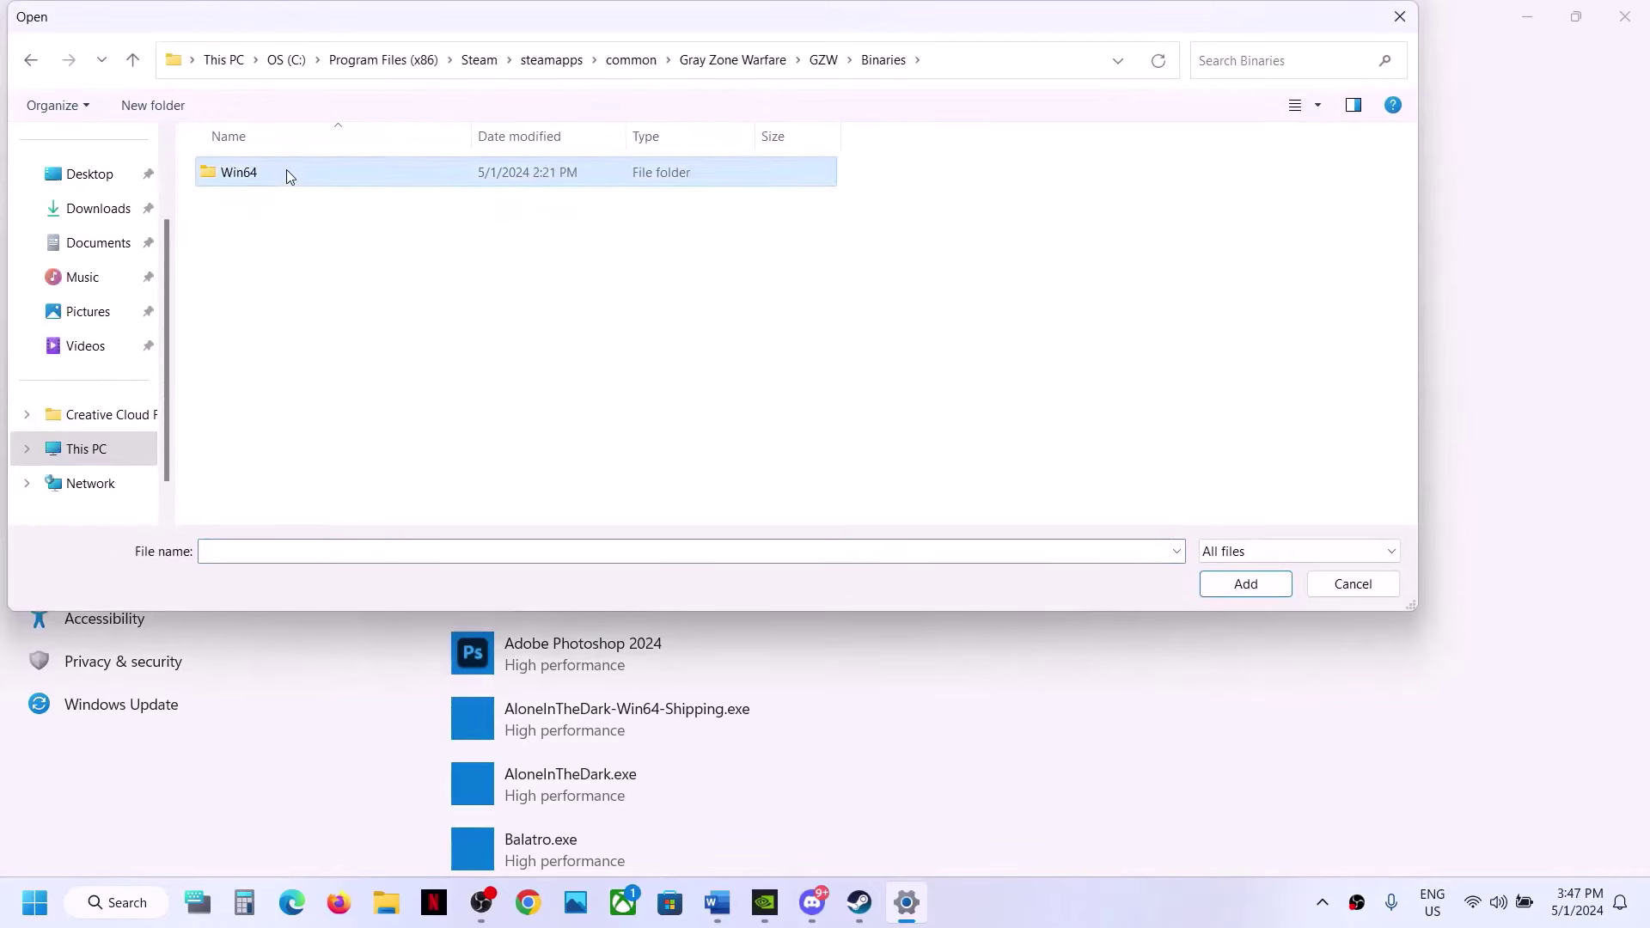
pyautogui.doubleClick(287, 172)
pyautogui.click(298, 203)
pyautogui.click(1245, 584)
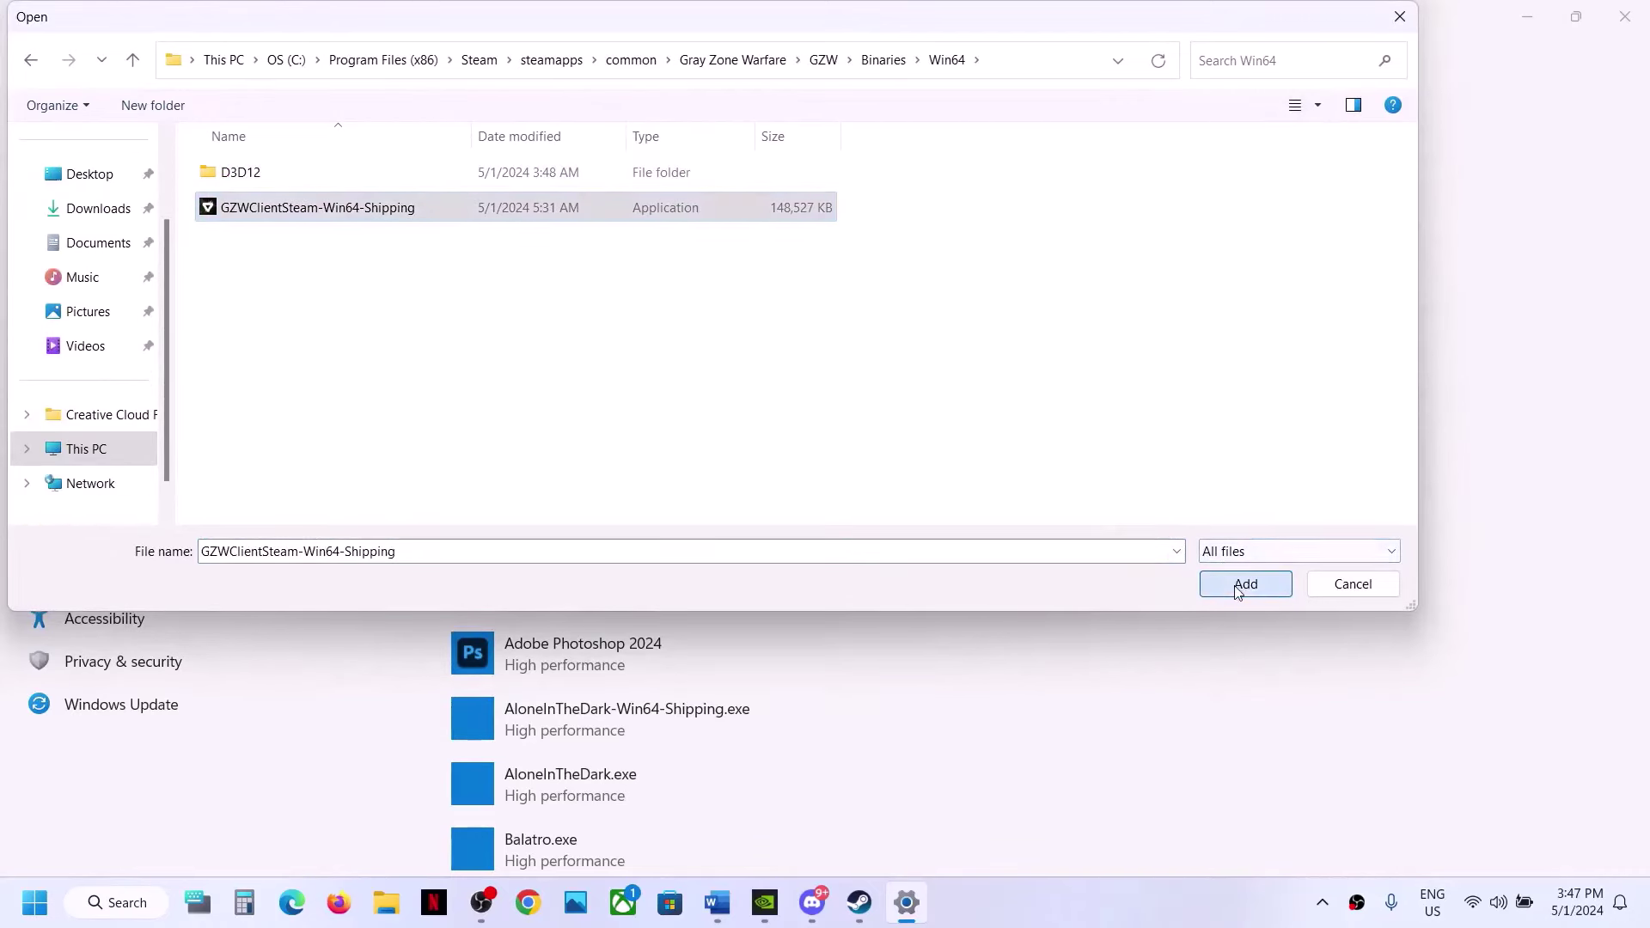
# - Set the Gray Zone Warfare entry's graphics preference to High performance, save it and close Settings
pyautogui.scroll(-5, 715, 556)
pyautogui.scroll(-3, 715, 556)
pyautogui.click(715, 556)
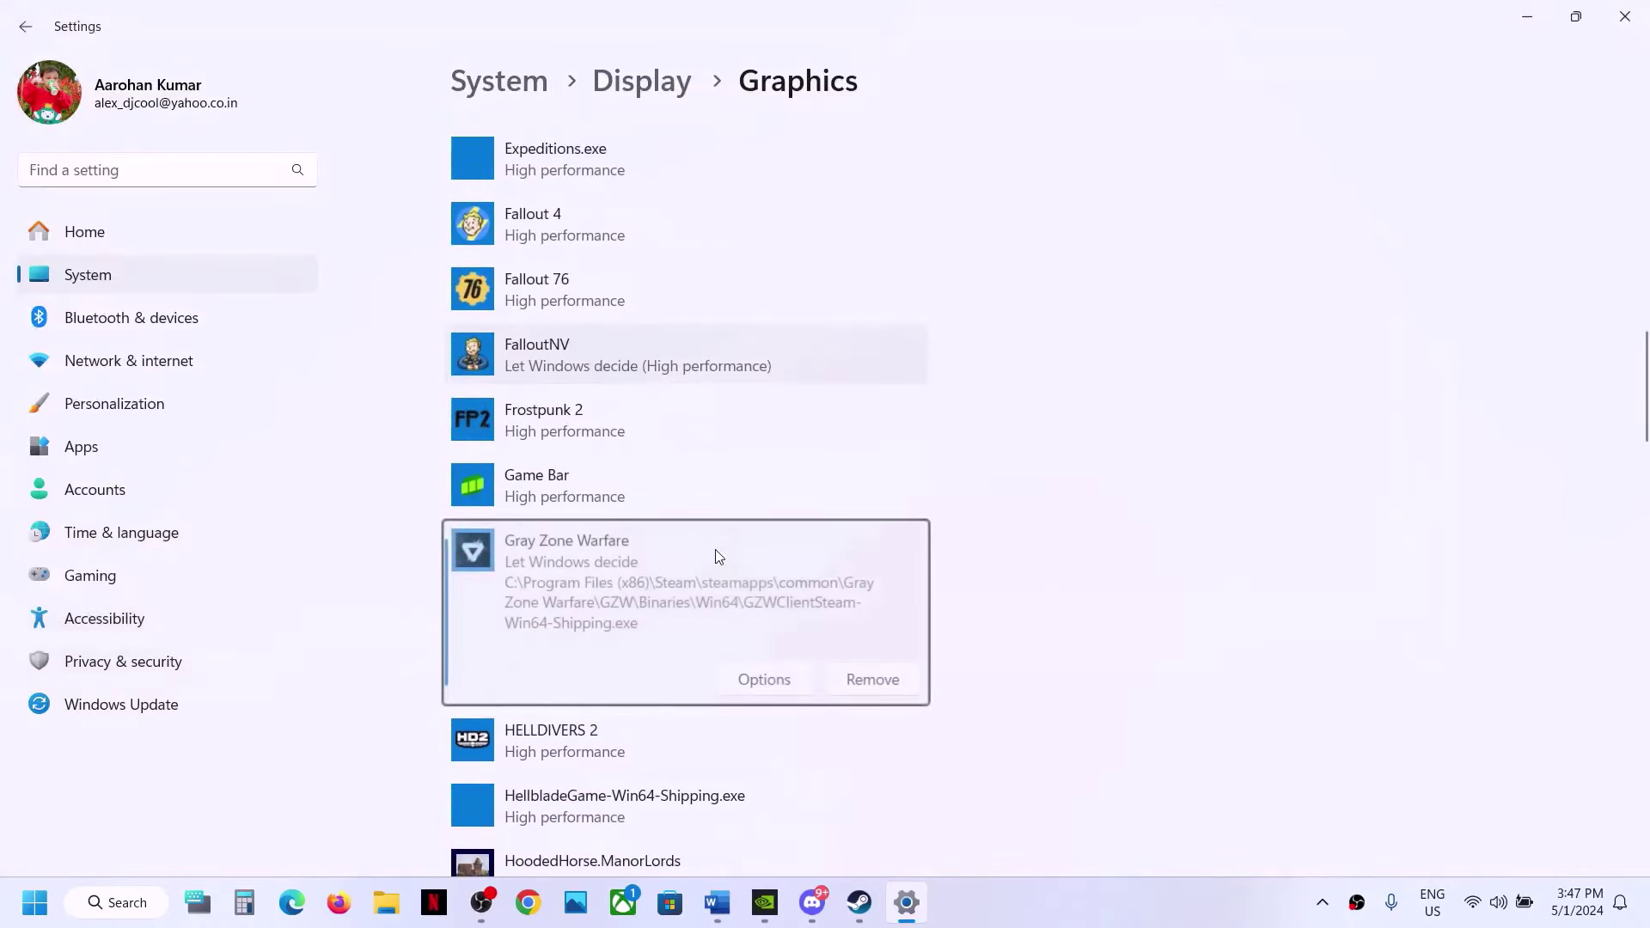
pyautogui.click(764, 681)
pyautogui.click(724, 449)
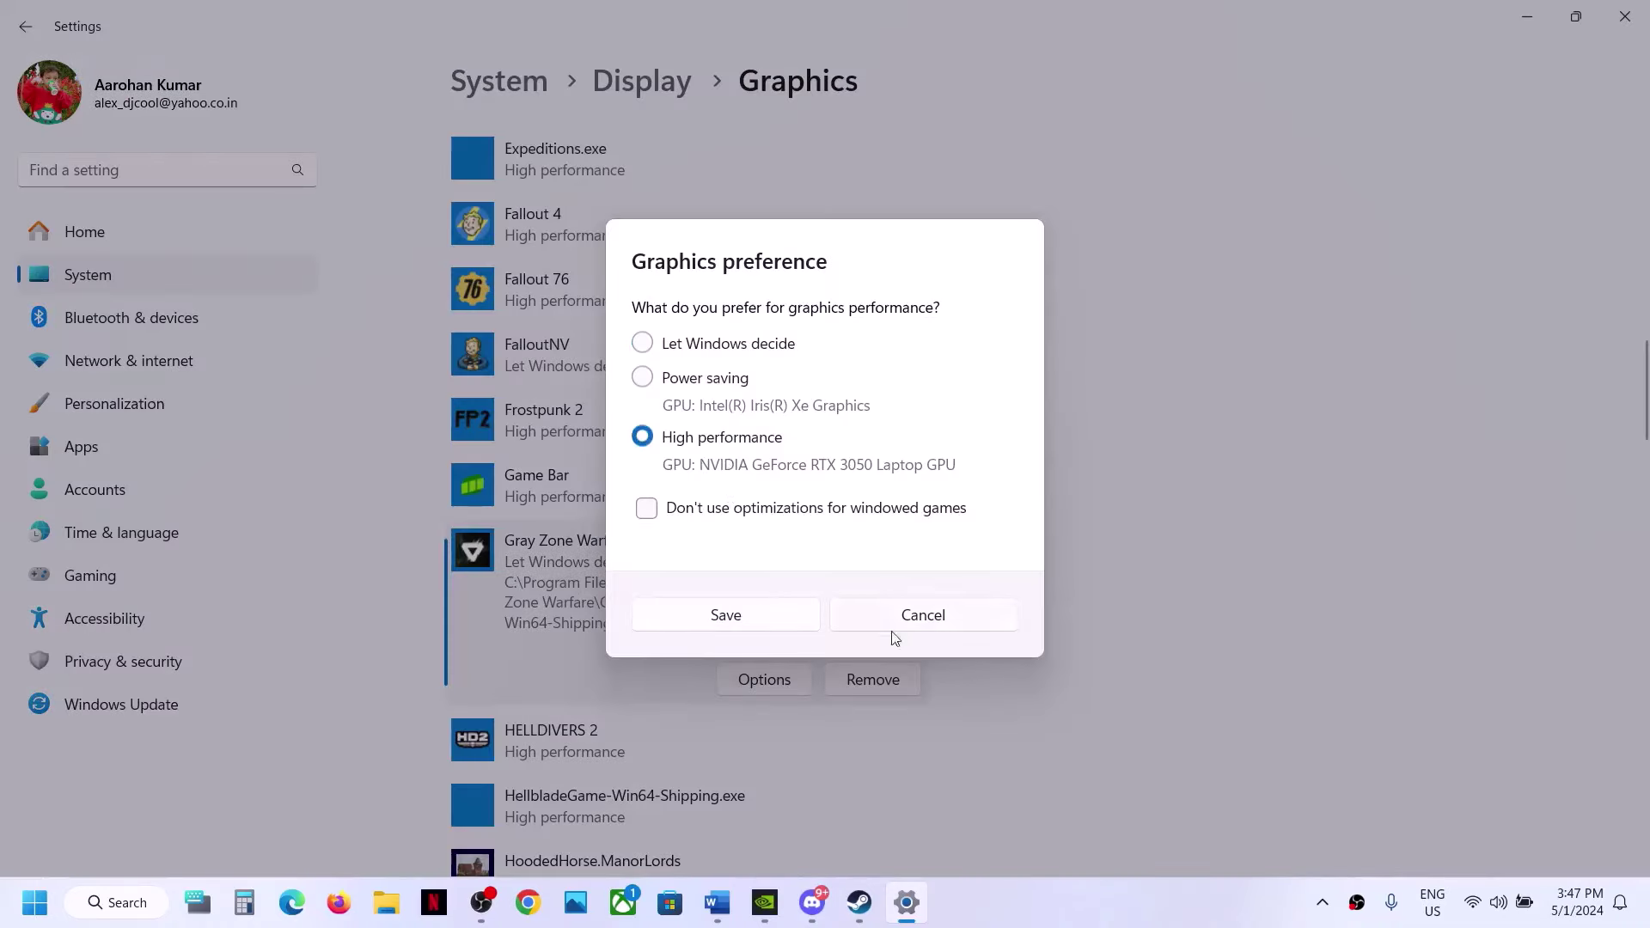
pyautogui.click(763, 619)
pyautogui.click(1625, 16)
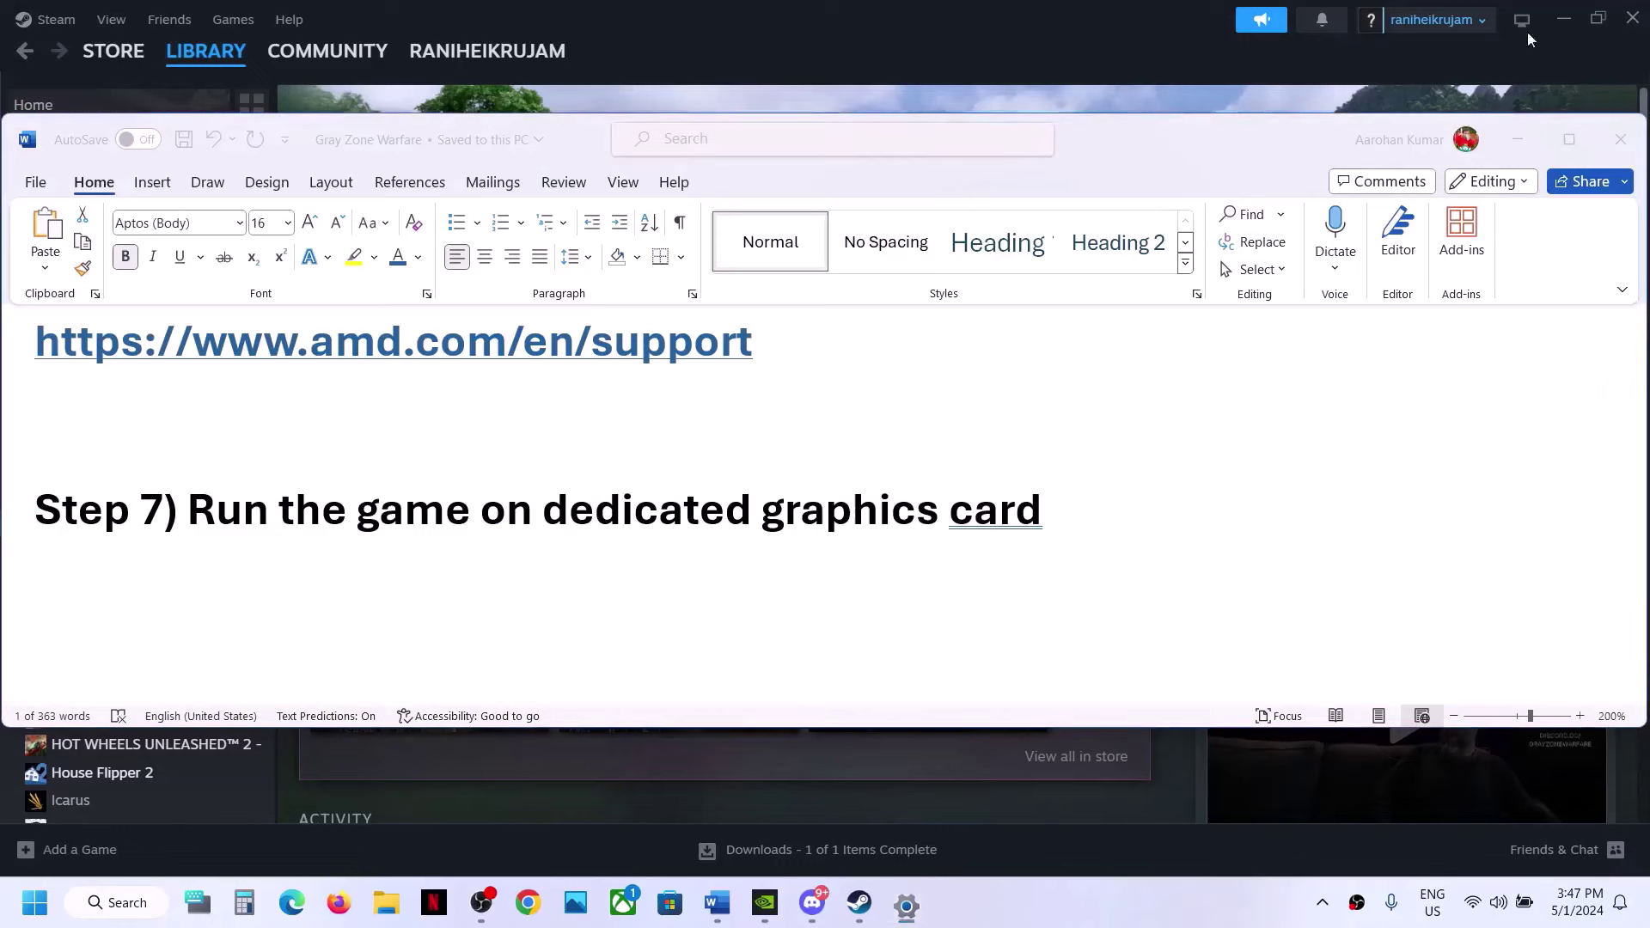
# - Read Step 8 in the Word document, highlighting its advice to reset BIOS to default settings and put AVX settings to auto
pyautogui.scroll(-3, 635, 436)
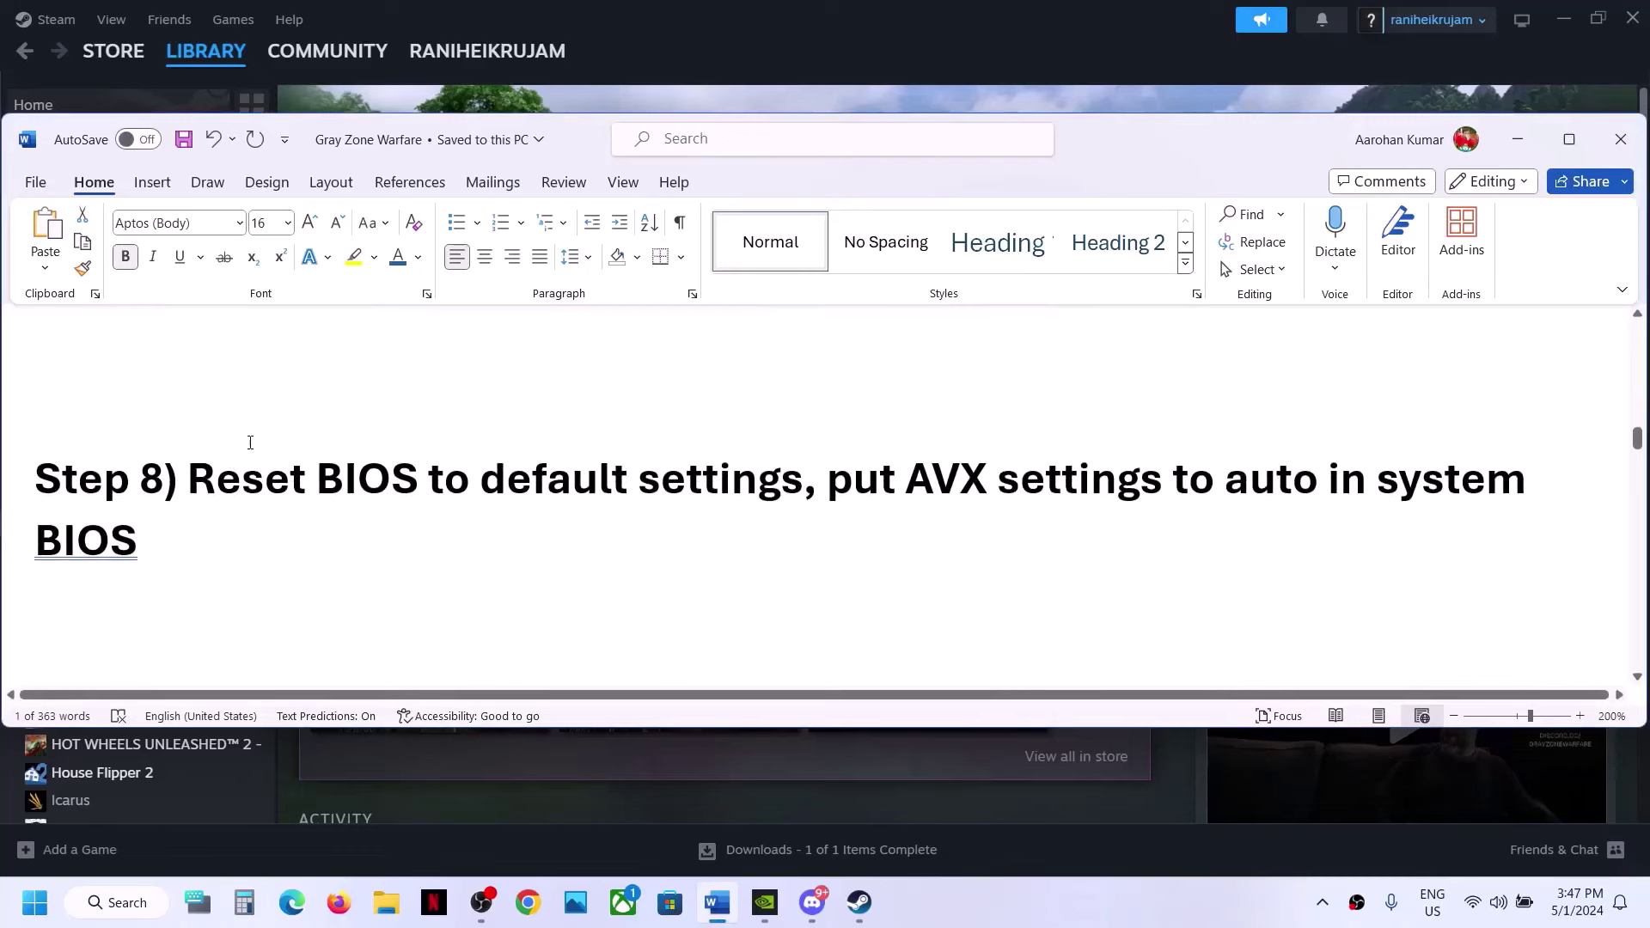
pyautogui.moveTo(191, 482); pyautogui.dragTo(798, 496)
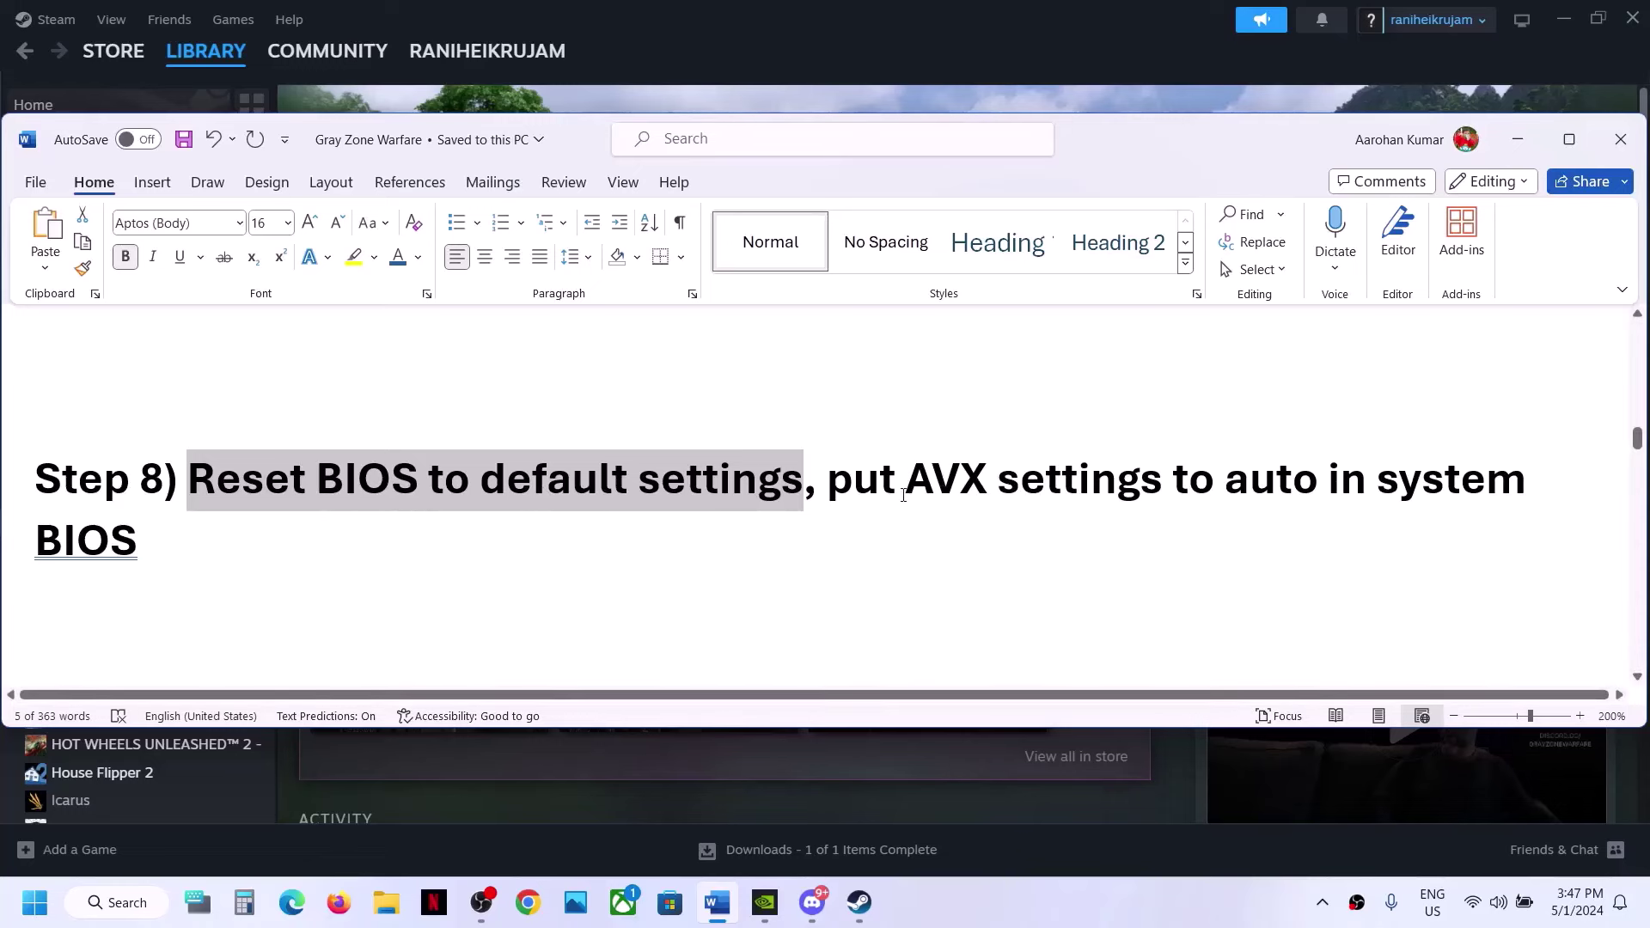
pyautogui.click(856, 491)
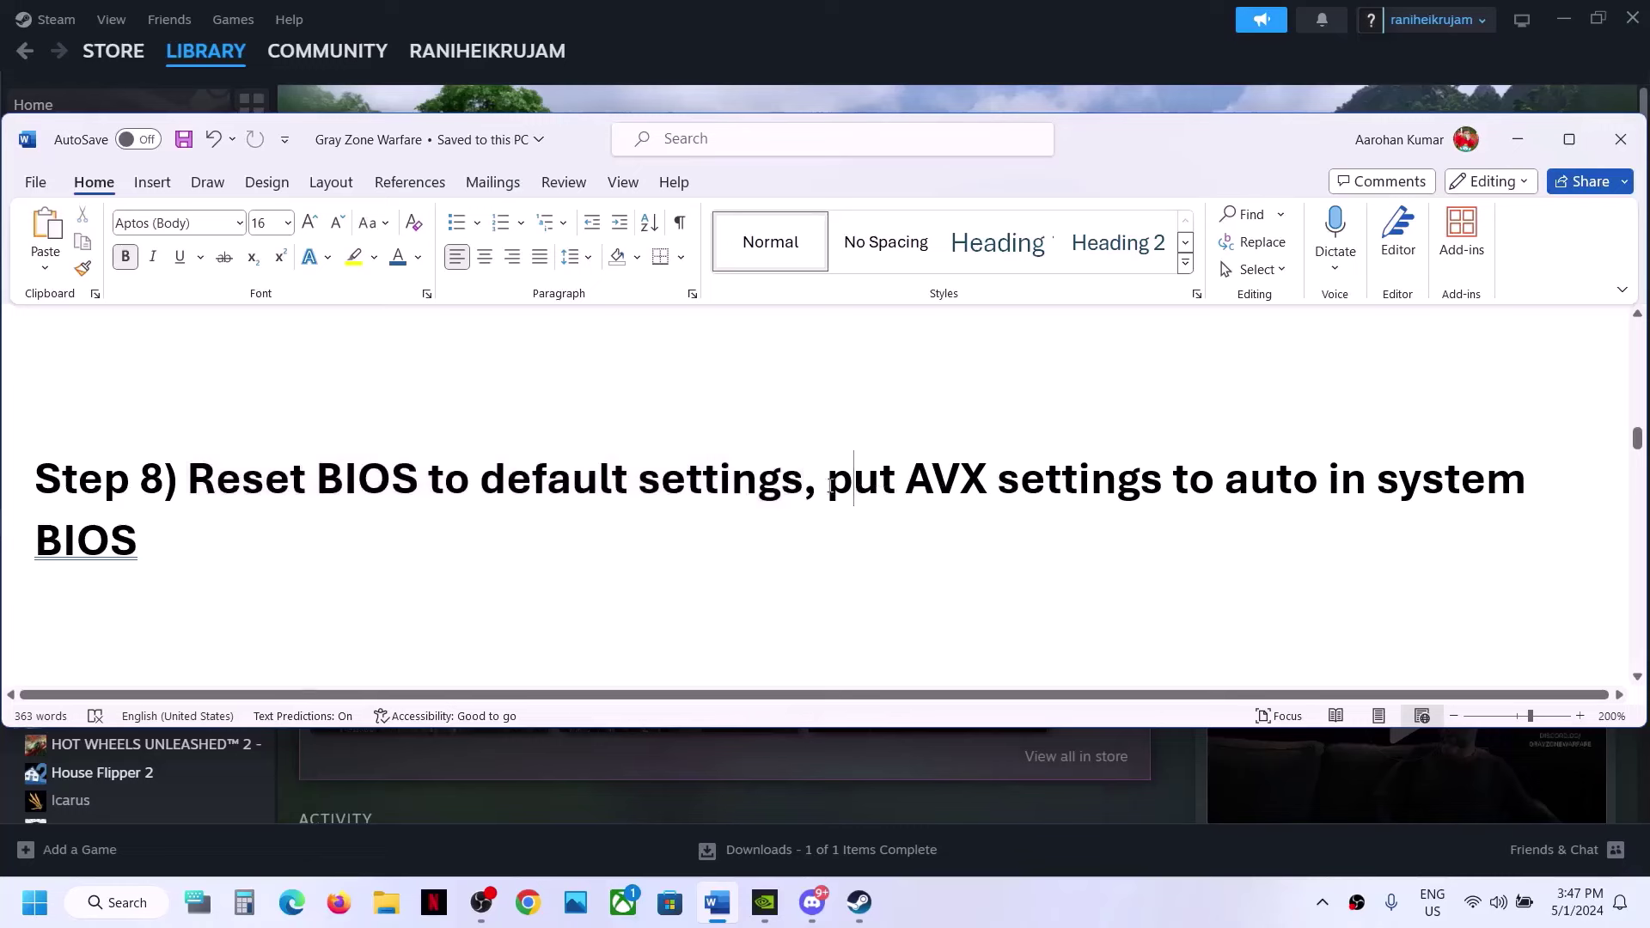
pyautogui.moveTo(856, 491); pyautogui.dragTo(921, 514)
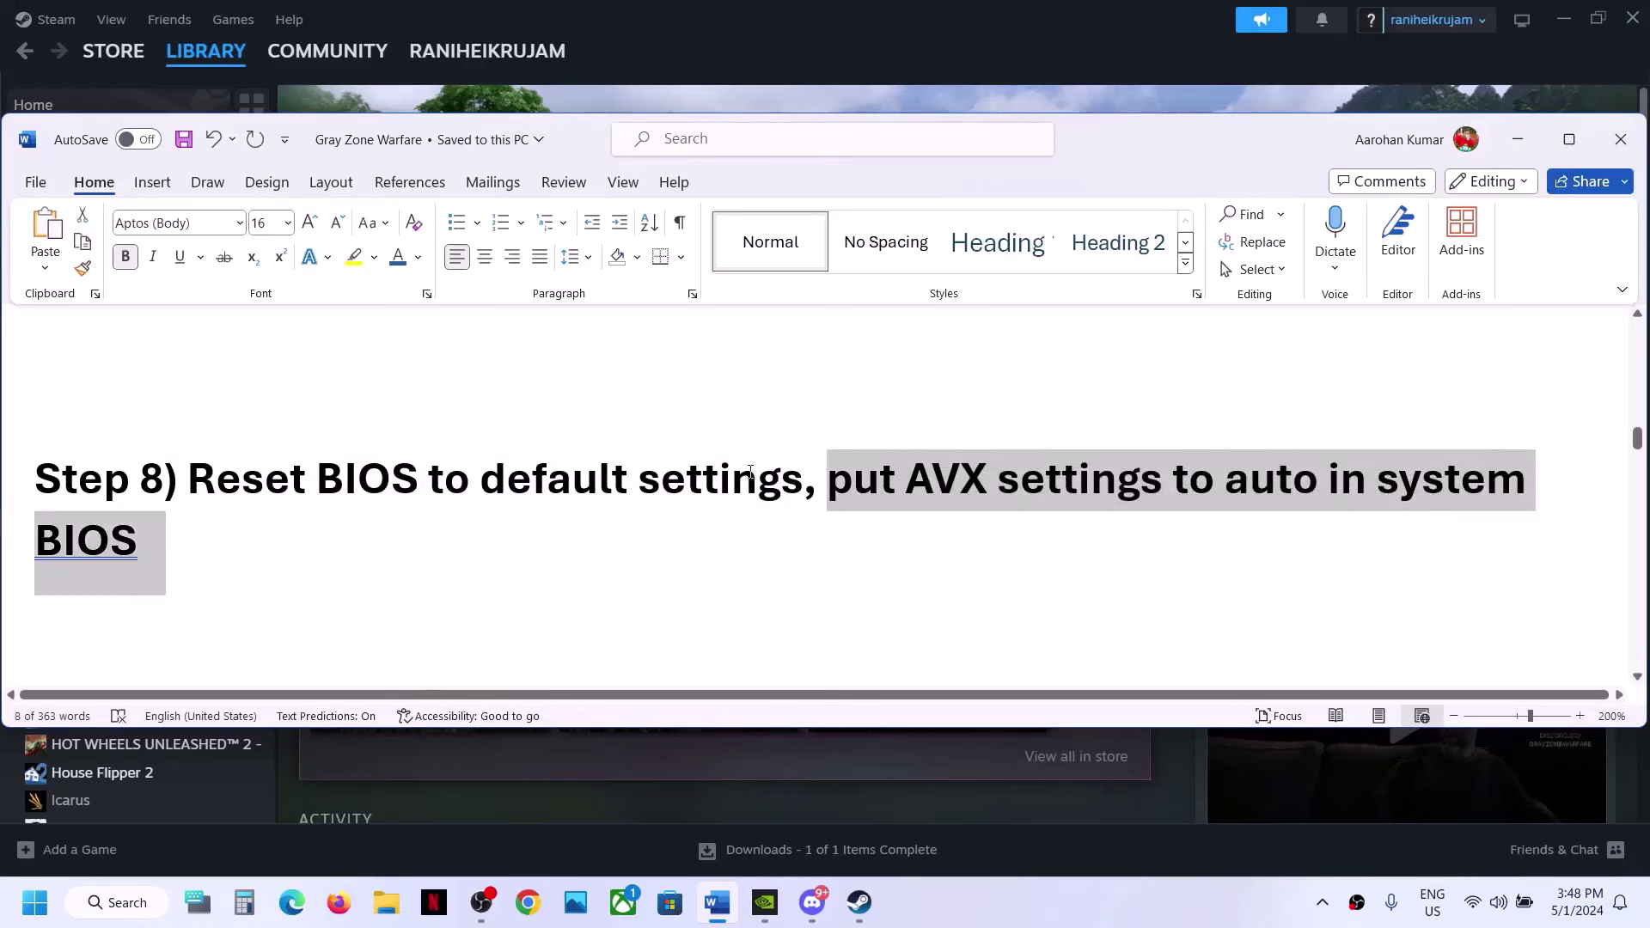
pyautogui.moveTo(802, 481); pyautogui.dragTo(510, 482)
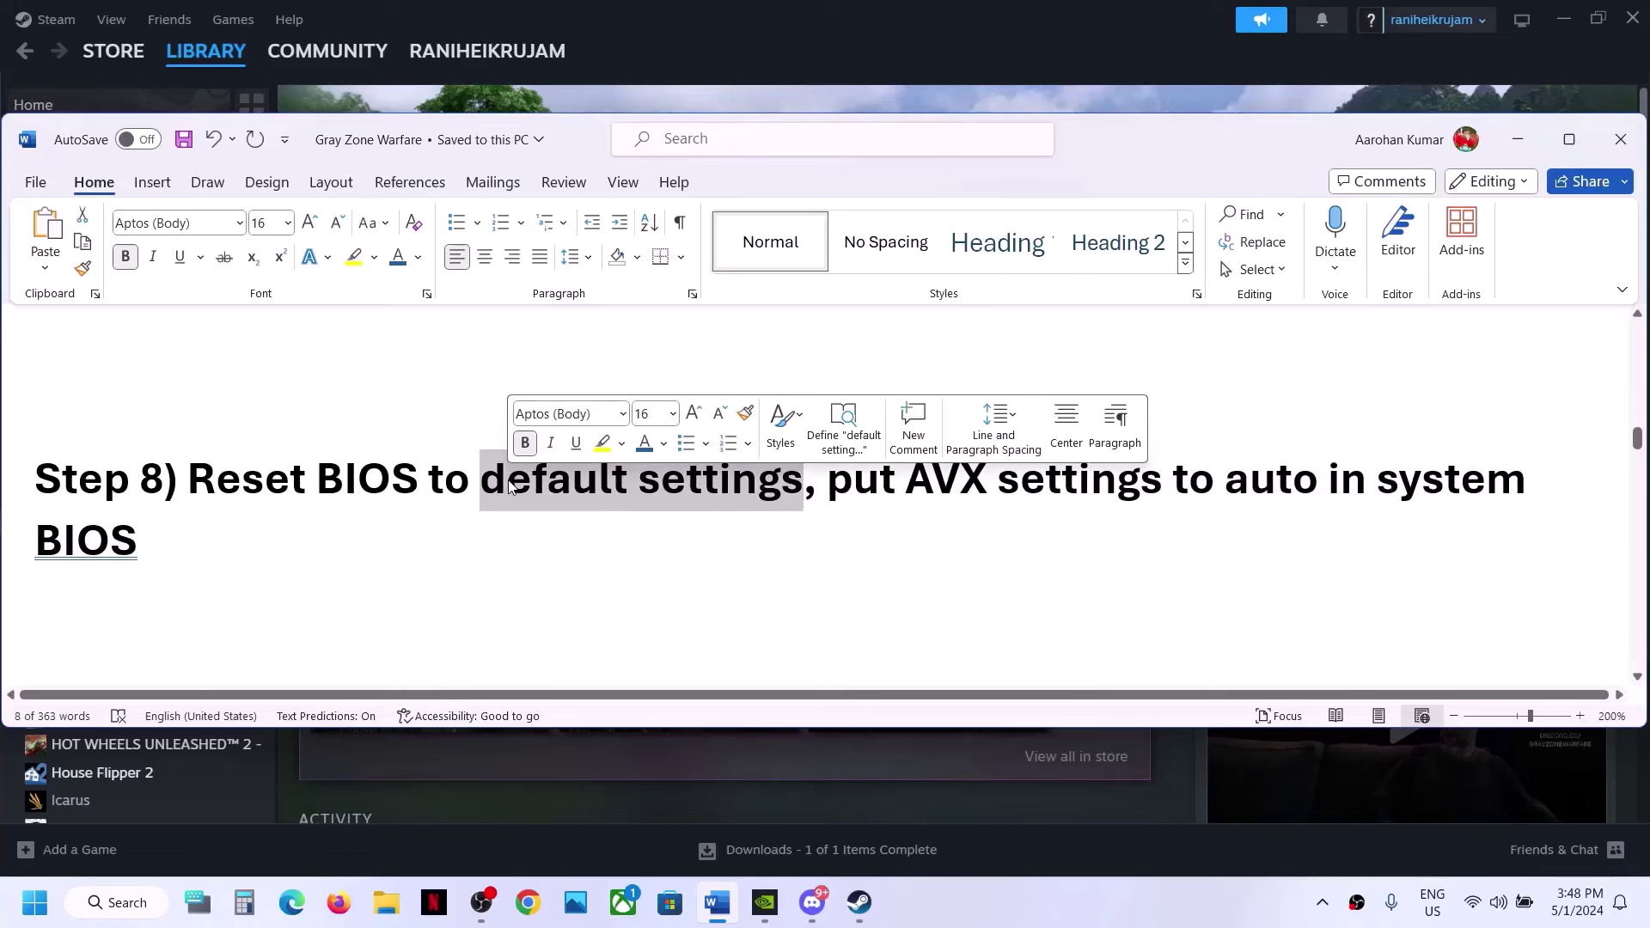
pyautogui.click(420, 483)
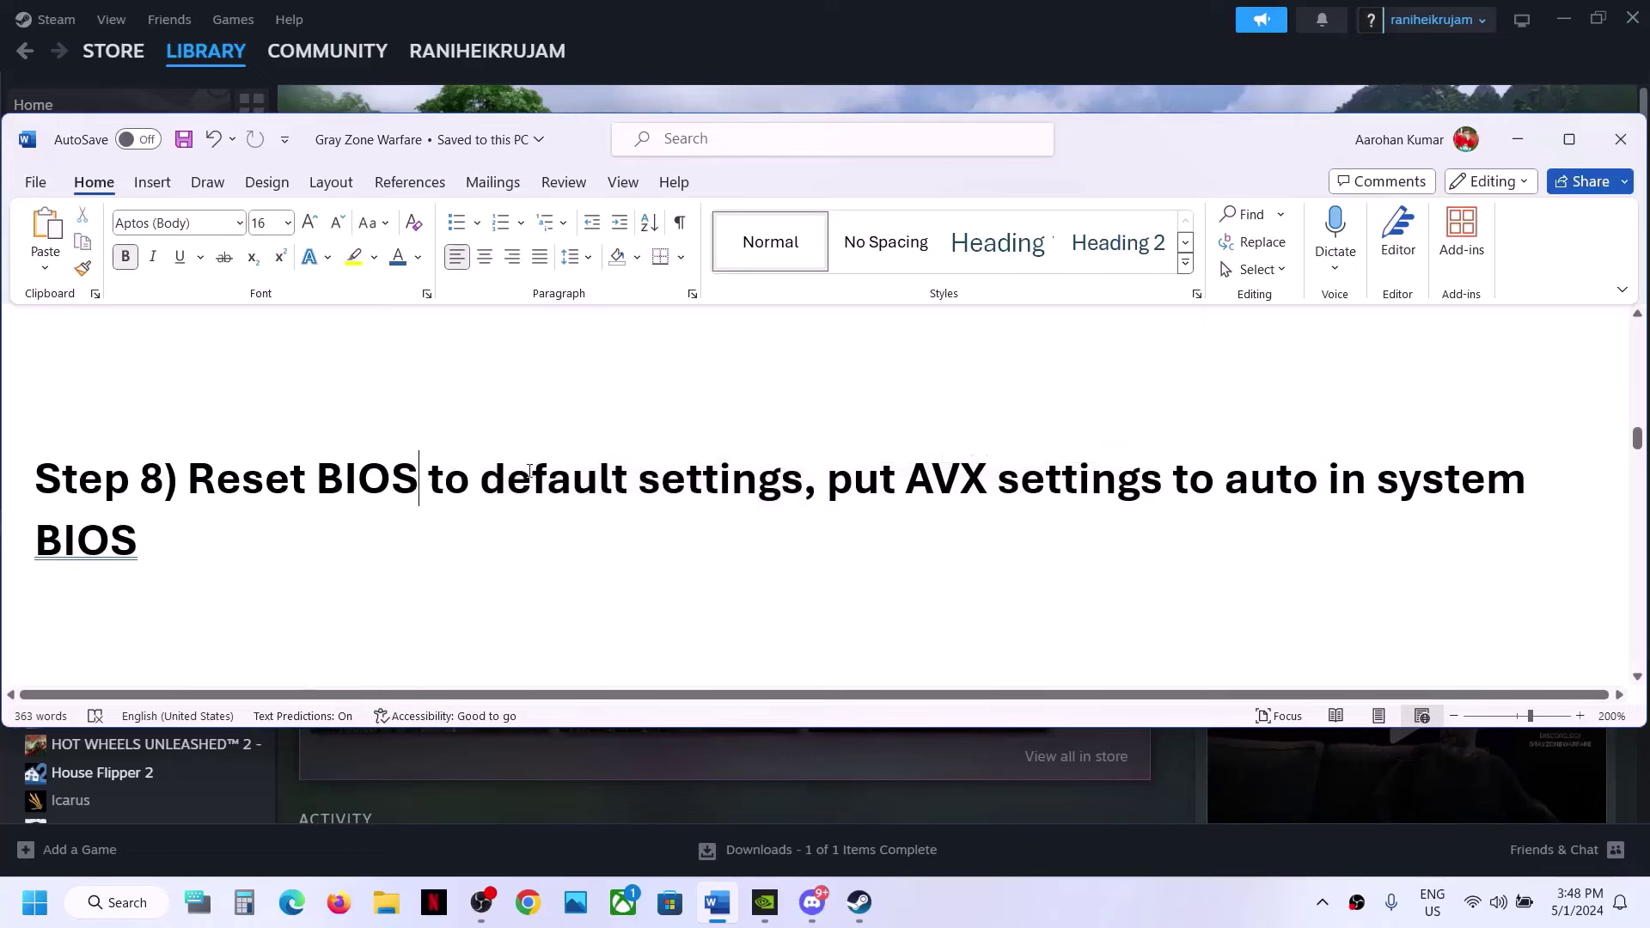
pyautogui.moveTo(541, 471); pyautogui.dragTo(817, 481)
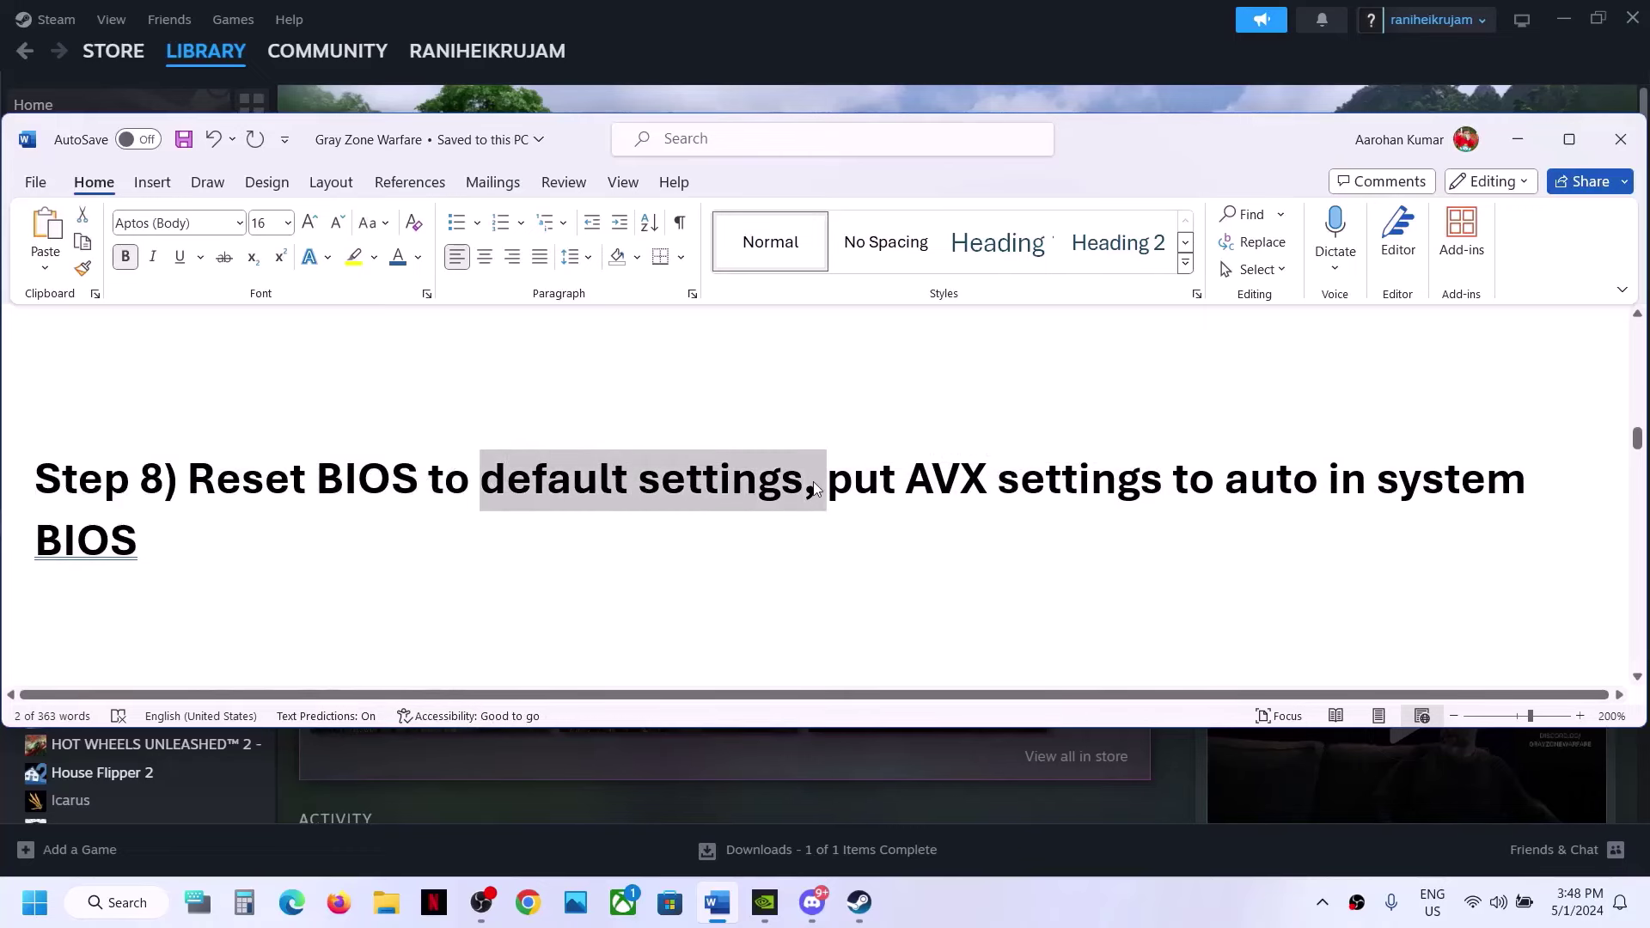
pyautogui.click(819, 482)
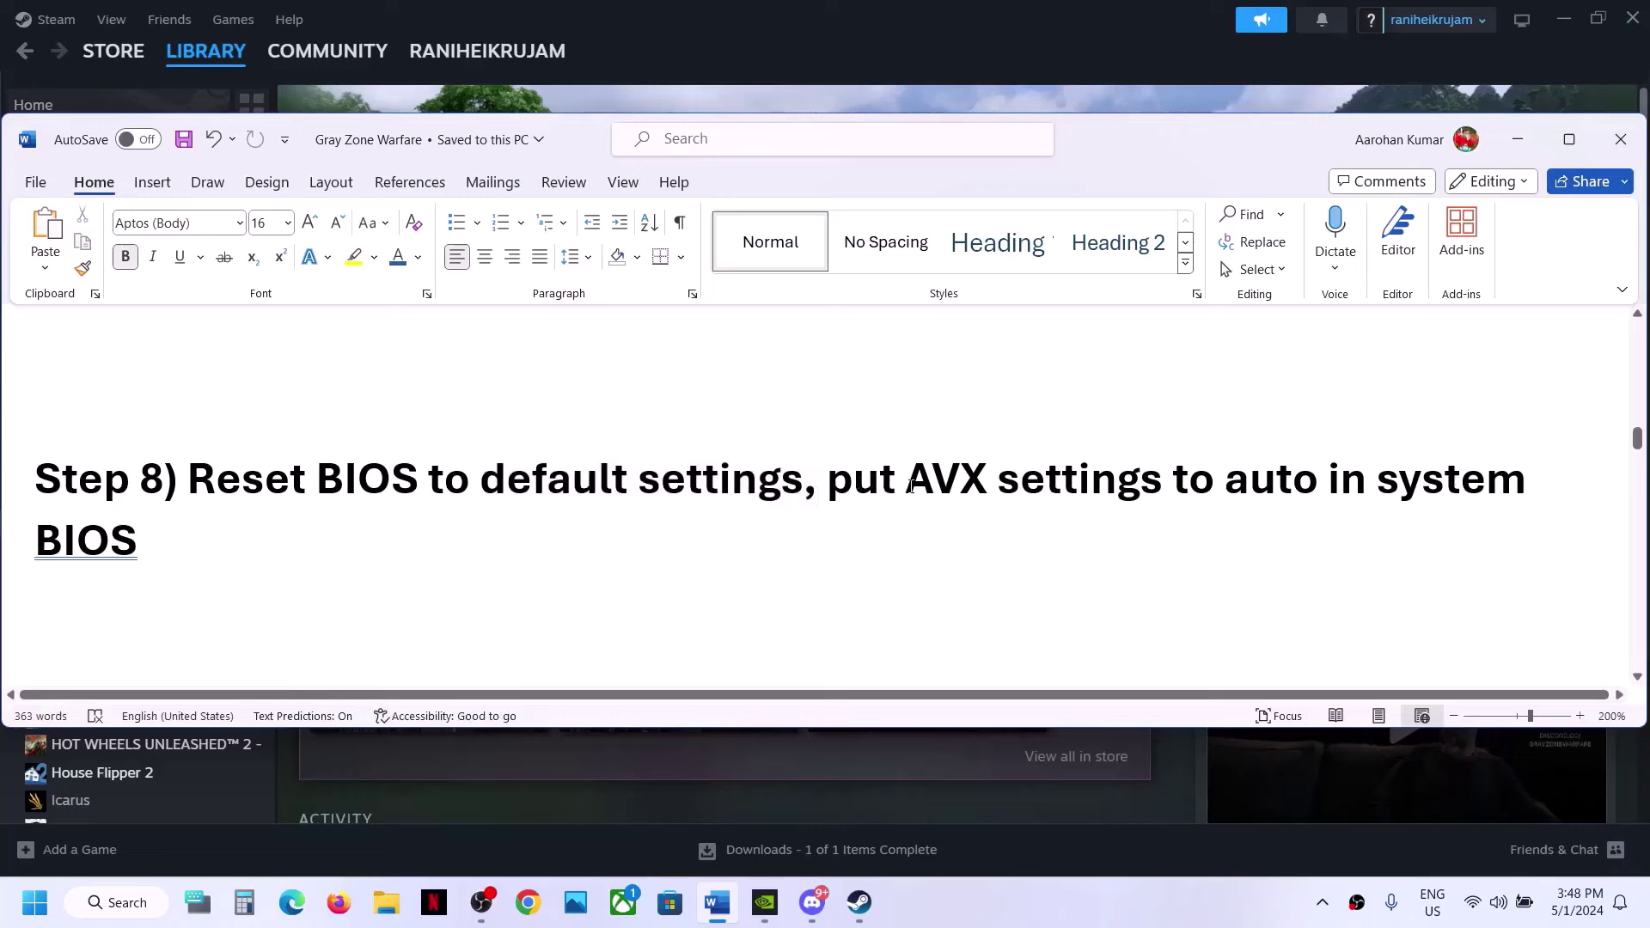
pyautogui.moveTo(907, 483); pyautogui.dragTo(1151, 490)
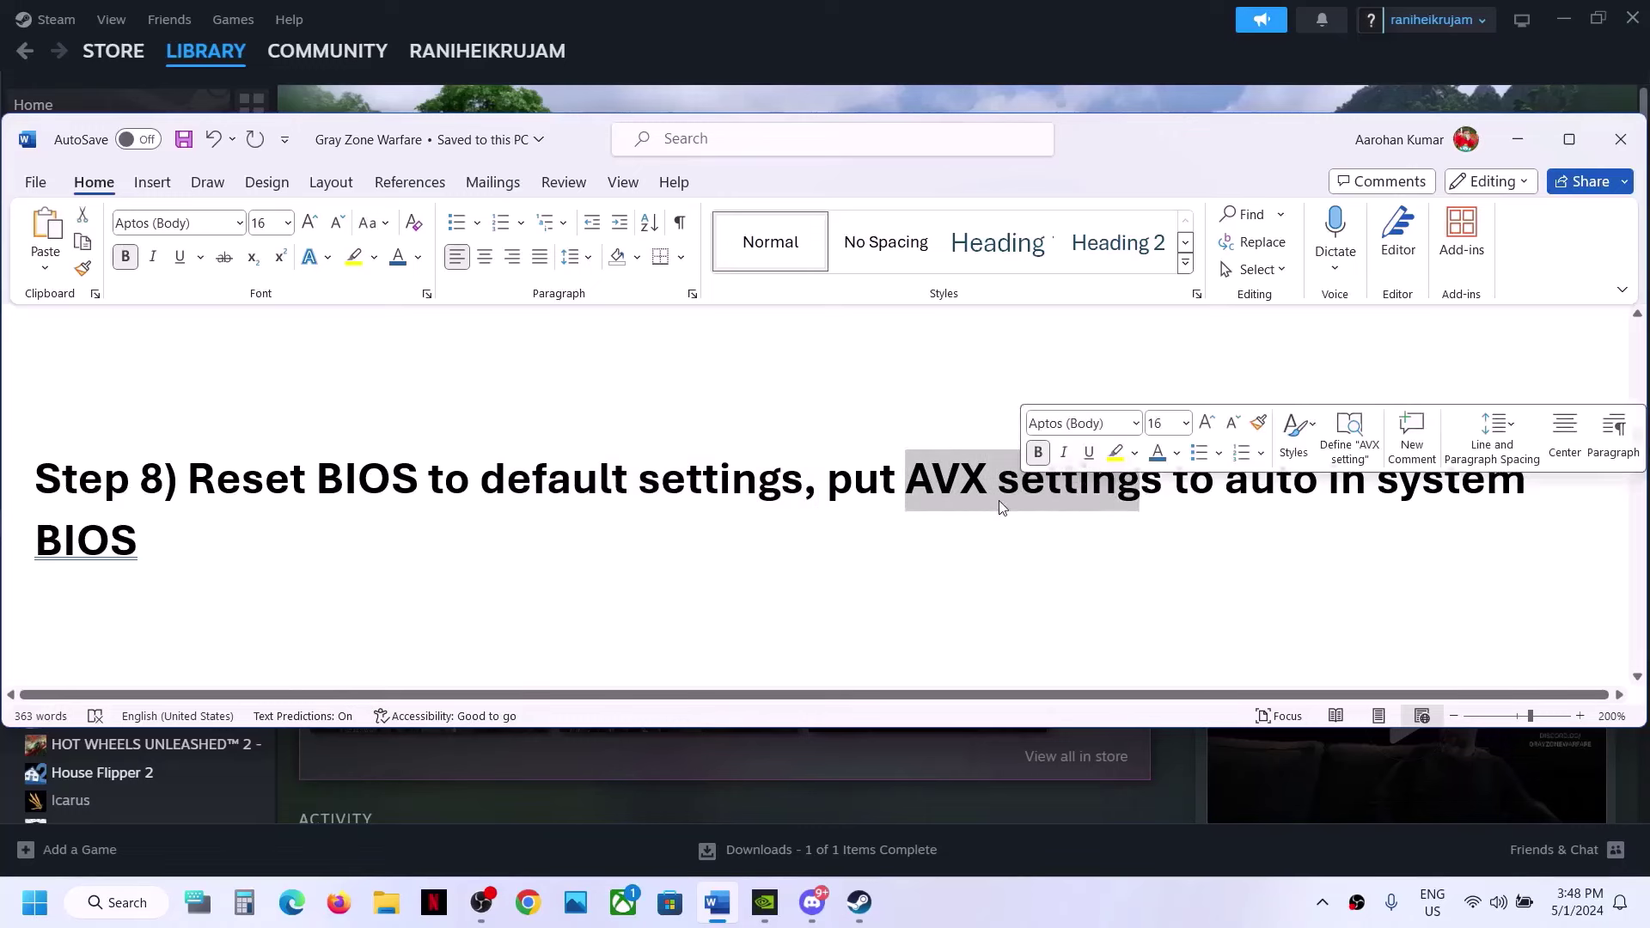
pyautogui.click(1095, 491)
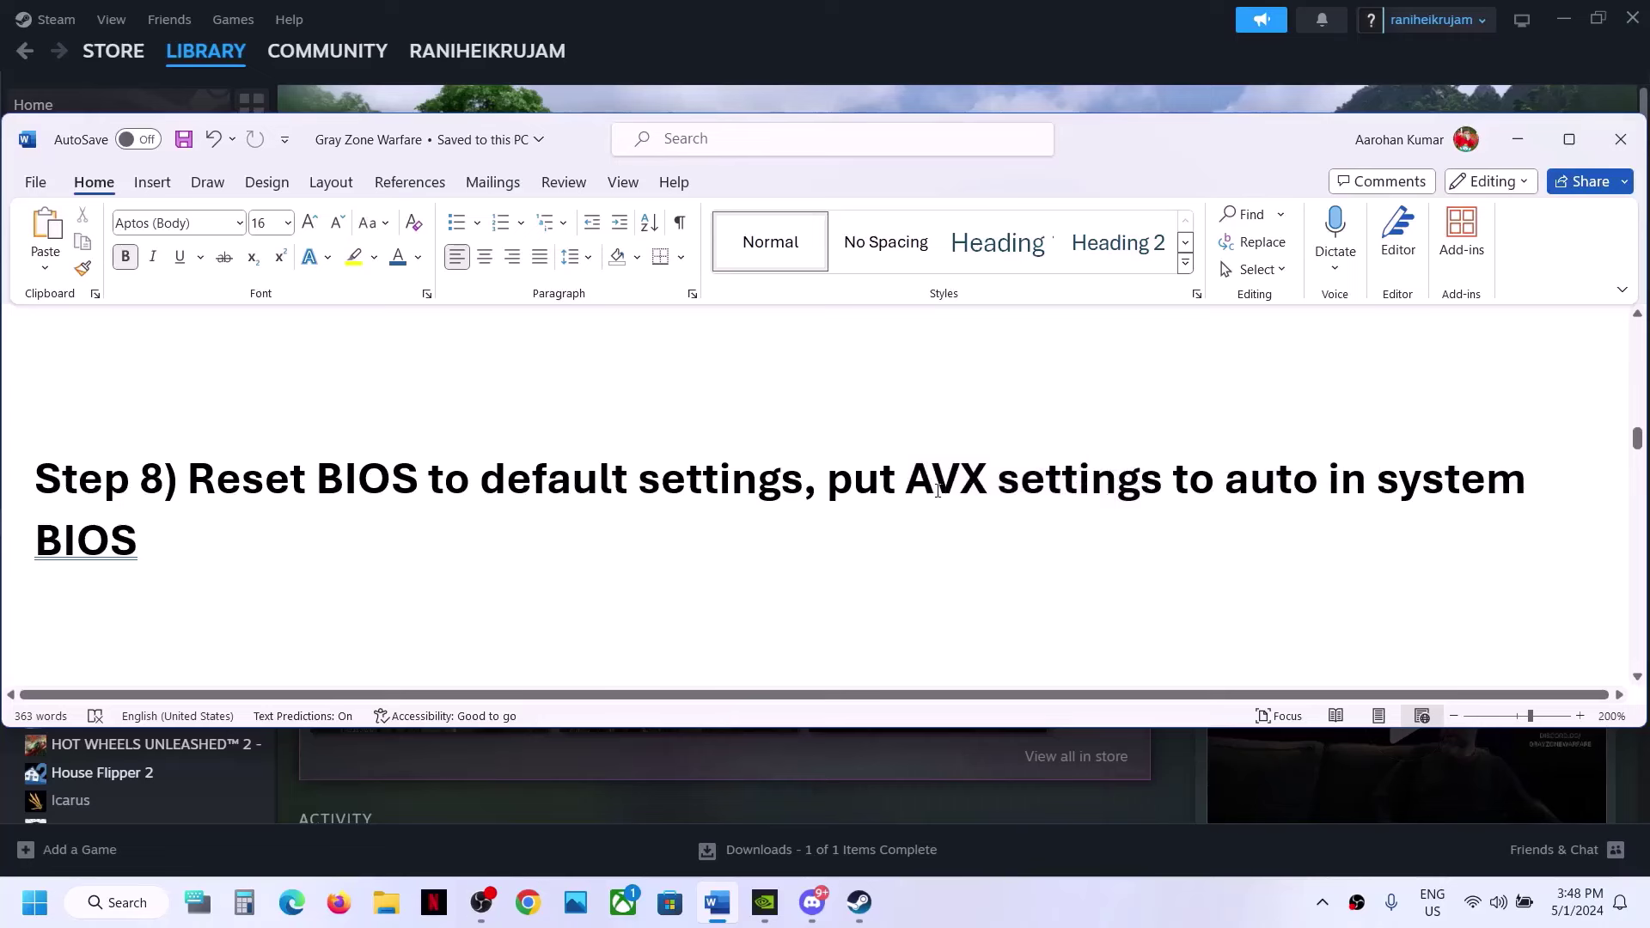
pyautogui.moveTo(994, 476); pyautogui.dragTo(1293, 480)
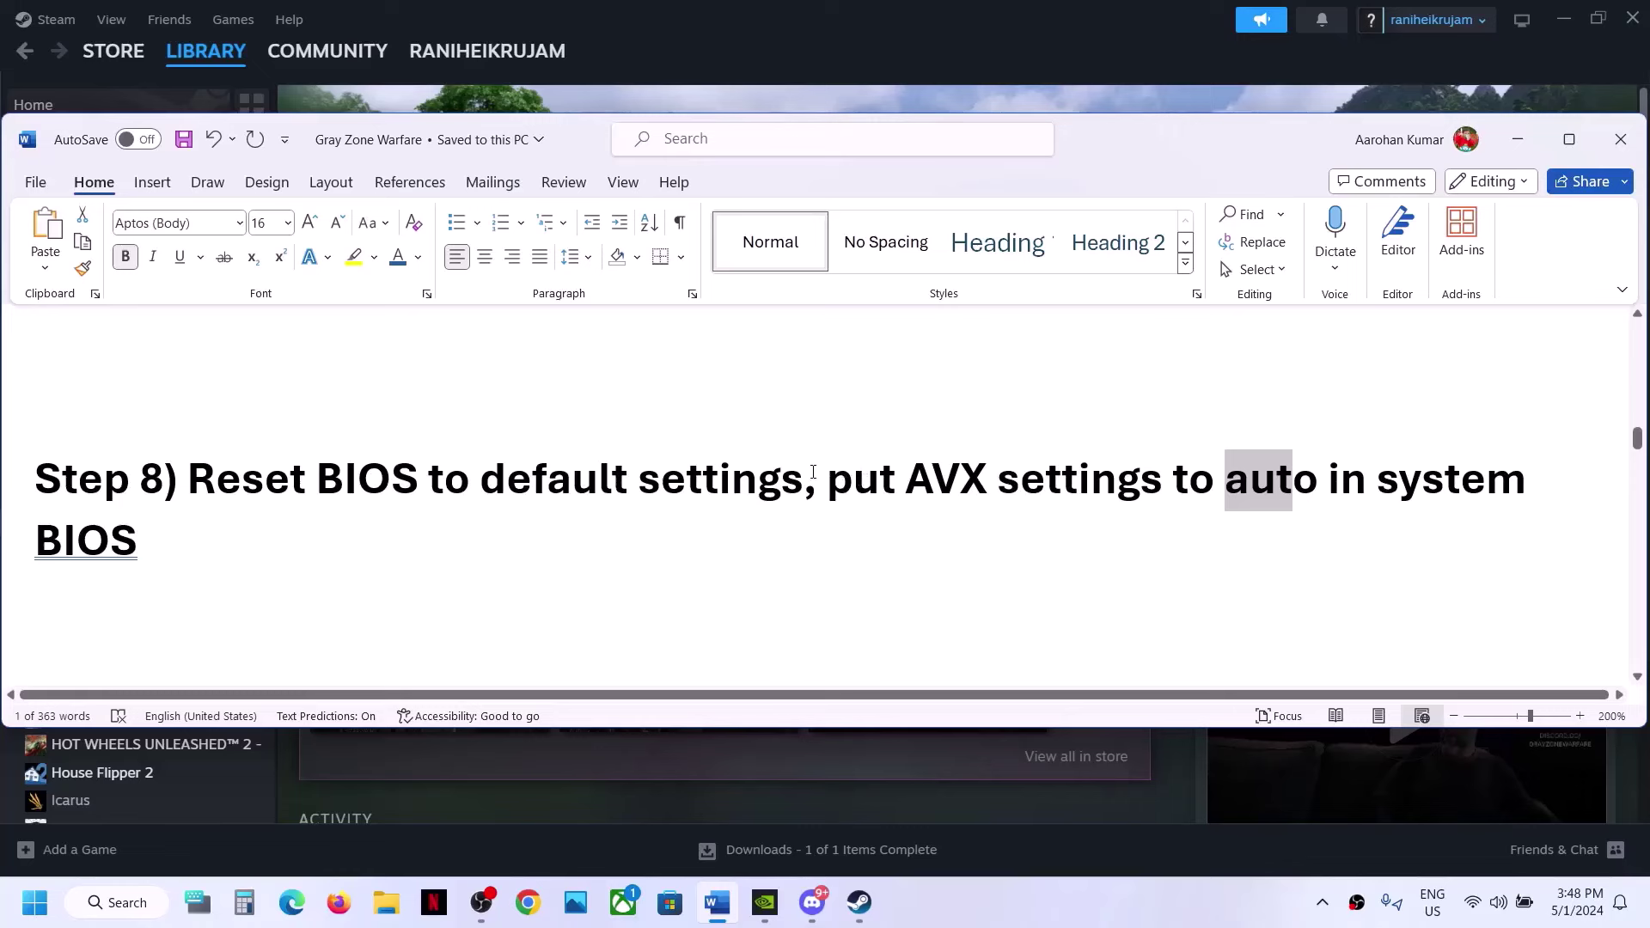
pyautogui.moveTo(806, 475); pyautogui.dragTo(872, 538)
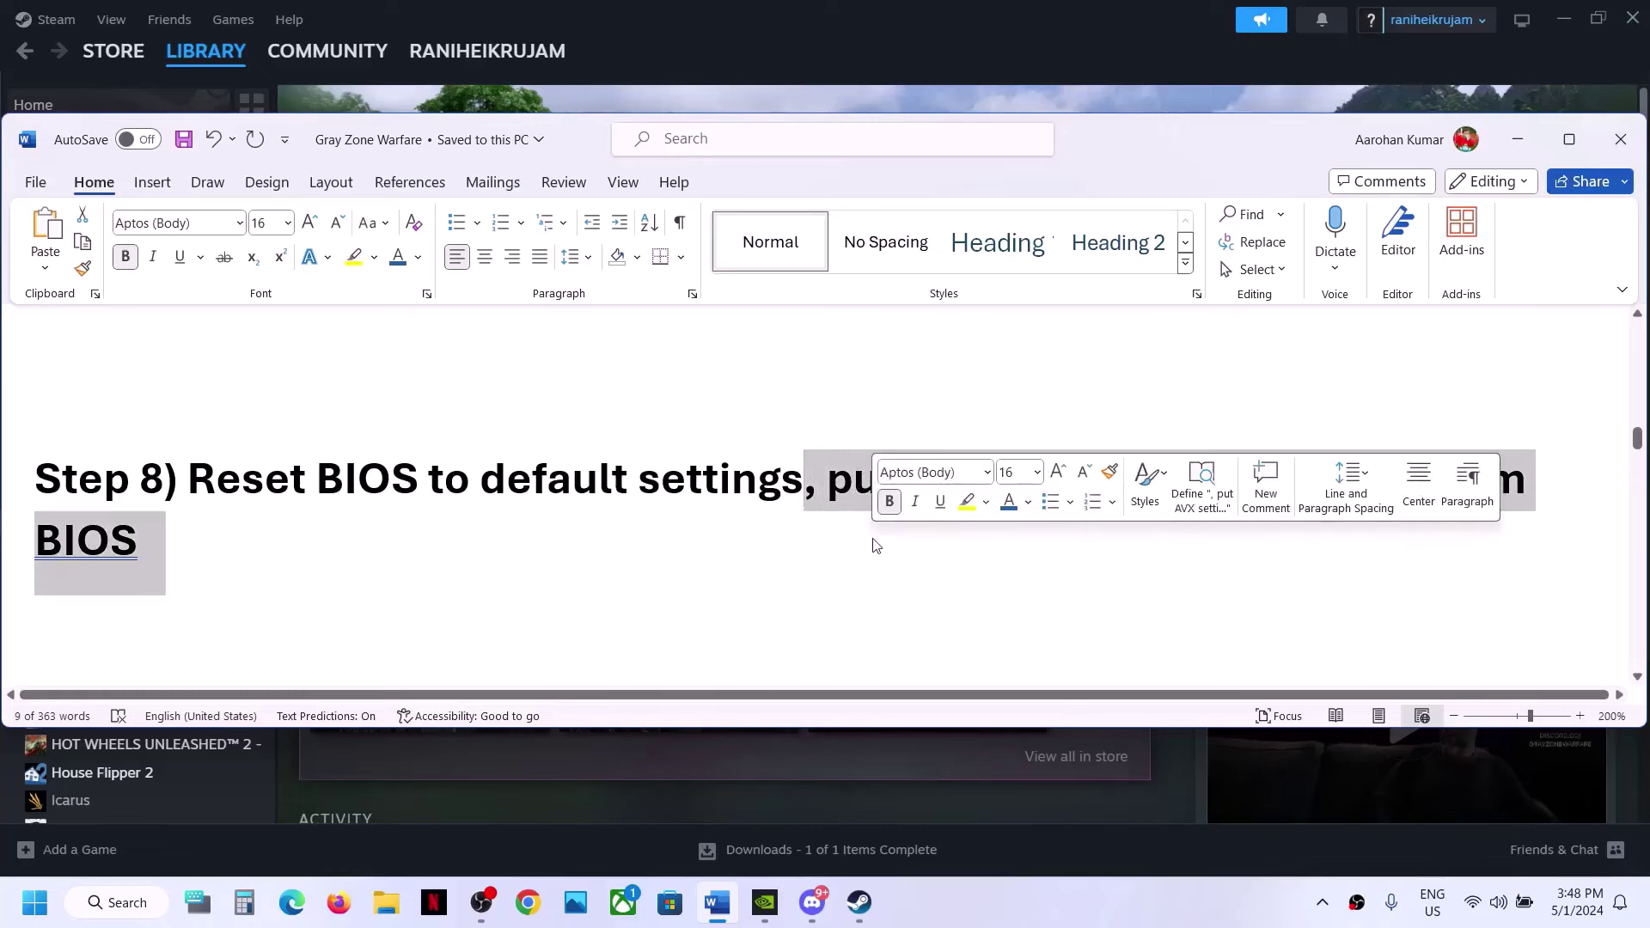
# - Read Step 9 in the Word document, highlighting its advice to update the BIOS, and check the laptop's battery charge level
pyautogui.click(721, 558)
pyautogui.scroll(-3, 719, 554)
pyautogui.scroll(1, 719, 554)
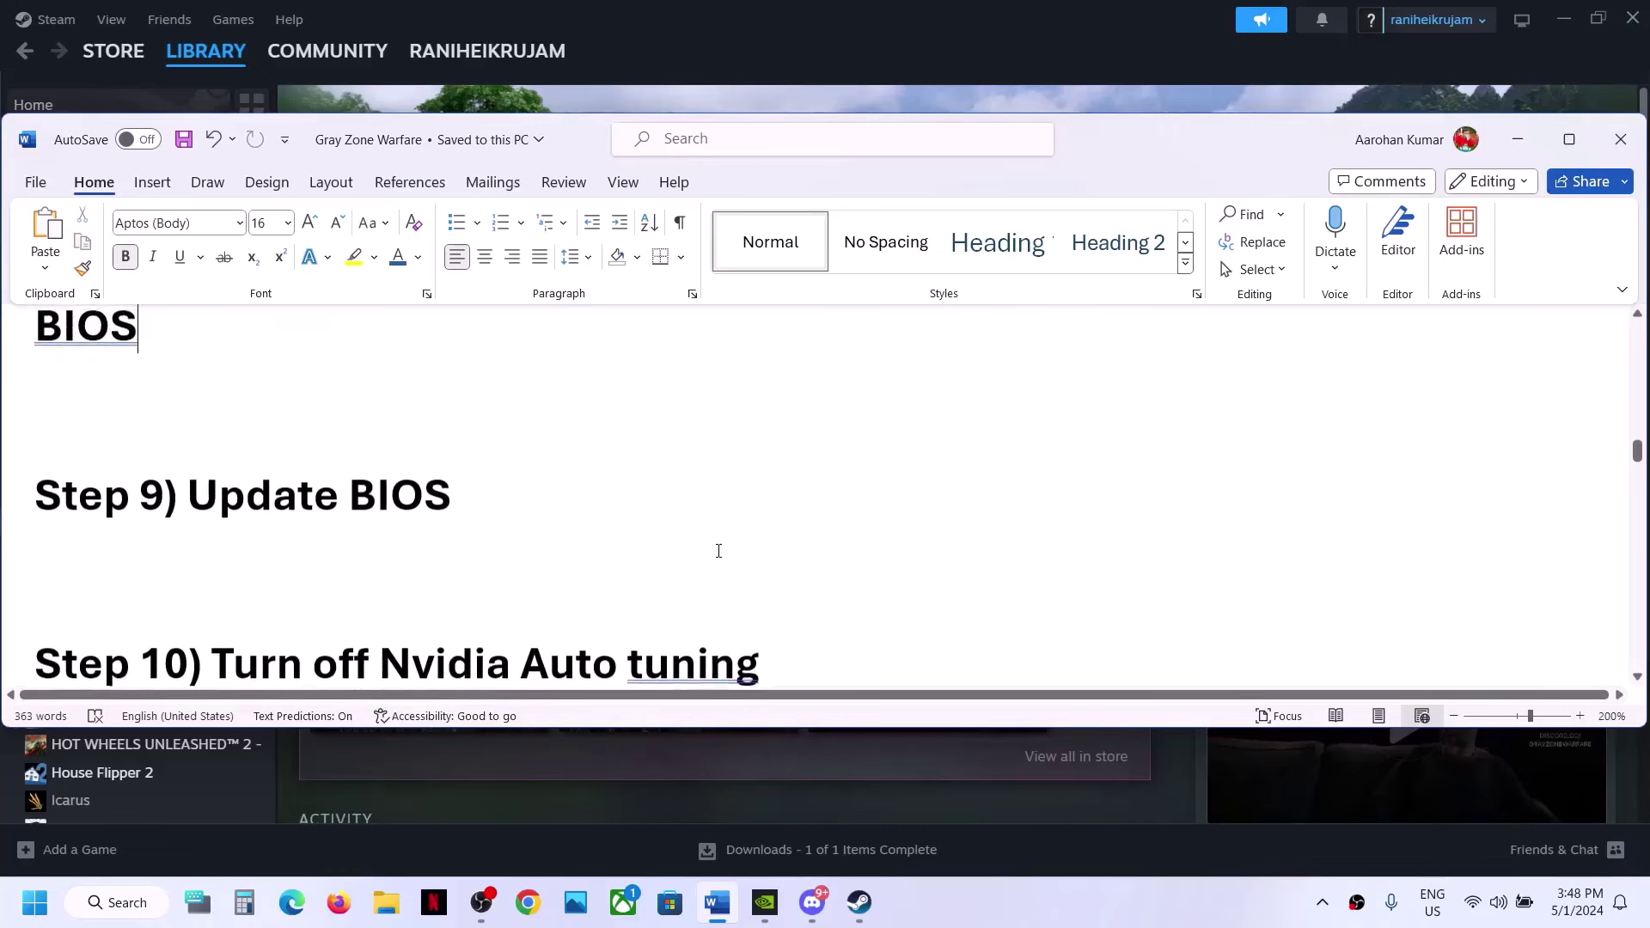
pyautogui.moveTo(601, 517); pyautogui.dragTo(189, 516)
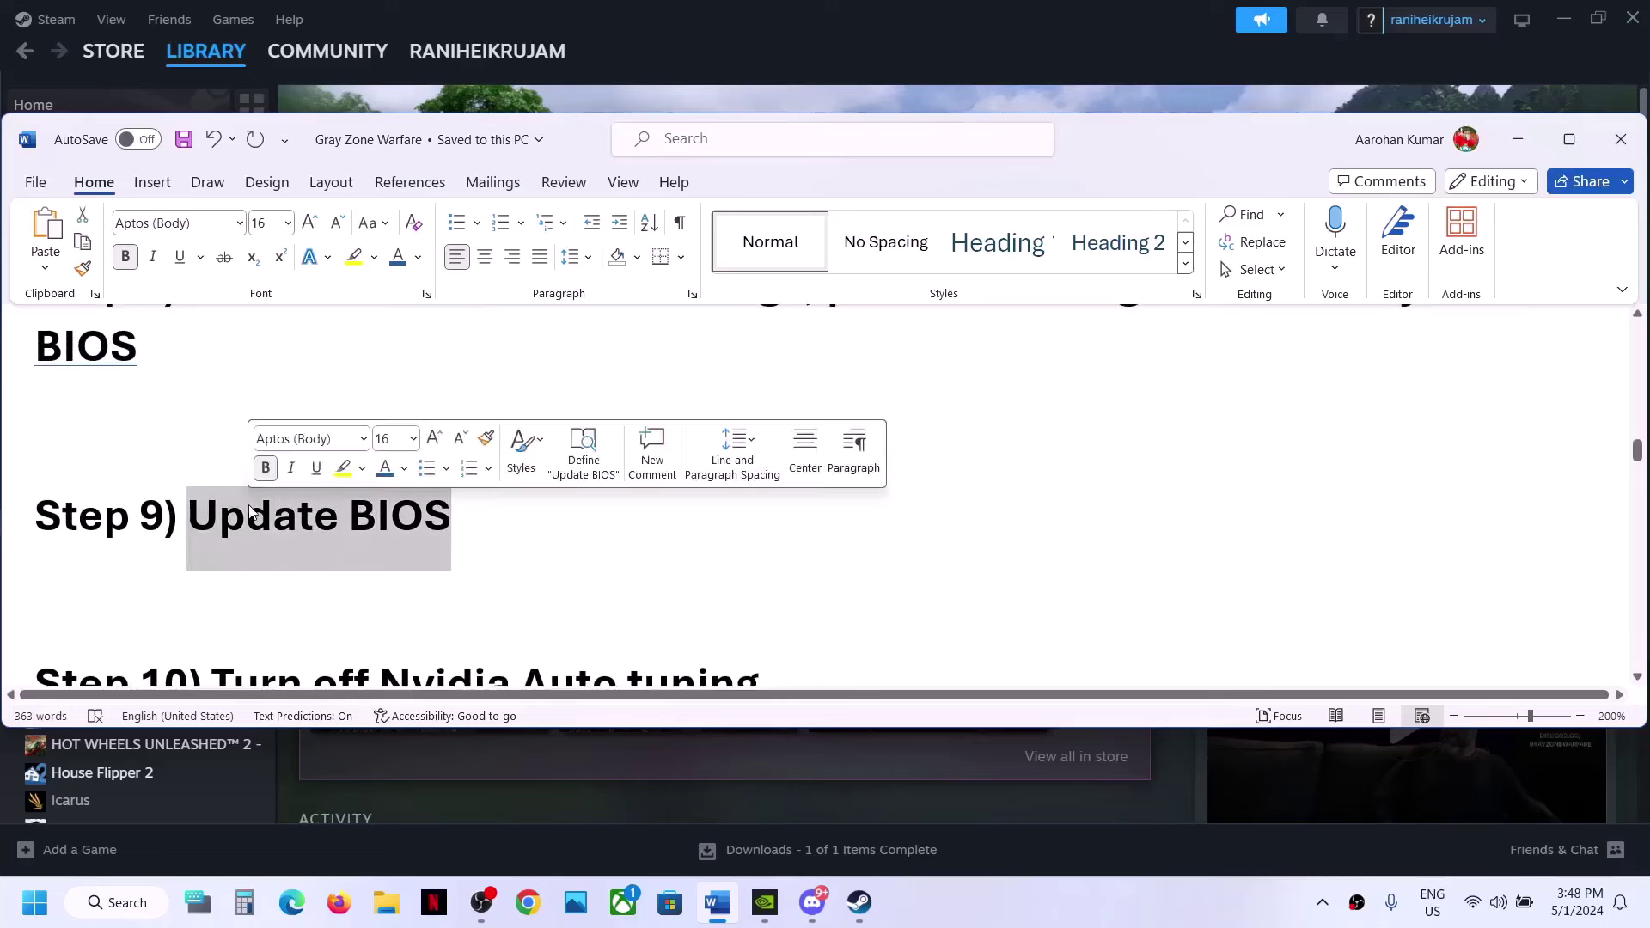
pyautogui.click(486, 514)
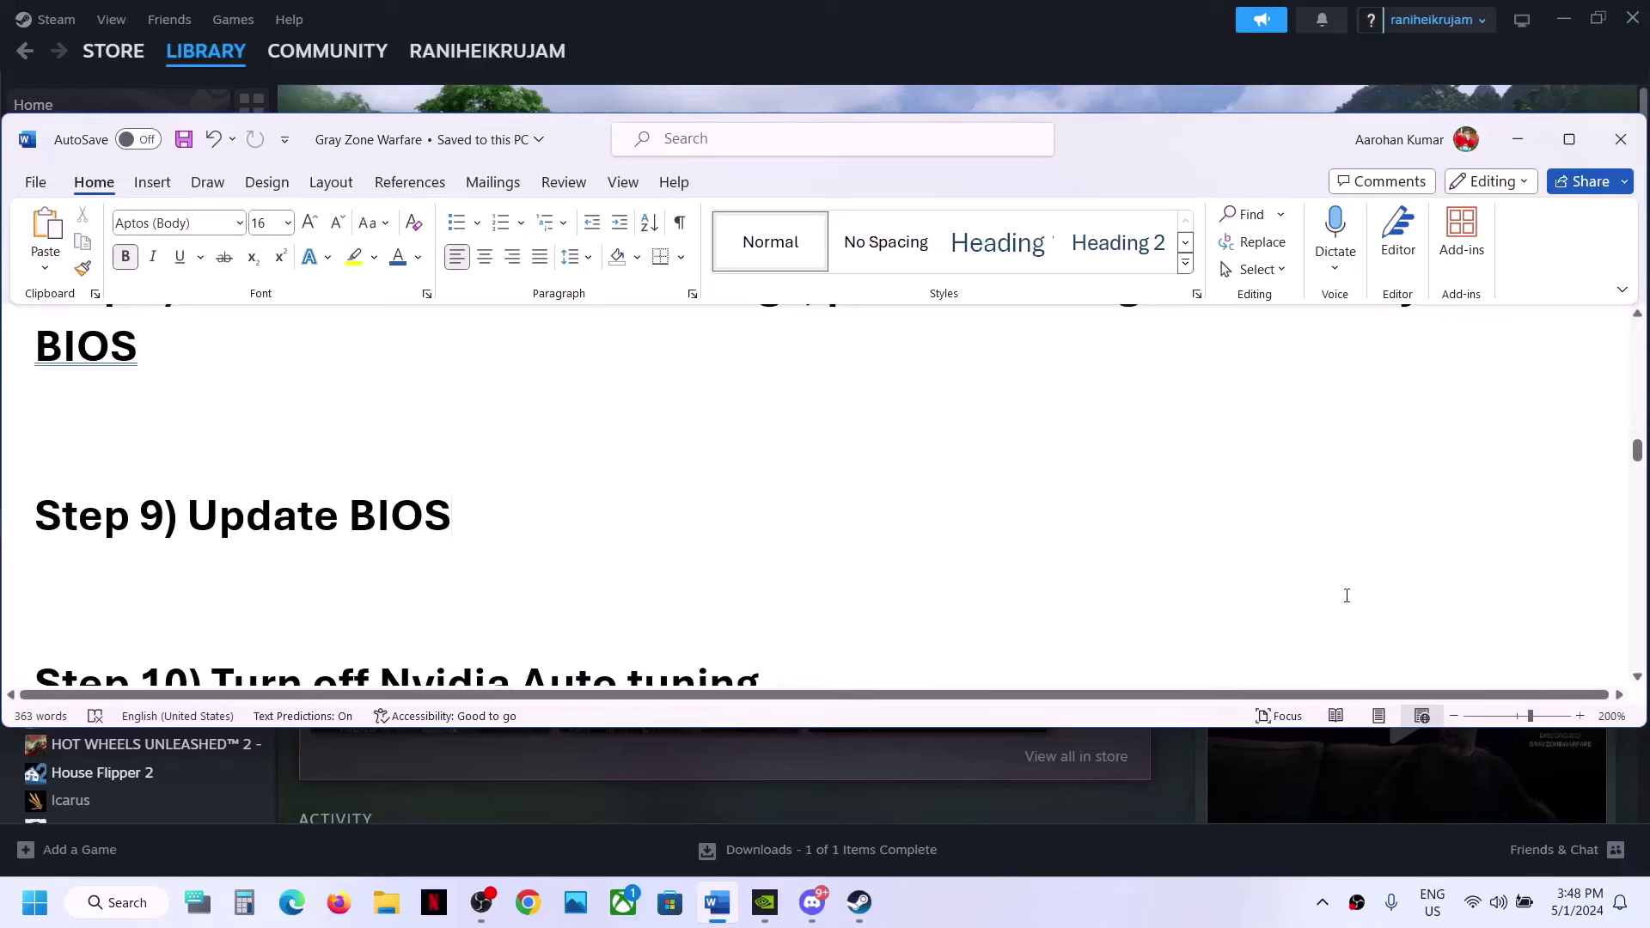
pyautogui.click(1524, 904)
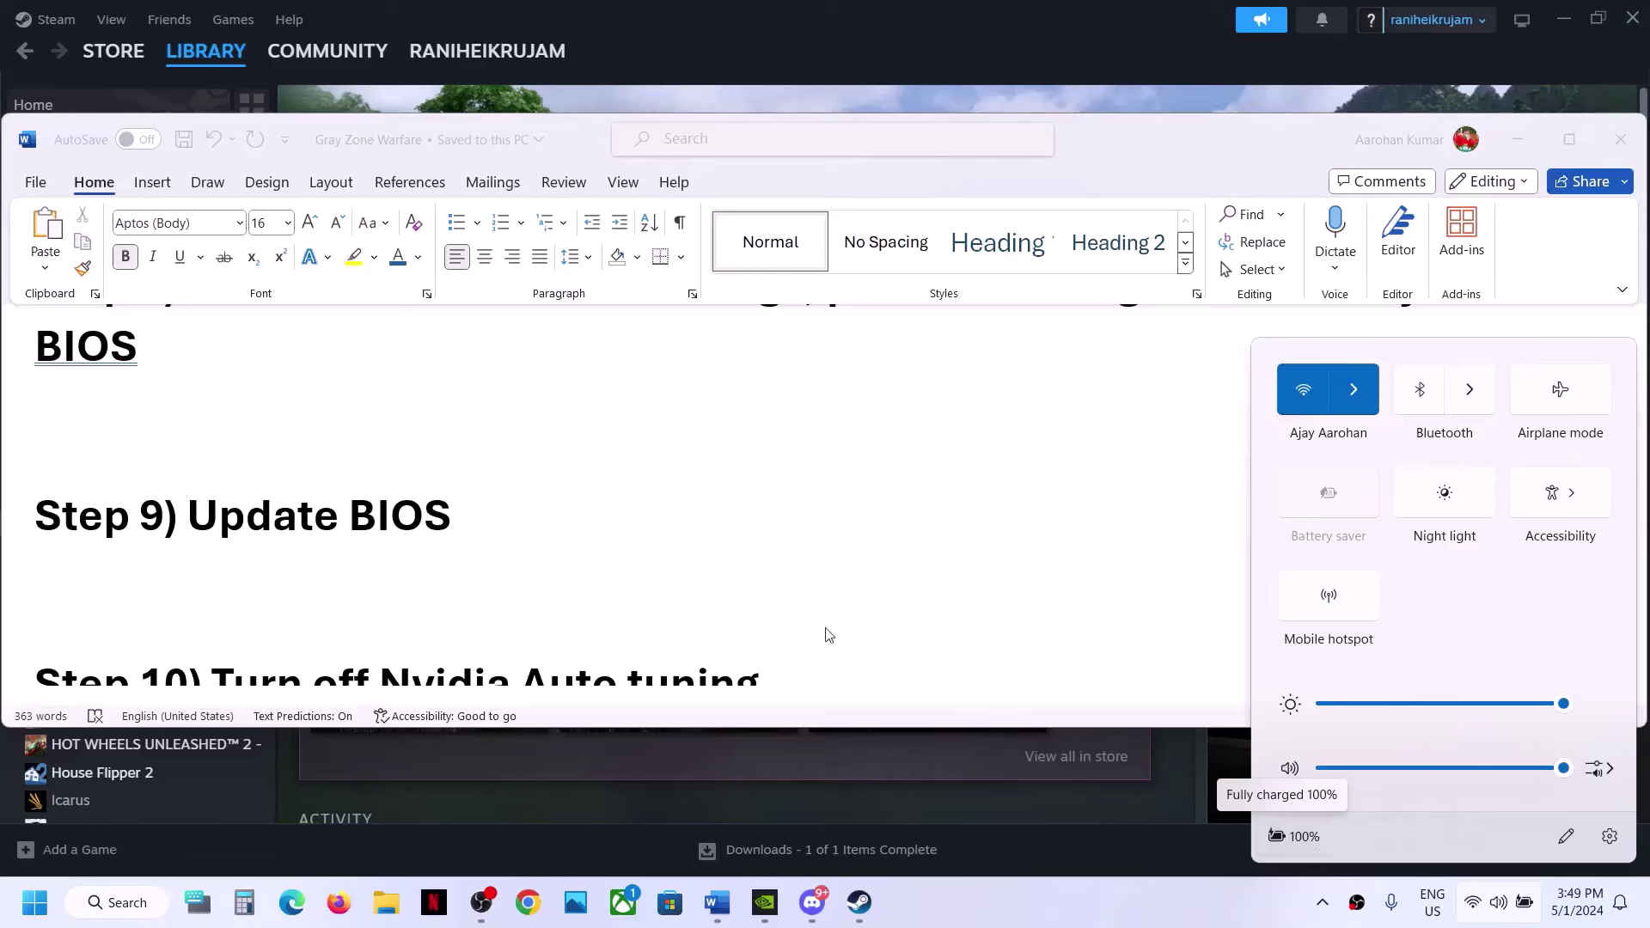
pyautogui.click(616, 592)
# - Read Step 10 in the document, highlighting its advice to turn off Nvidia Auto tuning
pyautogui.scroll(-3, 615, 592)
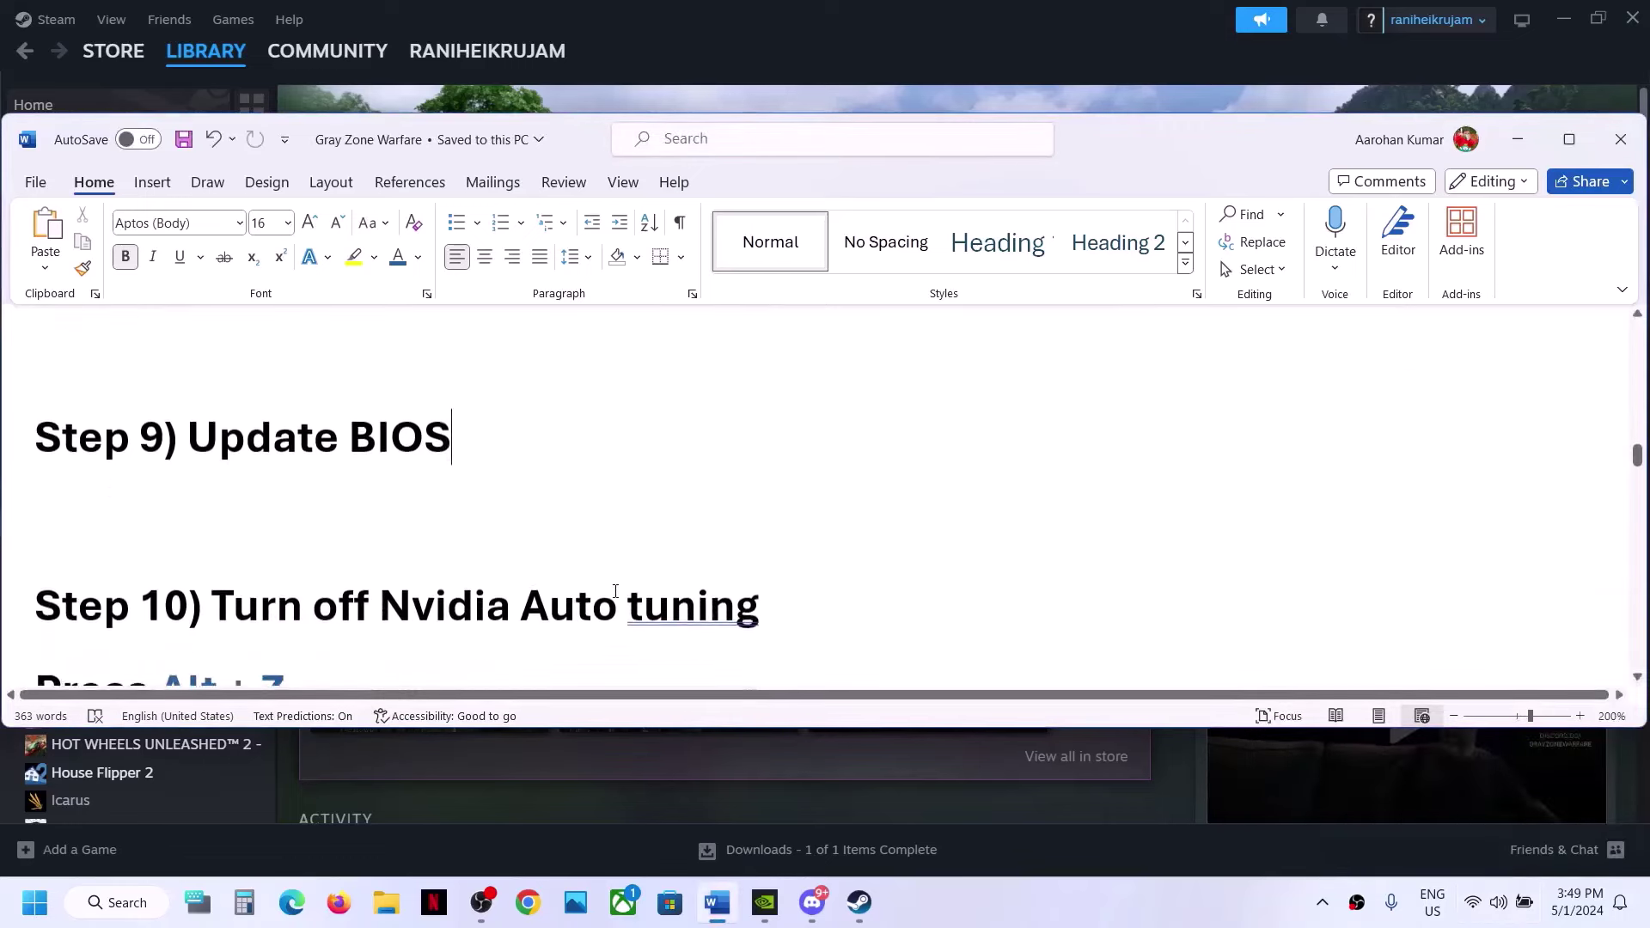
pyautogui.moveTo(270, 559); pyautogui.dragTo(720, 557)
pyautogui.scroll(-2, 720, 552)
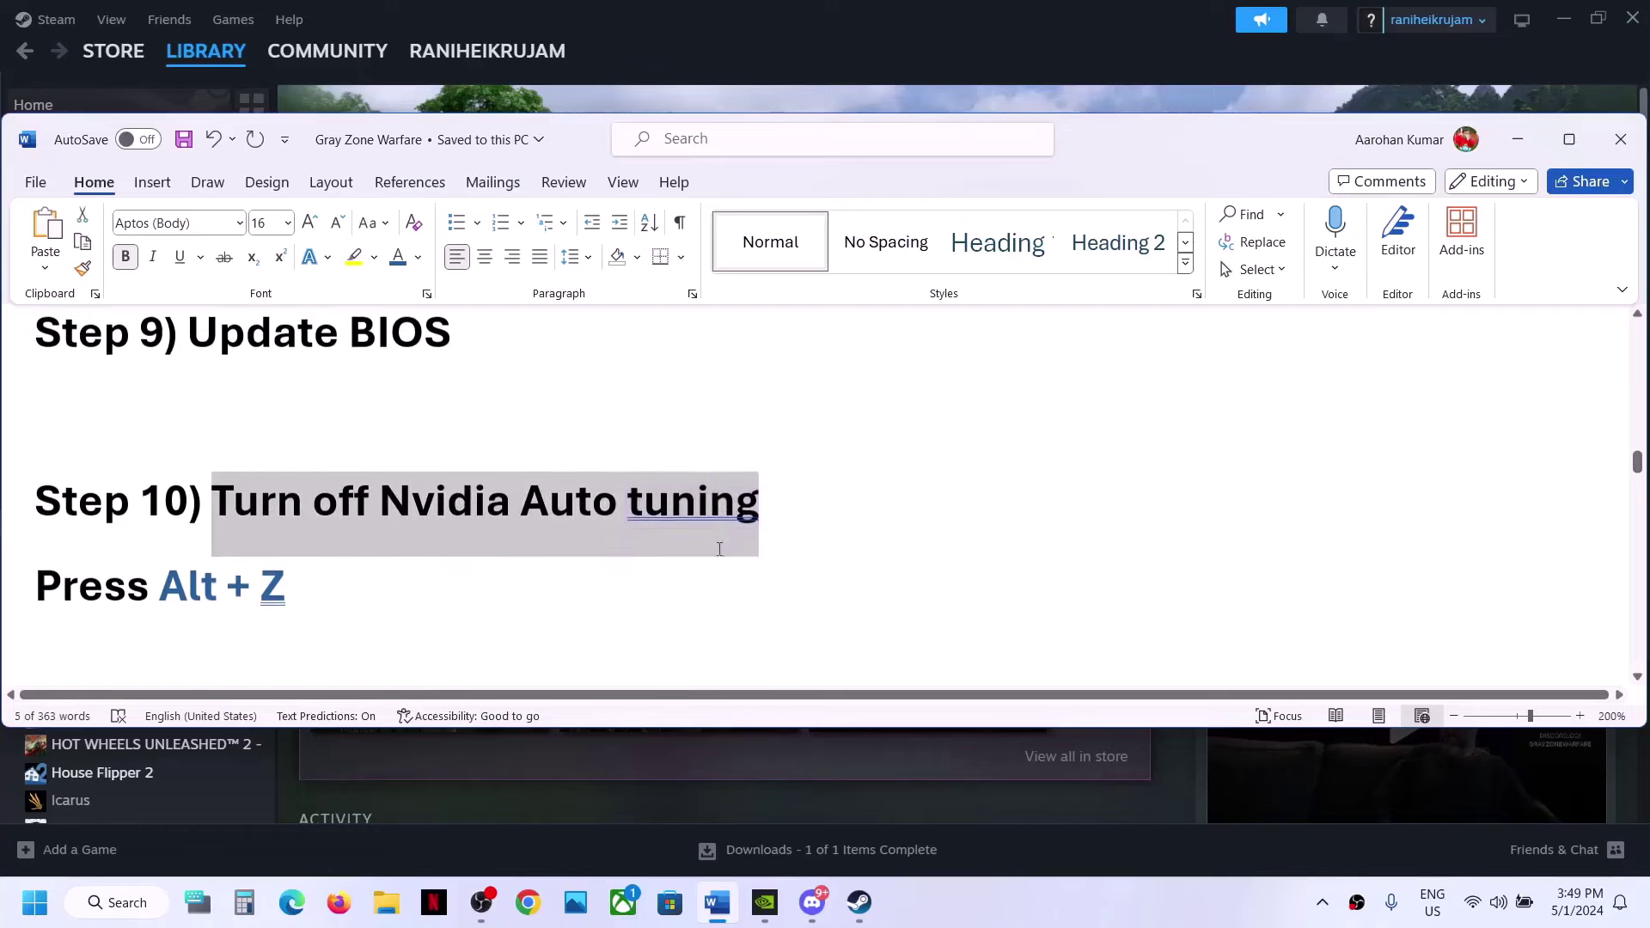
pyautogui.click(325, 548)
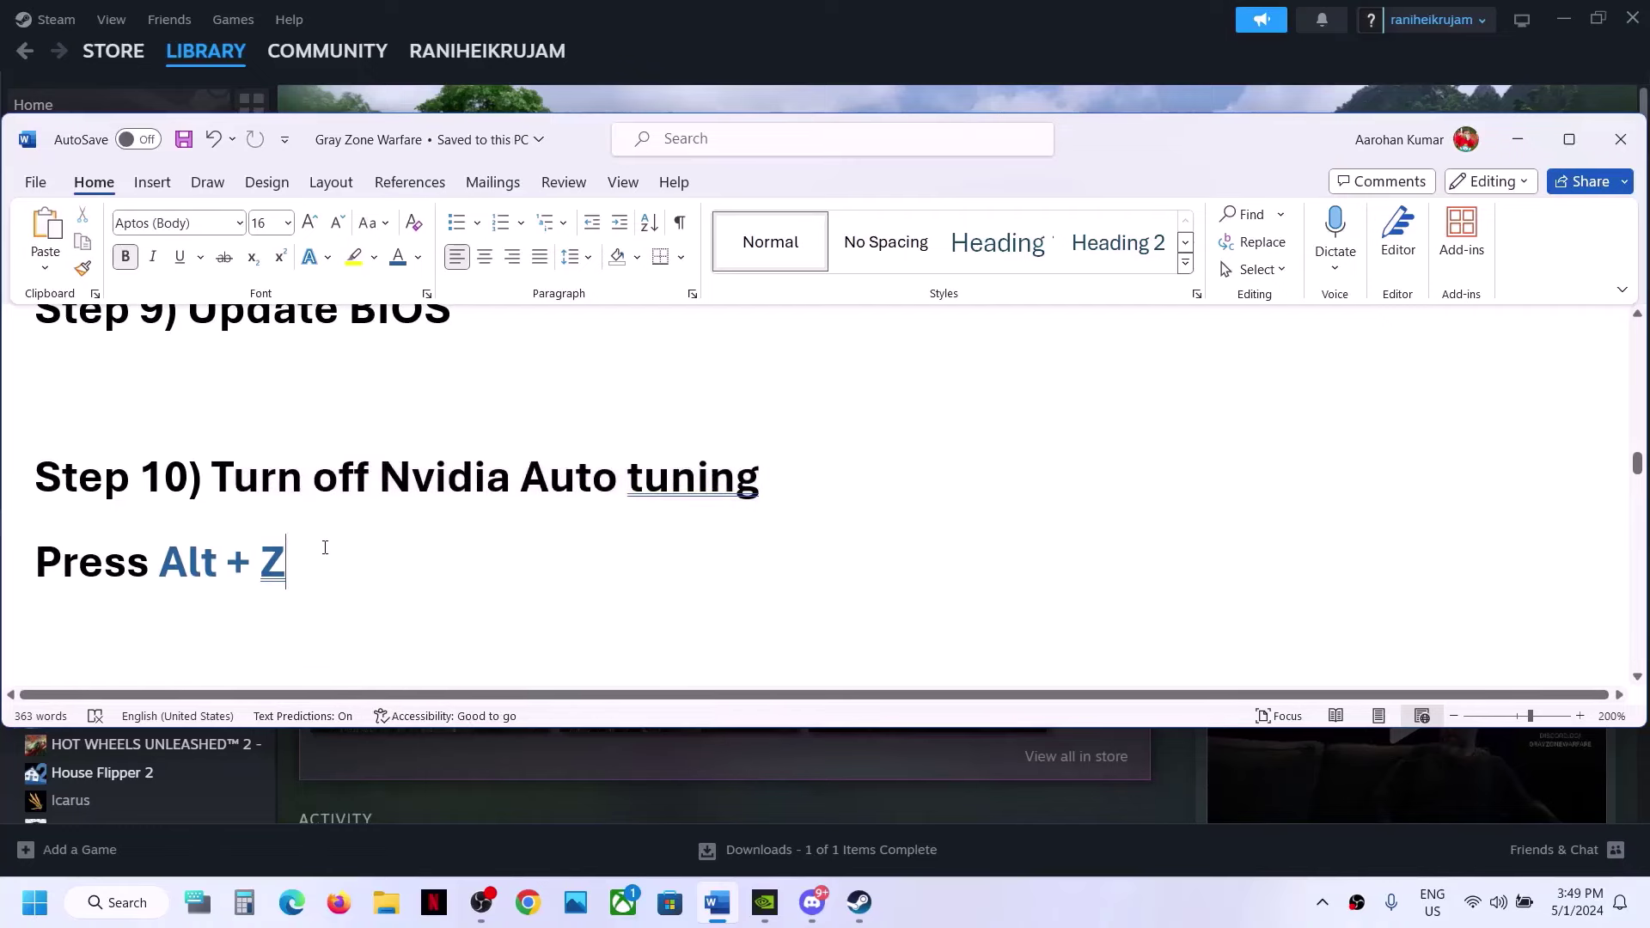
# - Turn off automatic performance tuning in the GeForce Experience overlay and close the overlay
pyautogui.hotkey('alt', 'z')
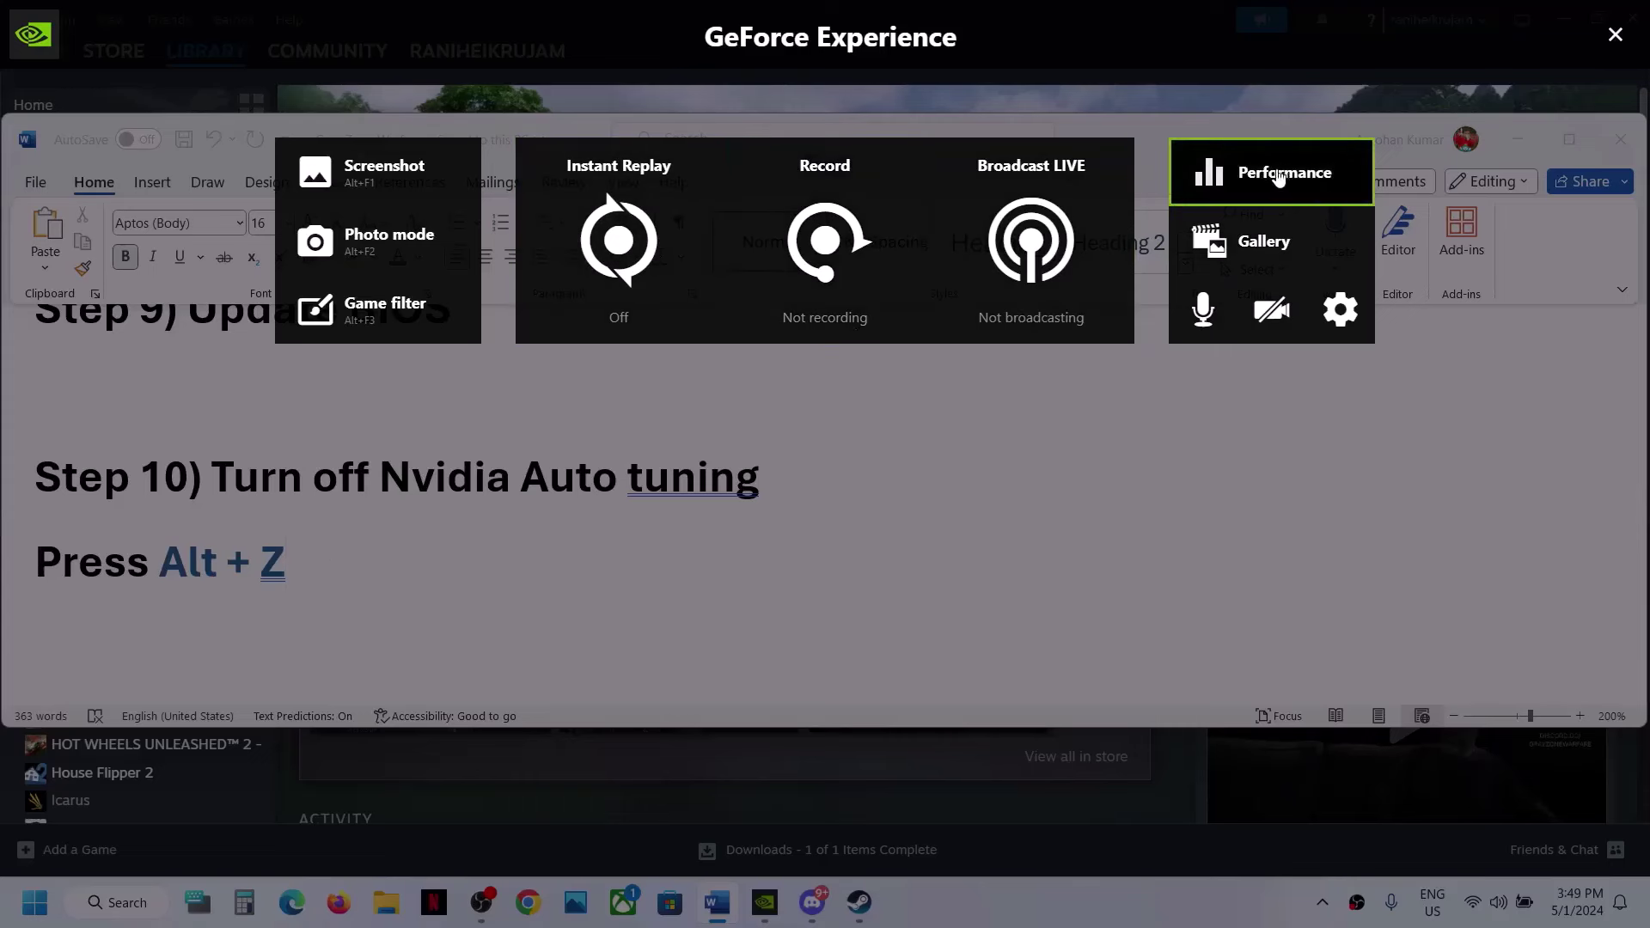
pyautogui.click(1247, 185)
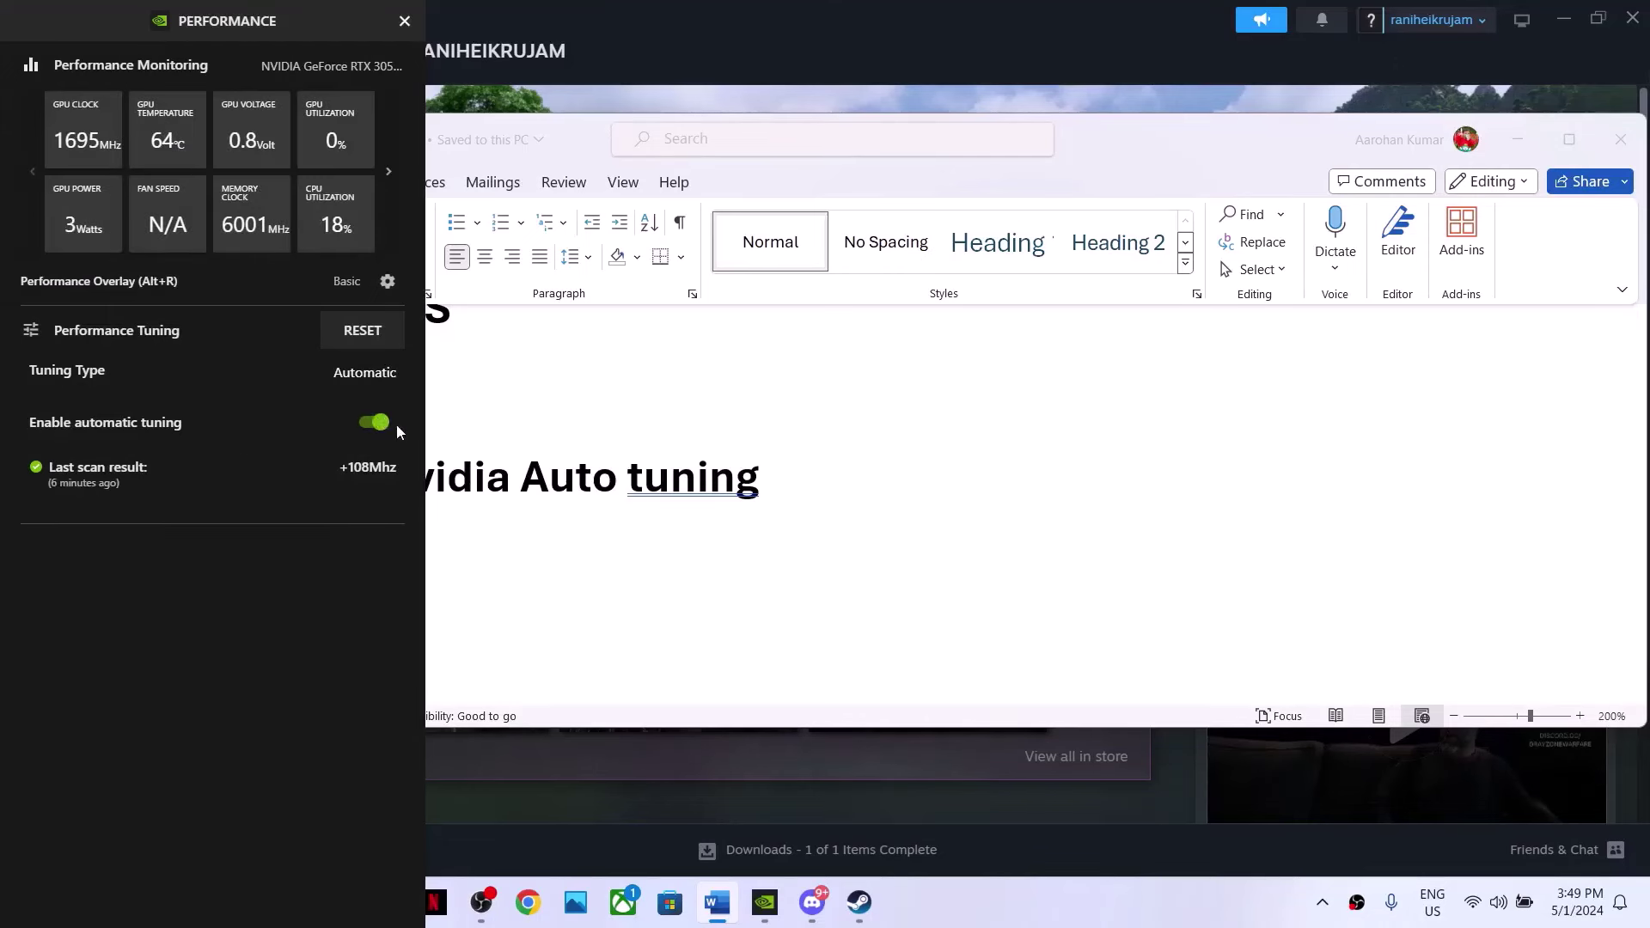
pyautogui.click(364, 423)
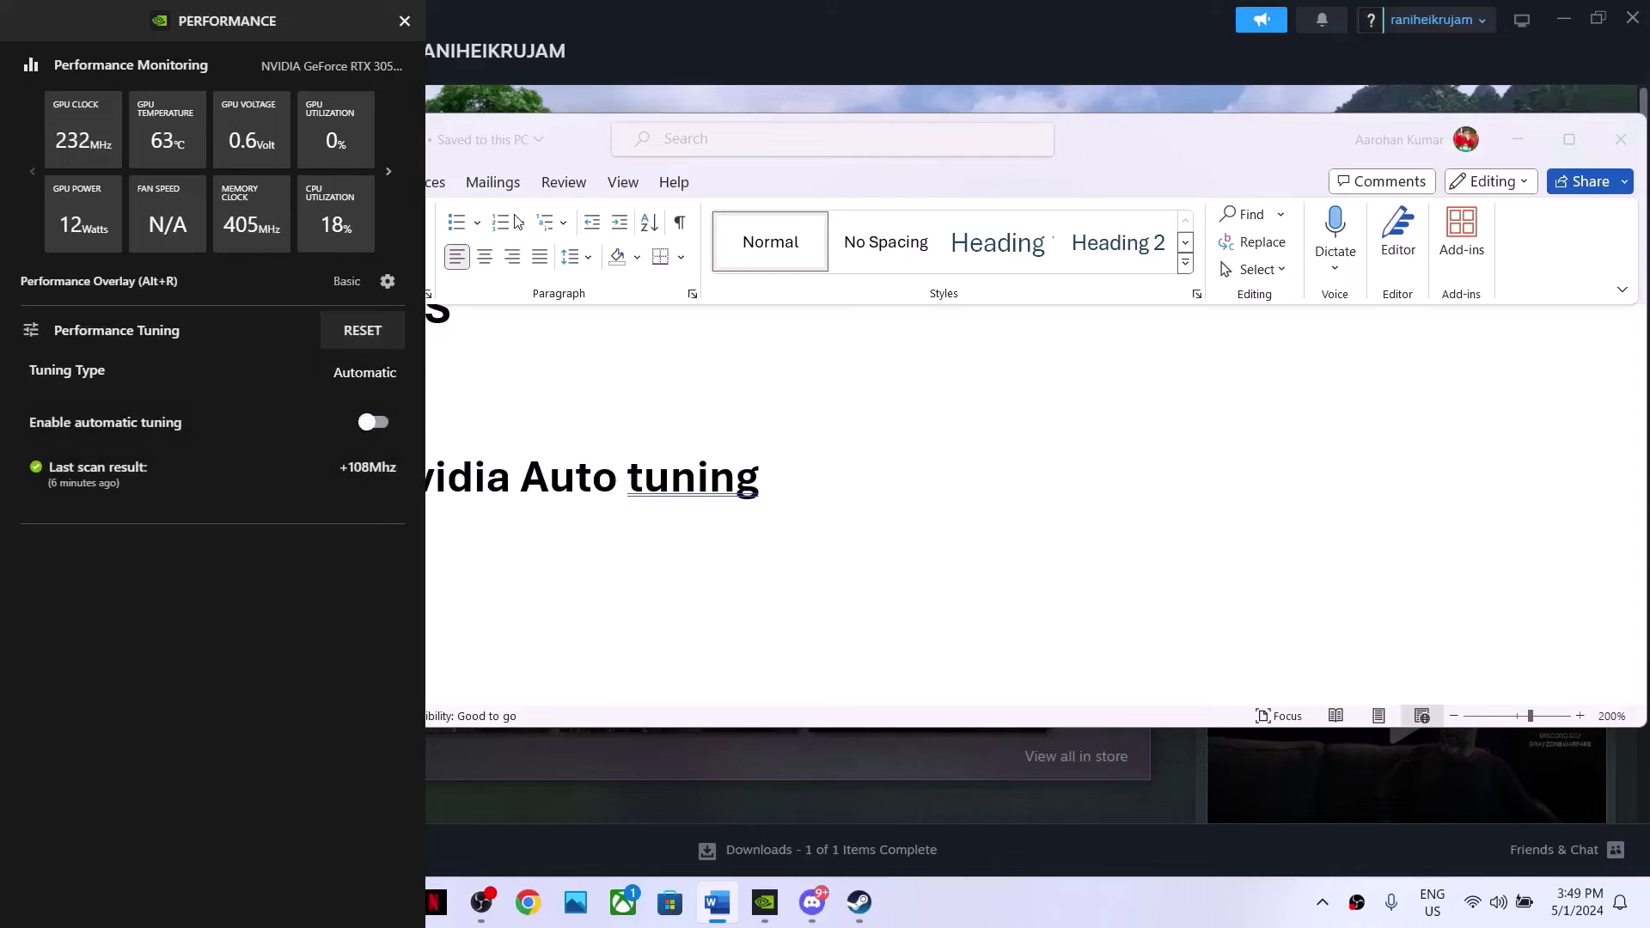
pyautogui.hotkey('alt', 'z')
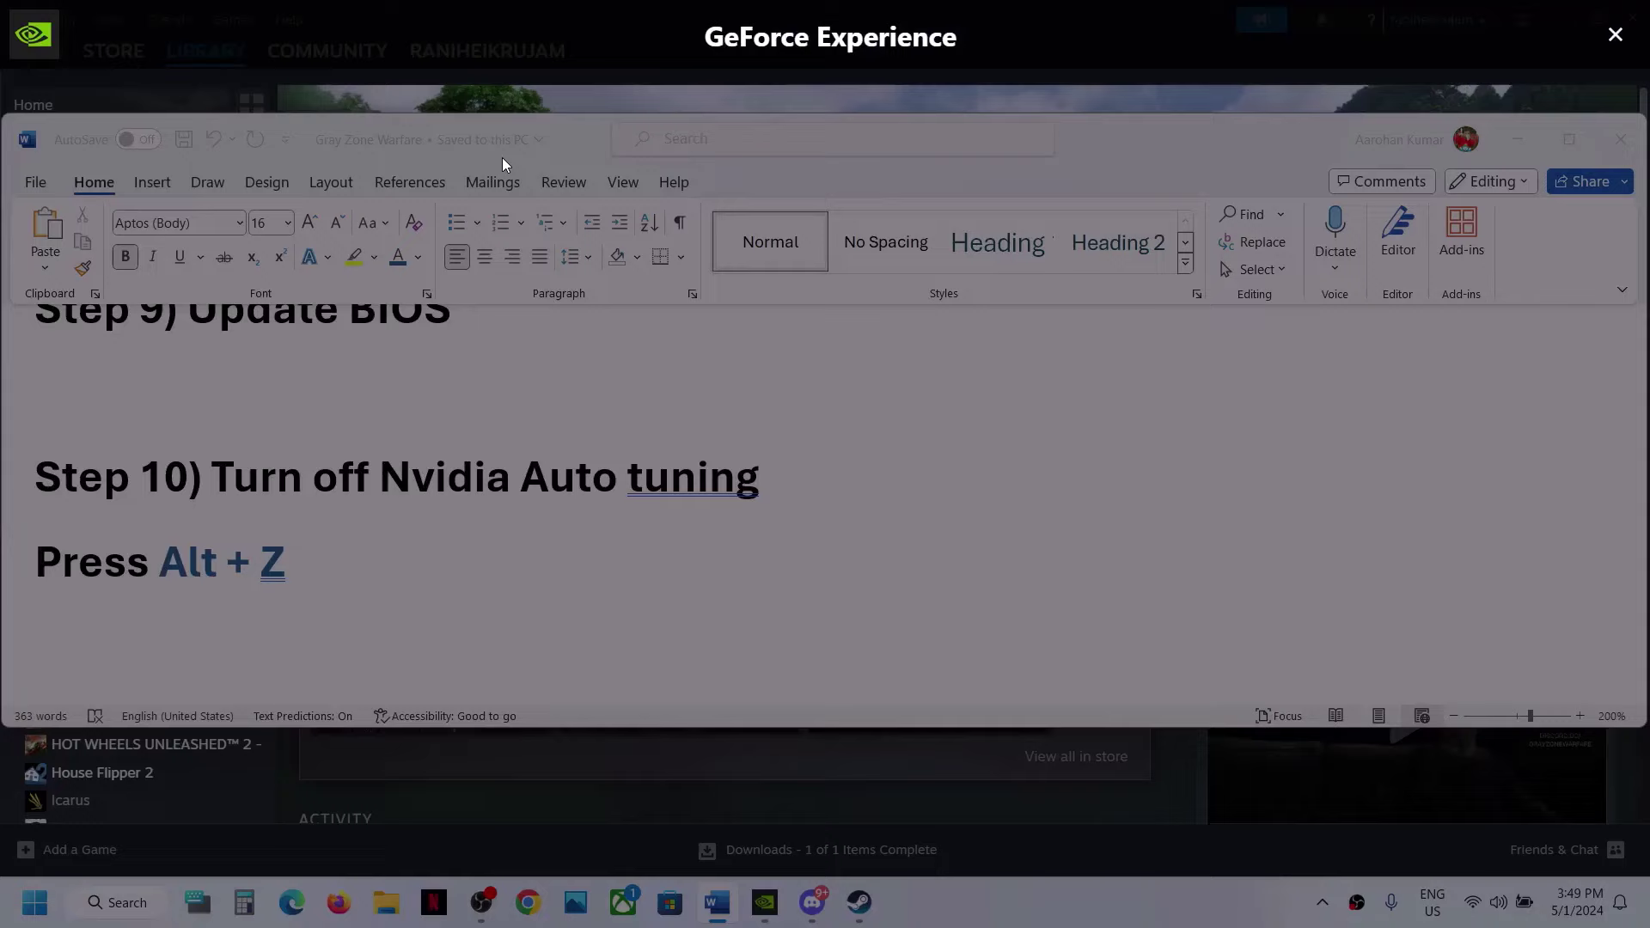
pyautogui.hotkey('alt', 'z')
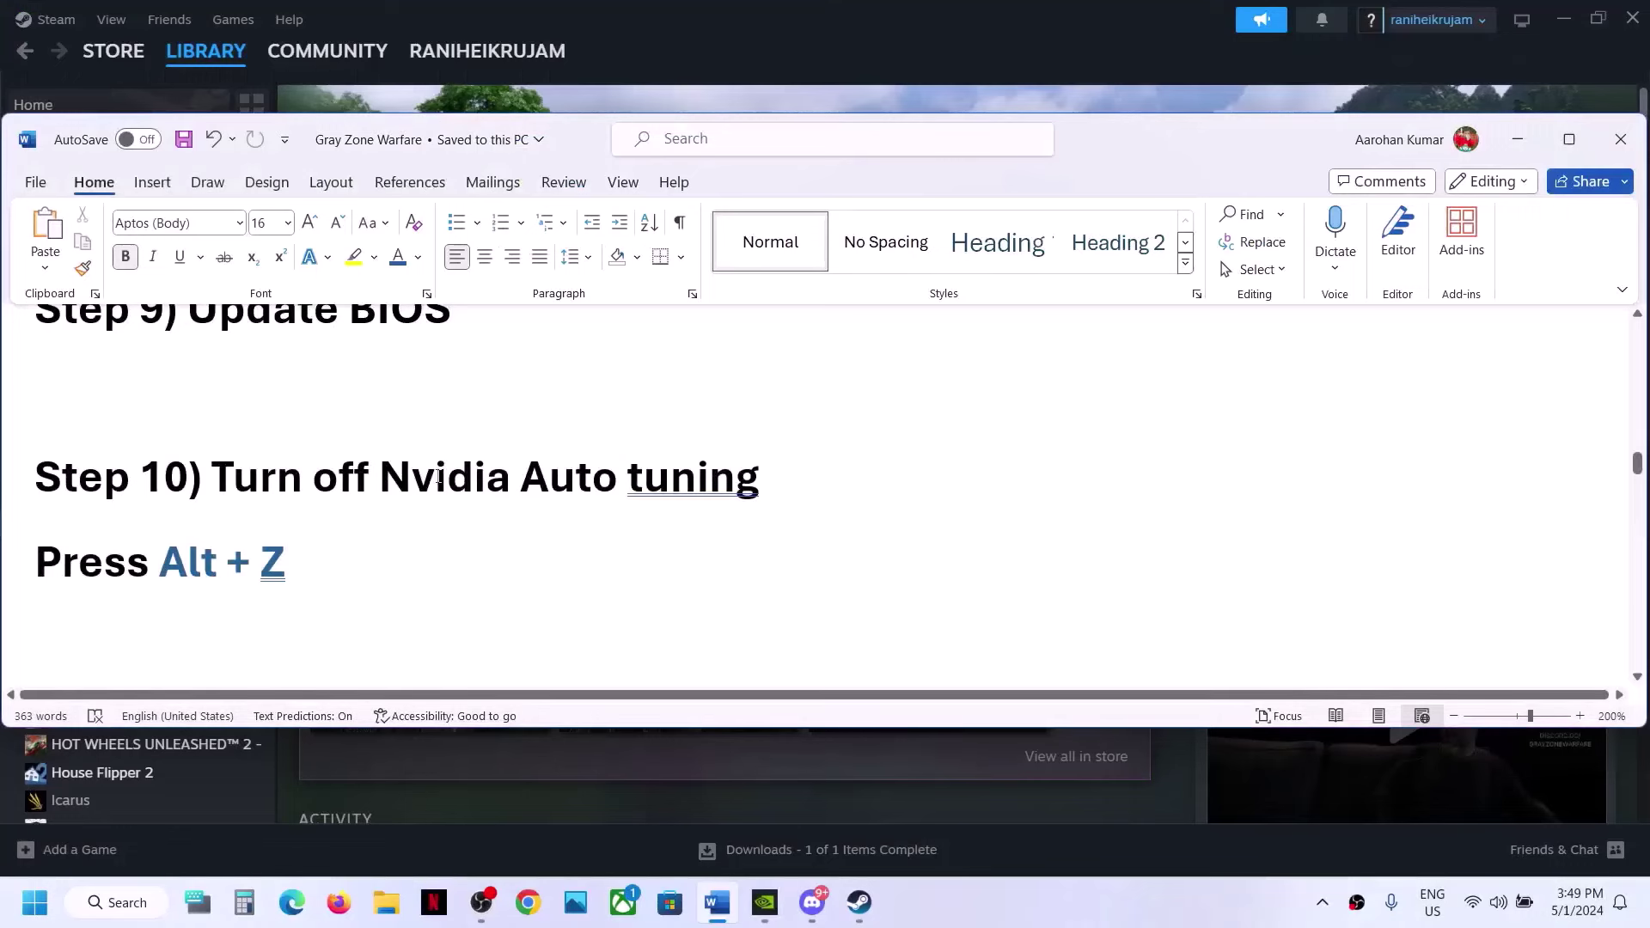
# - Following Step 11, disable the Steam Overlay while in-game in Gray Zone Warfare's Steam properties and close them
pyautogui.scroll(-3, 435, 475)
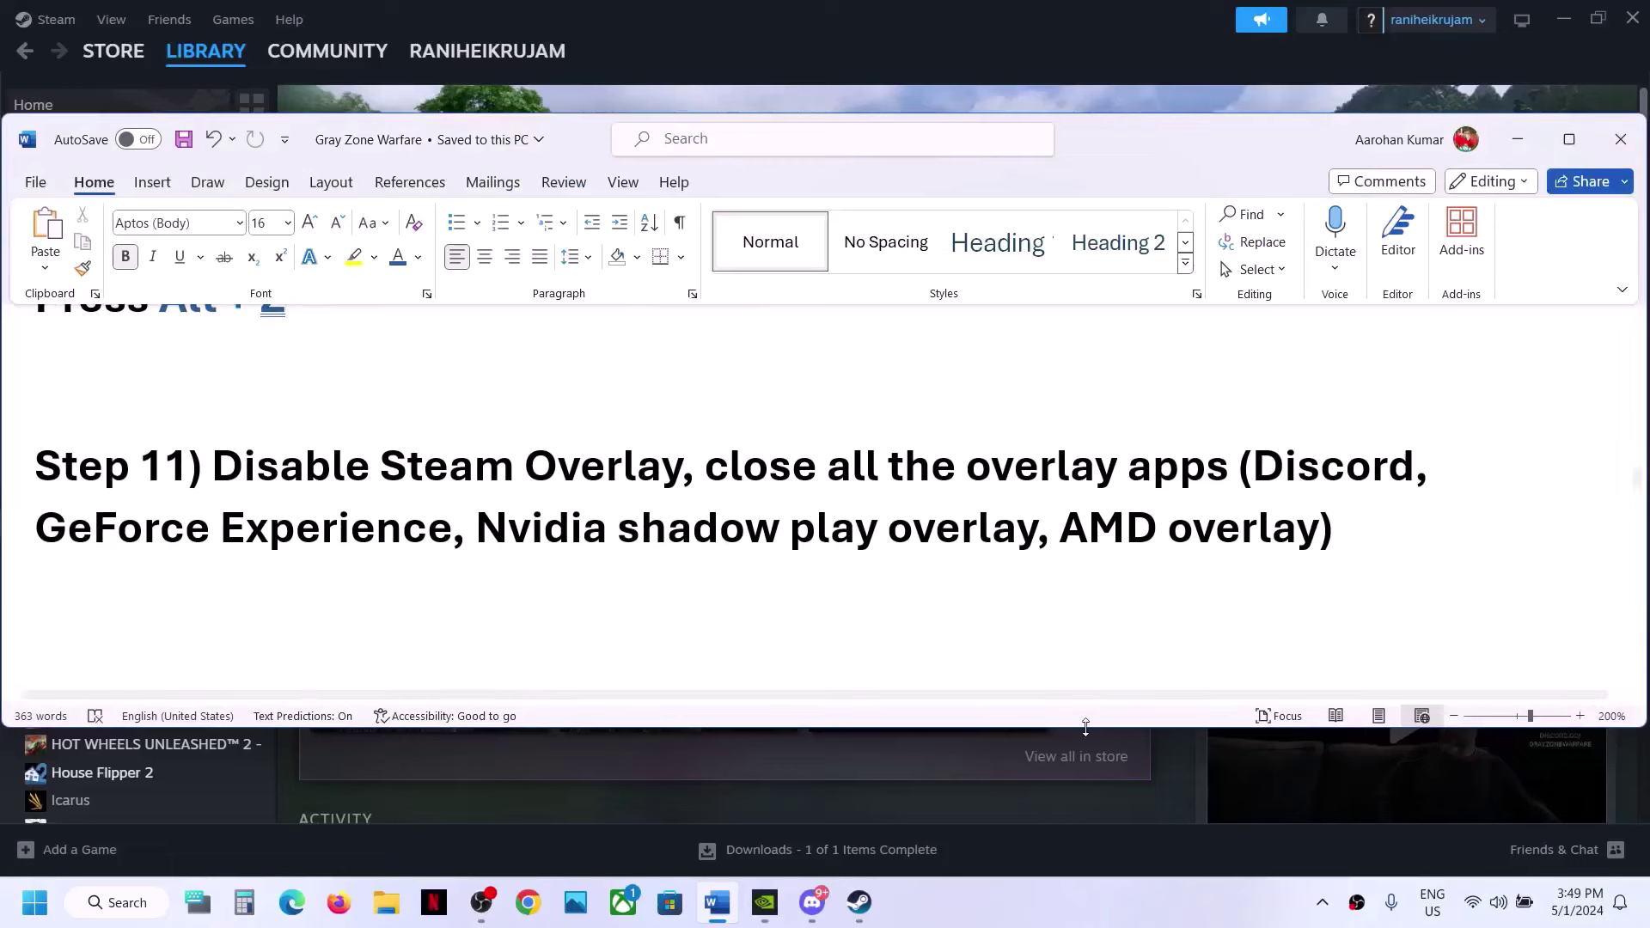
pyautogui.click(1074, 902)
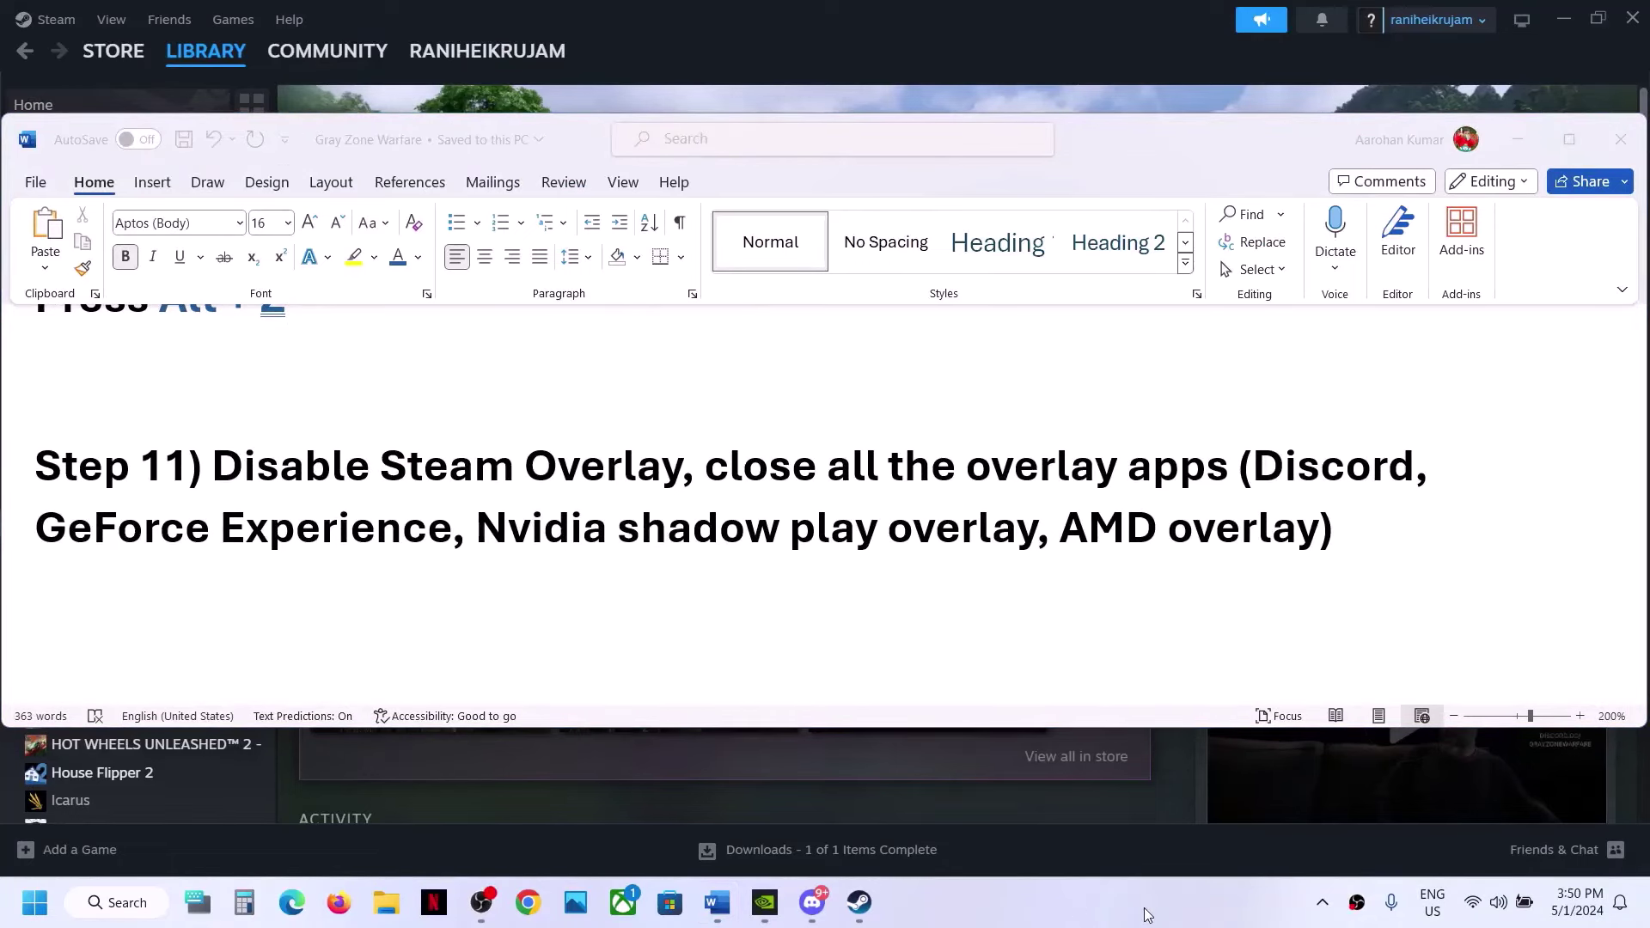
pyautogui.click(1178, 780)
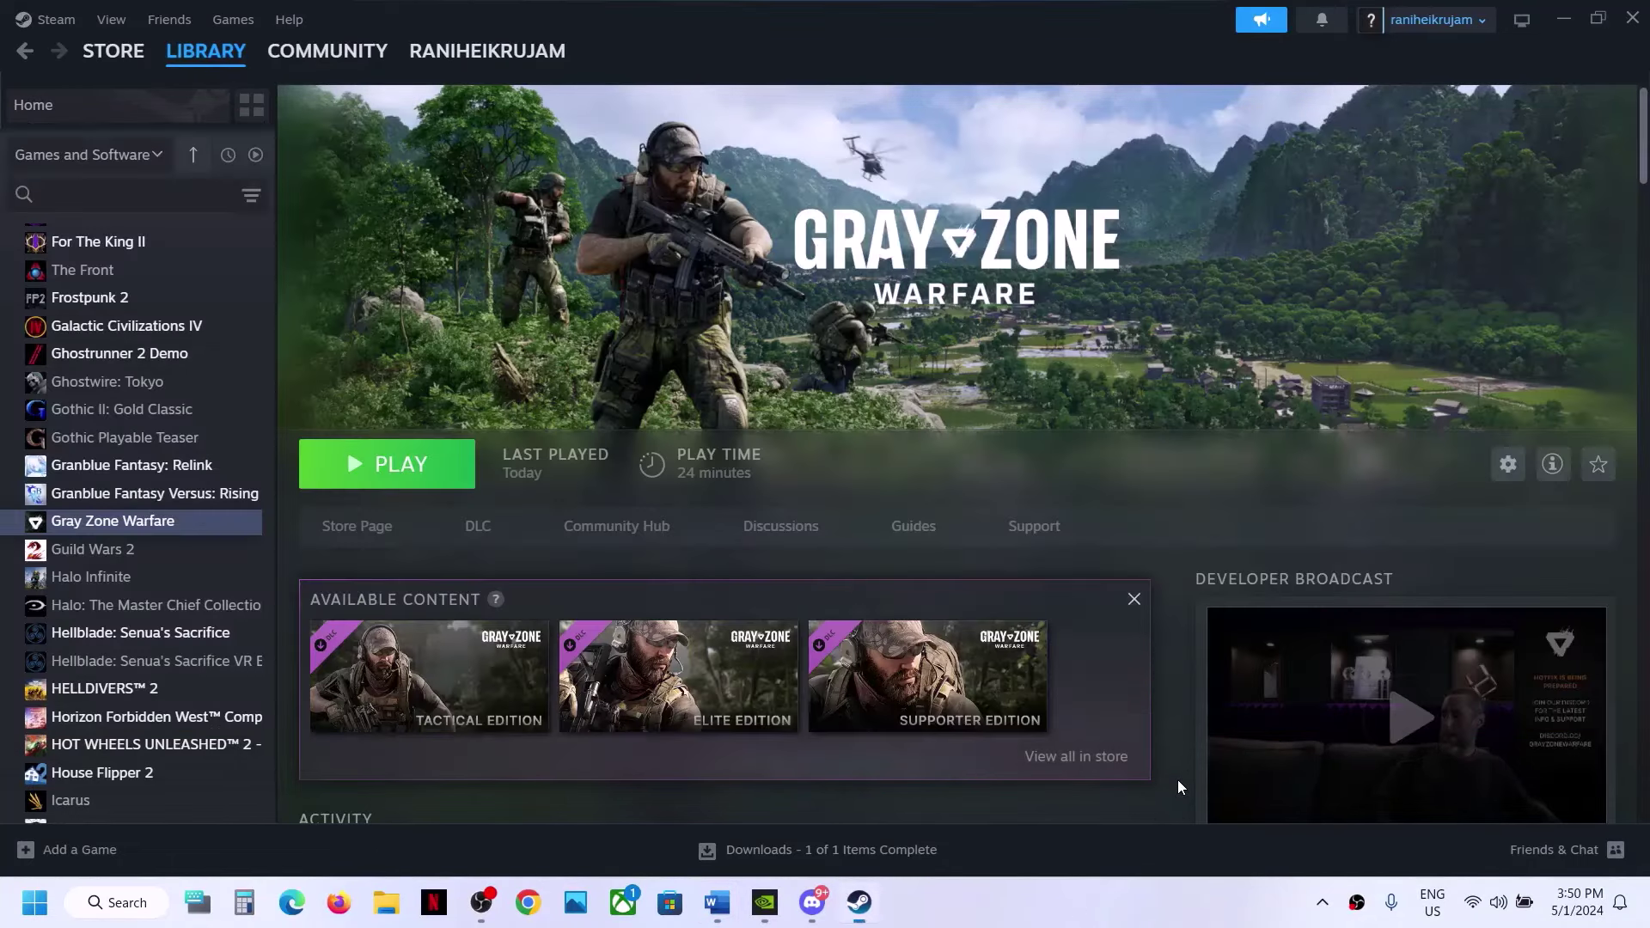
pyautogui.rightClick(123, 521)
pyautogui.click(183, 683)
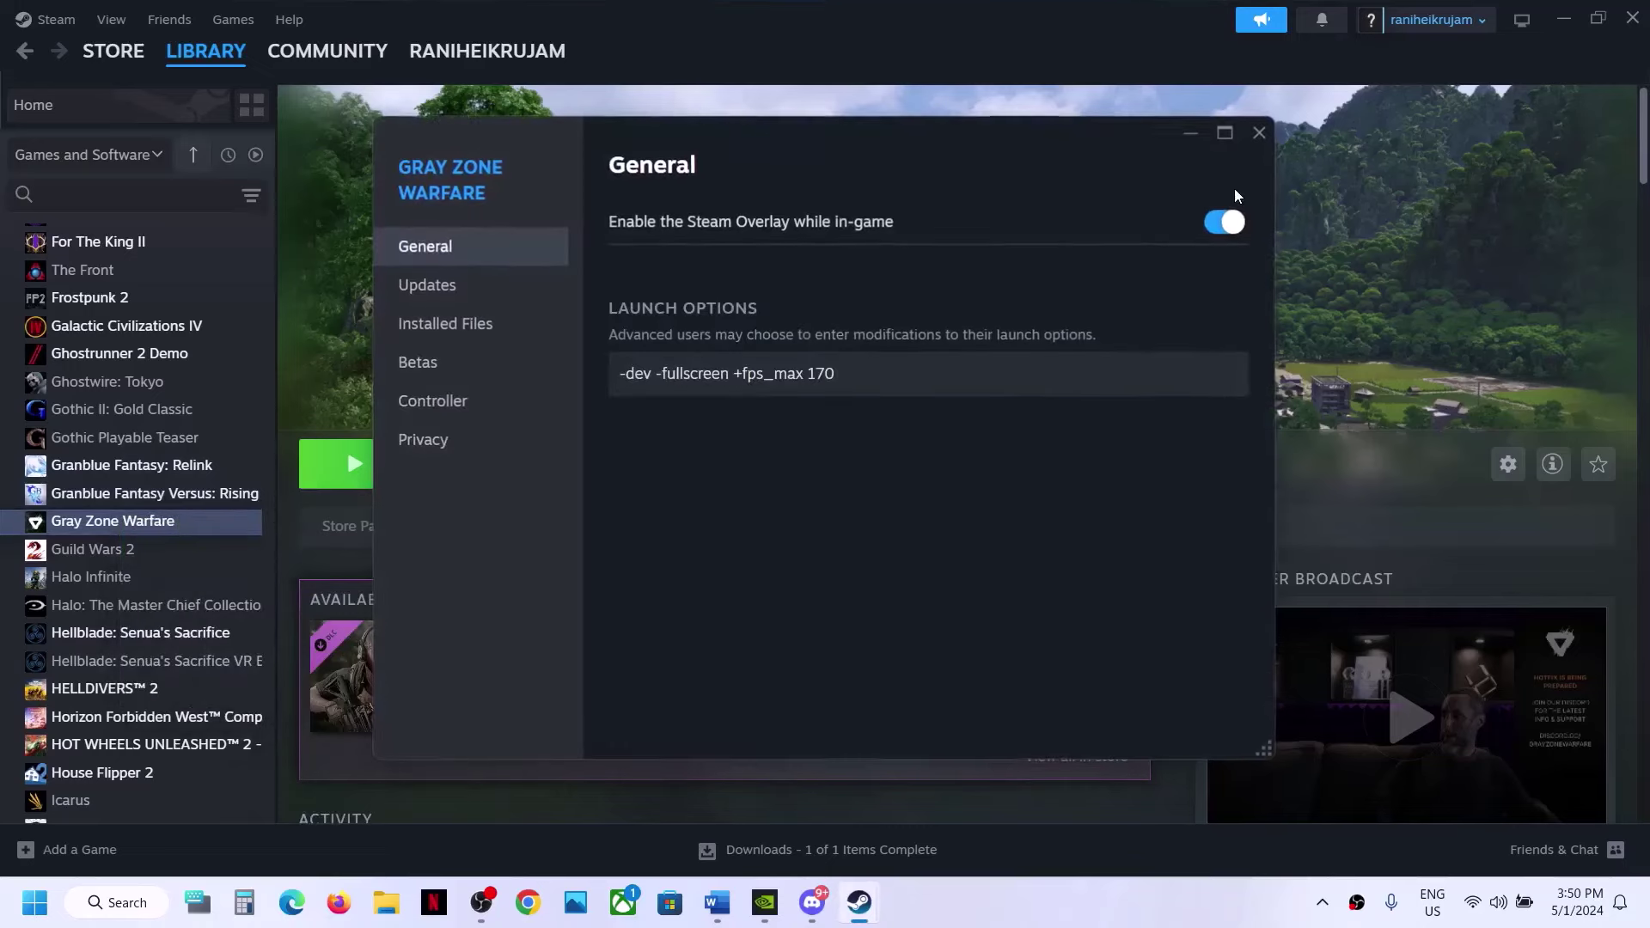
pyautogui.click(1218, 222)
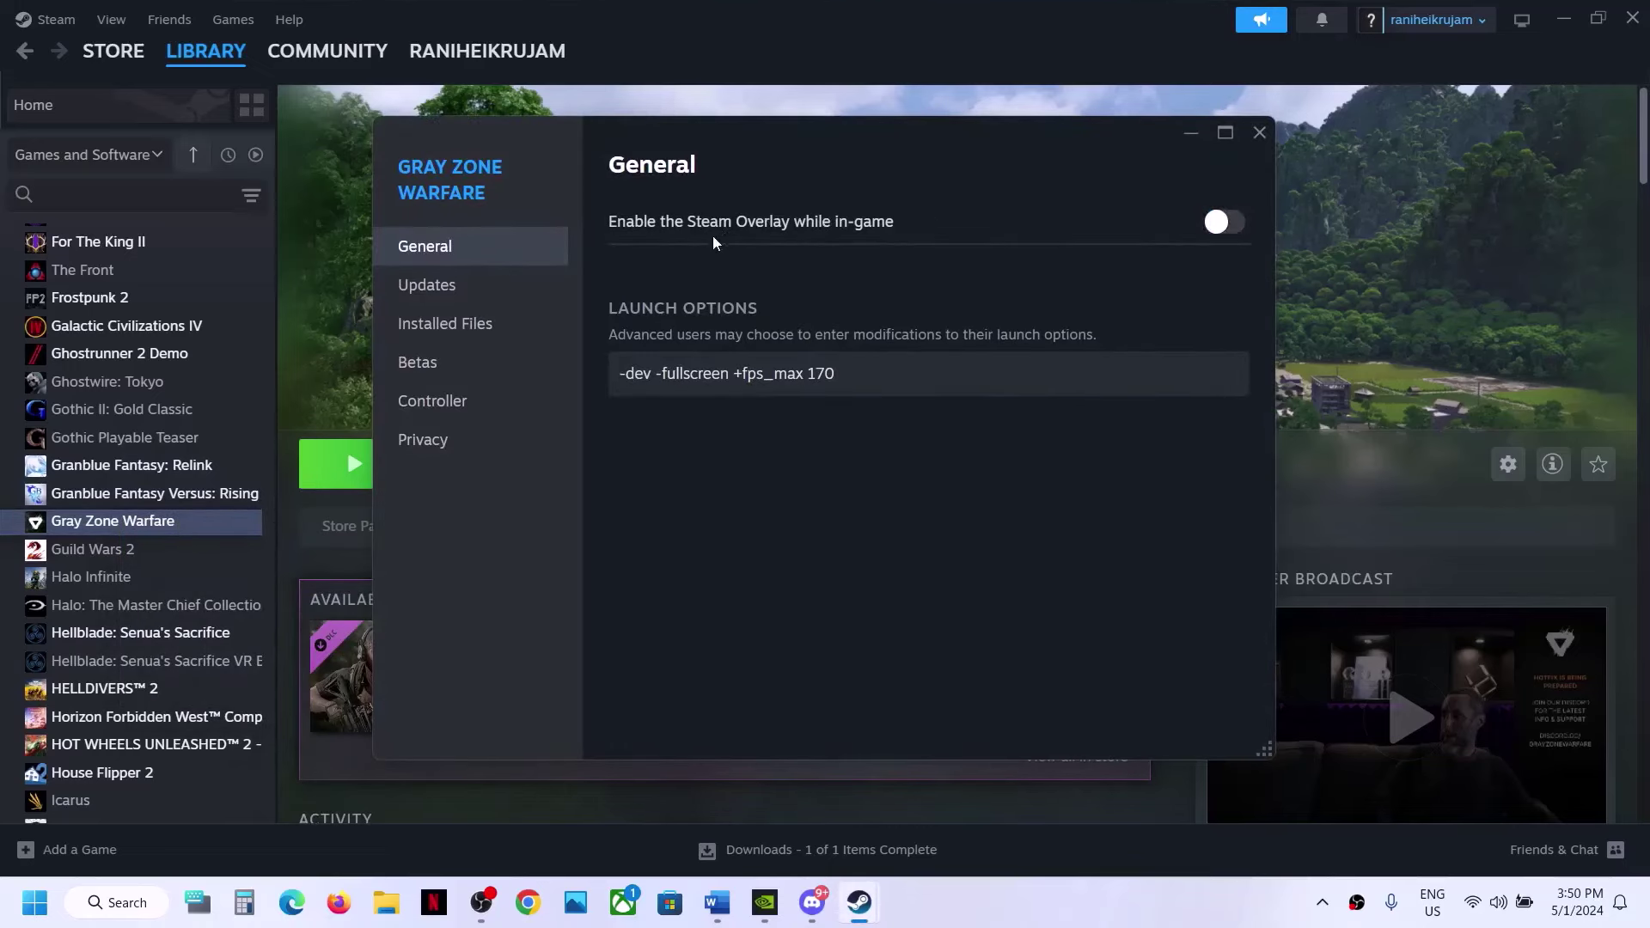
pyautogui.click(1260, 132)
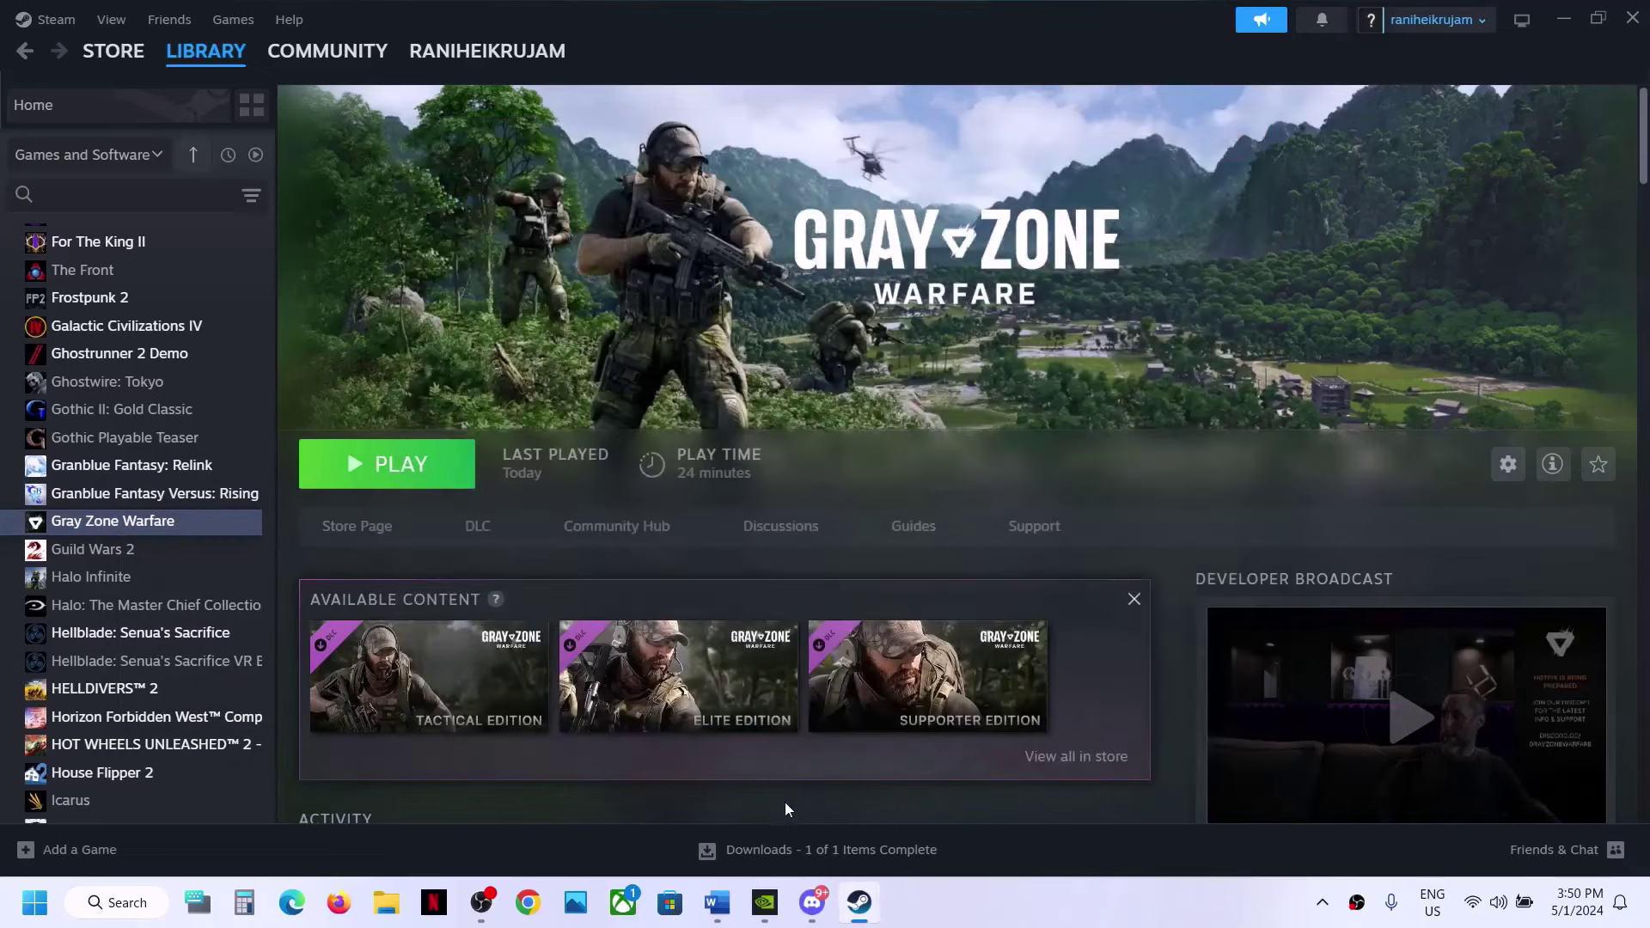
# - Switch to GeForce Experience, turn off In-Game Overlay in its general settings and minimize the window
pyautogui.click(719, 905)
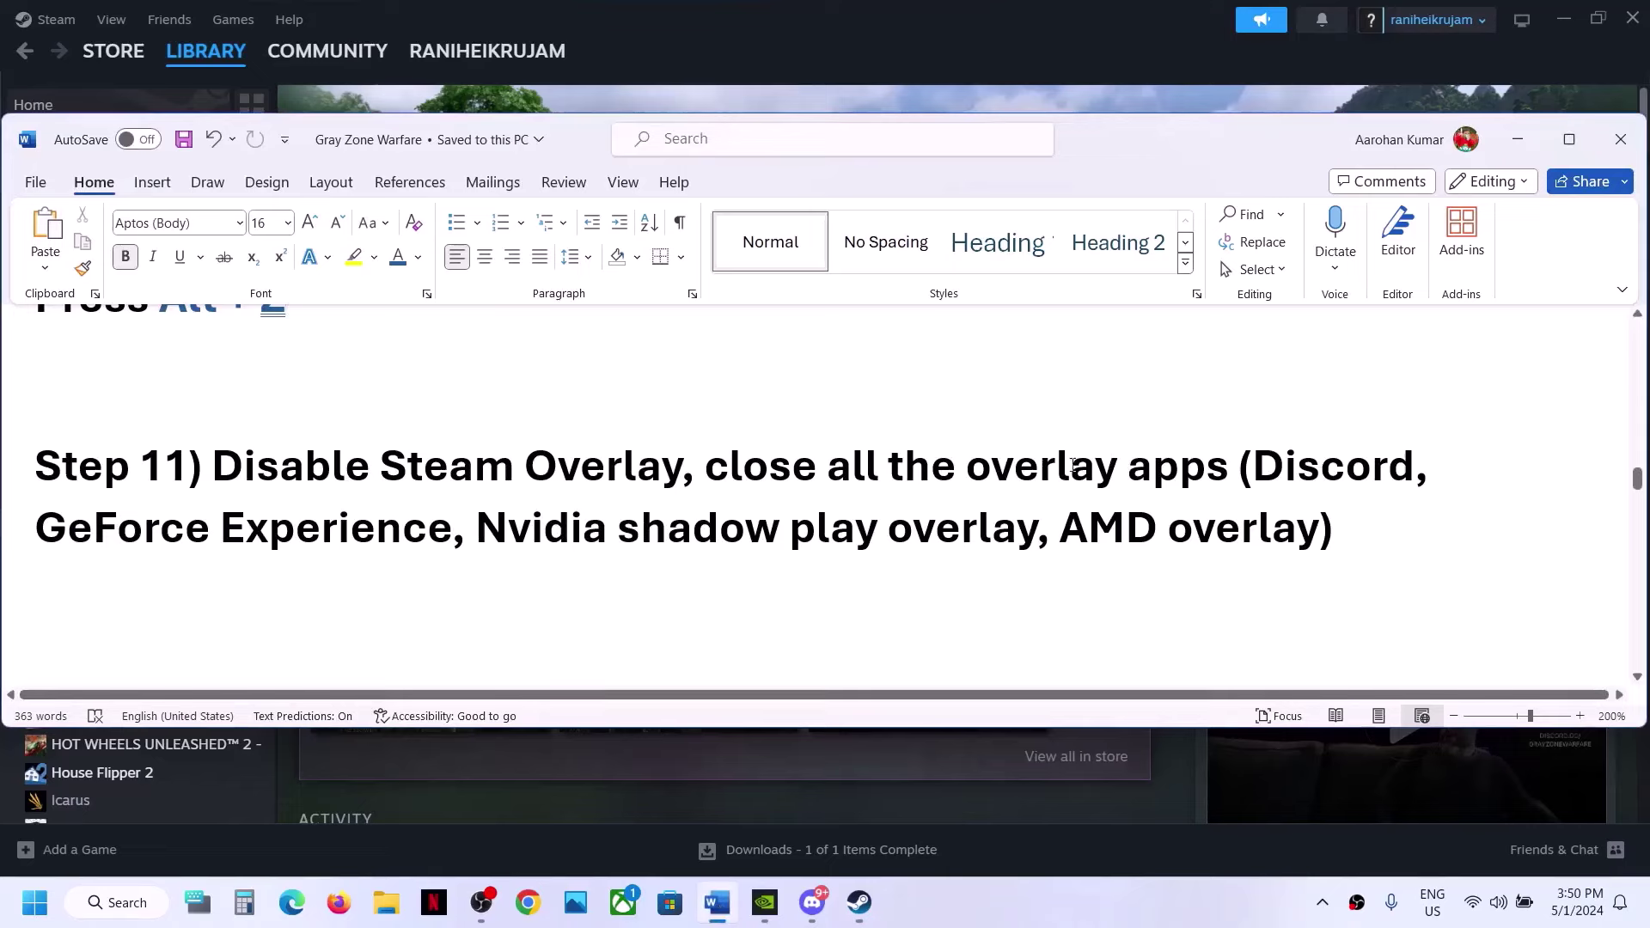
pyautogui.click(765, 903)
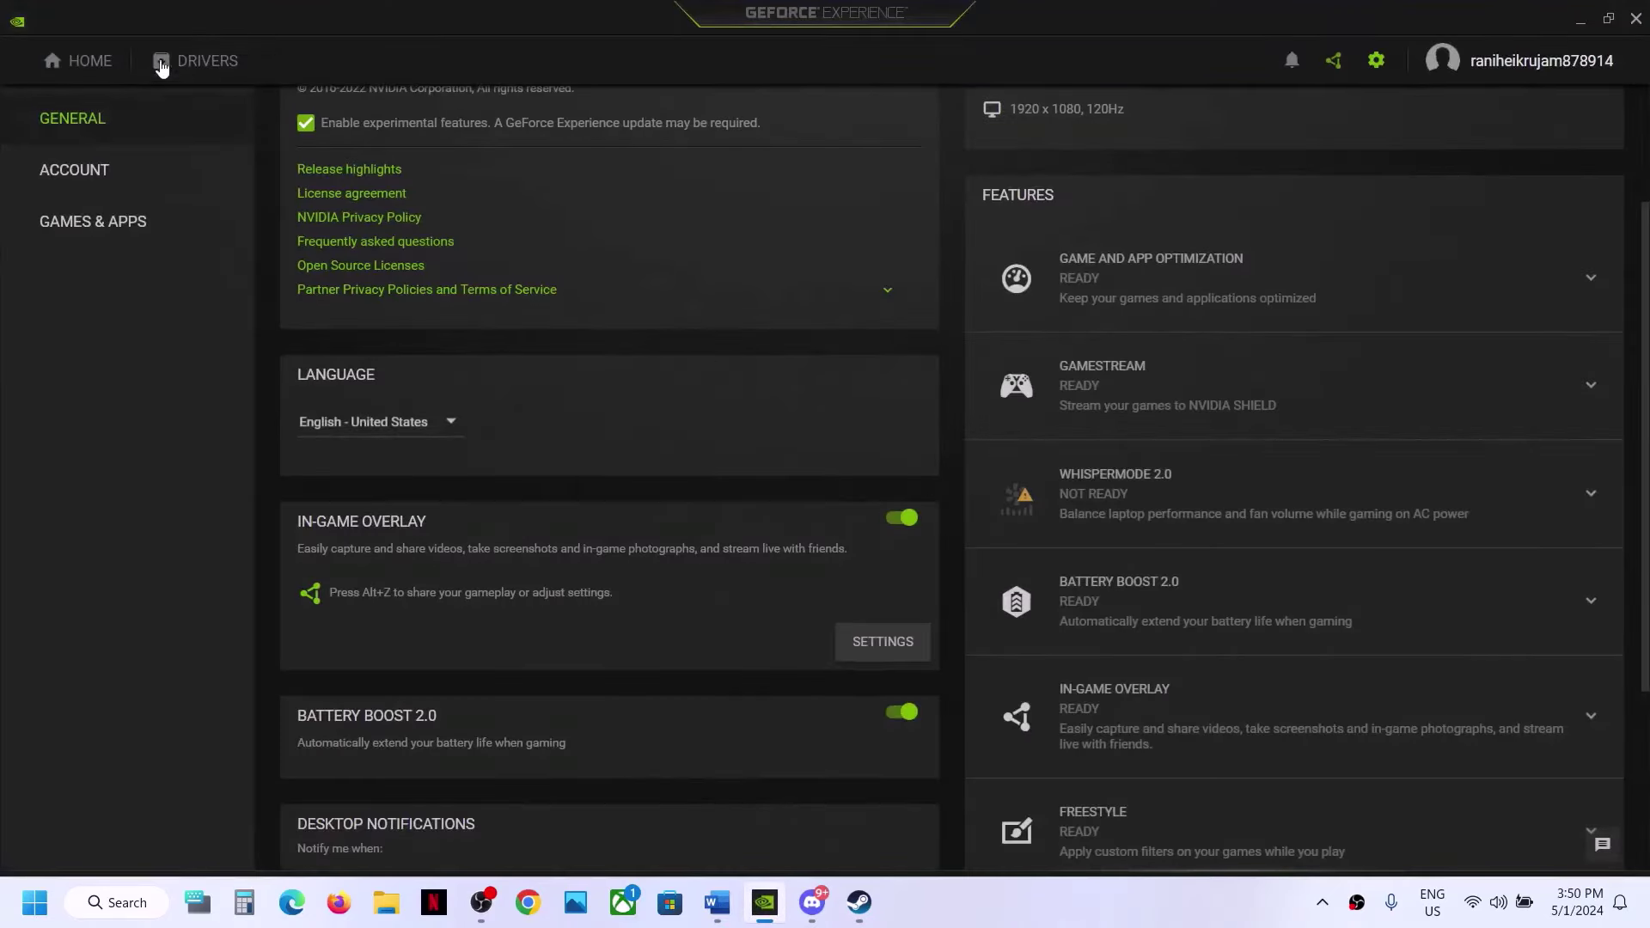
pyautogui.click(82, 62)
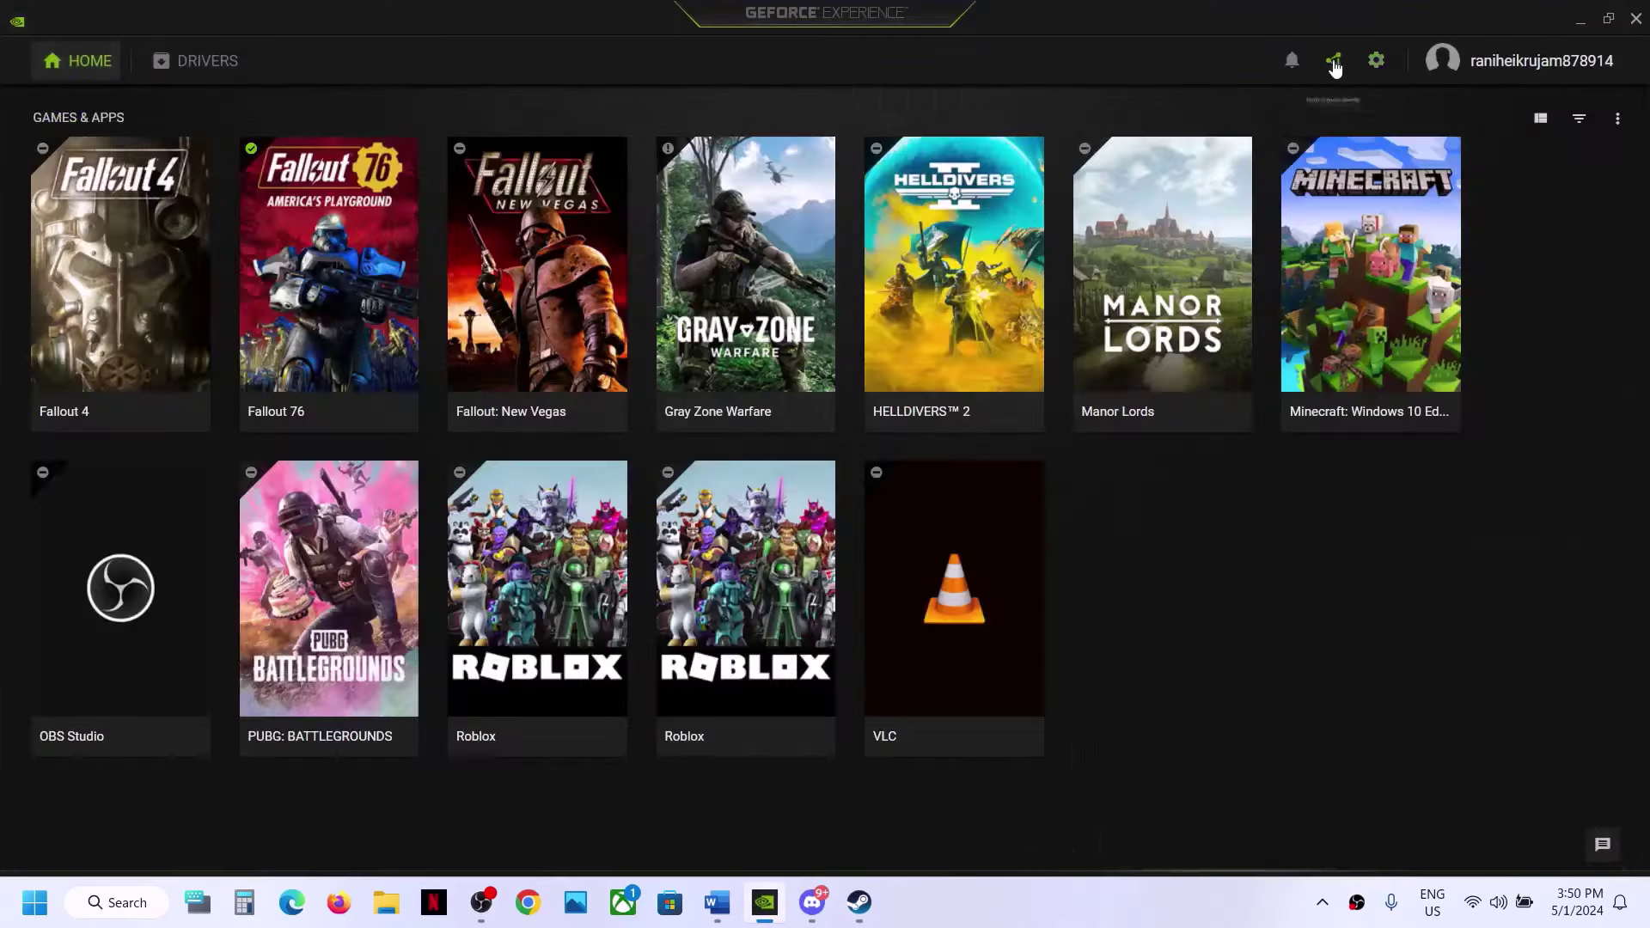
pyautogui.click(1376, 60)
pyautogui.scroll(-2, 451, 528)
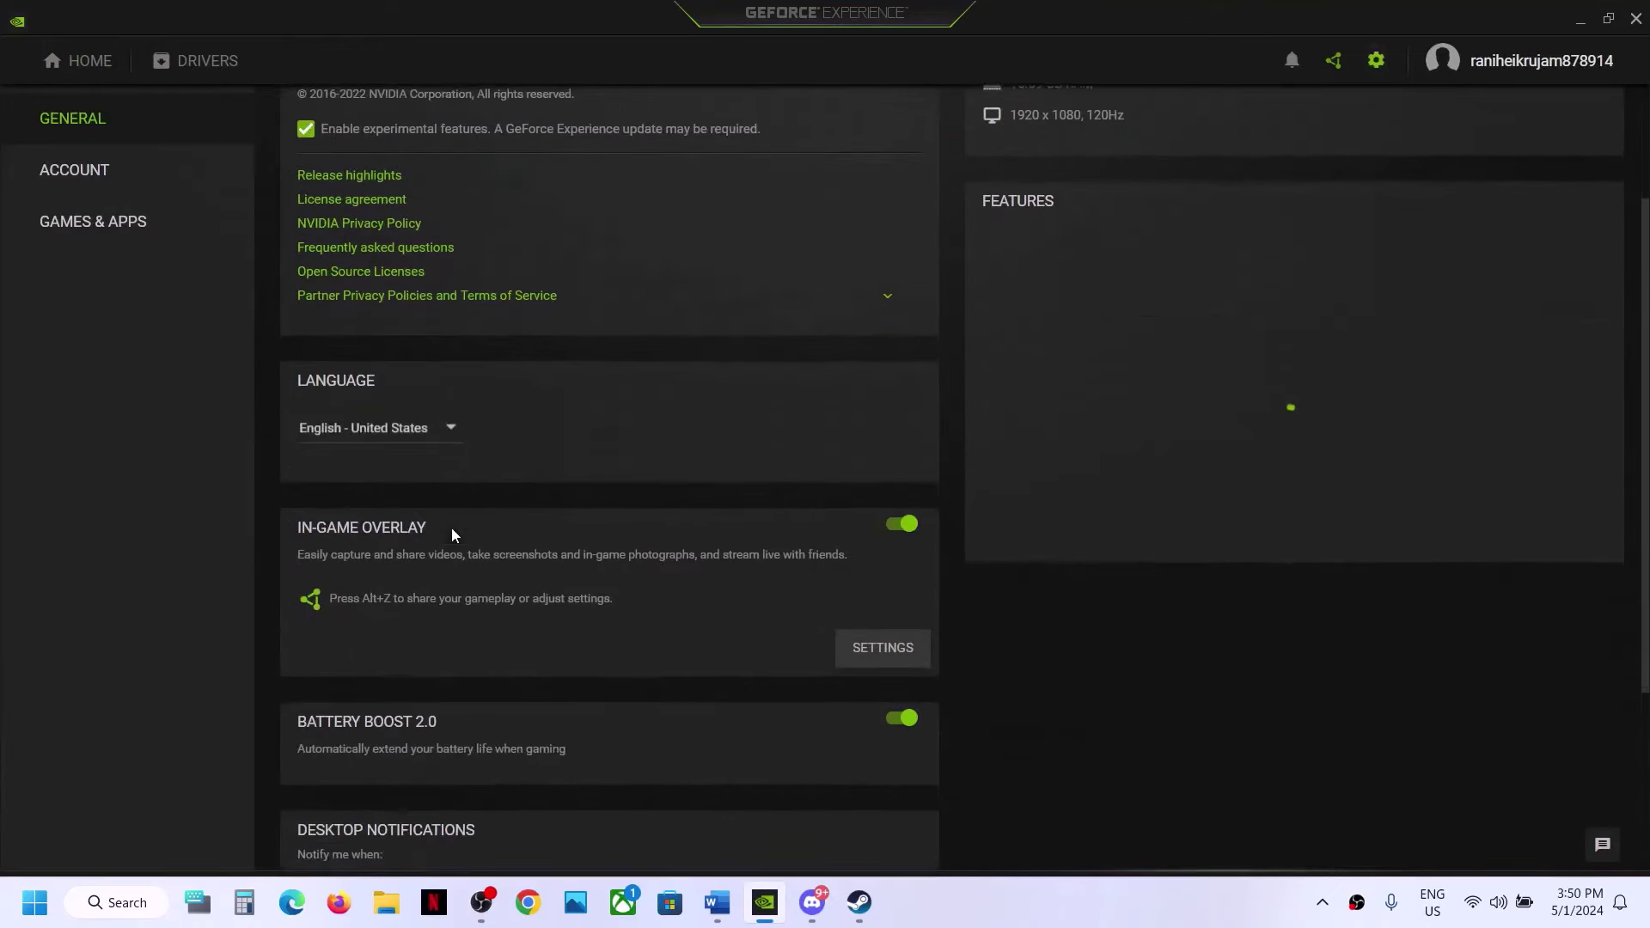
pyautogui.click(900, 524)
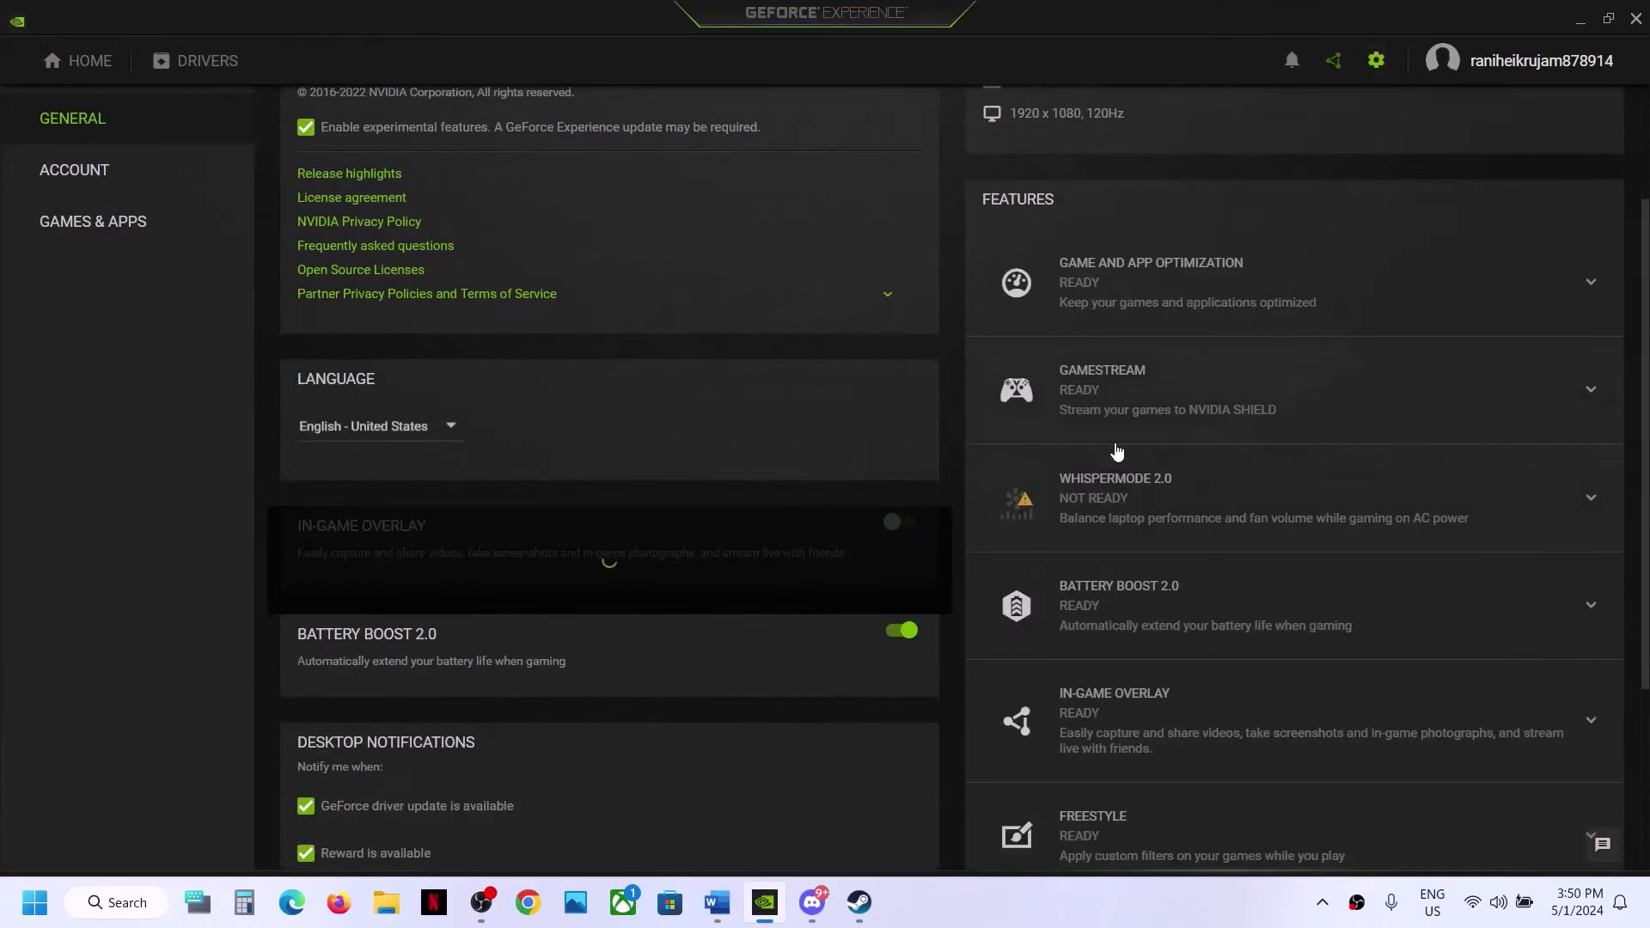
pyautogui.click(1584, 26)
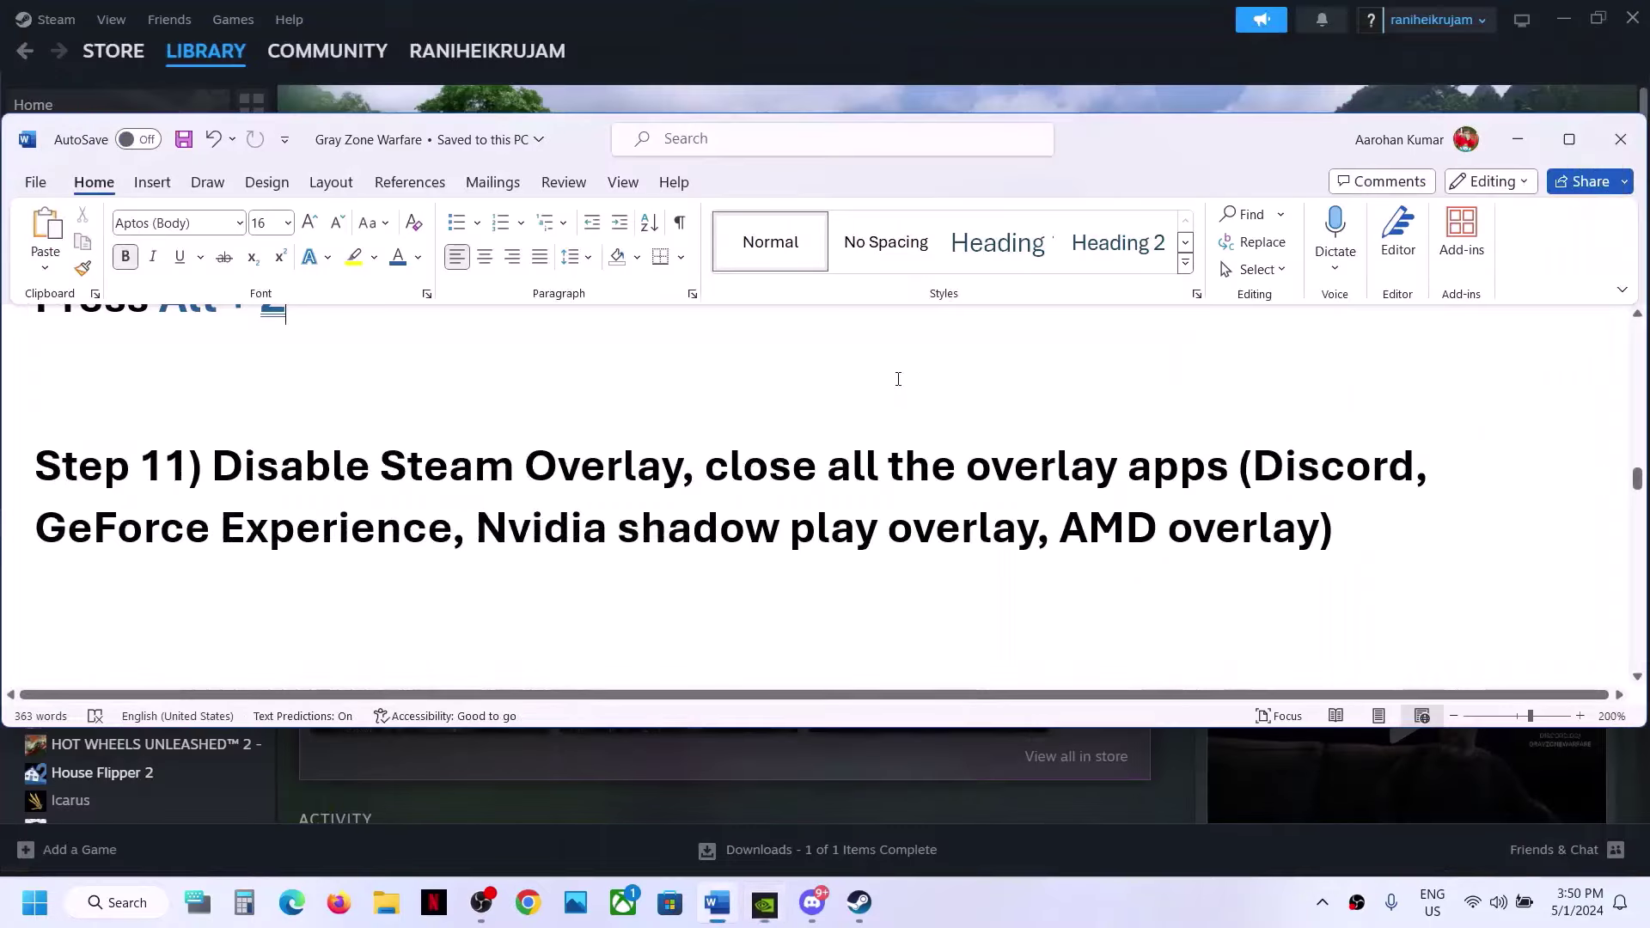
# - Switch to Discord, disable the in-game overlay in its Game Overlay settings and minimize the window
pyautogui.click(812, 902)
pyautogui.scroll(-3, 277, 637)
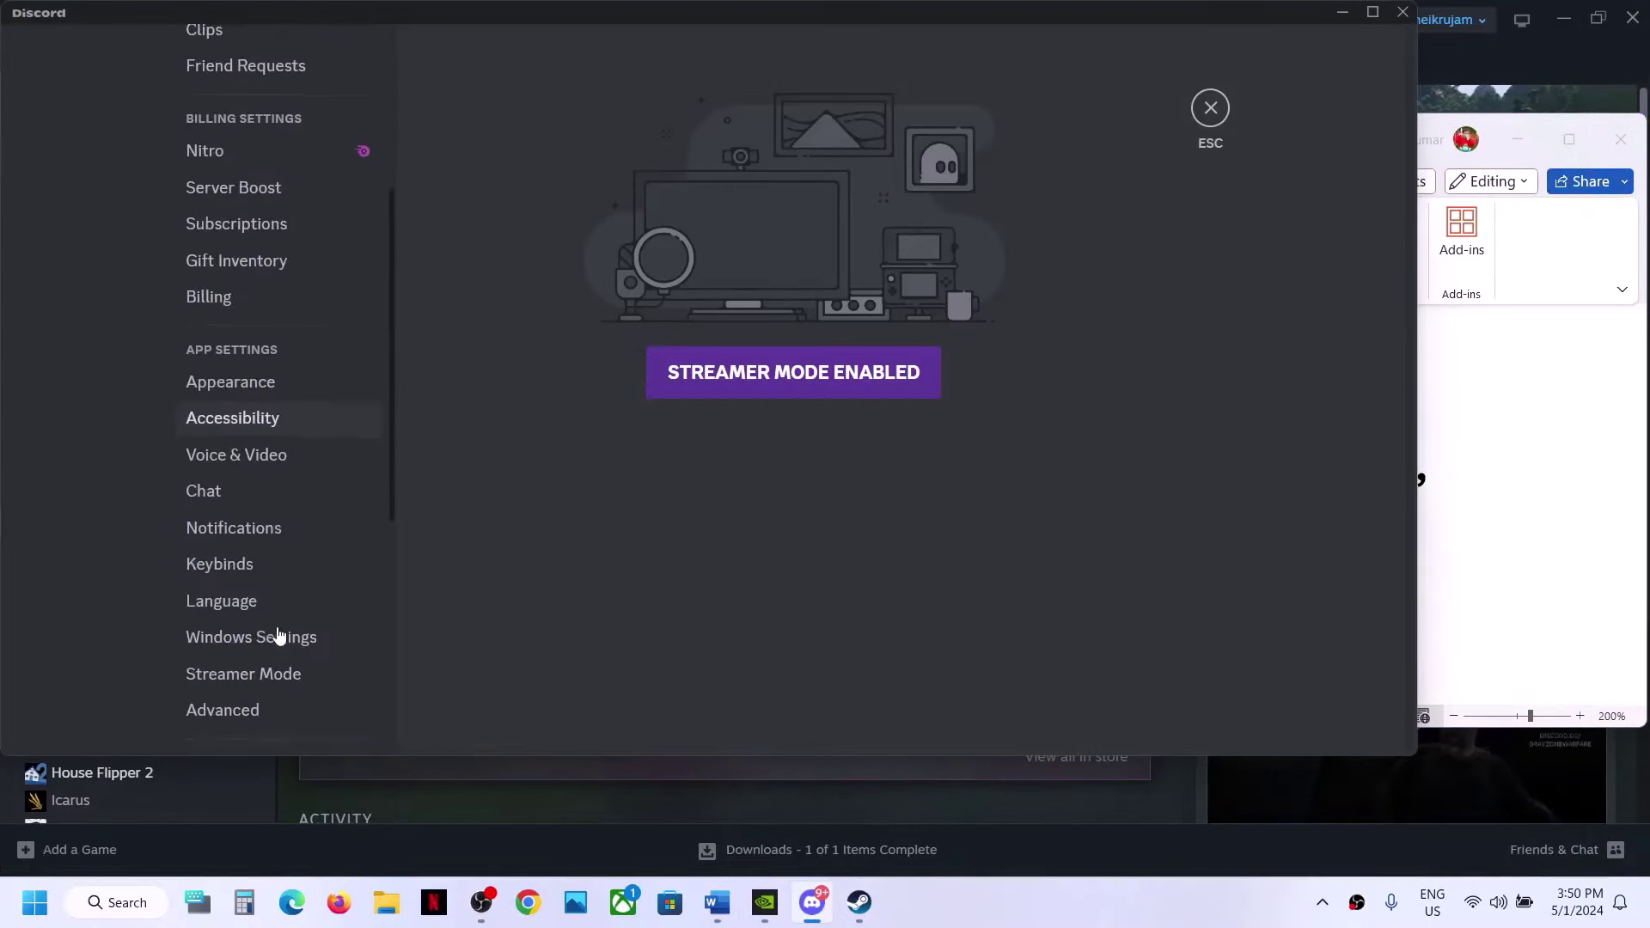
pyautogui.scroll(-2, 276, 637)
pyautogui.scroll(-2, 276, 633)
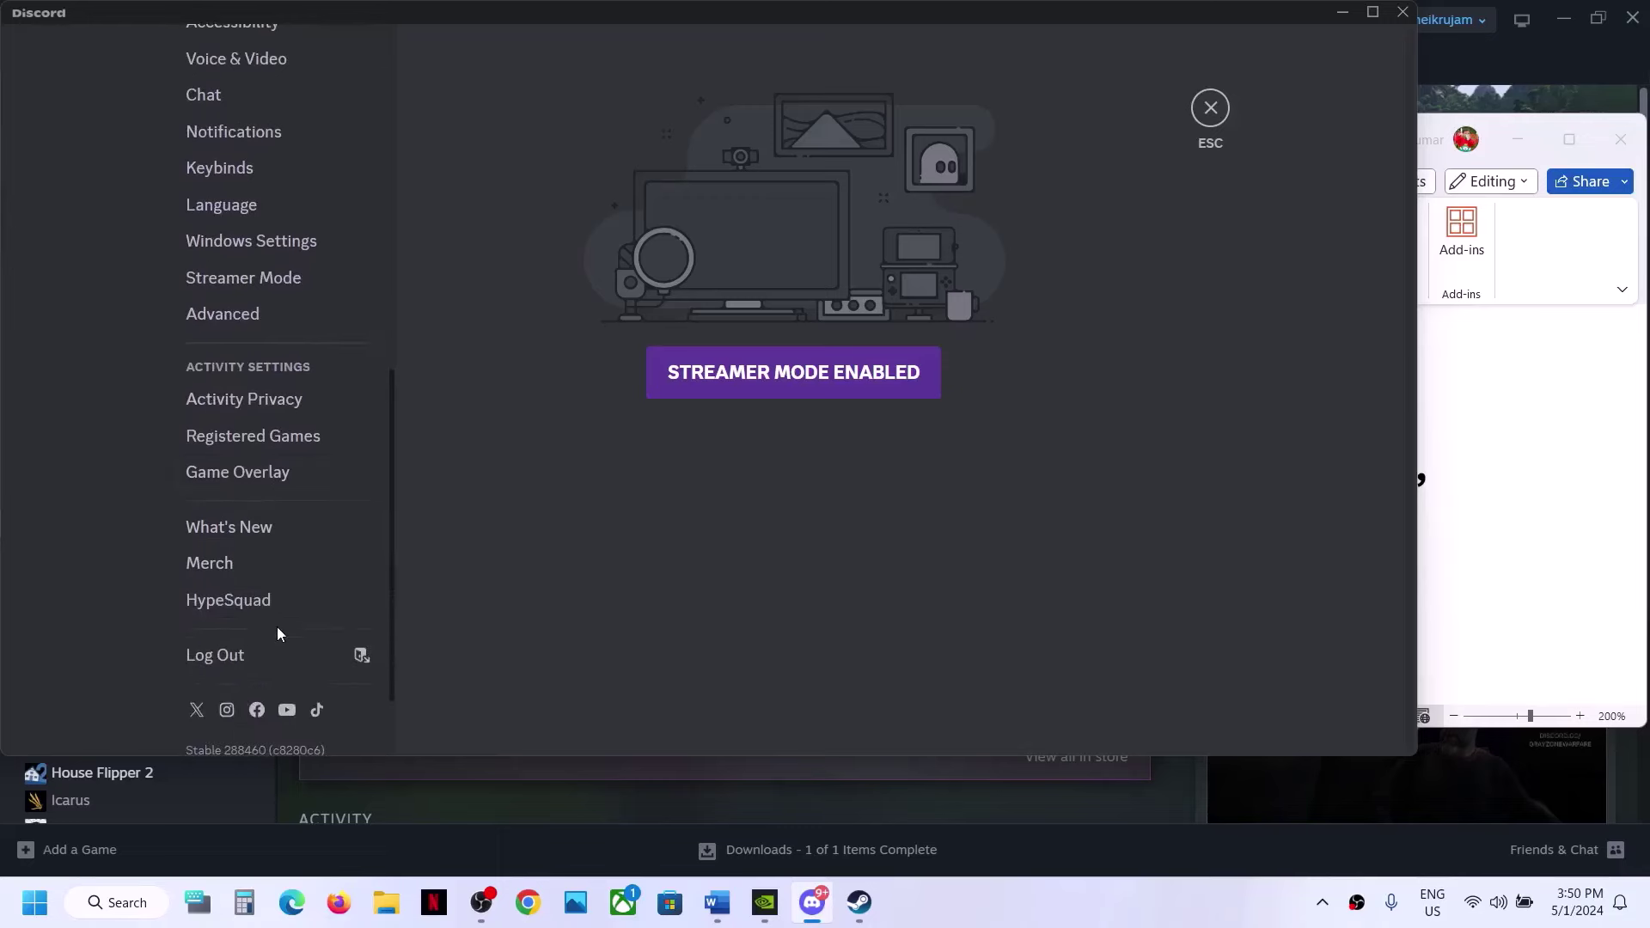
pyautogui.click(250, 474)
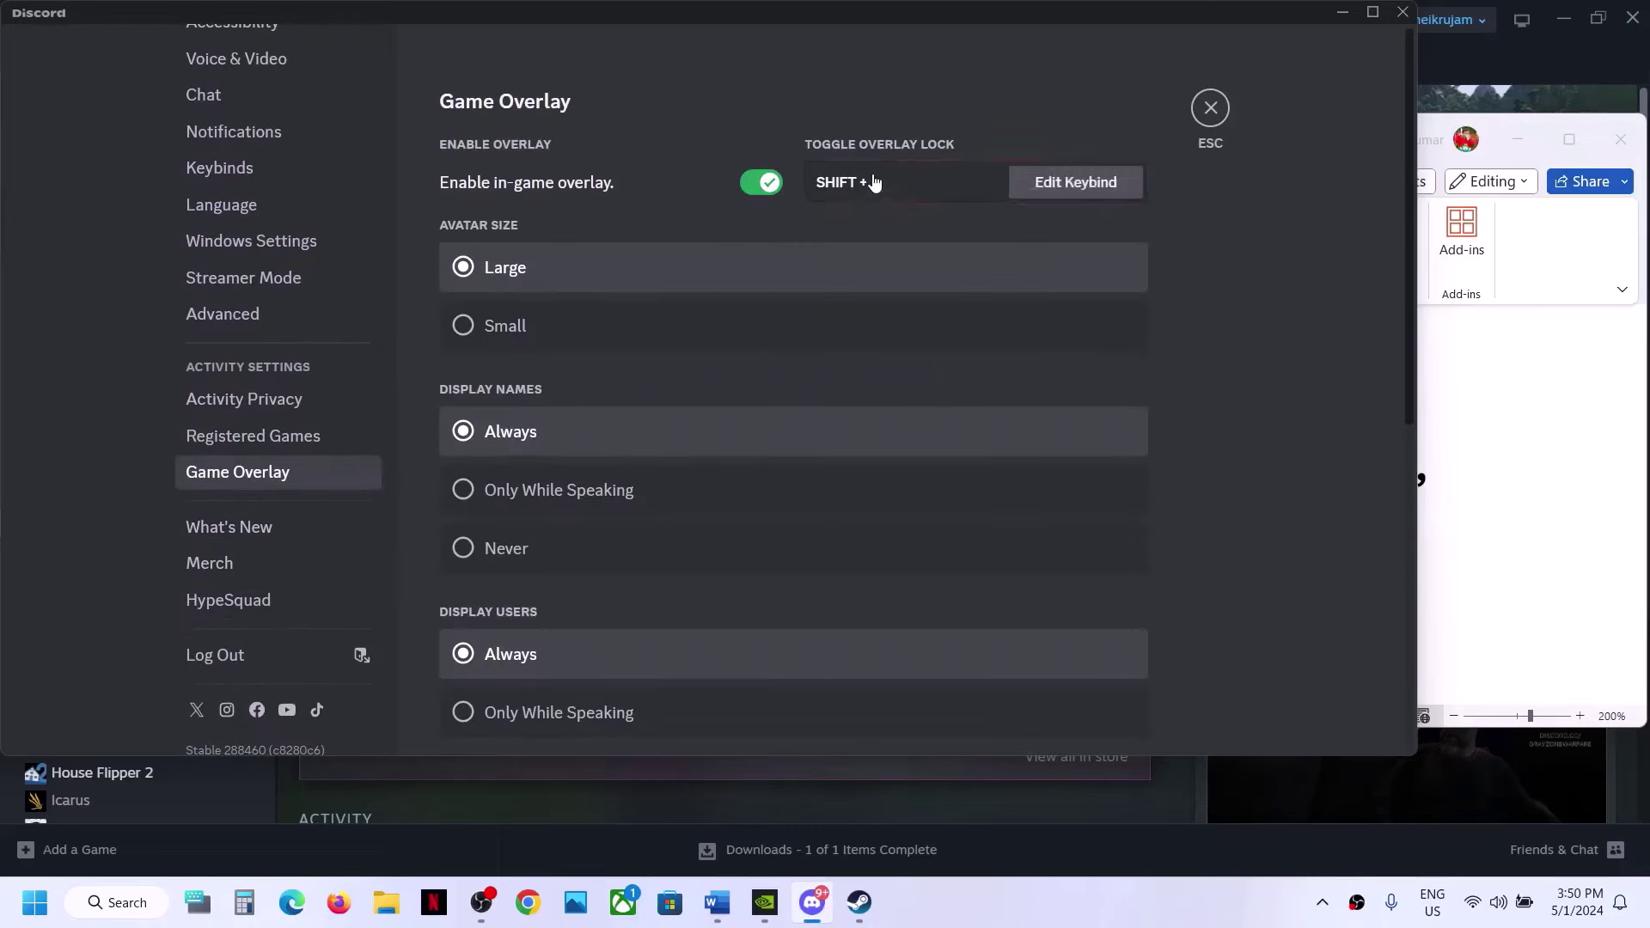
pyautogui.click(757, 185)
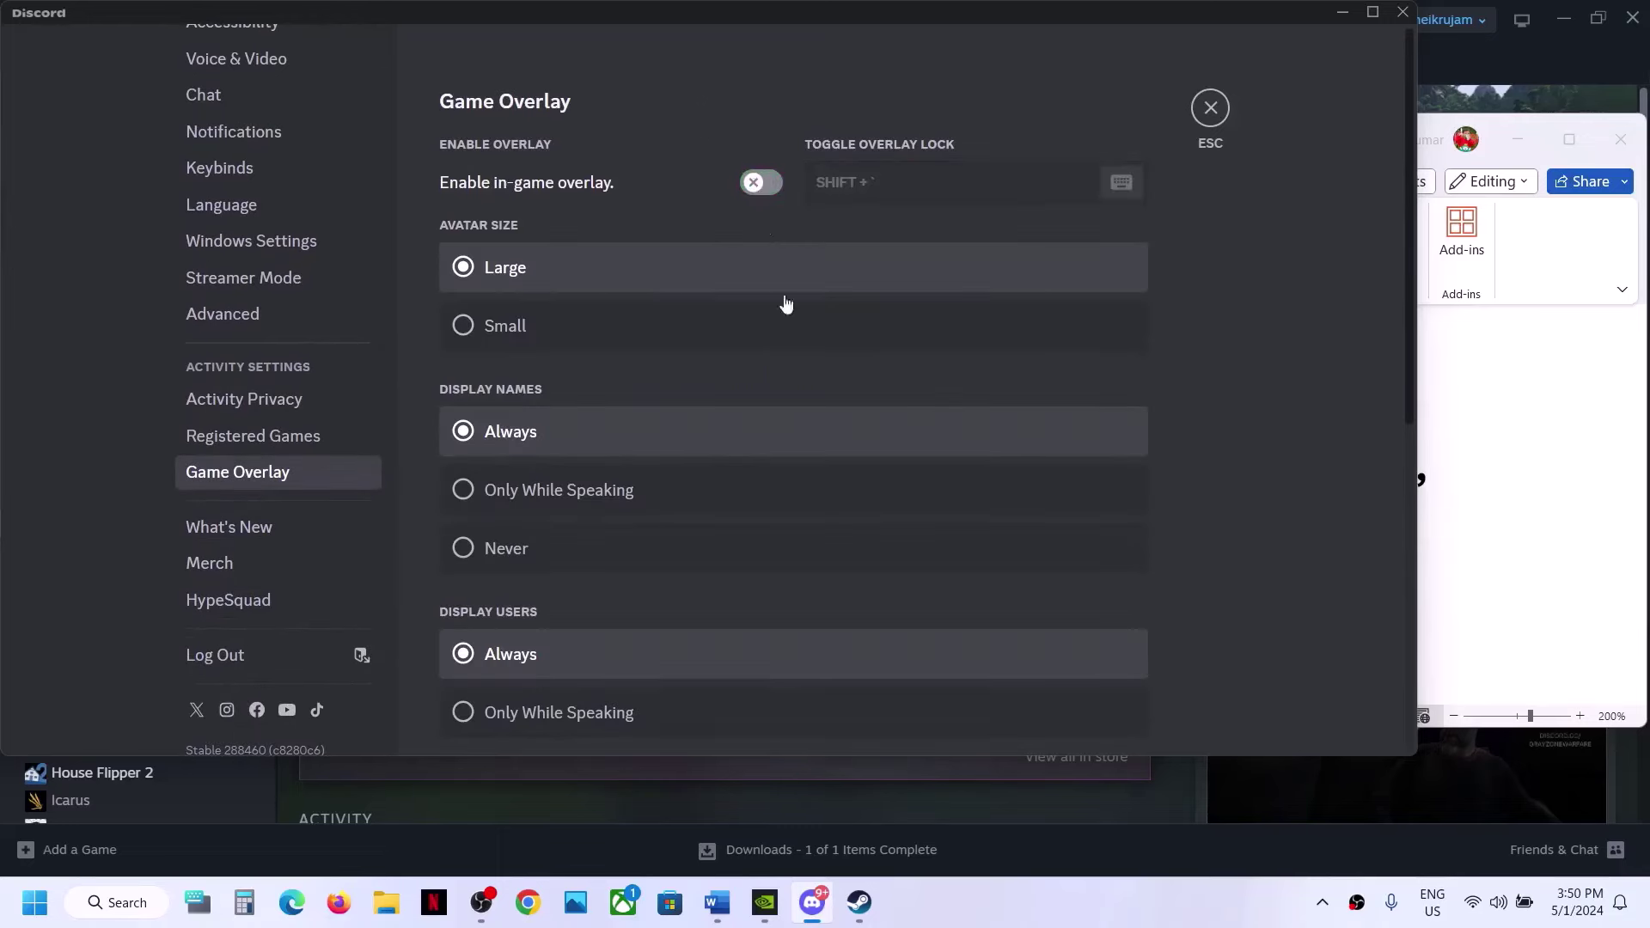
pyautogui.click(1343, 18)
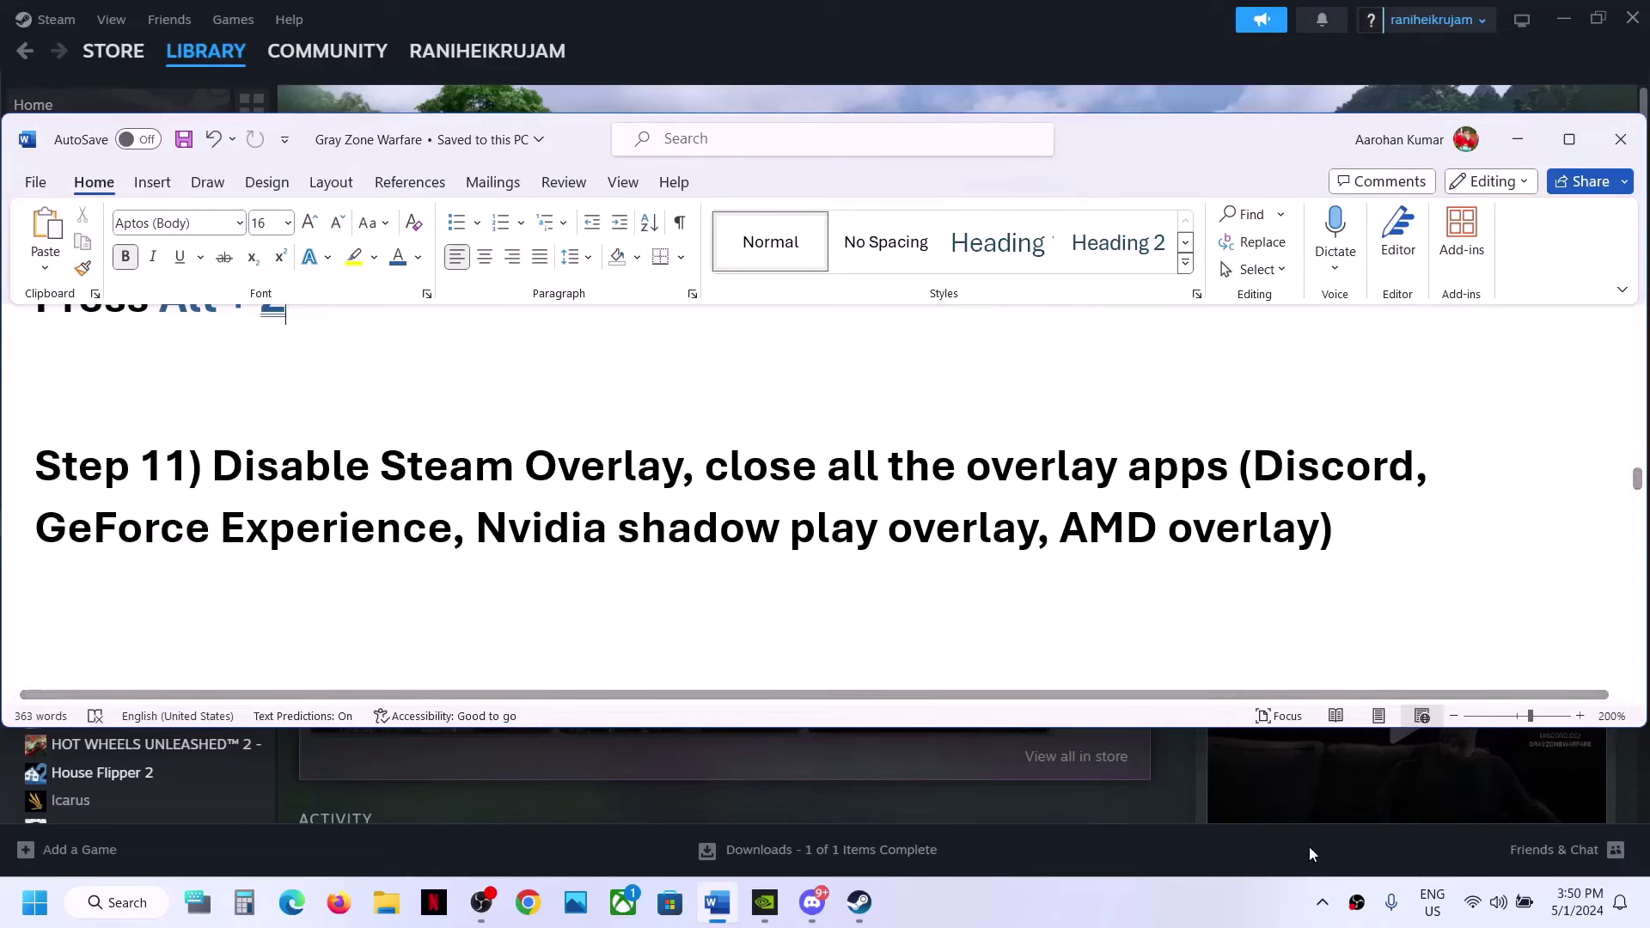
# - Exit the NVIDIA and Discord apps running in the background
pyautogui.click(1321, 902)
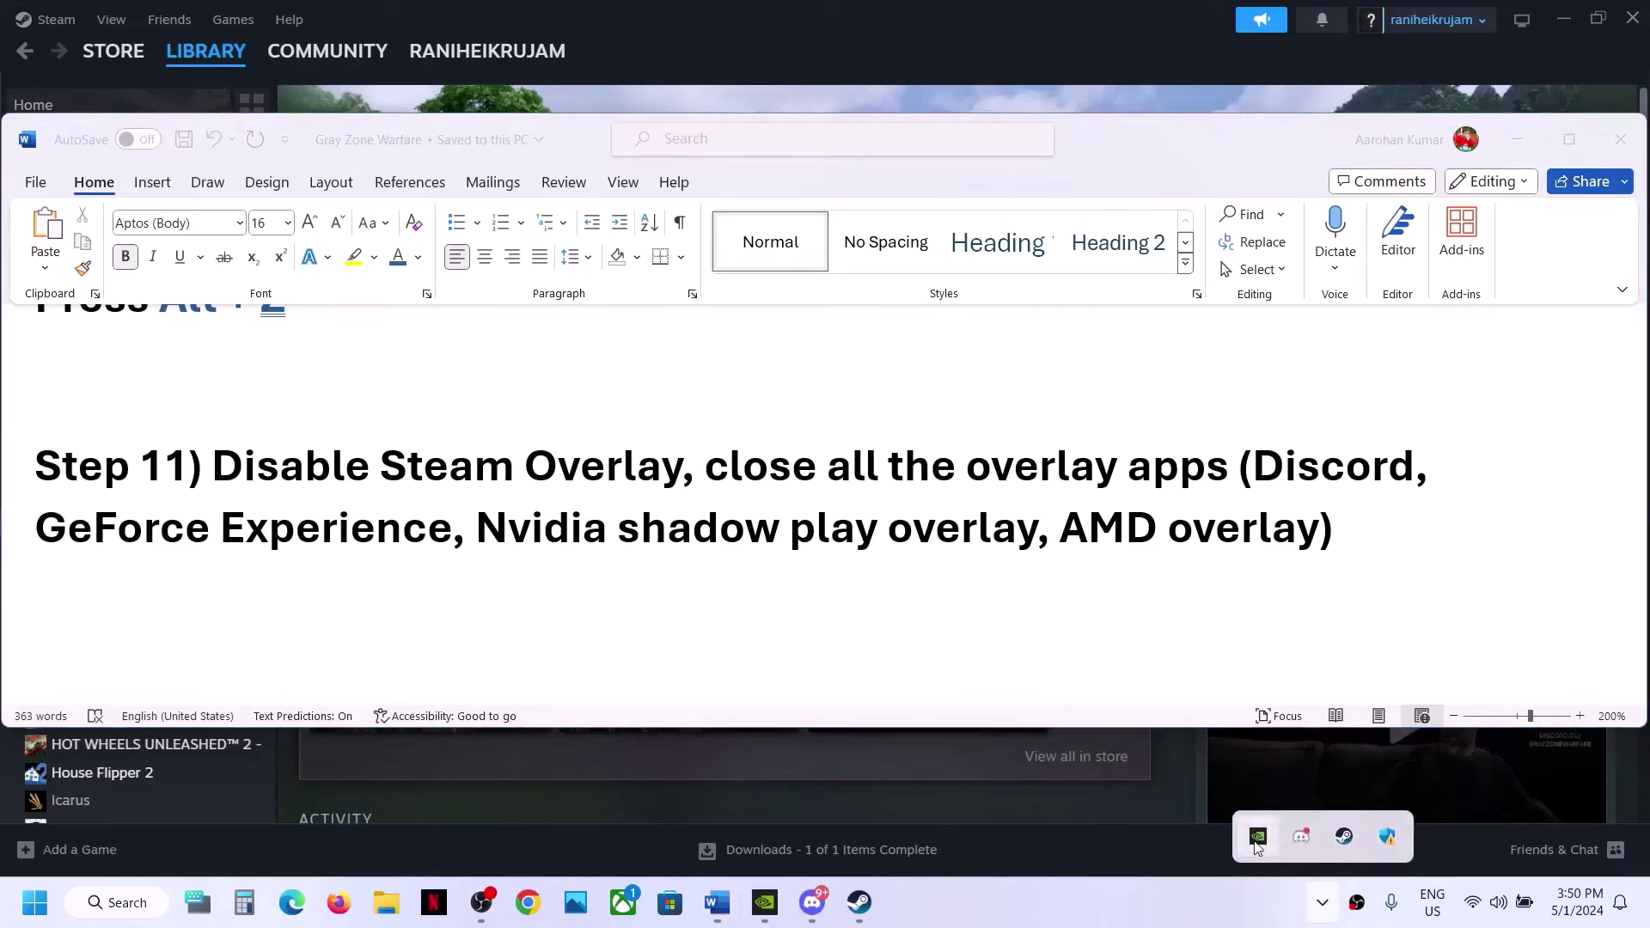
pyautogui.rightClick(1257, 845)
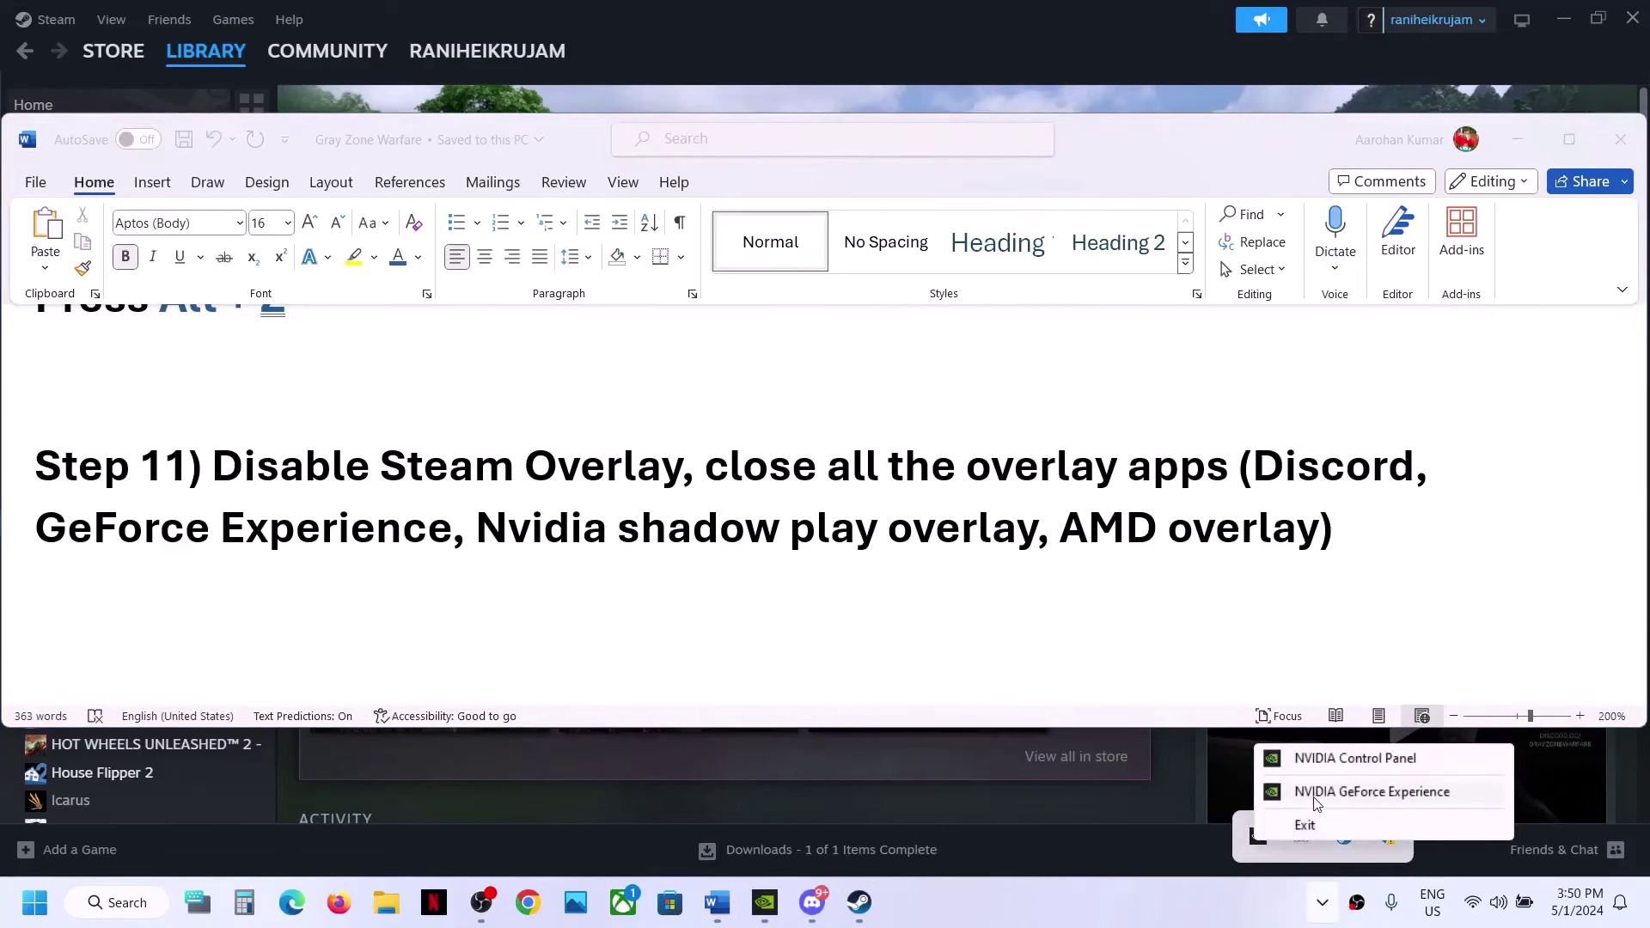
pyautogui.click(1307, 826)
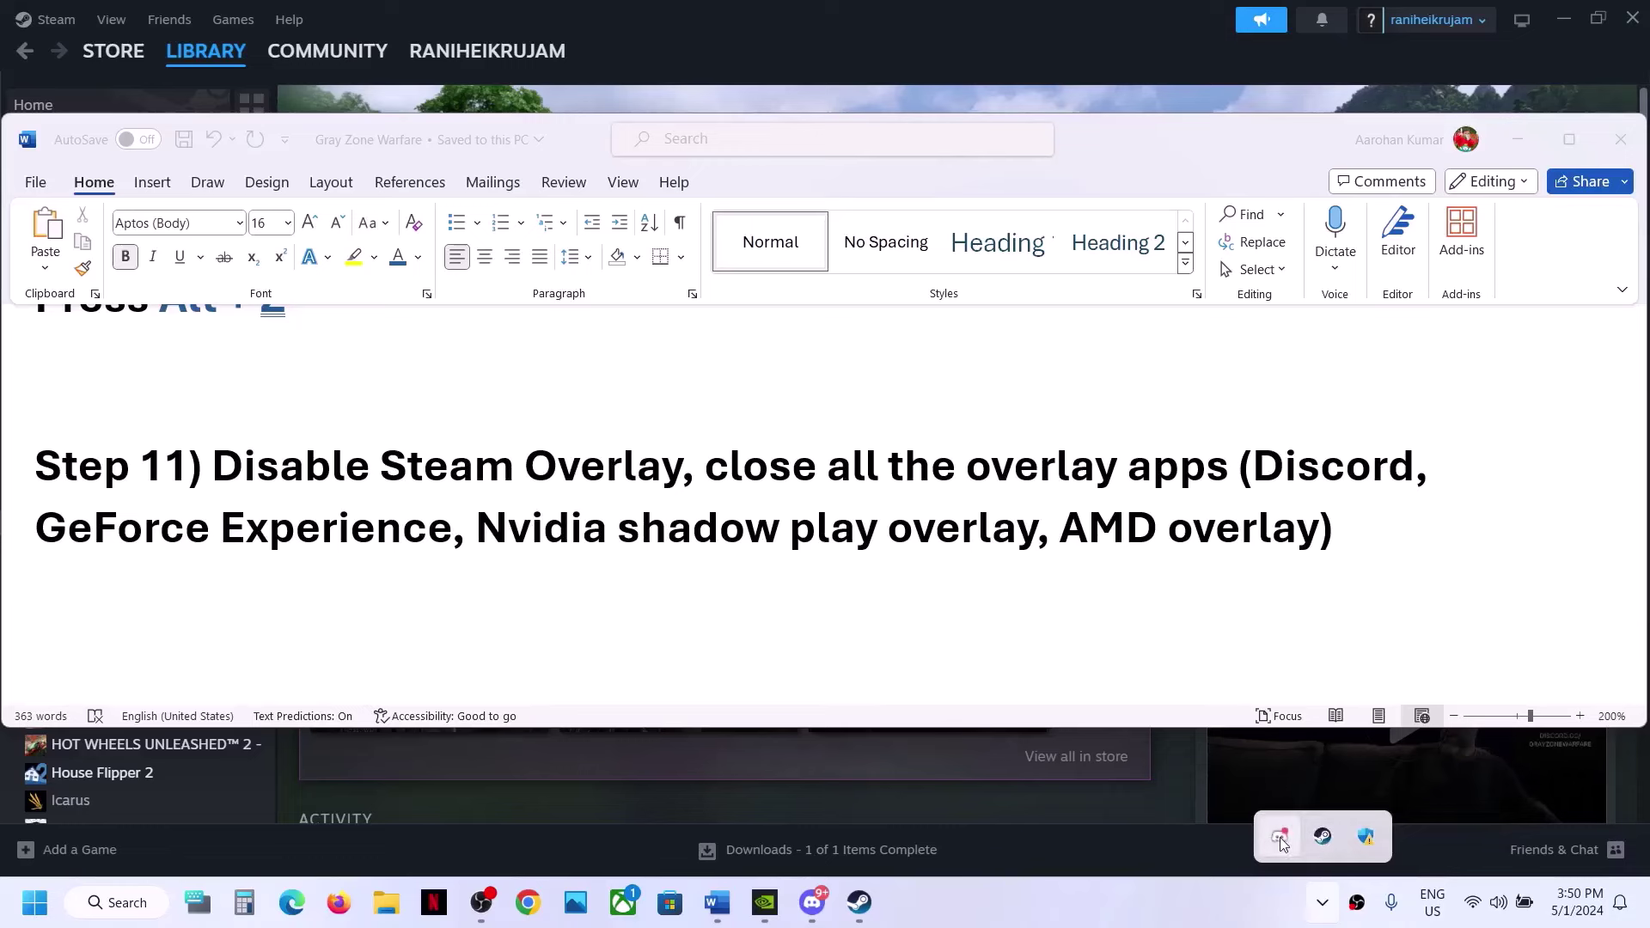
pyautogui.rightClick(1281, 837)
pyautogui.click(1332, 821)
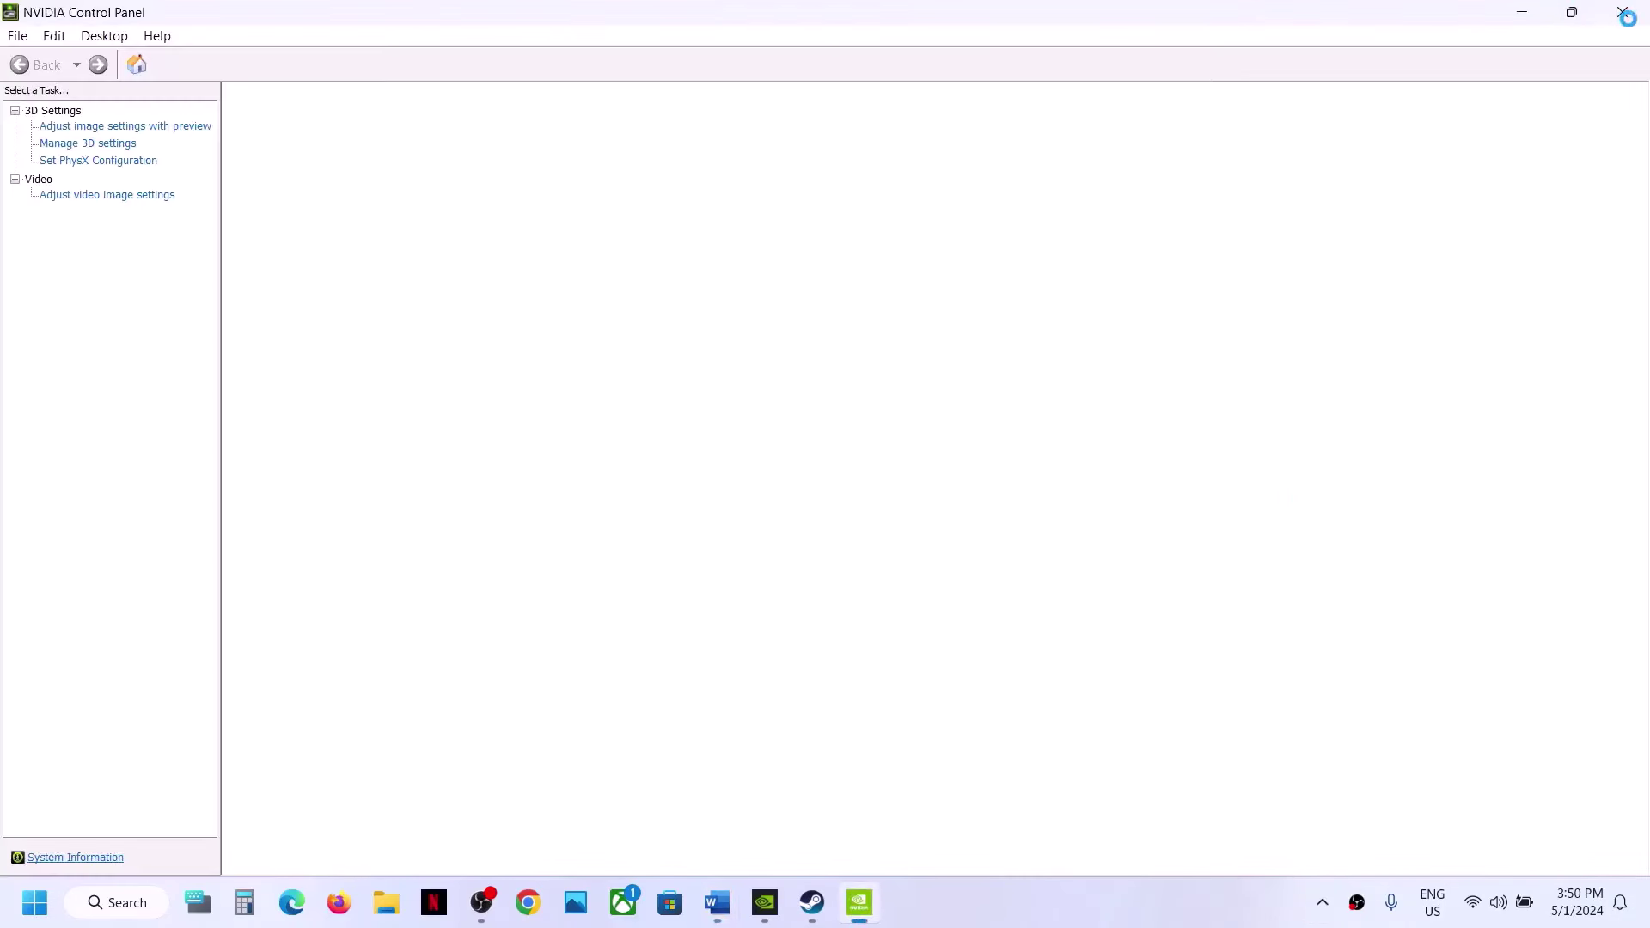
# - Close the NVIDIA Control Panel and GeForce Experience windows
pyautogui.click(1623, 12)
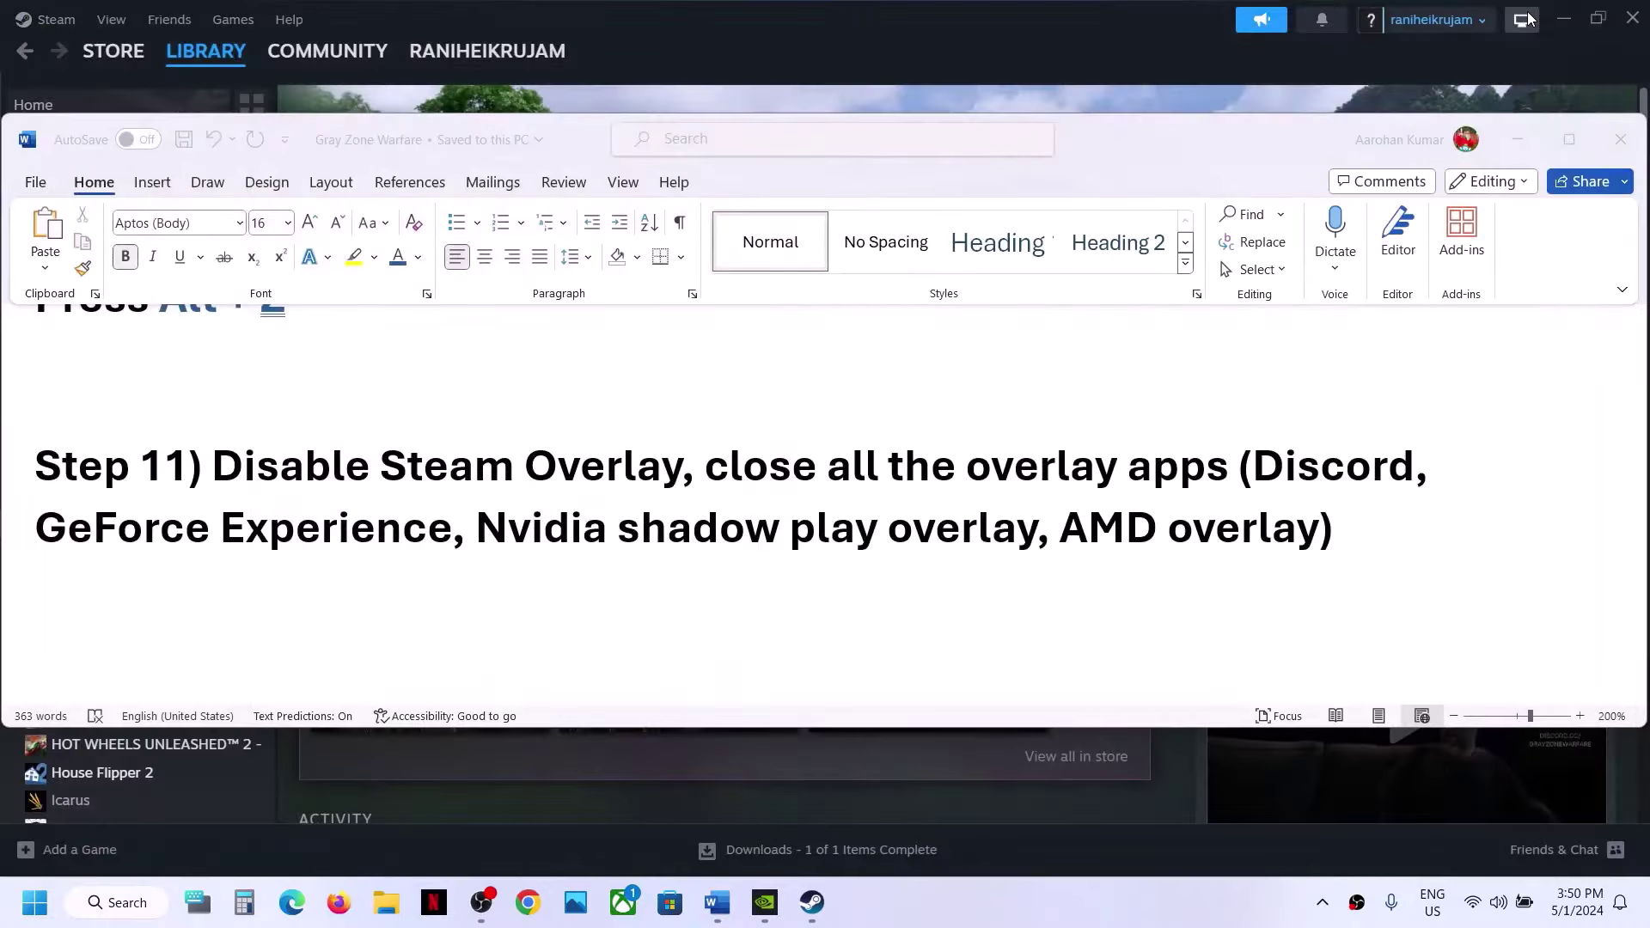
pyautogui.rightClick(764, 903)
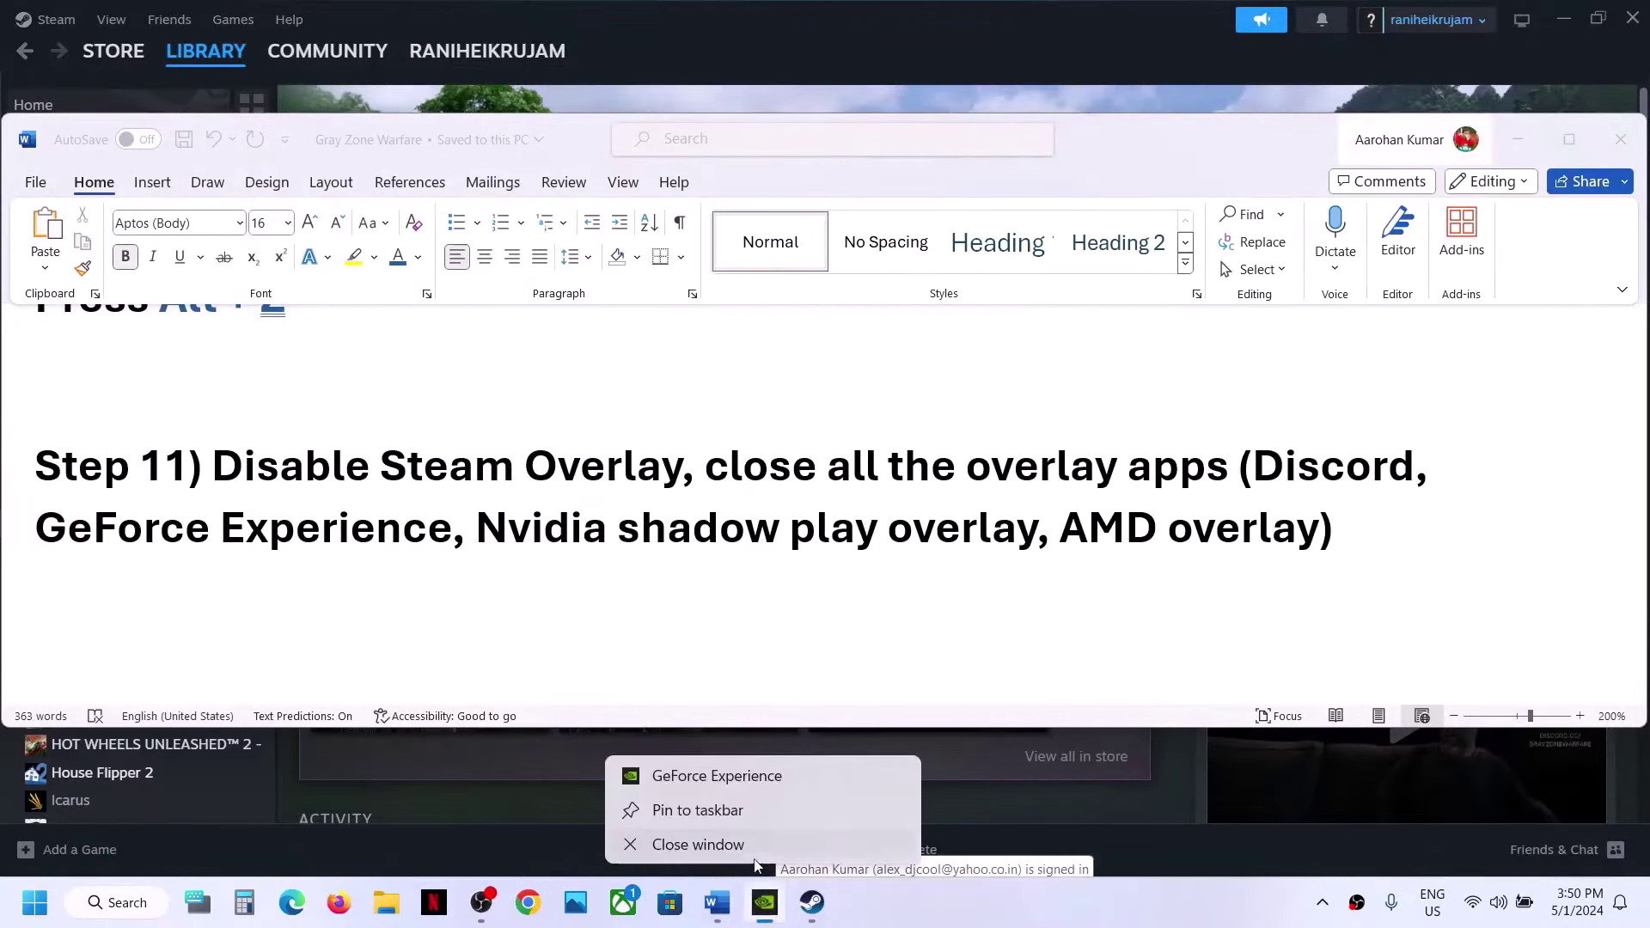
pyautogui.click(697, 845)
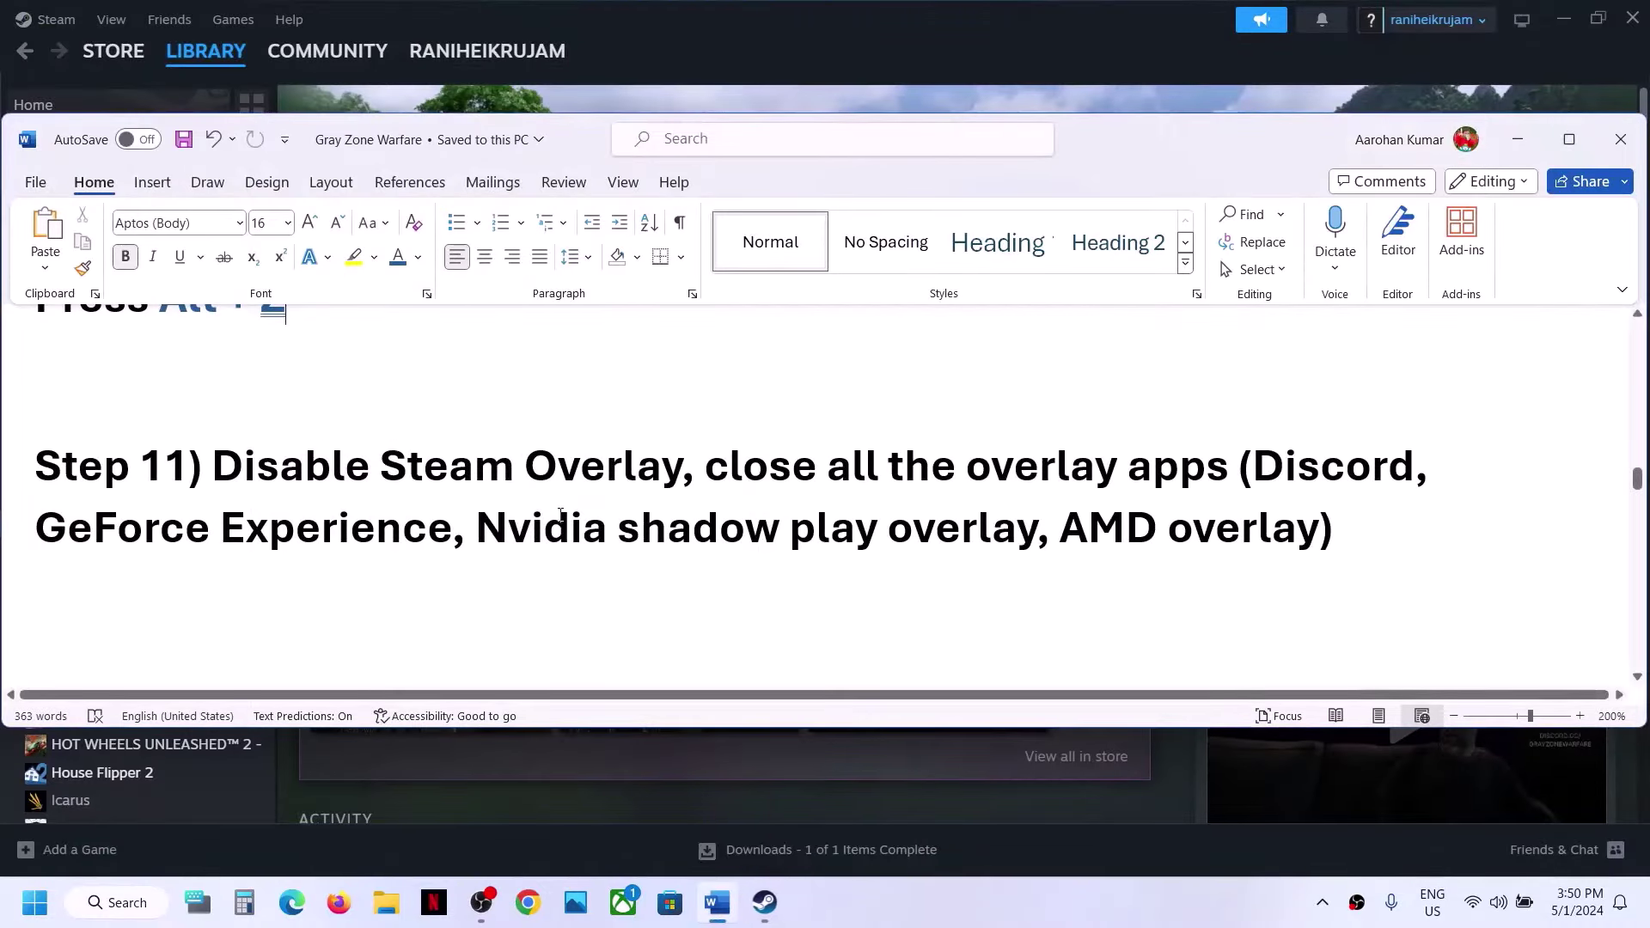
# - Following Step 12 in the Word document, open Command Prompt as administrator and move its window clear of the listed commands
pyautogui.scroll(-3, 381, 537)
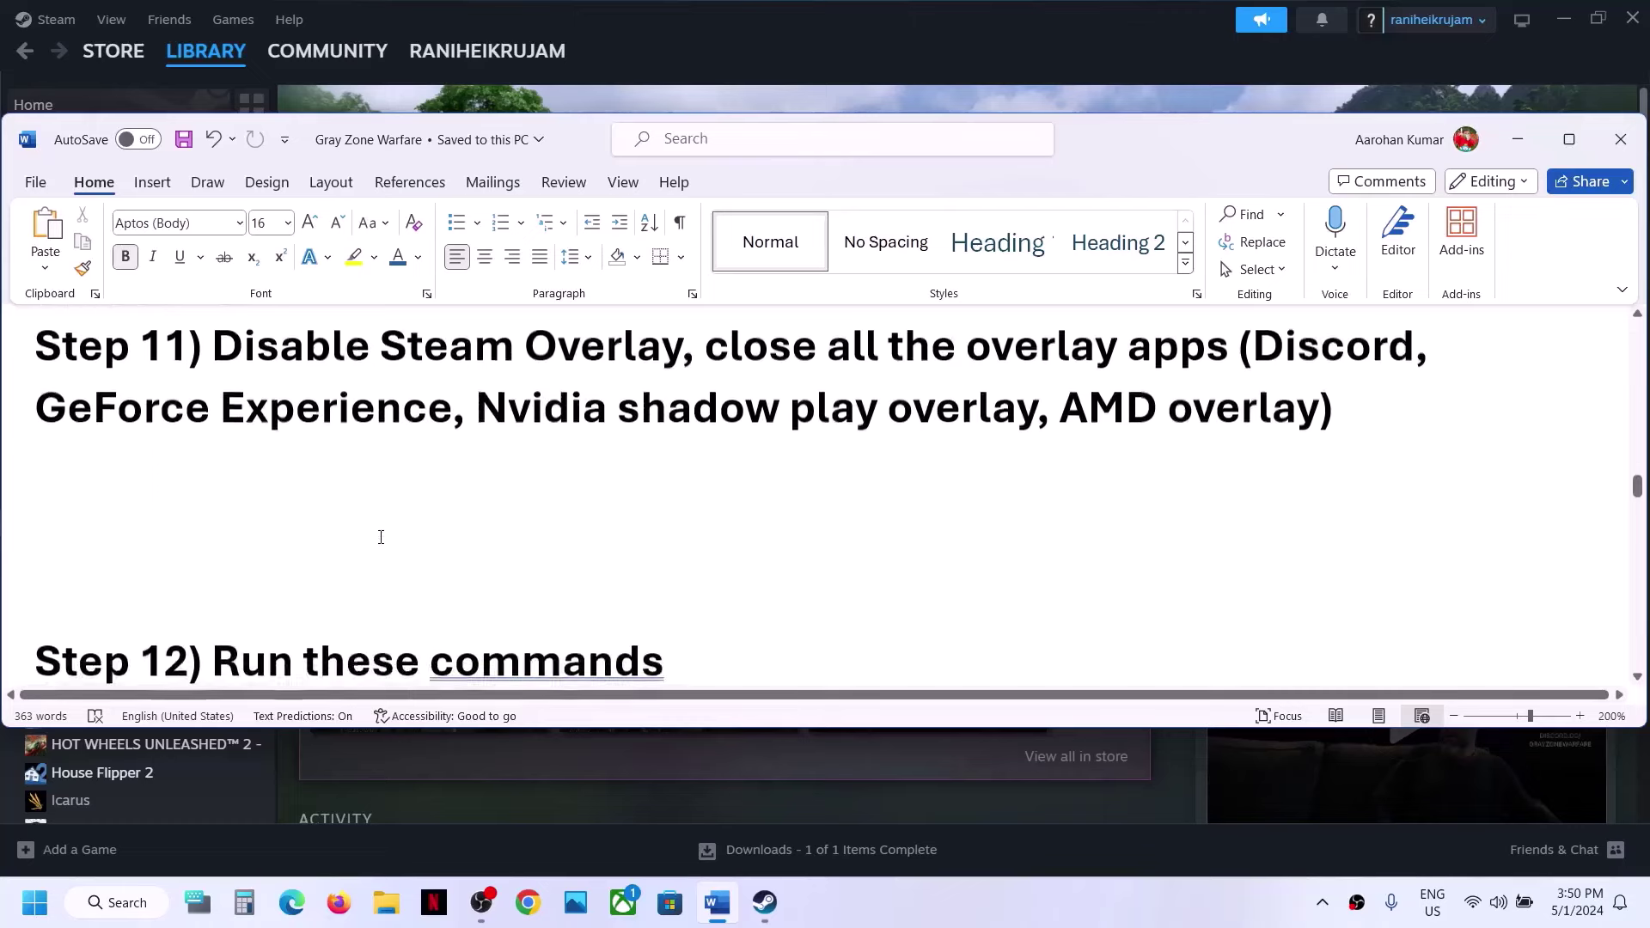
pyautogui.scroll(-2, 260, 550)
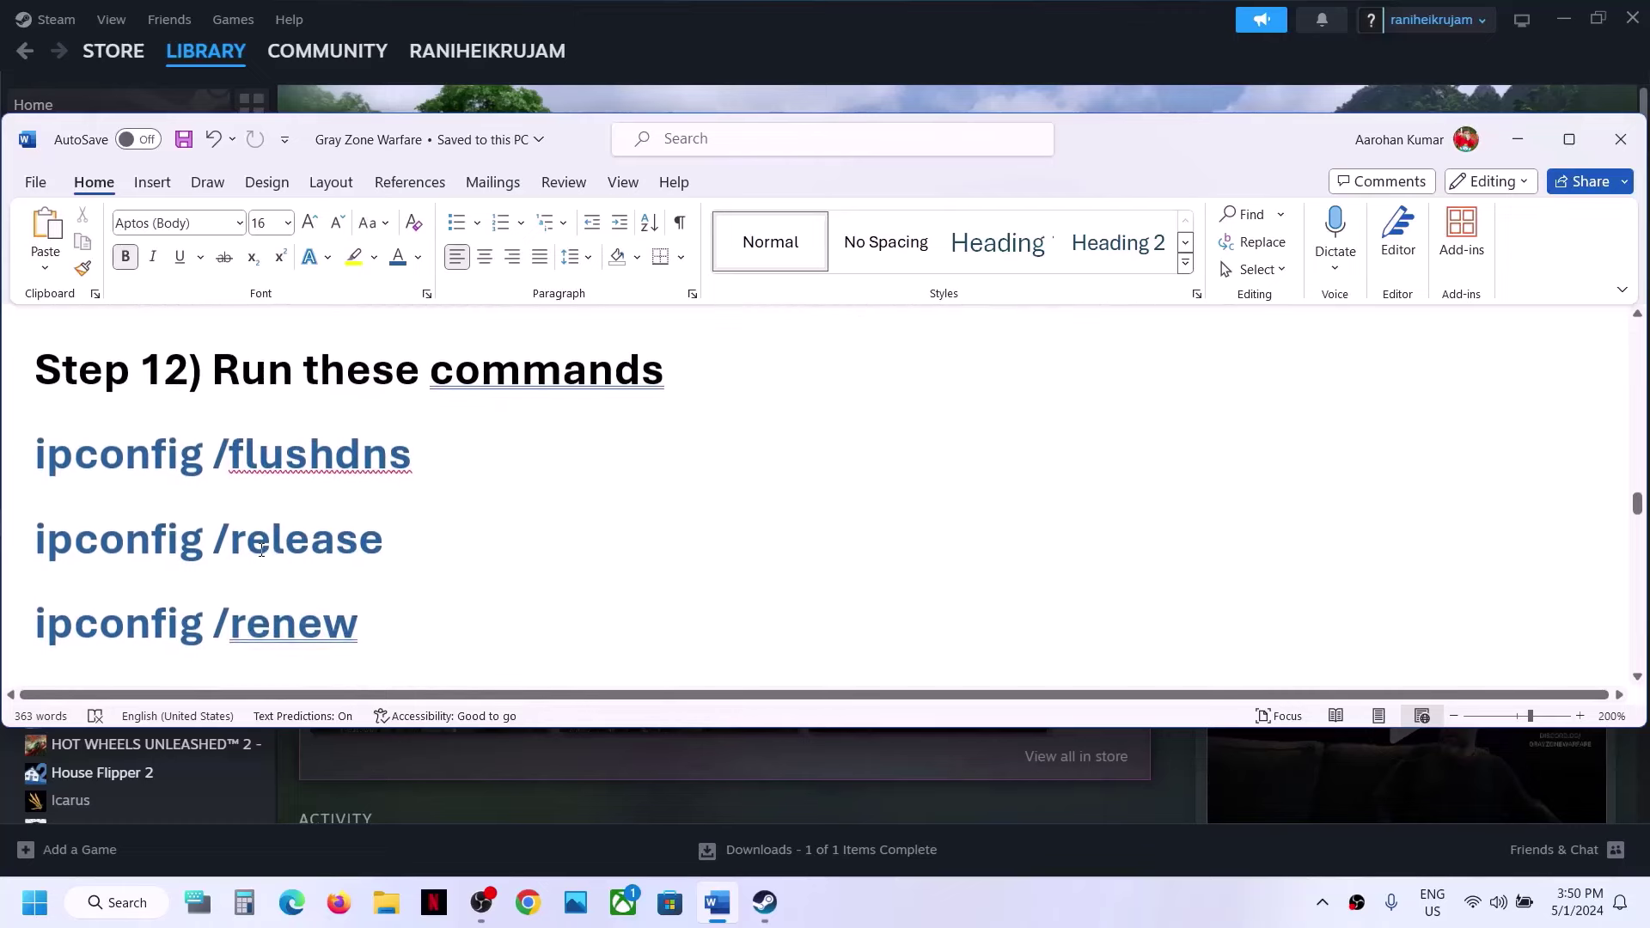
pyautogui.click(36, 904)
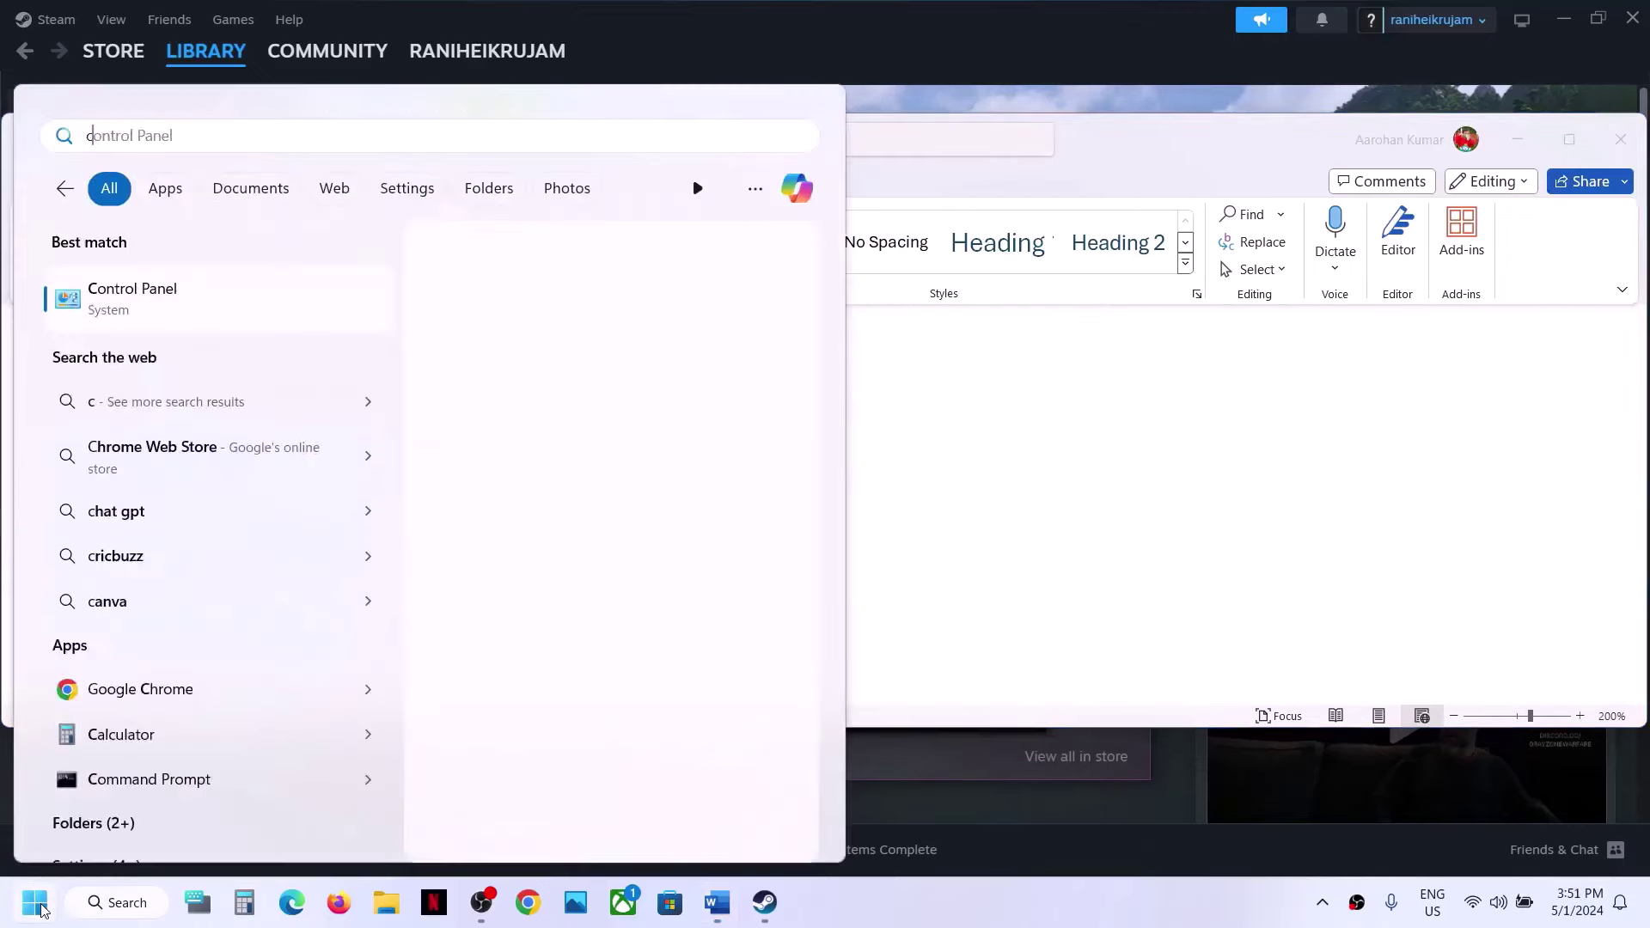
pyautogui.write('cmd')
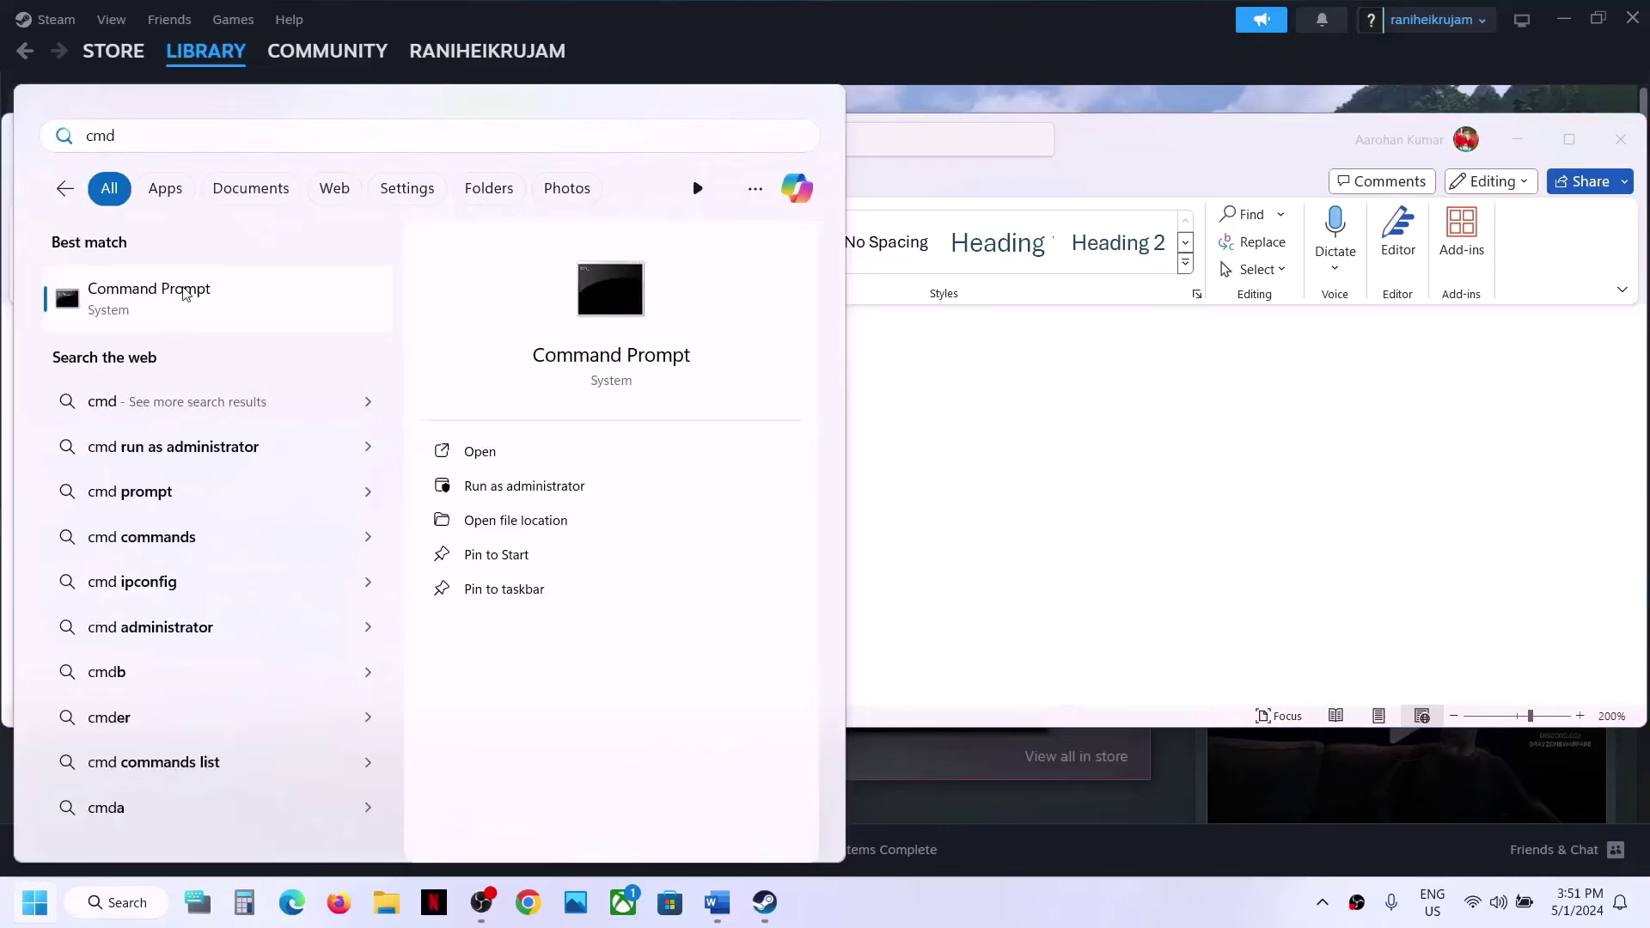
pyautogui.rightClick(185, 294)
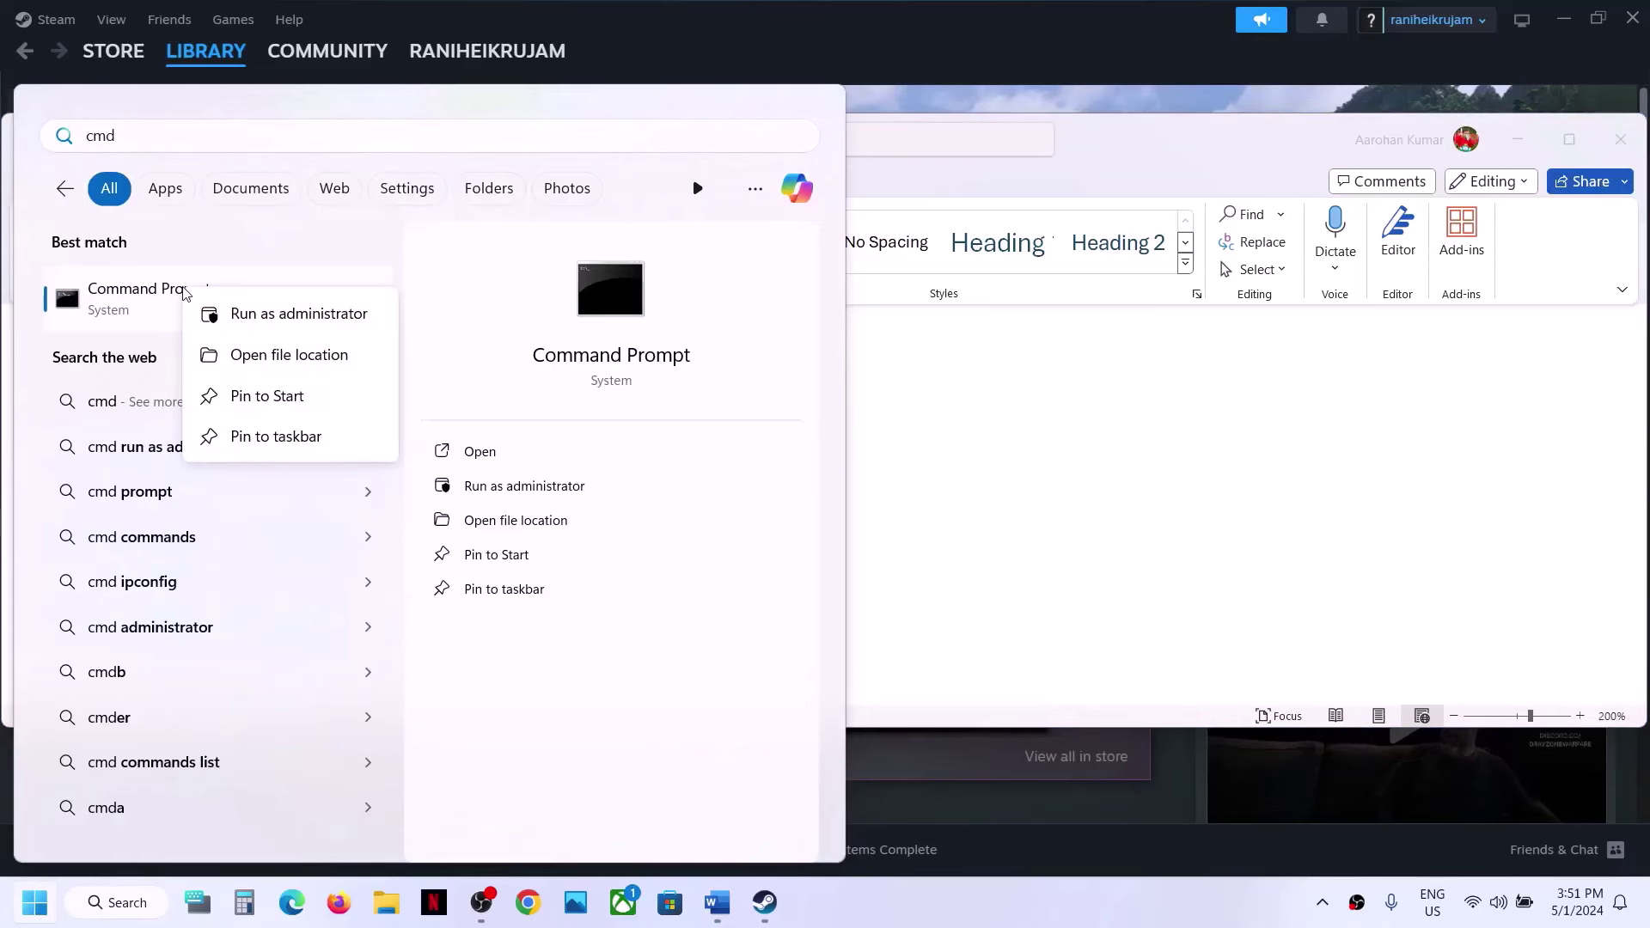
pyautogui.click(299, 315)
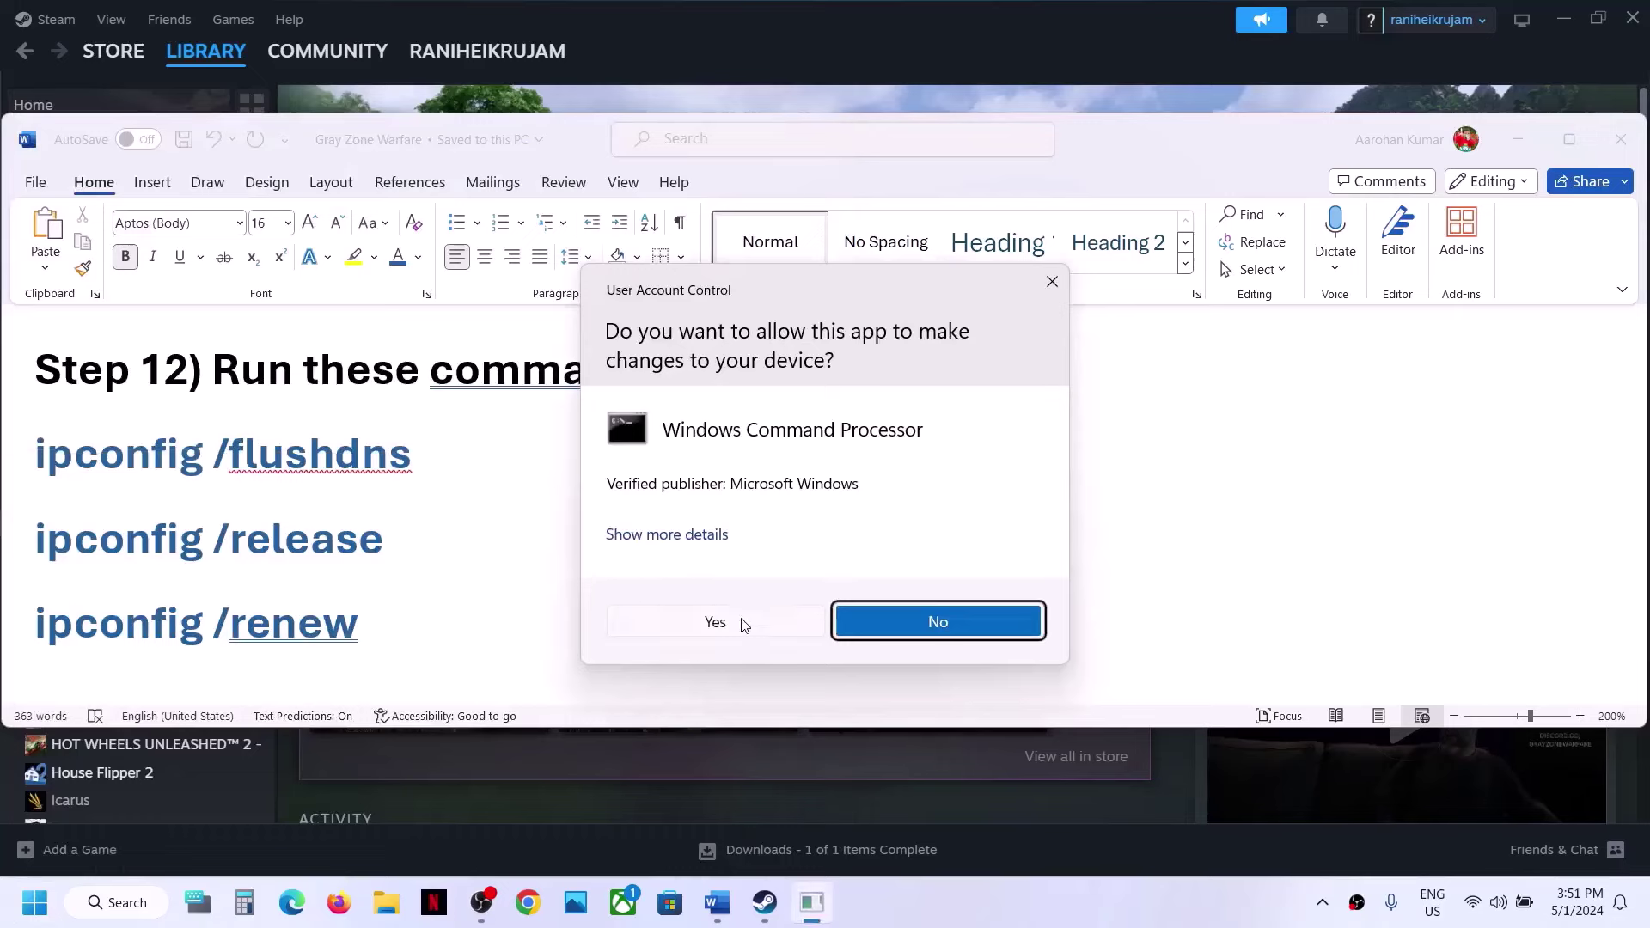
pyautogui.click(739, 621)
pyautogui.moveTo(338, 651)
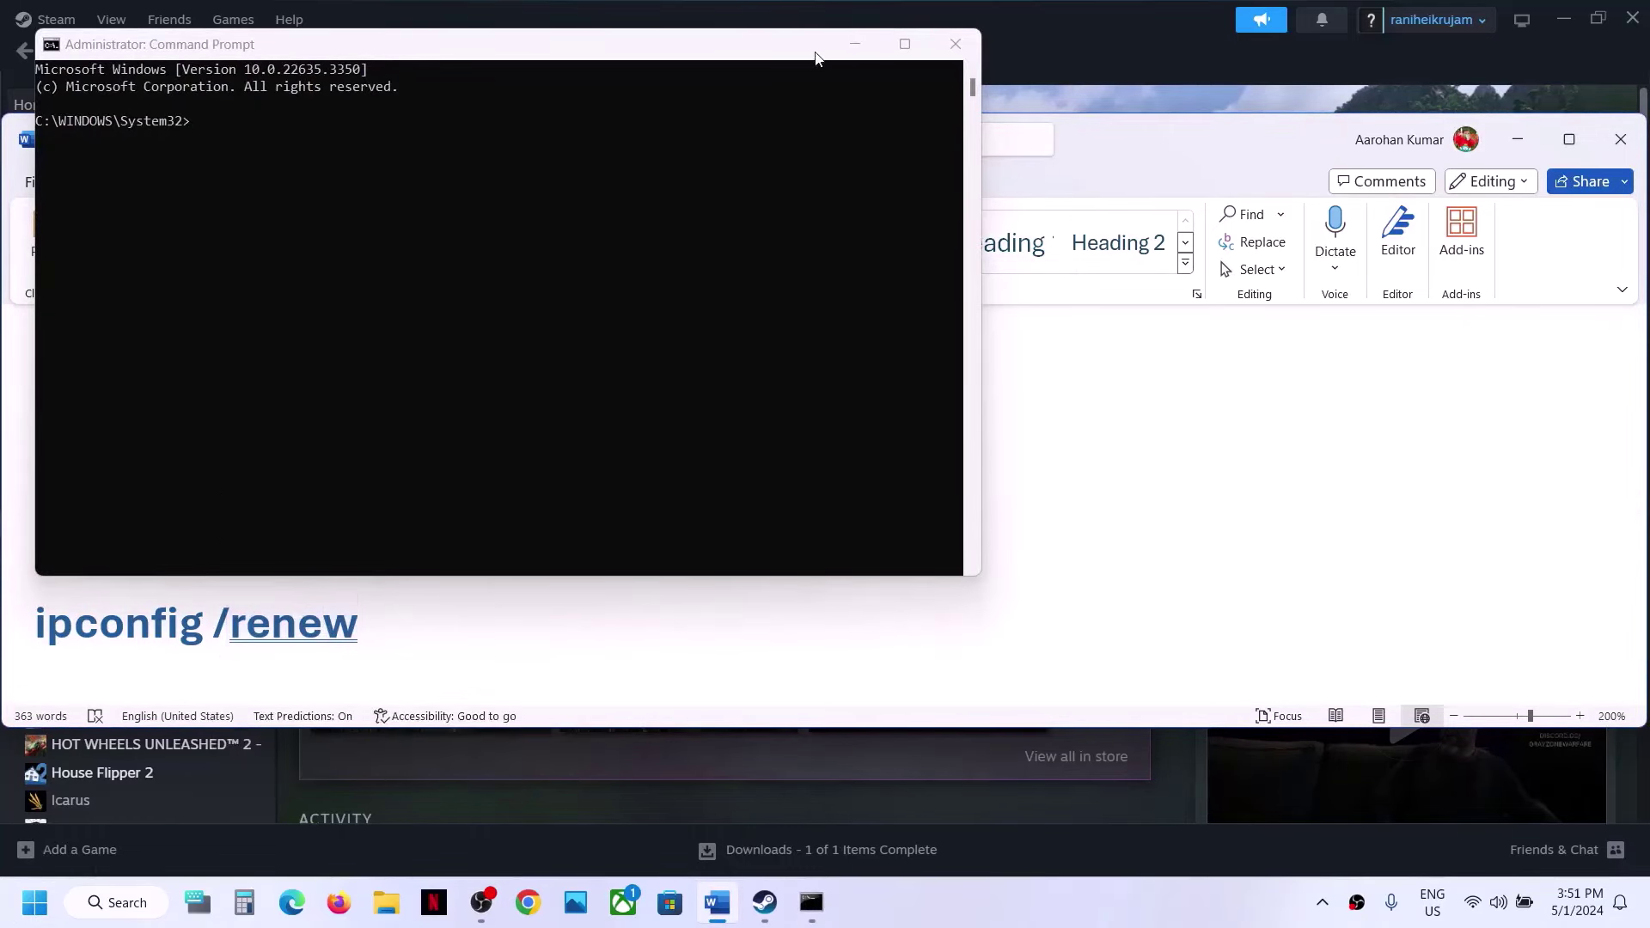
pyautogui.moveTo(813, 58); pyautogui.dragTo(1193, 164)
# - Copy the command ipconfig /flushdns from the document and run it in Command Prompt
pyautogui.tripleClick(320, 455)
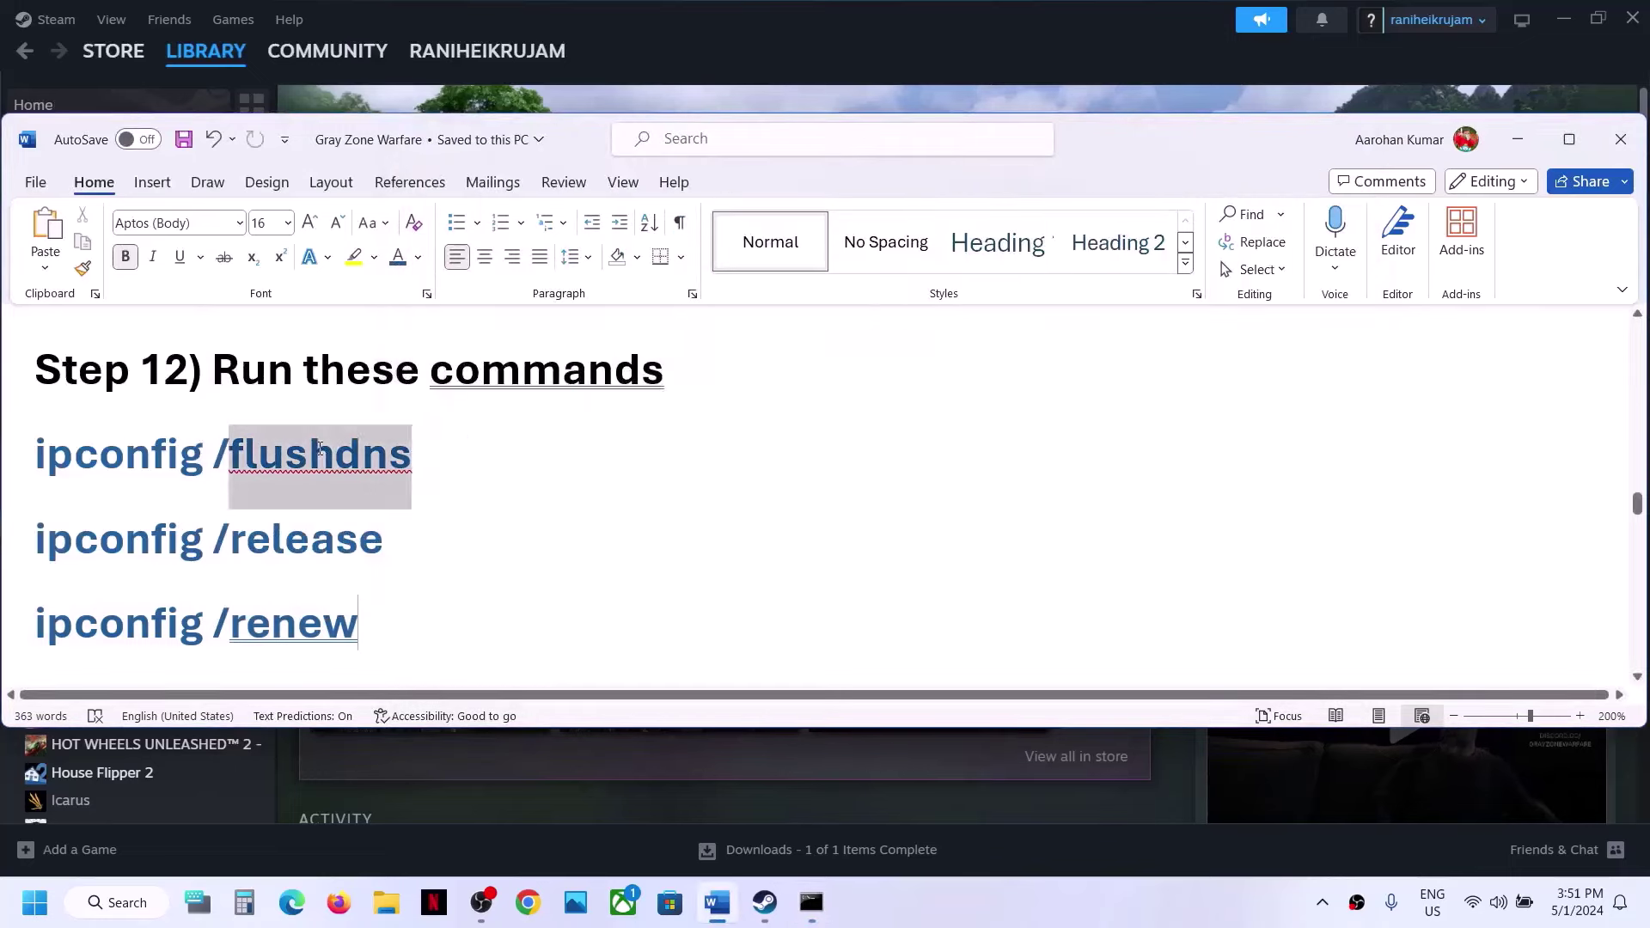
pyautogui.hotkey('ctrl', 'c')
pyautogui.hotkey('alt', 'Tab')
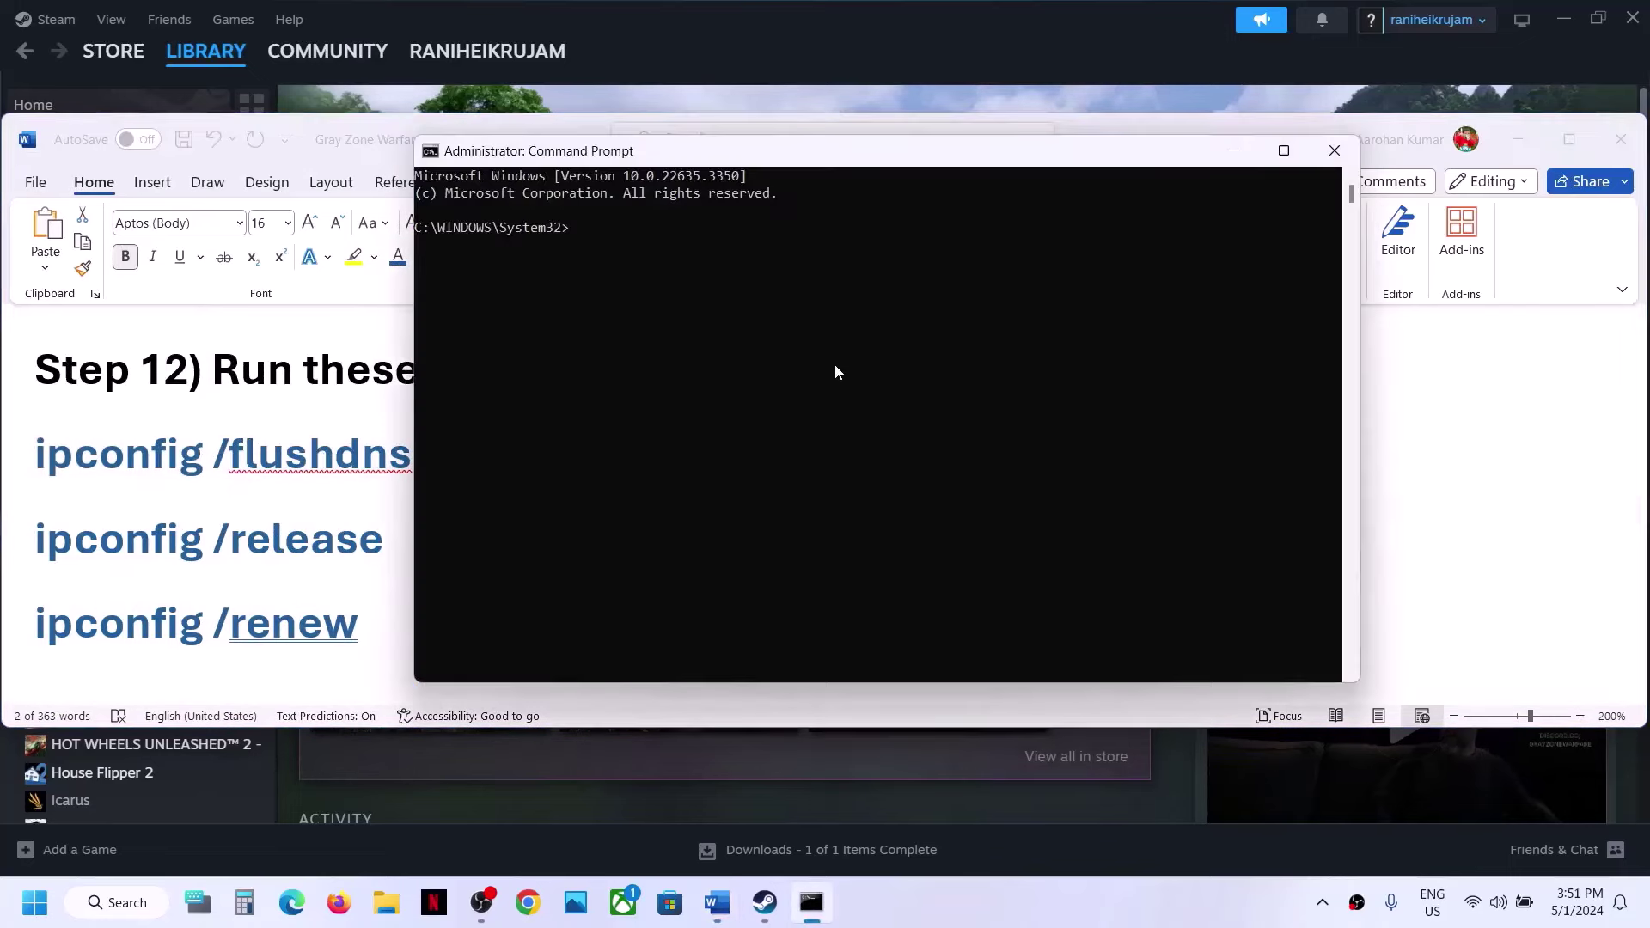
pyautogui.rightClick(833, 363)
pyautogui.press('Return')
# - Copy the command ipconfig /release from the document and run it in Command Prompt
pyautogui.hotkey('alt', 'Tab')
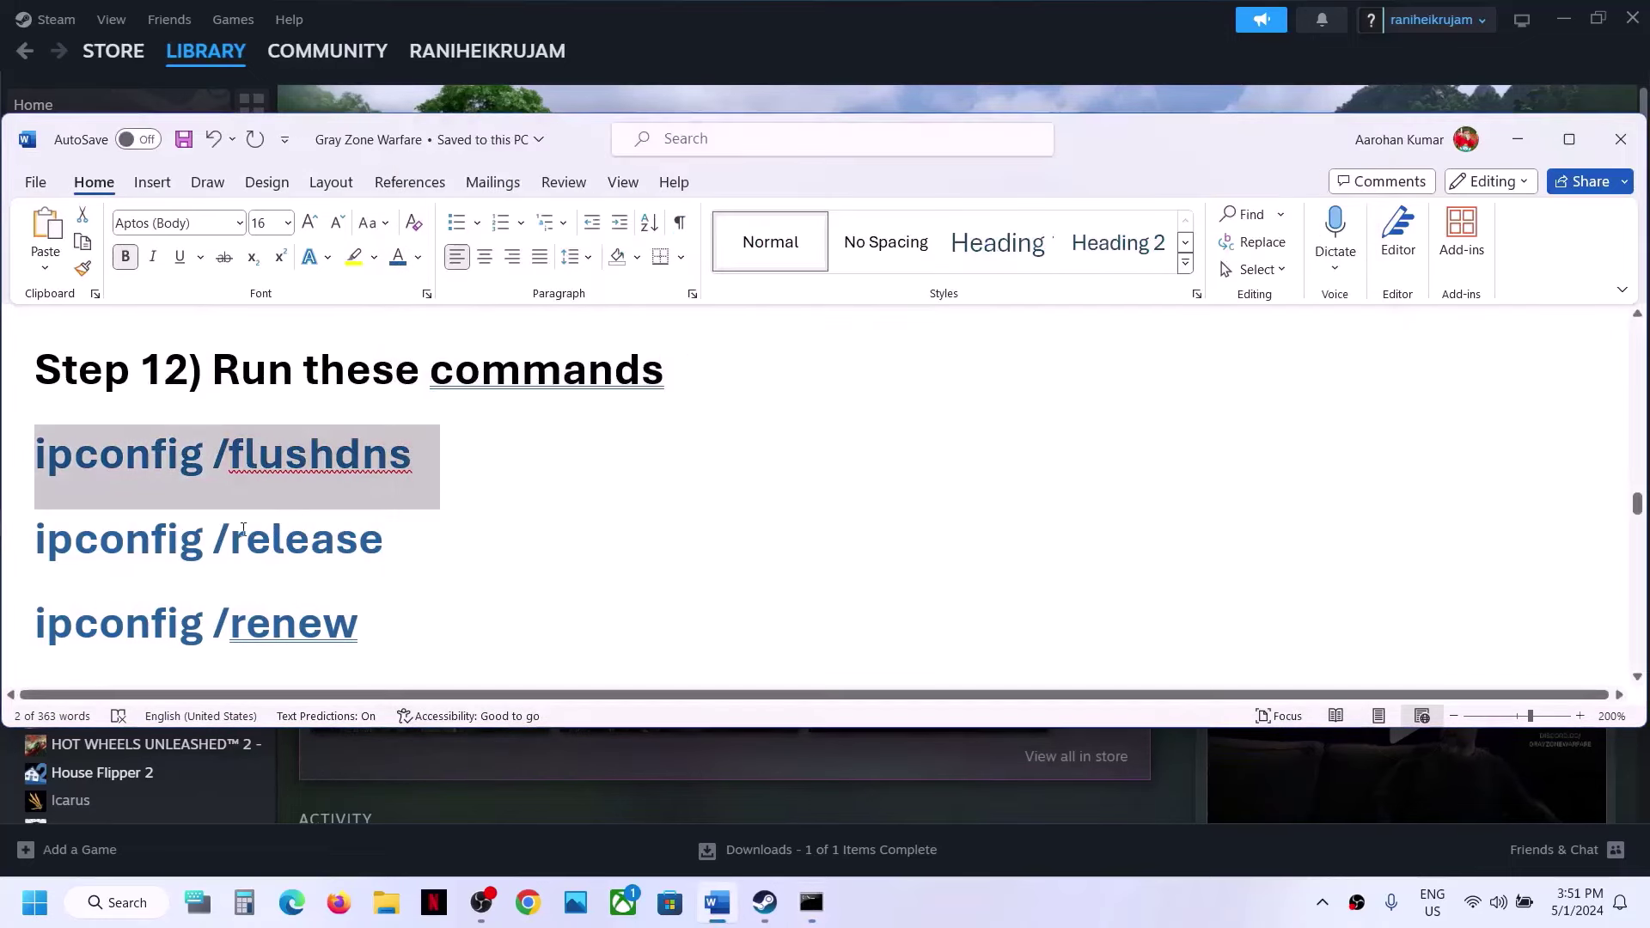
pyautogui.tripleClick(243, 528)
pyautogui.hotkey('ctrl', 'c')
pyautogui.hotkey('alt', 'Tab')
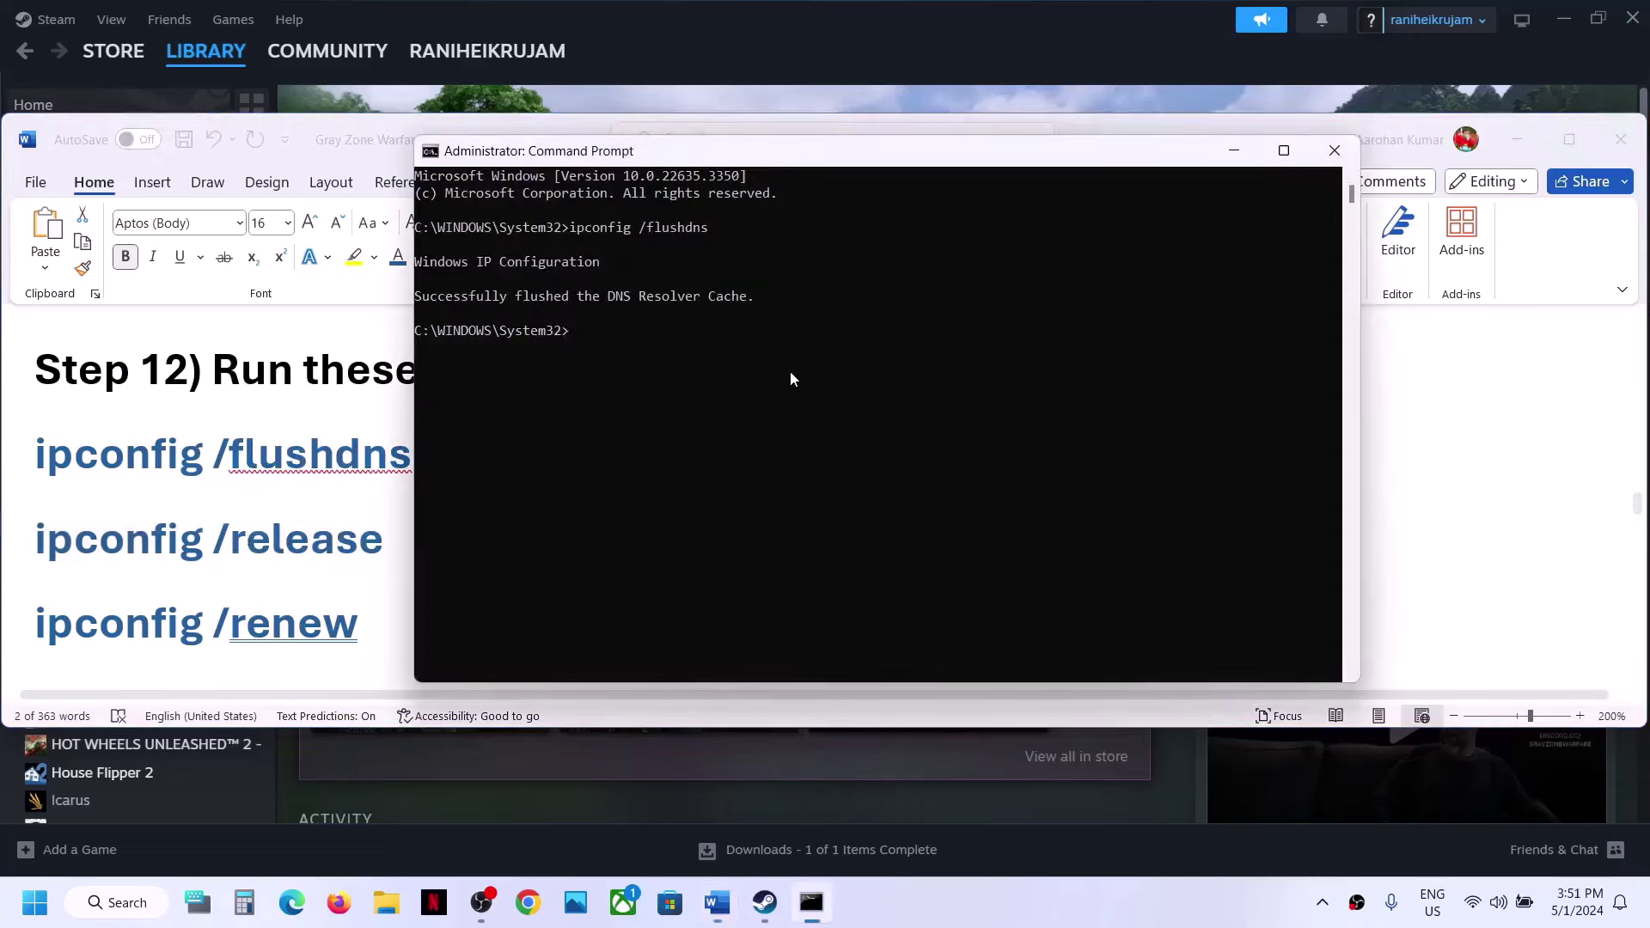
pyautogui.rightClick(790, 375)
pyautogui.press('Return')
# - Copy the command ipconfig /renew from the document, run it in Command Prompt and close the Command Prompt window
pyautogui.hotkey('alt', 'Tab')
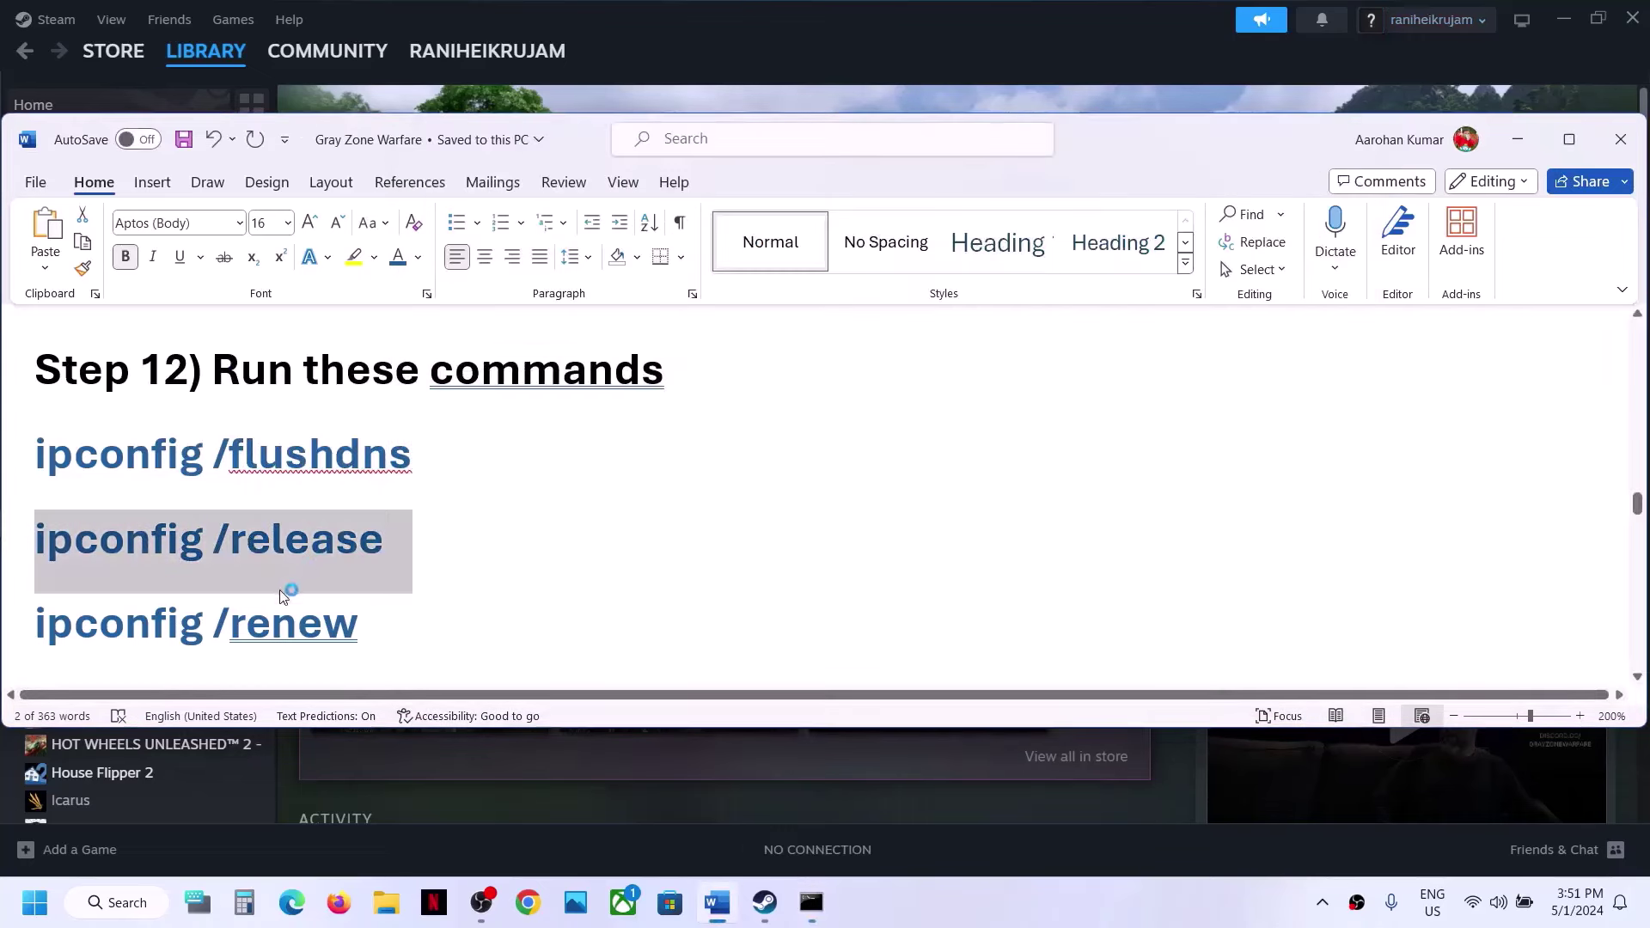
pyautogui.tripleClick(245, 630)
pyautogui.doubleClick(245, 629)
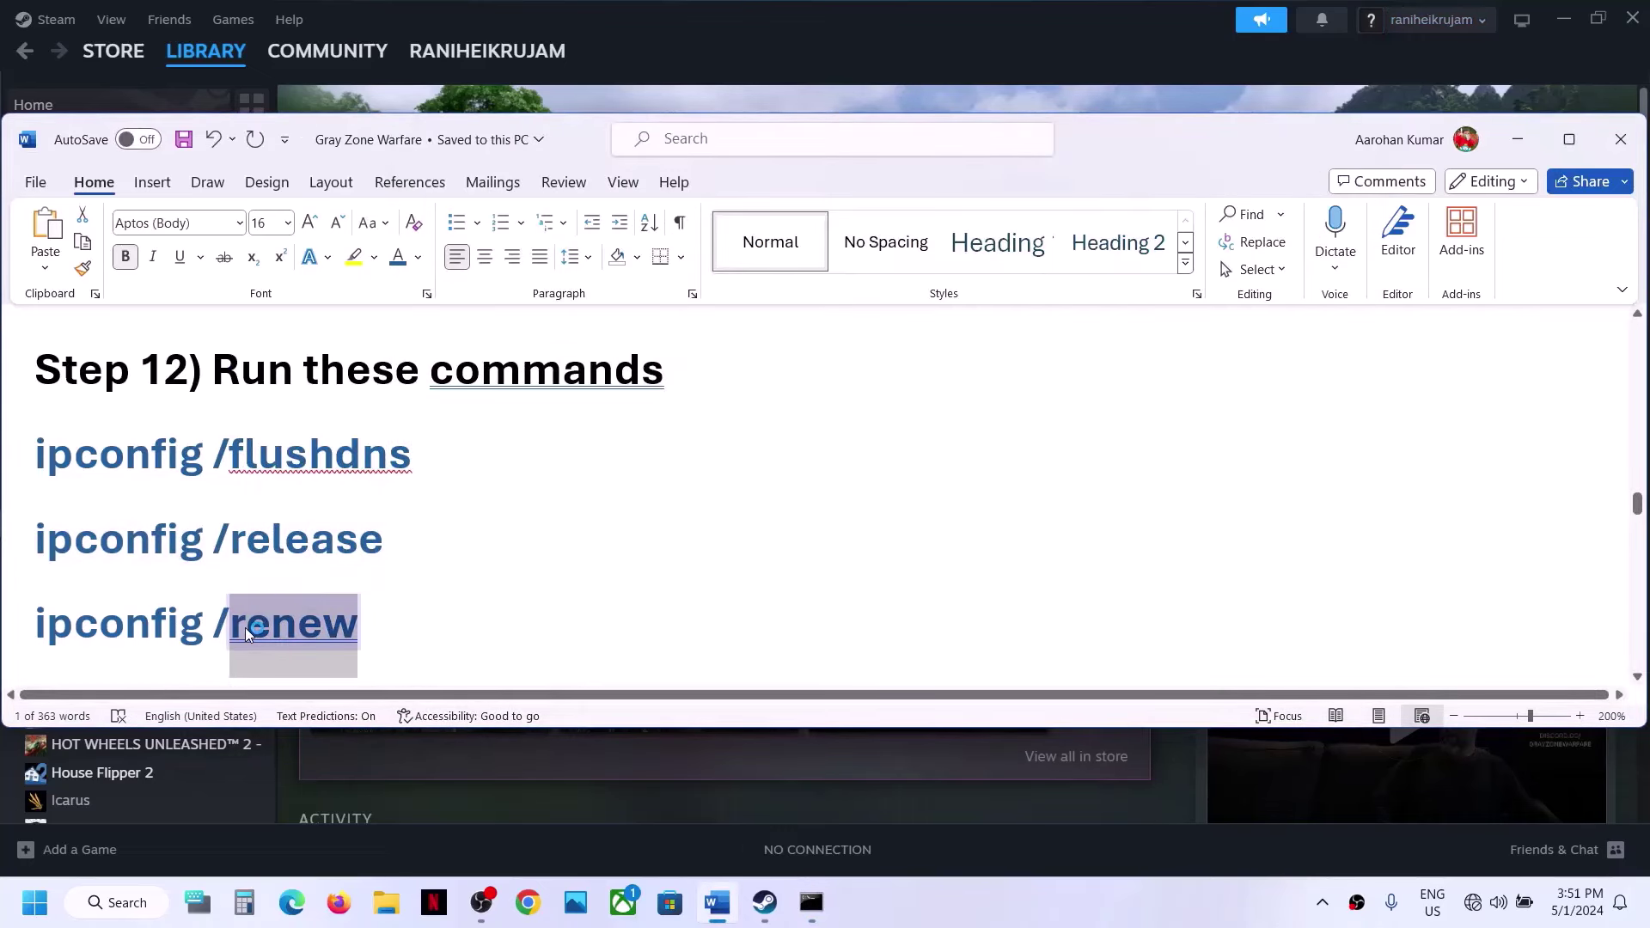
pyautogui.tripleClick(244, 627)
pyautogui.hotkey('ctrl', 'c')
pyautogui.hotkey('alt', 'Tab')
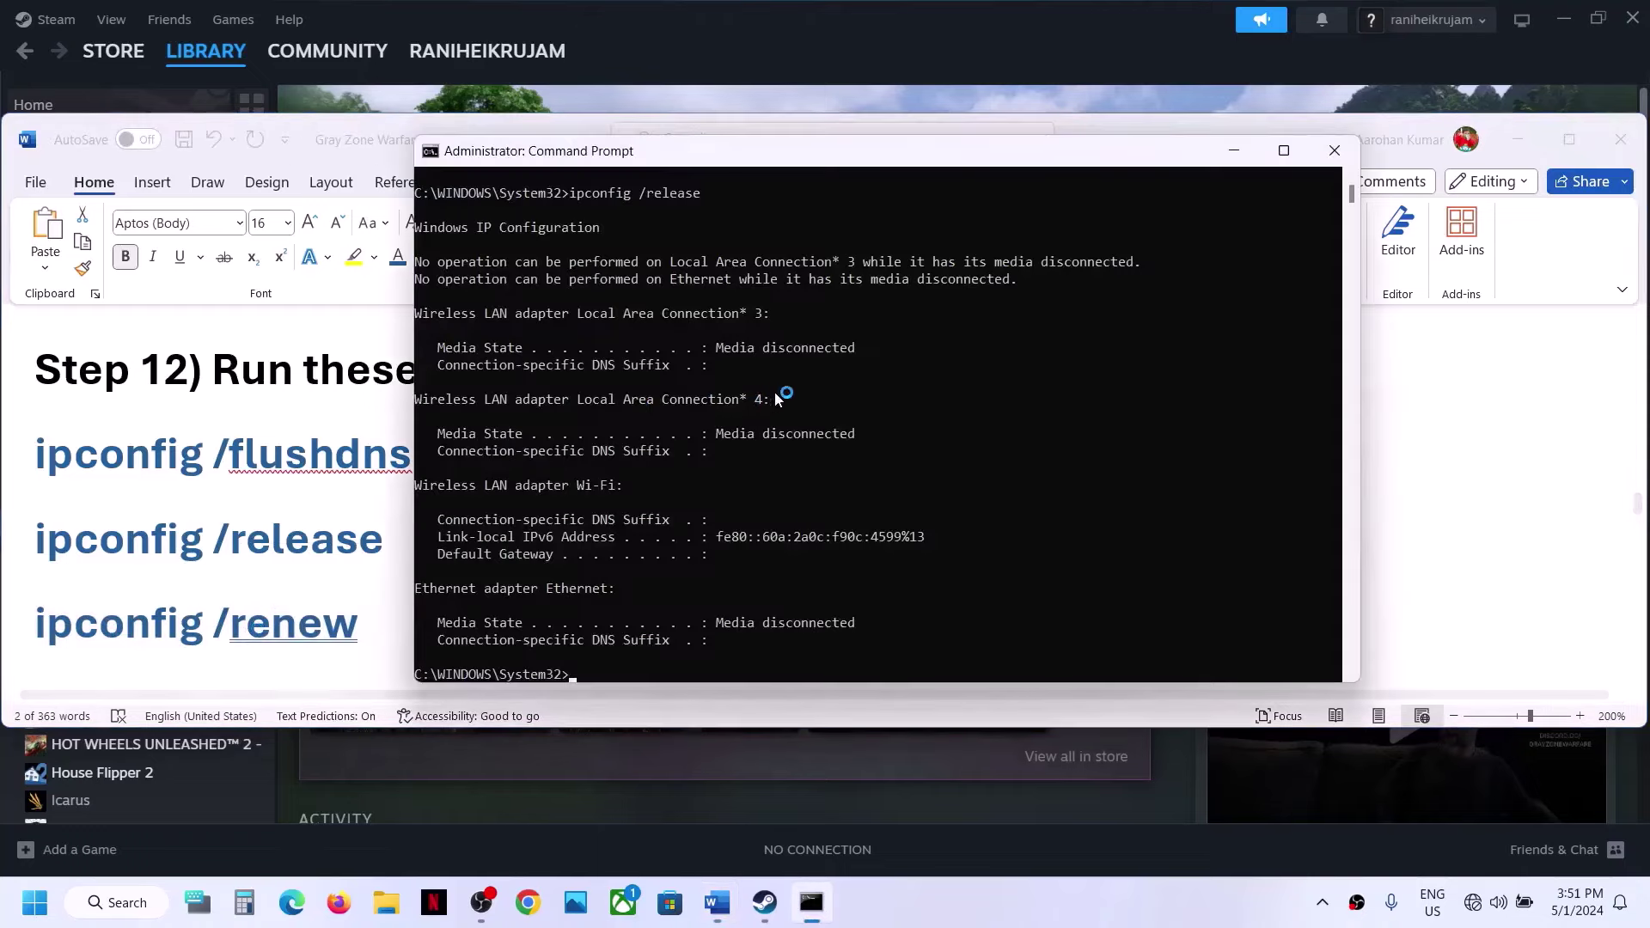
pyautogui.rightClick(692, 462)
pyautogui.press('Return')
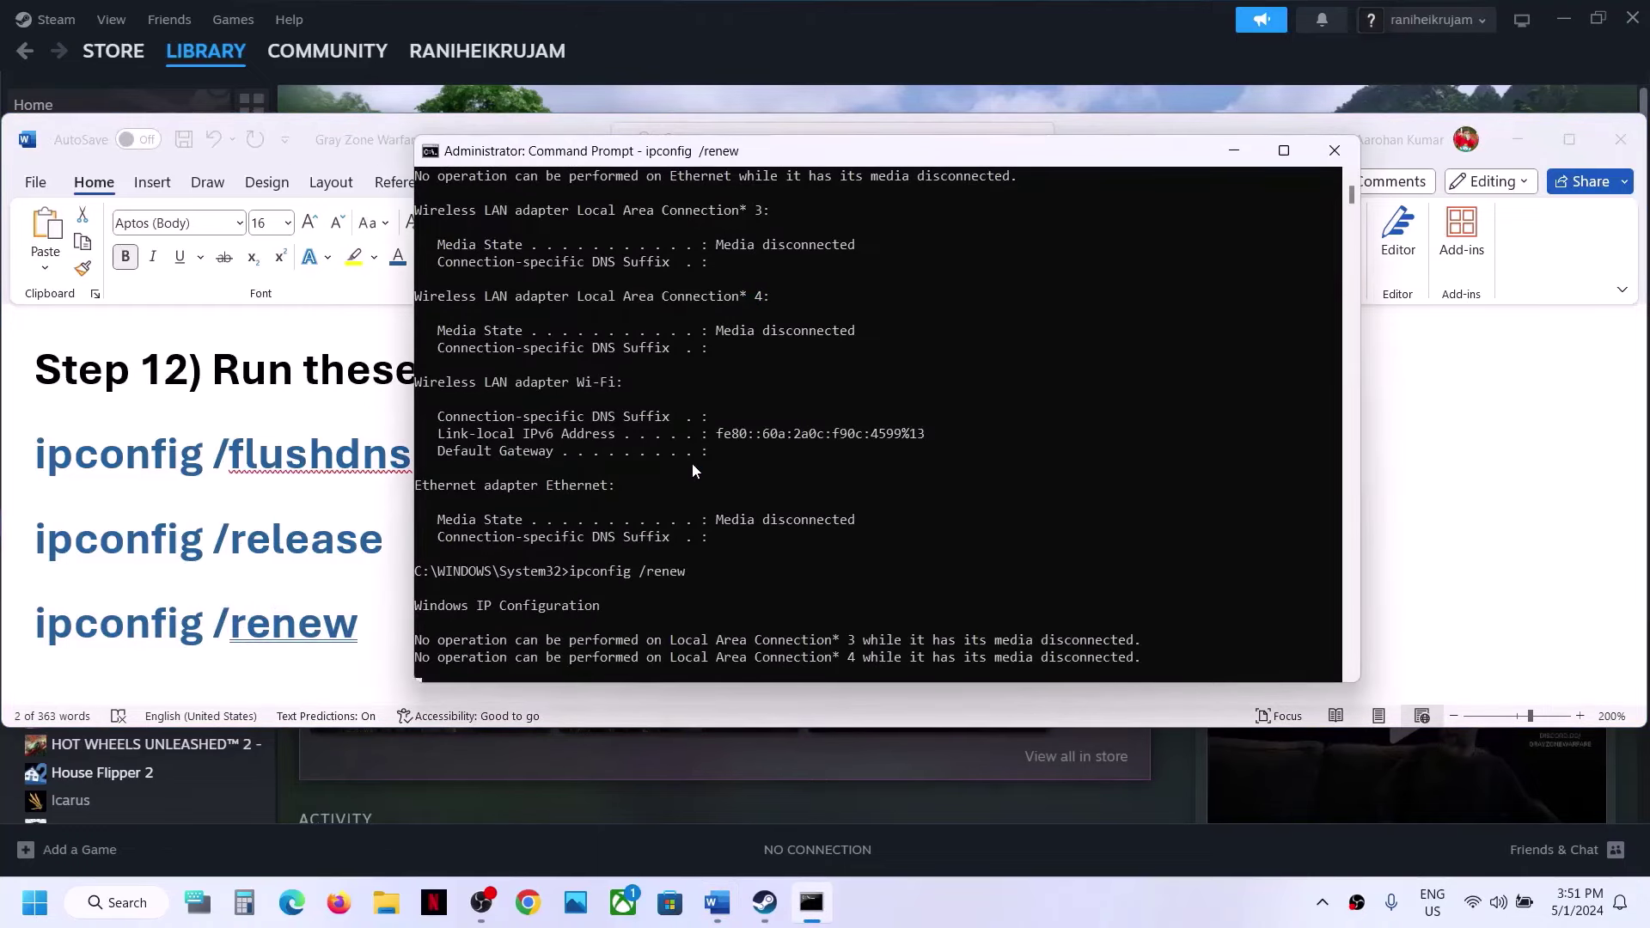
pyautogui.click(1335, 151)
# - Read Step 13 on turning a VPN on or off and Step 14 on restarting the router in the document
pyautogui.scroll(-3, 472, 516)
pyautogui.scroll(-1, 476, 516)
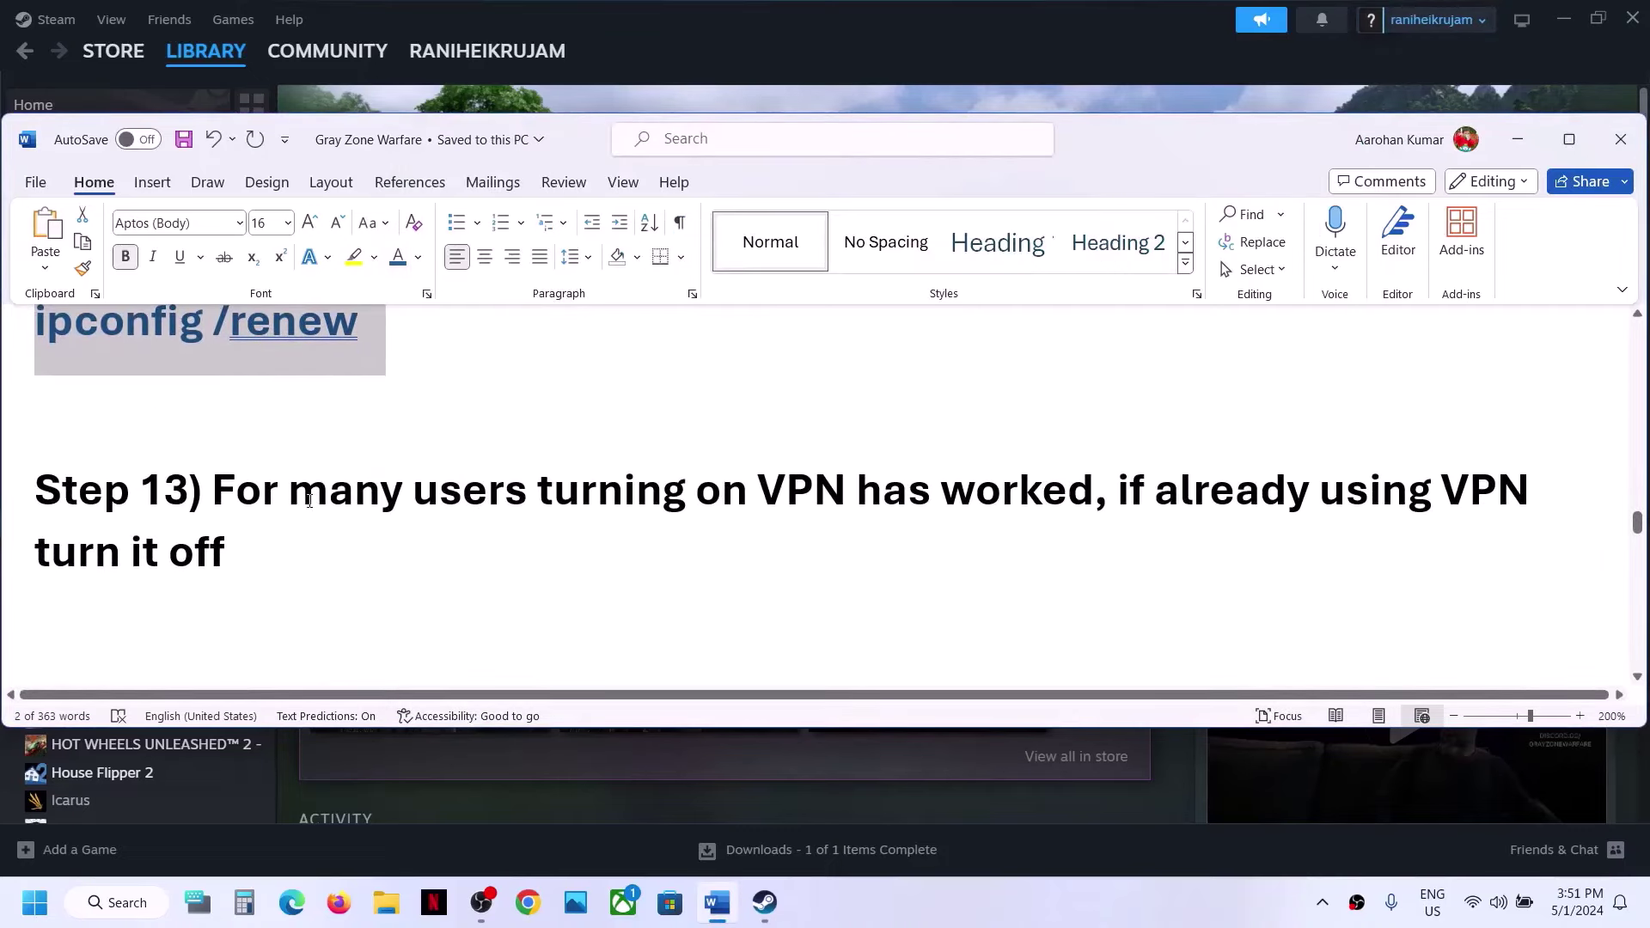
pyautogui.moveTo(309, 501); pyautogui.dragTo(1122, 483)
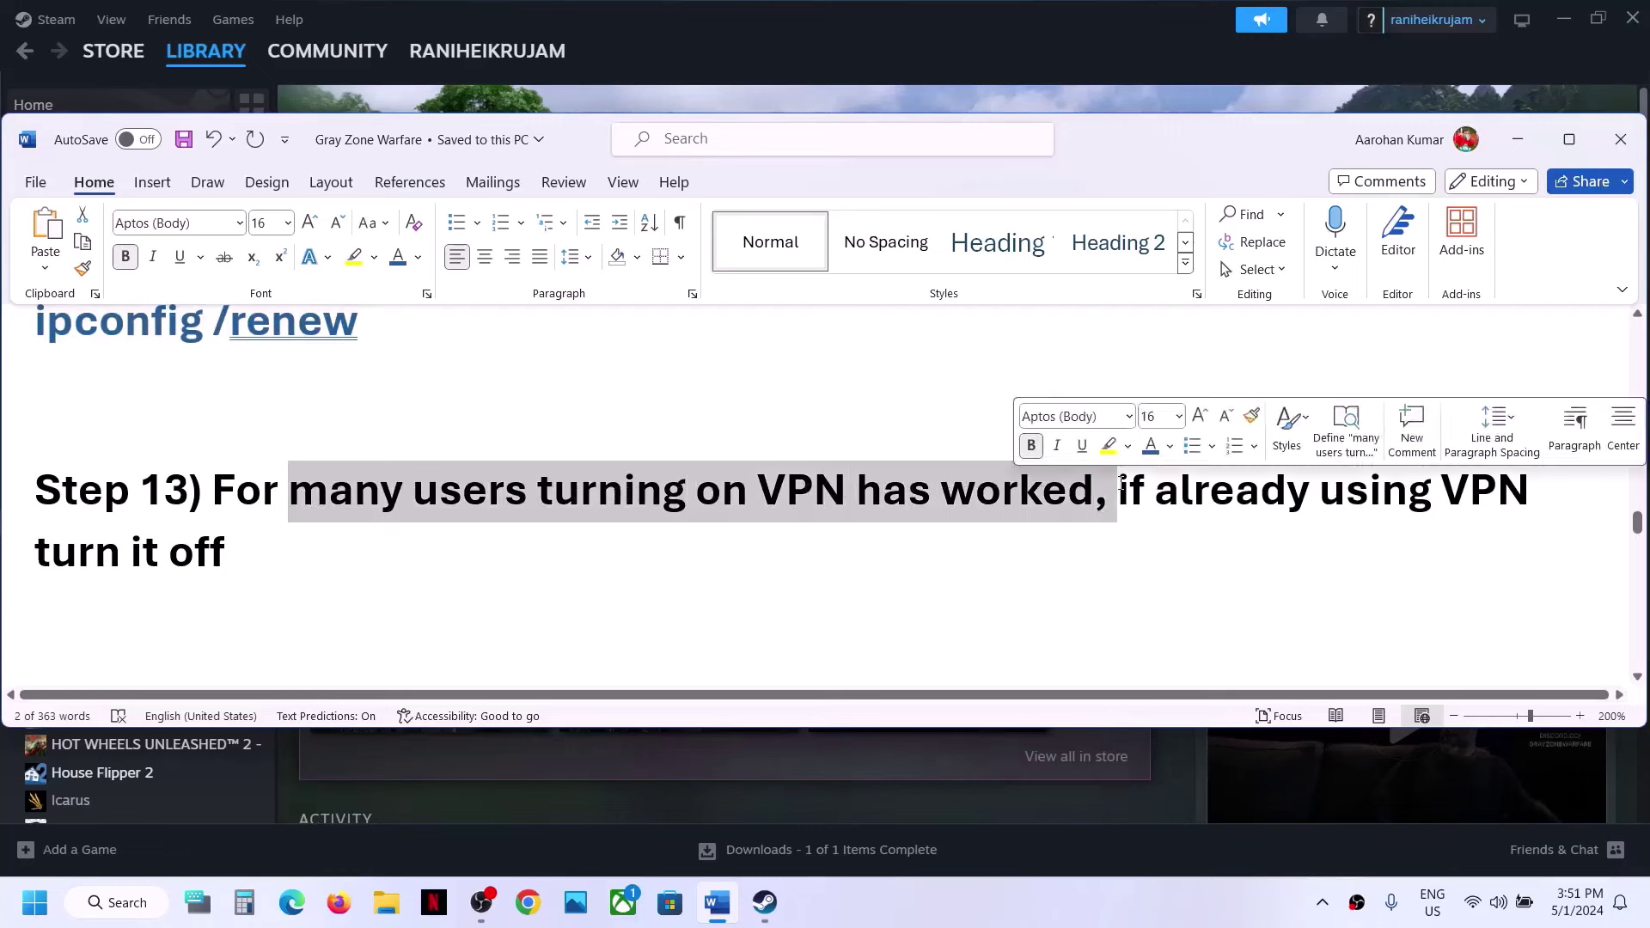
pyautogui.click(978, 509)
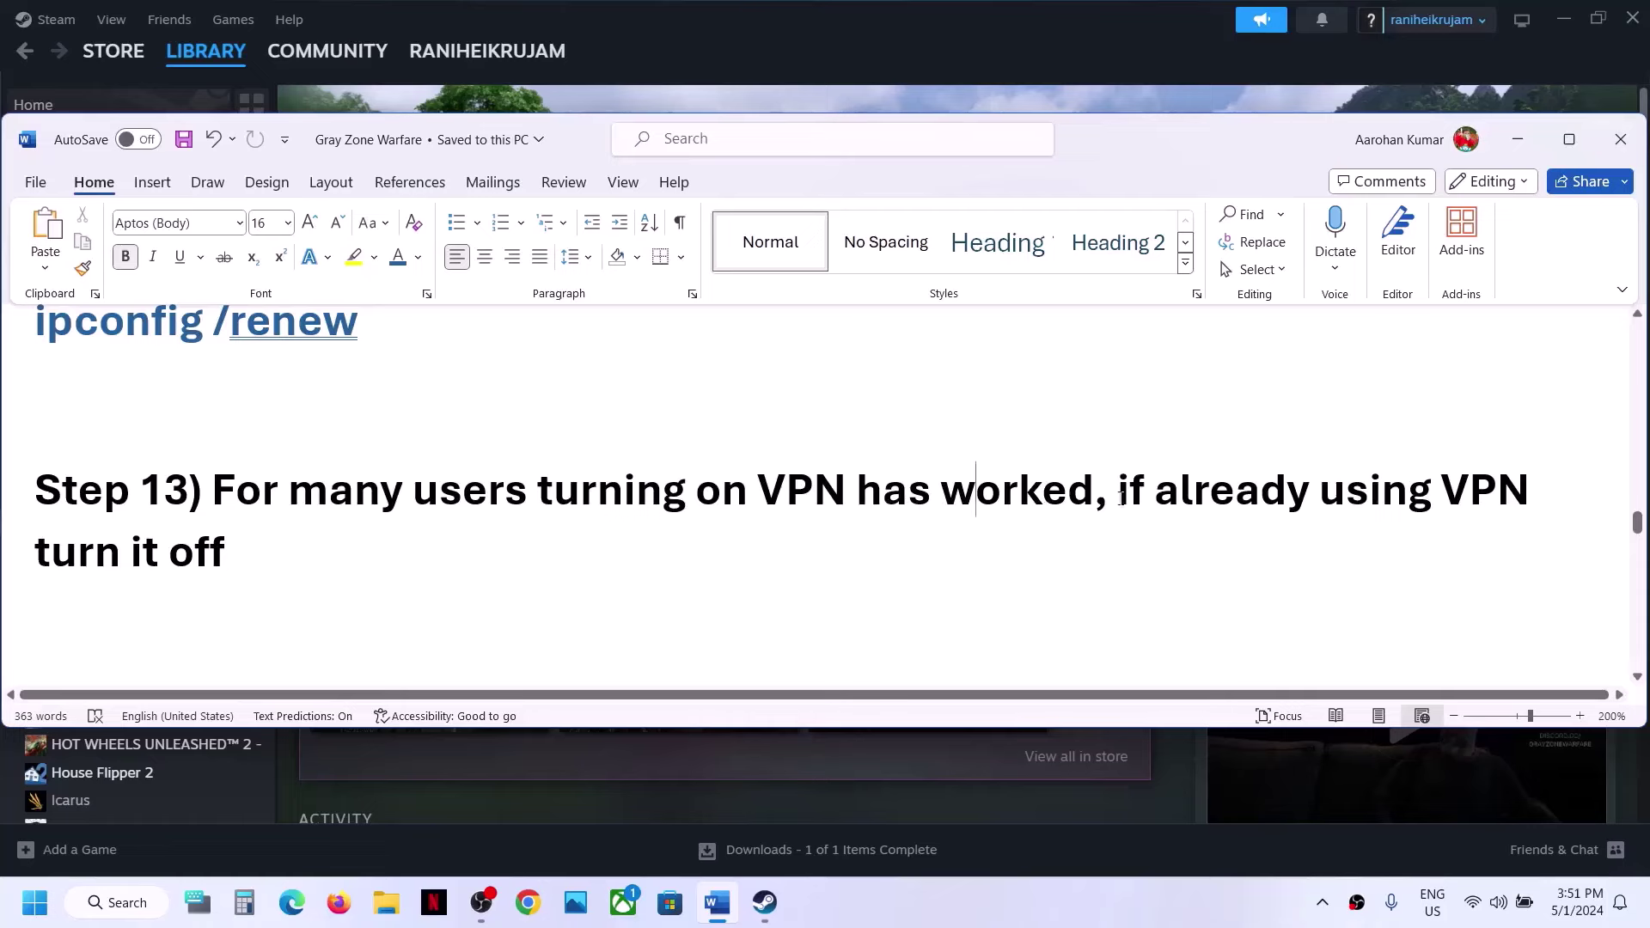
pyautogui.moveTo(1123, 488); pyautogui.dragTo(222, 558)
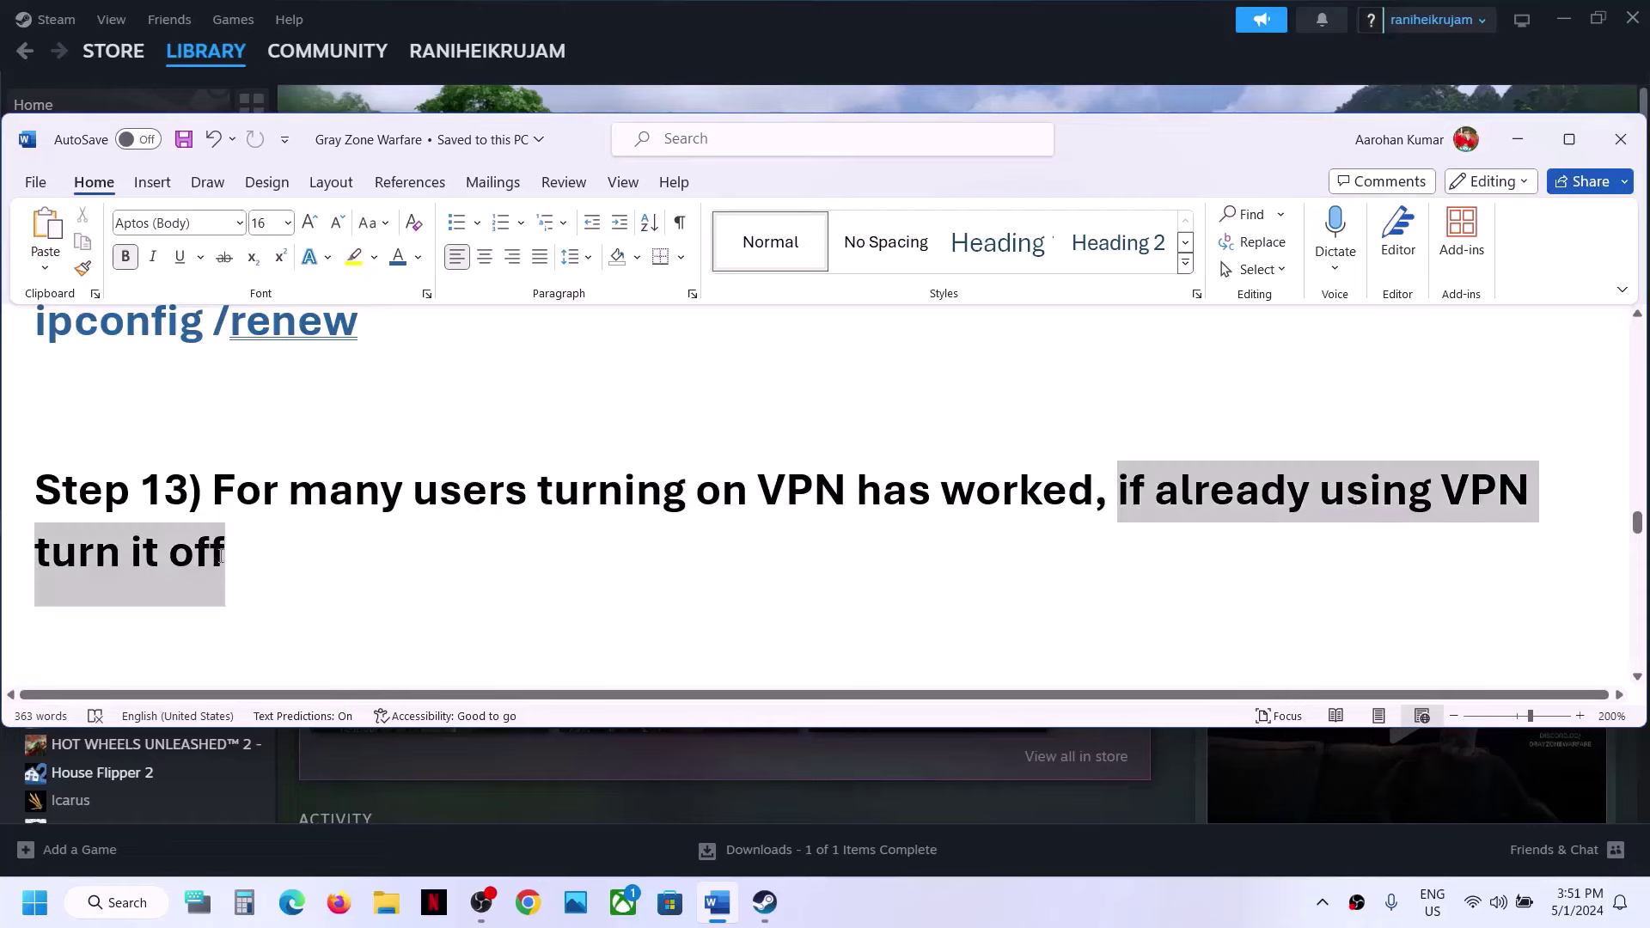
pyautogui.click(257, 571)
pyautogui.scroll(-3, 258, 570)
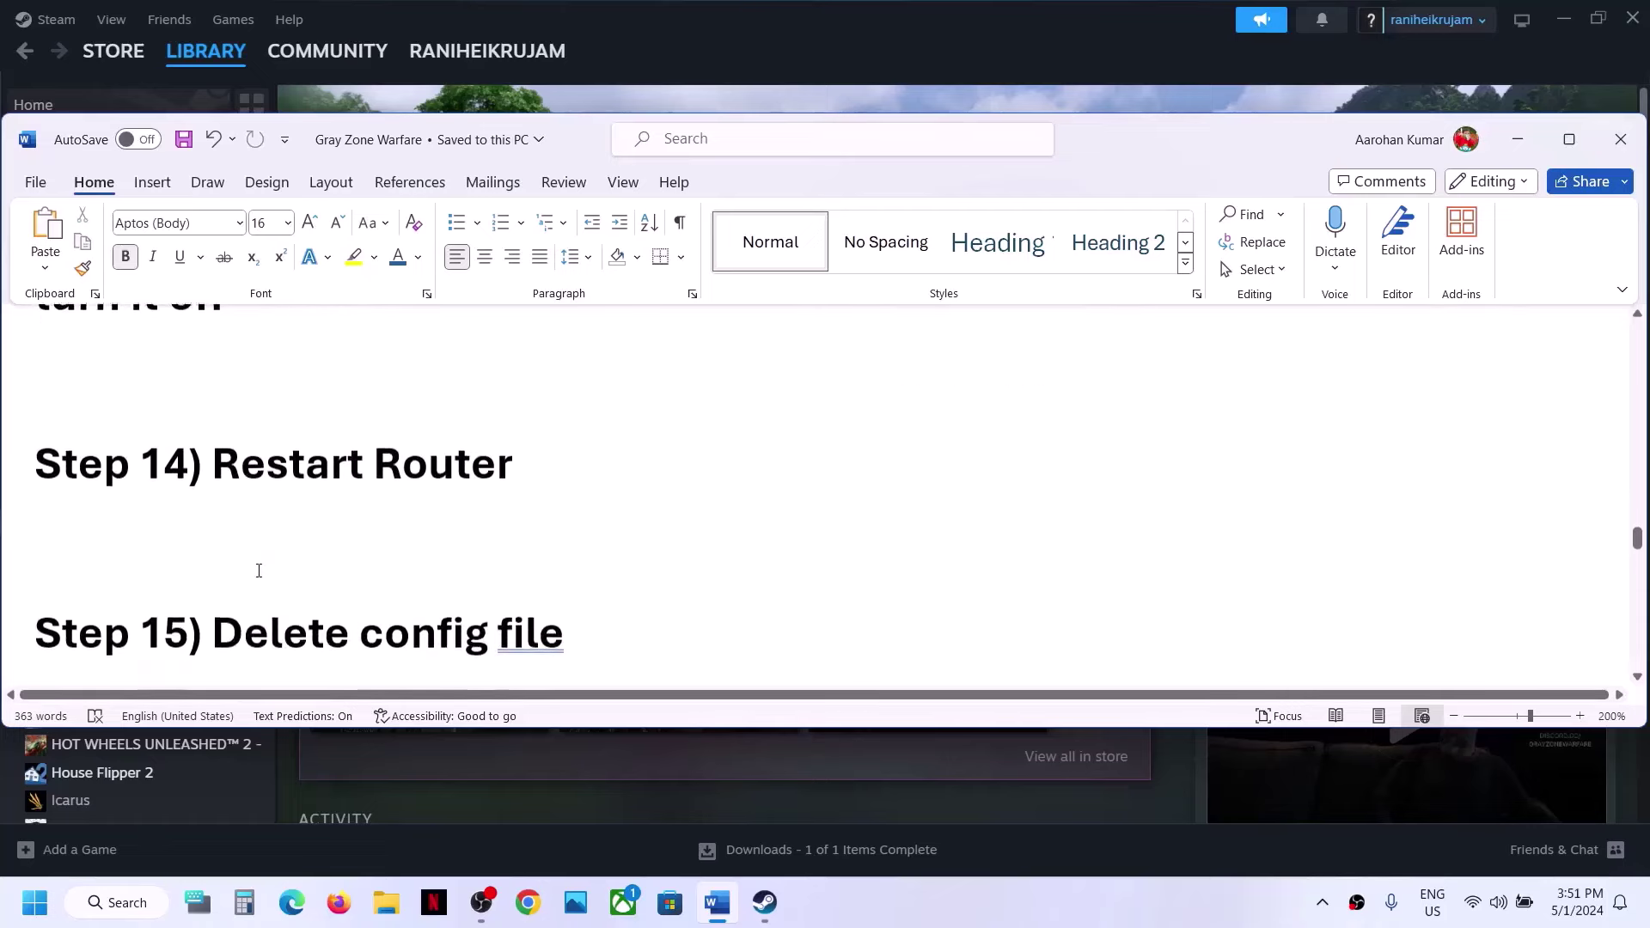
pyautogui.scroll(2, 258, 570)
pyautogui.moveTo(207, 562); pyautogui.dragTo(474, 561)
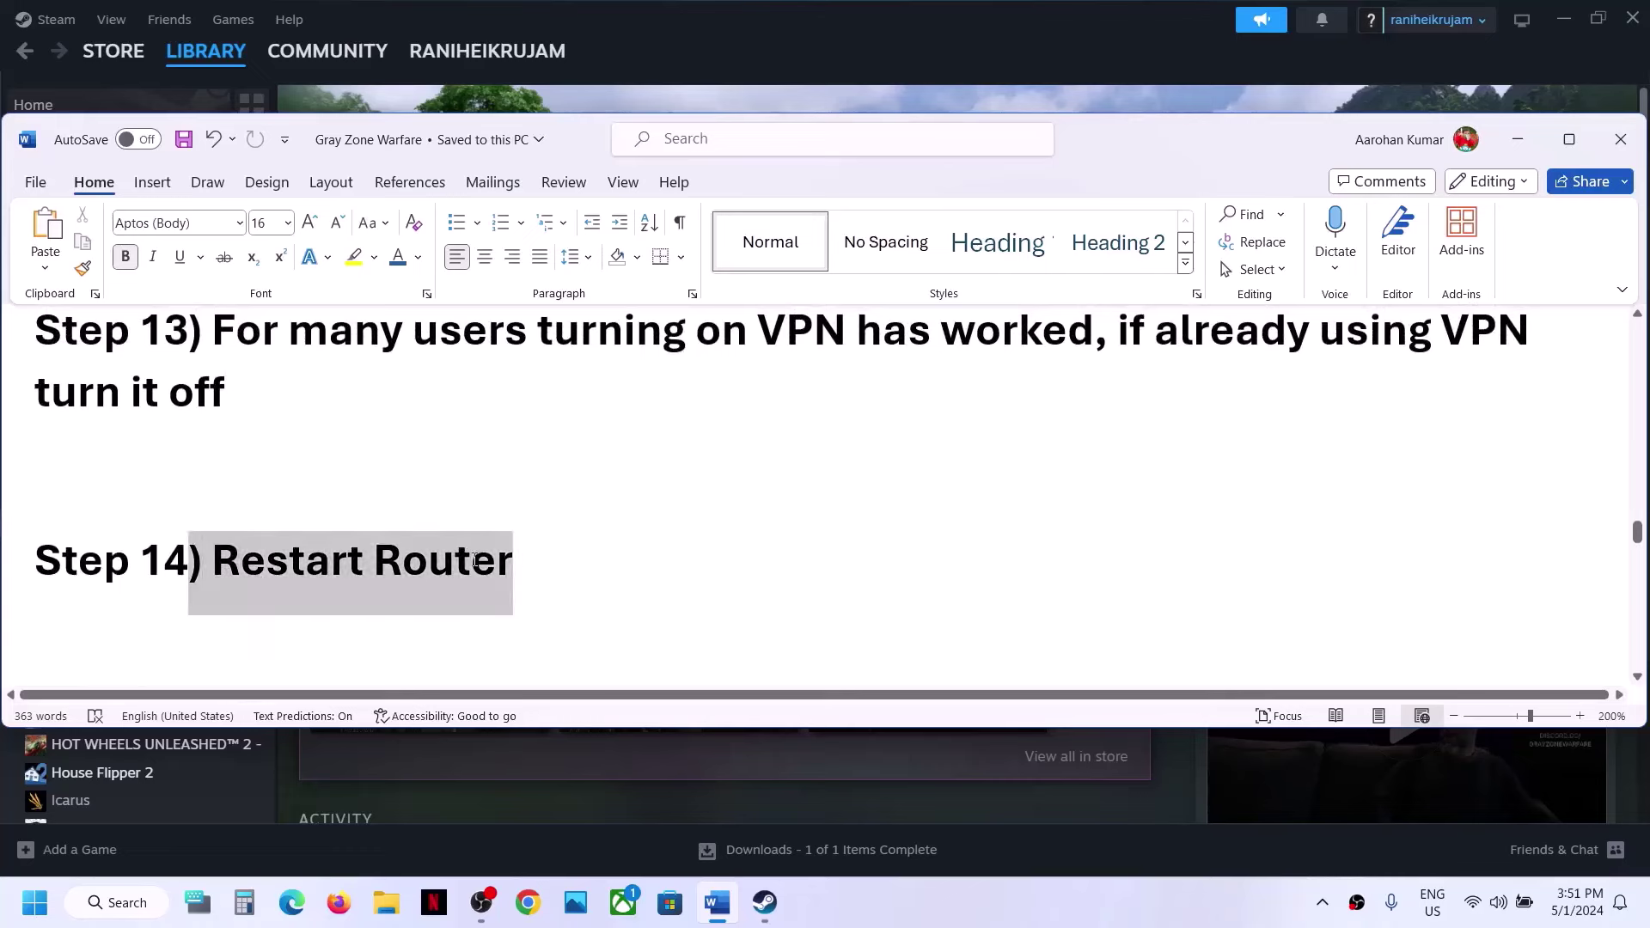
pyautogui.moveTo(475, 560); pyautogui.dragTo(474, 564)
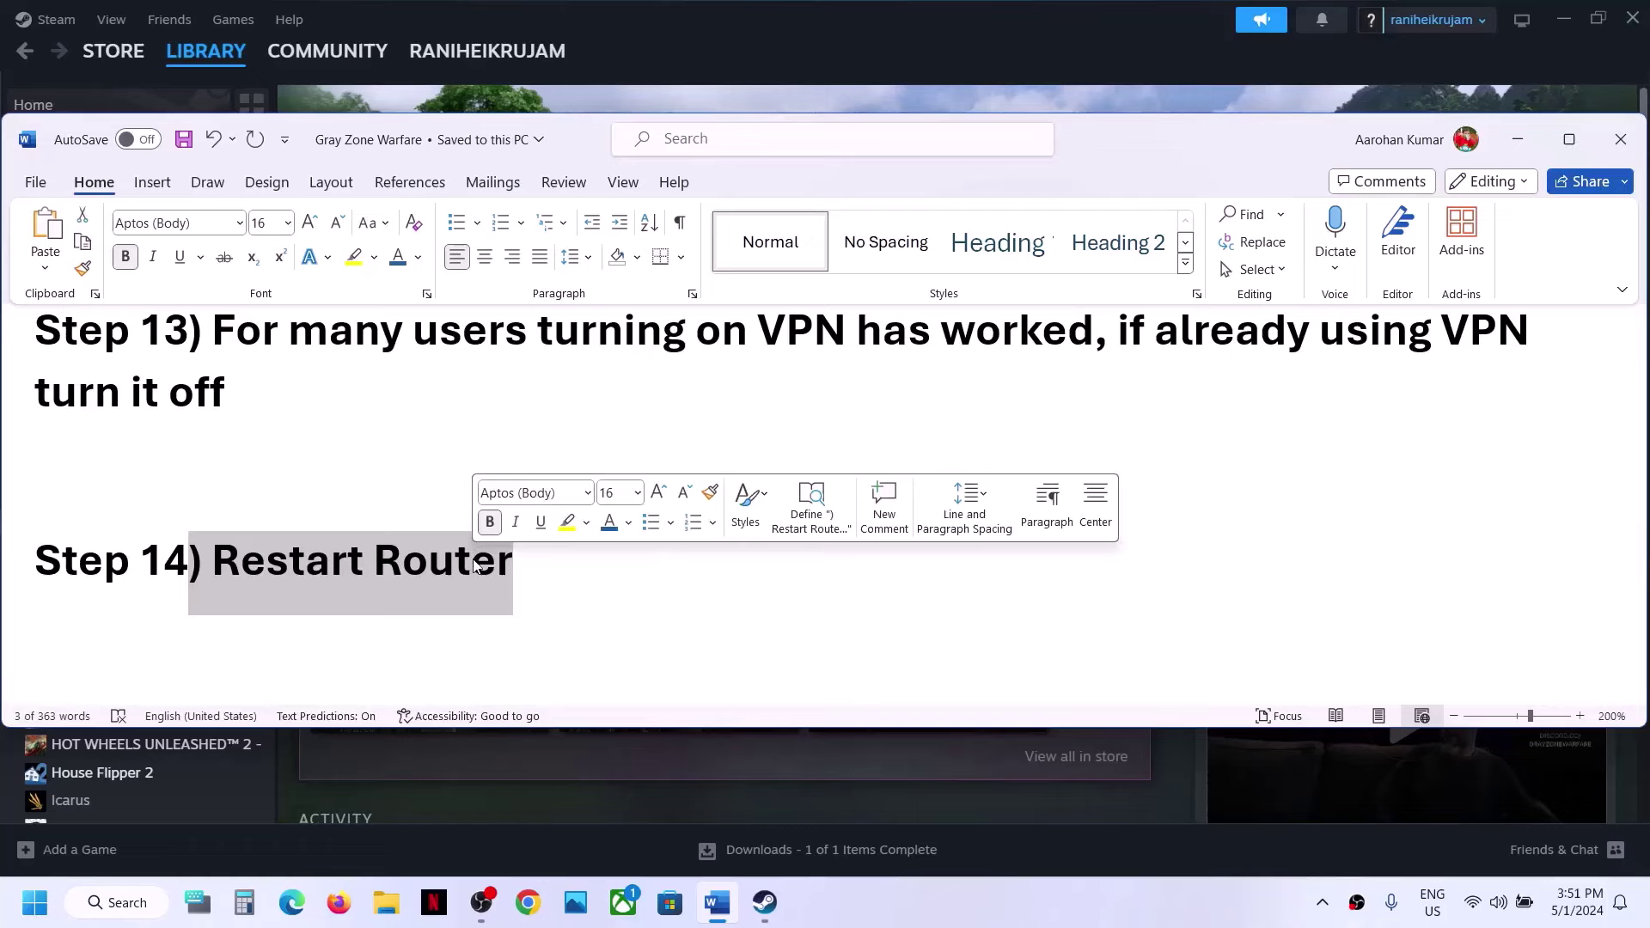
pyautogui.scroll(-3, 474, 564)
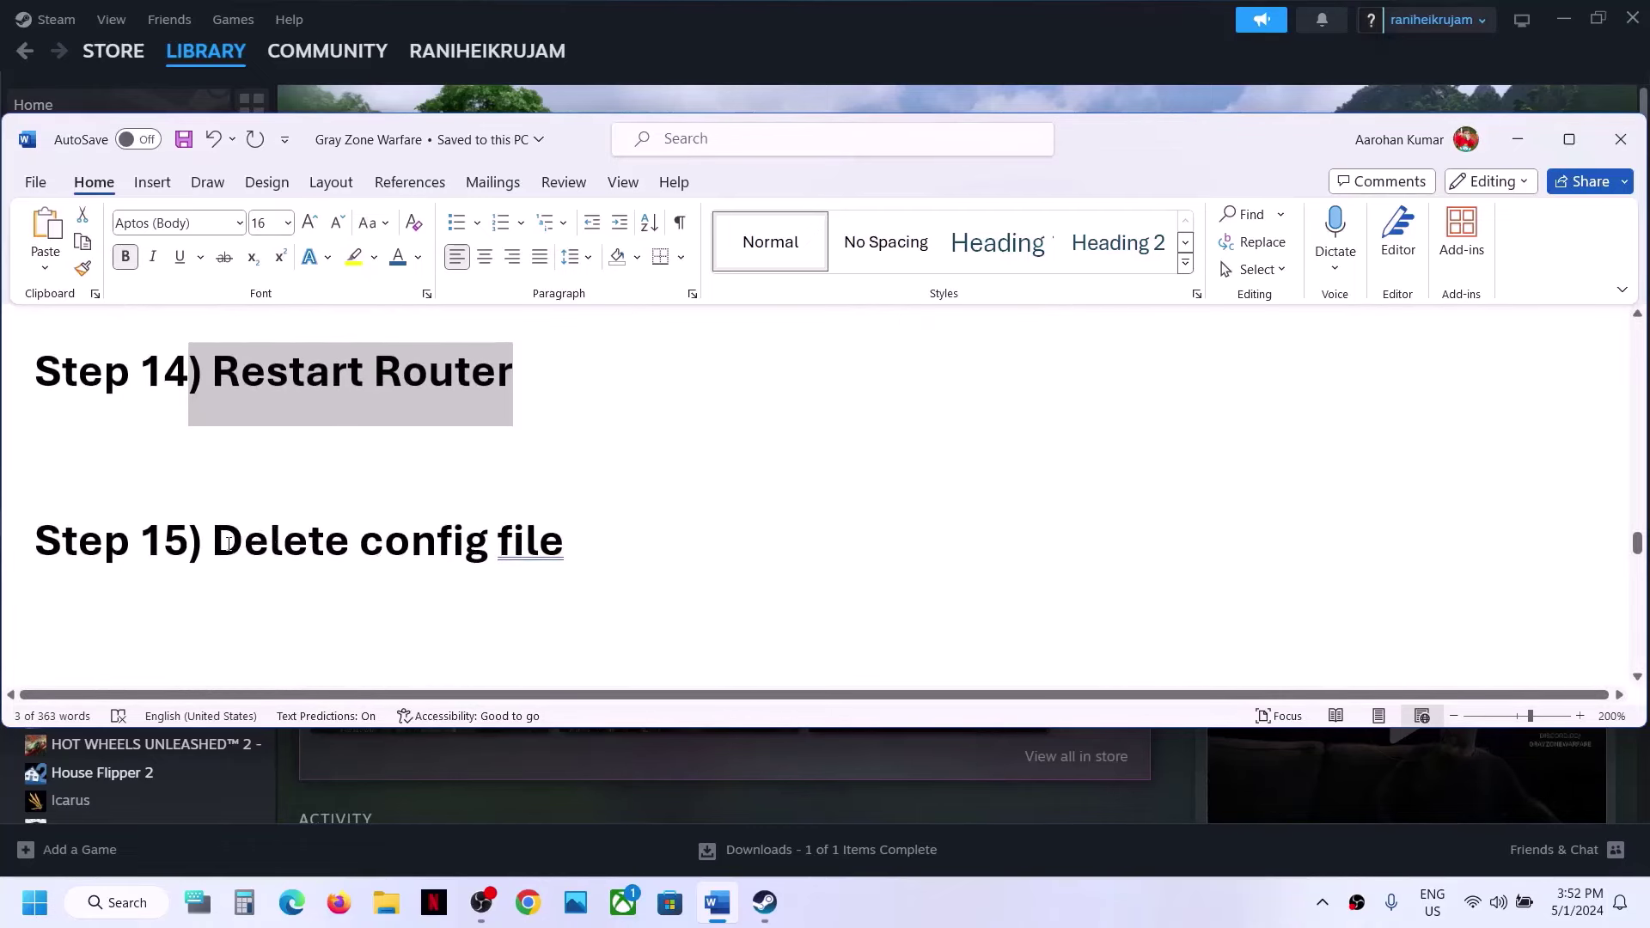
# - Following Step 15 on deleting the config file, switch to File Explorer and open the account's profile folder under C:\Users
pyautogui.moveTo(229, 543); pyautogui.dragTo(563, 545)
pyautogui.click(369, 903)
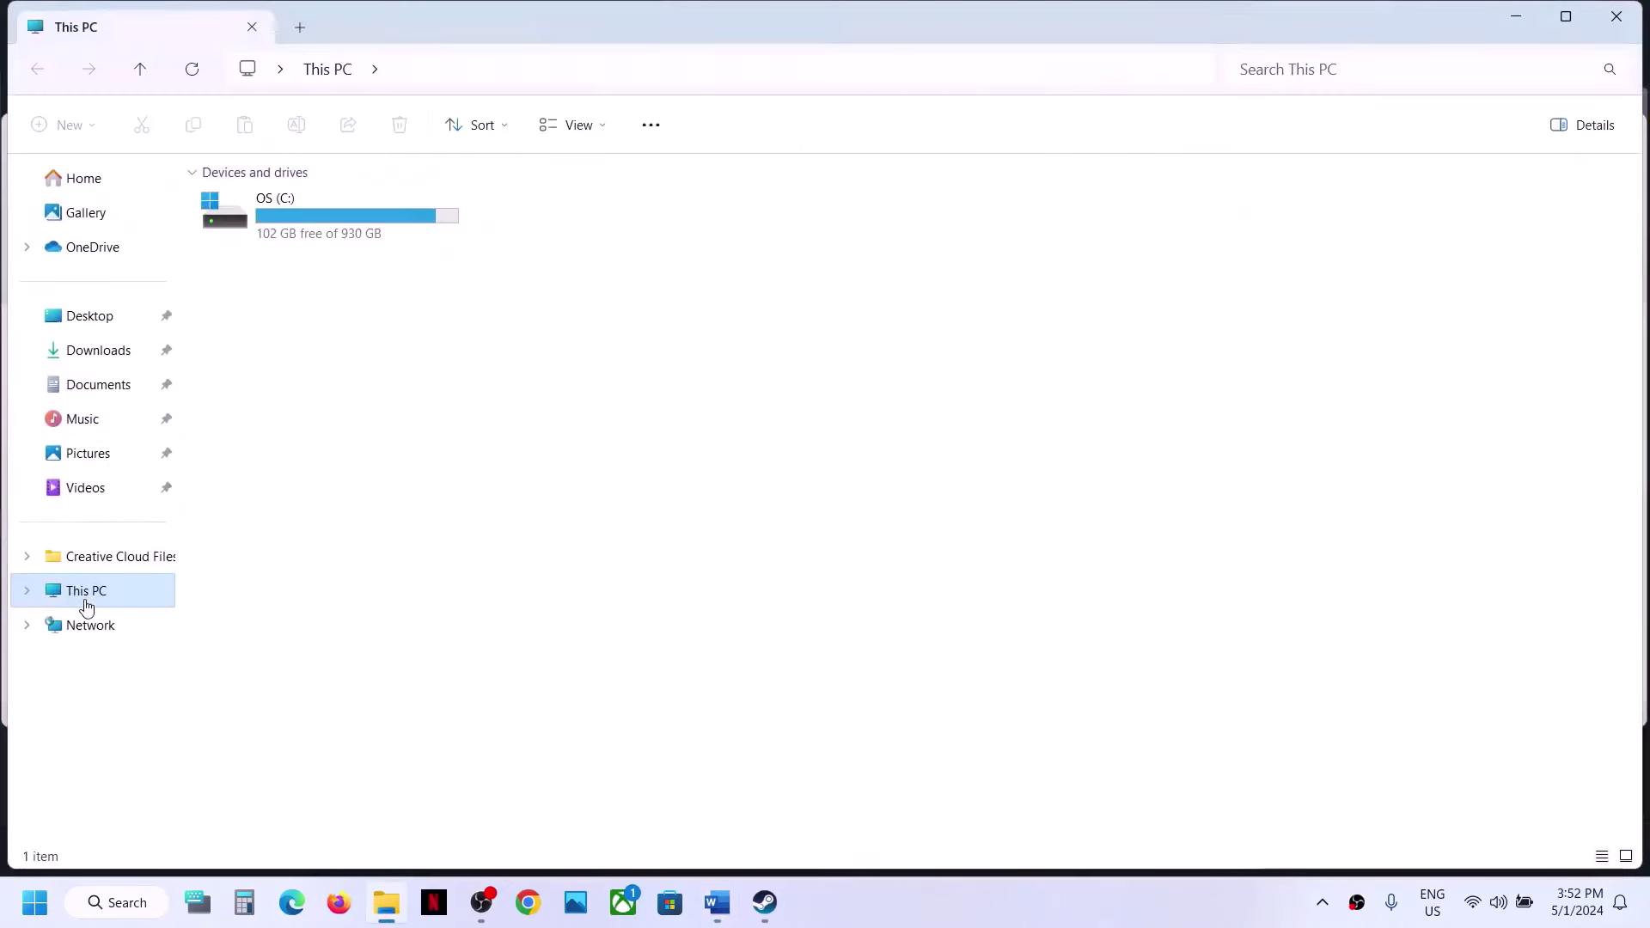
pyautogui.doubleClick(339, 240)
pyautogui.scroll(-3, 412, 520)
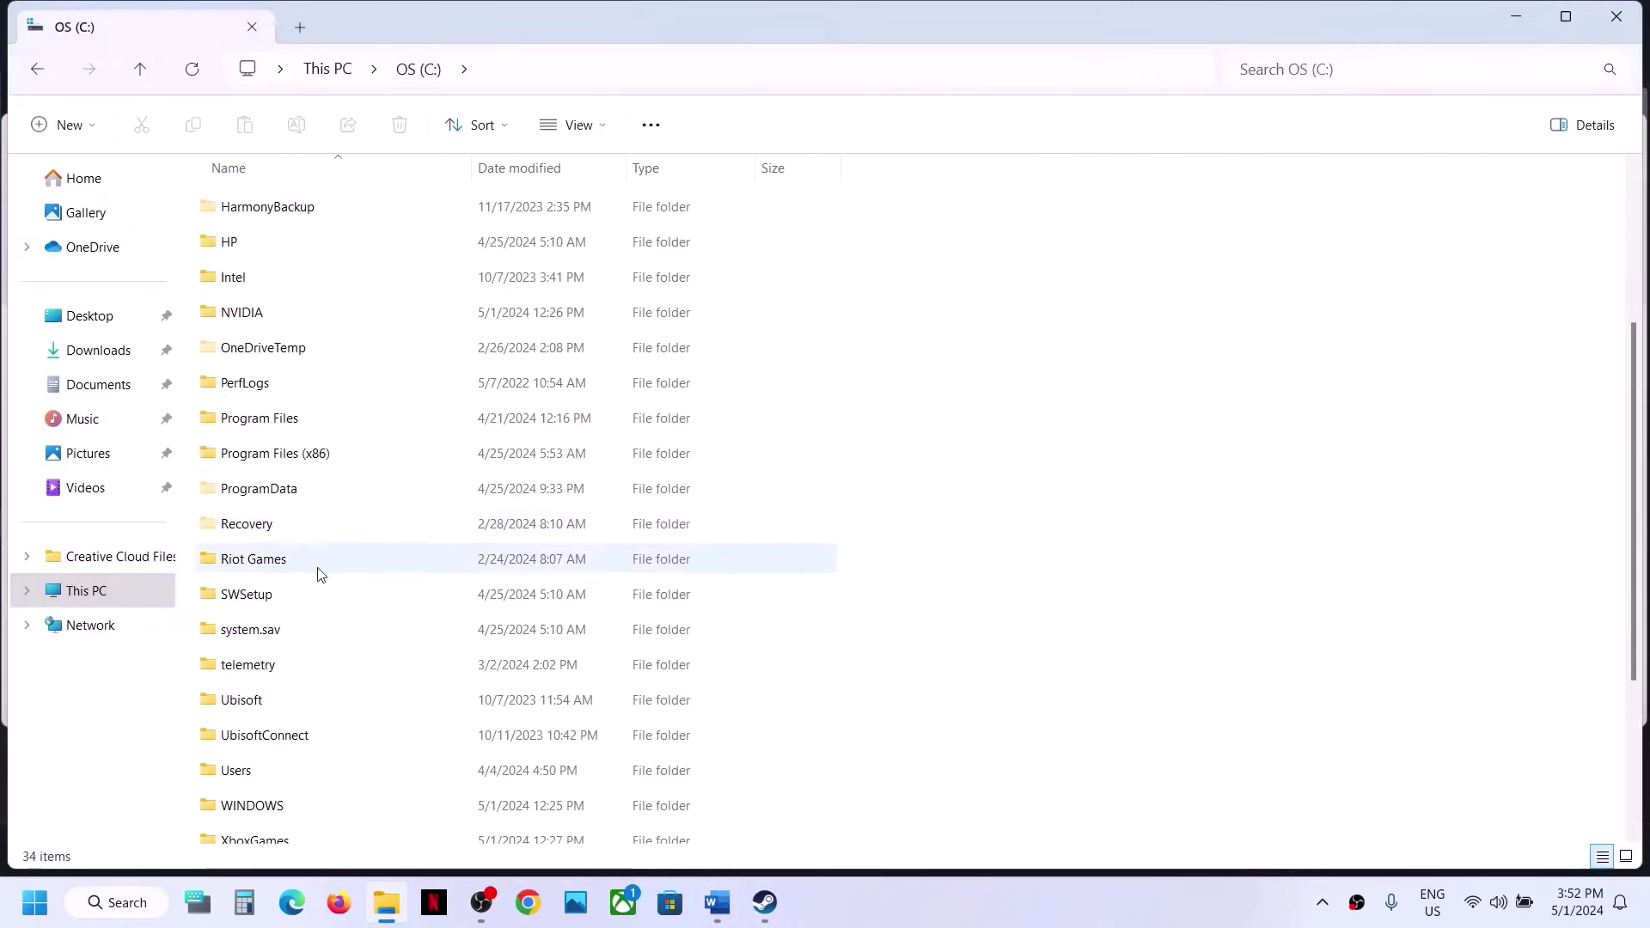
pyautogui.doubleClick(247, 772)
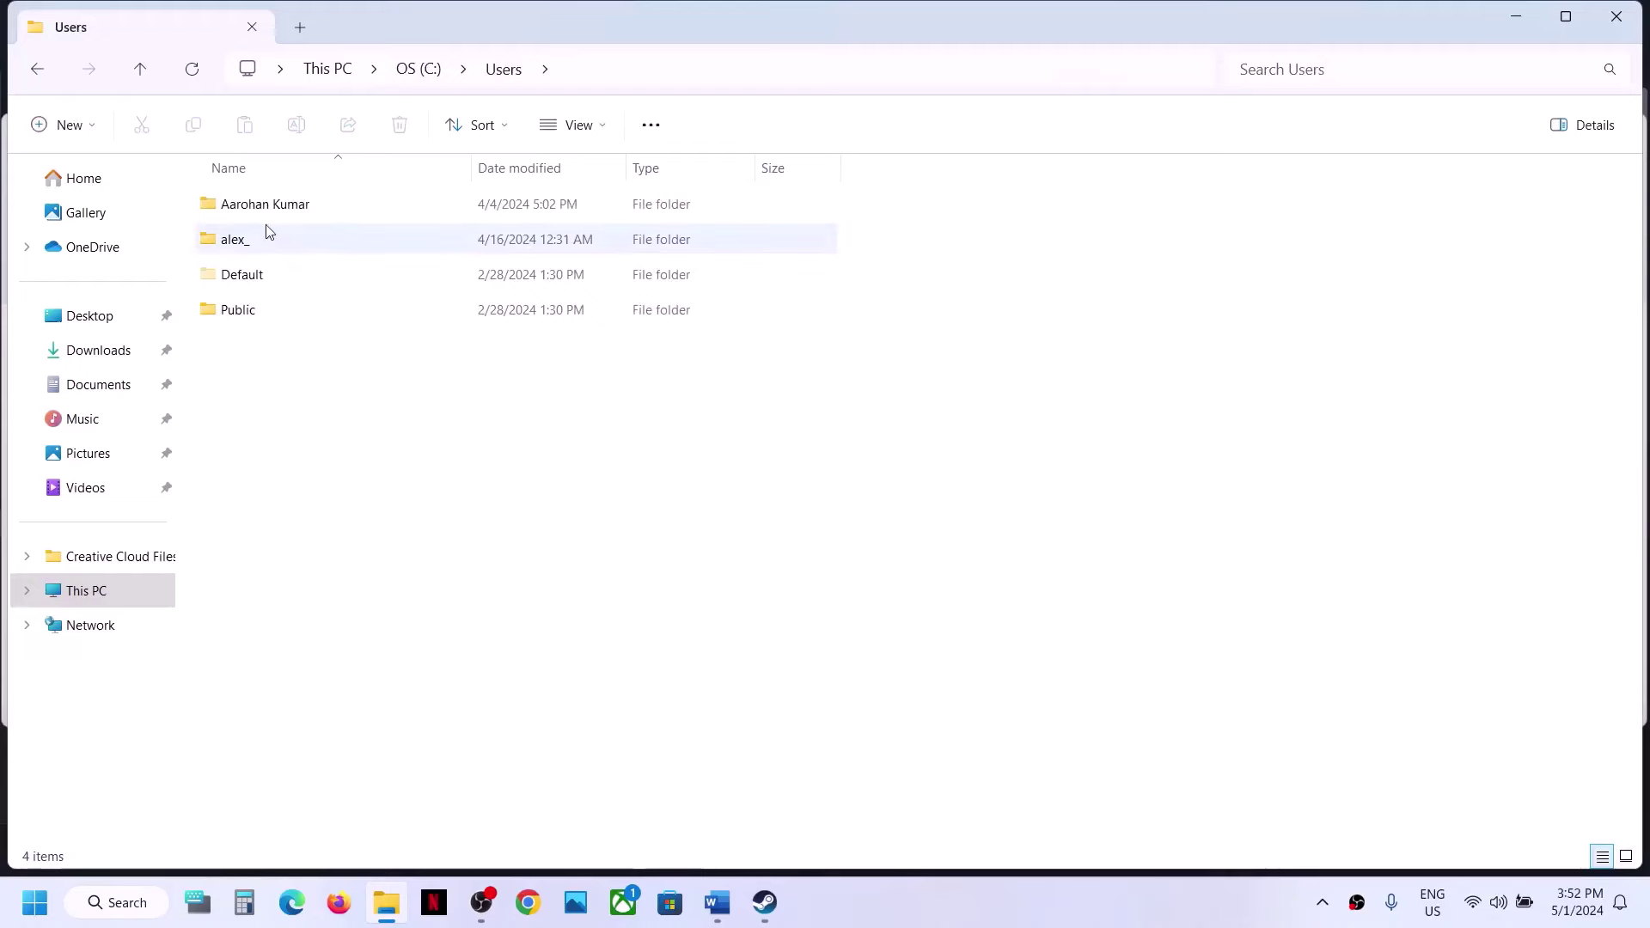
pyautogui.doubleClick(249, 241)
# - Locate the AppData folder and check where File Explorer's Show view options are found
pyautogui.click(258, 386)
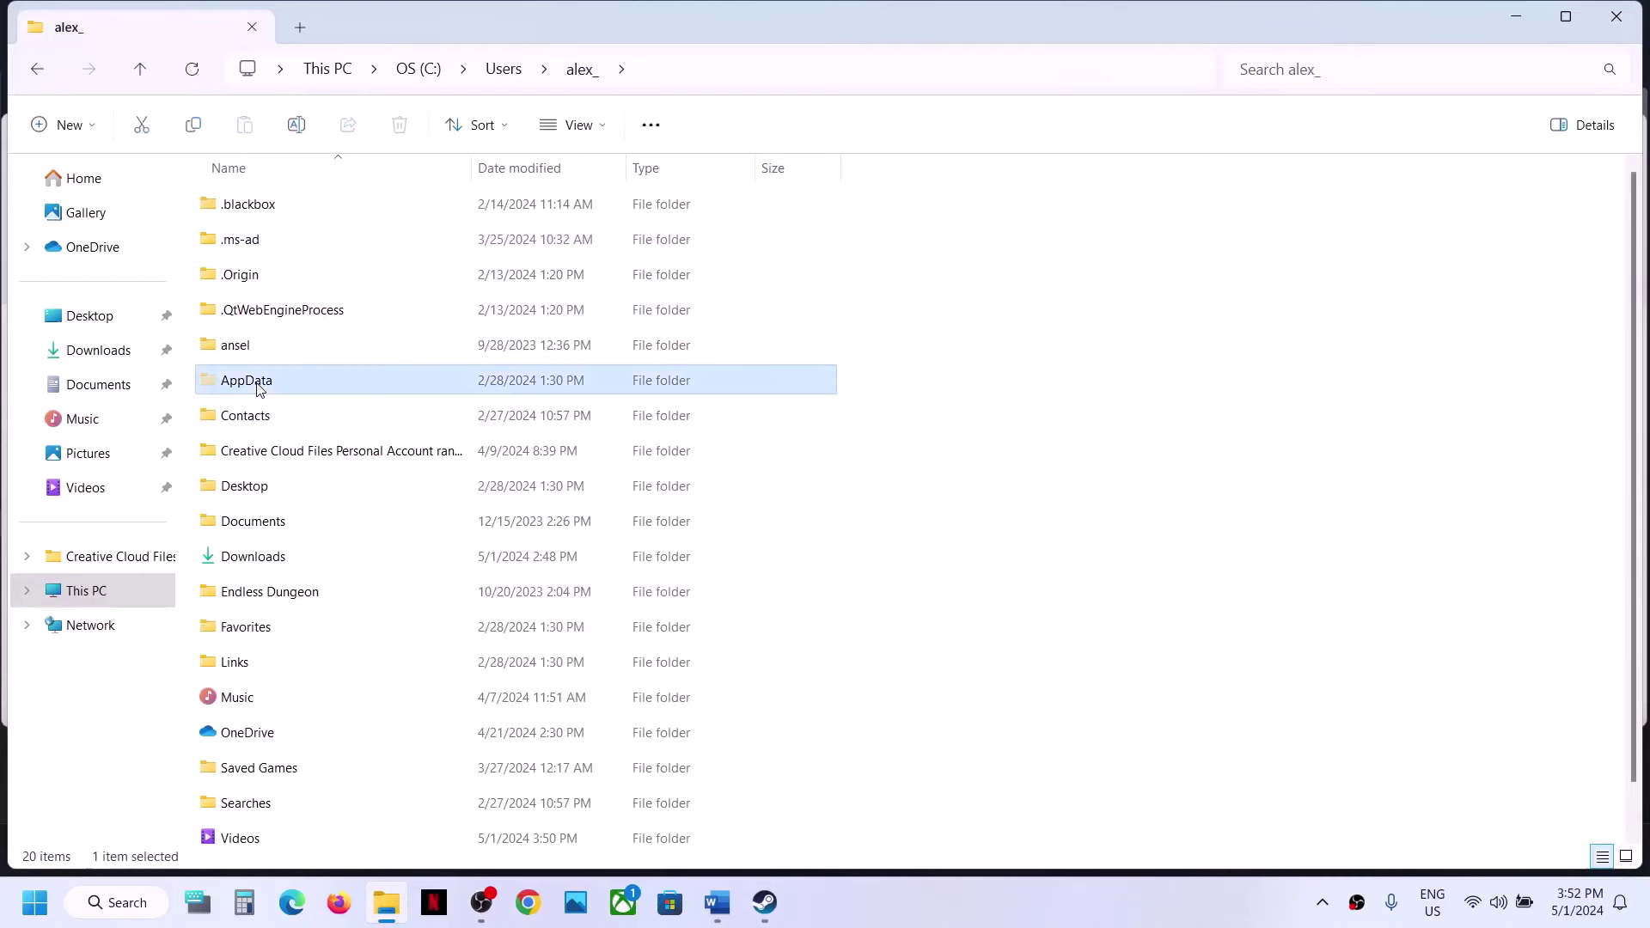
pyautogui.click(606, 131)
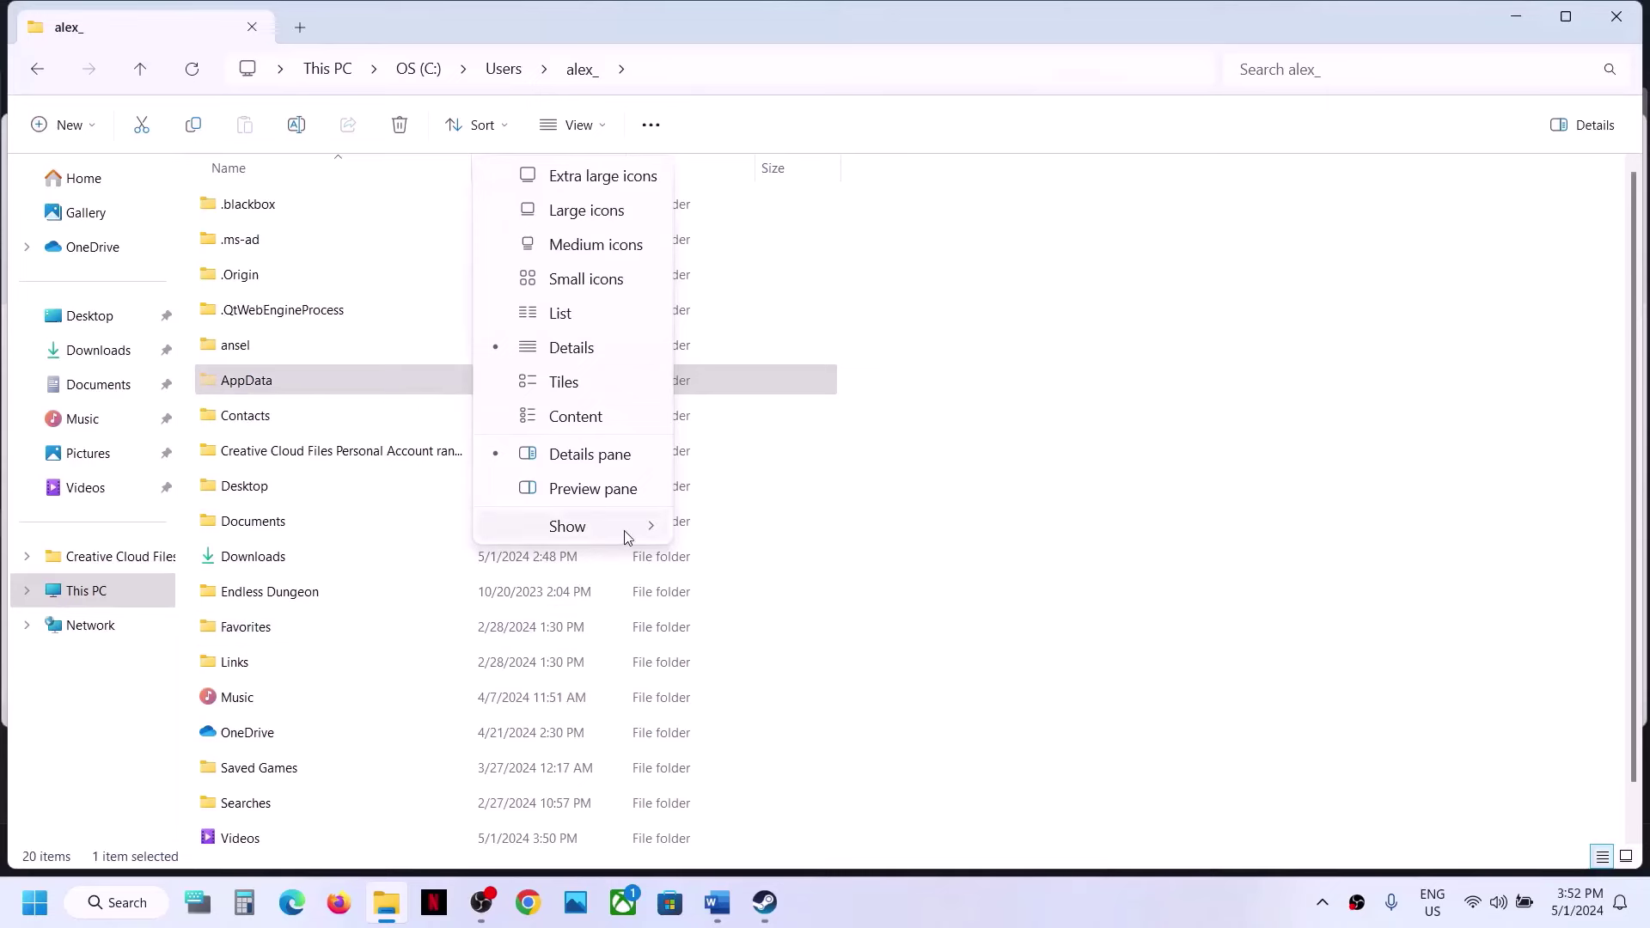
pyautogui.click(258, 385)
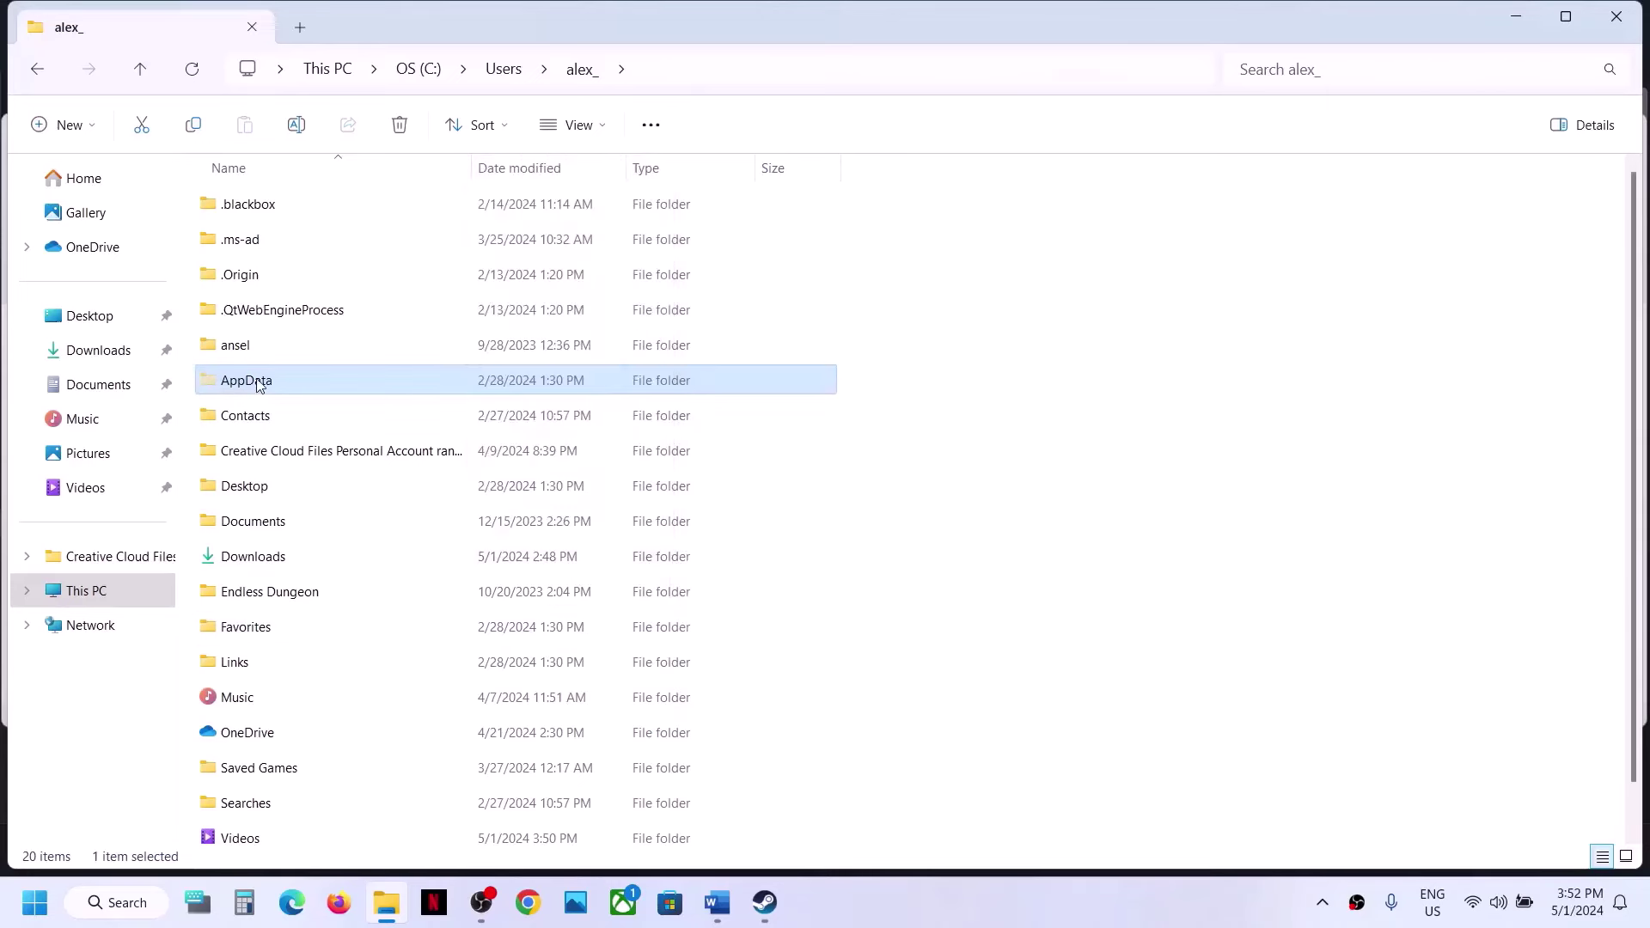
# - Browse from the AppData folder to Local\GZW\Saved, where the game's Config folder is stored
pyautogui.doubleClick(258, 385)
pyautogui.doubleClick(245, 209)
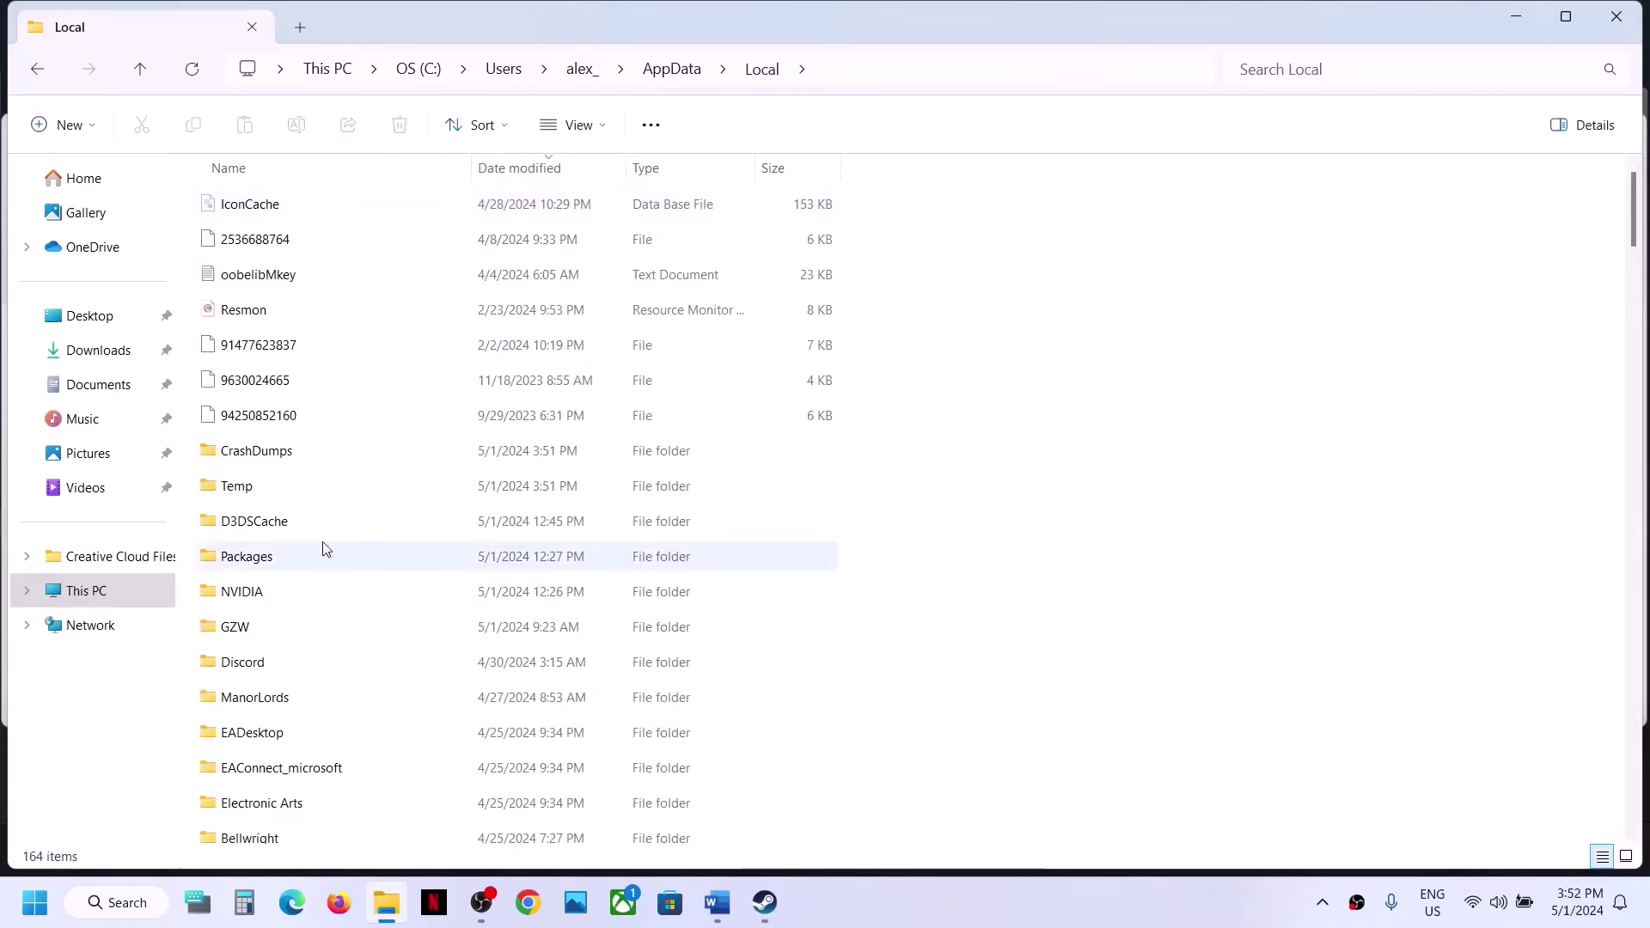
pyautogui.click(261, 633)
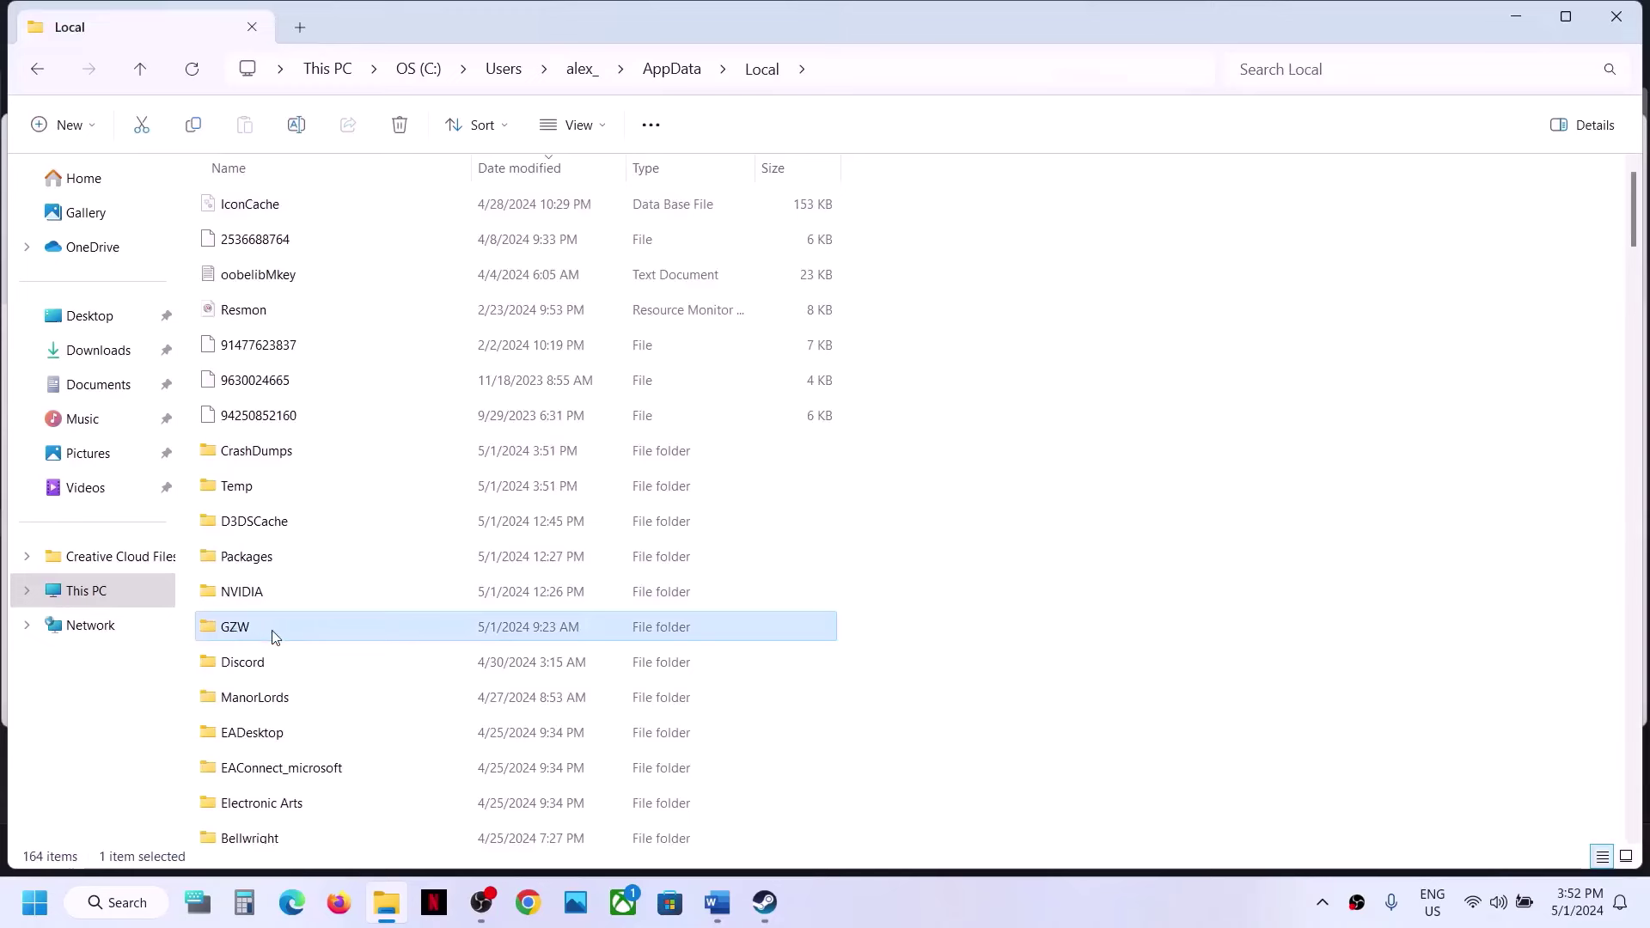
pyautogui.doubleClick(275, 636)
pyautogui.doubleClick(281, 211)
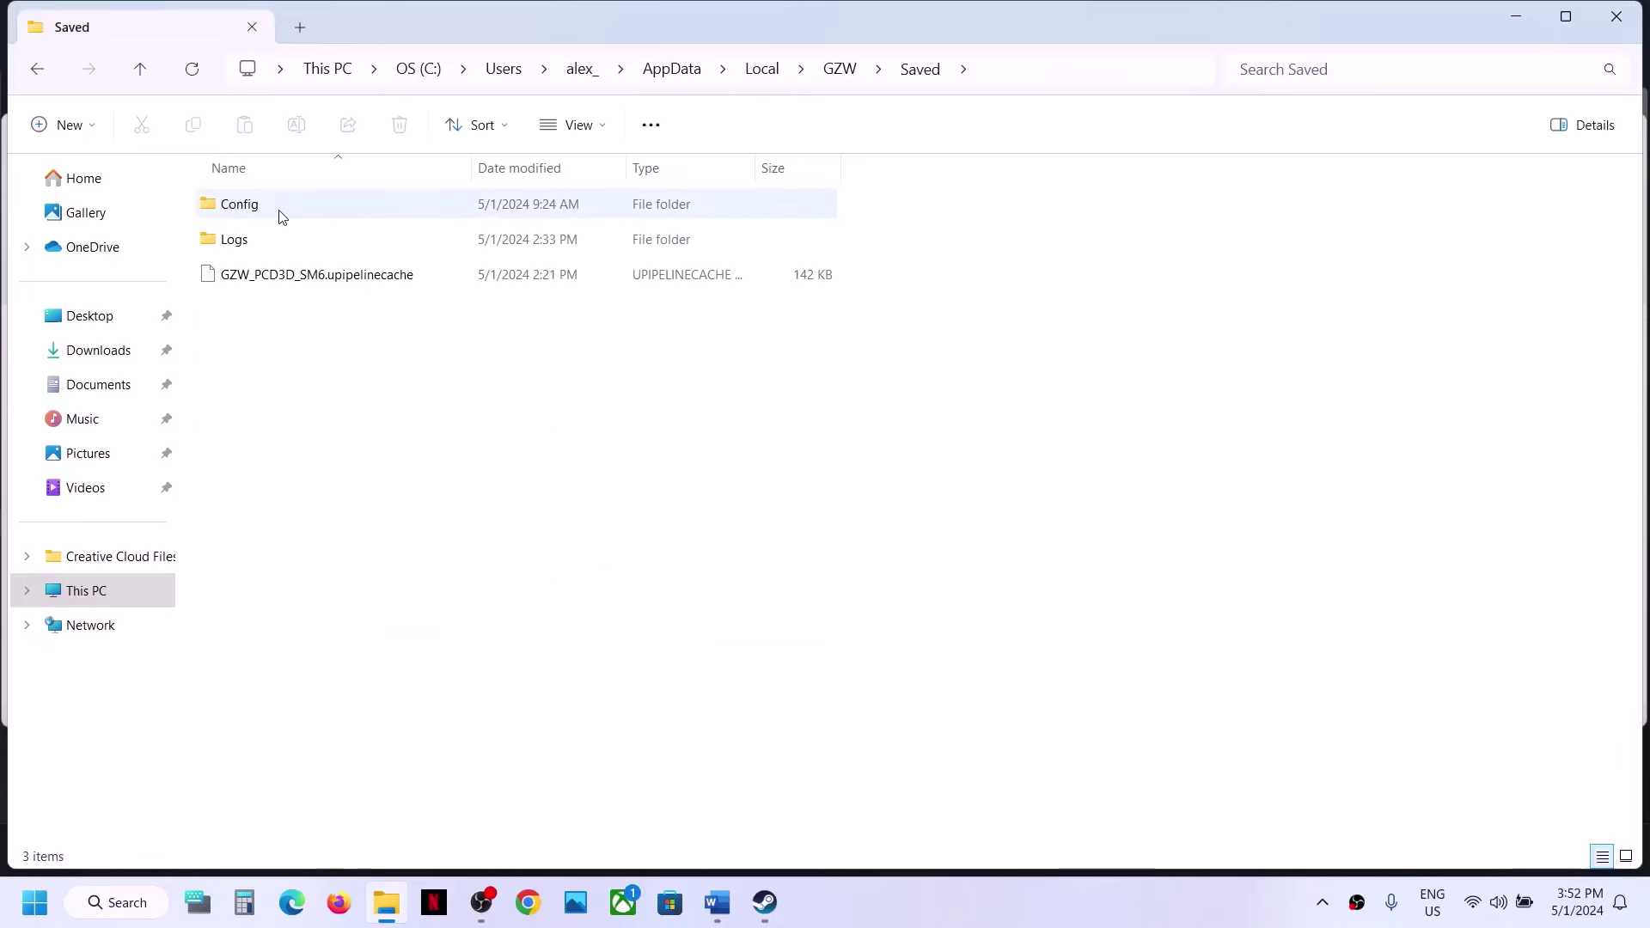
# - Delete the Config folder from the GZW\Saved folder
pyautogui.click(282, 215)
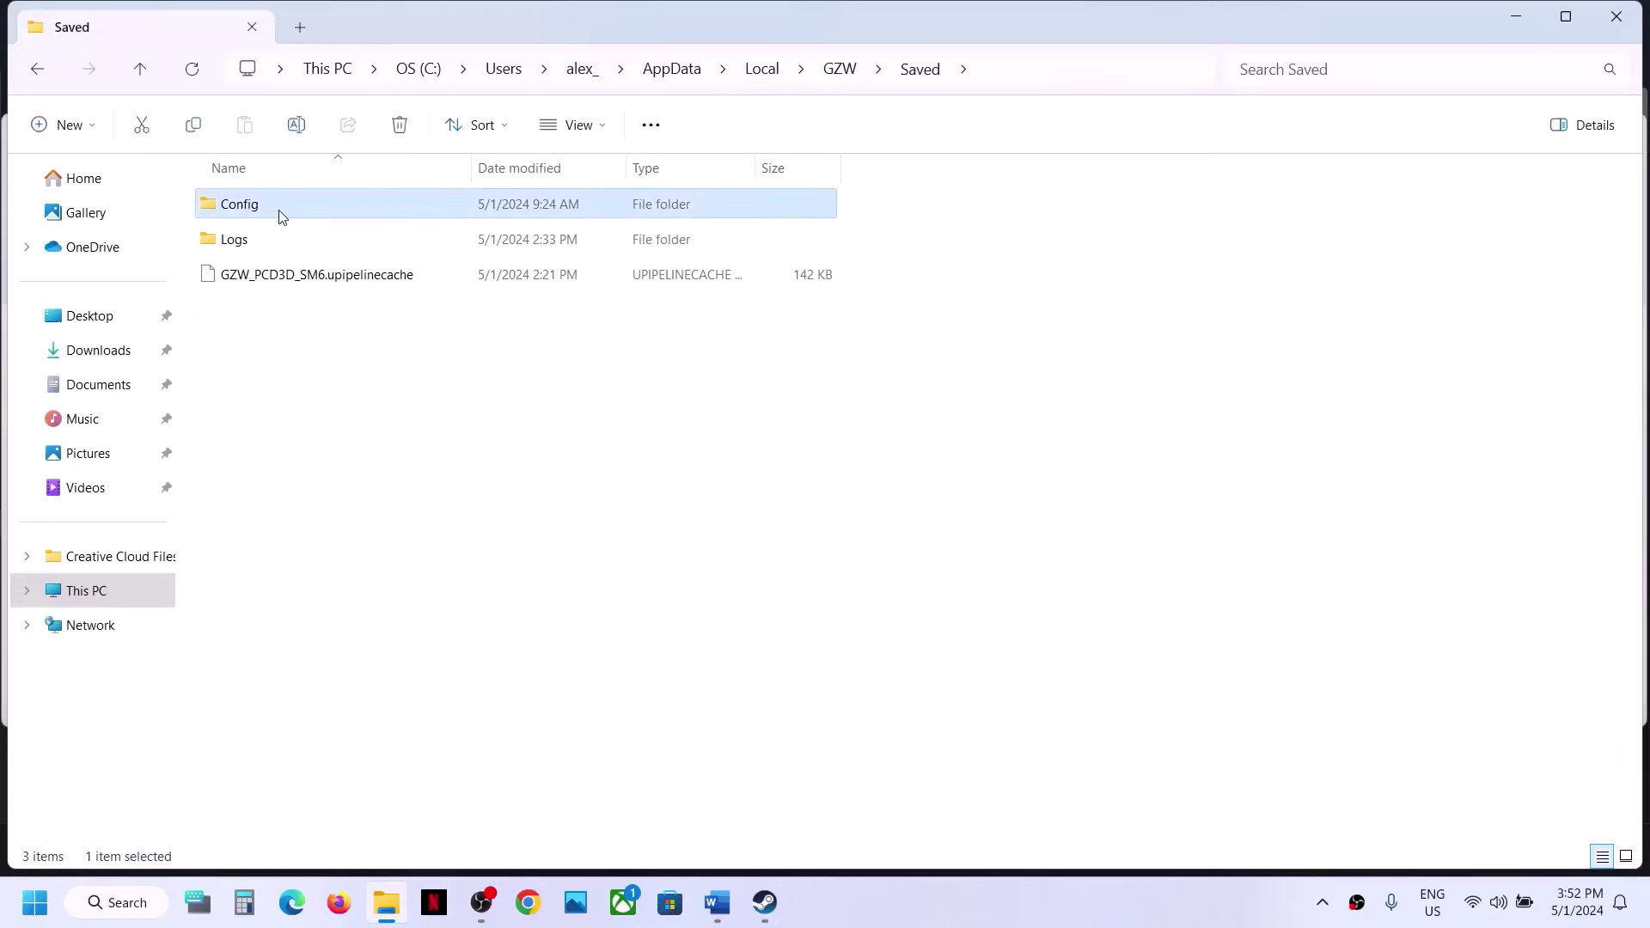
pyautogui.rightClick(287, 208)
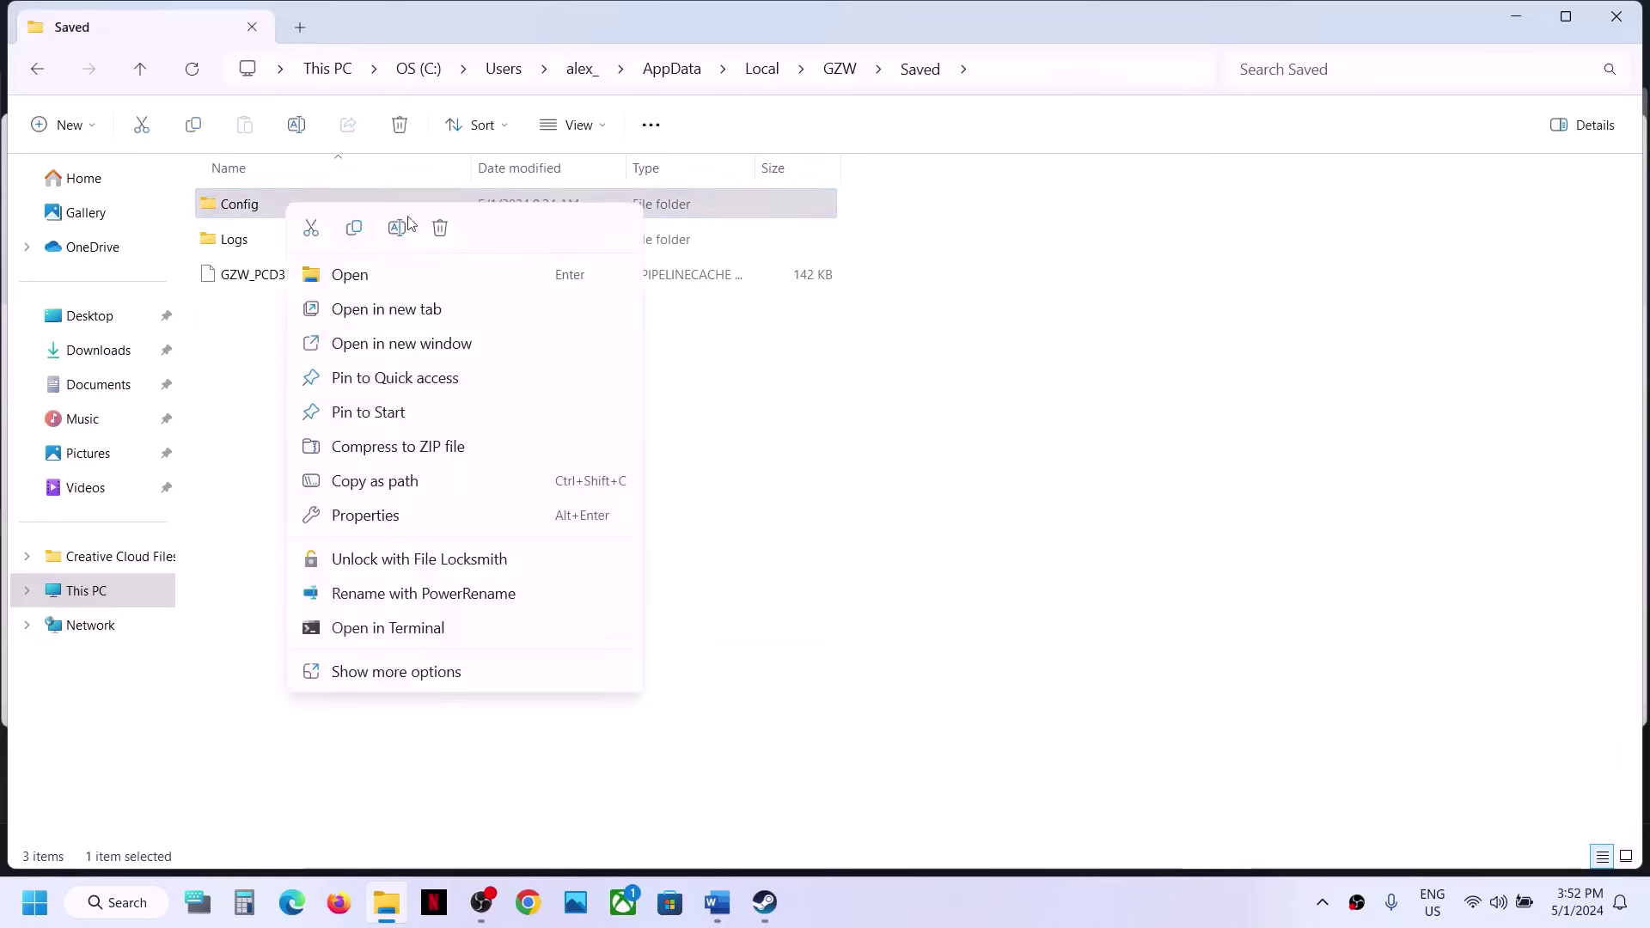
pyautogui.click(260, 214)
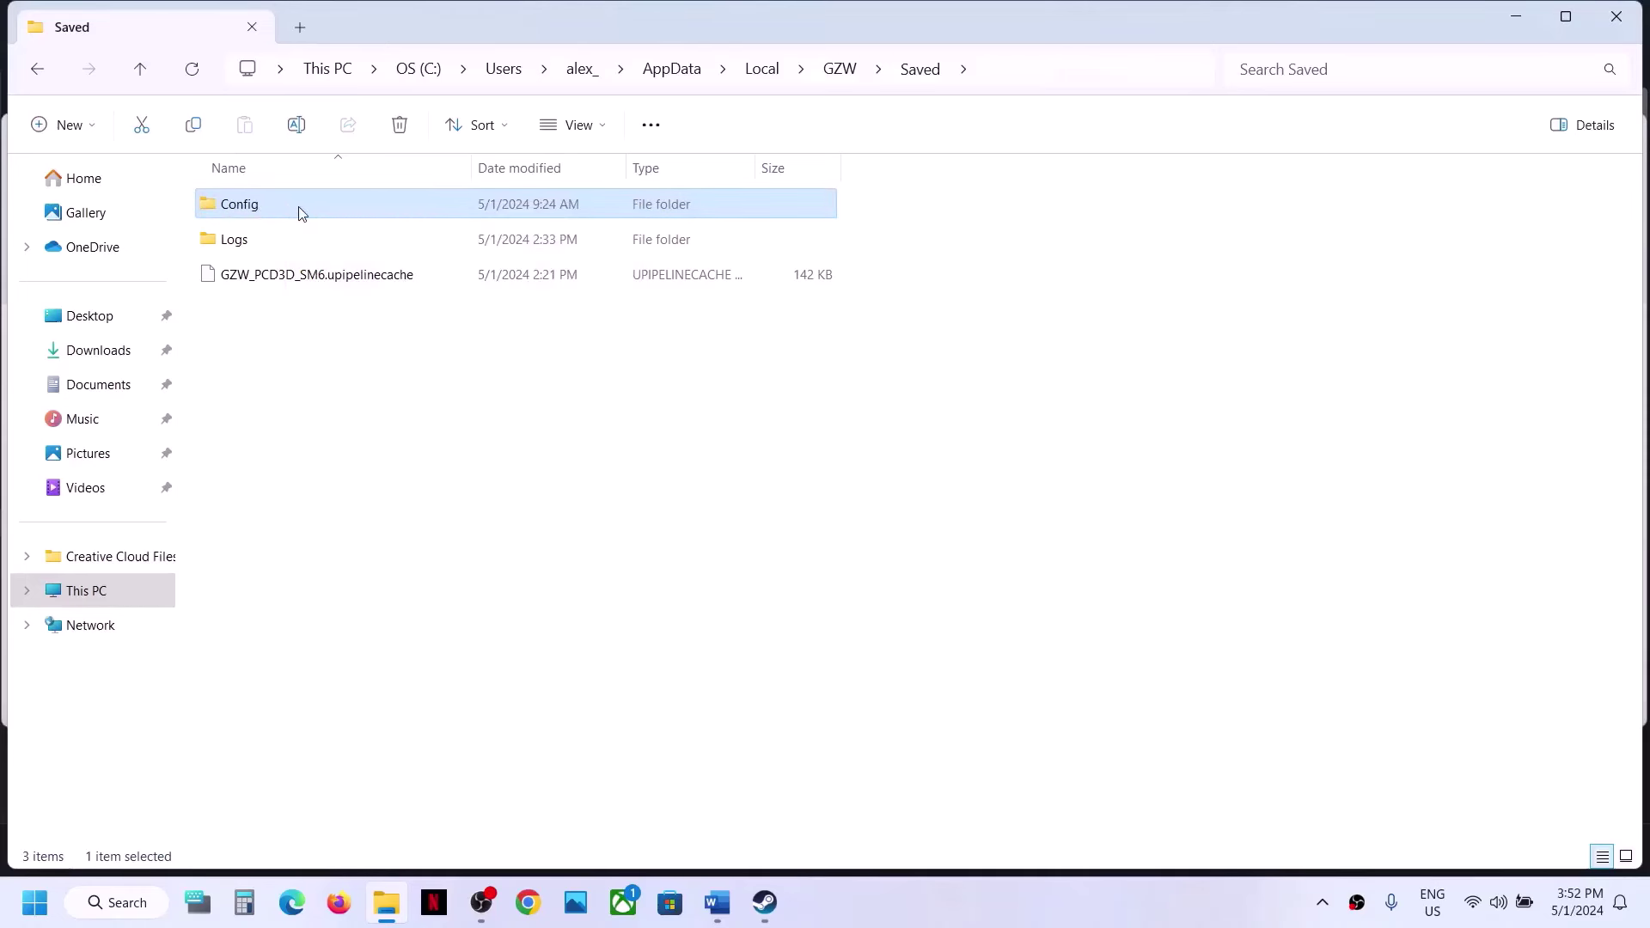
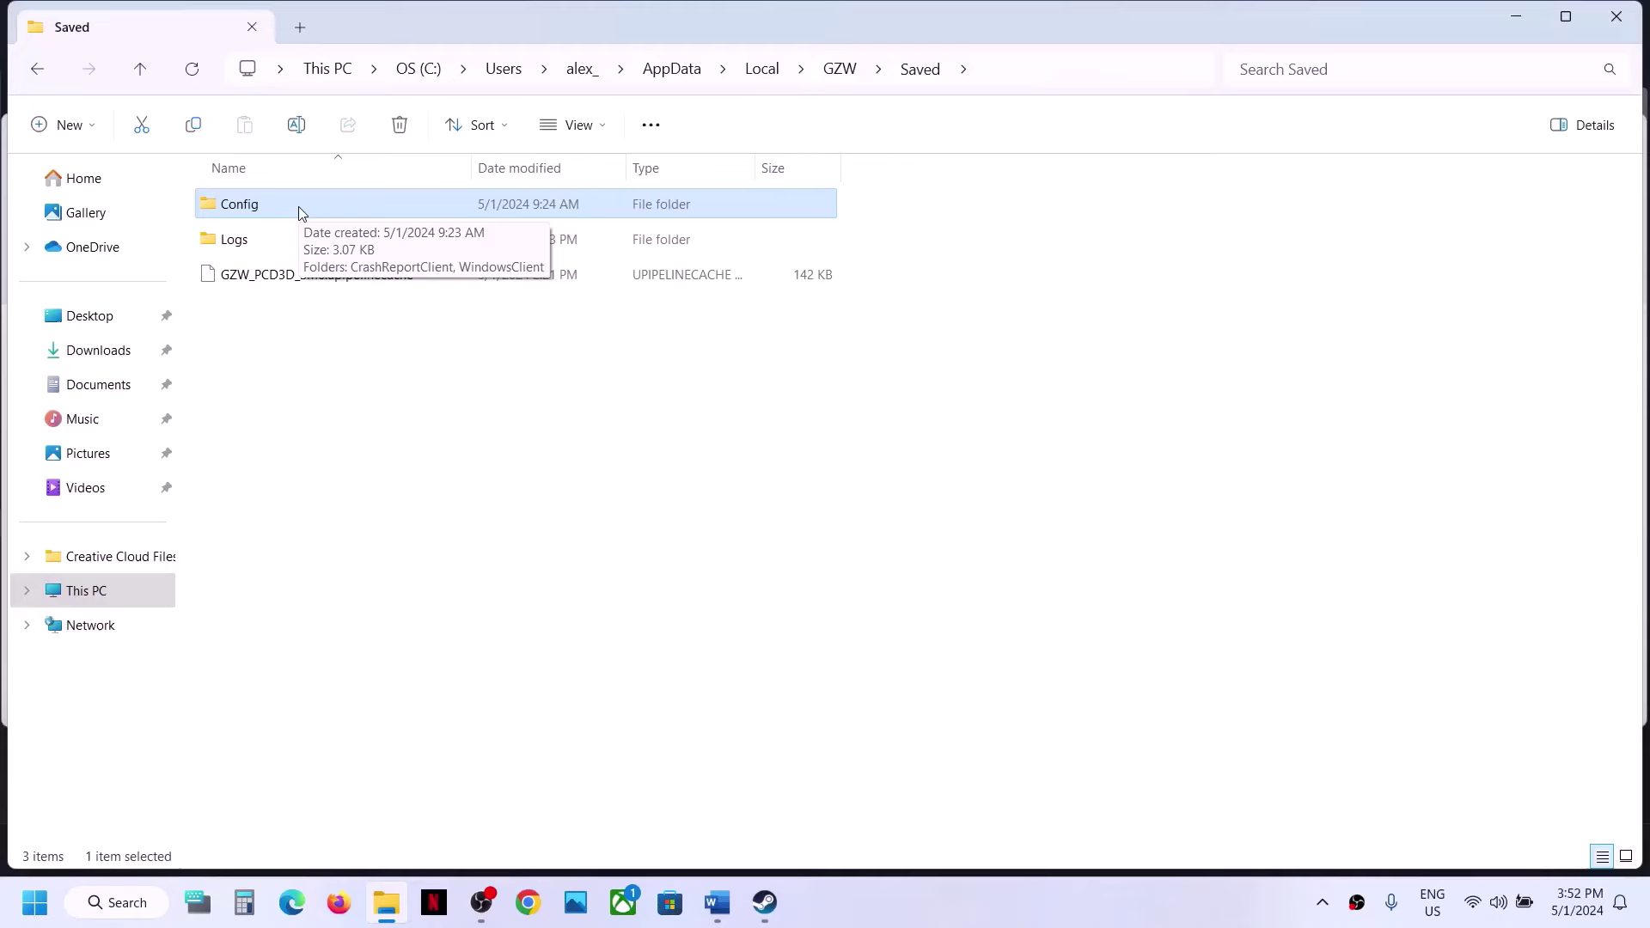
pyautogui.rightClick(299, 213)
pyautogui.click(453, 232)
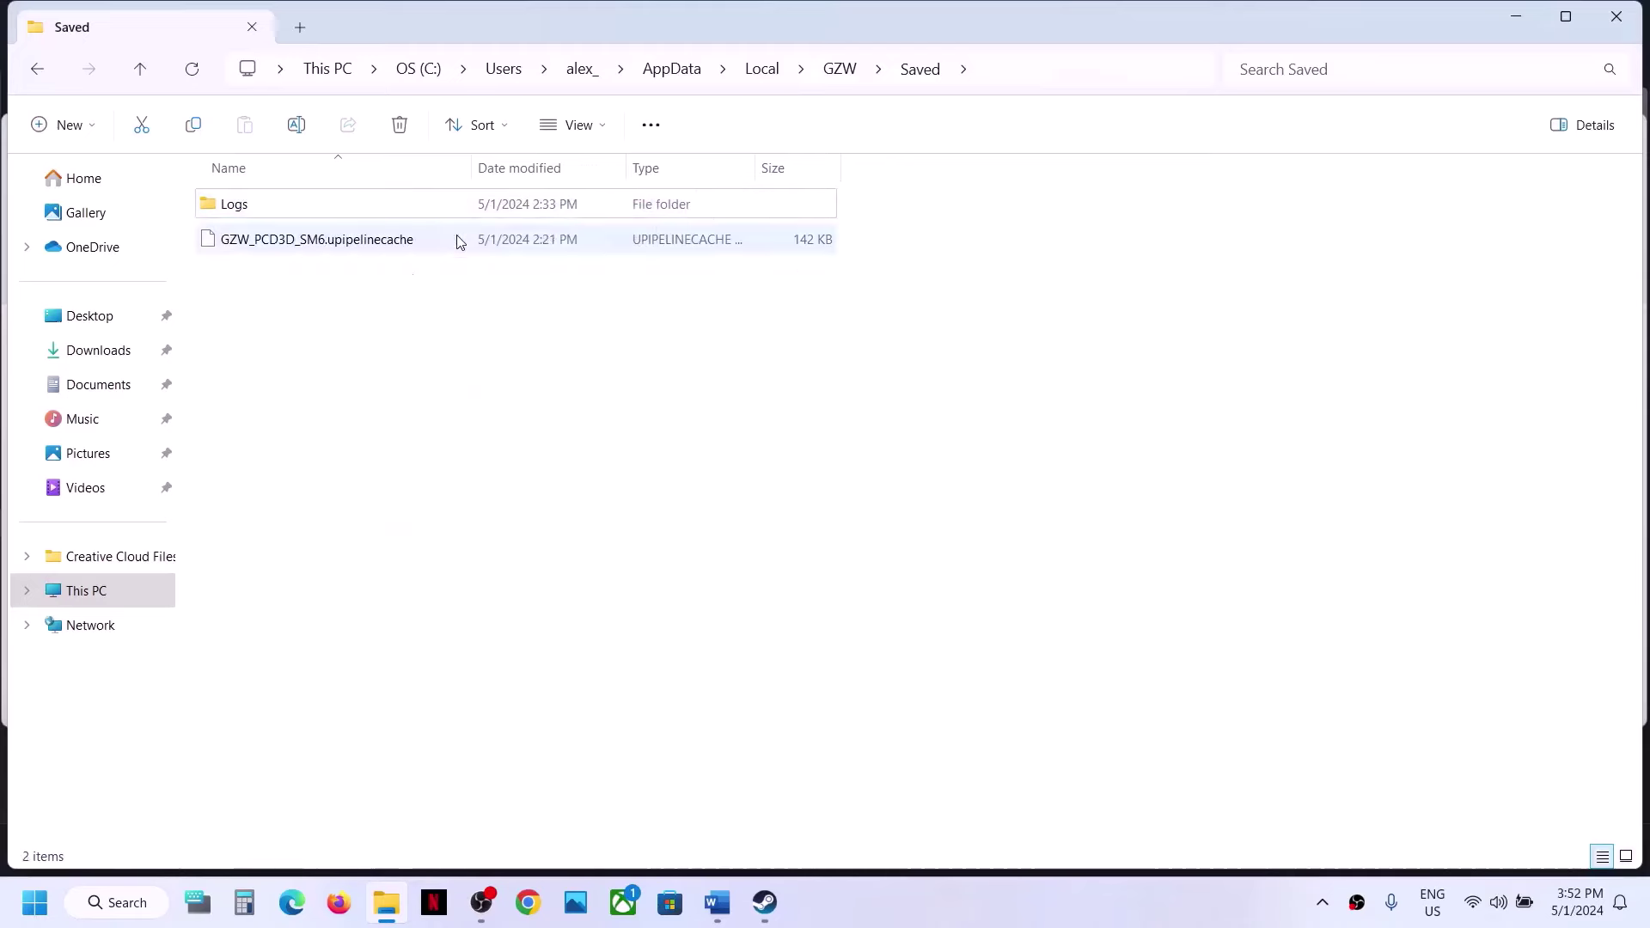
# - Return to the Word document and read Step 16 on increasing the virtual memory
pyautogui.click(765, 902)
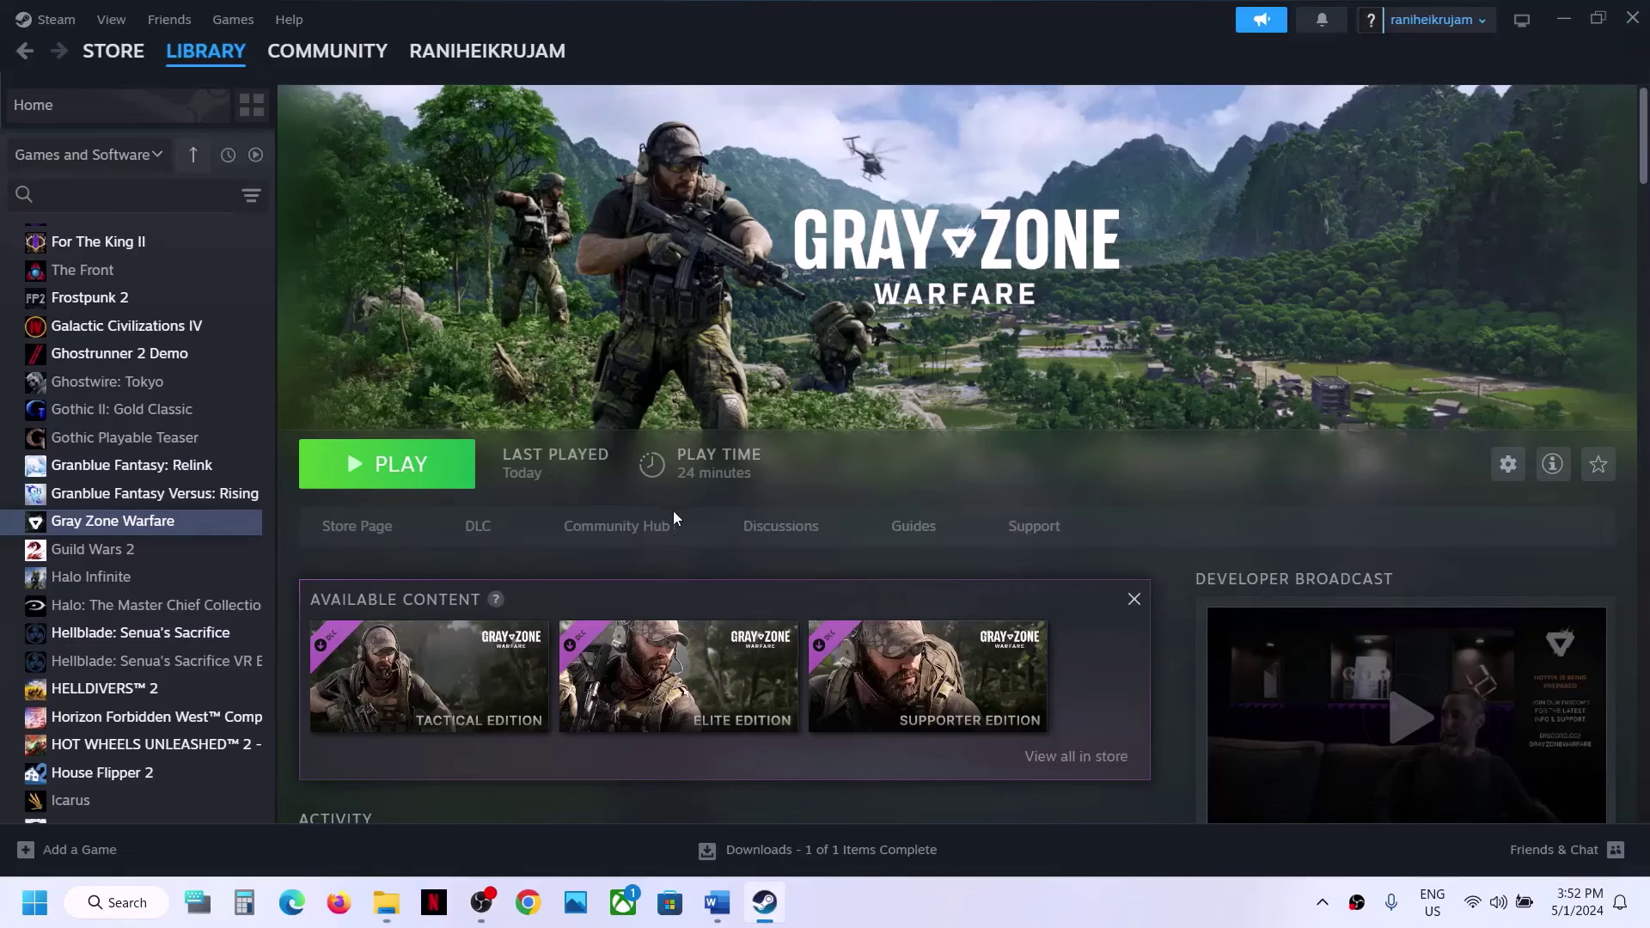
pyautogui.click(717, 902)
pyautogui.scroll(-3, 324, 451)
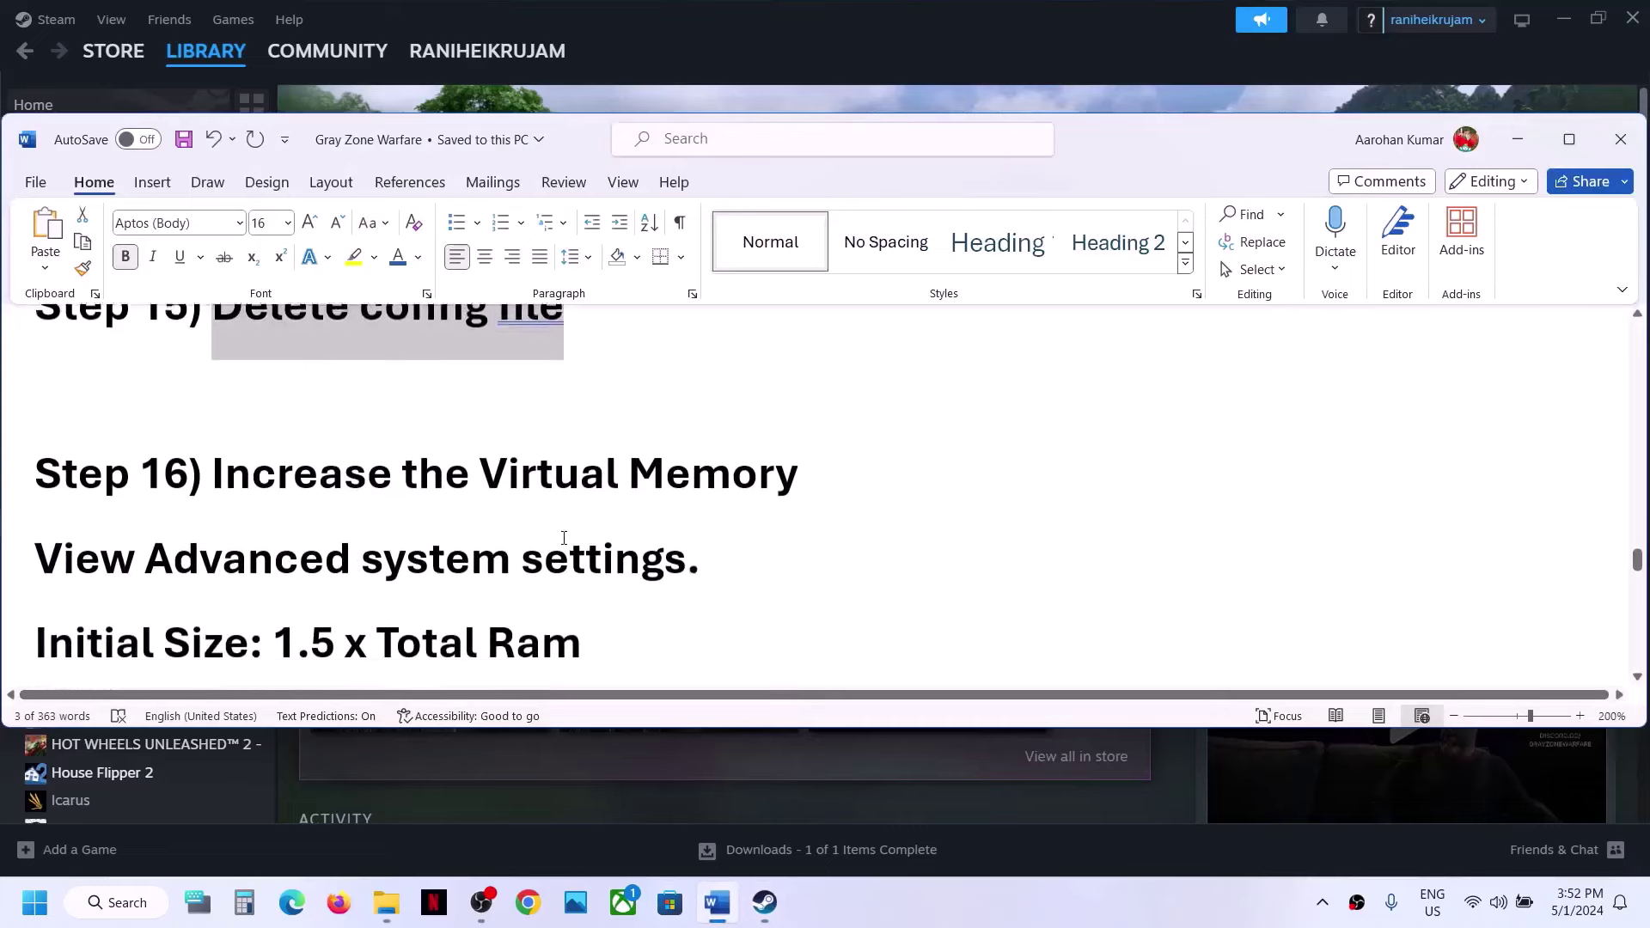
pyautogui.moveTo(299, 447); pyautogui.dragTo(815, 441)
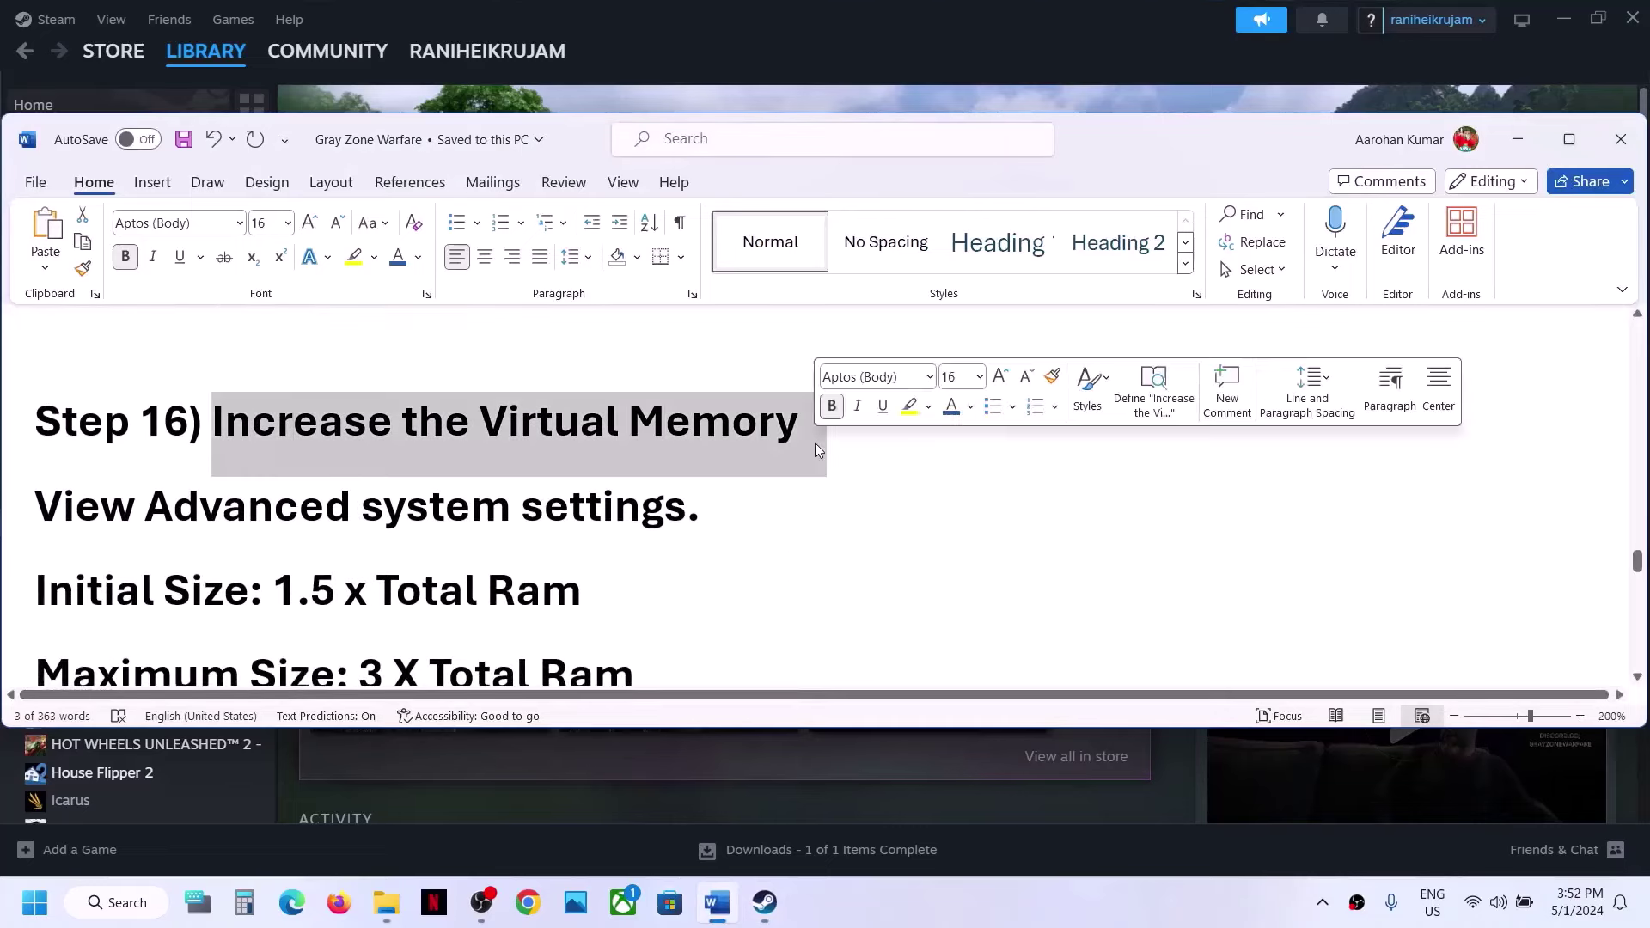
pyautogui.click(957, 51)
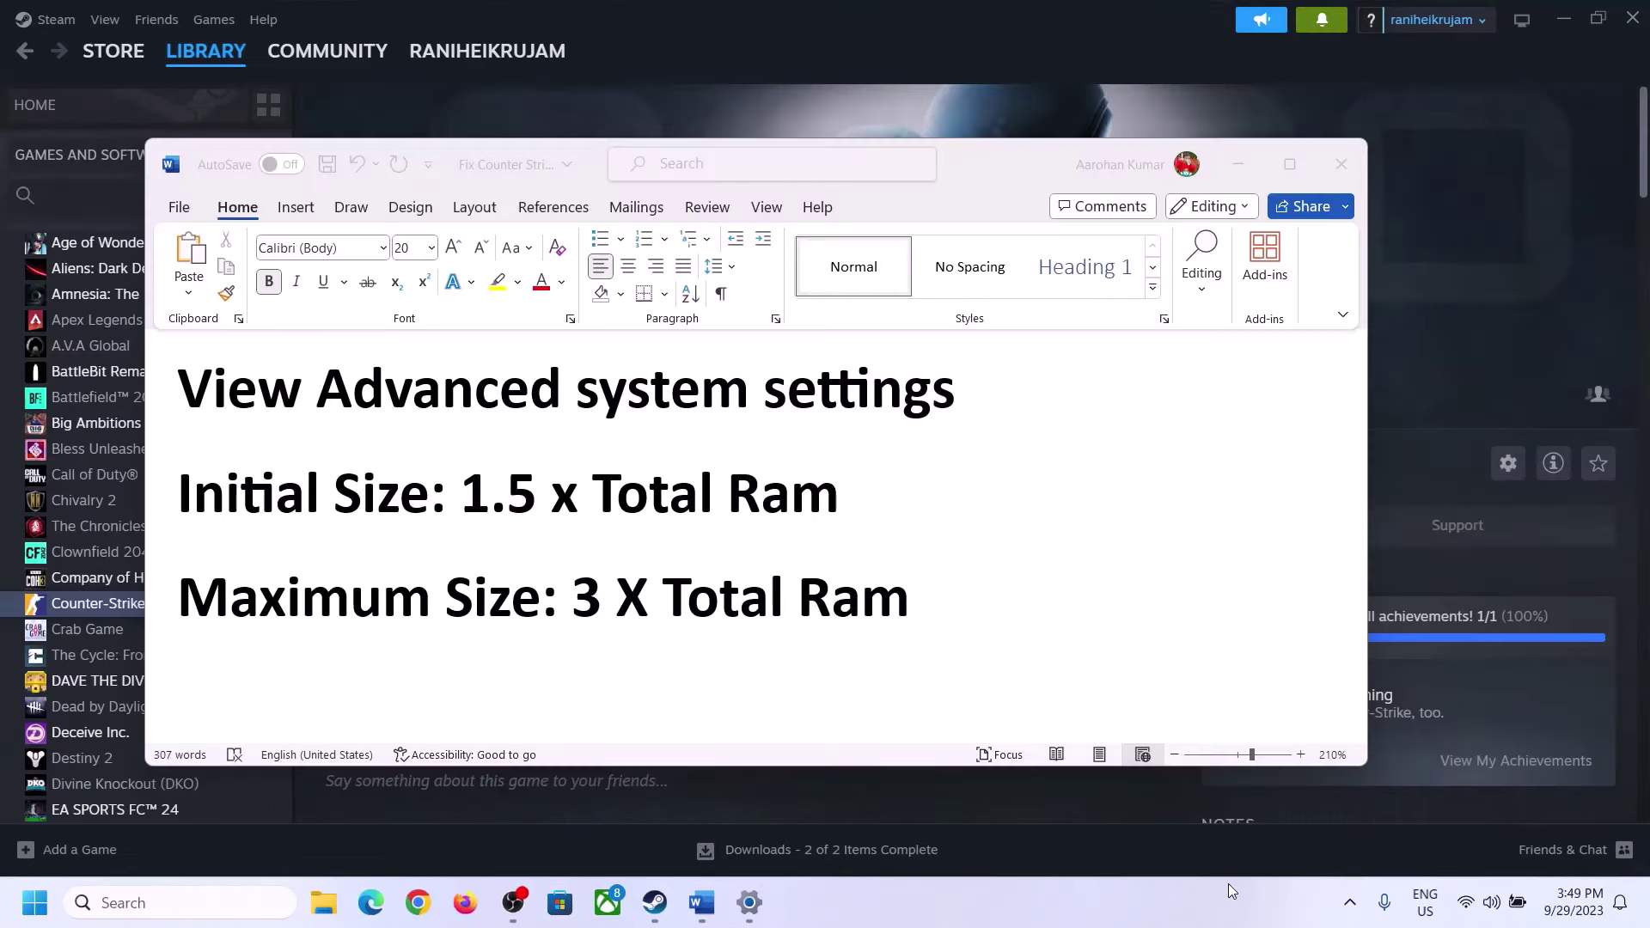
# - Copy "View Advanced system settings" from the document, search Windows for it and open the matching System Properties dialog
pyautogui.click(304, 384)
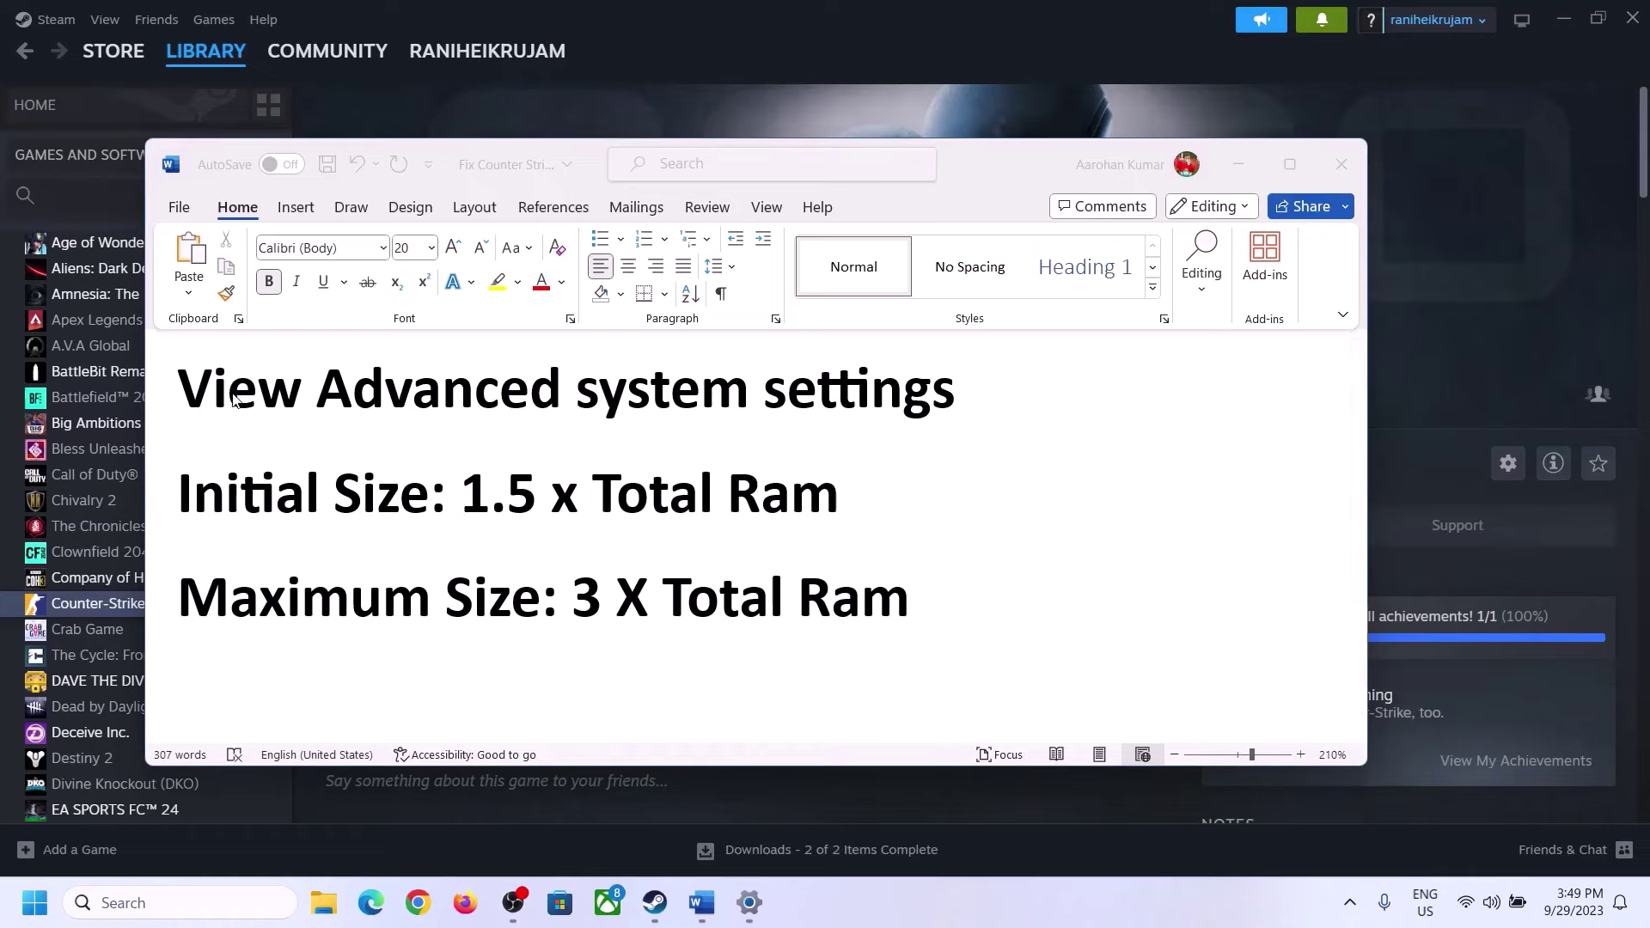
pyautogui.moveTo(180, 391); pyautogui.dragTo(900, 418)
pyautogui.hotkey('ctrl', 'c')
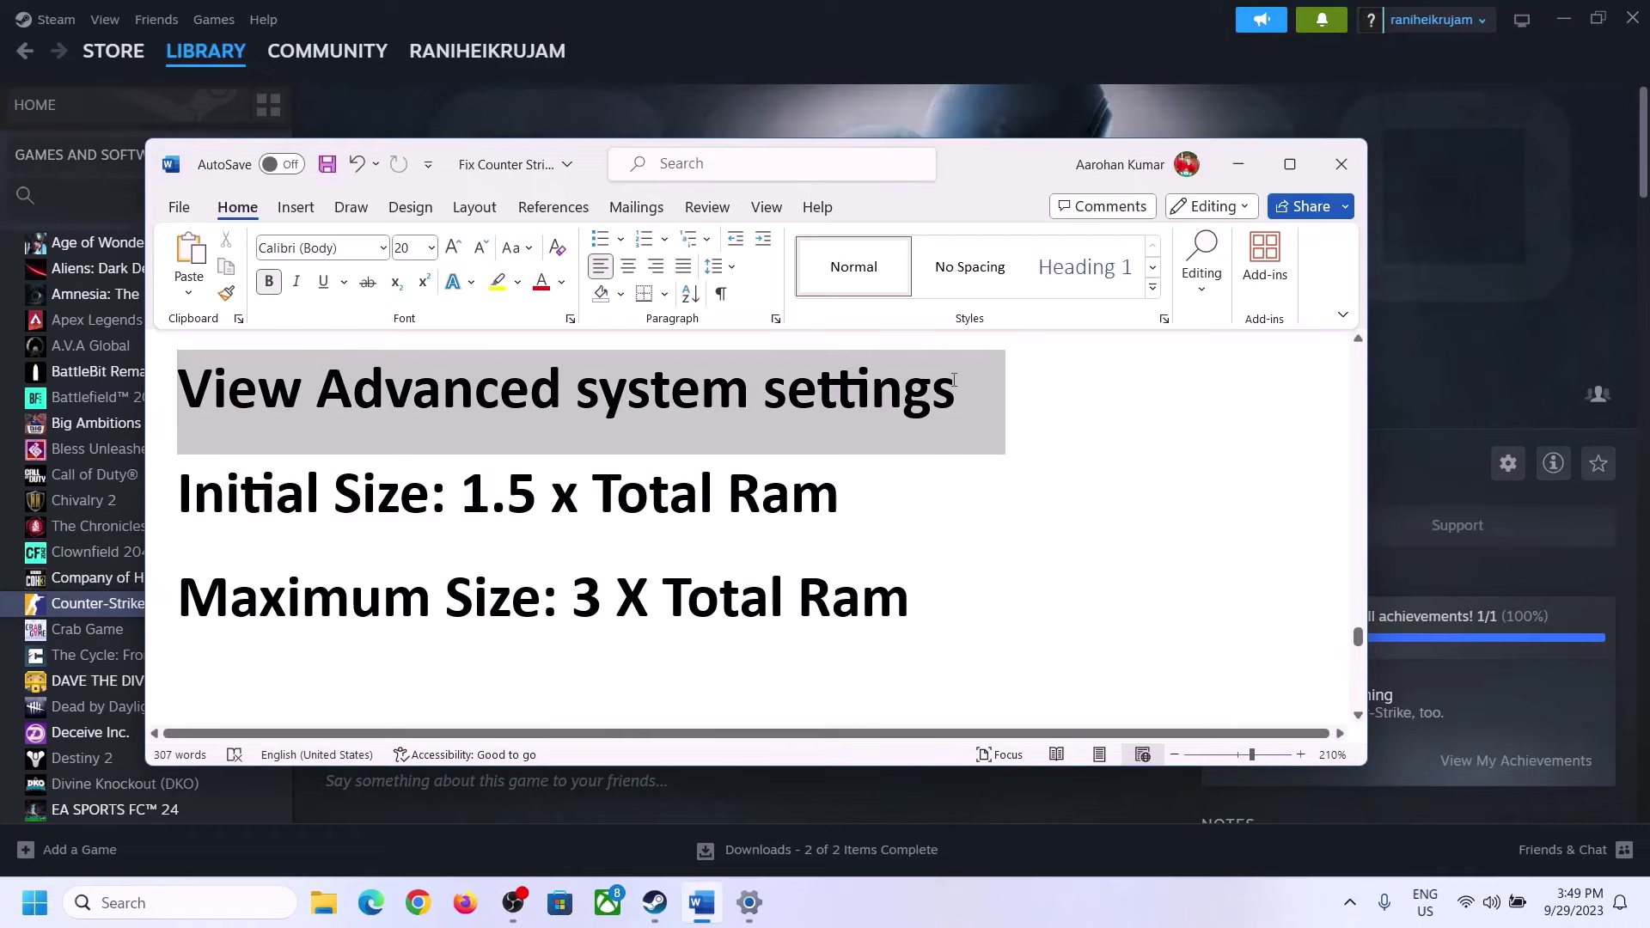
pyautogui.click(198, 903)
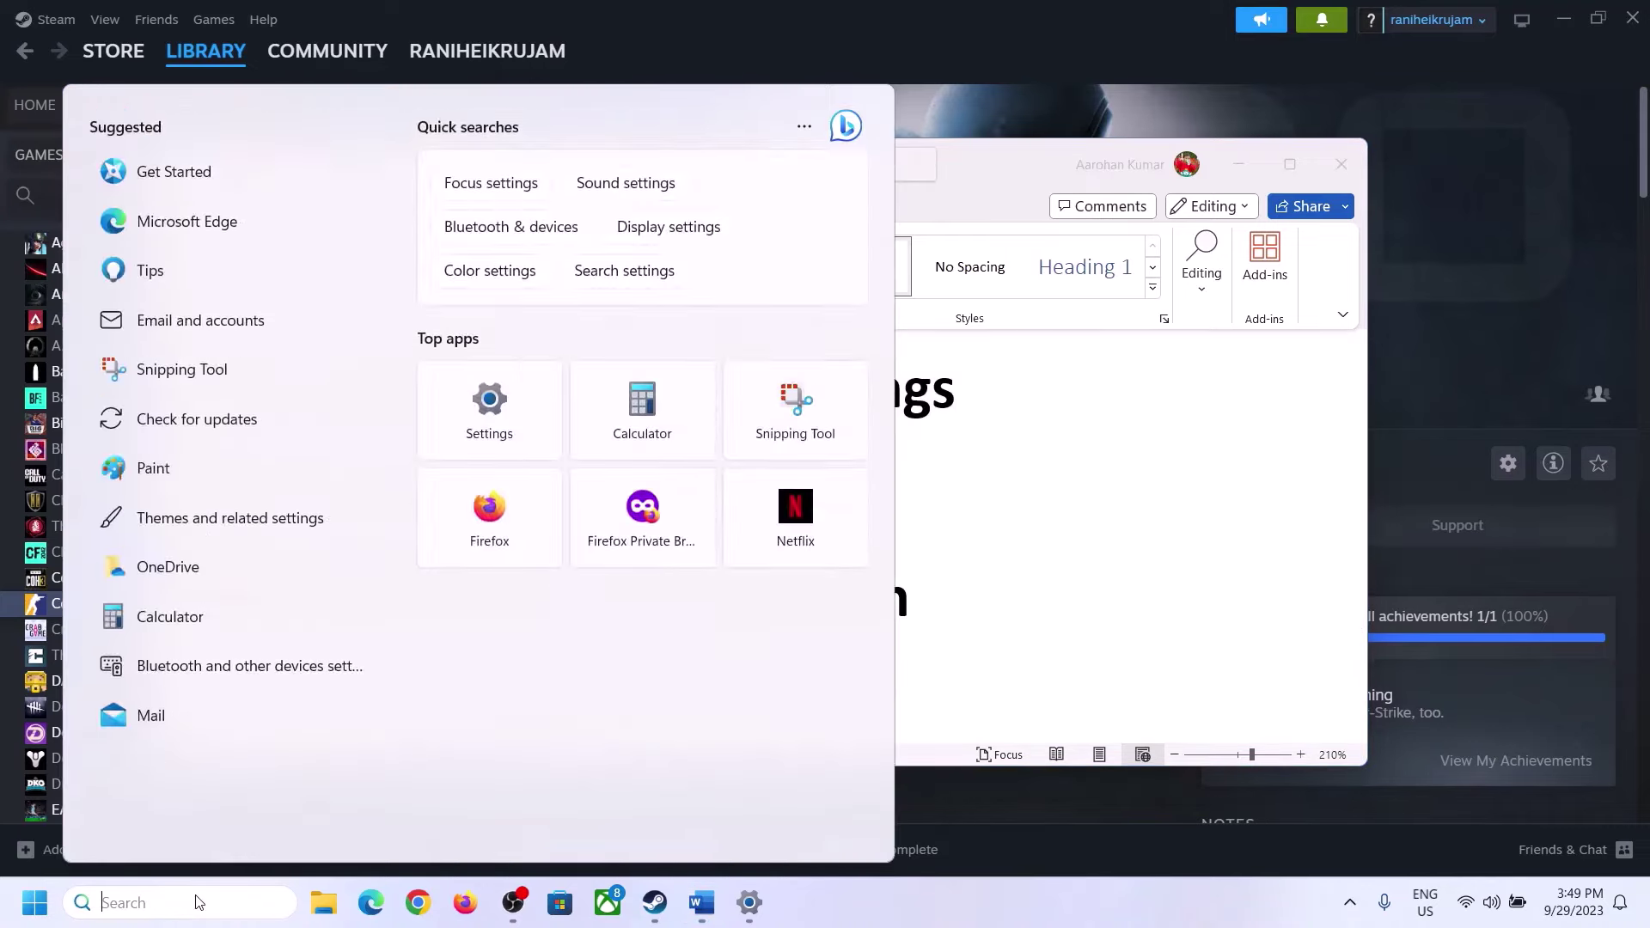
pyautogui.hotkey('ctrl', 'v')
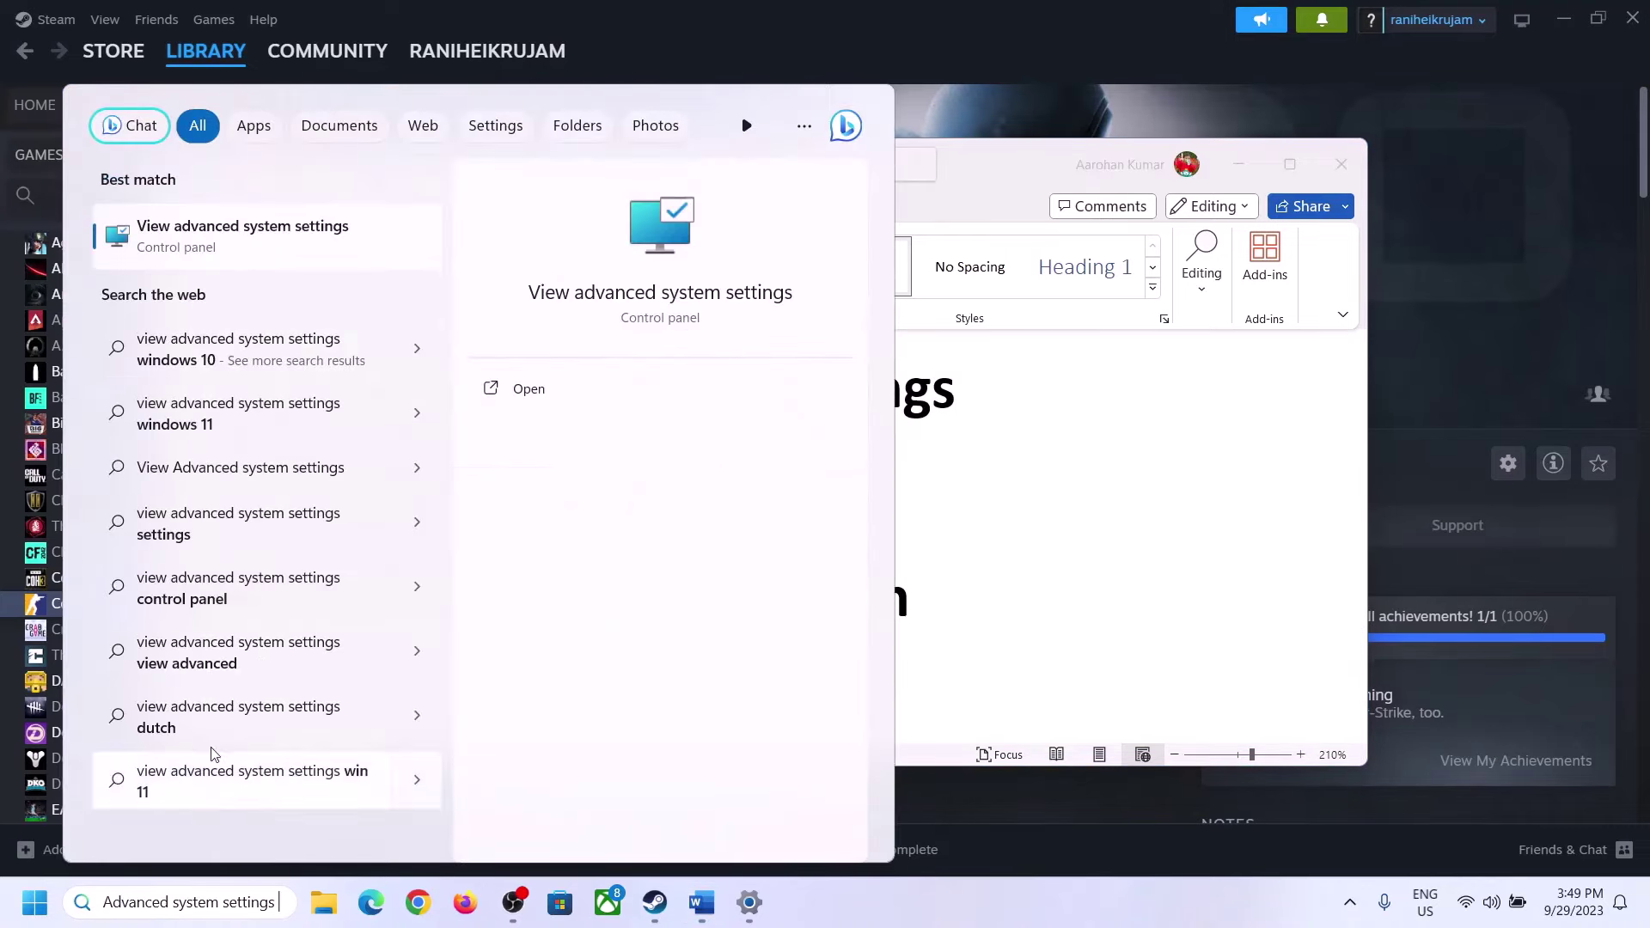
pyautogui.click(232, 251)
pyautogui.moveTo(334, 170); pyautogui.dragTo(738, 298)
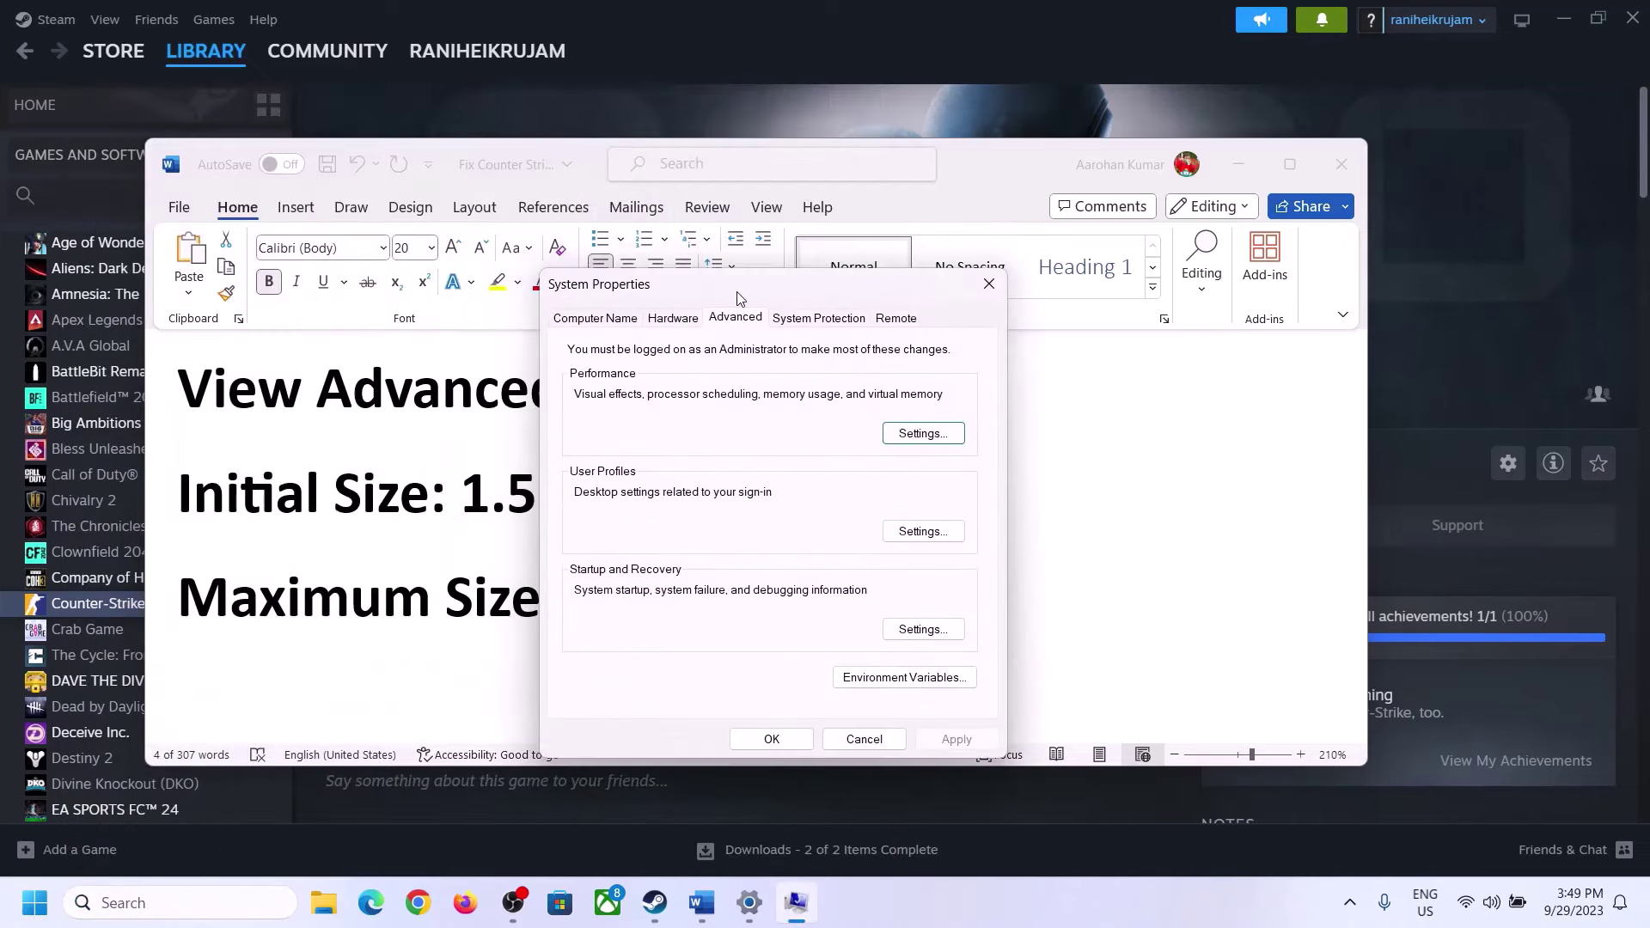
# - Open the Virtual Memory dialog from the advanced performance options in System Properties
pyautogui.click(924, 434)
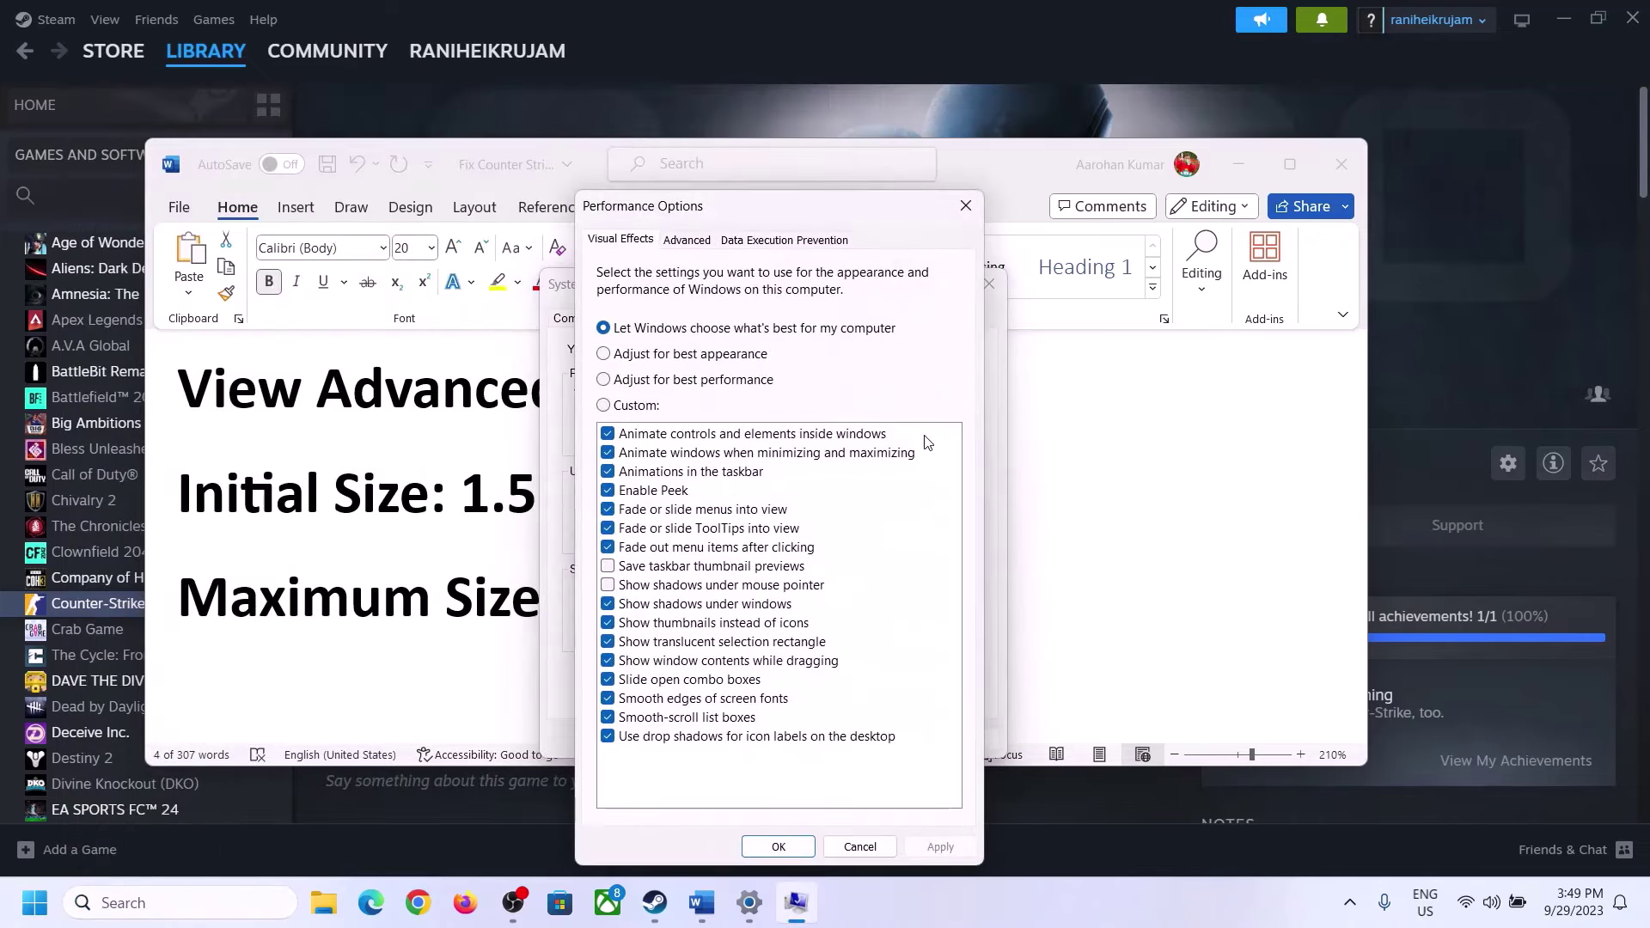
pyautogui.click(687, 242)
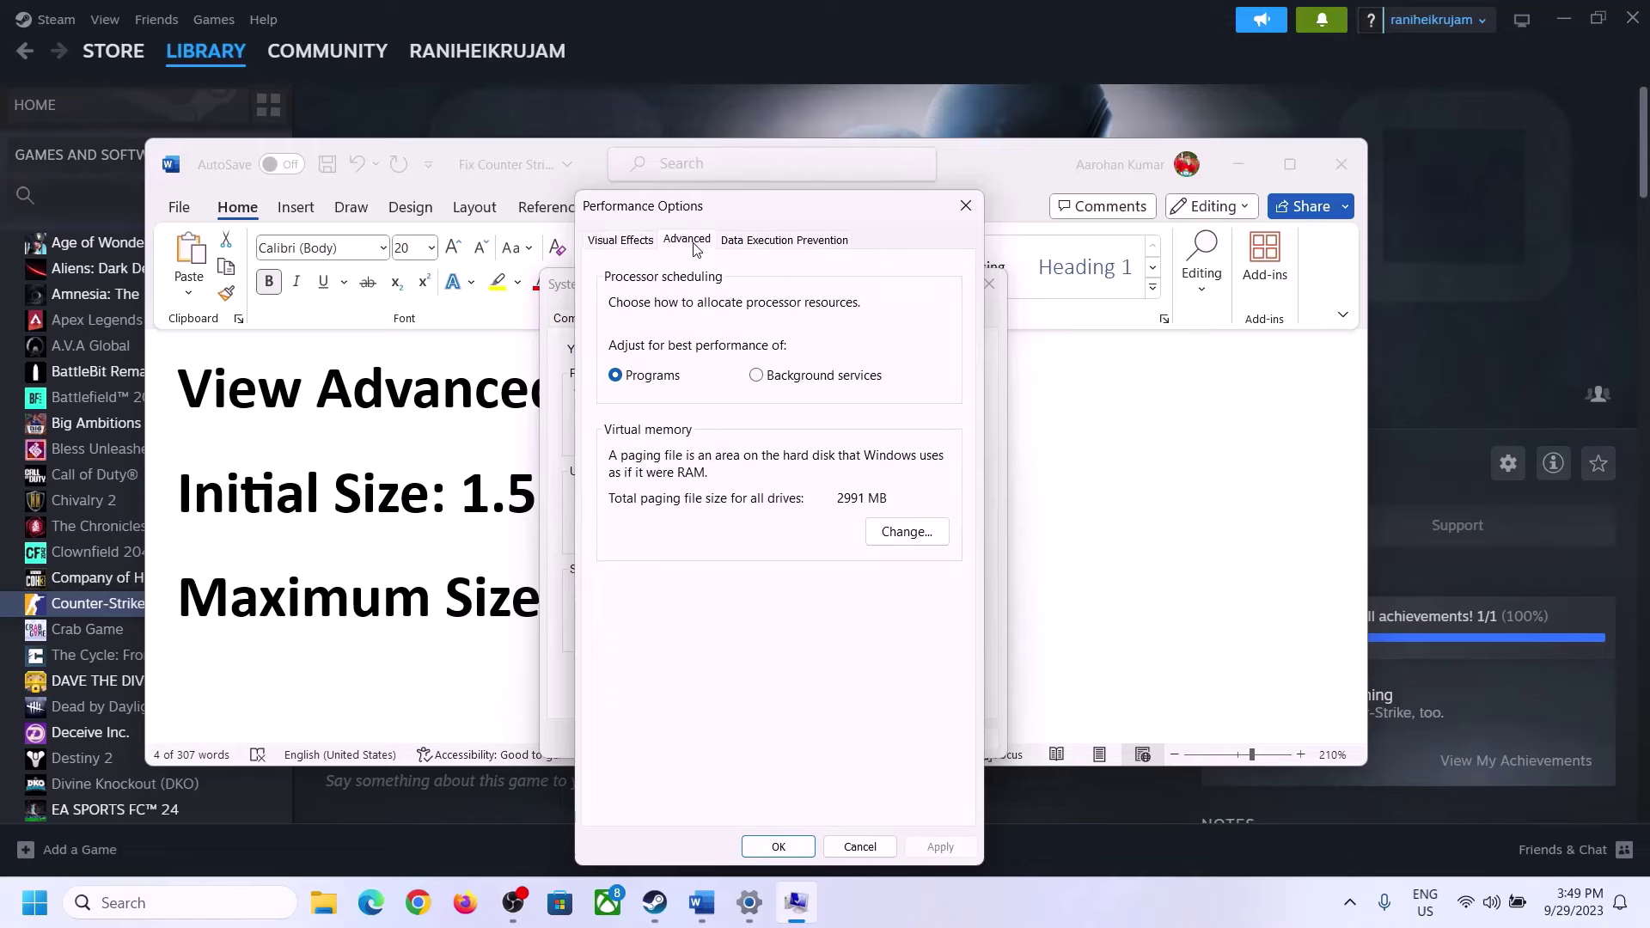
pyautogui.click(913, 532)
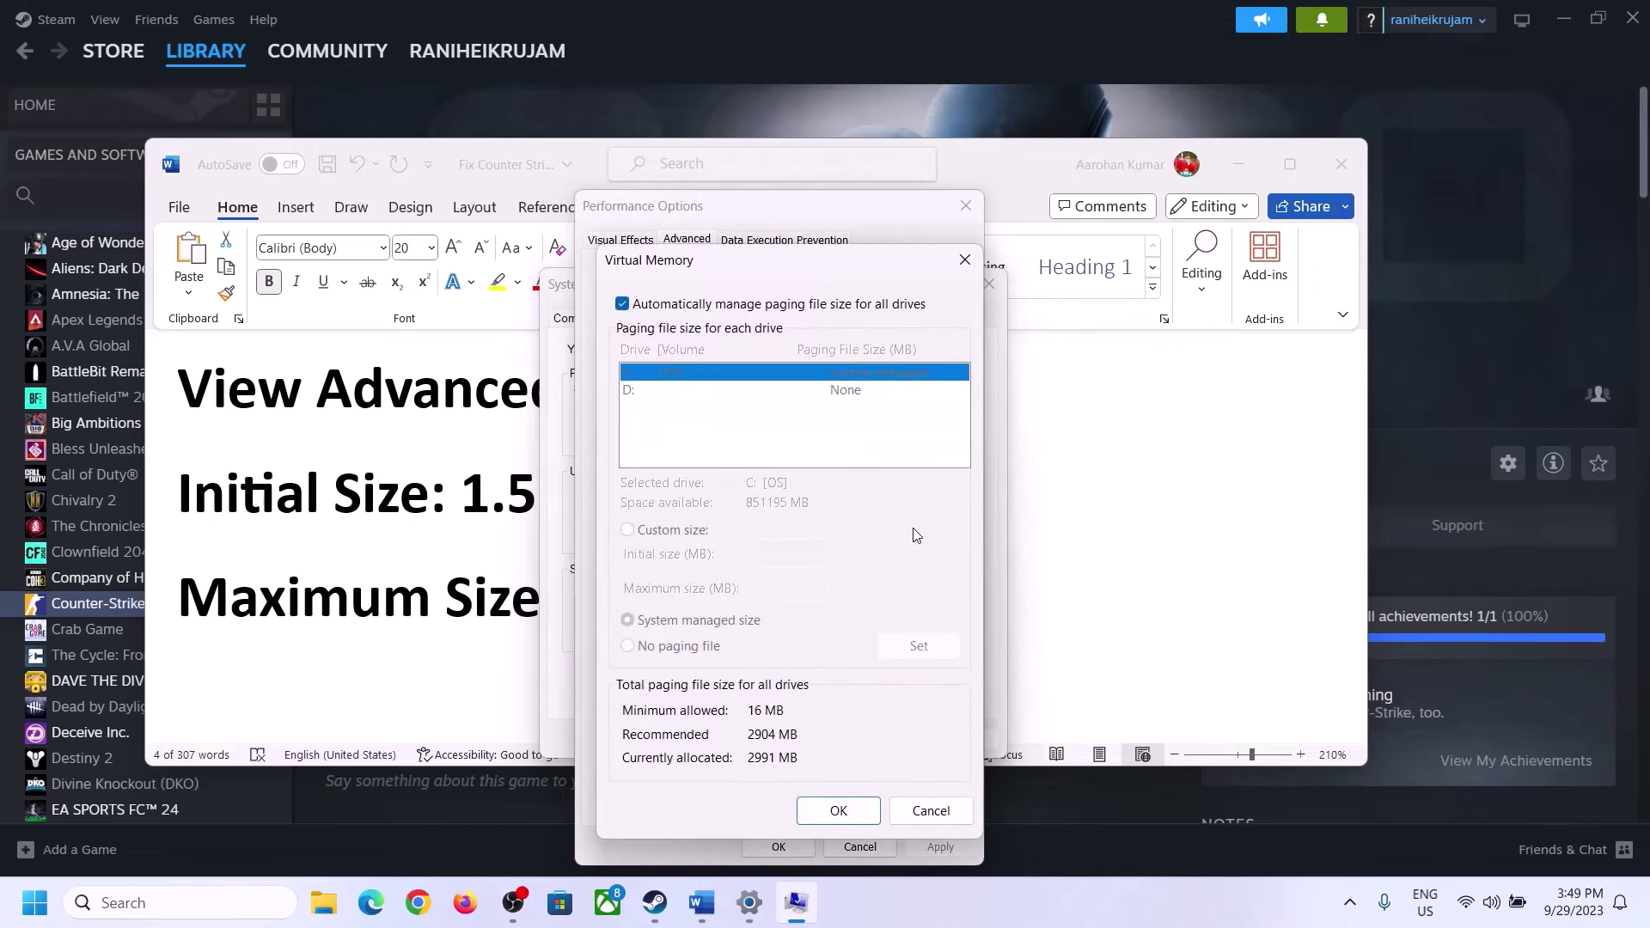
# - Turn off automatic paging file management for all drives and choose a custom size for drive C:
pyautogui.click(623, 305)
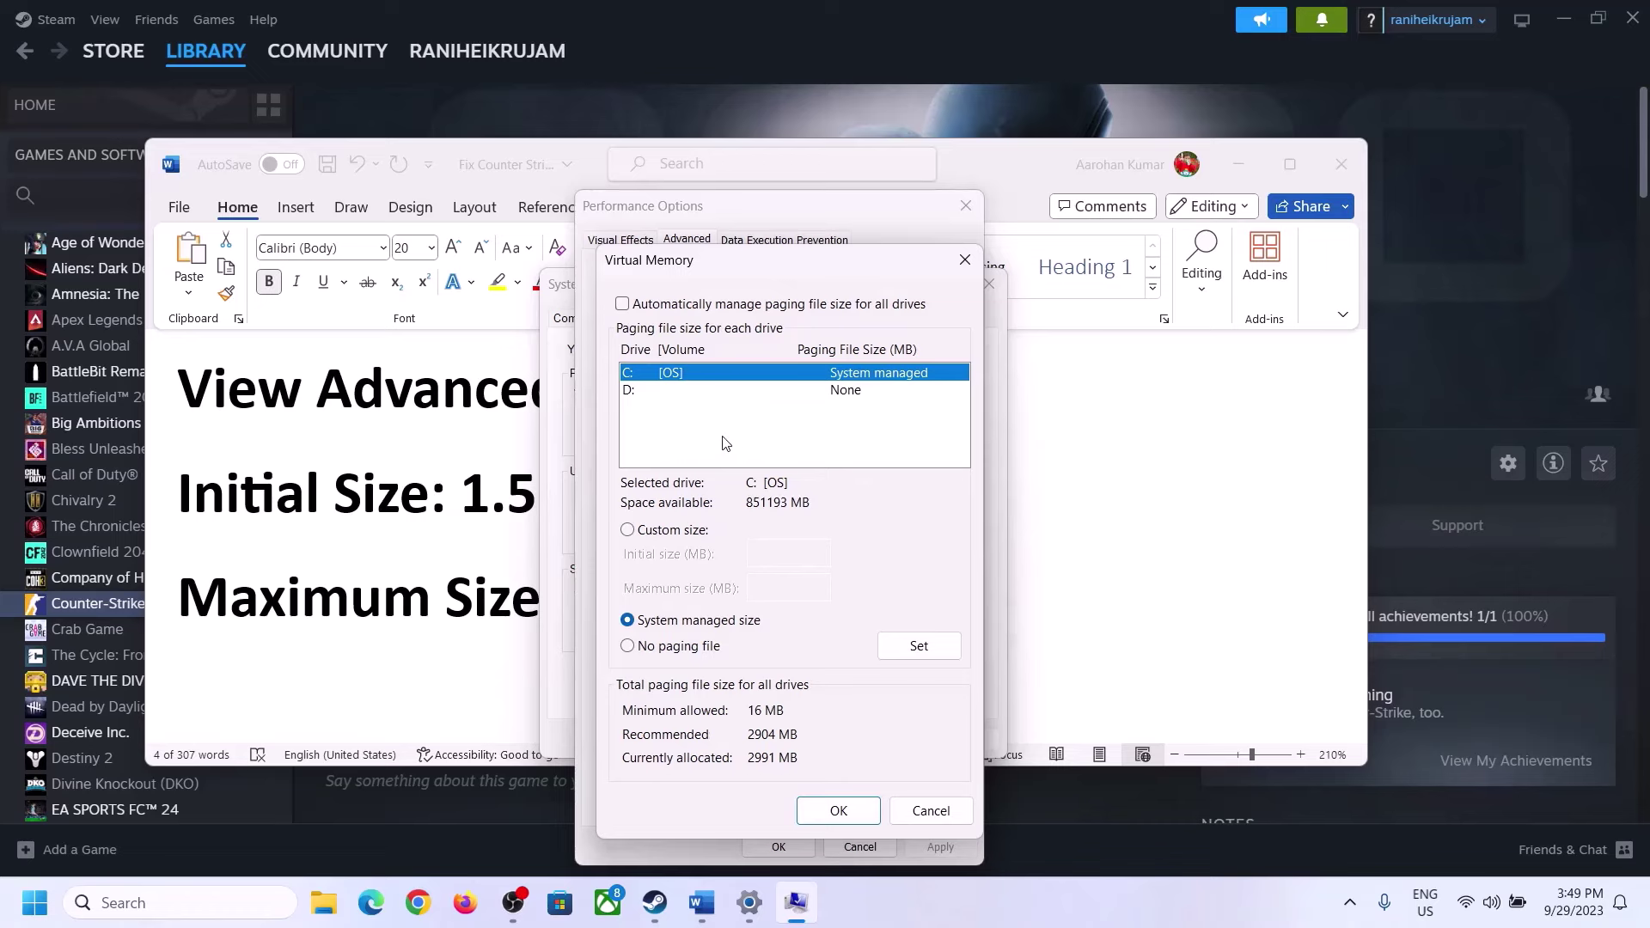
pyautogui.click(629, 531)
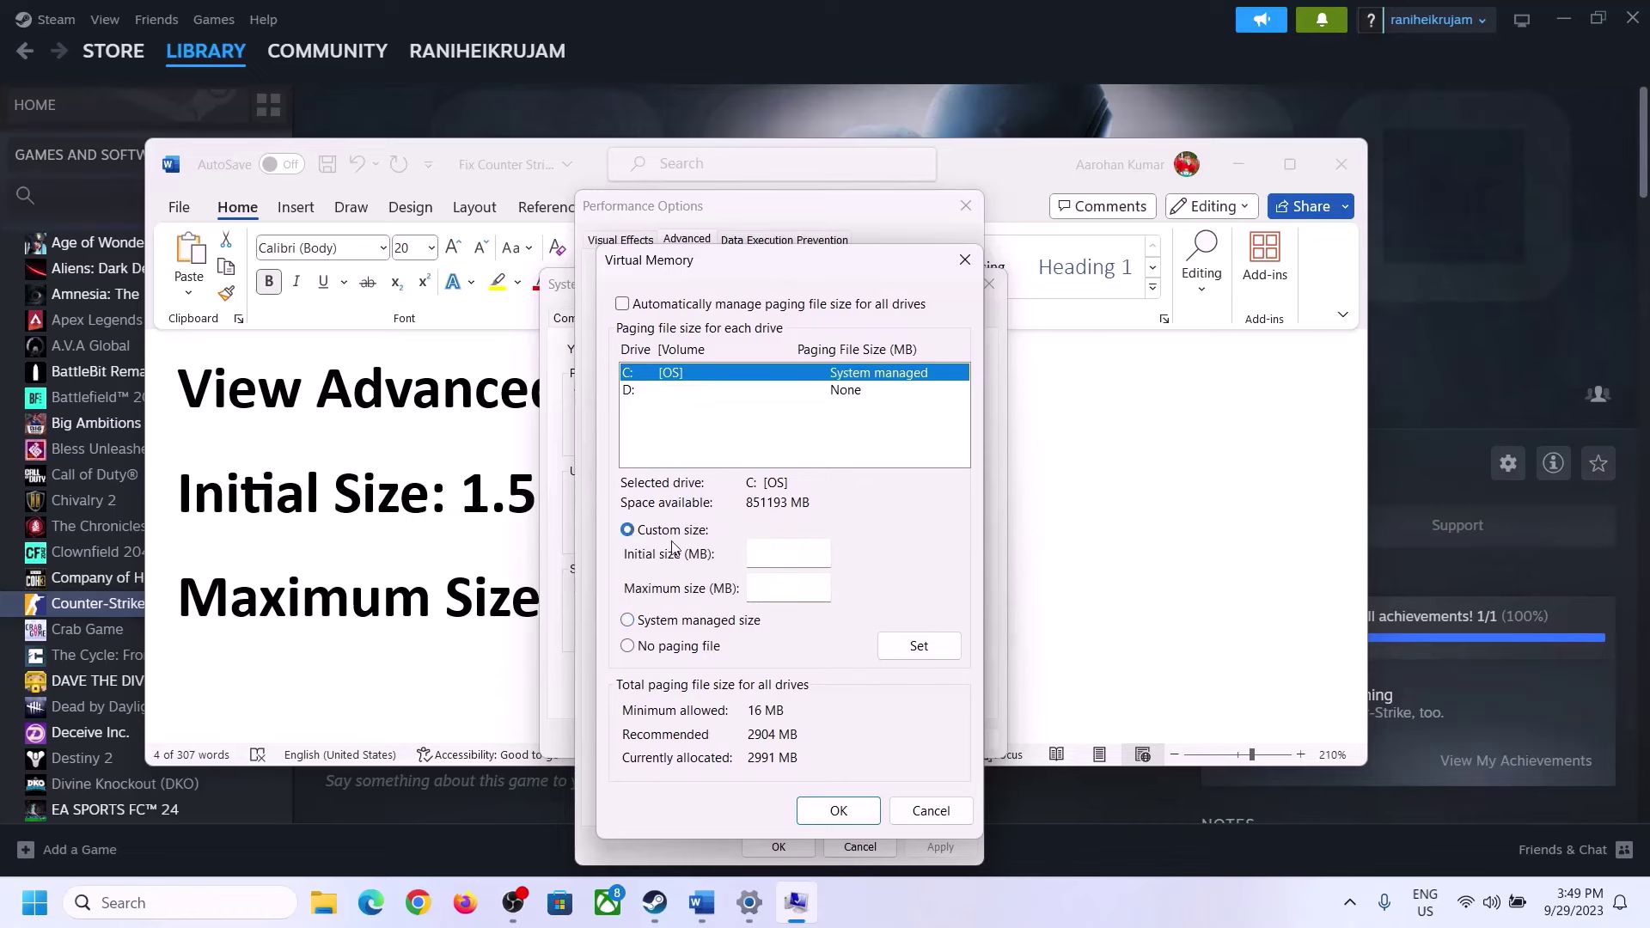
pyautogui.click(790, 554)
# - Check the Initial Size formula in the document and look up the installed RAM on the Settings About page
pyautogui.click(453, 516)
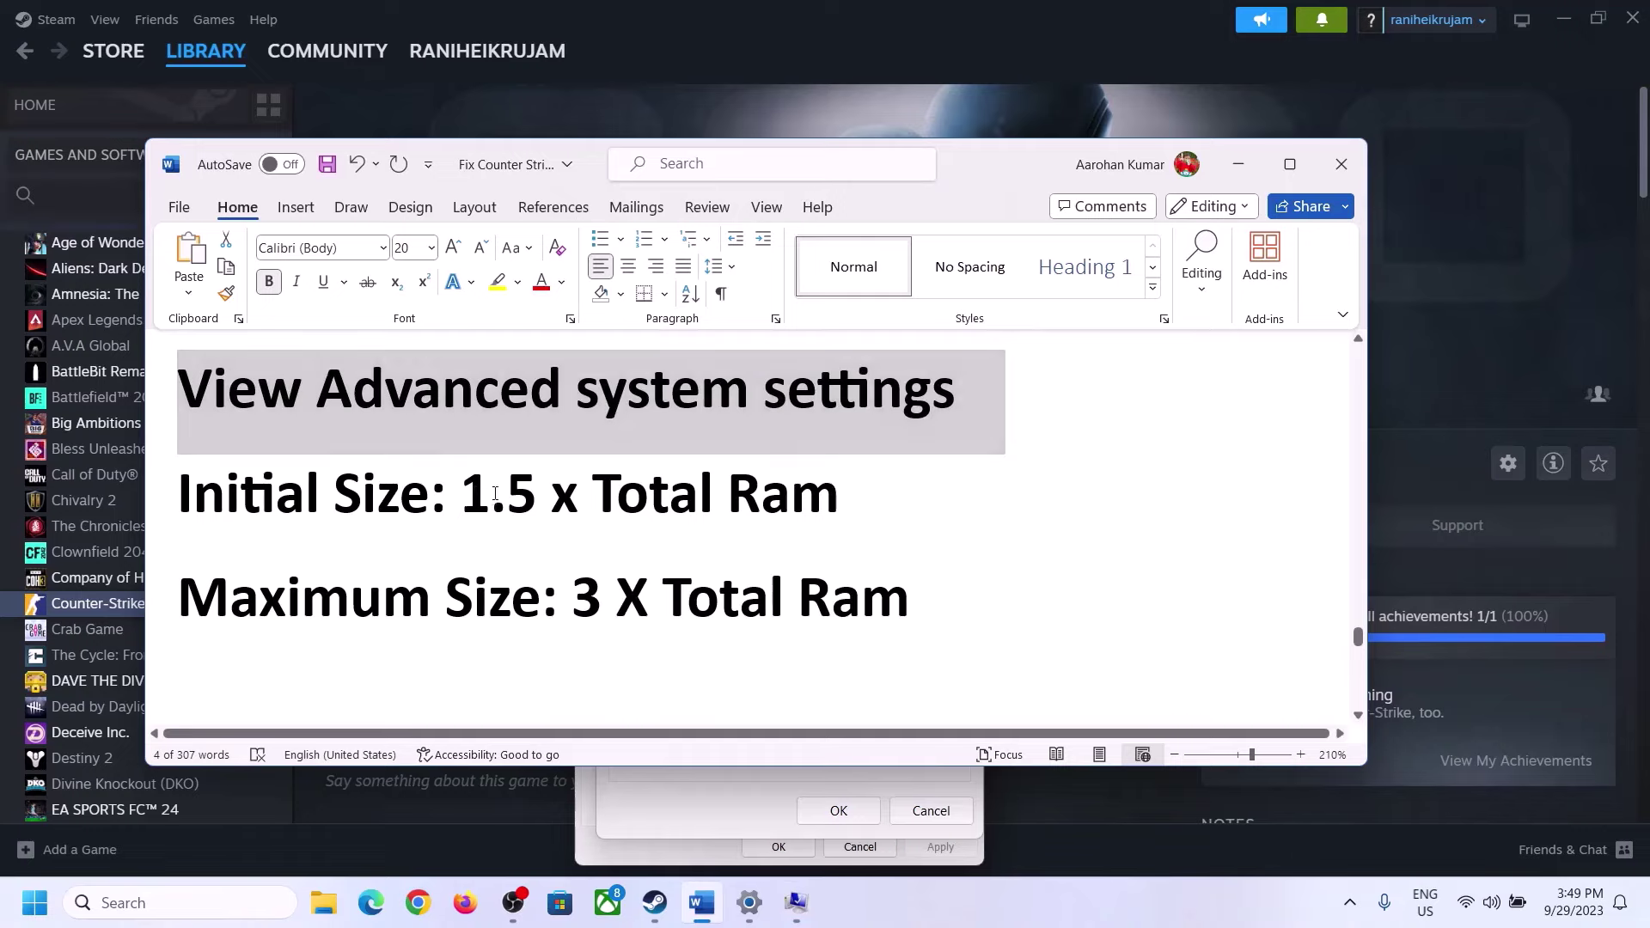
pyautogui.moveTo(461, 511); pyautogui.dragTo(766, 513)
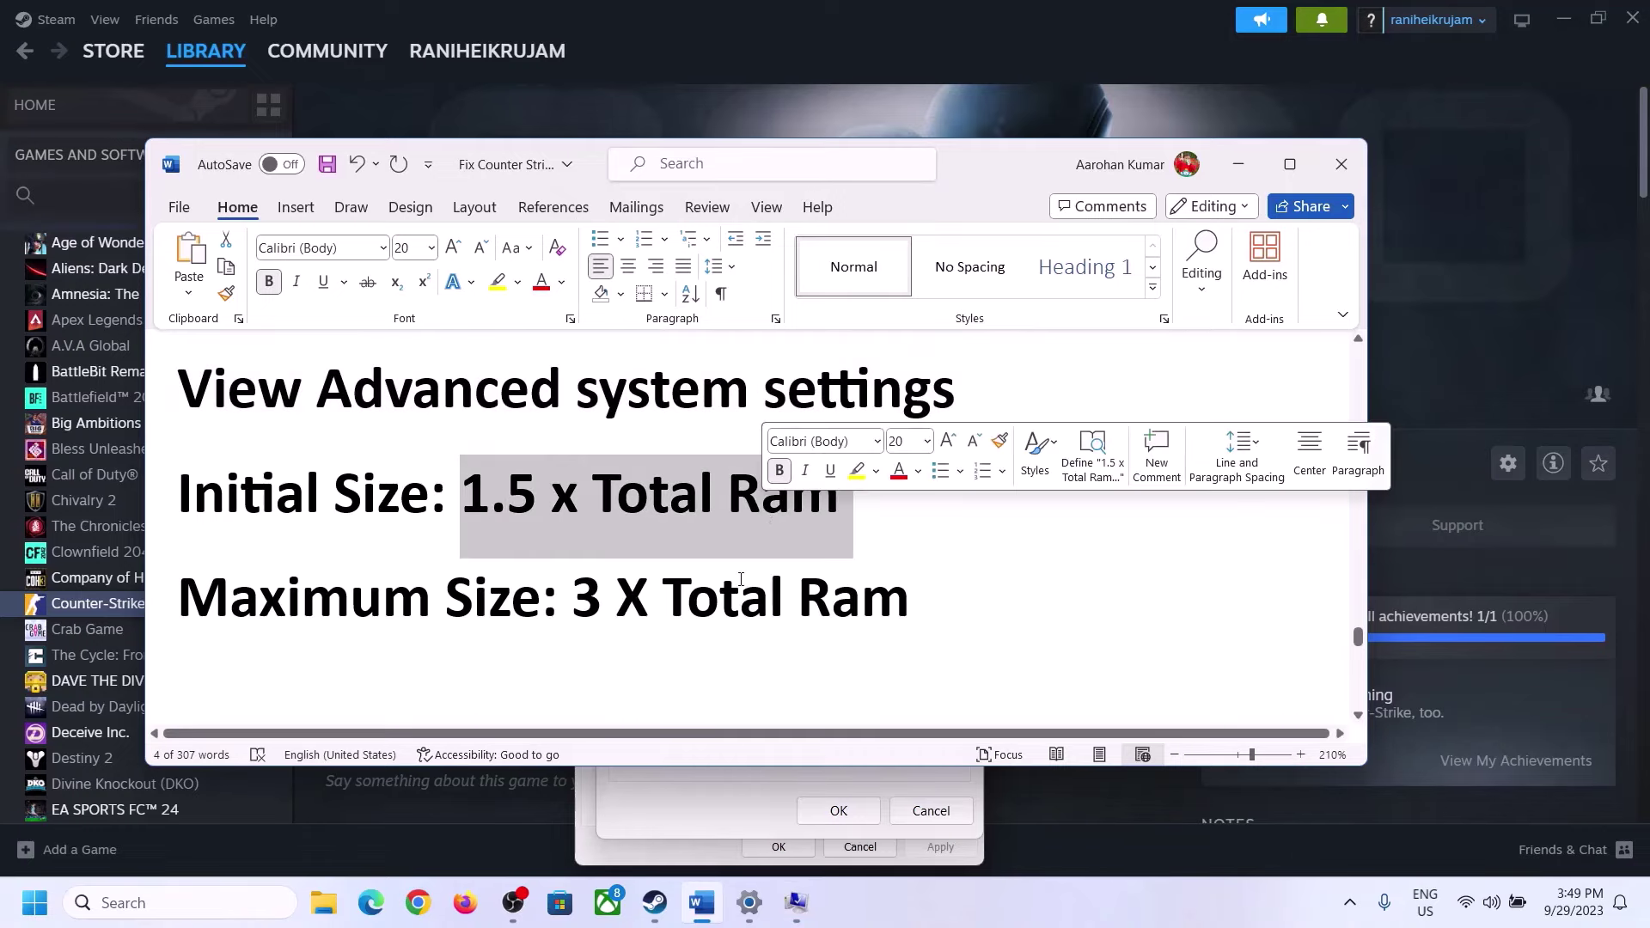
pyautogui.click(750, 904)
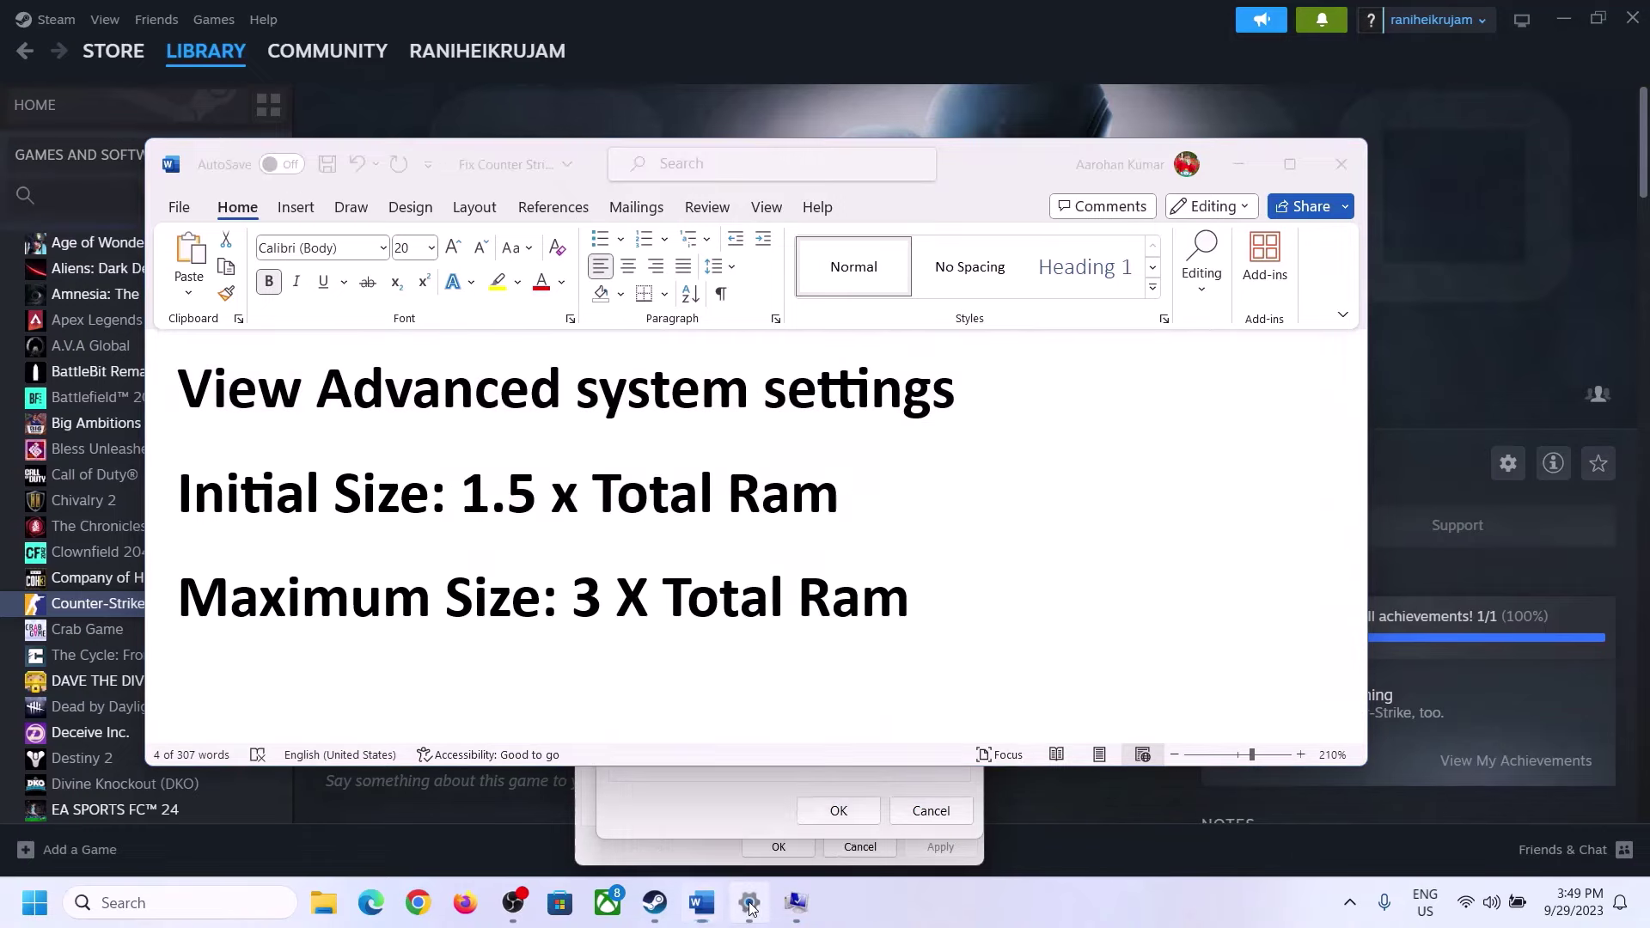
pyautogui.click(81, 277)
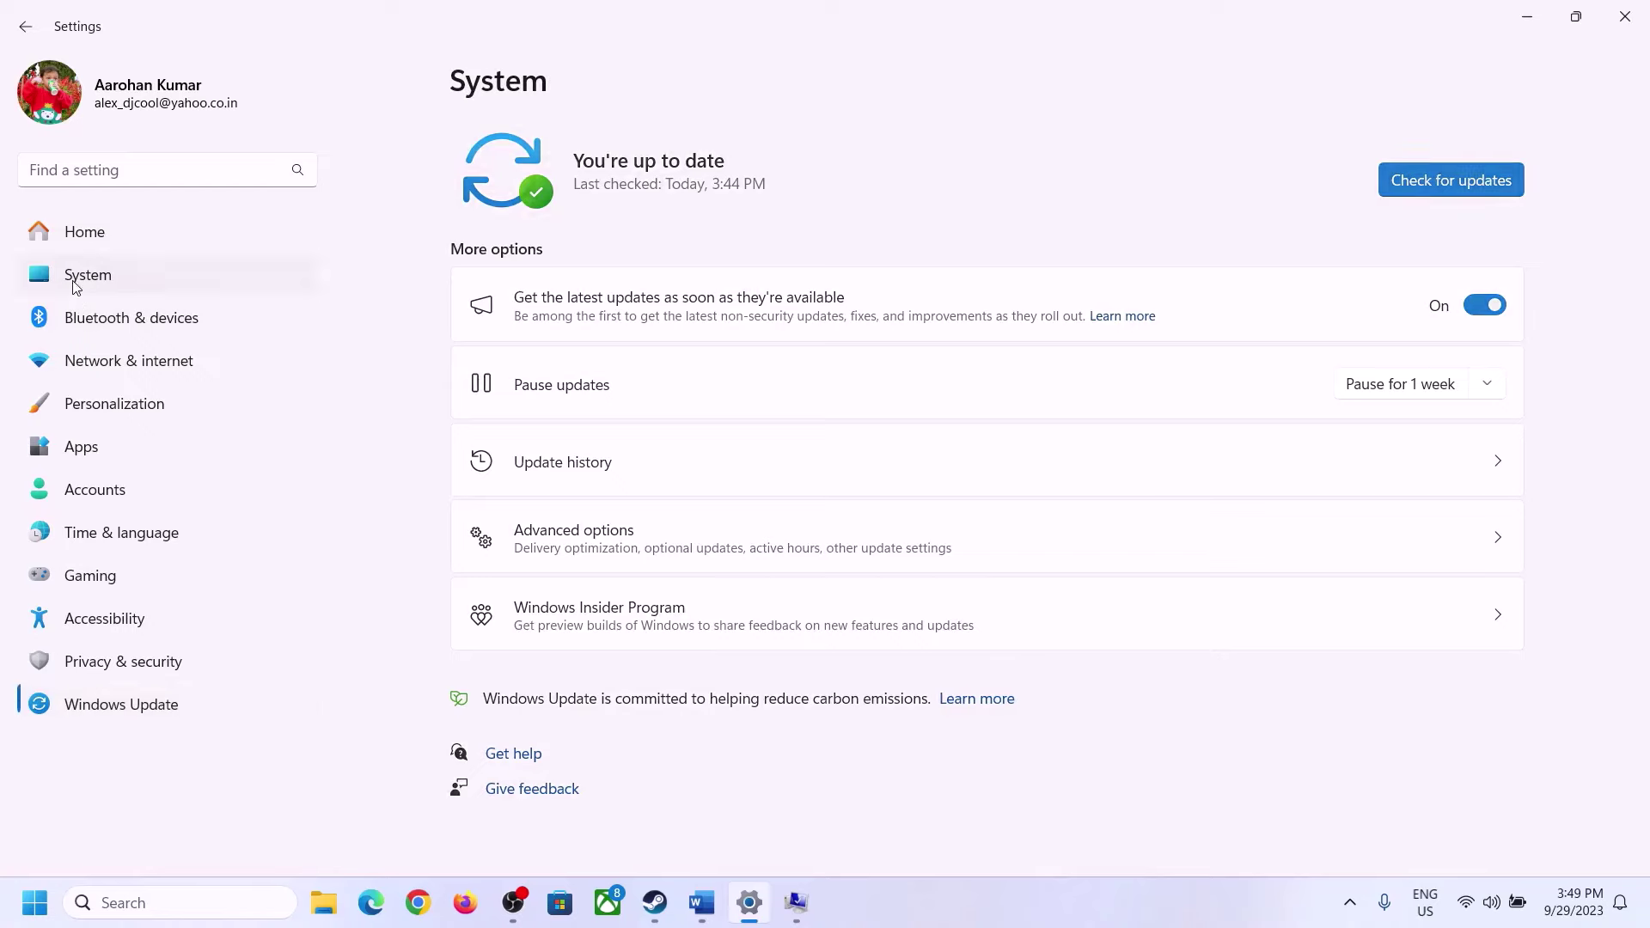
pyautogui.scroll(-8, 596, 703)
pyautogui.click(543, 812)
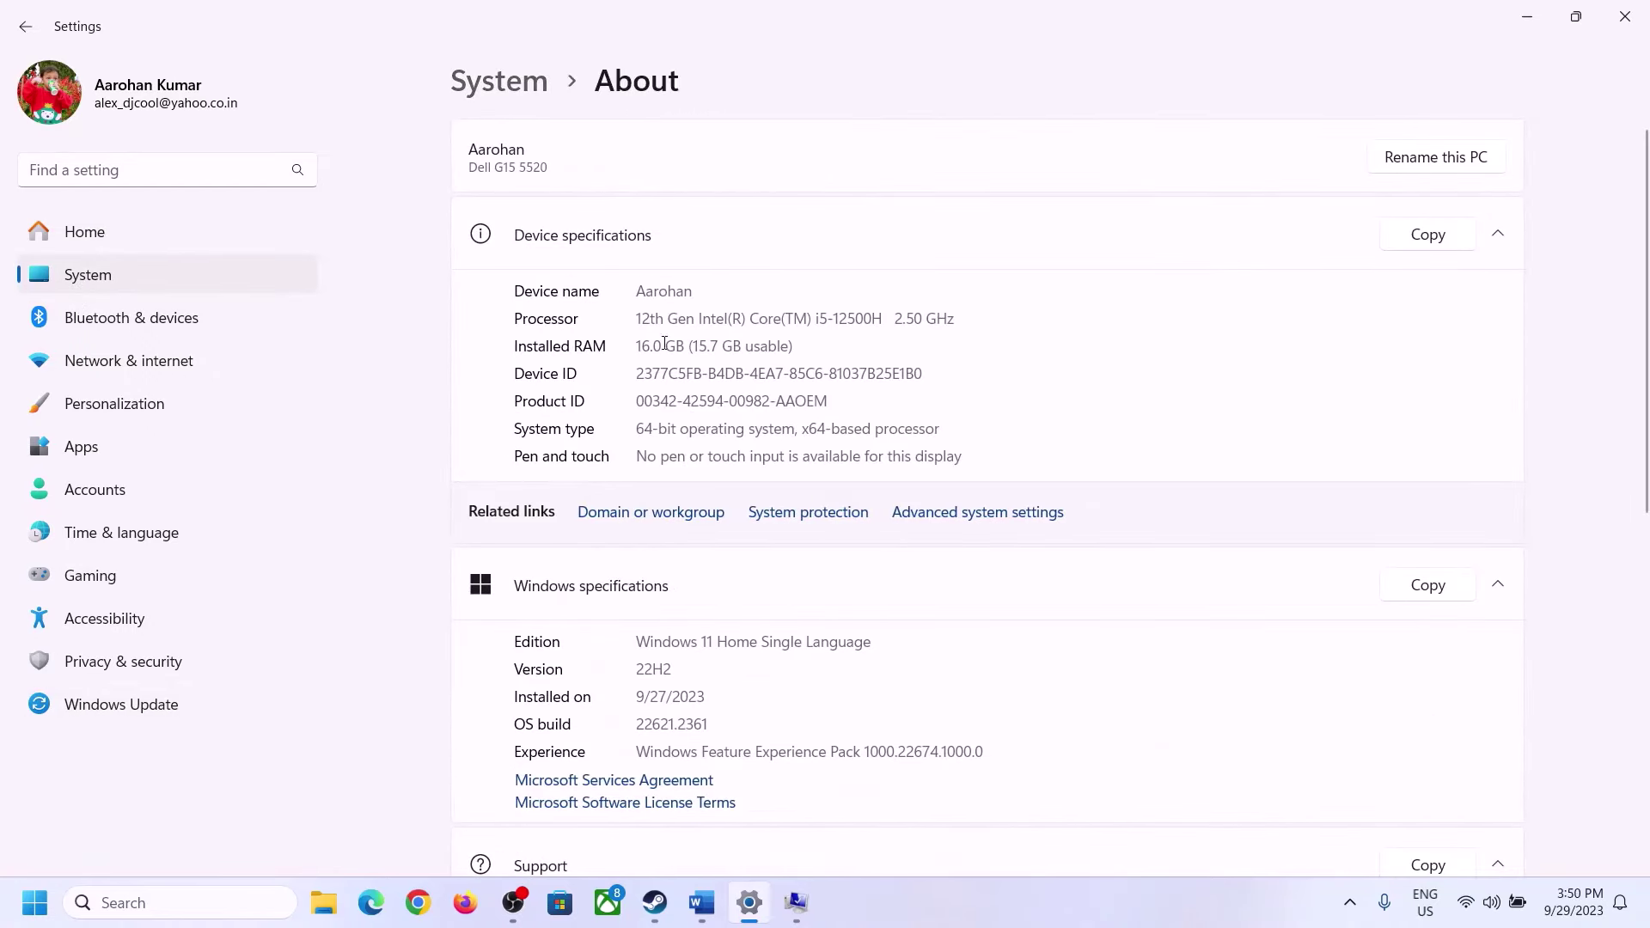
pyautogui.moveTo(649, 345); pyautogui.dragTo(628, 349)
pyautogui.click(664, 348)
pyautogui.moveTo(650, 345); pyautogui.dragTo(628, 338)
# - Launch Calculator by running "calc", place it beside the Virtual Memory dialog and recheck the Initial Size formula in the document
pyautogui.click(795, 904)
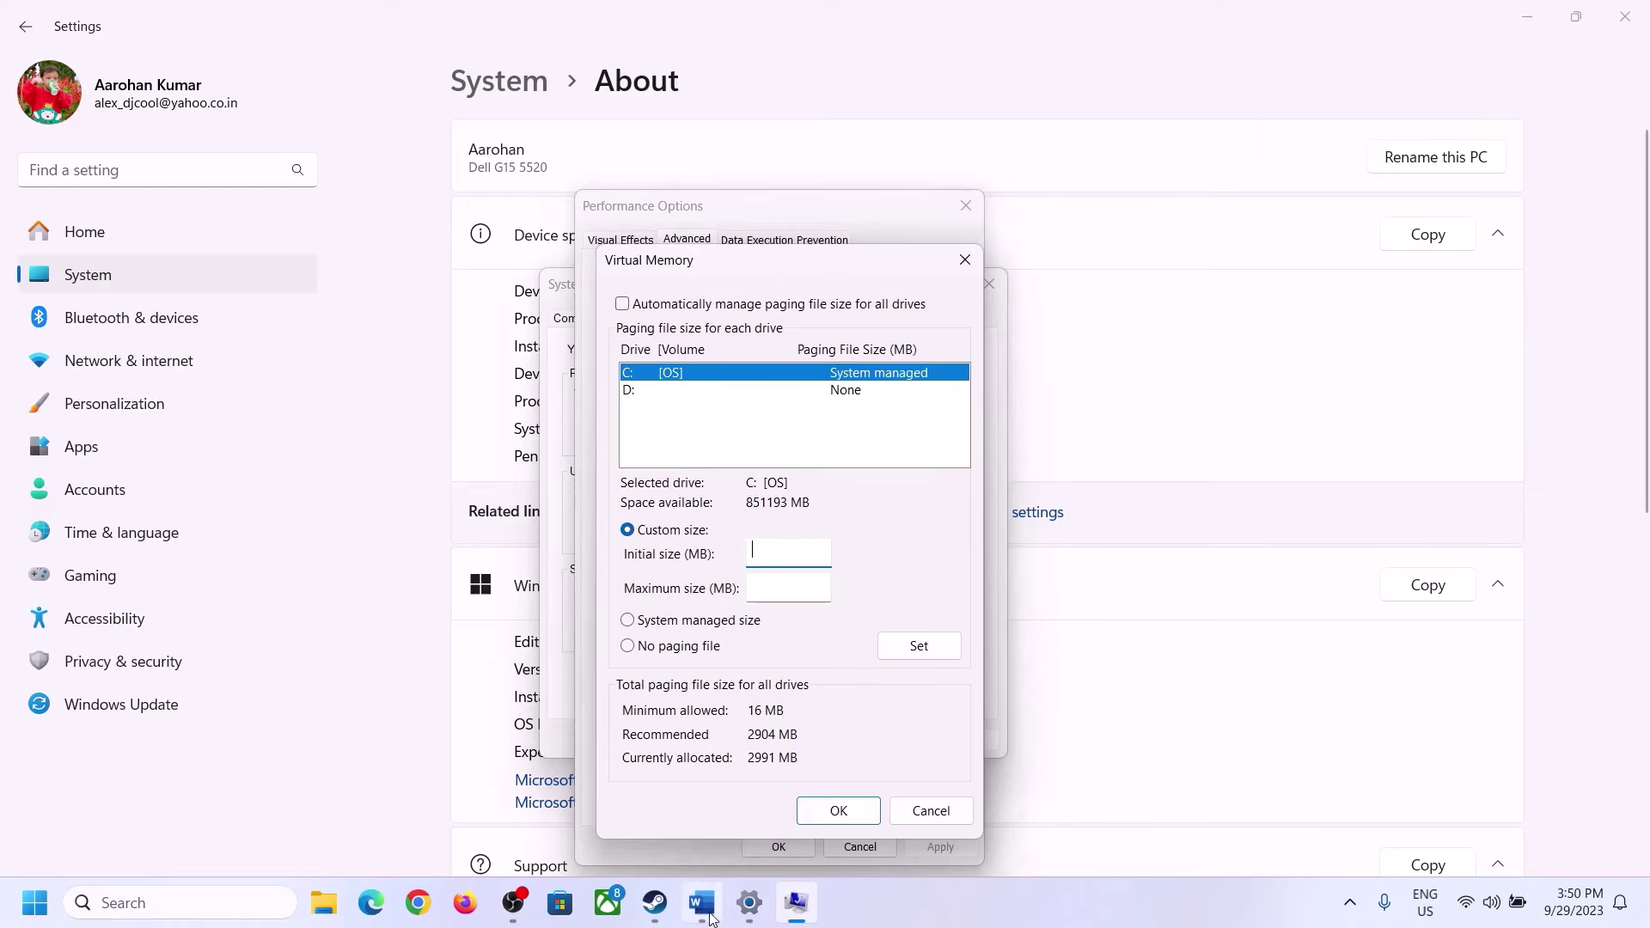
pyautogui.moveTo(749, 902)
pyautogui.press('super+r')
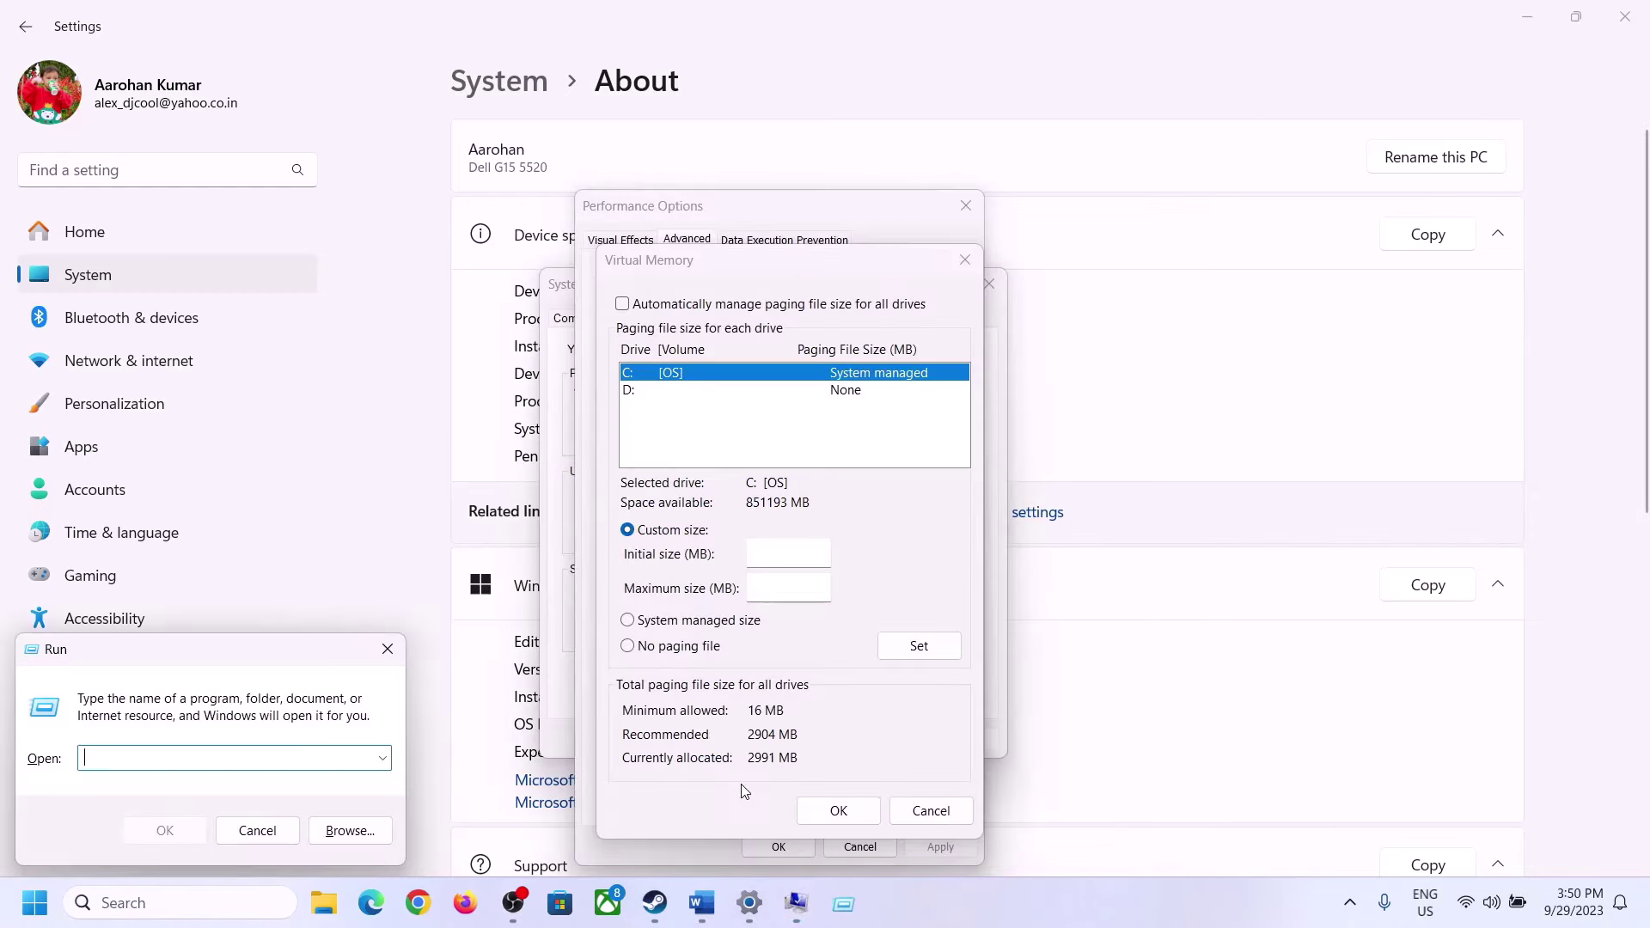
pyautogui.write('calc')
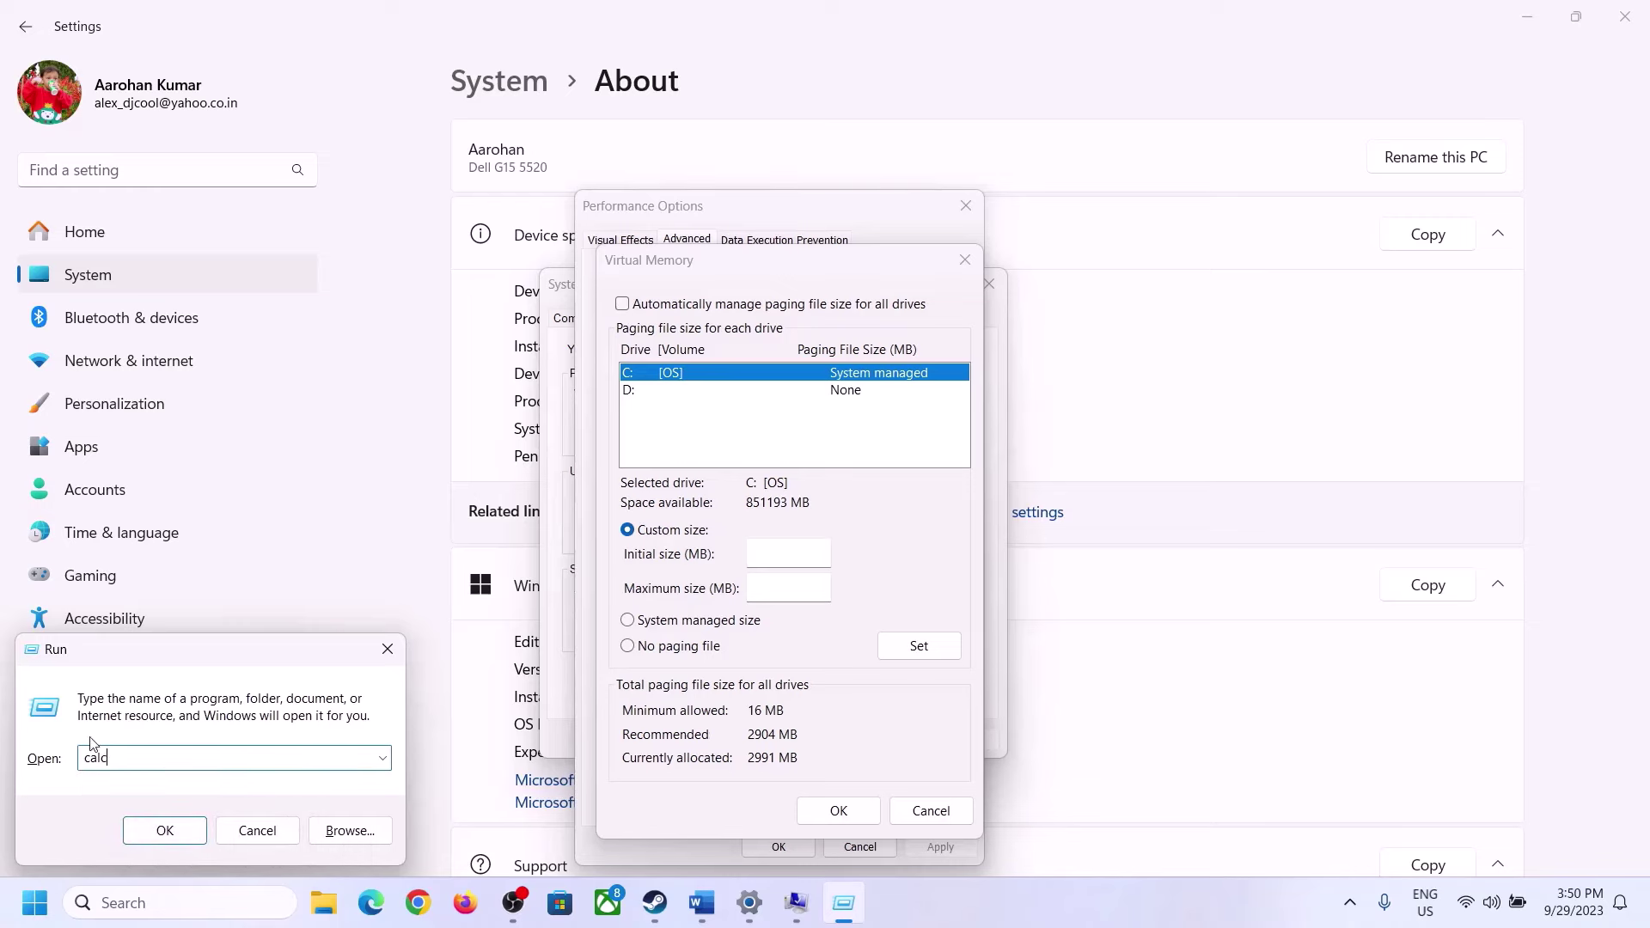
pyautogui.click(164, 830)
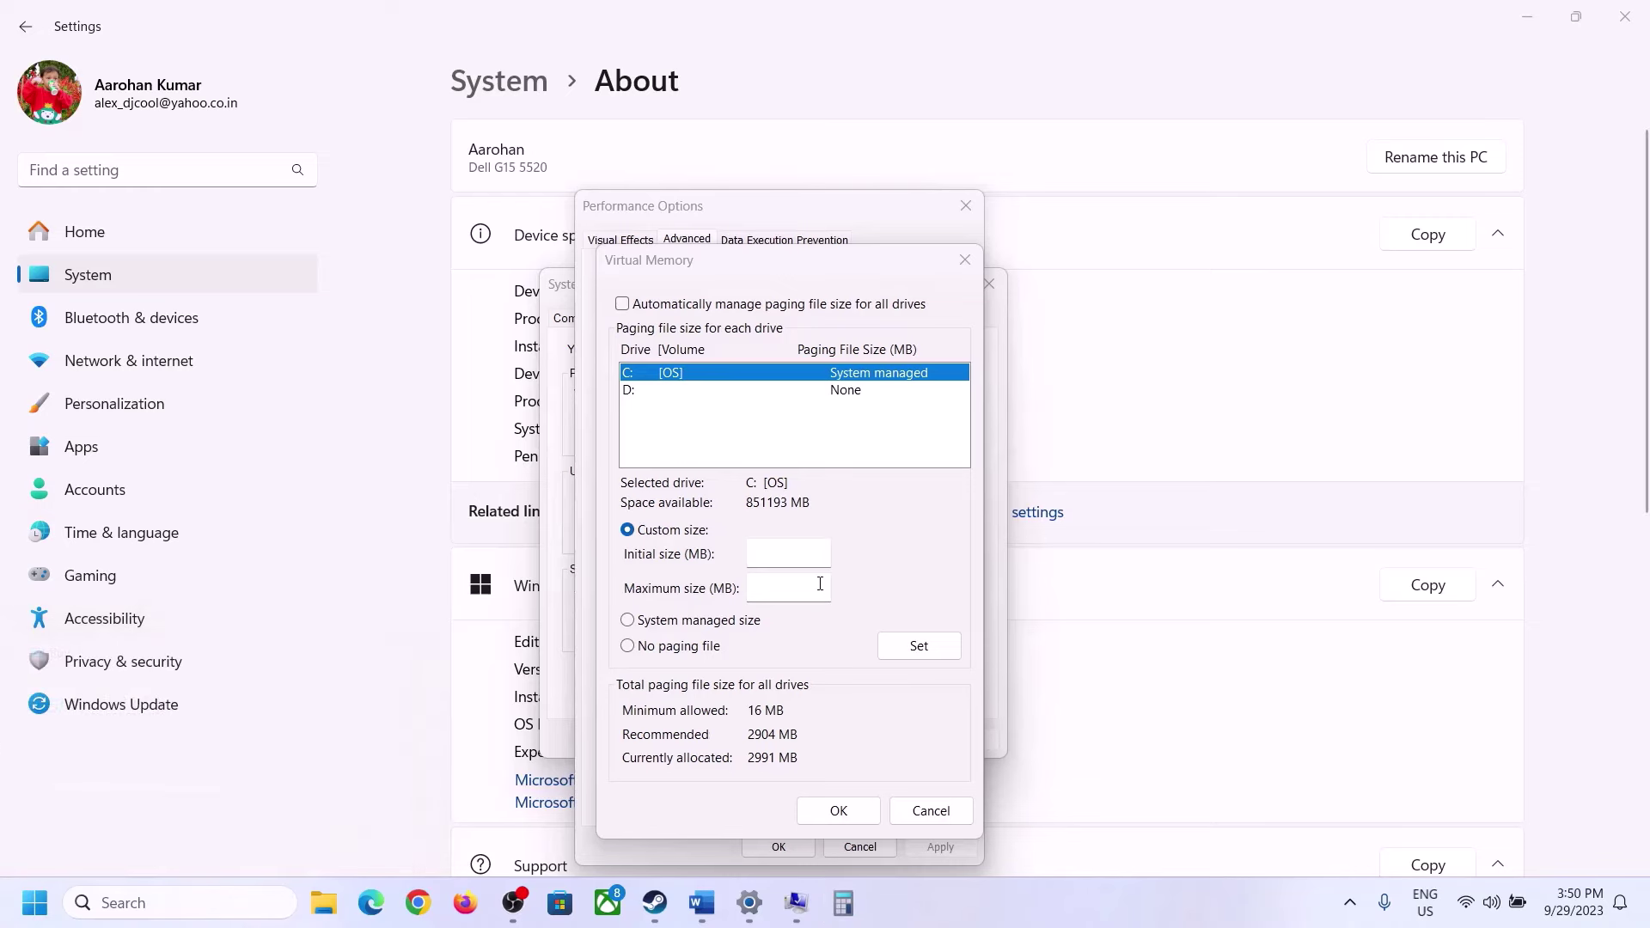
pyautogui.moveTo(216, 41); pyautogui.dragTo(1214, 292)
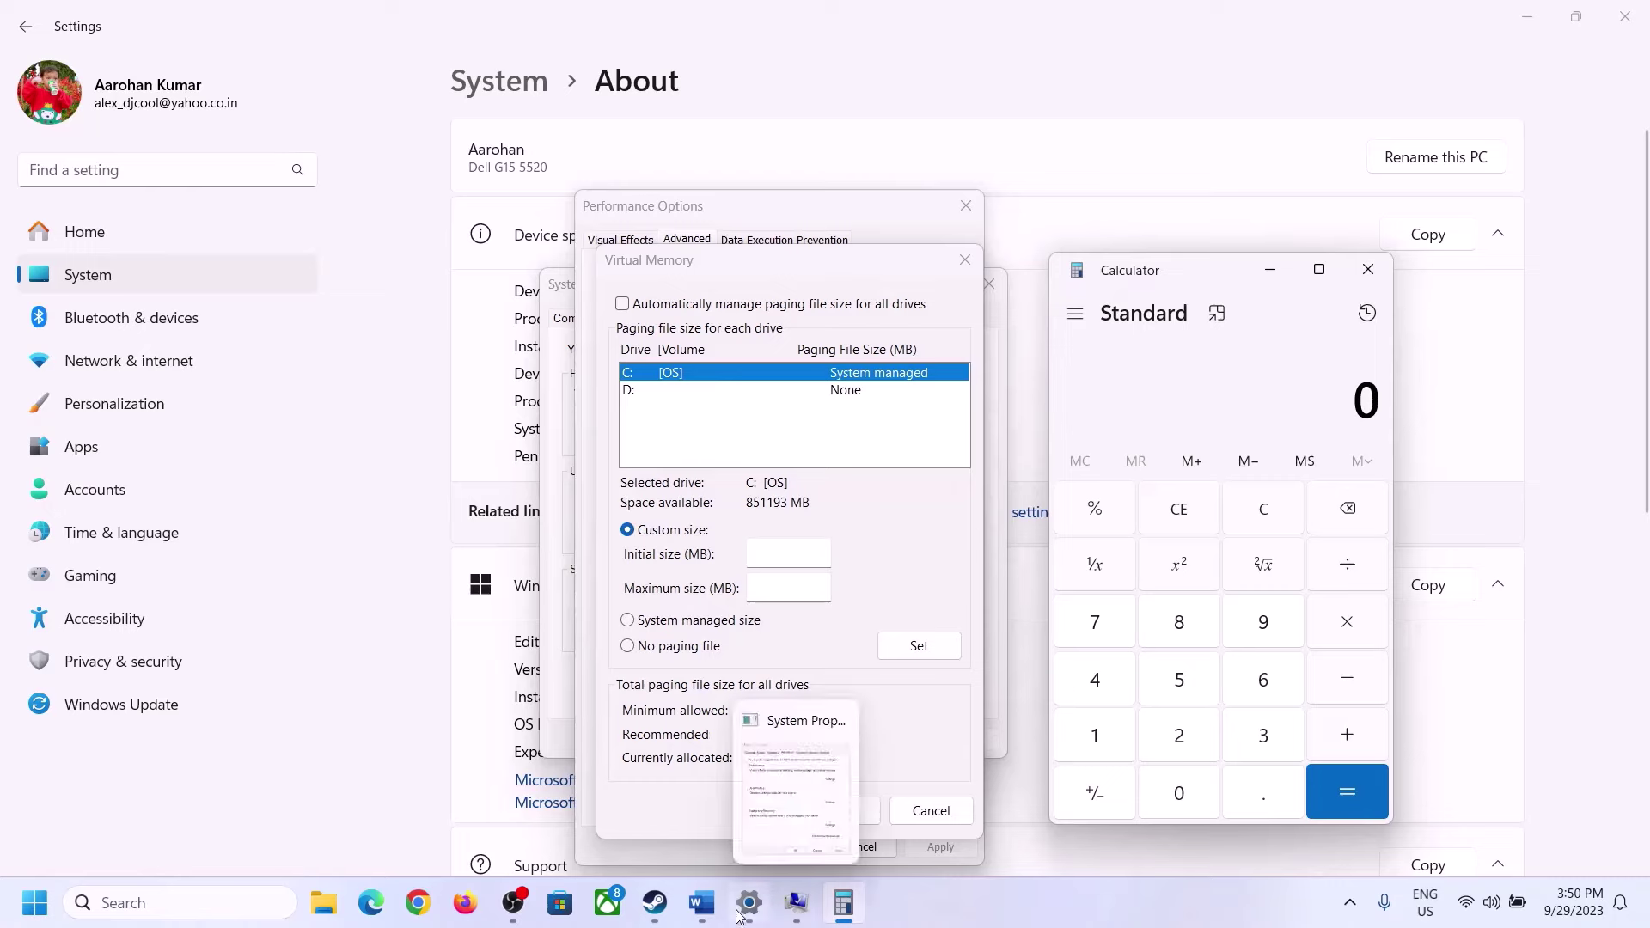
pyautogui.click(701, 913)
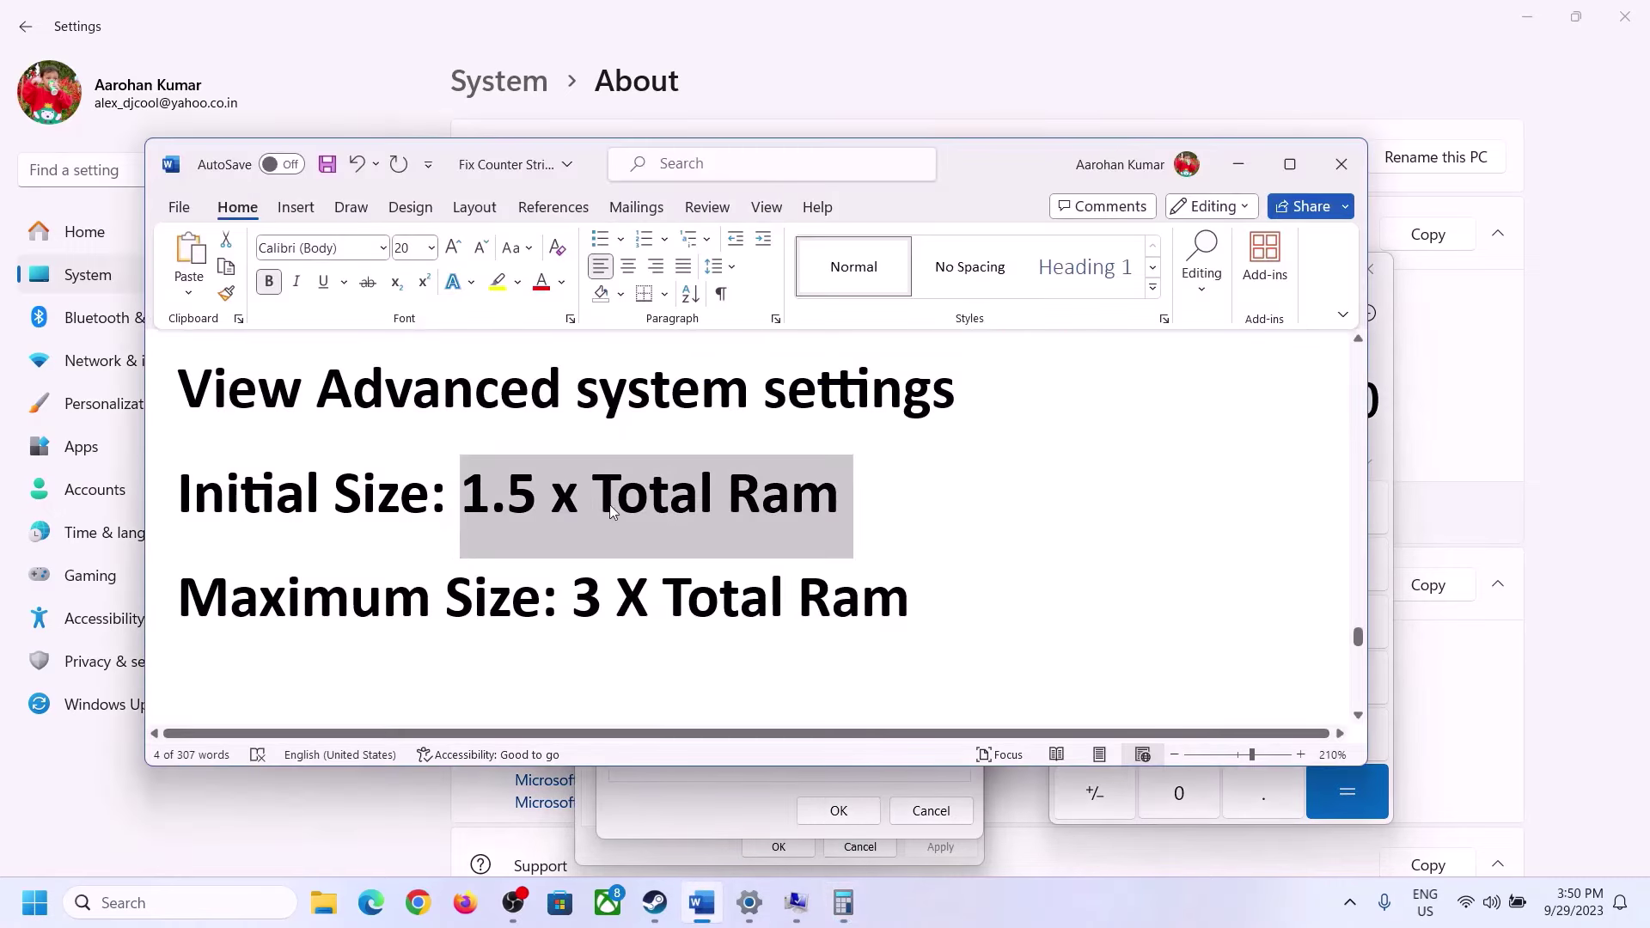
pyautogui.click(845, 905)
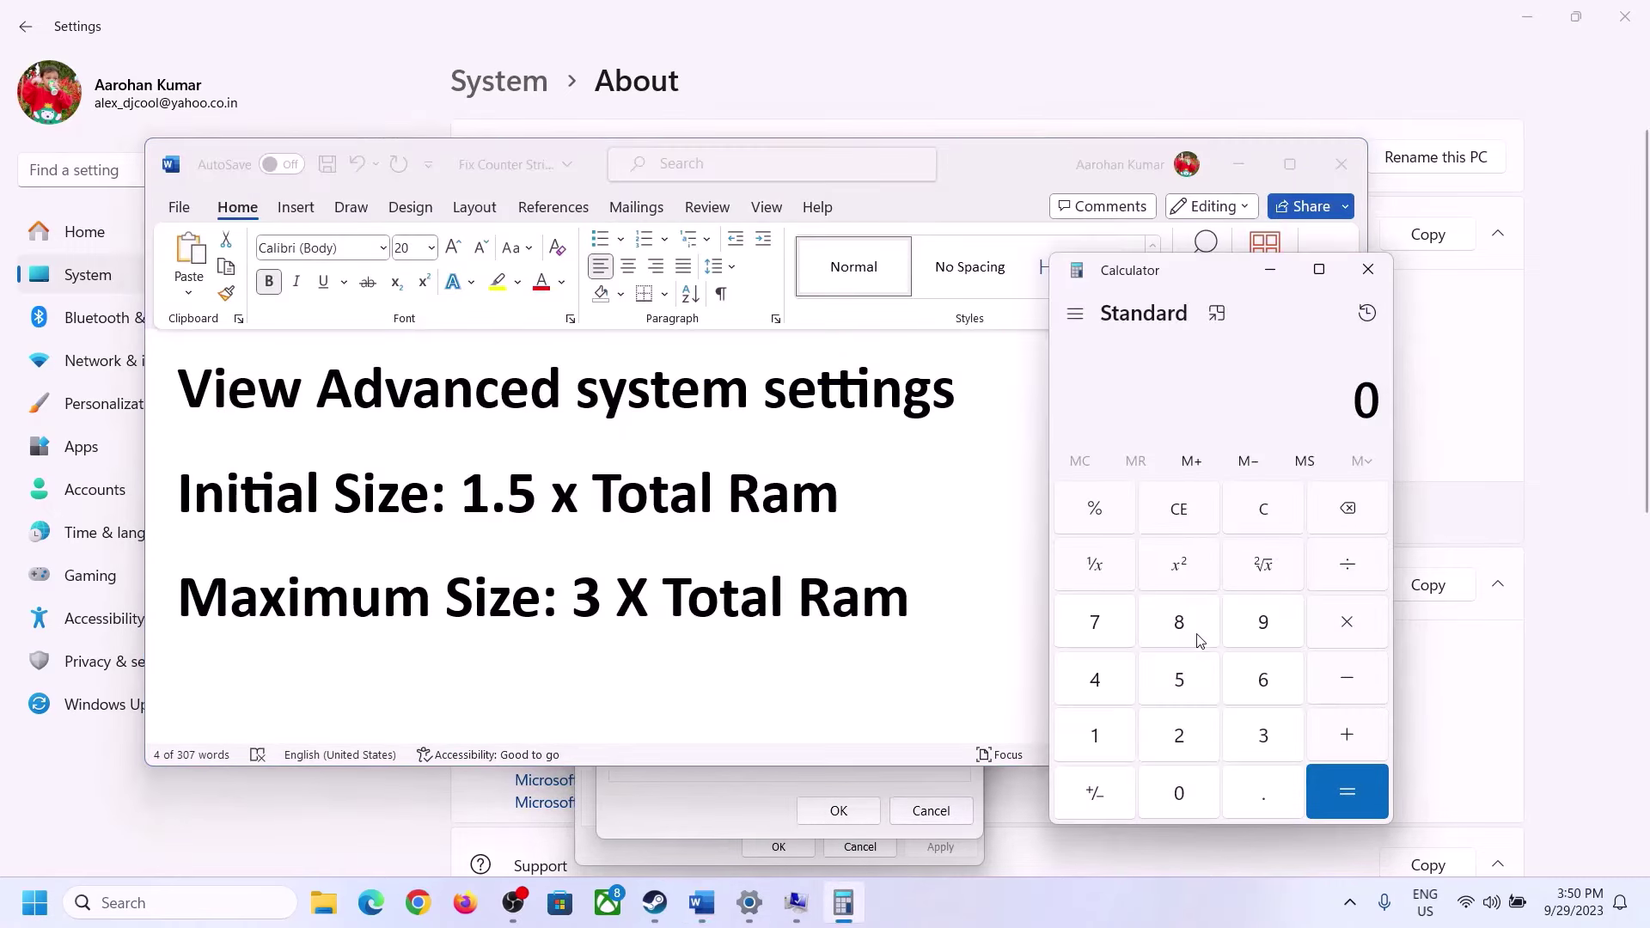
pyautogui.click(1097, 739)
pyautogui.click(1256, 691)
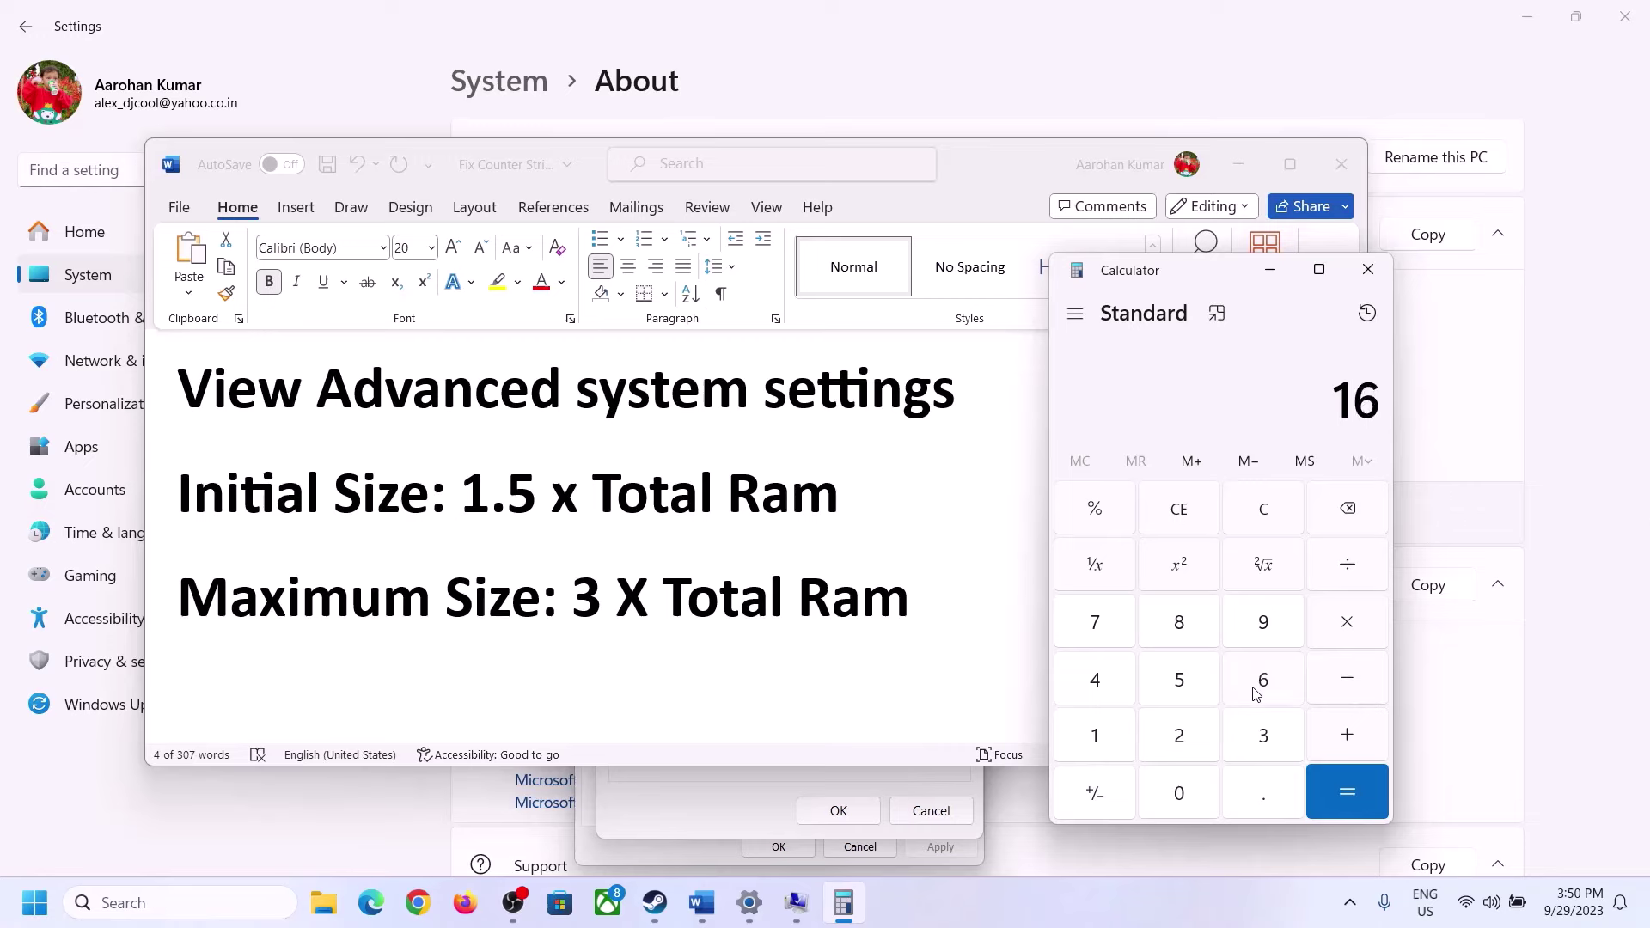
pyautogui.click(1270, 526)
# - Convert the 16 GB of installed RAM to megabytes by calculating 16 × 1024 in Calculator
pyautogui.click(1107, 738)
pyautogui.click(1238, 692)
pyautogui.click(1347, 634)
pyautogui.click(1095, 746)
pyautogui.click(1181, 800)
pyautogui.click(1179, 732)
pyautogui.click(1096, 690)
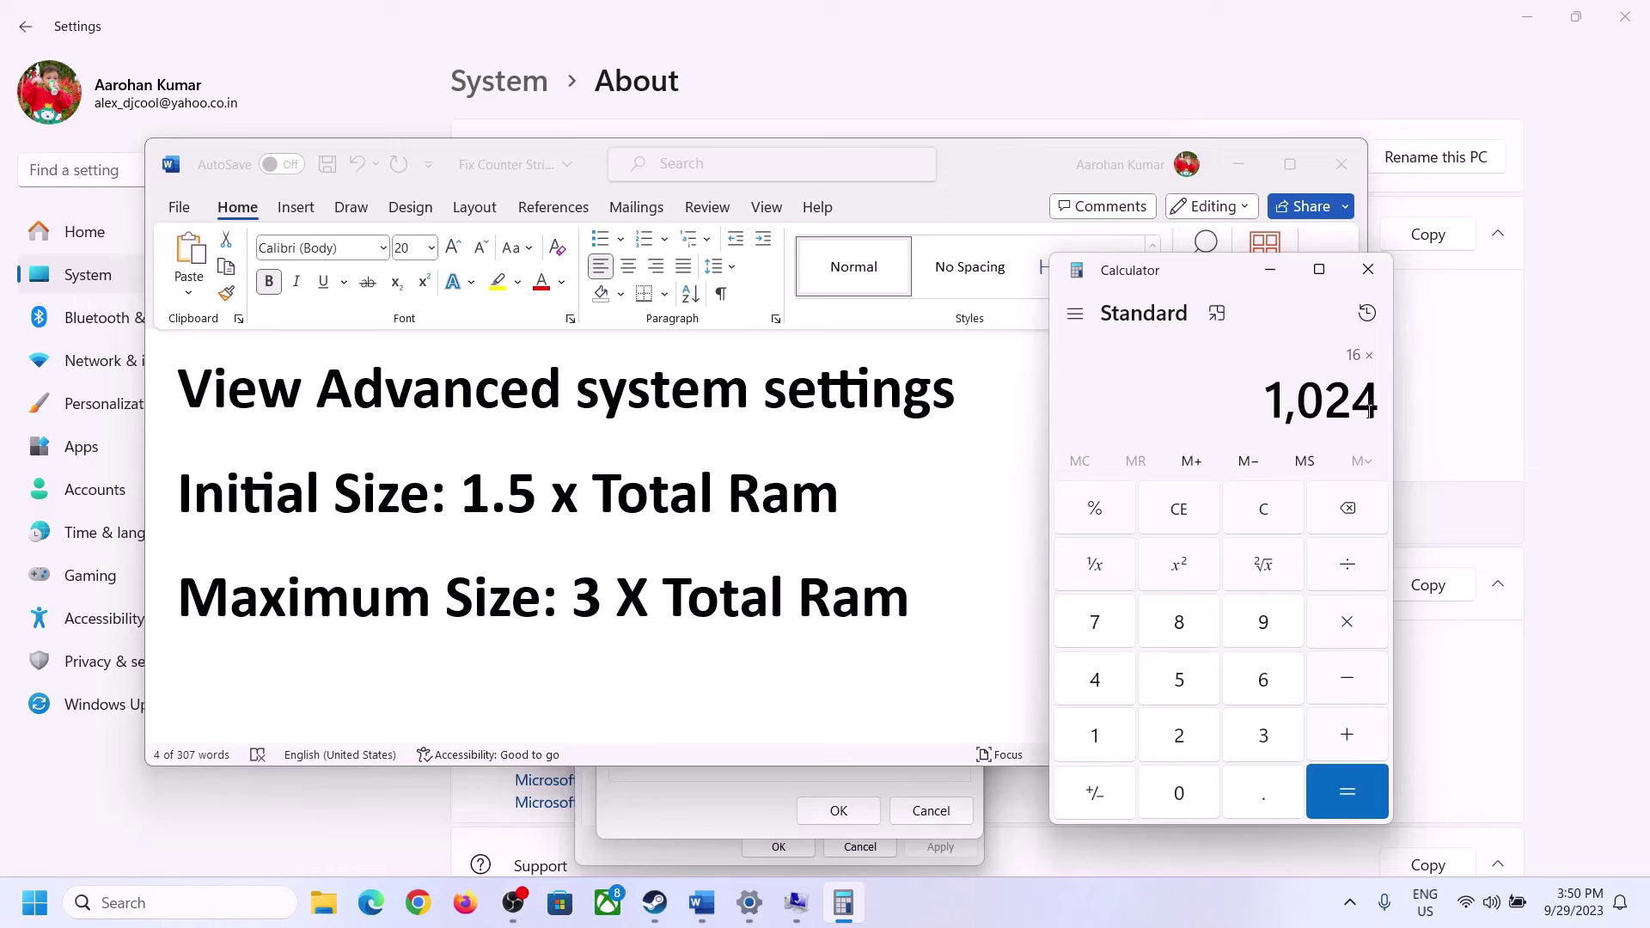
pyautogui.click(1346, 798)
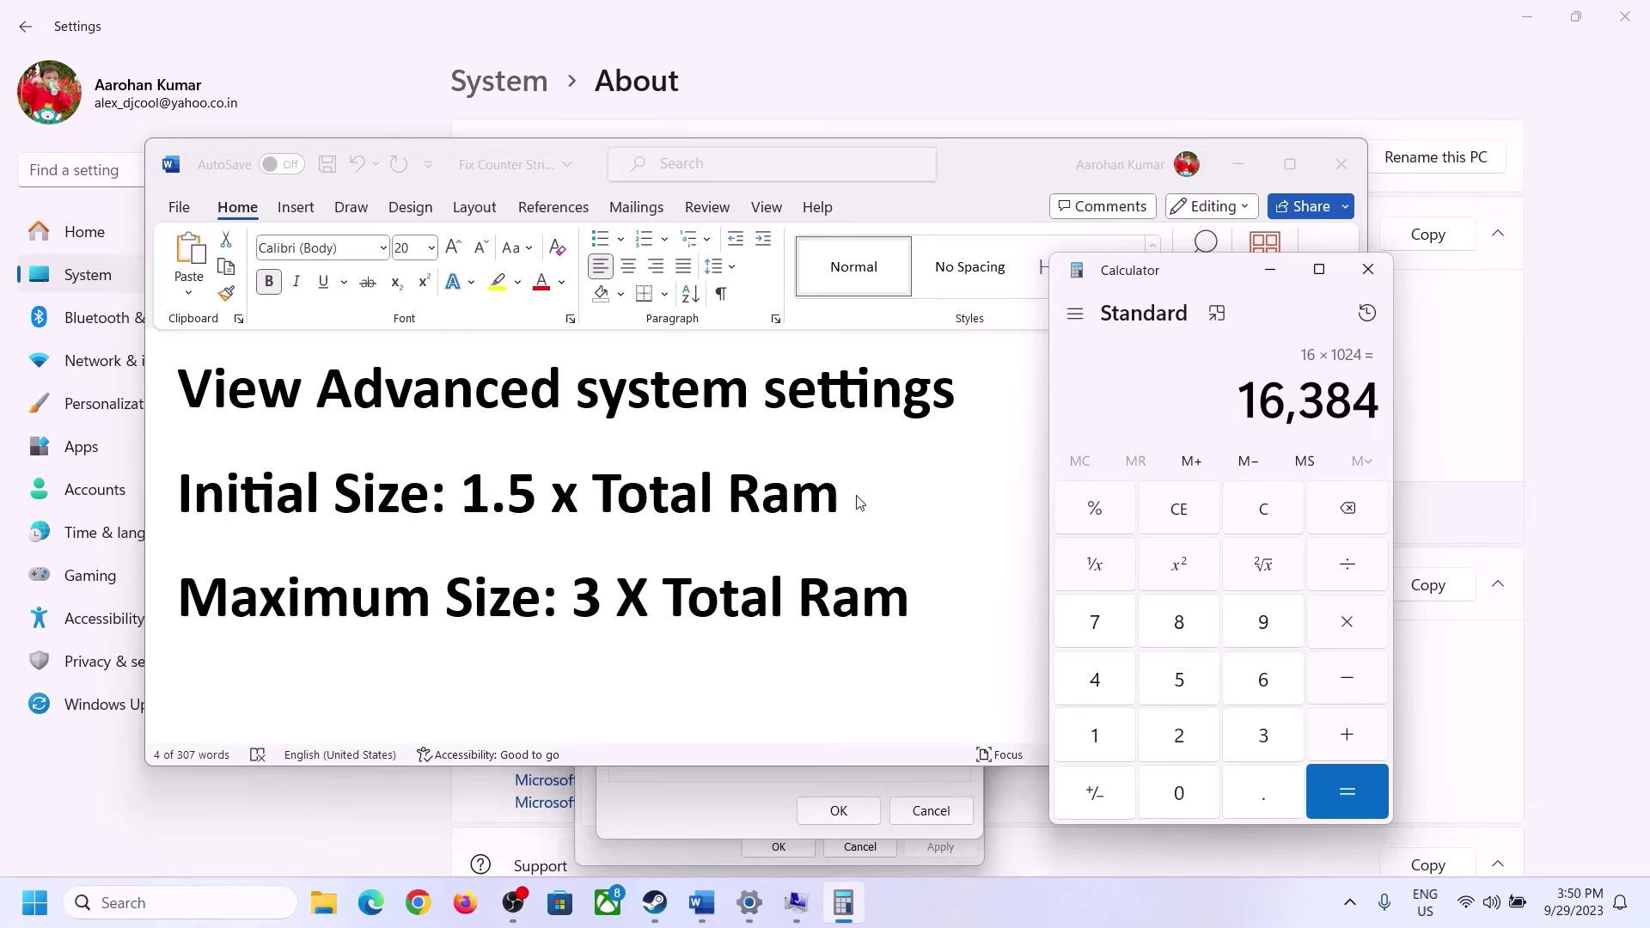
# - Multiply the converted RAM of 16384 MB by 1.5 in Calculator to get the paging file's initial size
pyautogui.click(1351, 631)
pyautogui.click(1117, 743)
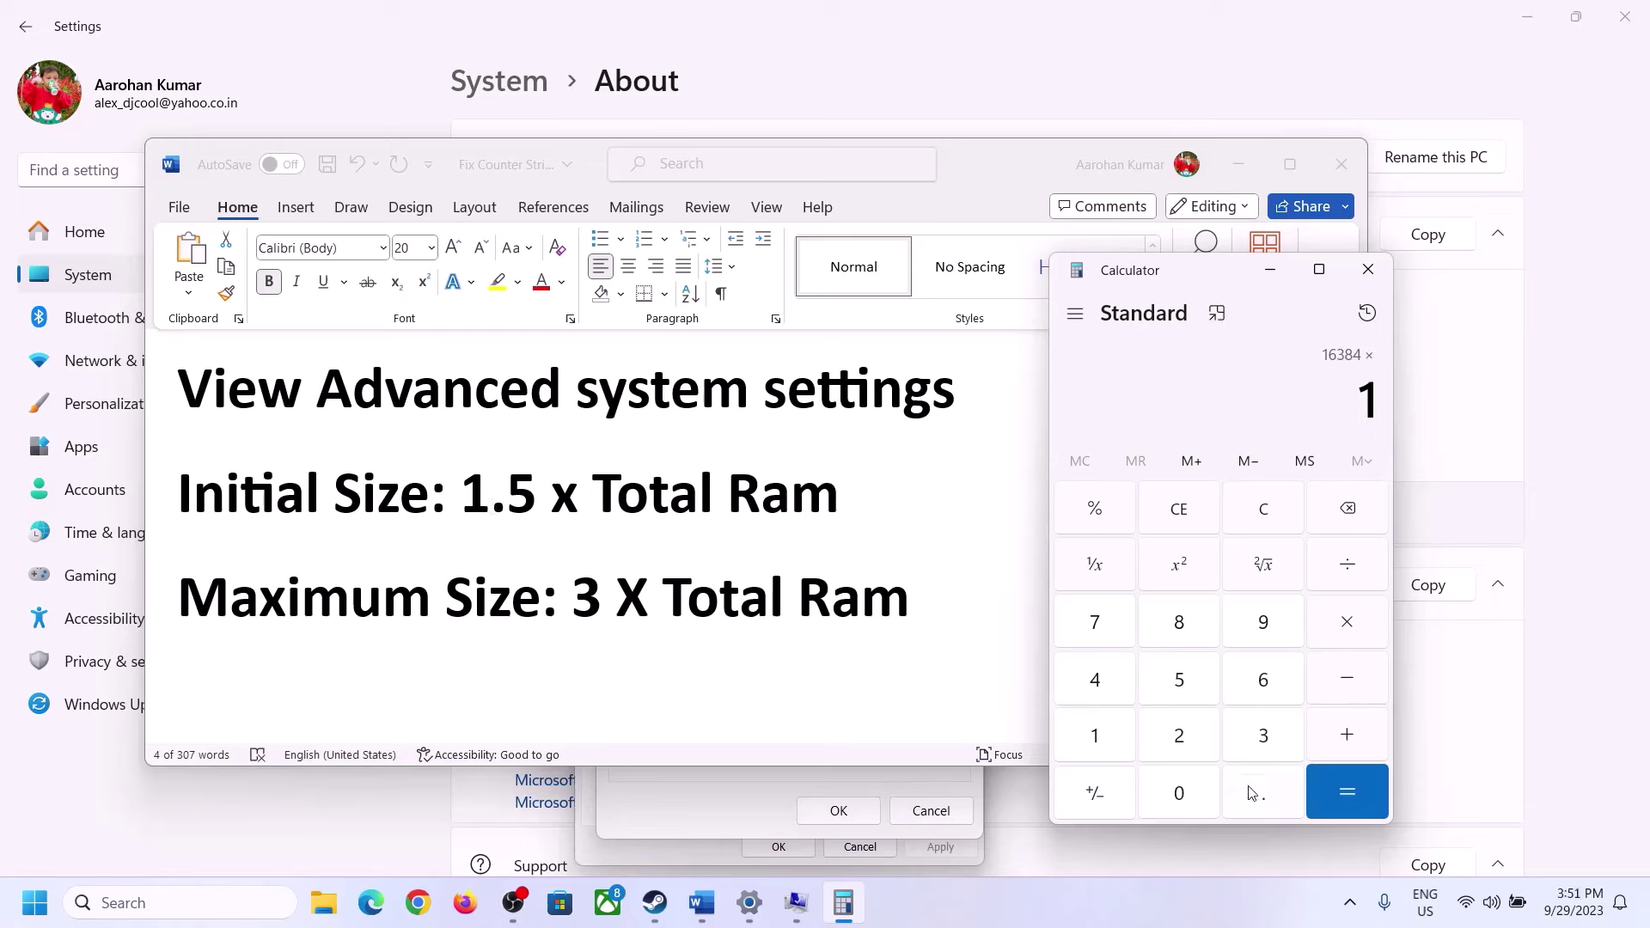
pyautogui.click(1231, 782)
pyautogui.click(1182, 684)
pyautogui.click(1347, 791)
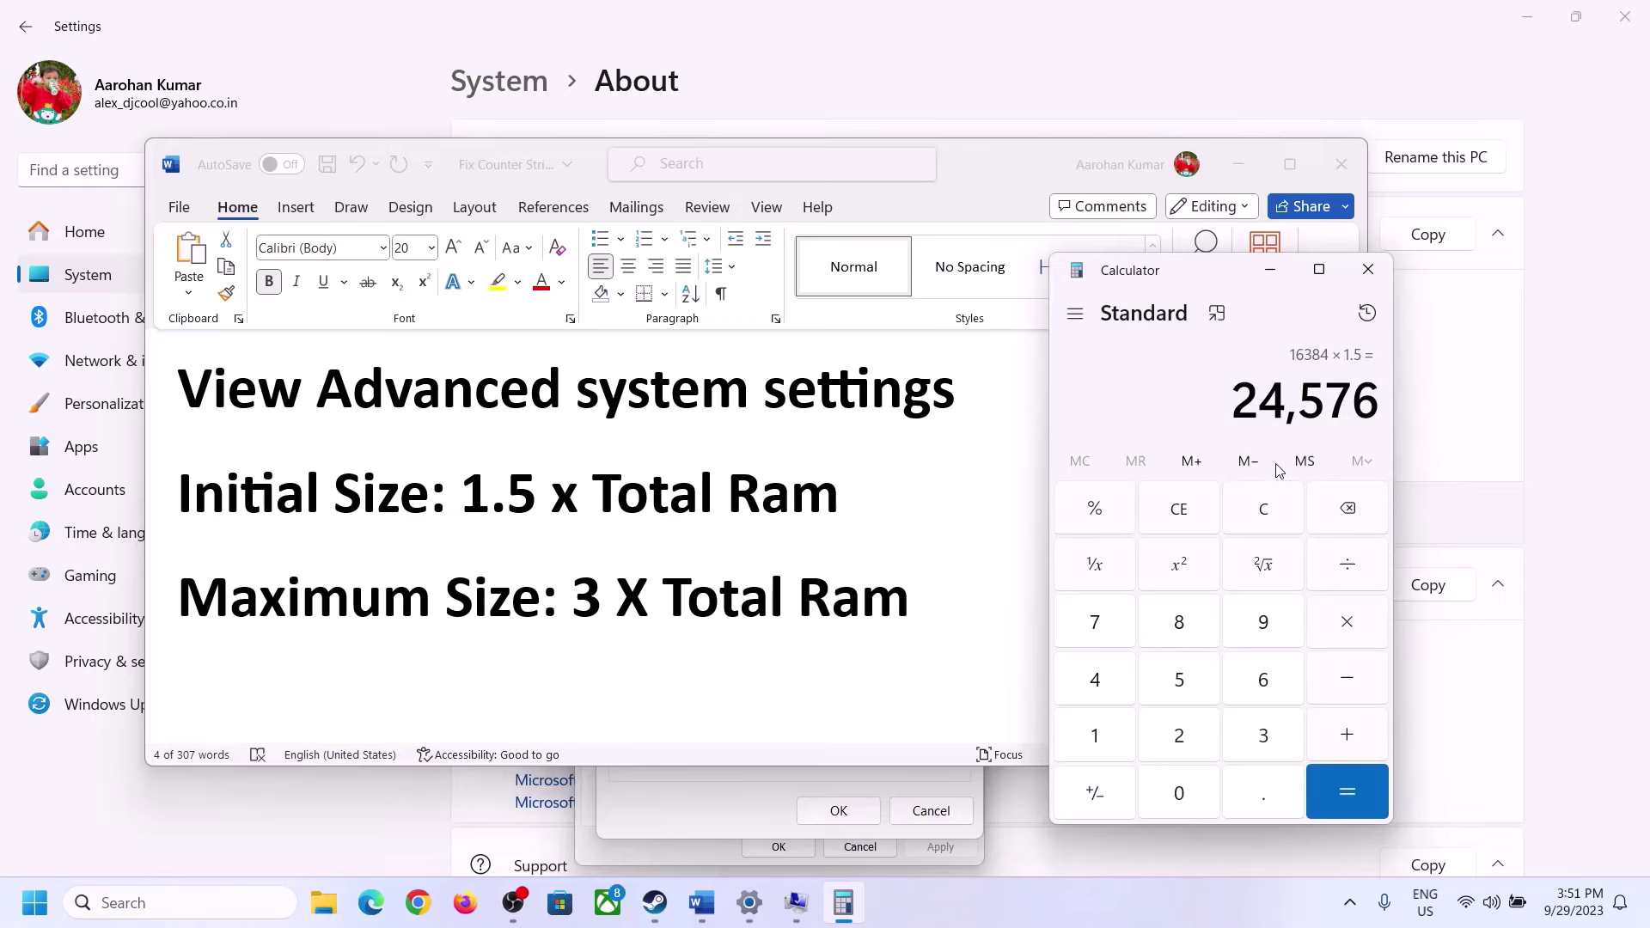
# - Set the custom initial size of drive C:'s paging file to 24576 MB in the Virtual Memory dialog
pyautogui.click(764, 773)
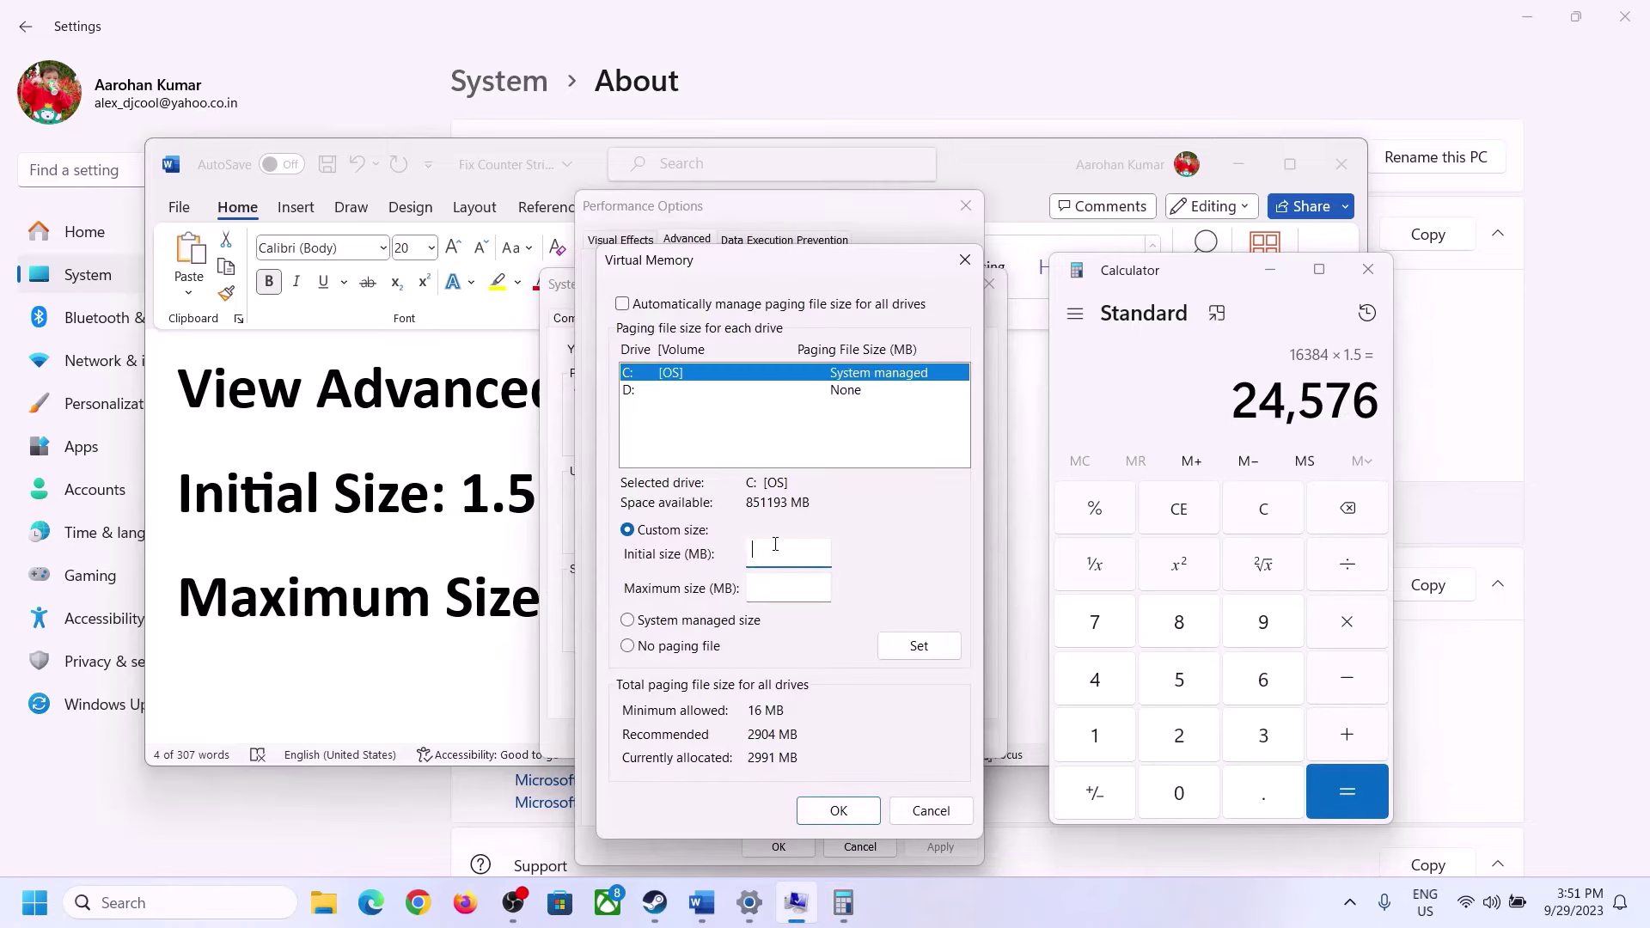
pyautogui.write('24576')
pyautogui.click(826, 586)
# - Check the Maximum Size formula in the document, clear Calculator and recheck the installed RAM on the Settings About page
pyautogui.click(517, 606)
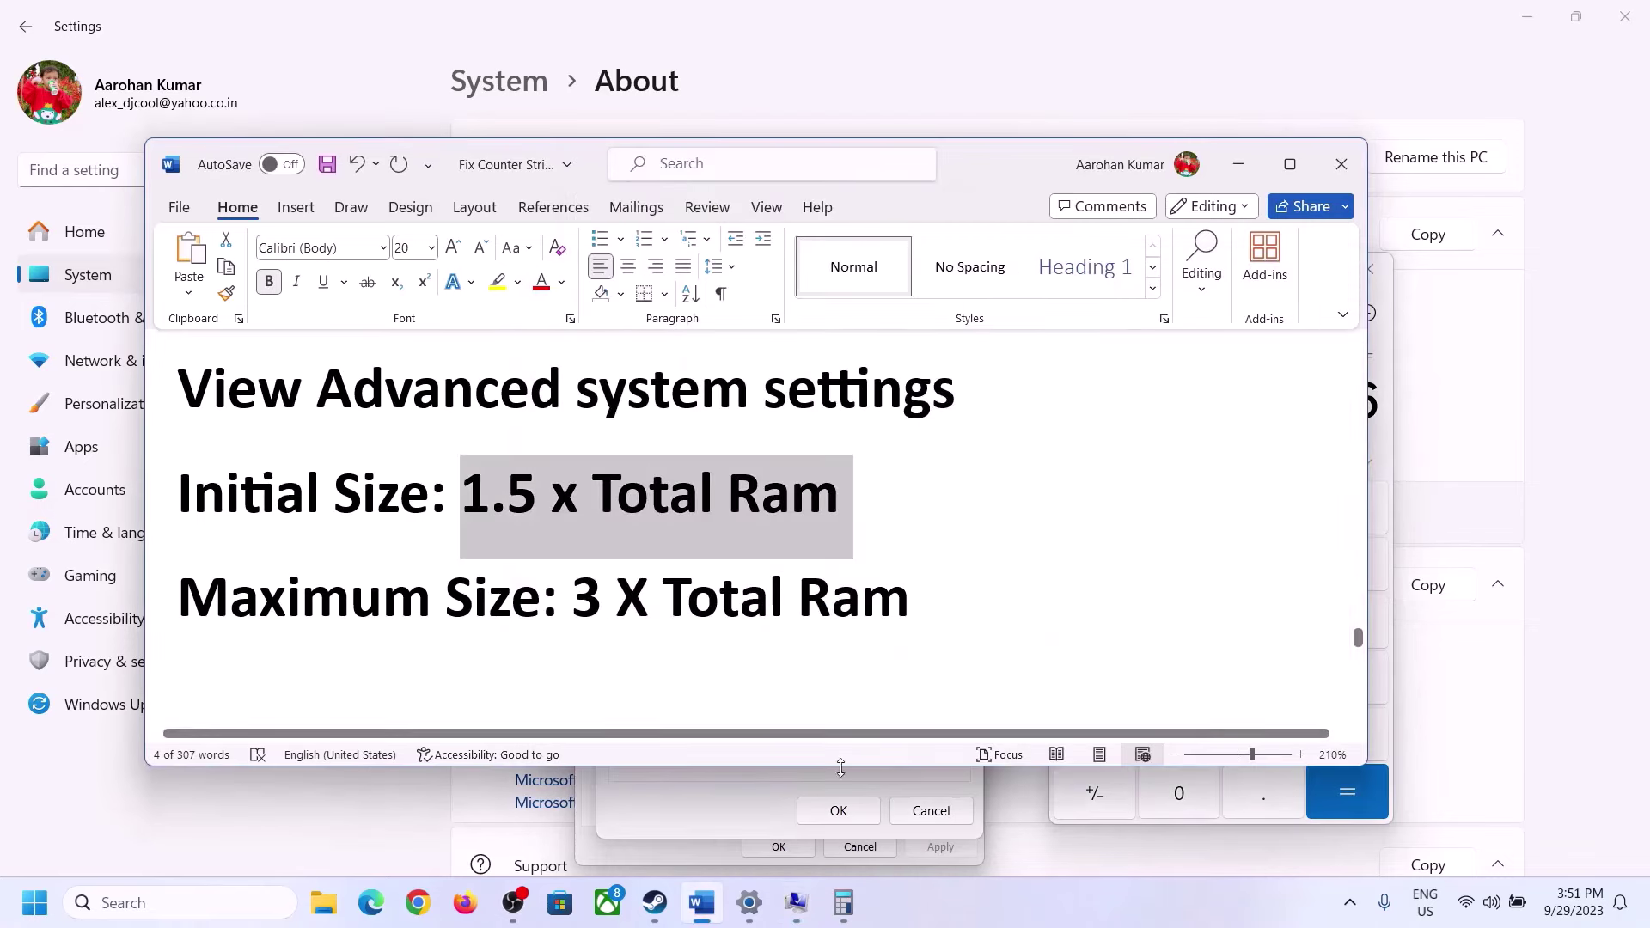
pyautogui.click(1389, 452)
pyautogui.click(1276, 506)
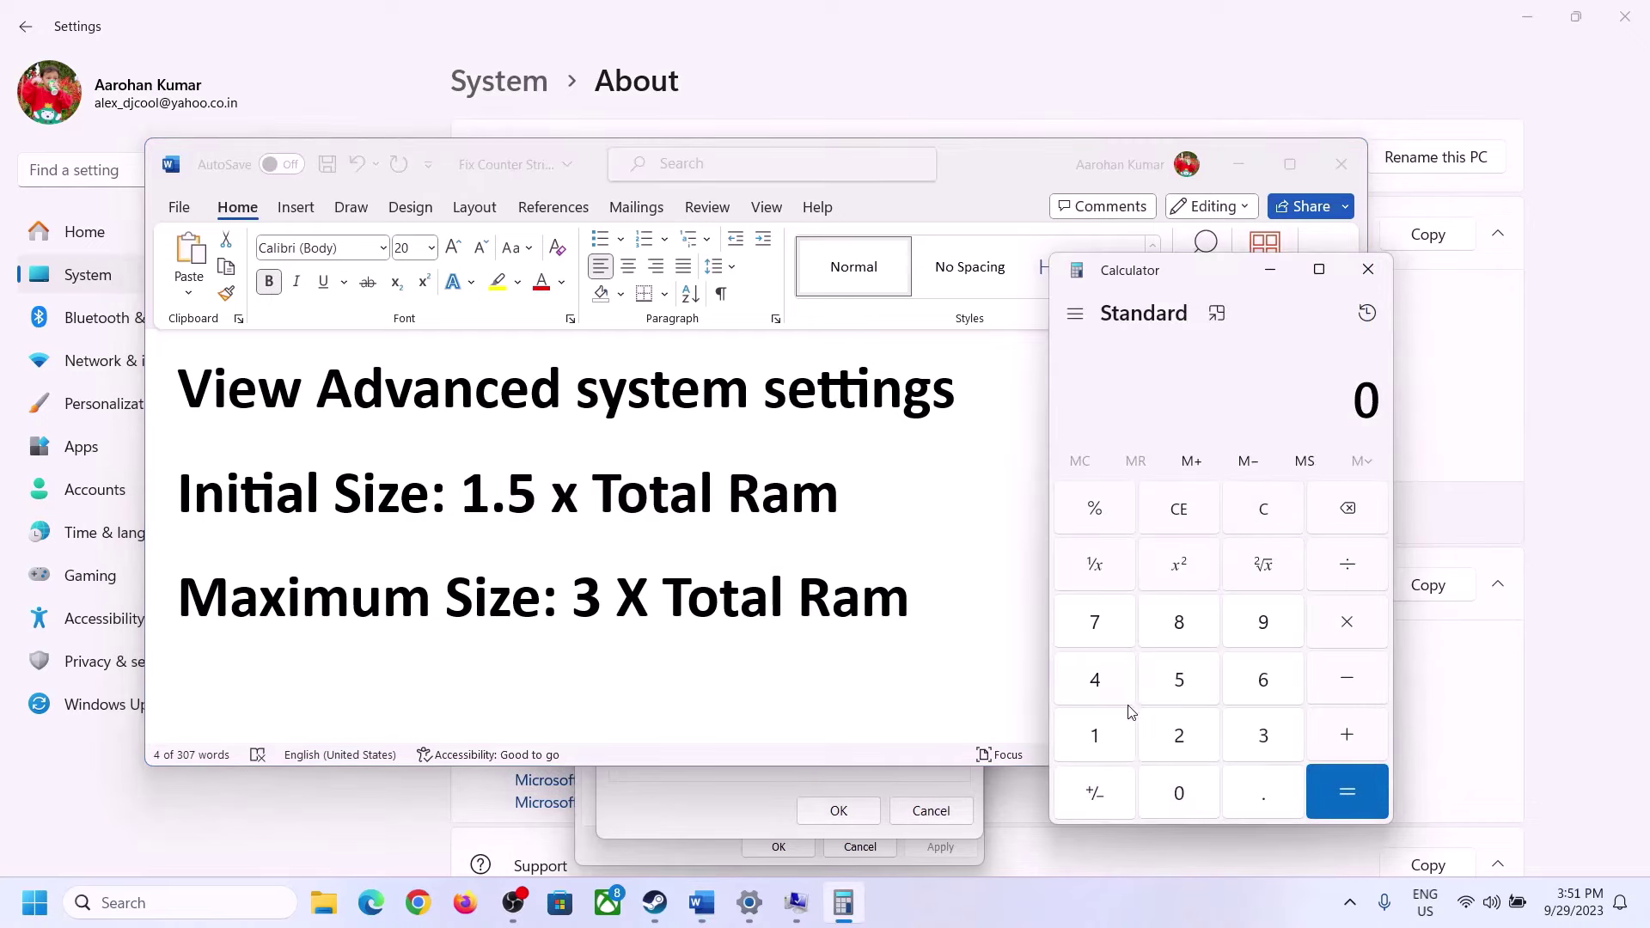
pyautogui.click(749, 902)
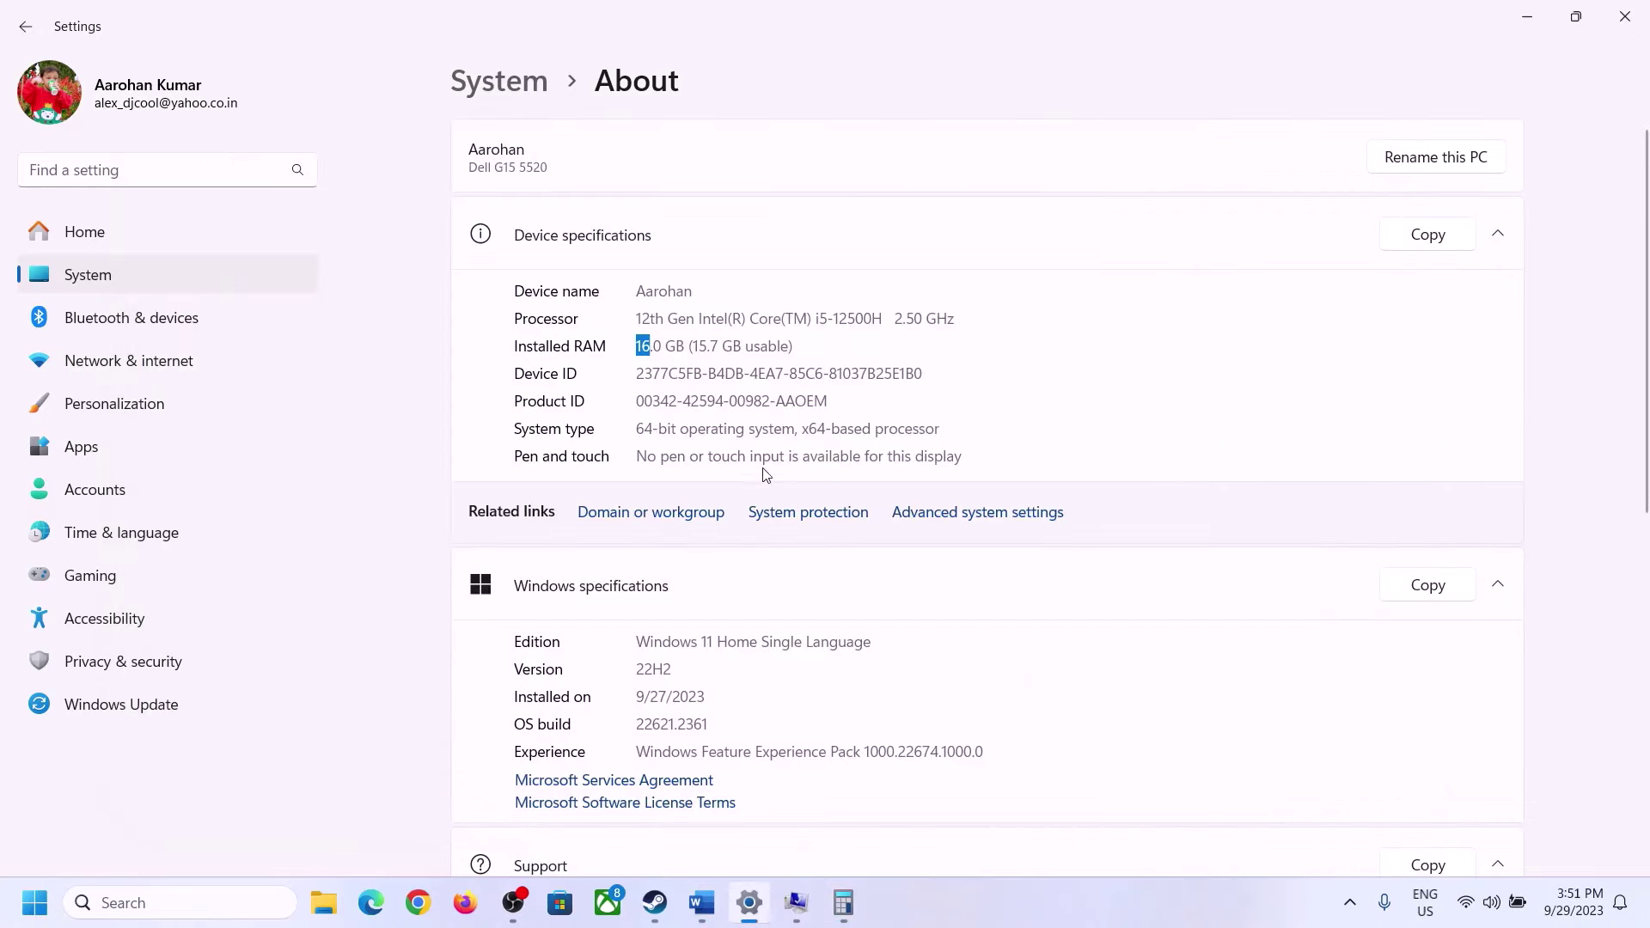
pyautogui.click(844, 902)
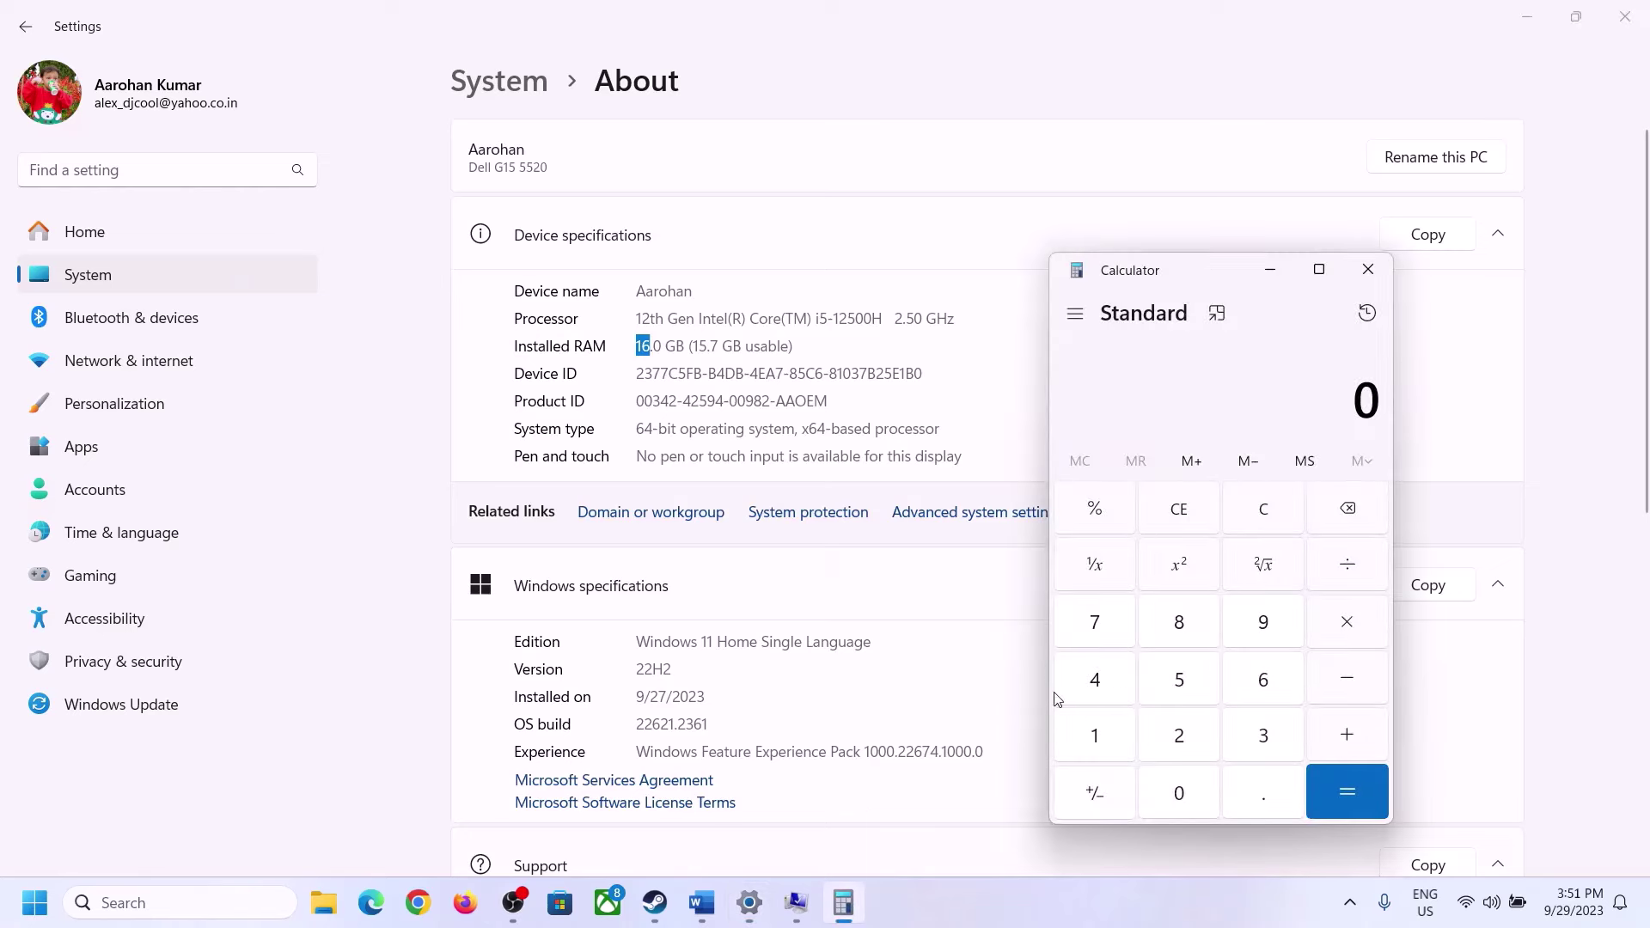
# - Calculate 16 × 1024 in Calculator to convert the installed RAM to megabytes again
pyautogui.click(1111, 733)
pyautogui.click(1258, 681)
pyautogui.click(1341, 625)
pyautogui.click(1105, 729)
pyautogui.click(1156, 780)
pyautogui.click(1179, 734)
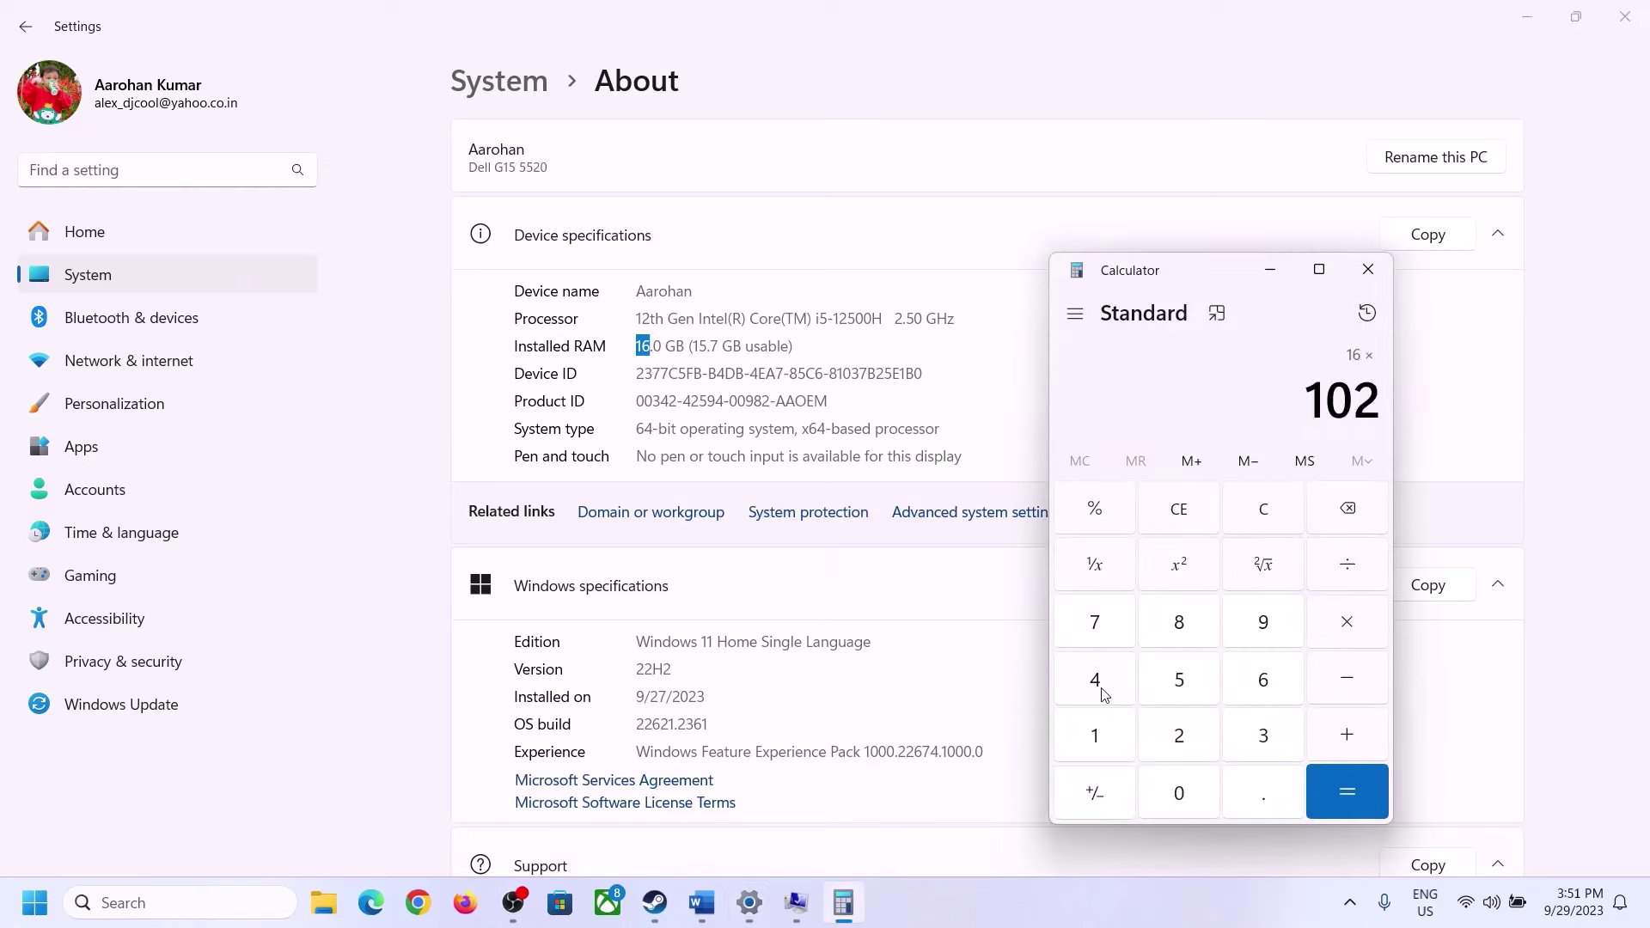
pyautogui.click(1097, 679)
pyautogui.click(1333, 807)
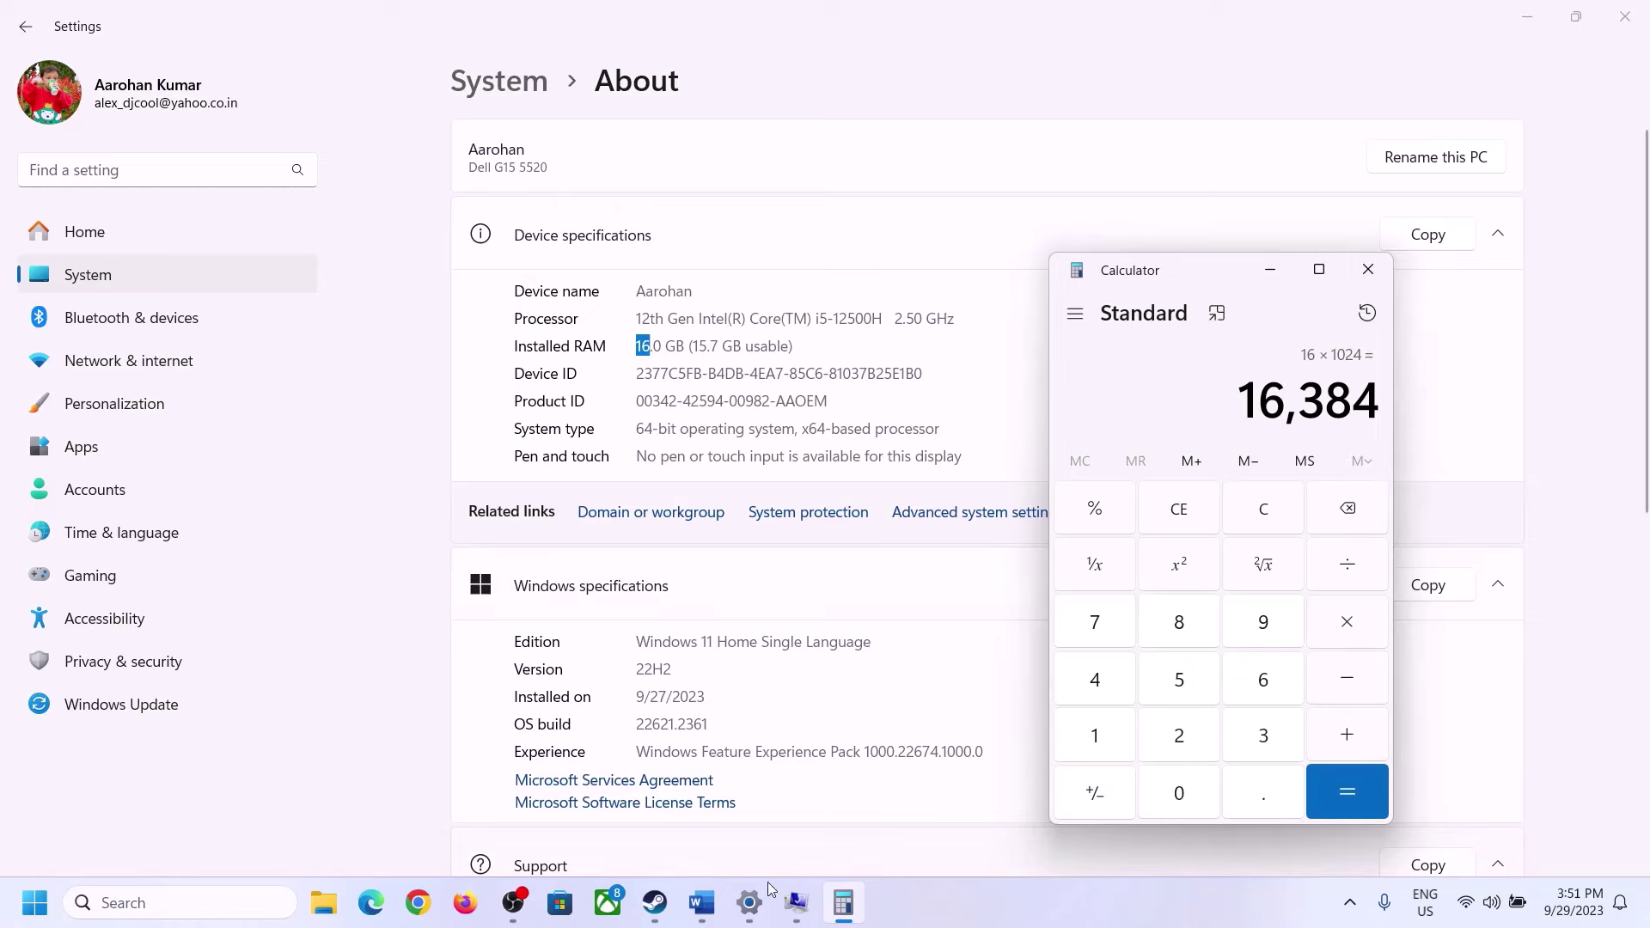
# - Recheck the Maximum Size formula in the document and multiply 16384 by 3 in Calculator
pyautogui.click(701, 903)
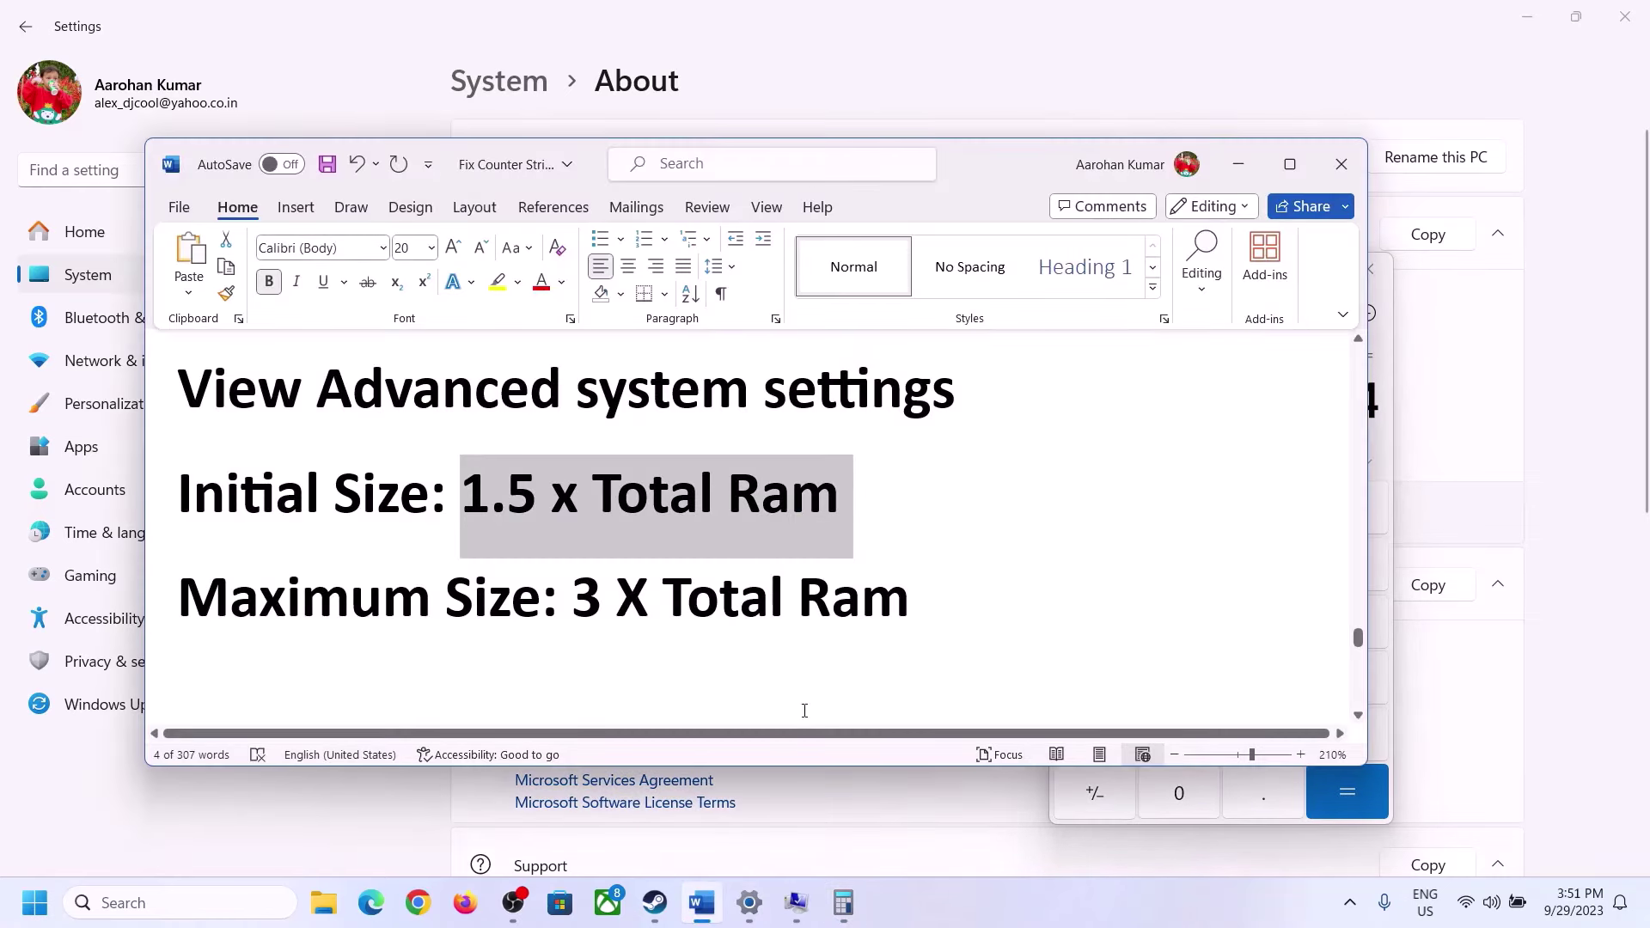
pyautogui.click(843, 902)
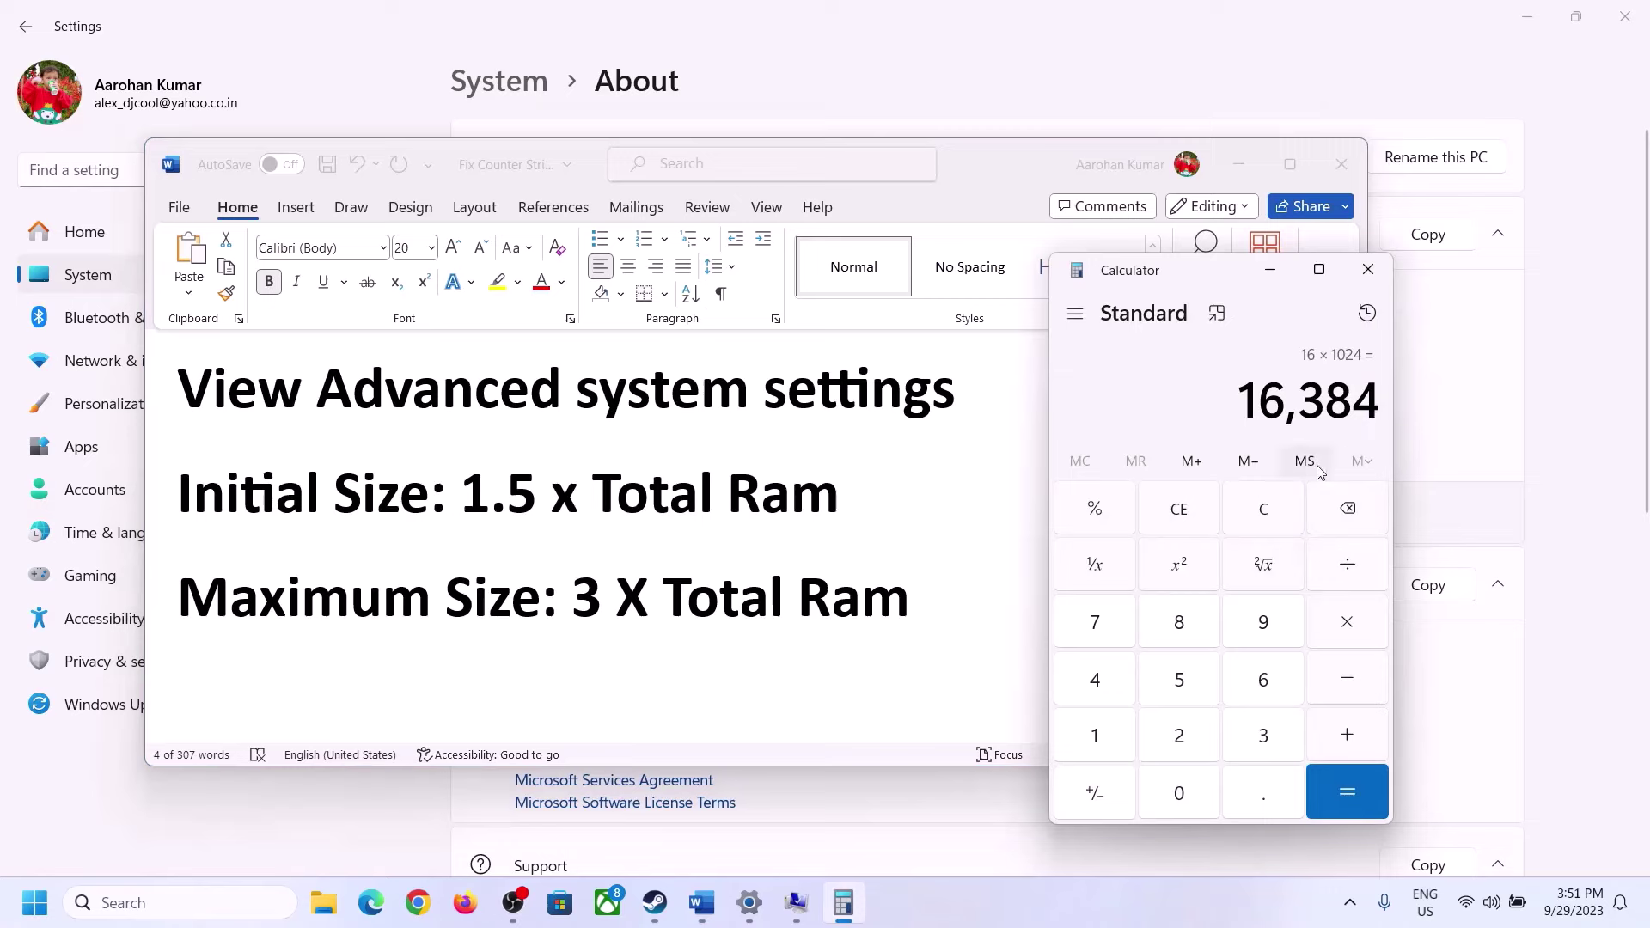
pyautogui.click(1347, 626)
pyautogui.click(1263, 737)
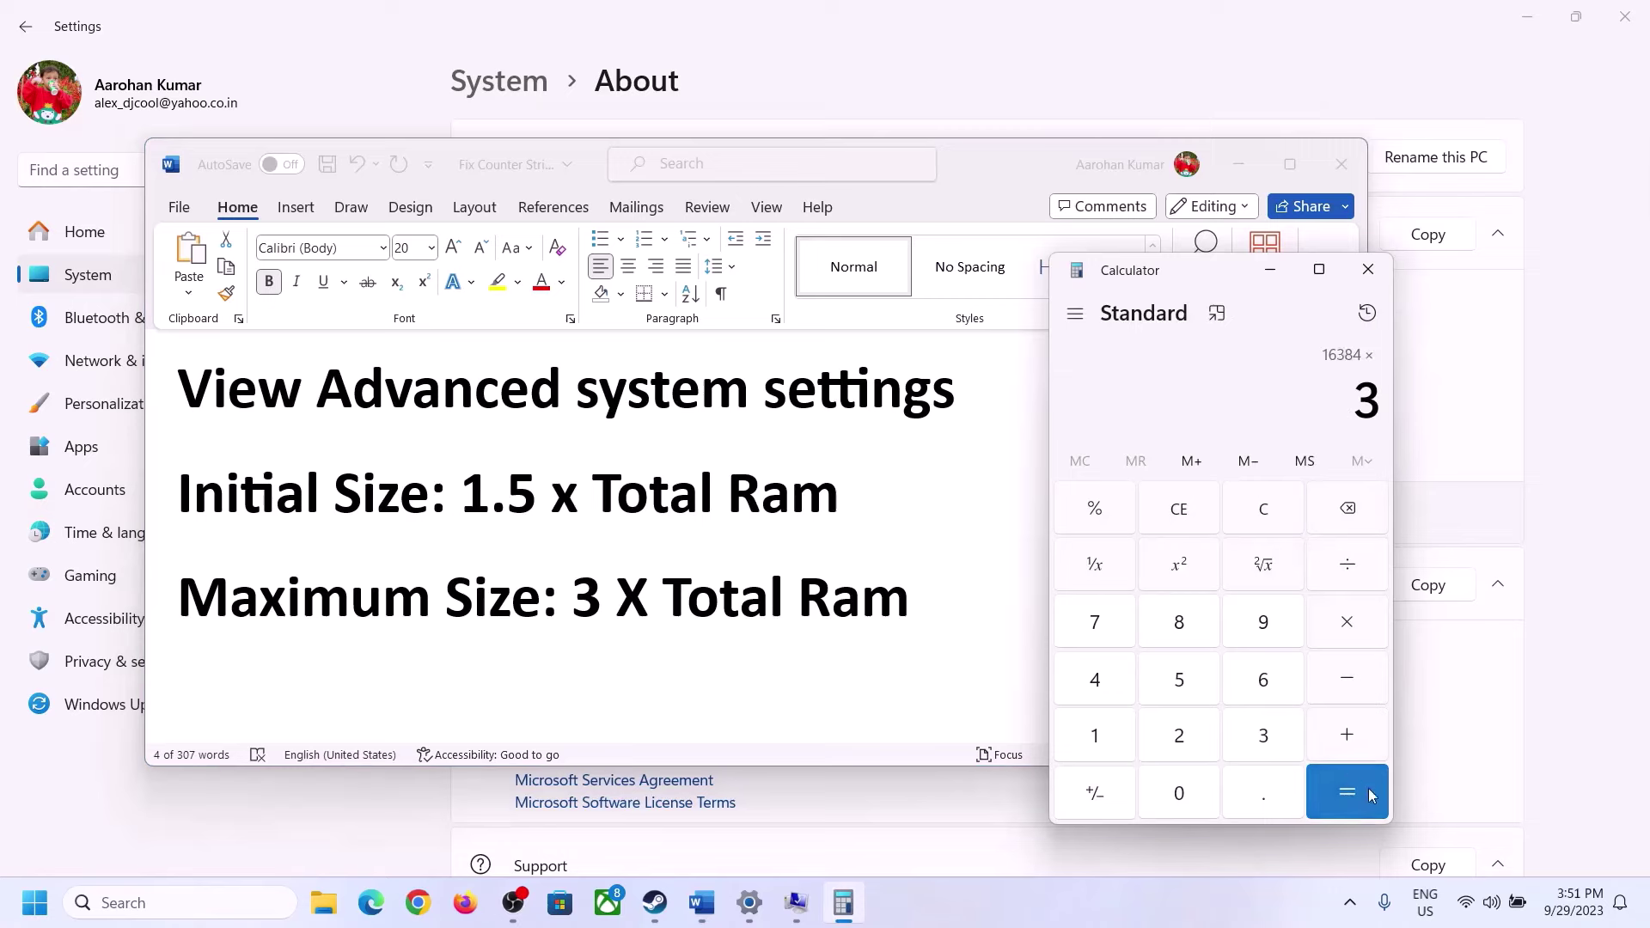
pyautogui.click(1349, 789)
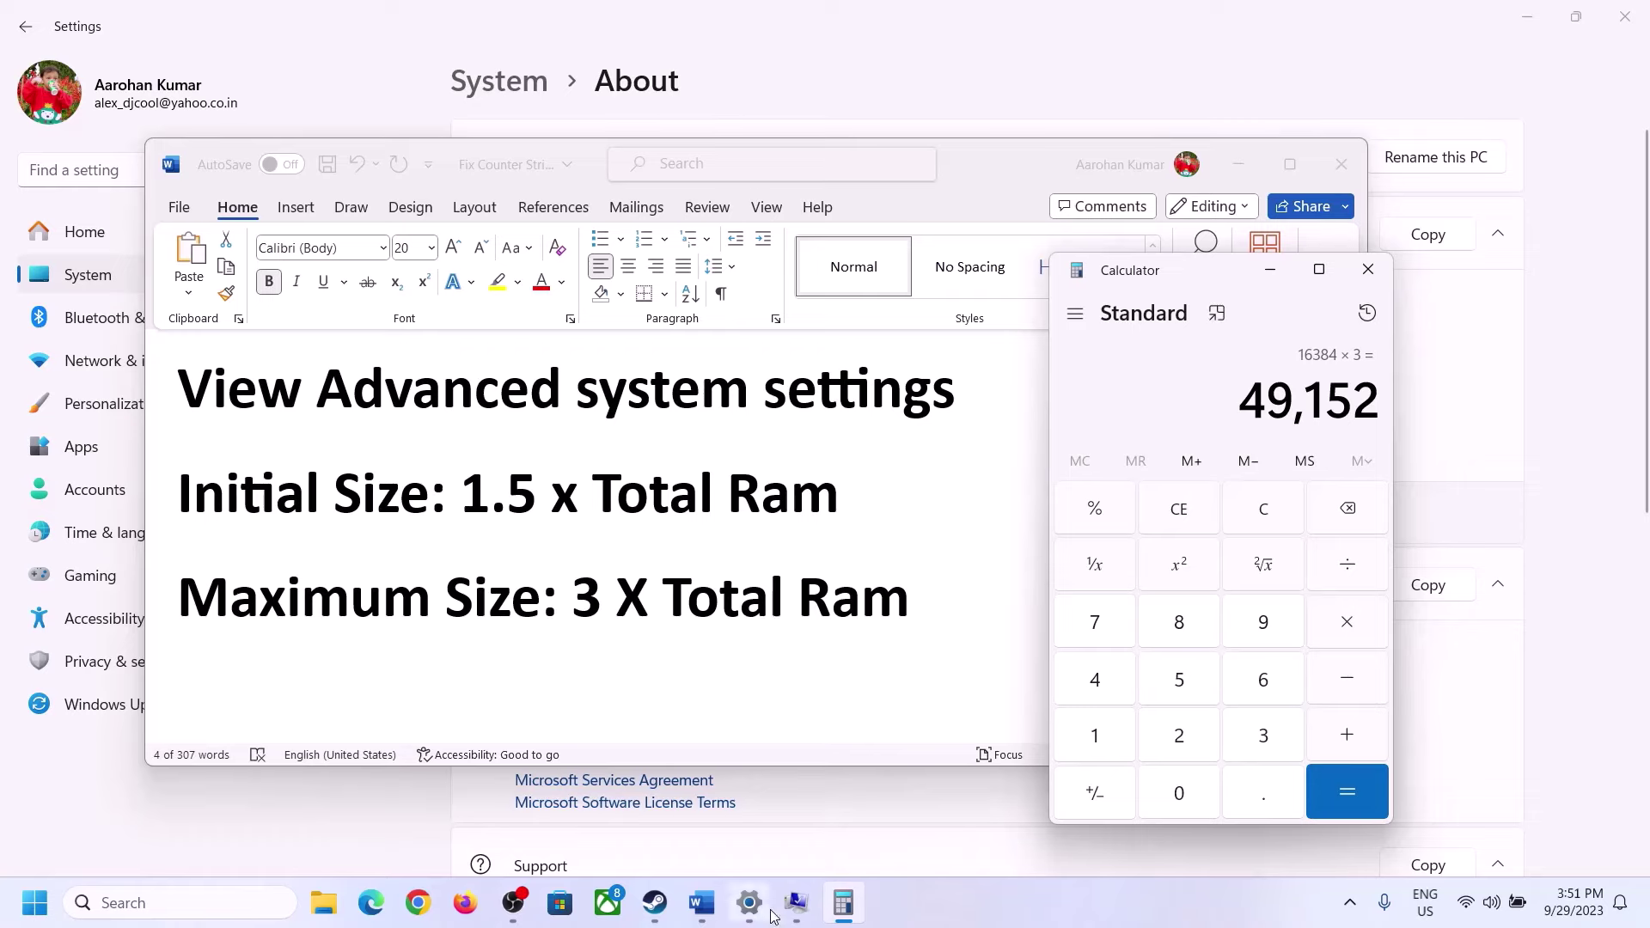
# - Set the maximum size of drive C:'s paging file to 49152 MB, apply the custom size and acknowledge the restart notice
pyautogui.click(796, 902)
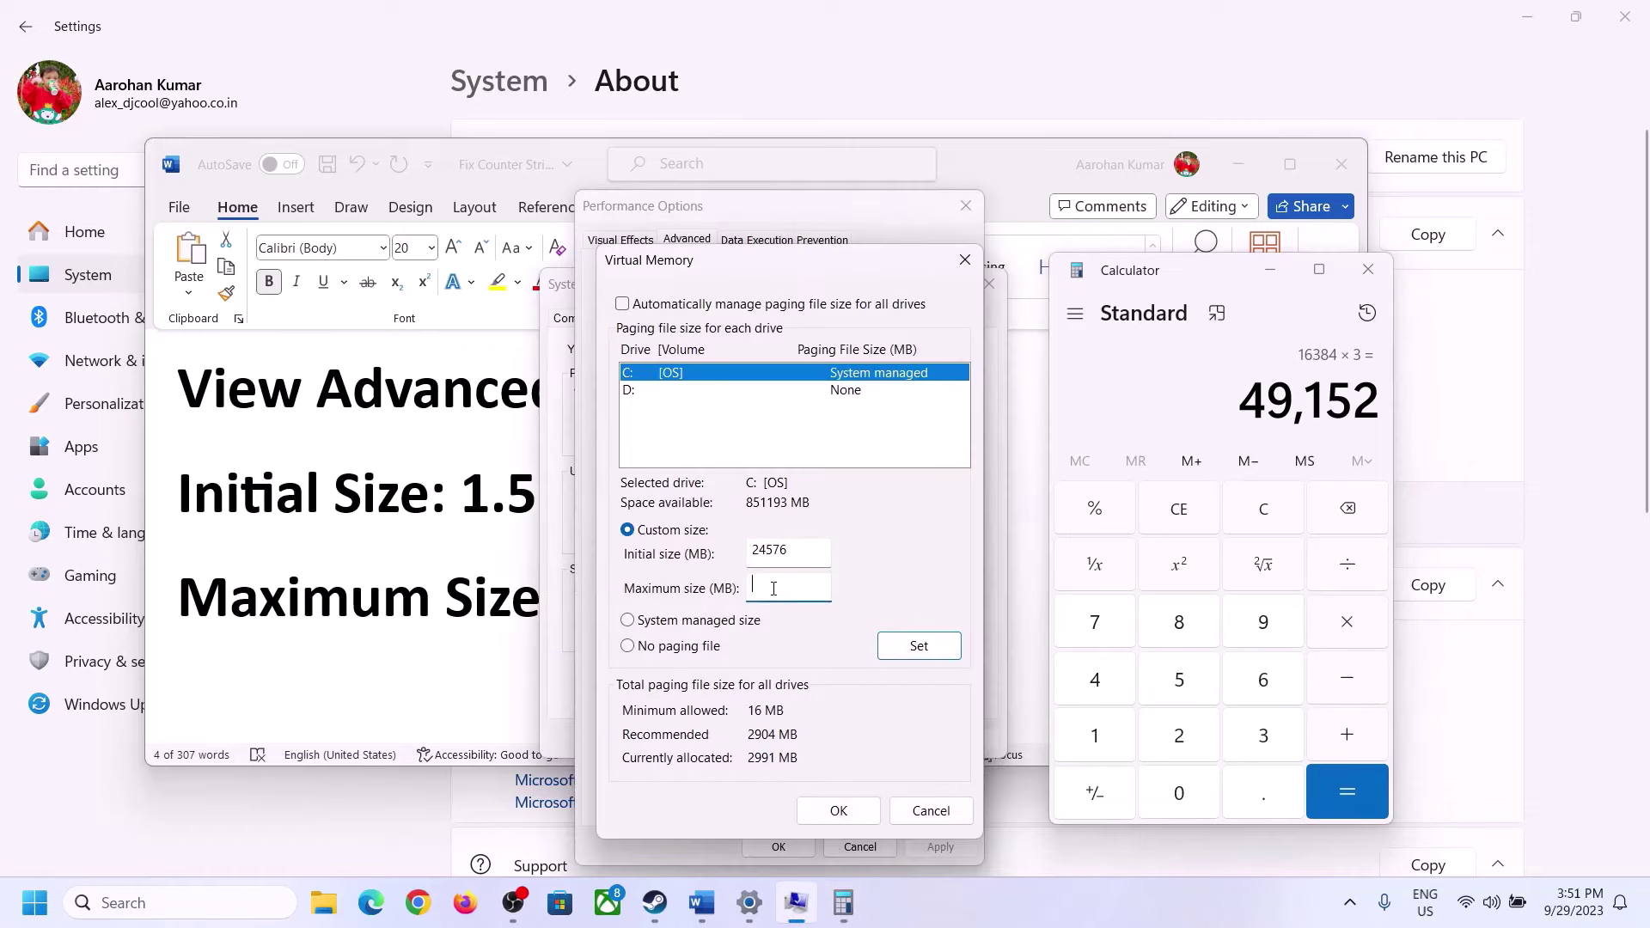
pyautogui.write('49152')
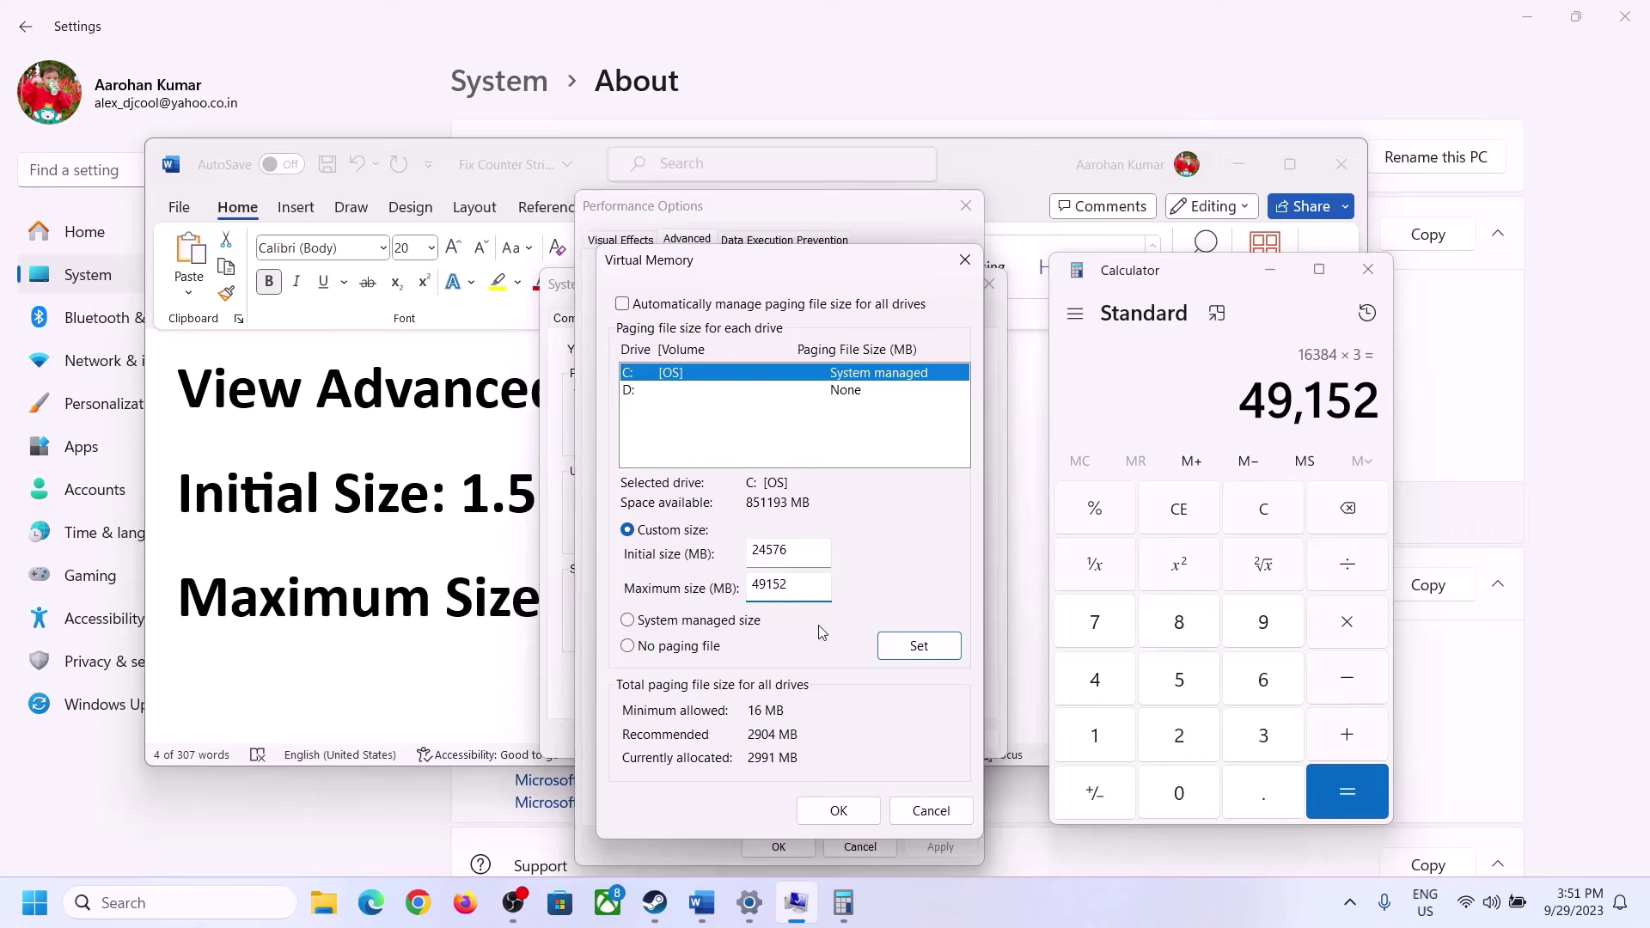
pyautogui.click(919, 648)
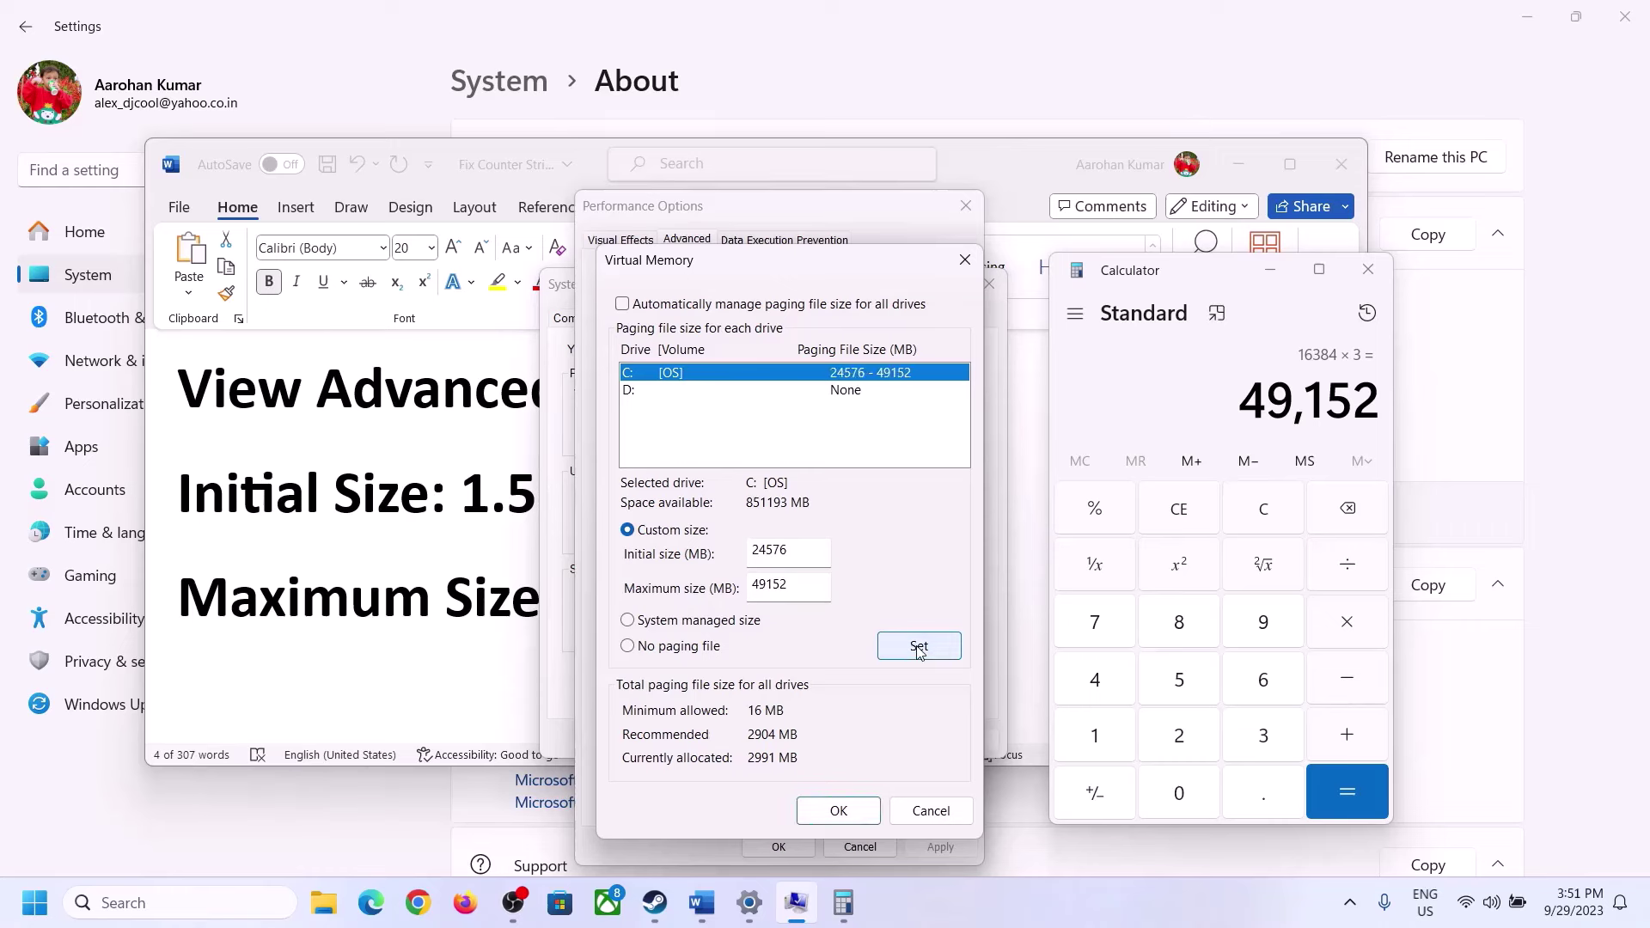
pyautogui.click(841, 812)
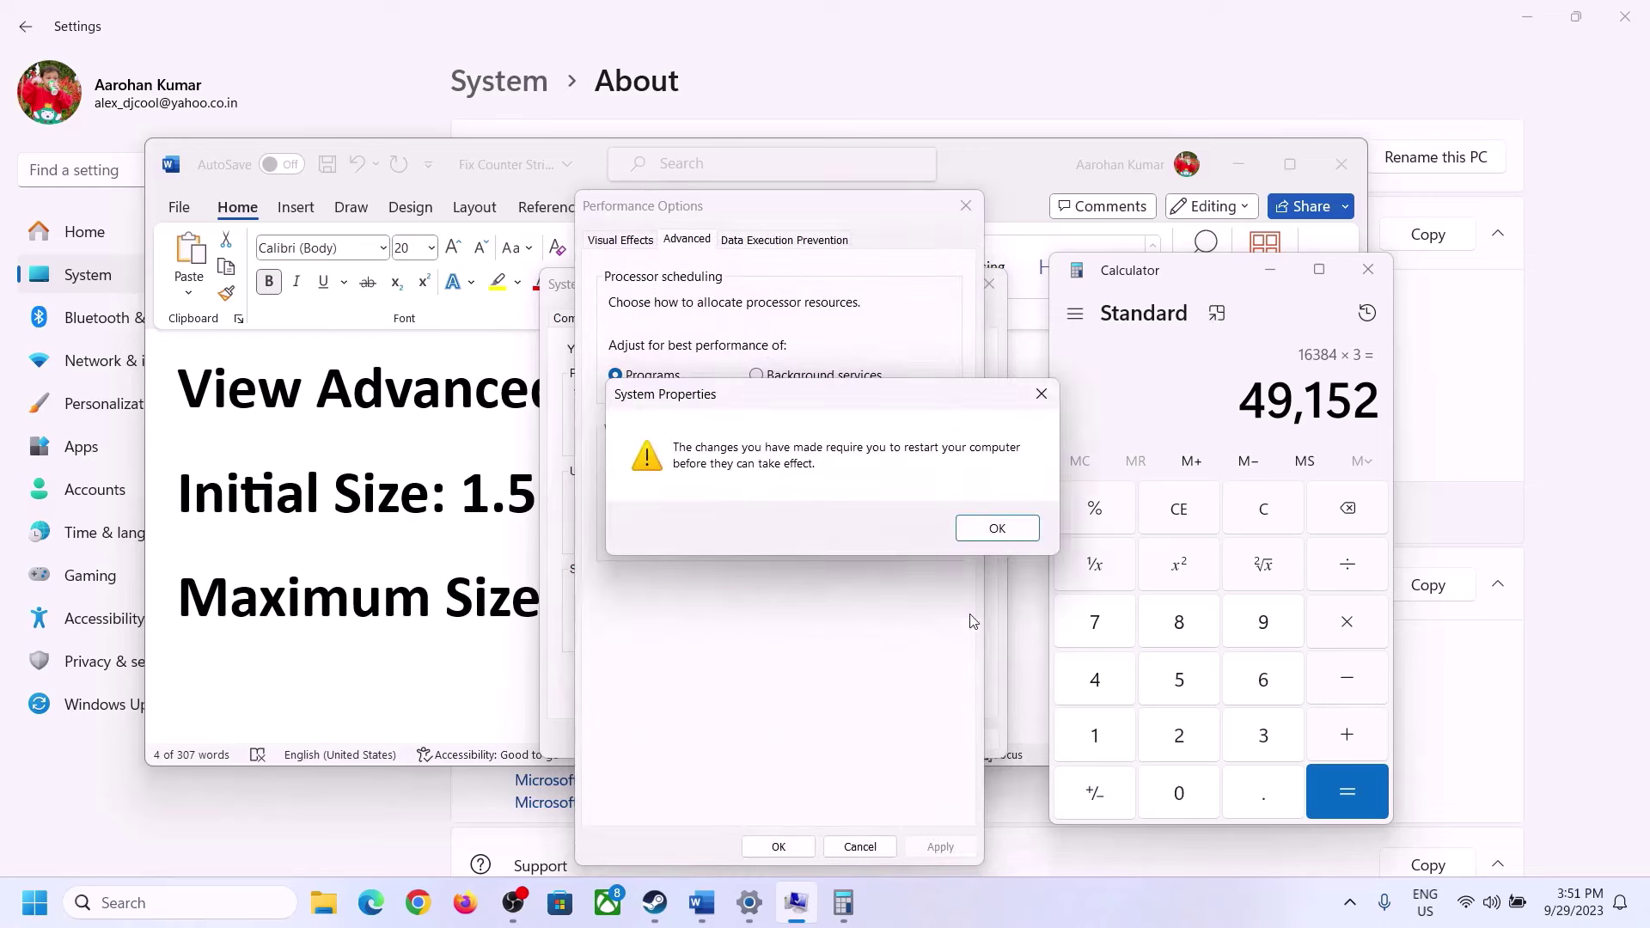
pyautogui.click(1023, 529)
# - Accept and close the Performance Options and System Properties dialogs, and dismiss the restart prompt without restarting
pyautogui.click(944, 845)
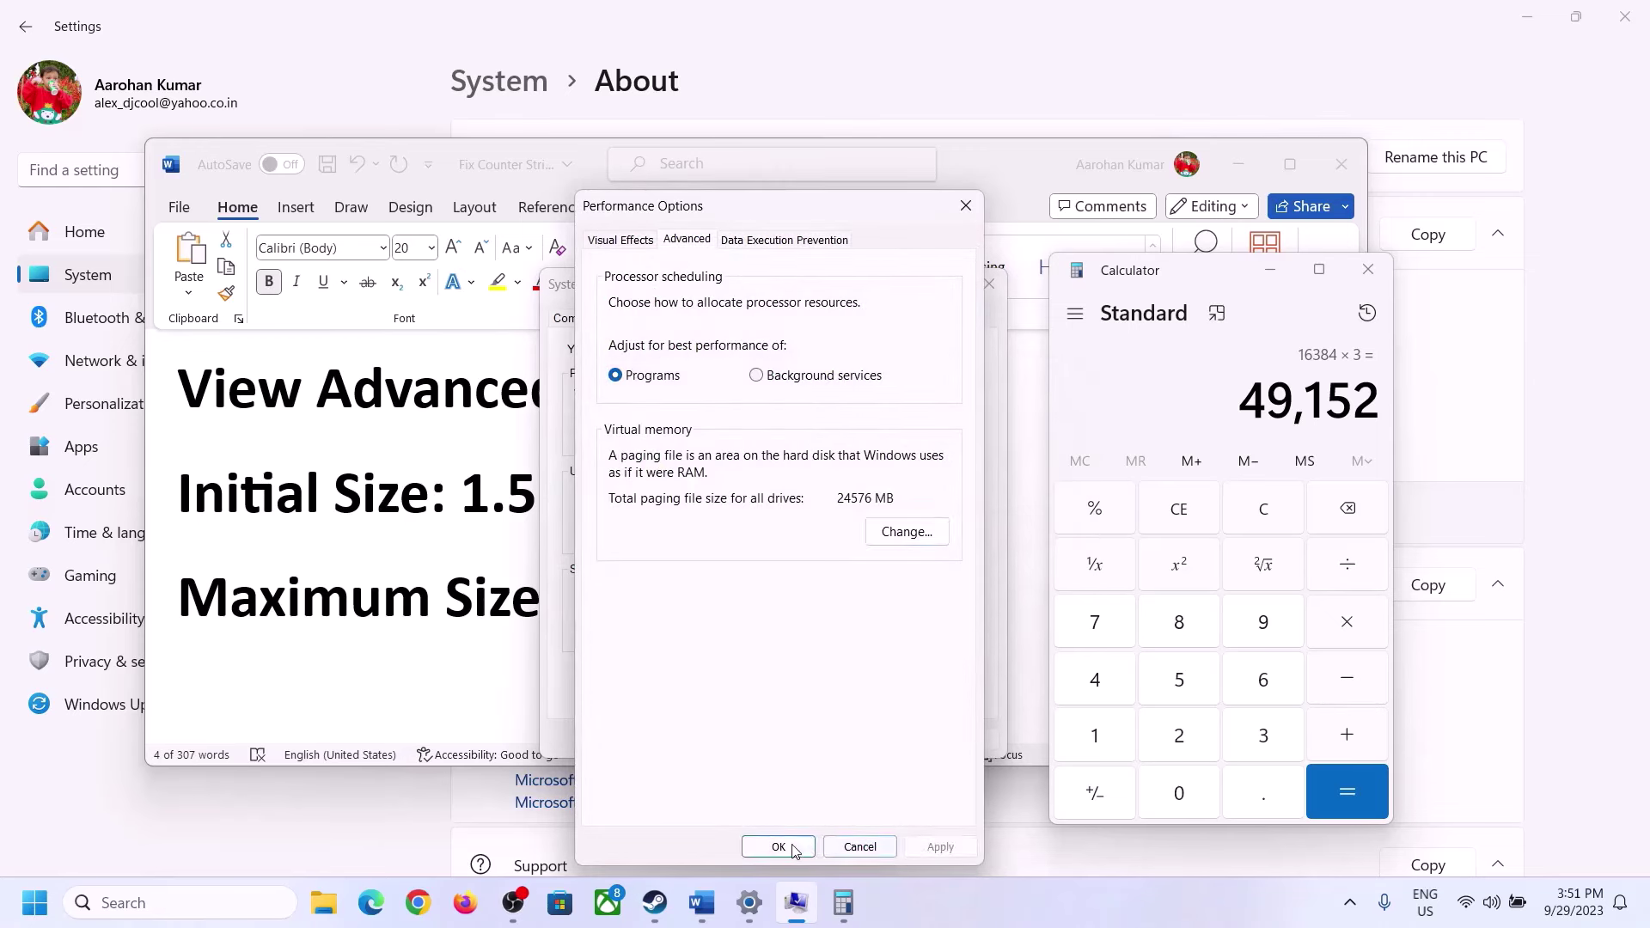
pyautogui.click(792, 849)
pyautogui.click(782, 738)
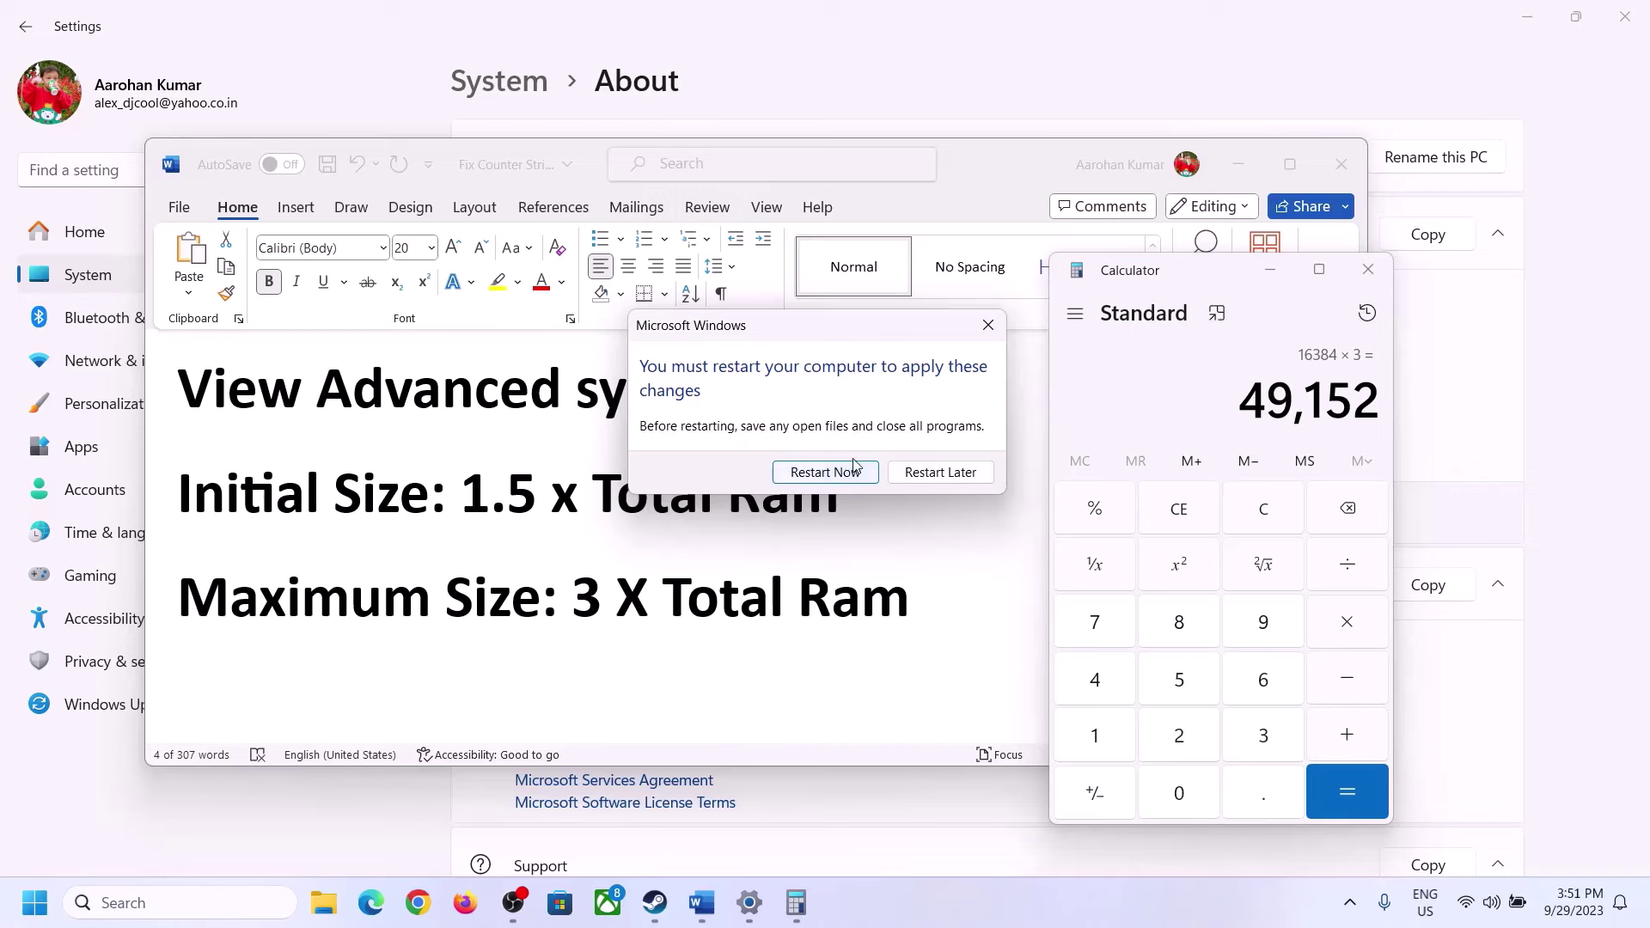
pyautogui.click(988, 325)
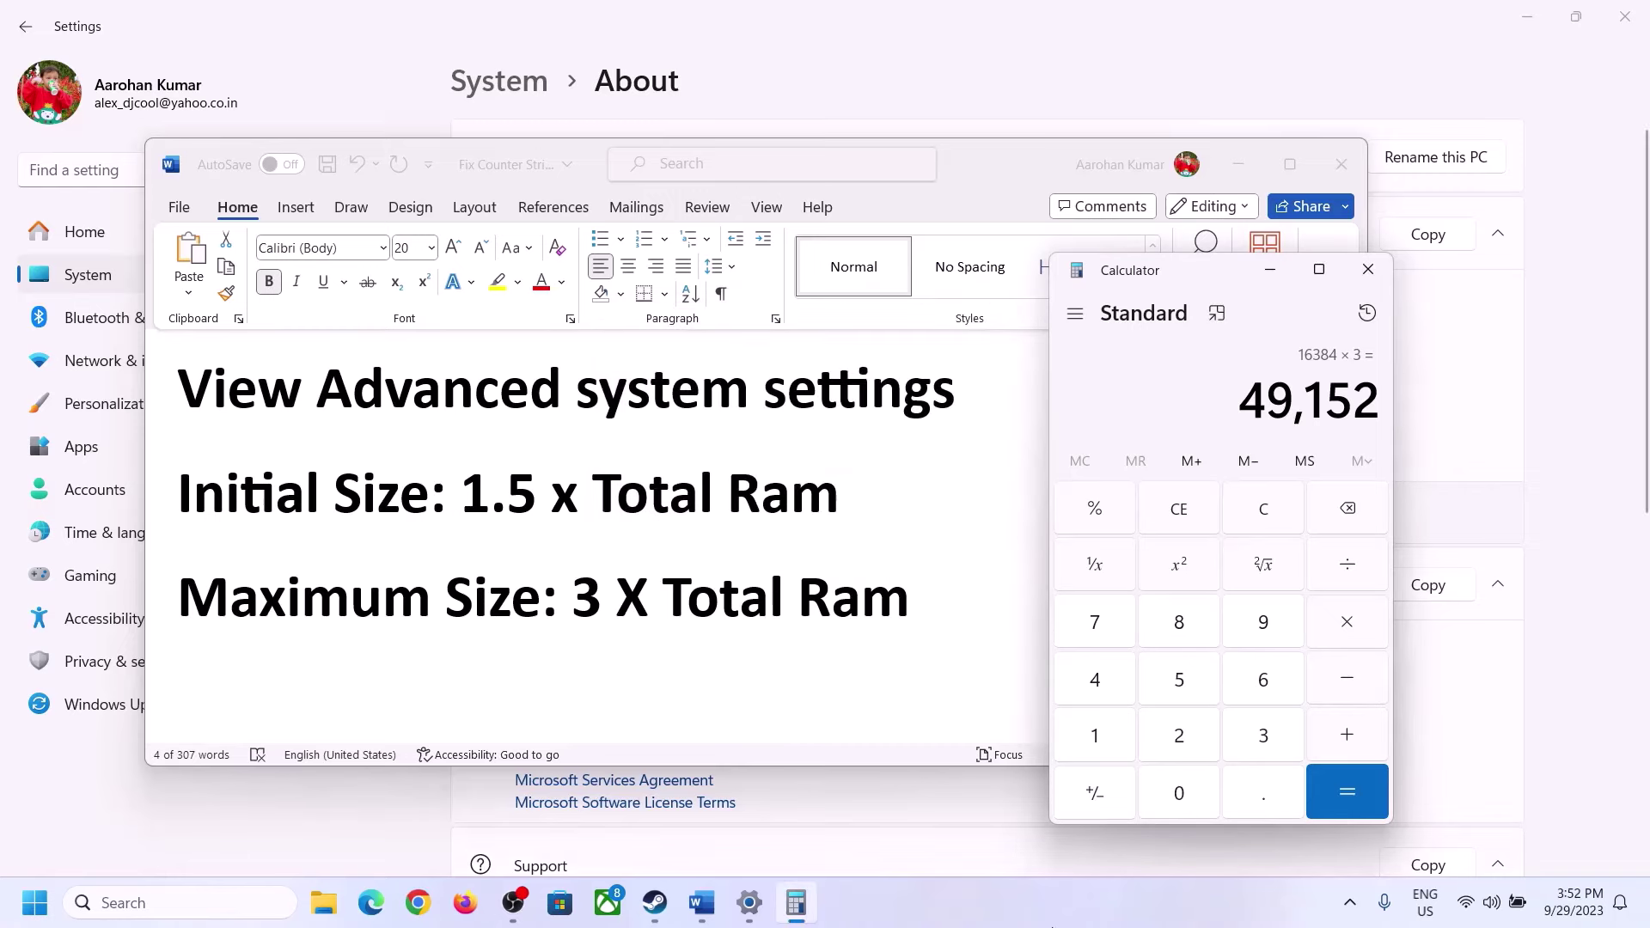
pyautogui.click(1051, 925)
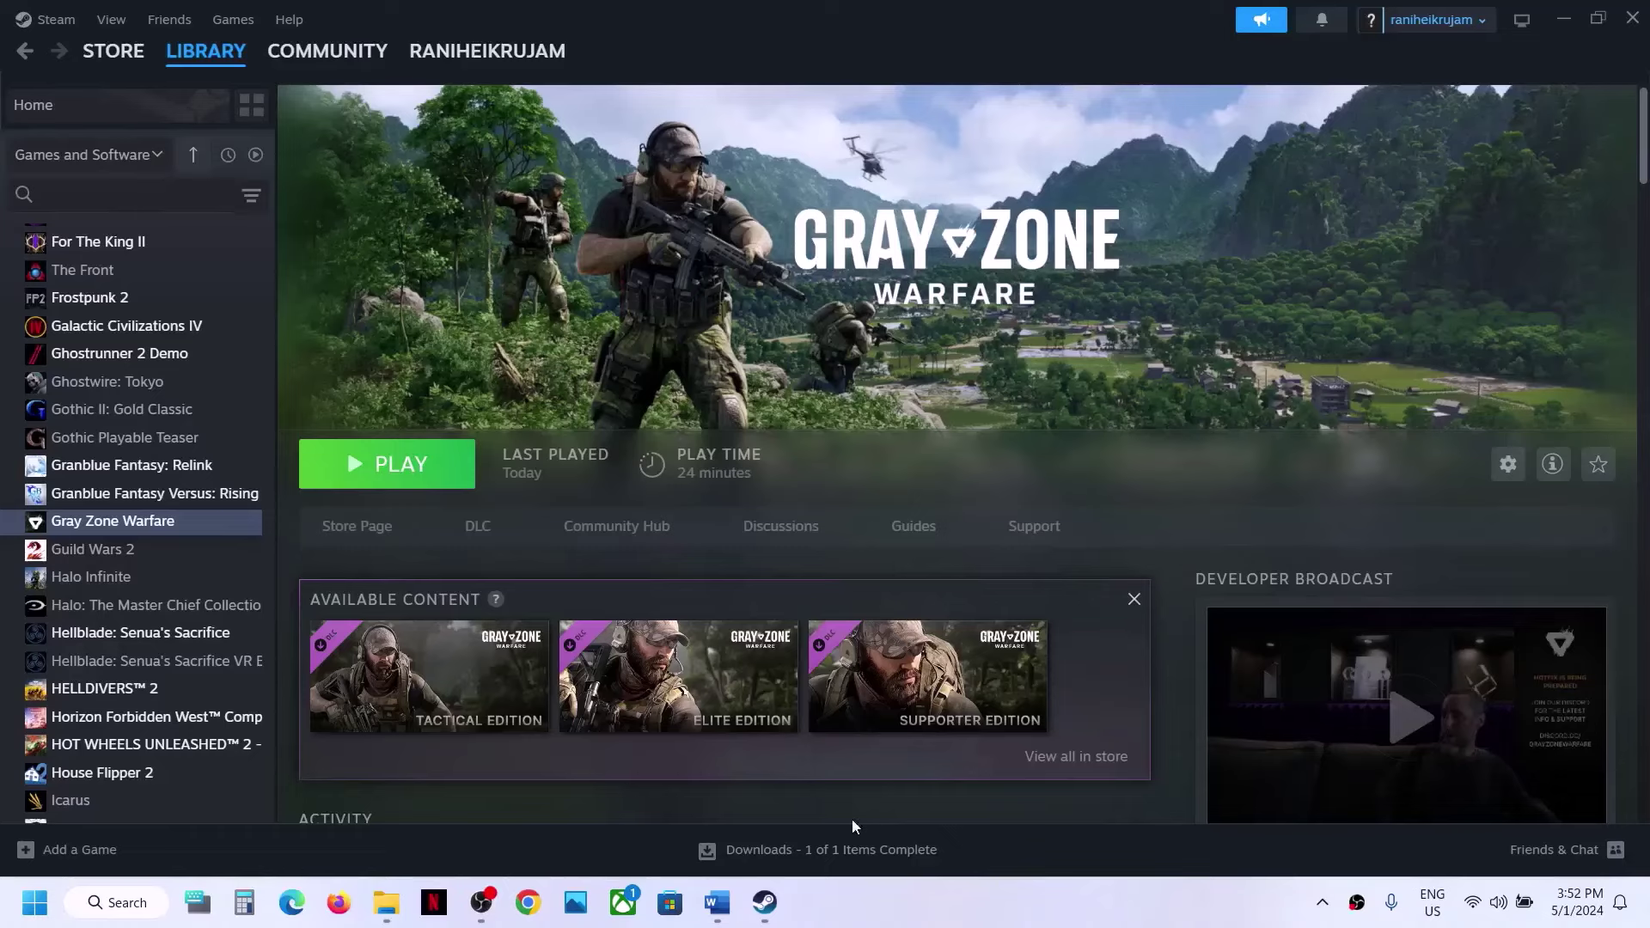
# - Copy the Microsoft DirectX download link (details.aspx?id=35) under Step 17 of the Word document and open it in Chrome
pyautogui.click(717, 903)
pyautogui.scroll(-4, 608, 603)
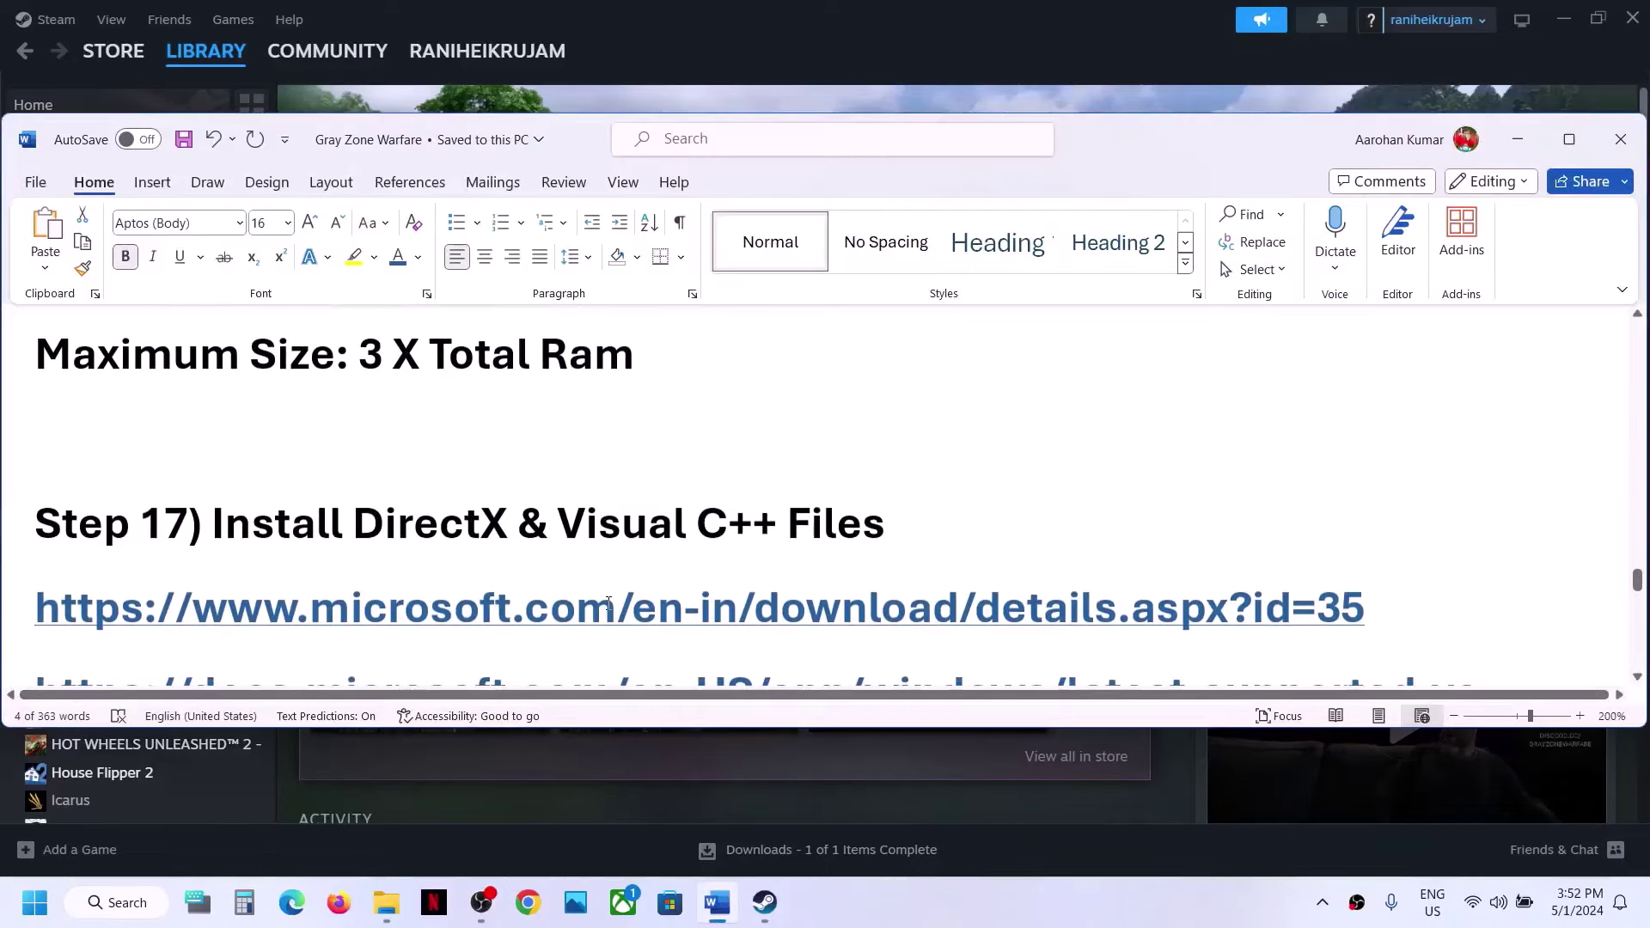
pyautogui.scroll(-3, 608, 603)
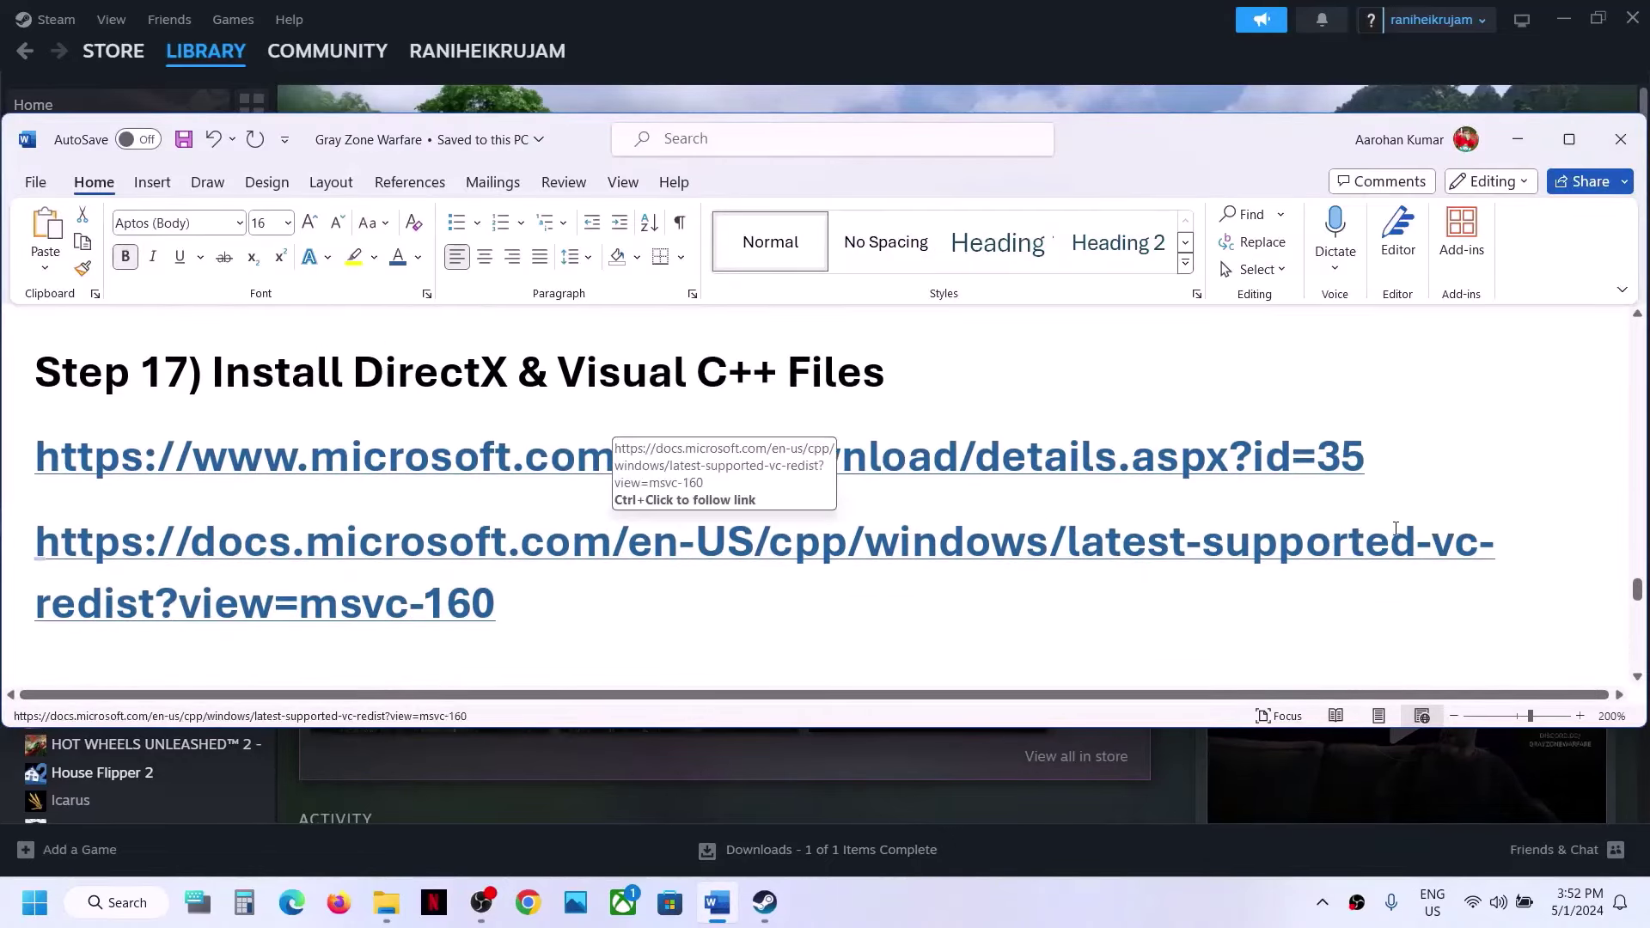
pyautogui.moveTo(1402, 447); pyautogui.dragTo(247, 479)
pyautogui.hotkey('ctrl', 'c')
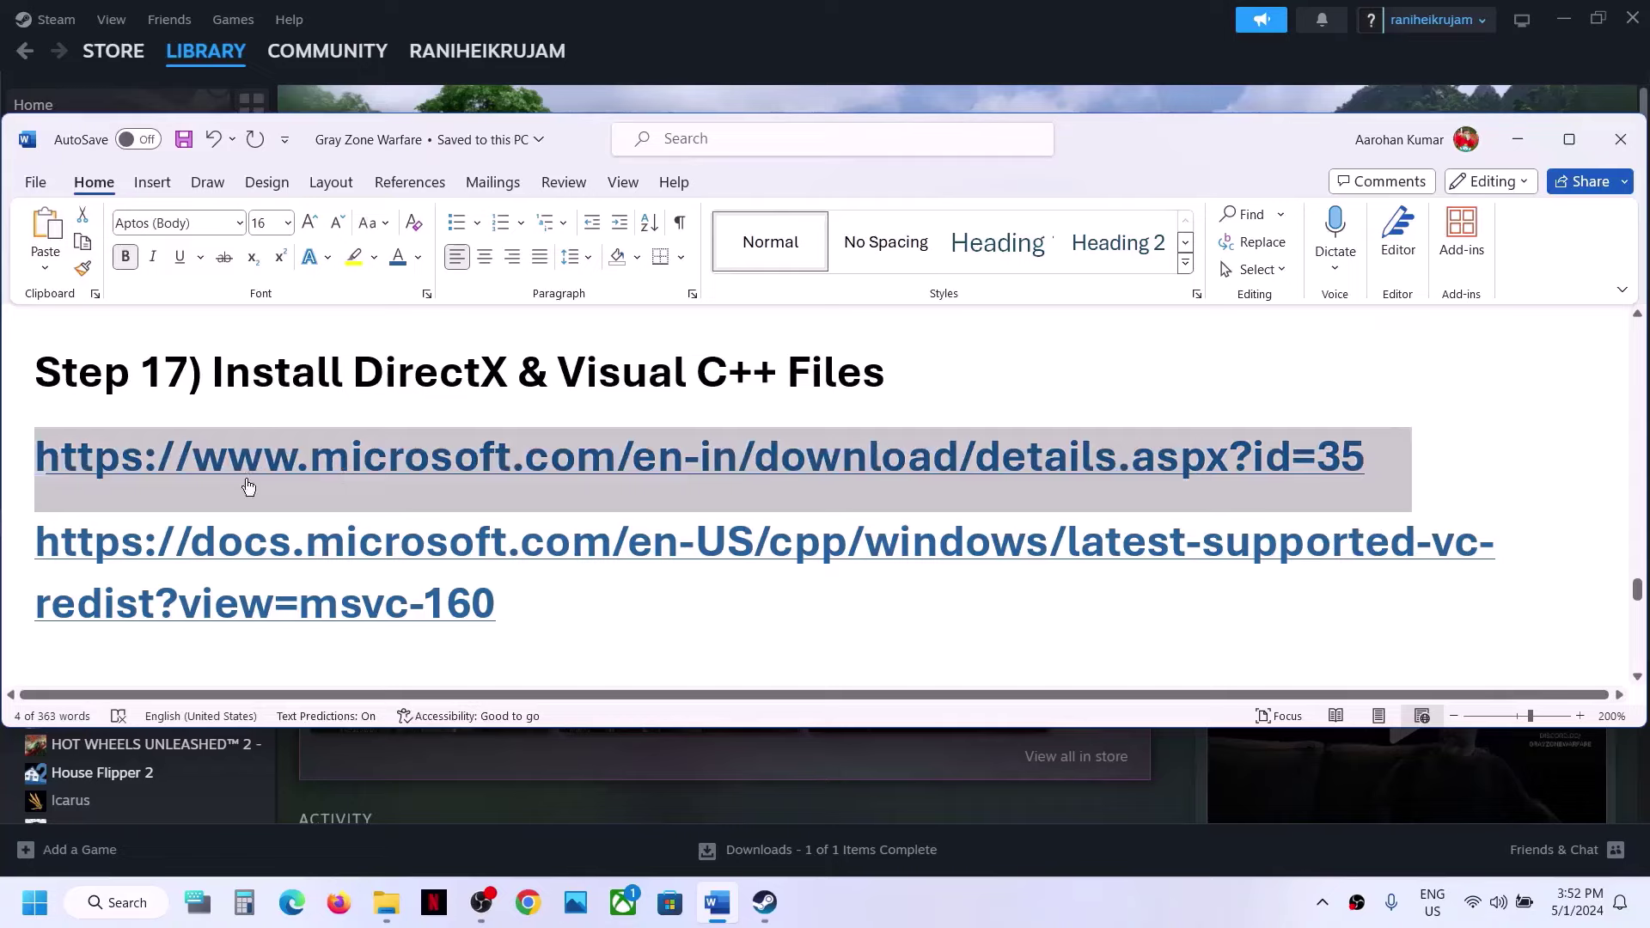
pyautogui.click(527, 903)
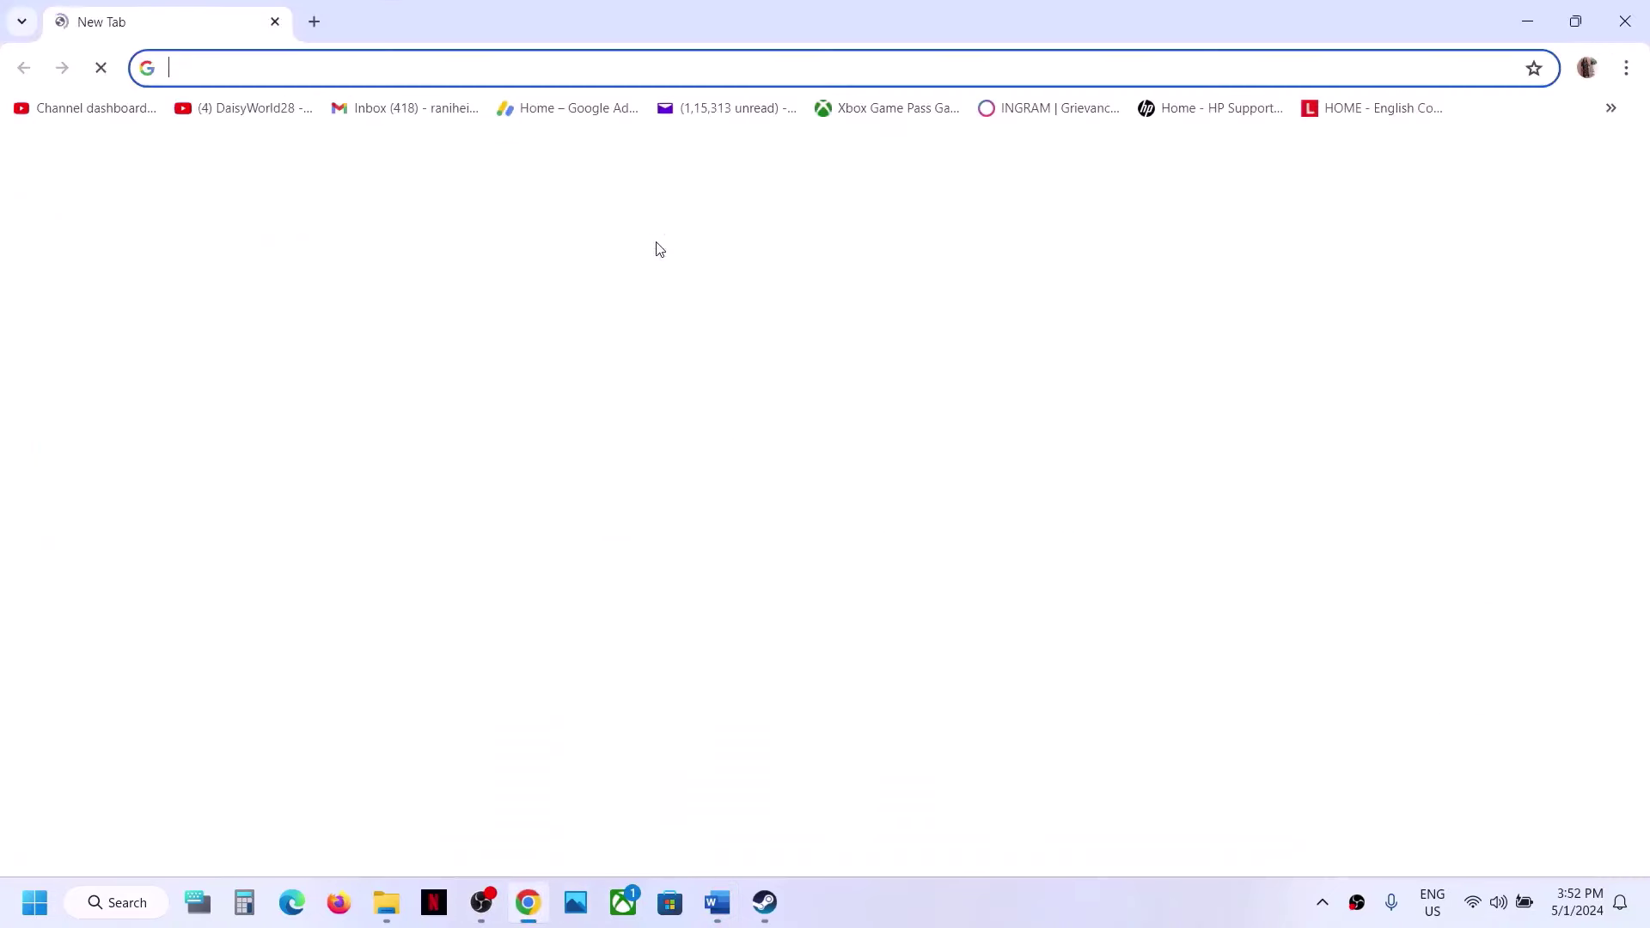
pyautogui.hotkey('ctrl', 'v')
pyautogui.press('Return')
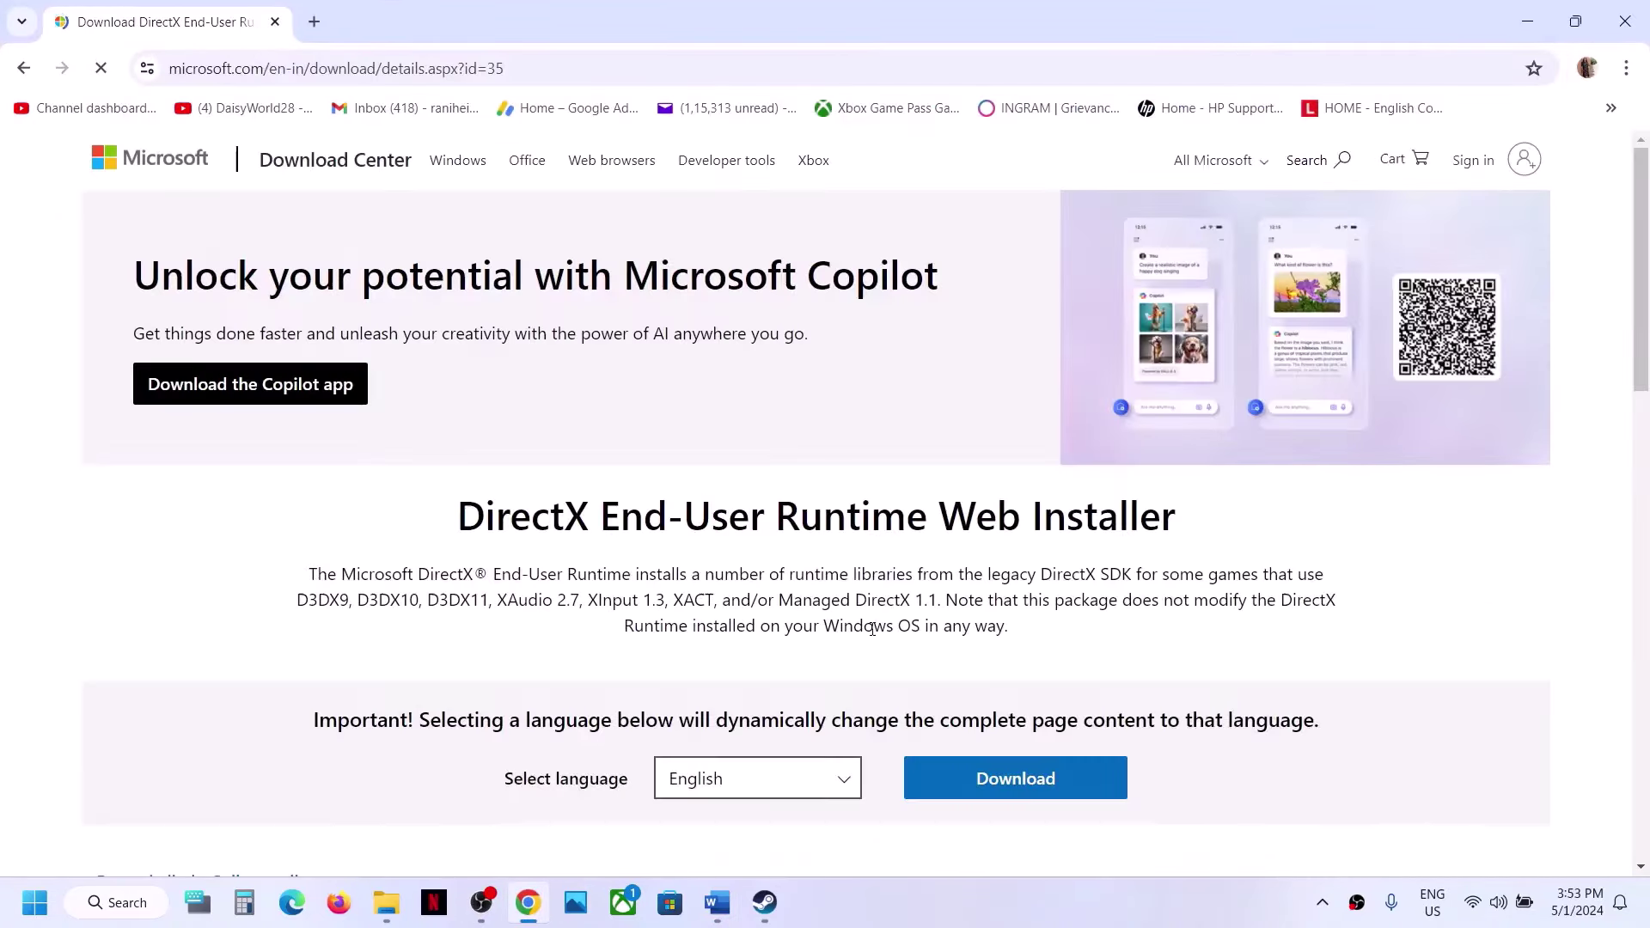
# - Download the English DirectX End-User Runtime Web Installer, run dxwebsetup.exe and allow it to make changes
pyautogui.scroll(-5, 873, 637)
pyautogui.click(1008, 529)
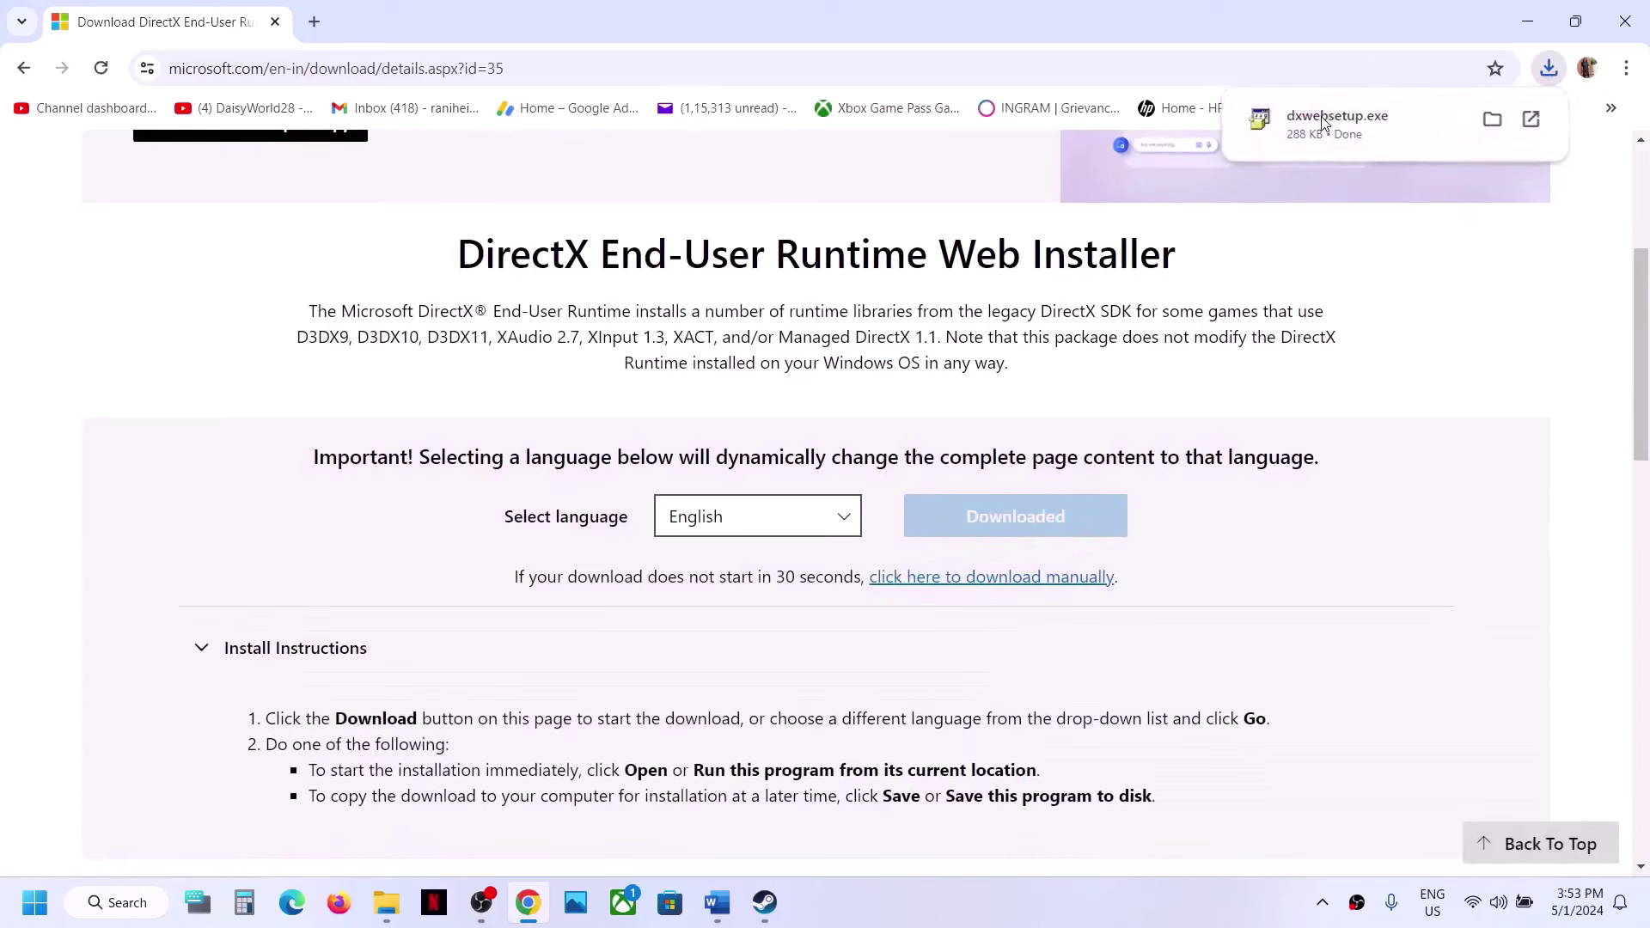
pyautogui.click(1321, 123)
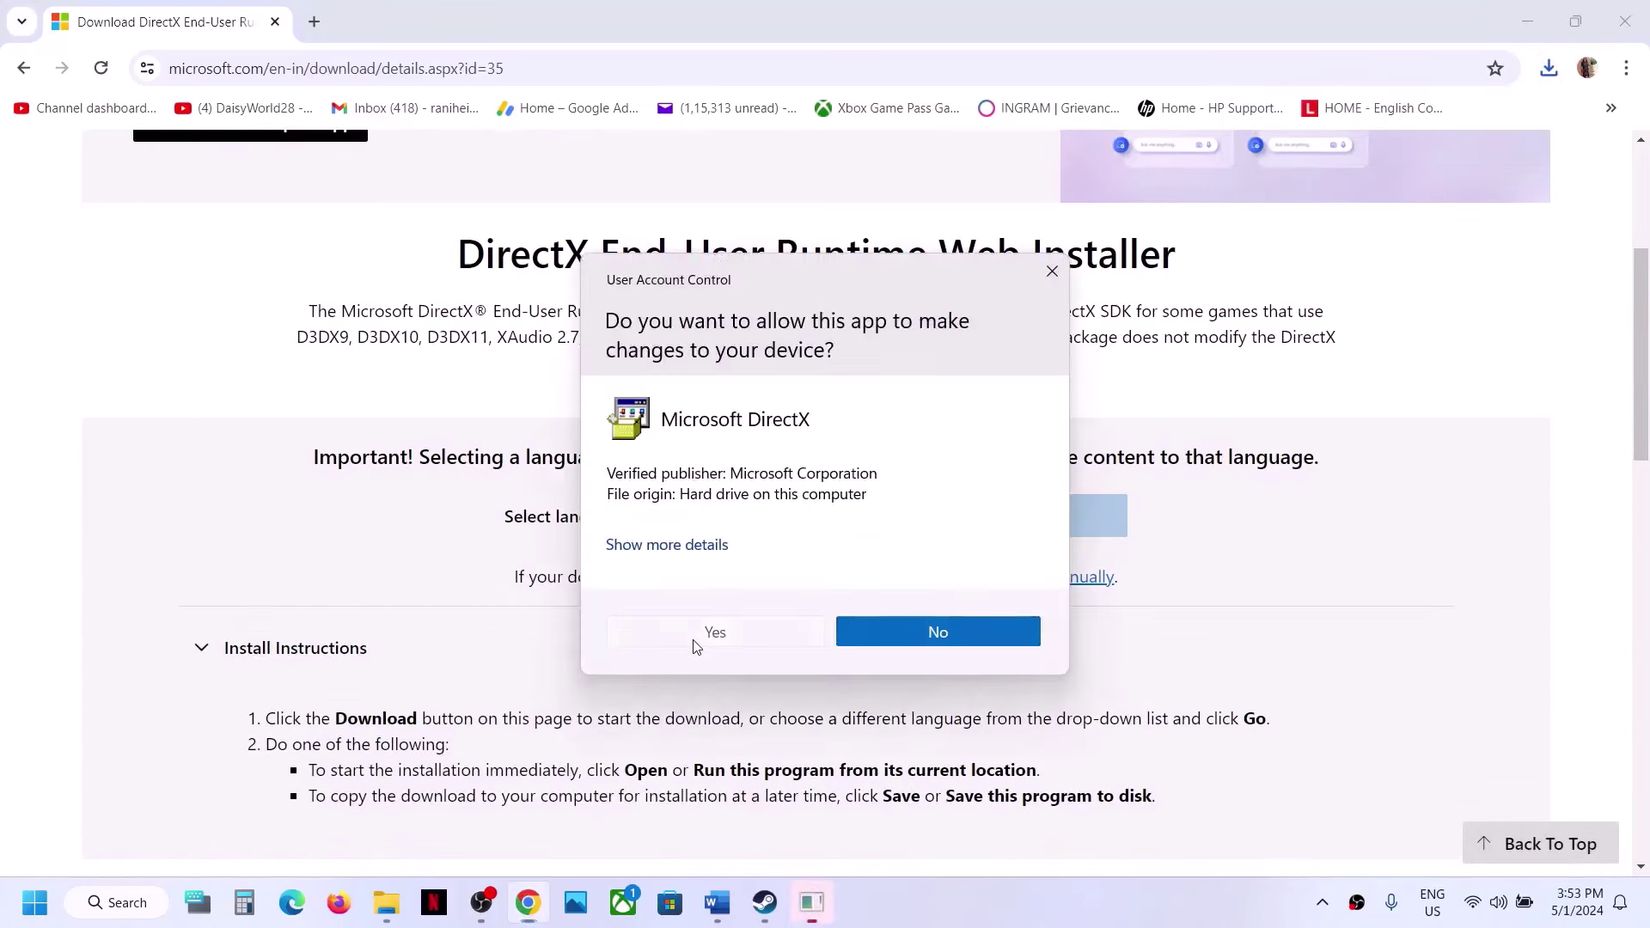
pyautogui.click(715, 632)
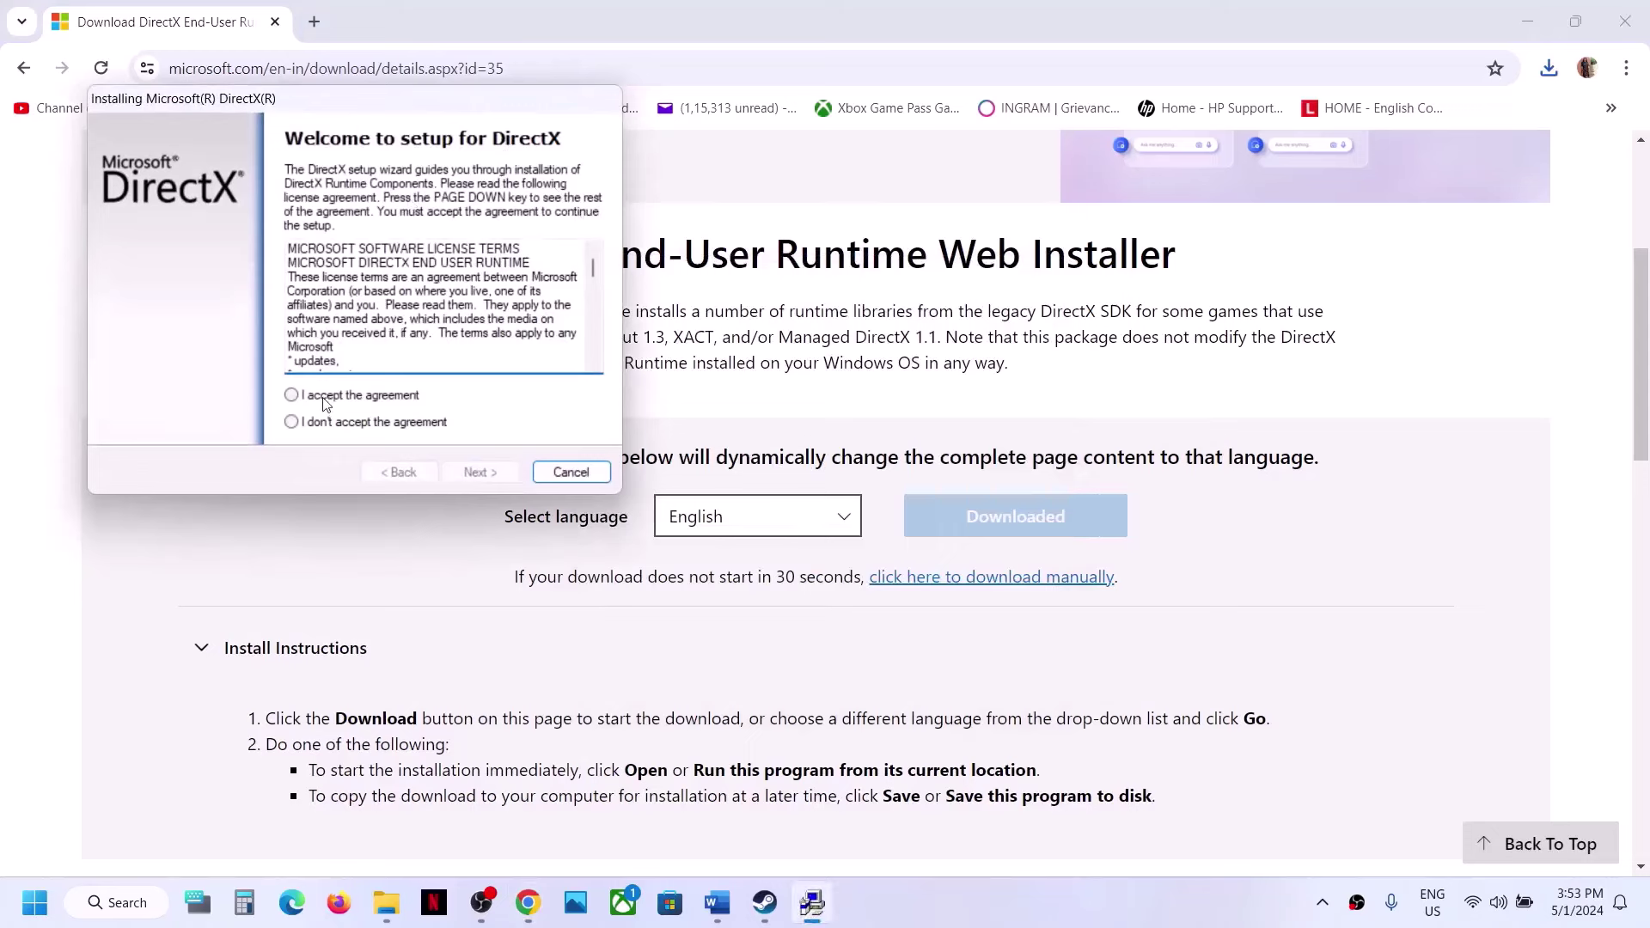
# - Accept the DirectX license agreement, decline the Bing Bar and go through the DirectX runtime installation, closing the setup at the end
pyautogui.click(292, 395)
pyautogui.click(475, 472)
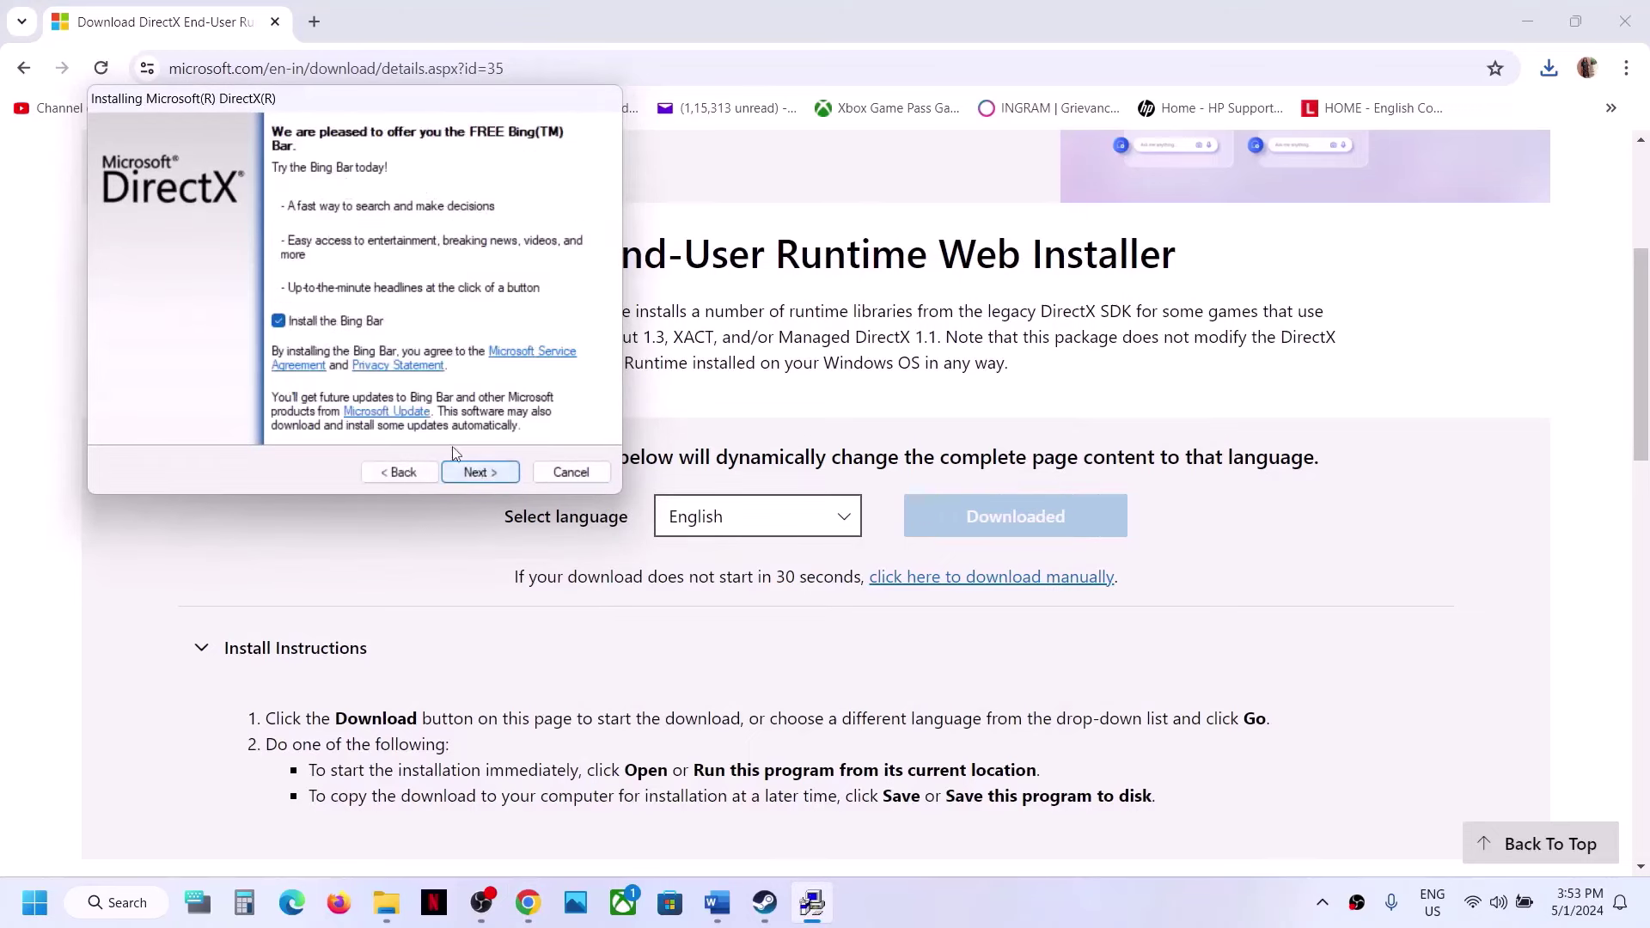
pyautogui.click(279, 321)
pyautogui.click(482, 484)
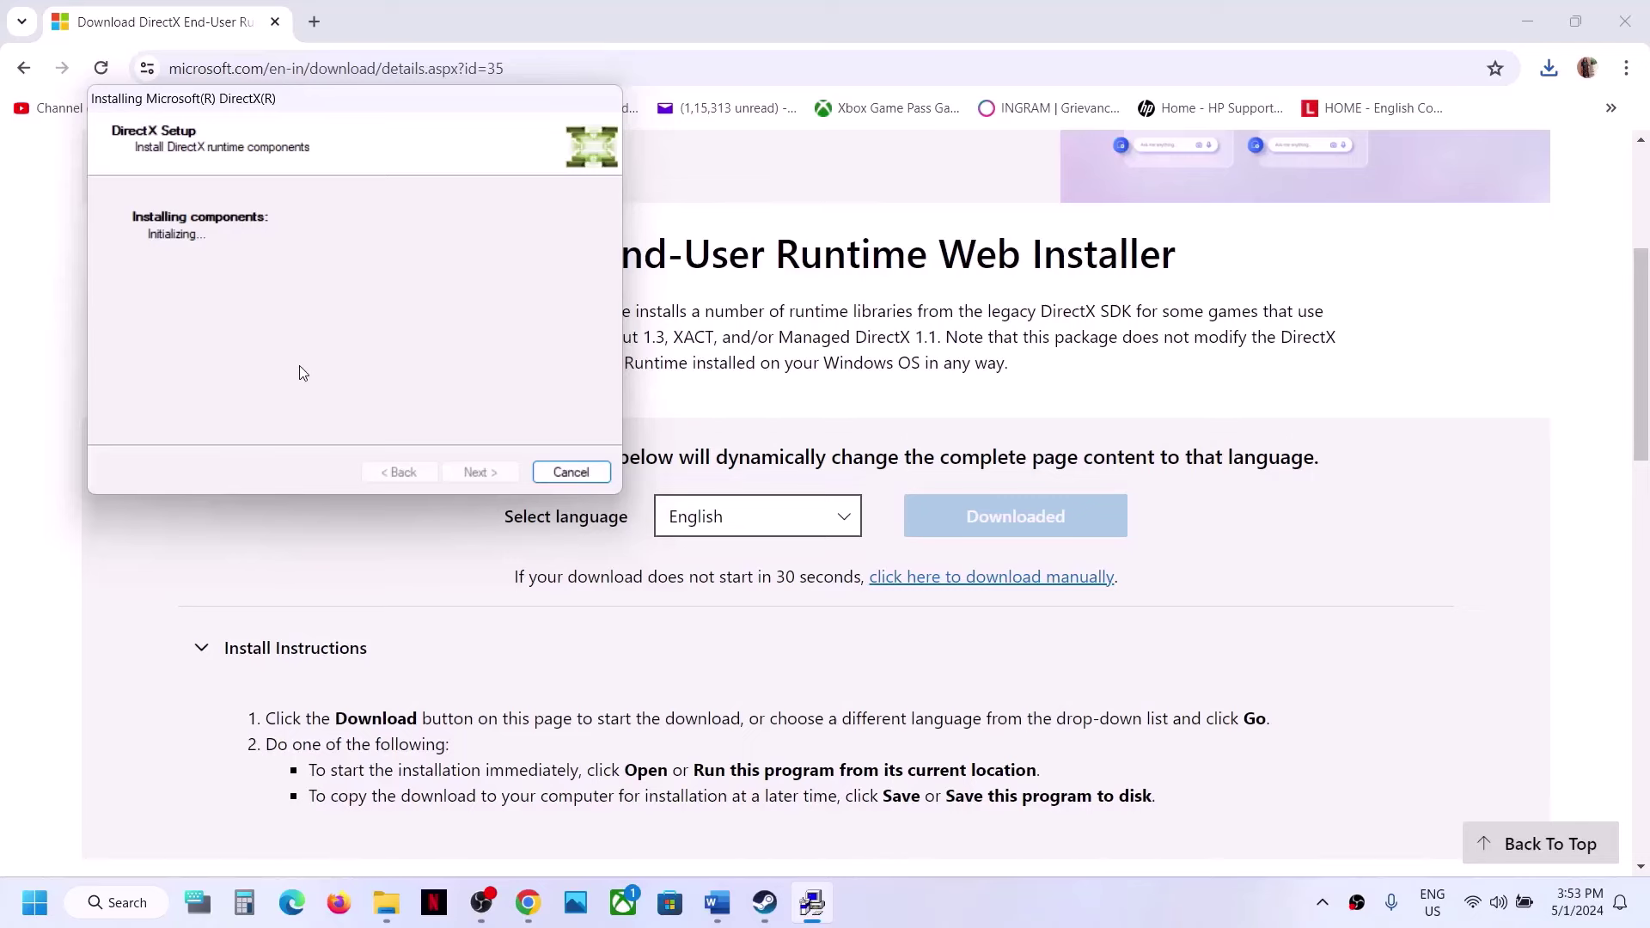
pyautogui.click(789, 578)
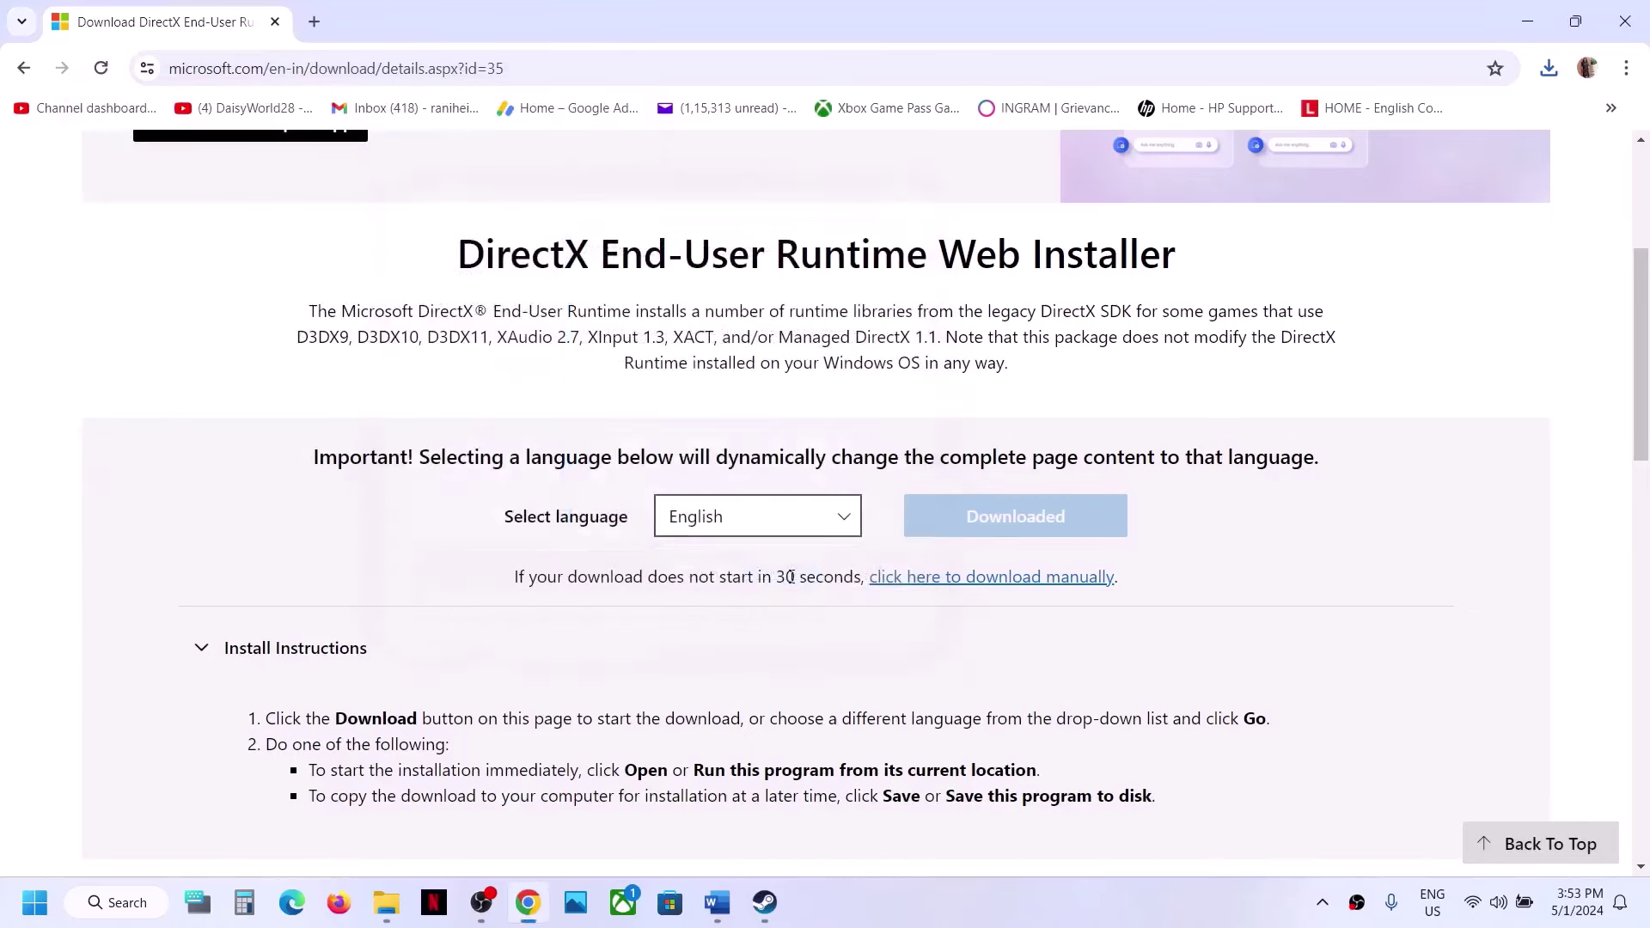
# - Copy the Visual C++ redistributable link (latest-supported-vc-redist) under Step 17 of the document and open it in a new Chrome tab
pyautogui.click(727, 904)
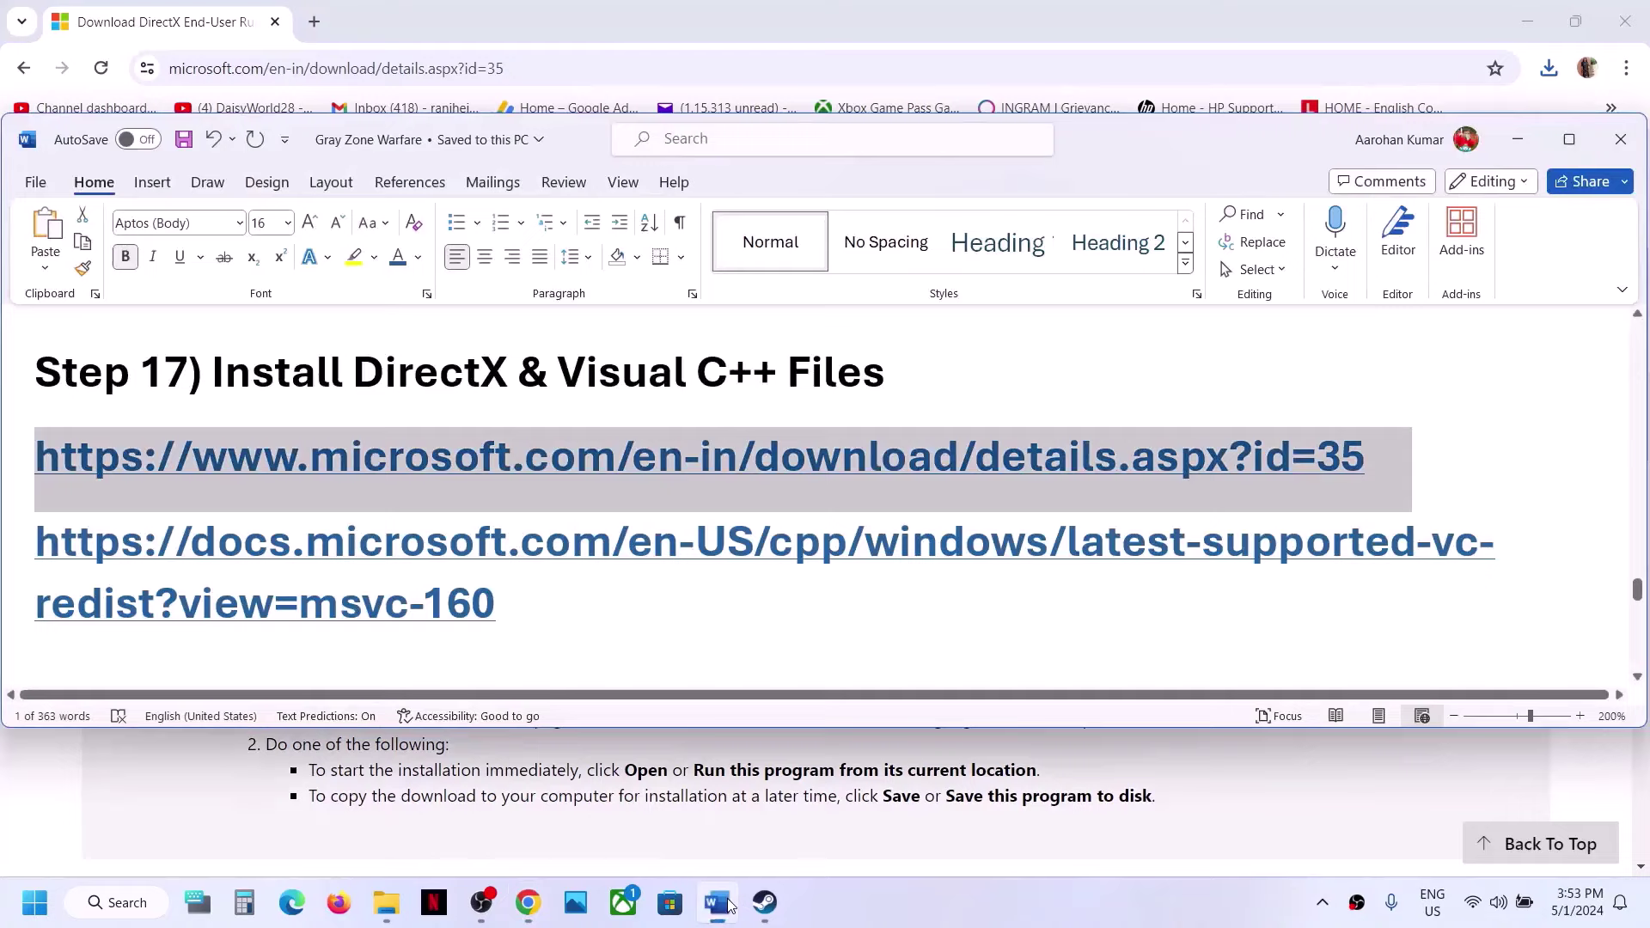
pyautogui.click(543, 601)
pyautogui.moveTo(36, 550); pyautogui.dragTo(524, 601)
pyautogui.hotkey('ctrl', 'c')
pyautogui.click(528, 902)
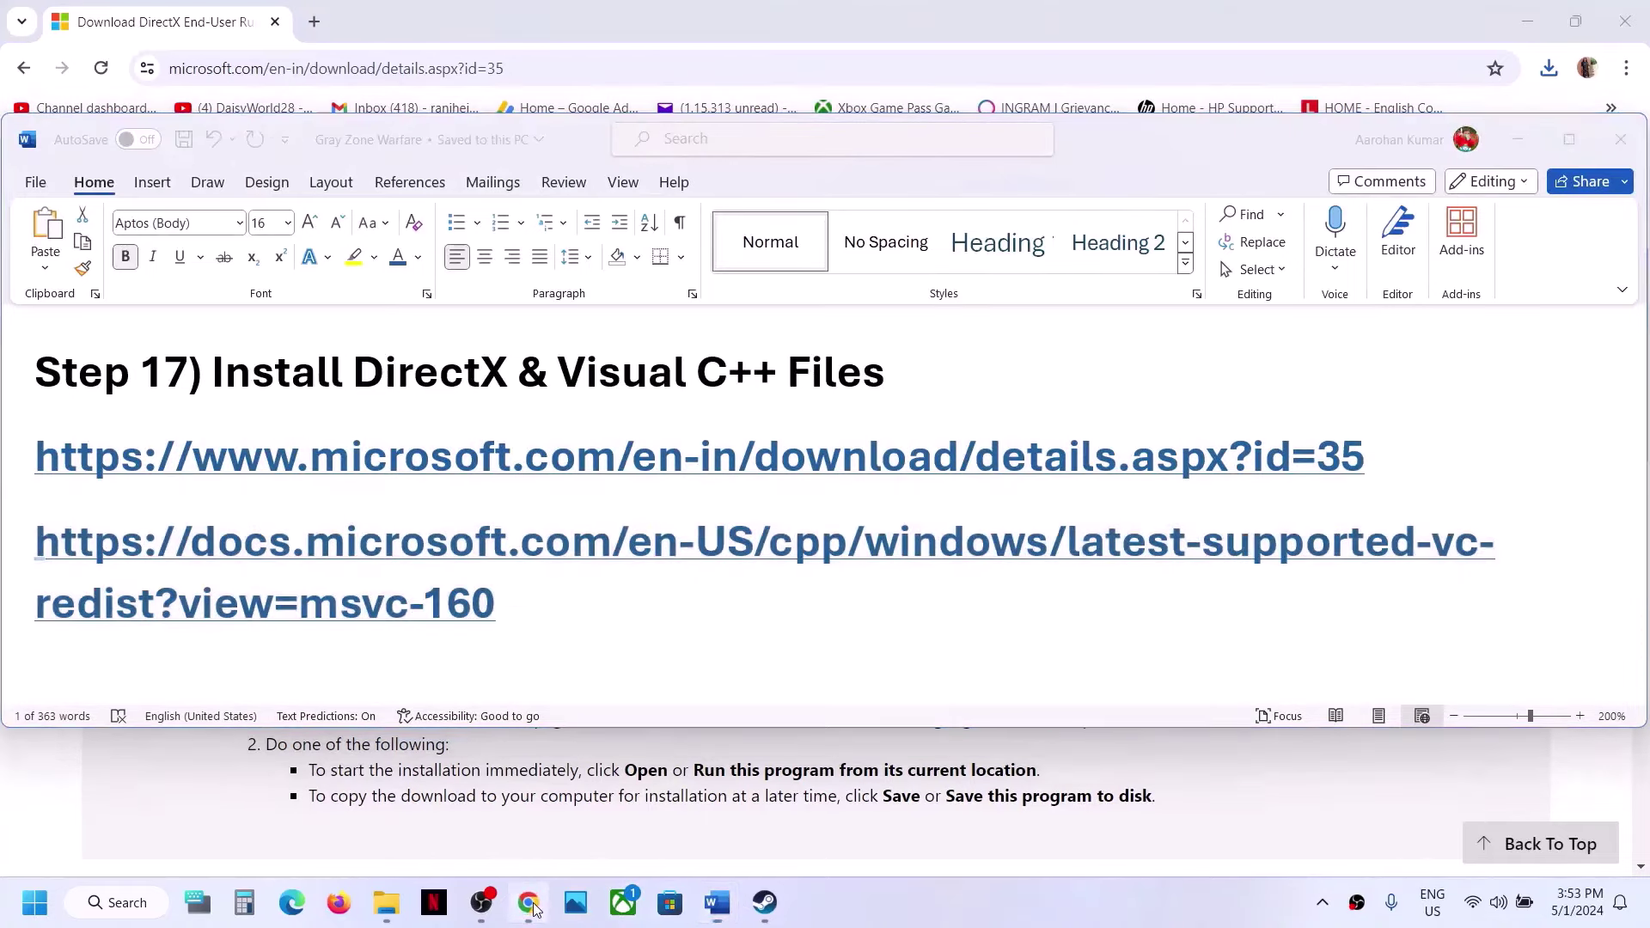
pyautogui.click(312, 23)
pyautogui.hotkey('ctrl', 'v')
pyautogui.press('Return')
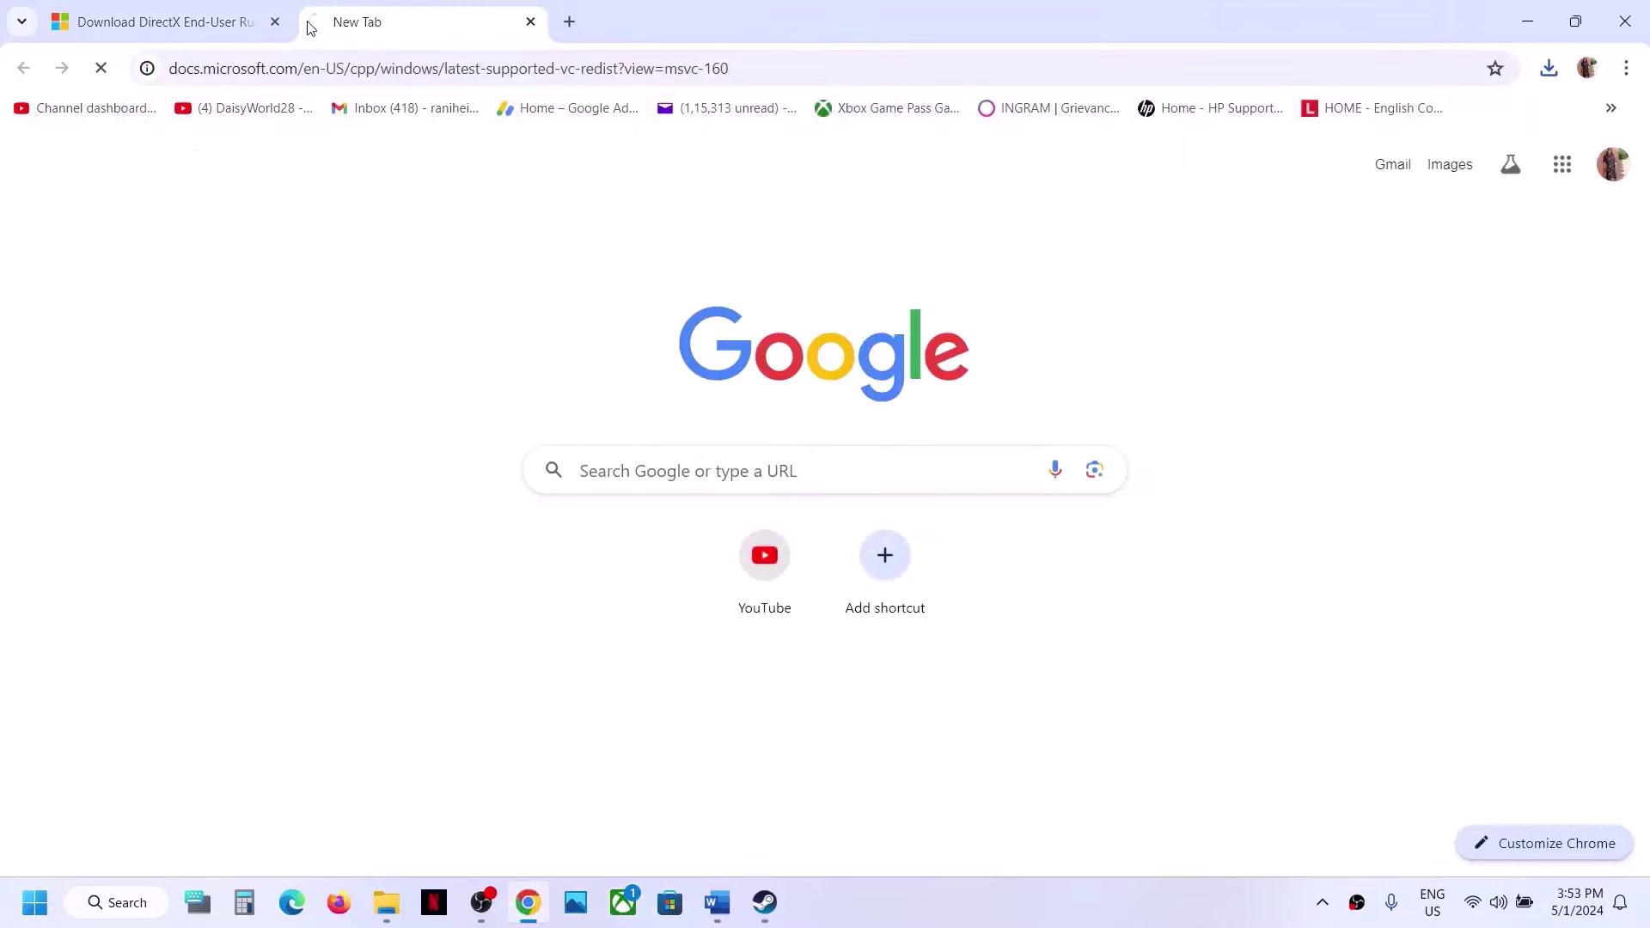
# - Download and run the X86 installer (vc_redist.x86.exe) from the latest Visual C++ Redistributable table and try to repair the installation
pyautogui.scroll(-10, 685, 313)
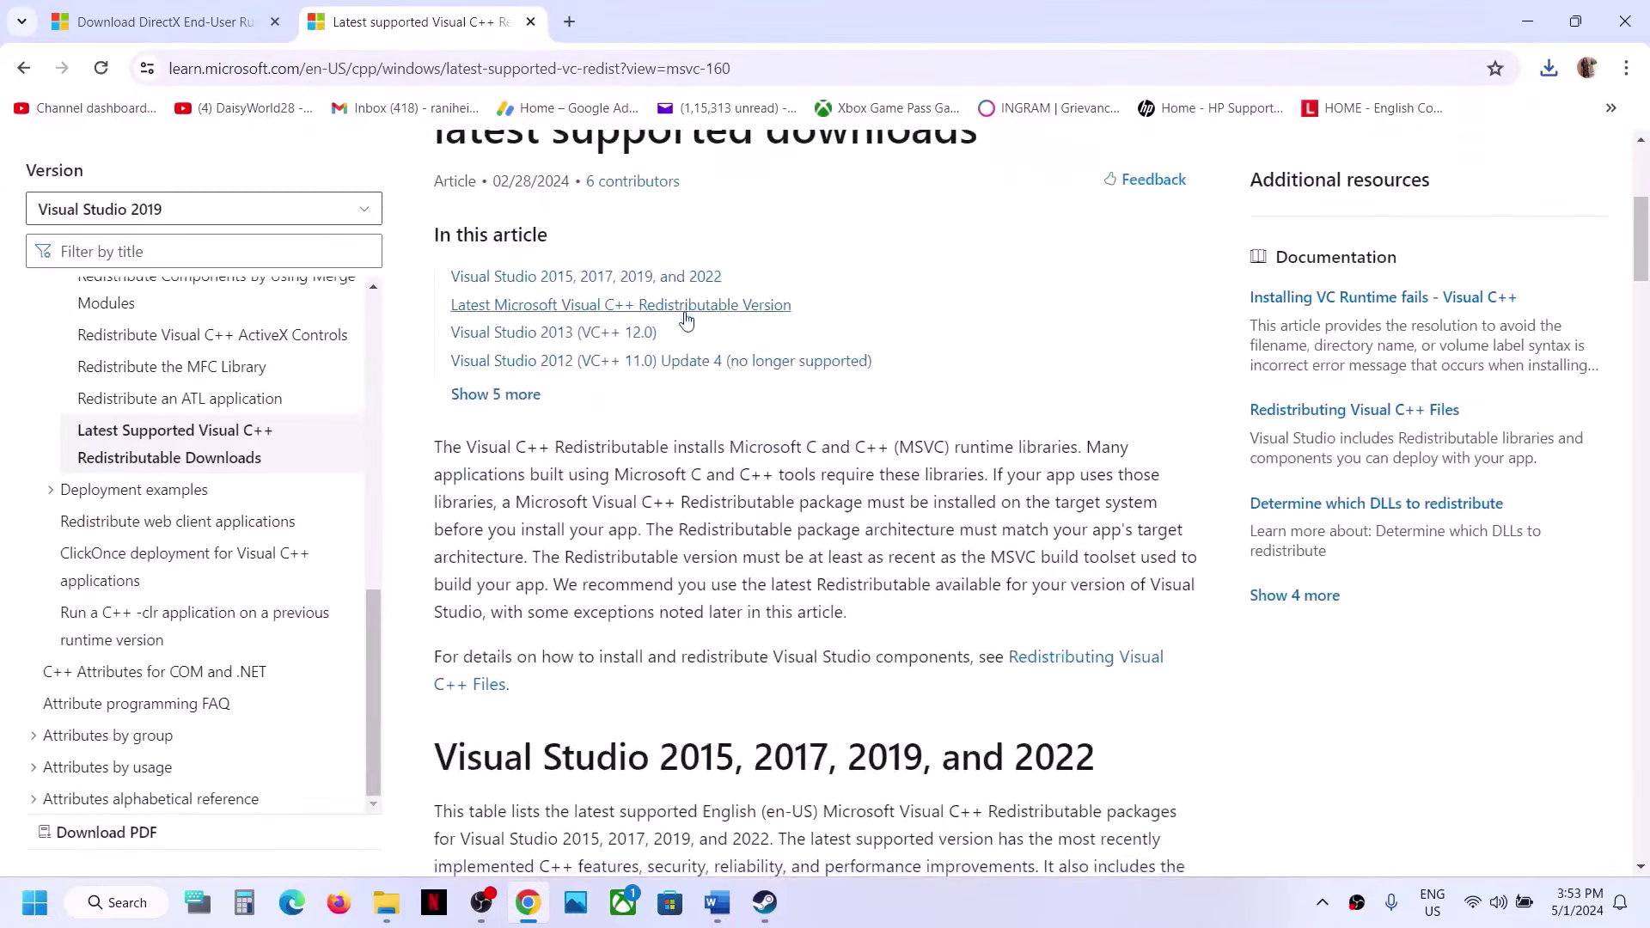
pyautogui.scroll(-1, 679, 327)
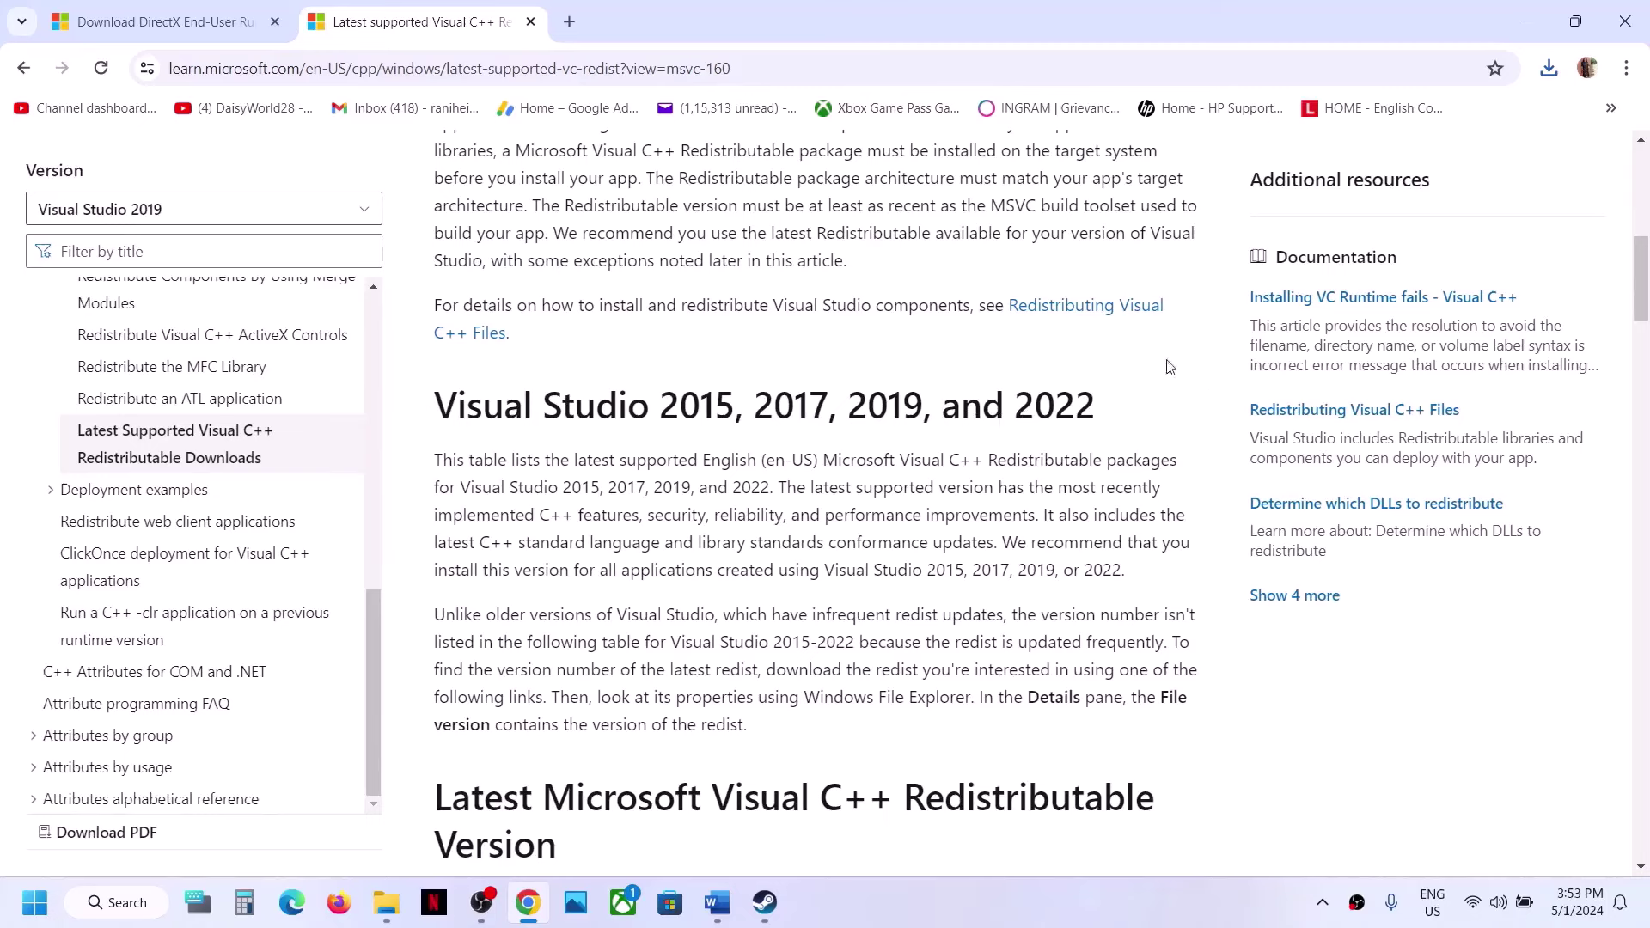
pyautogui.scroll(-6, 704, 558)
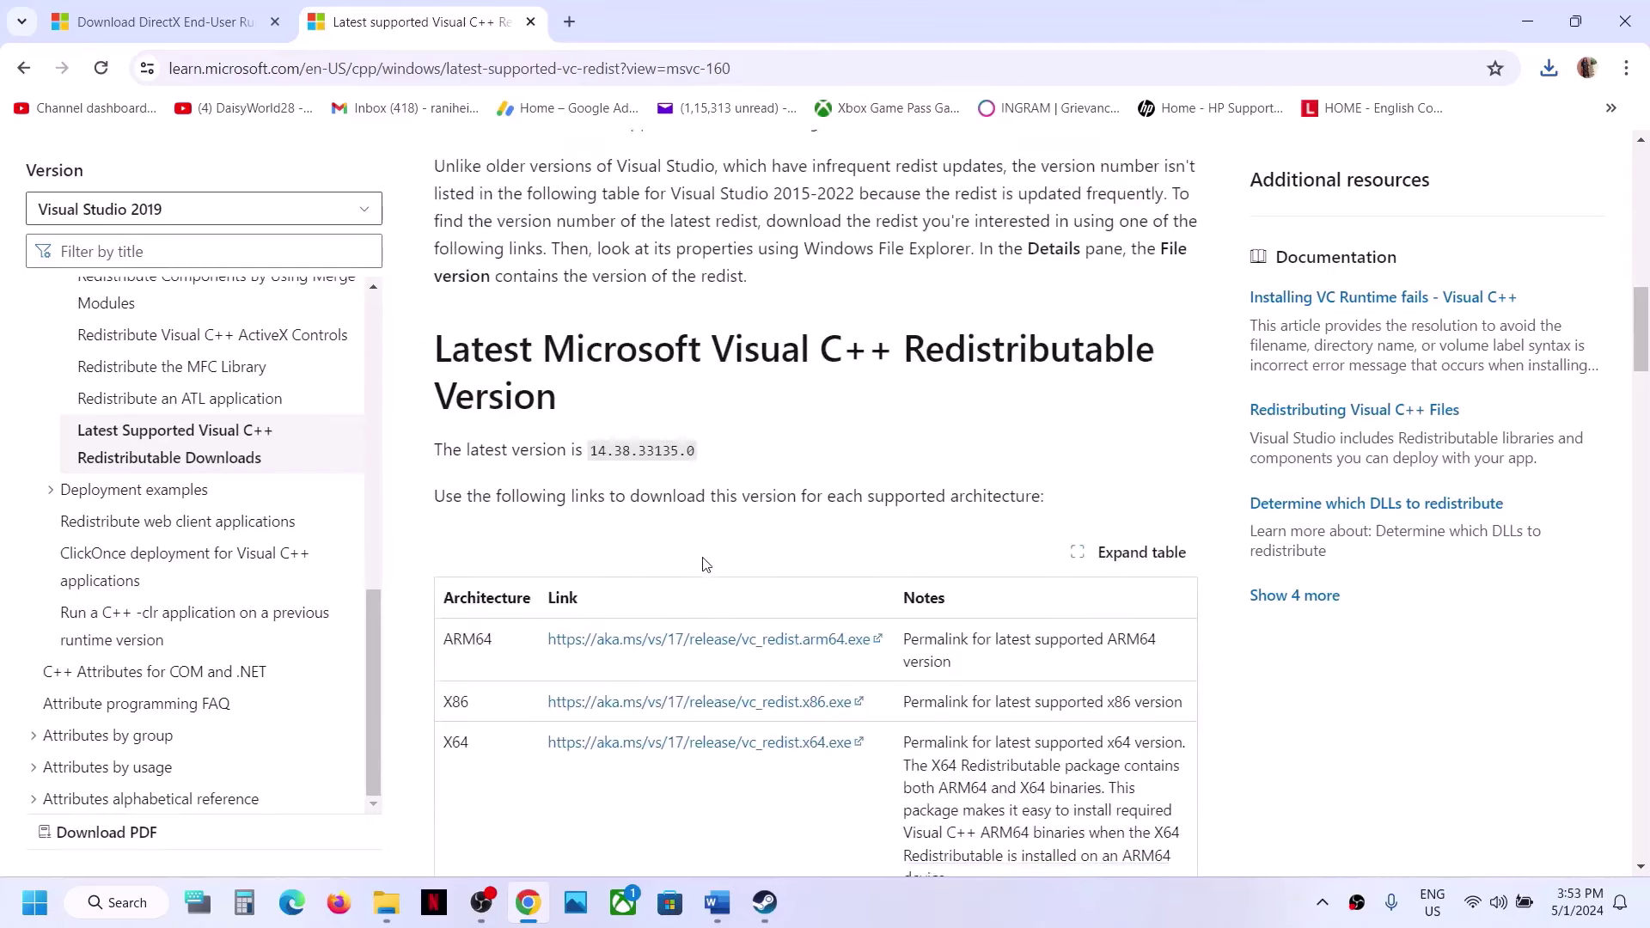
pyautogui.doubleClick(445, 584)
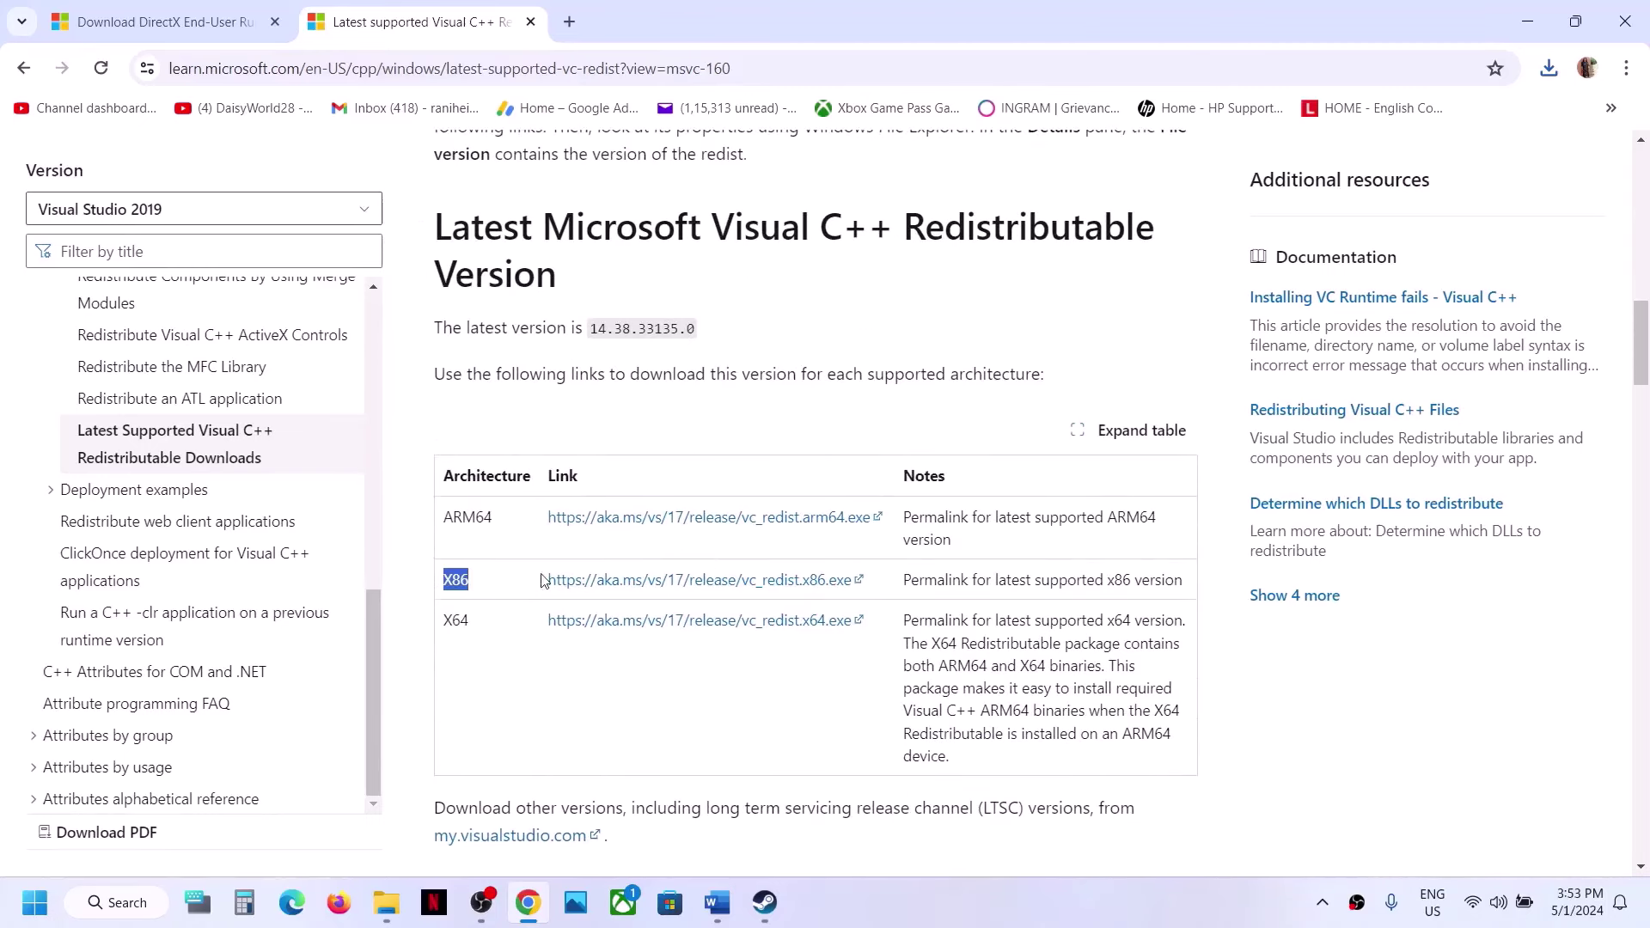
pyautogui.doubleClick(453, 623)
pyautogui.doubleClick(450, 583)
pyautogui.click(637, 581)
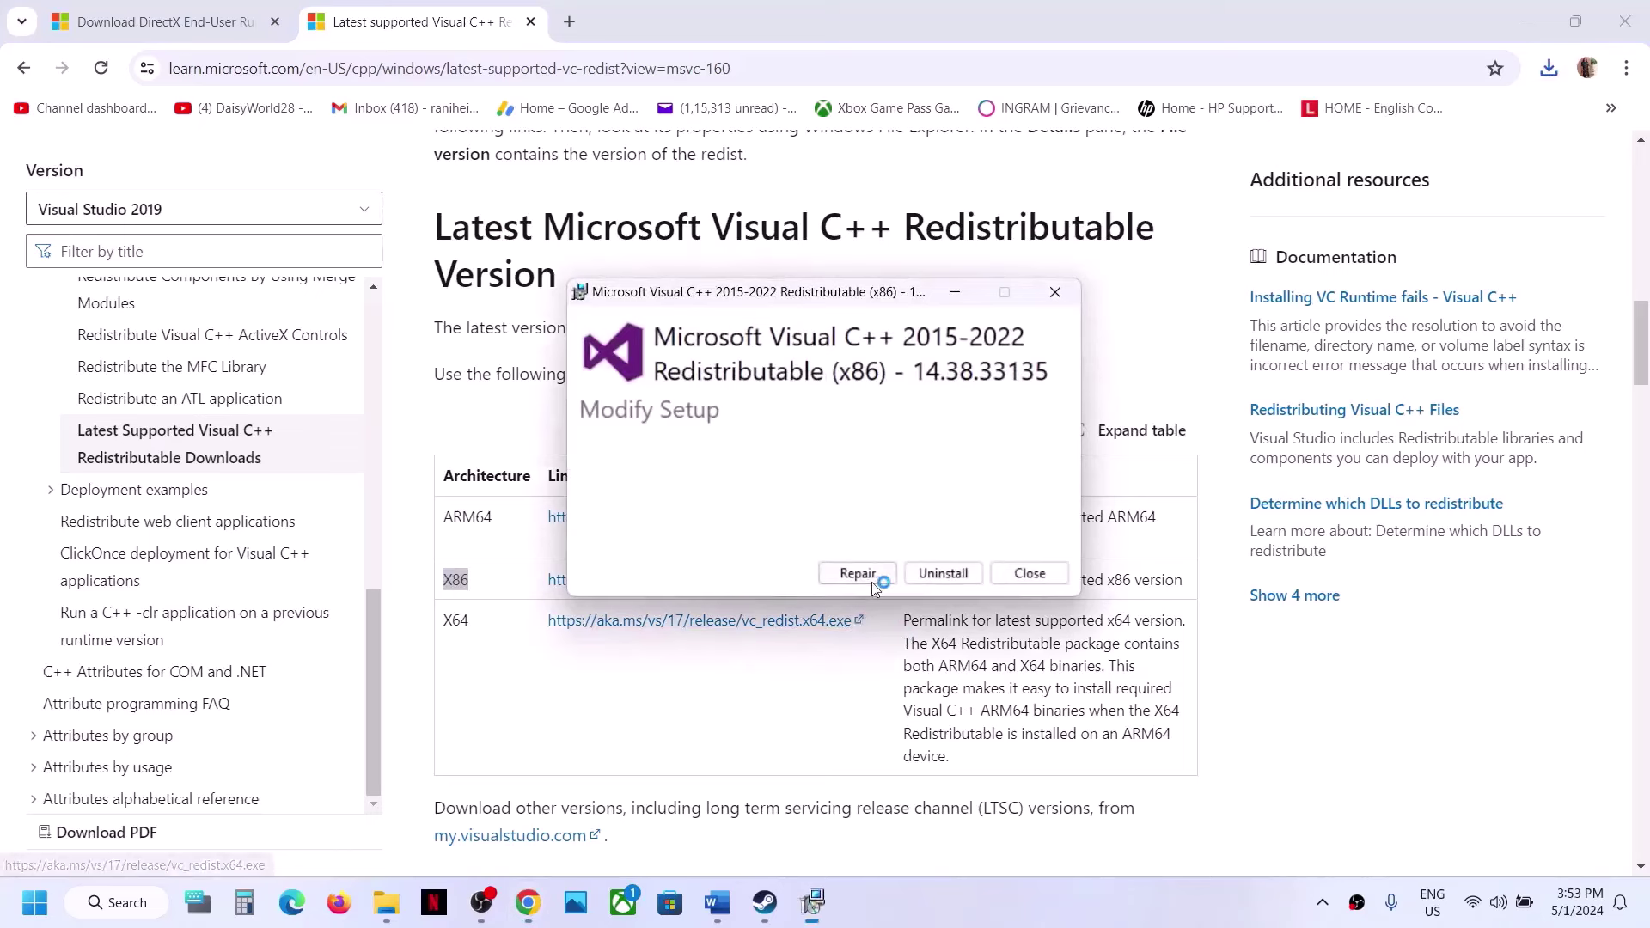
pyautogui.click(860, 574)
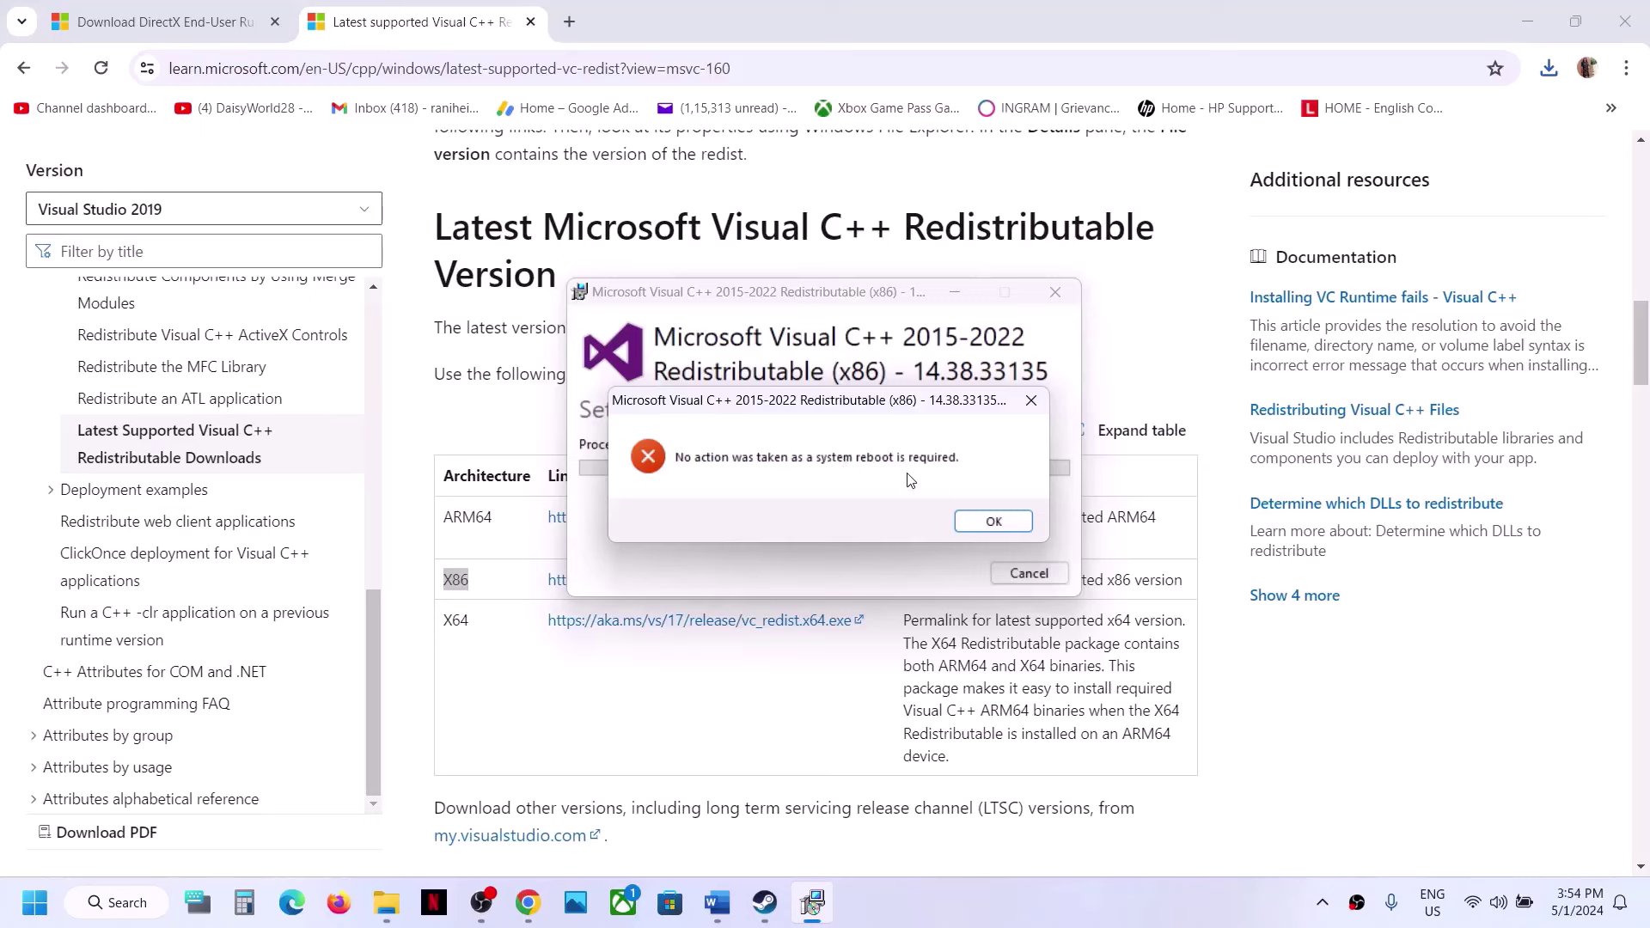
pyautogui.click(983, 518)
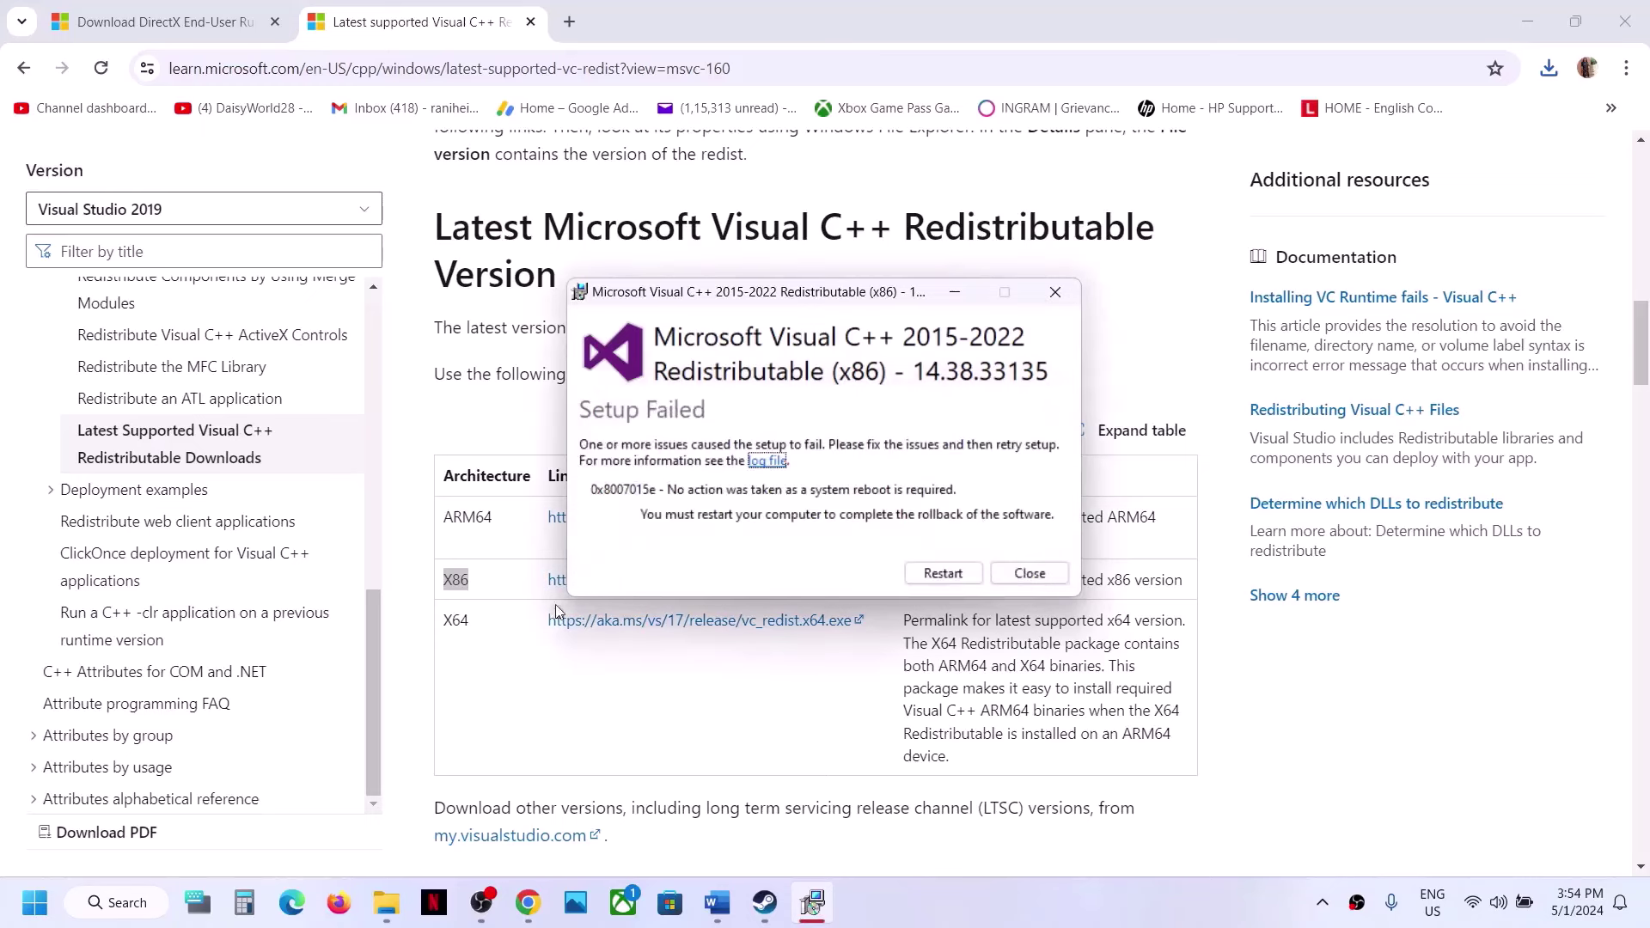
# - Download and run the X64 installer (vc_redist.x64.exe) from the same table and try to repair its installation
pyautogui.click(471, 643)
pyautogui.moveTo(448, 621); pyautogui.dragTo(560, 621)
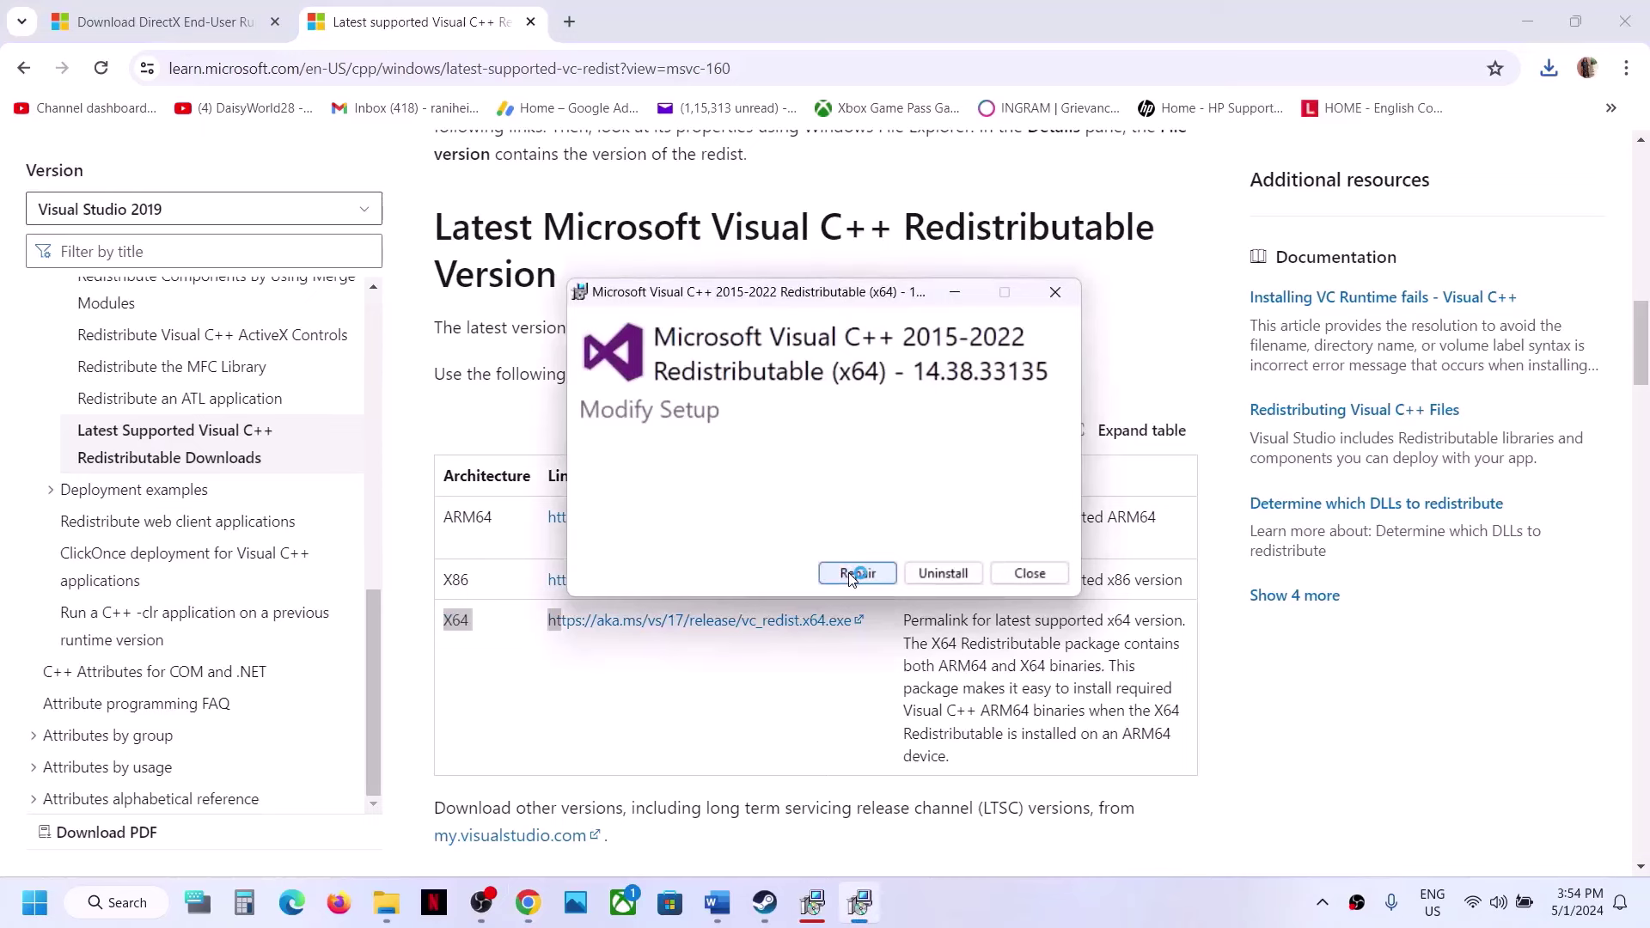
pyautogui.click(853, 574)
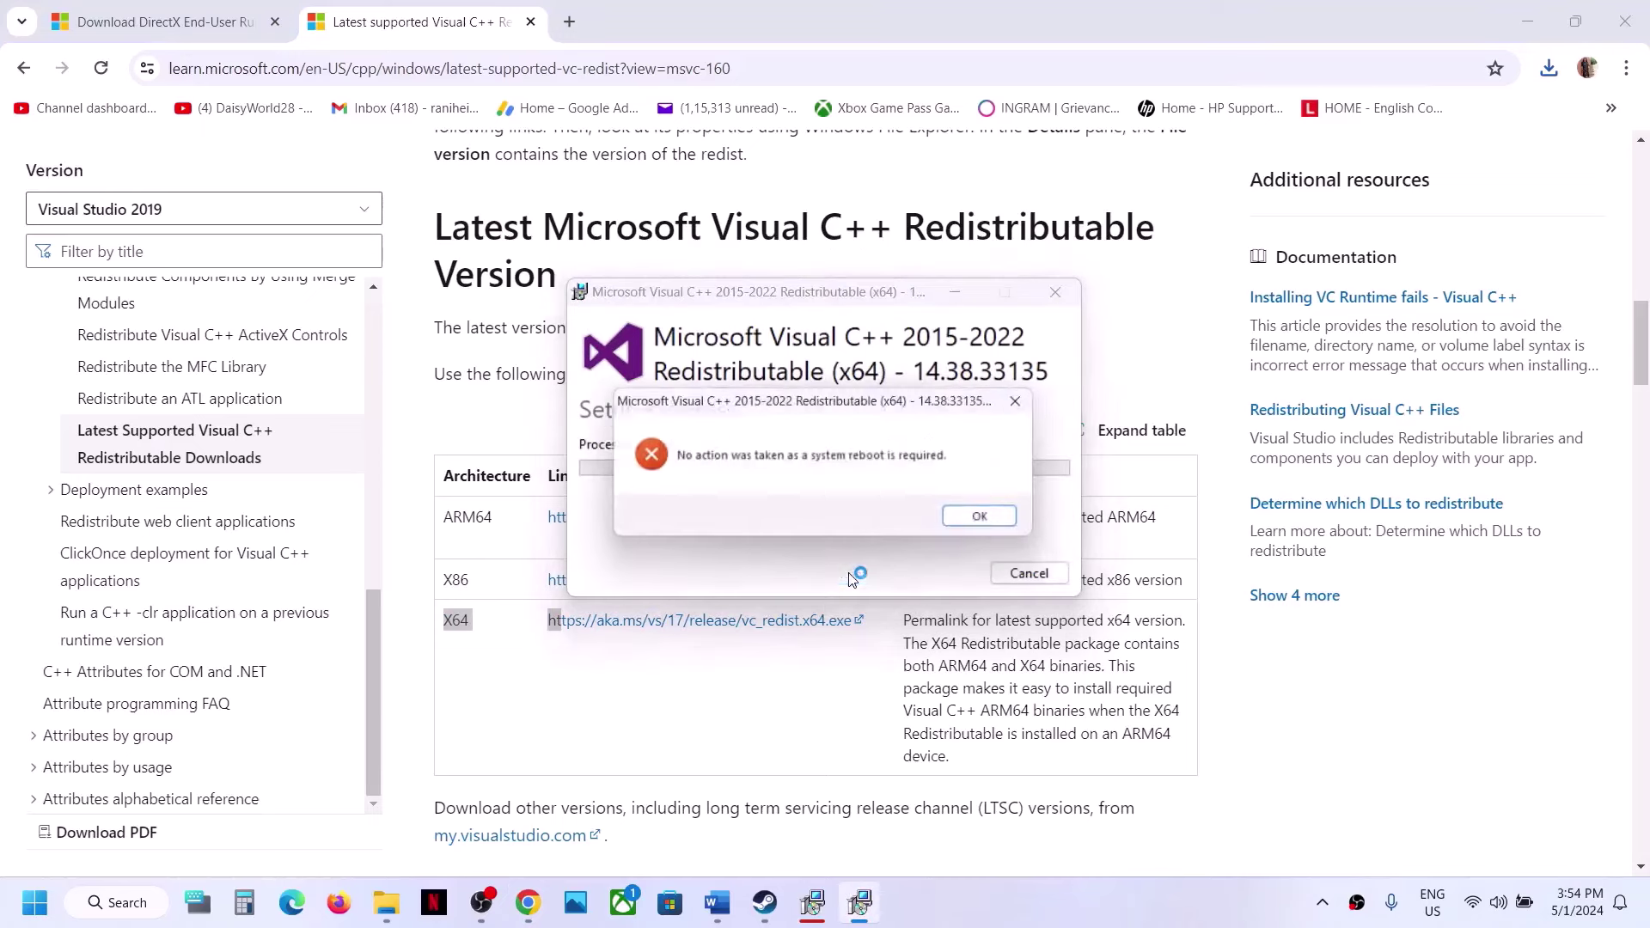
pyautogui.click(992, 521)
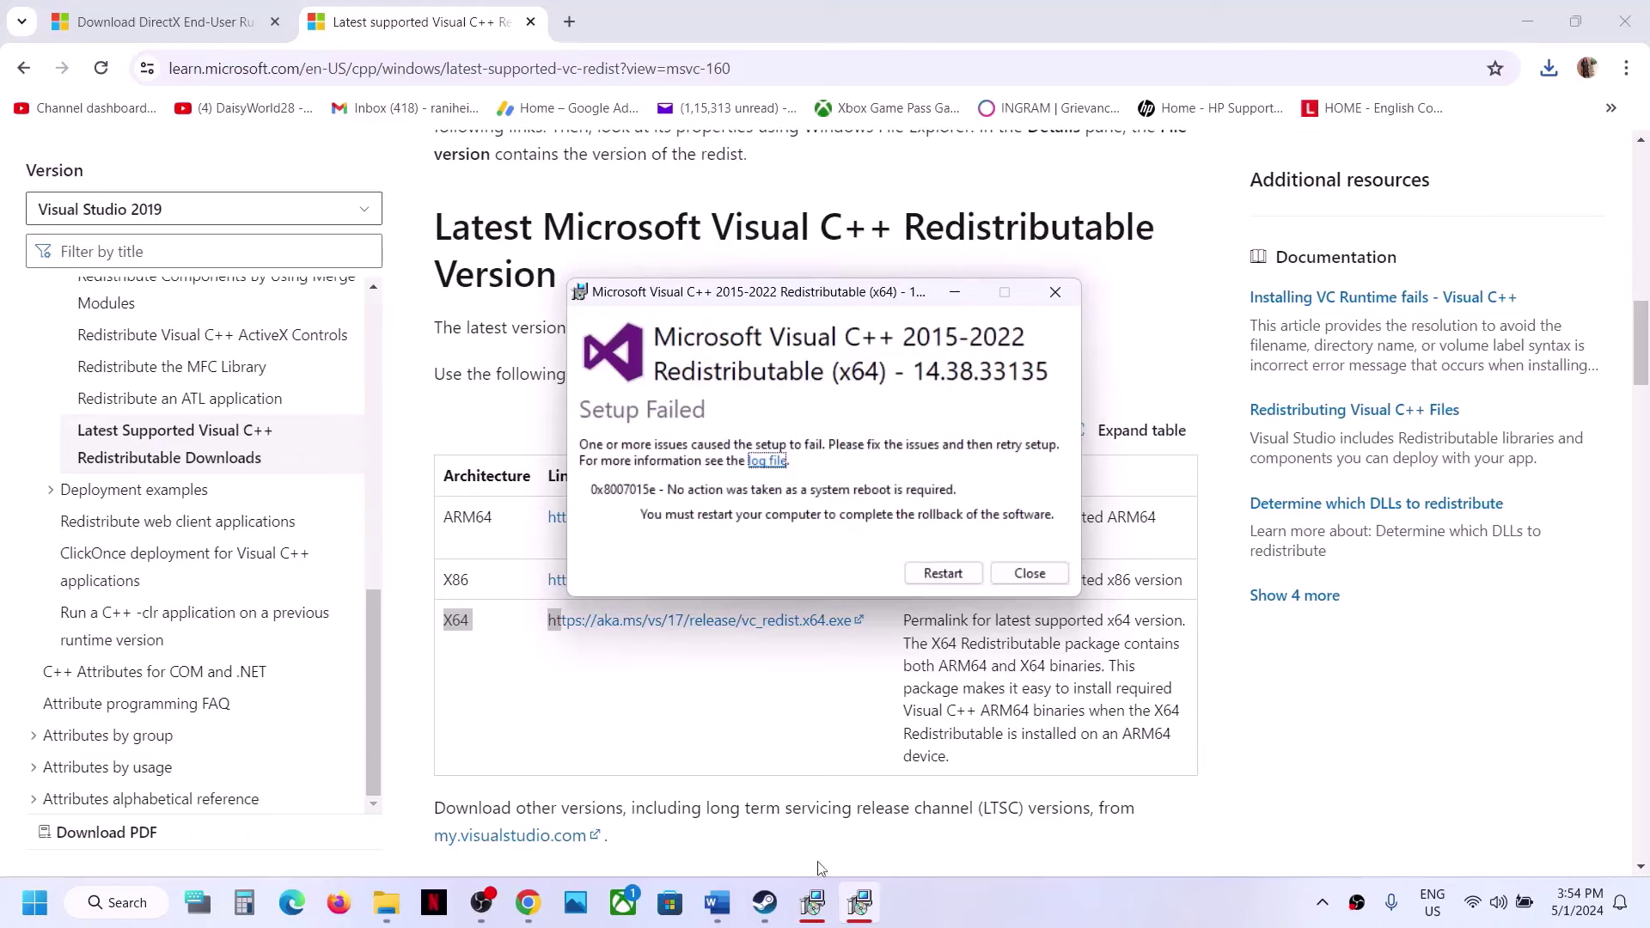
# - View the x86 and x64 setup windows side by side and look at the Restart option among the Windows power options
pyautogui.click(860, 902)
pyautogui.moveTo(901, 302); pyautogui.dragTo(457, 369)
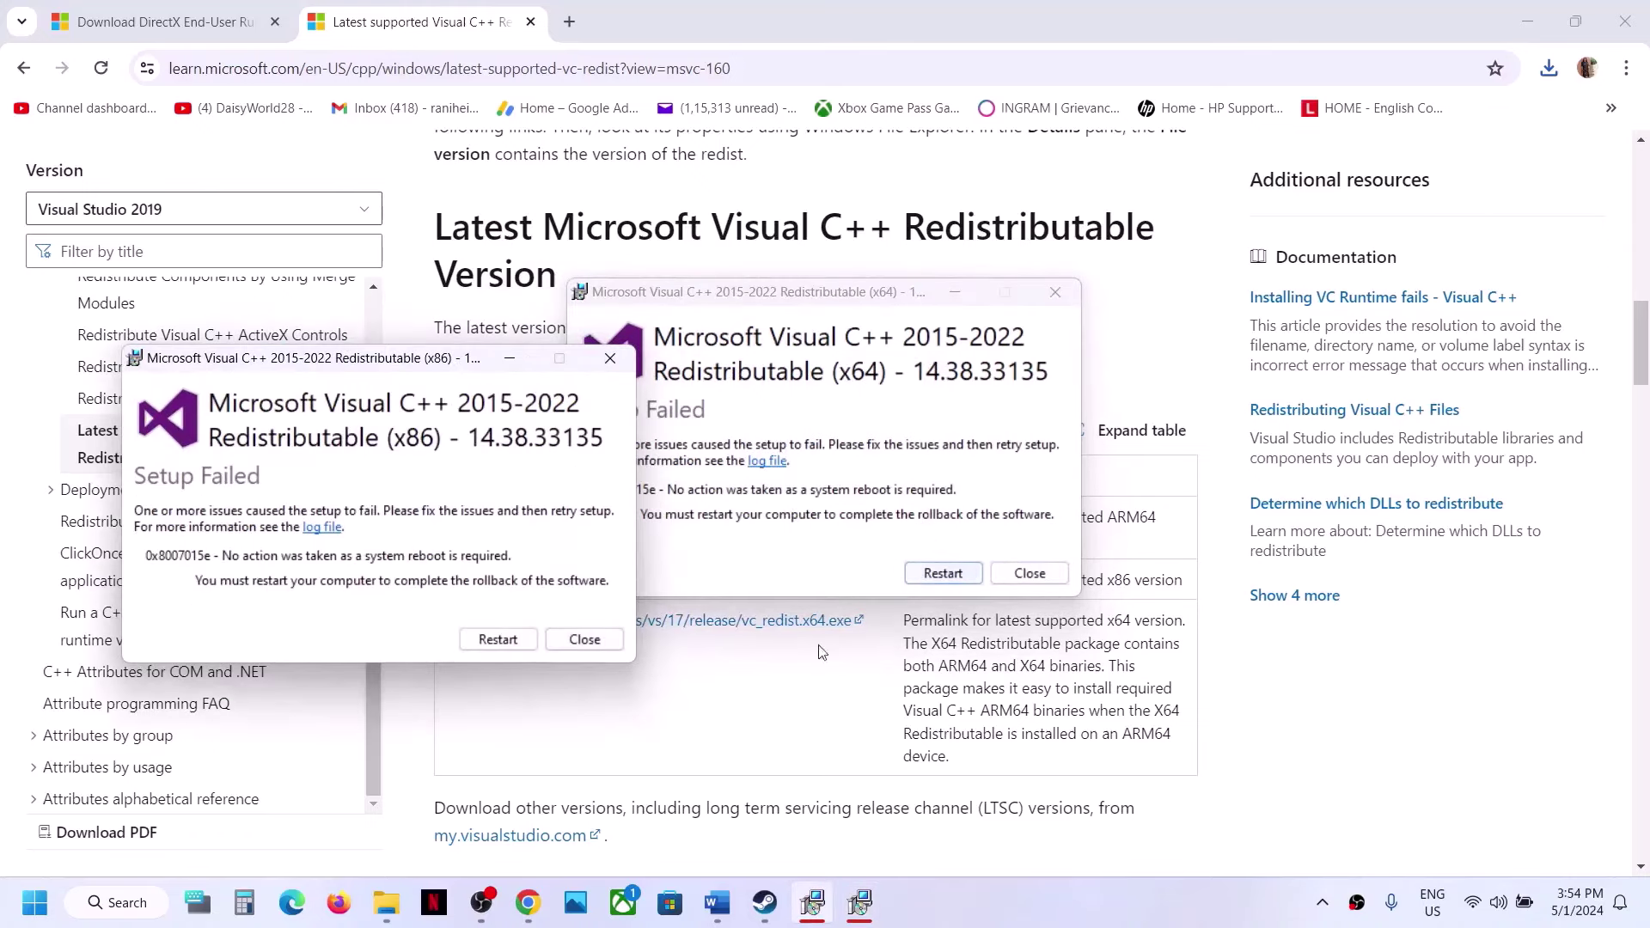
pyautogui.click(571, 665)
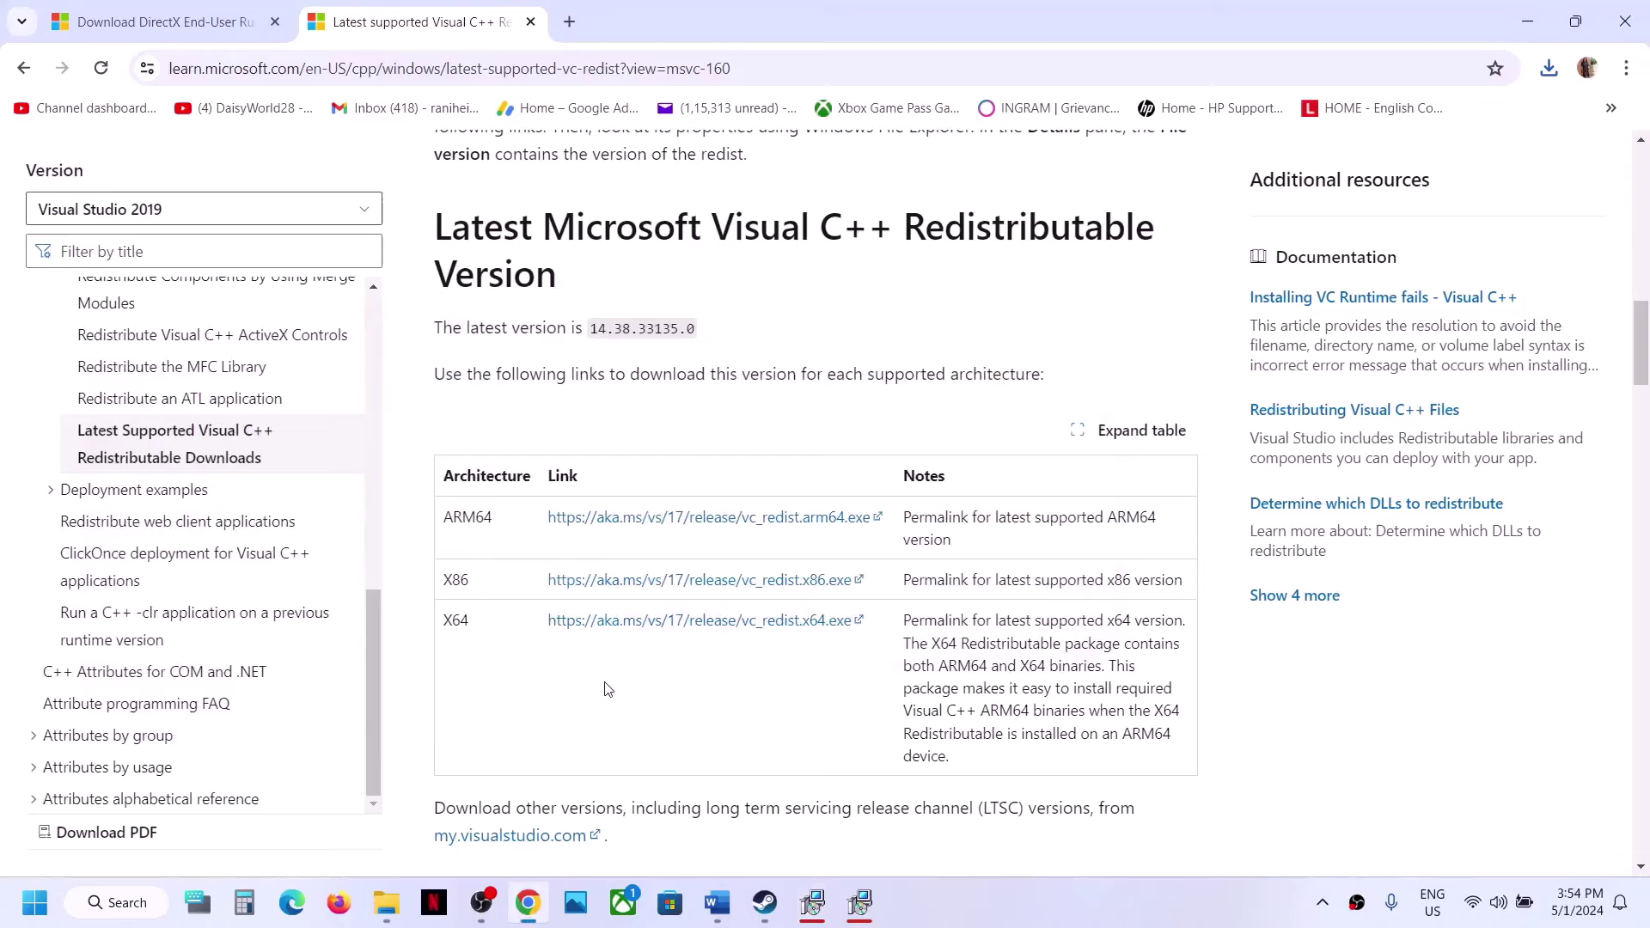
pyautogui.click(25, 899)
pyautogui.click(625, 828)
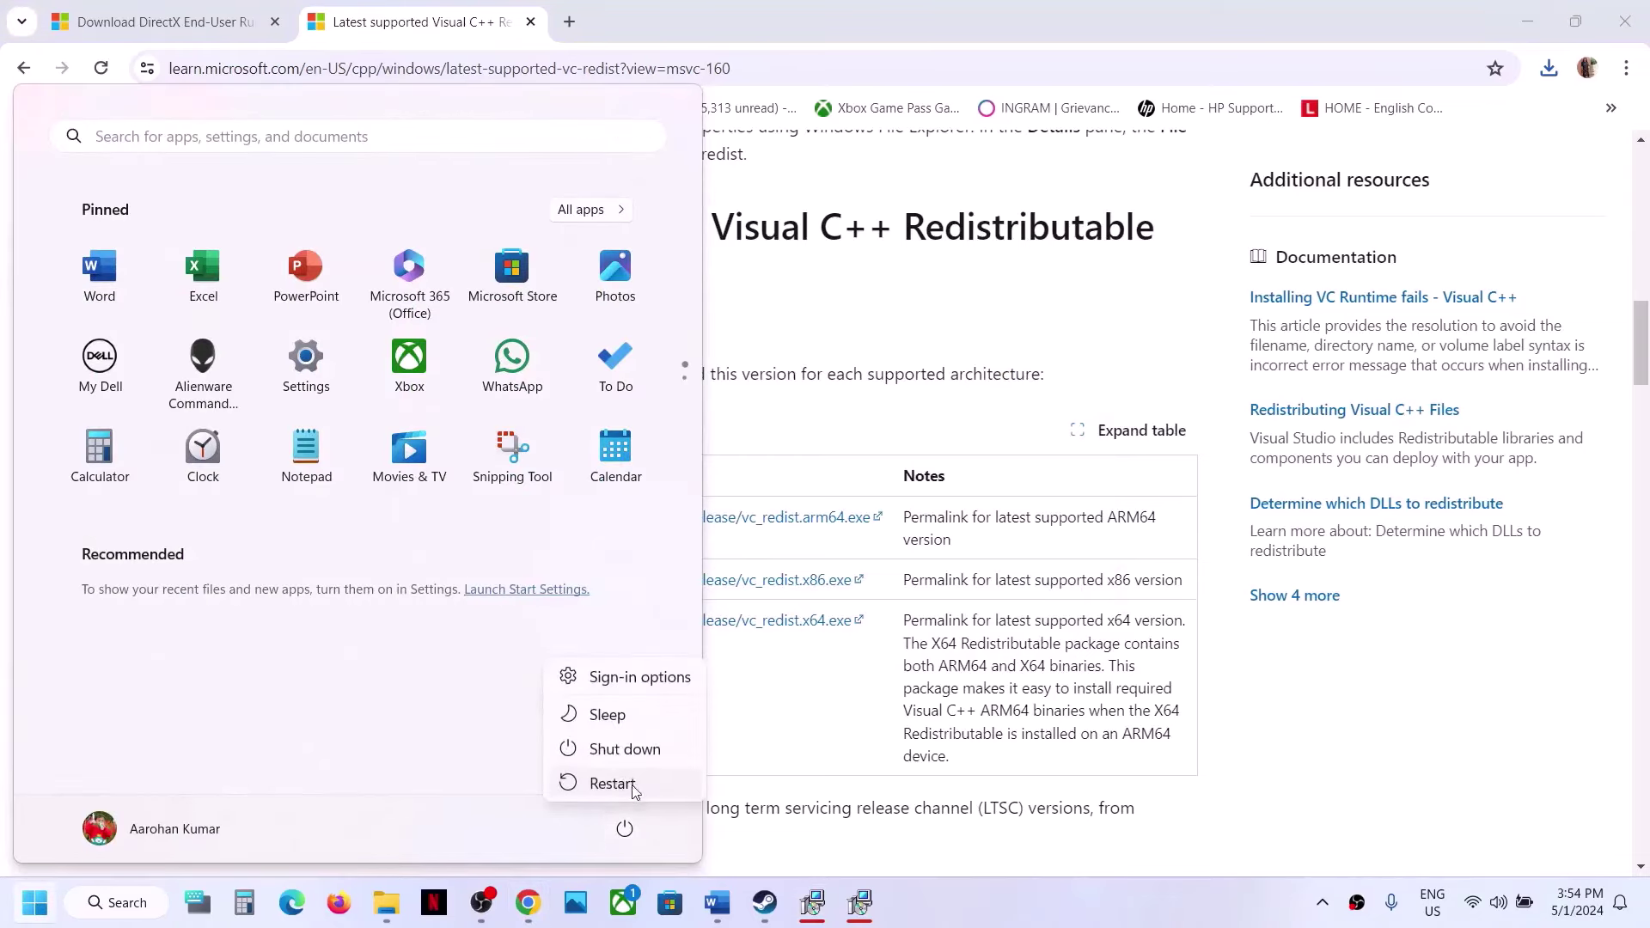
pyautogui.click(817, 725)
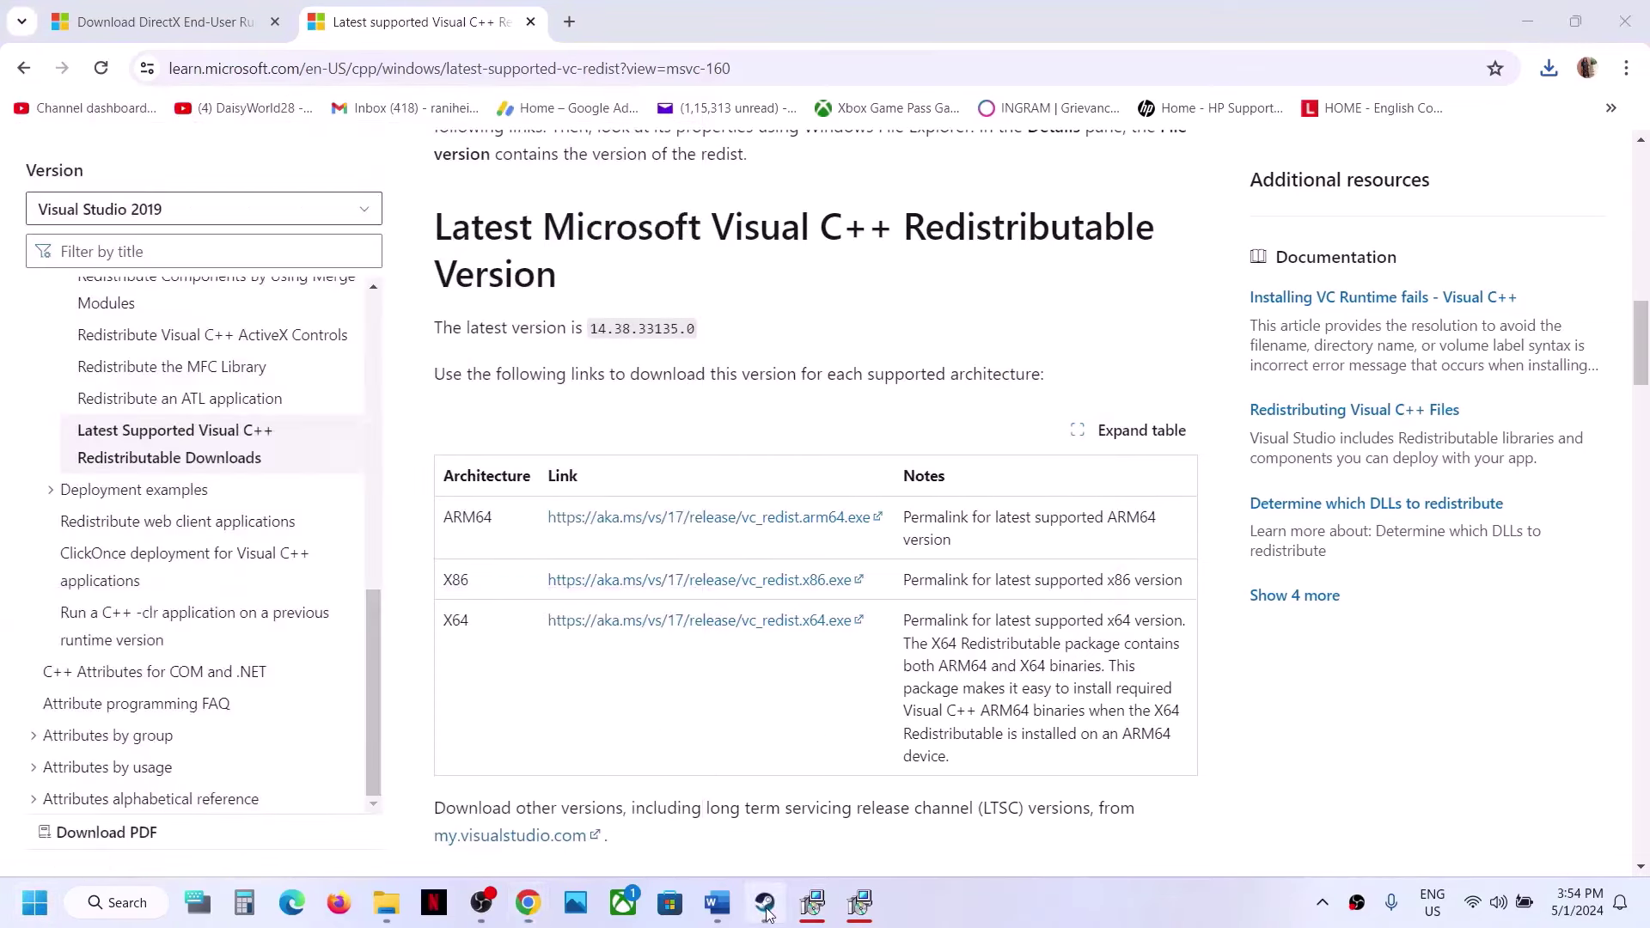
# - Switch to the Word document, maximize it and highlight the Step 18 advice on external devices, overclocking applications and performing a cleanboot
pyautogui.click(765, 902)
pyautogui.click(717, 903)
pyautogui.scroll(-3, 692, 507)
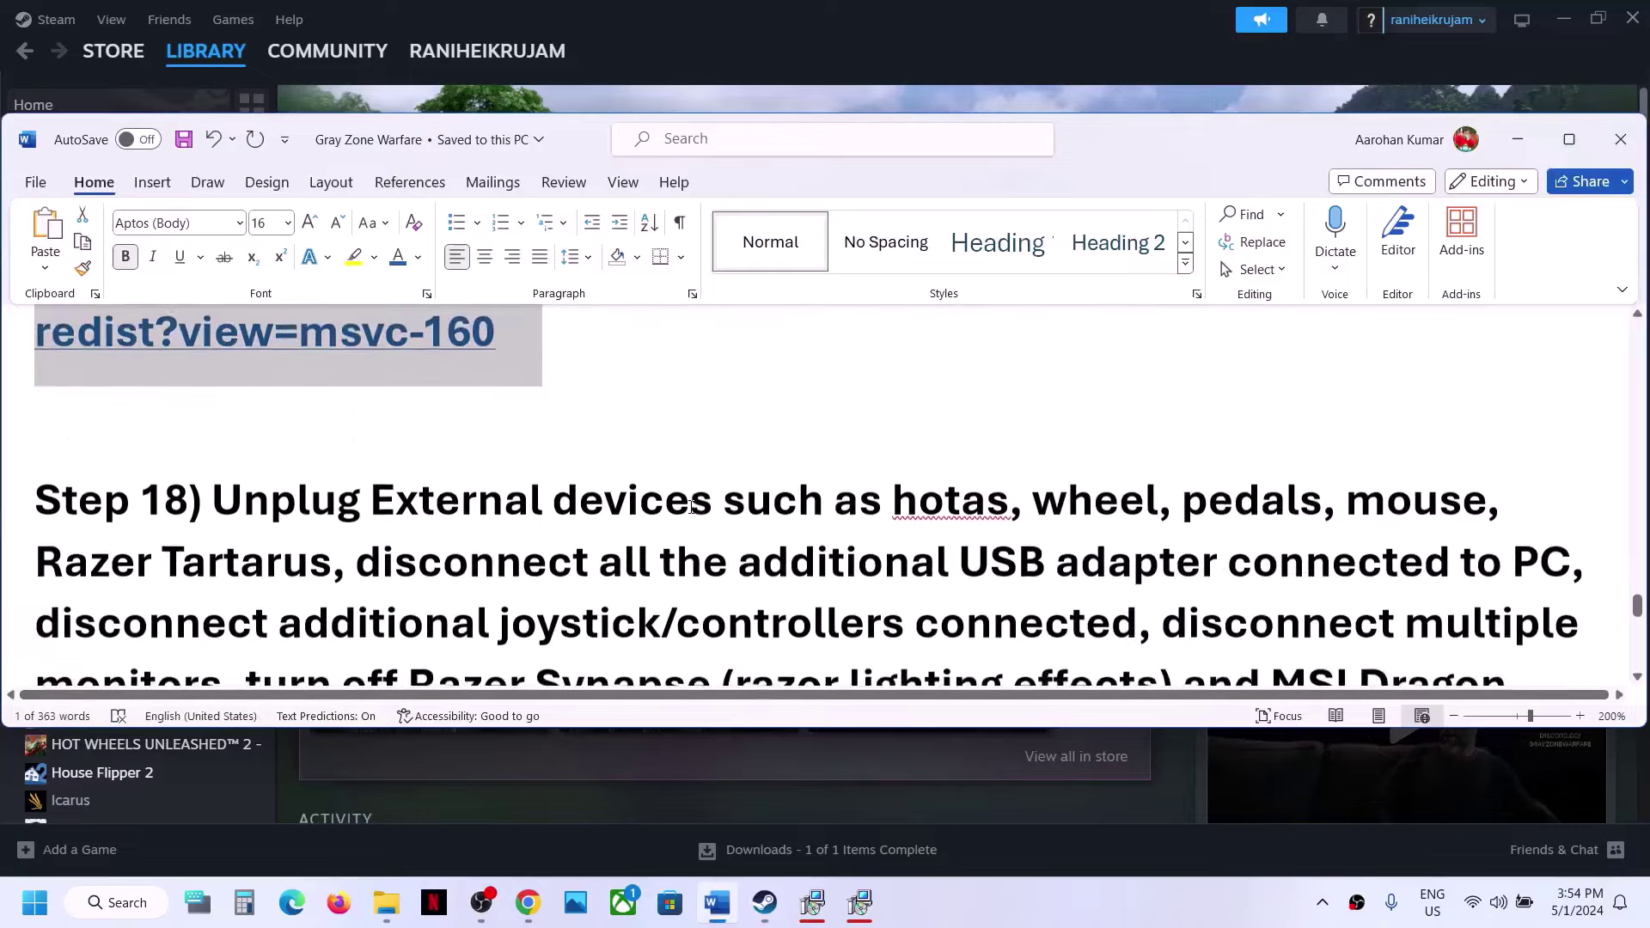
pyautogui.scroll(-3, 691, 507)
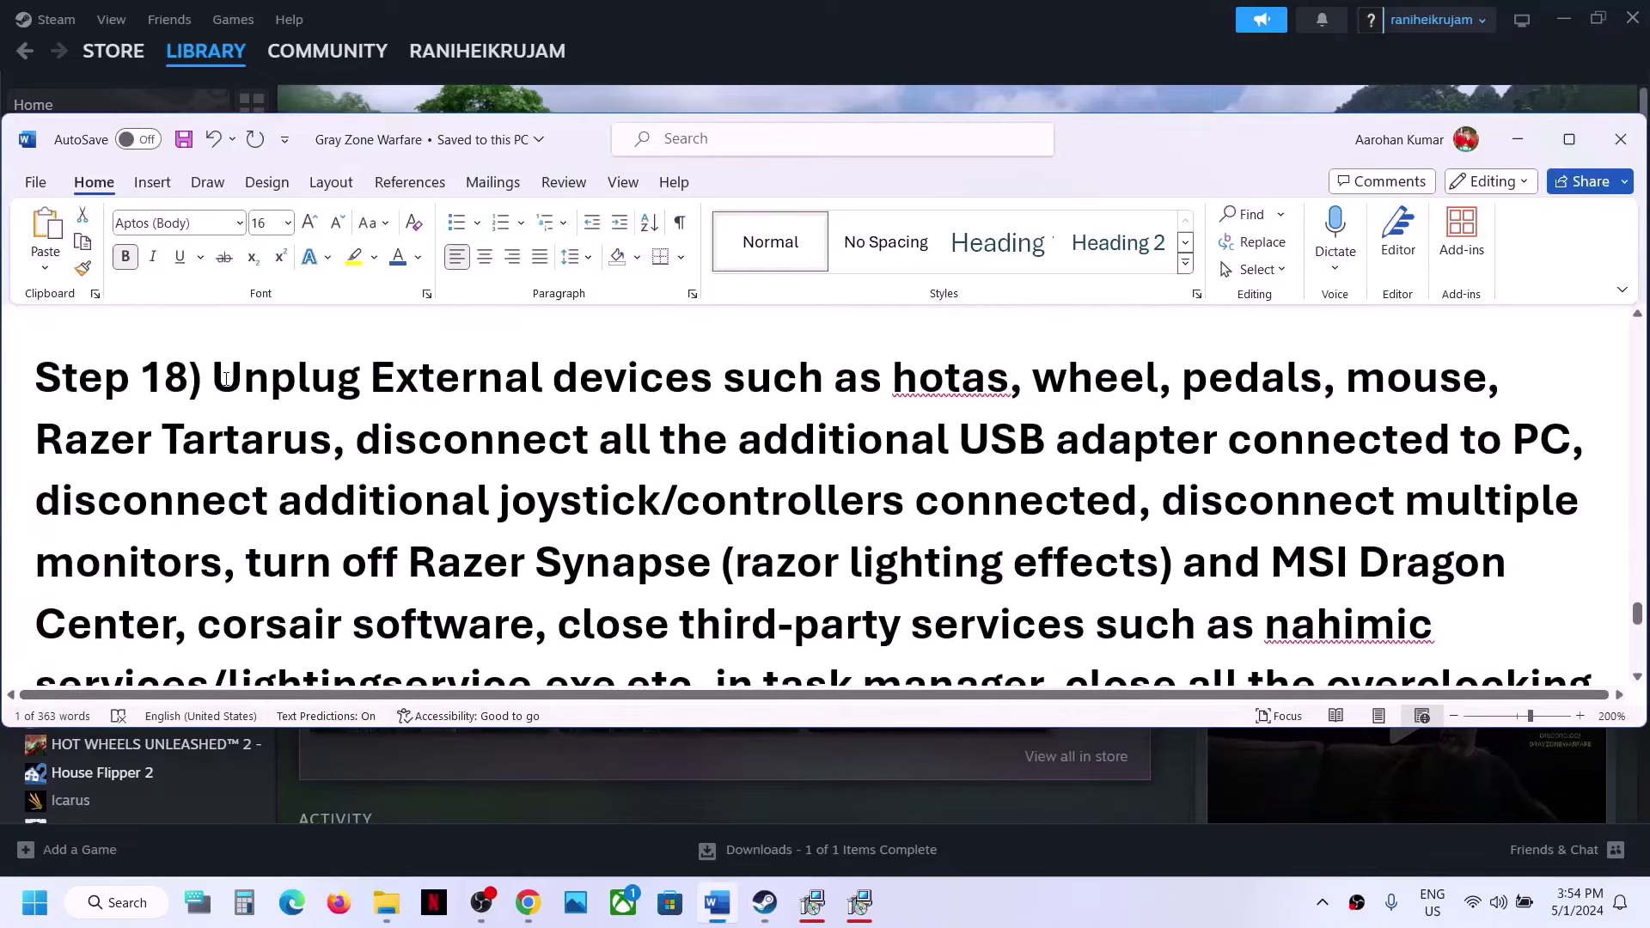
pyautogui.moveTo(225, 379); pyautogui.dragTo(1508, 442)
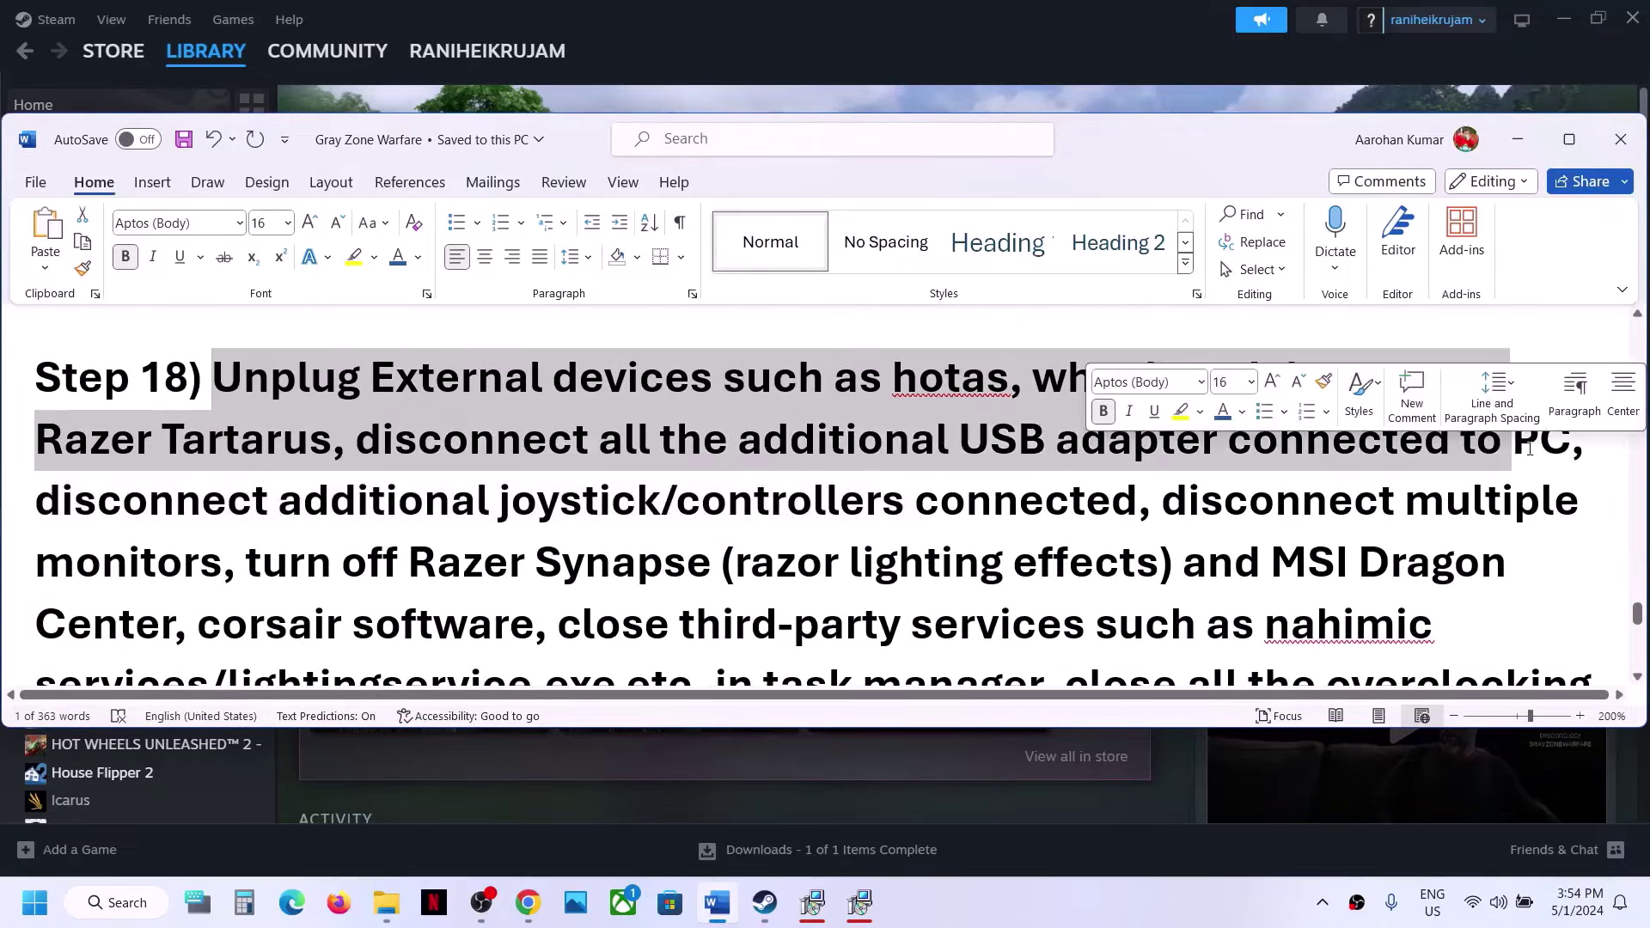
pyautogui.click(1568, 140)
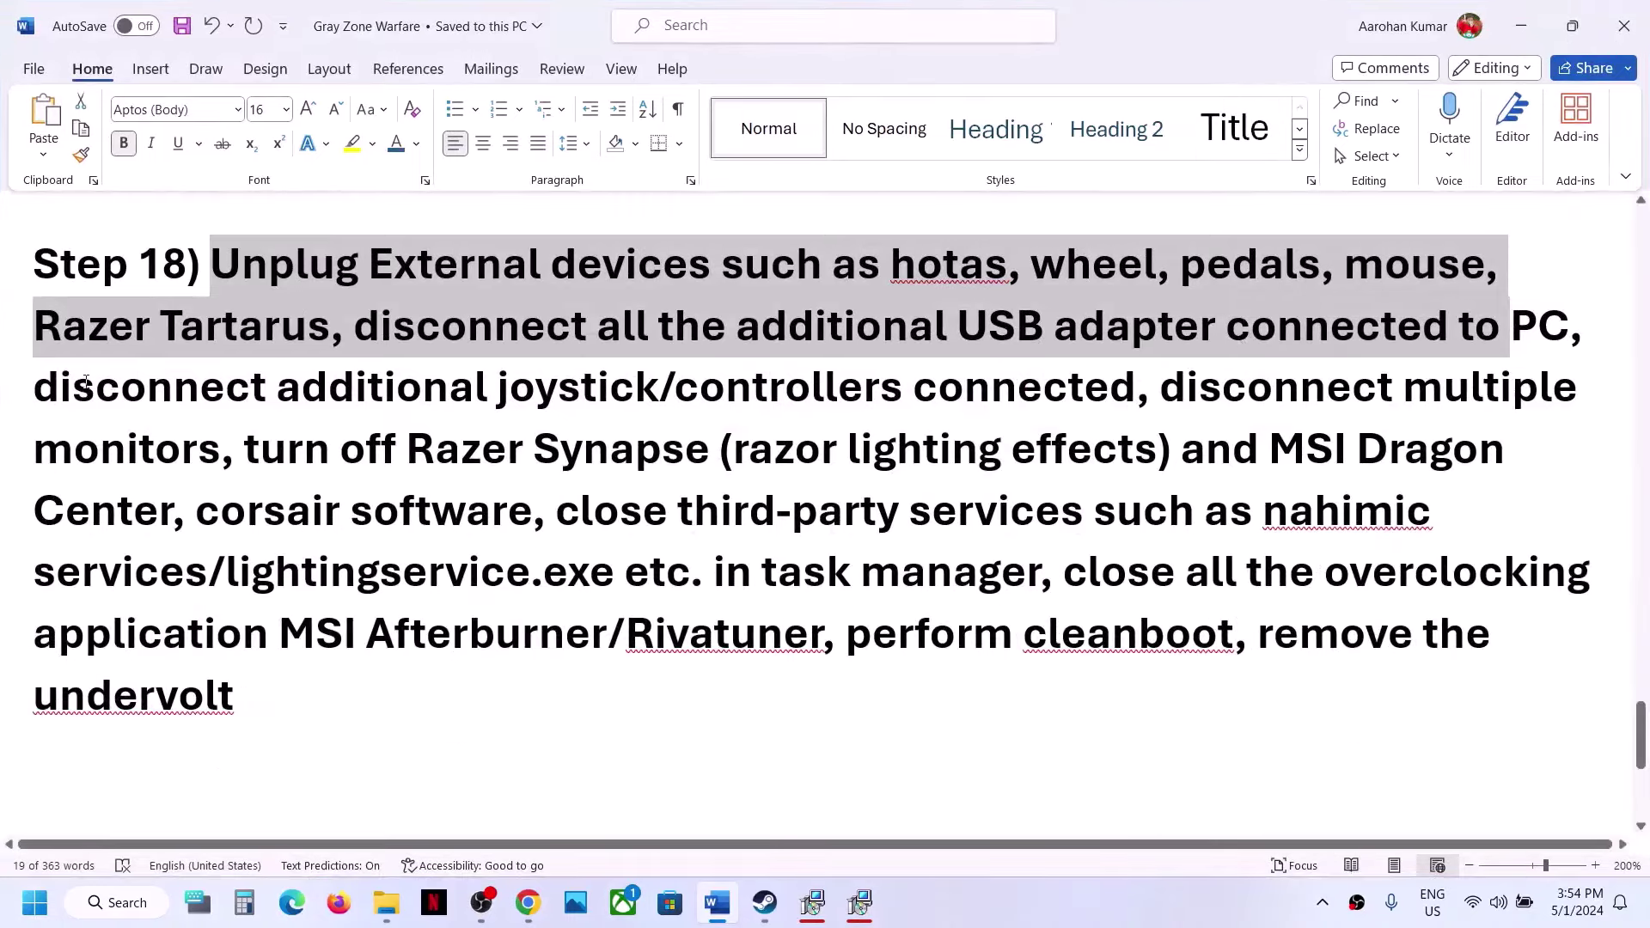
pyautogui.moveTo(83, 389); pyautogui.dragTo(747, 404)
pyautogui.moveTo(940, 387); pyautogui.dragTo(709, 644)
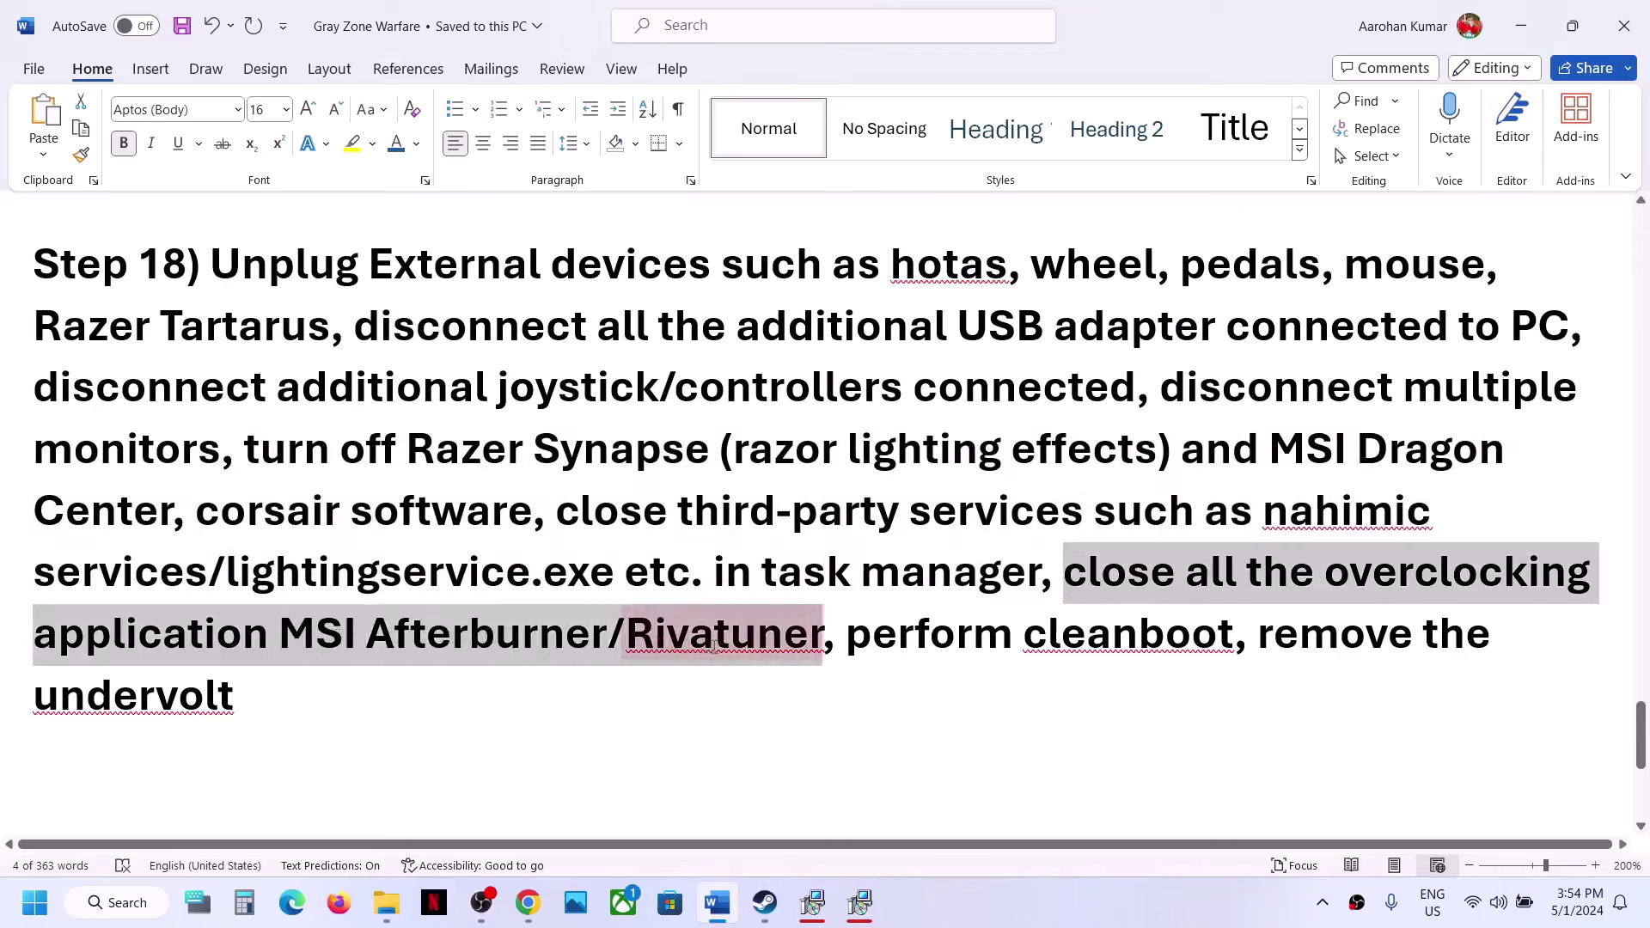
pyautogui.click(714, 647)
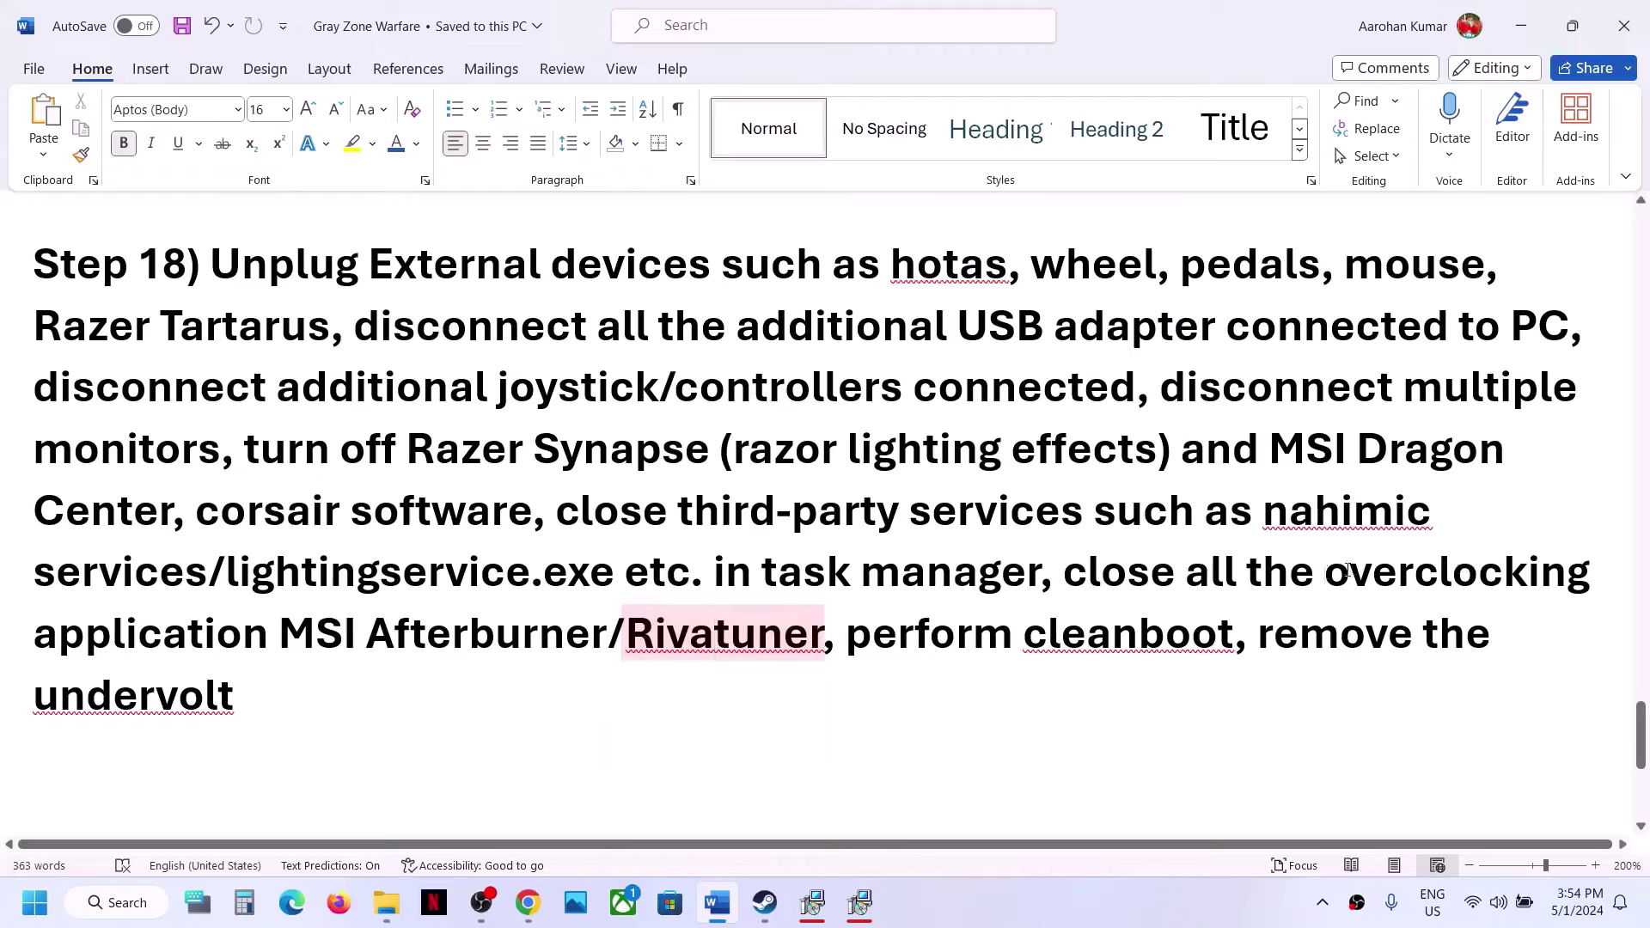
pyautogui.moveTo(1348, 572); pyautogui.dragTo(452, 636)
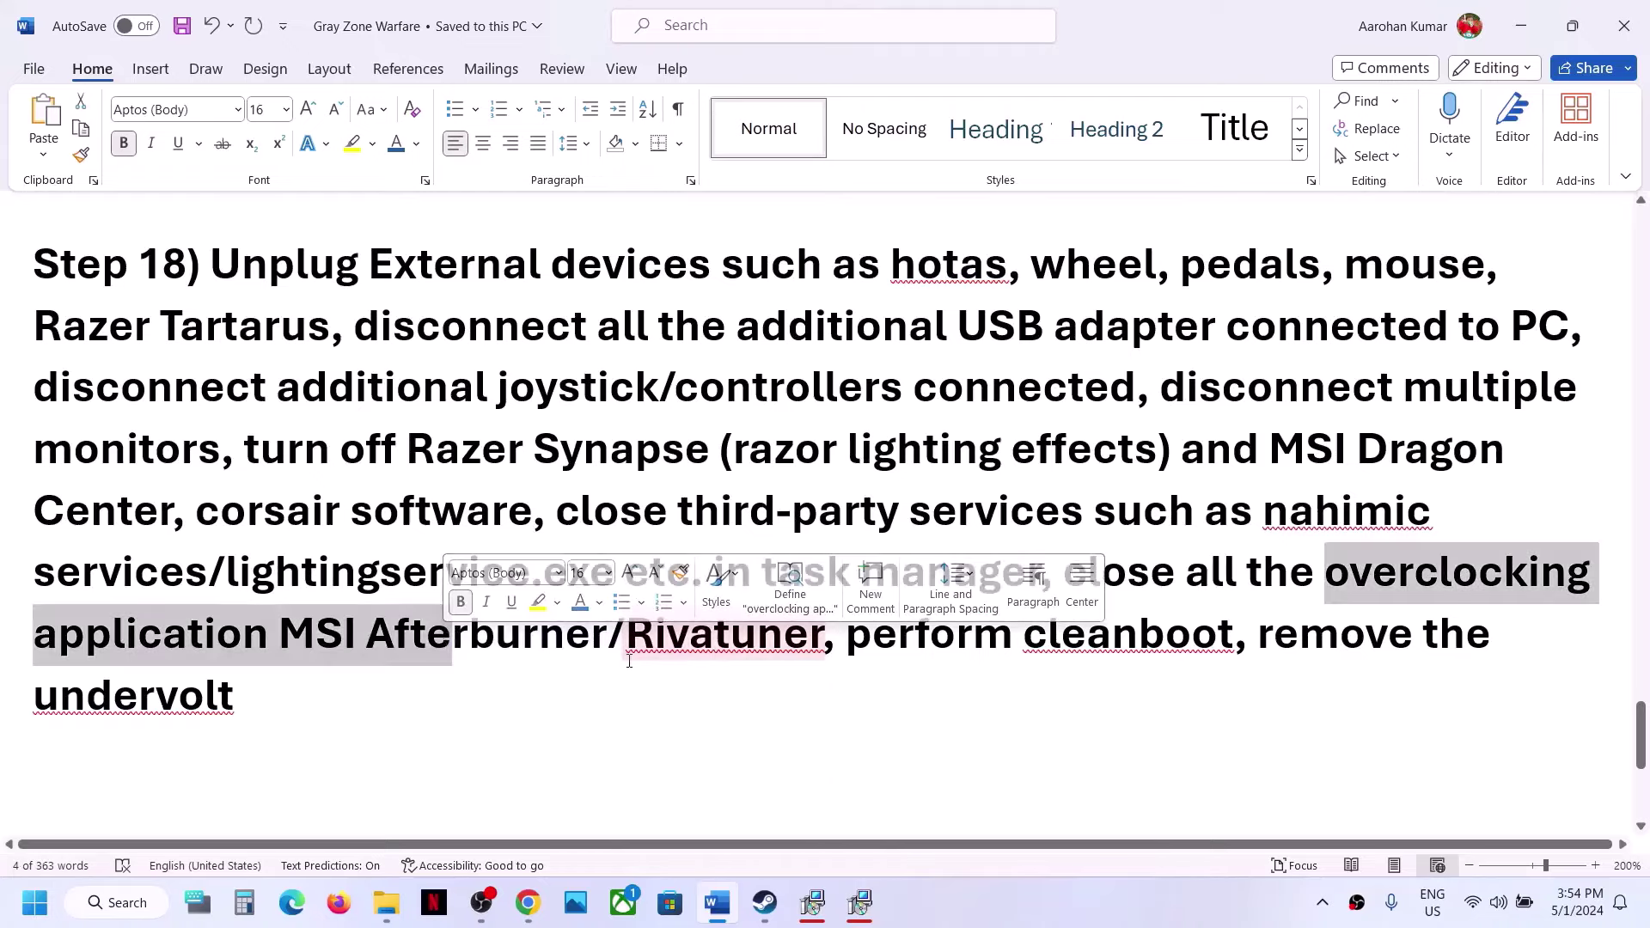
pyautogui.scroll(-1, 629, 662)
pyautogui.moveTo(849, 537); pyautogui.dragTo(1234, 538)
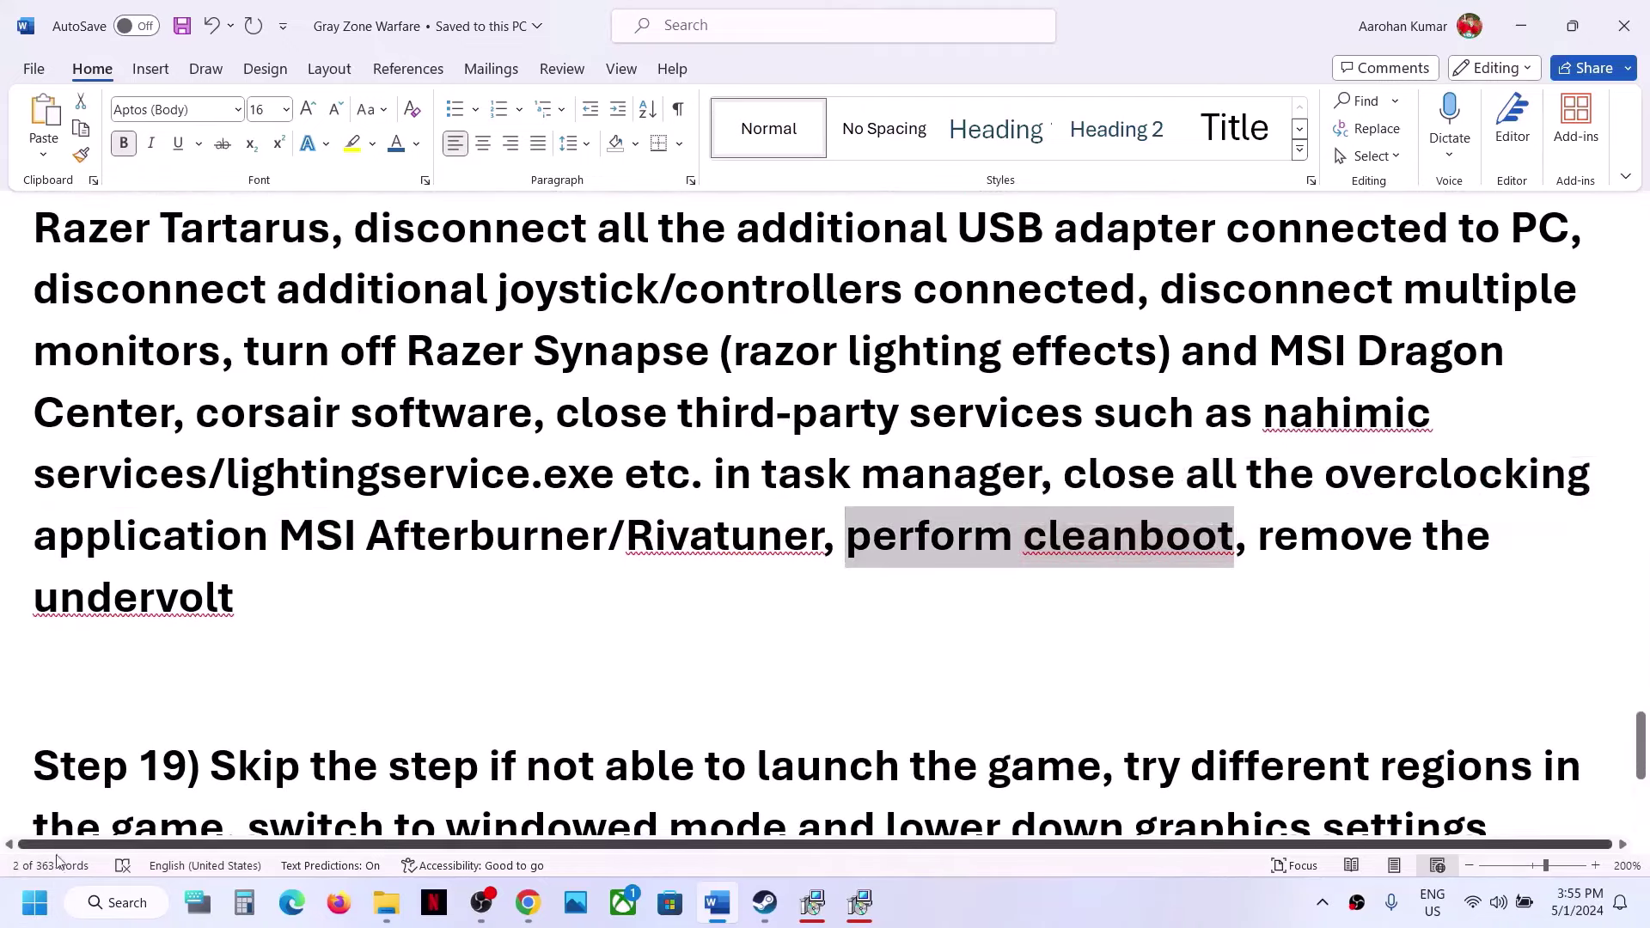
# - Open System Configuration from a Windows search, hide all Microsoft services in the services list and confirm the dialog
pyautogui.click(35, 903)
pyautogui.write('system')
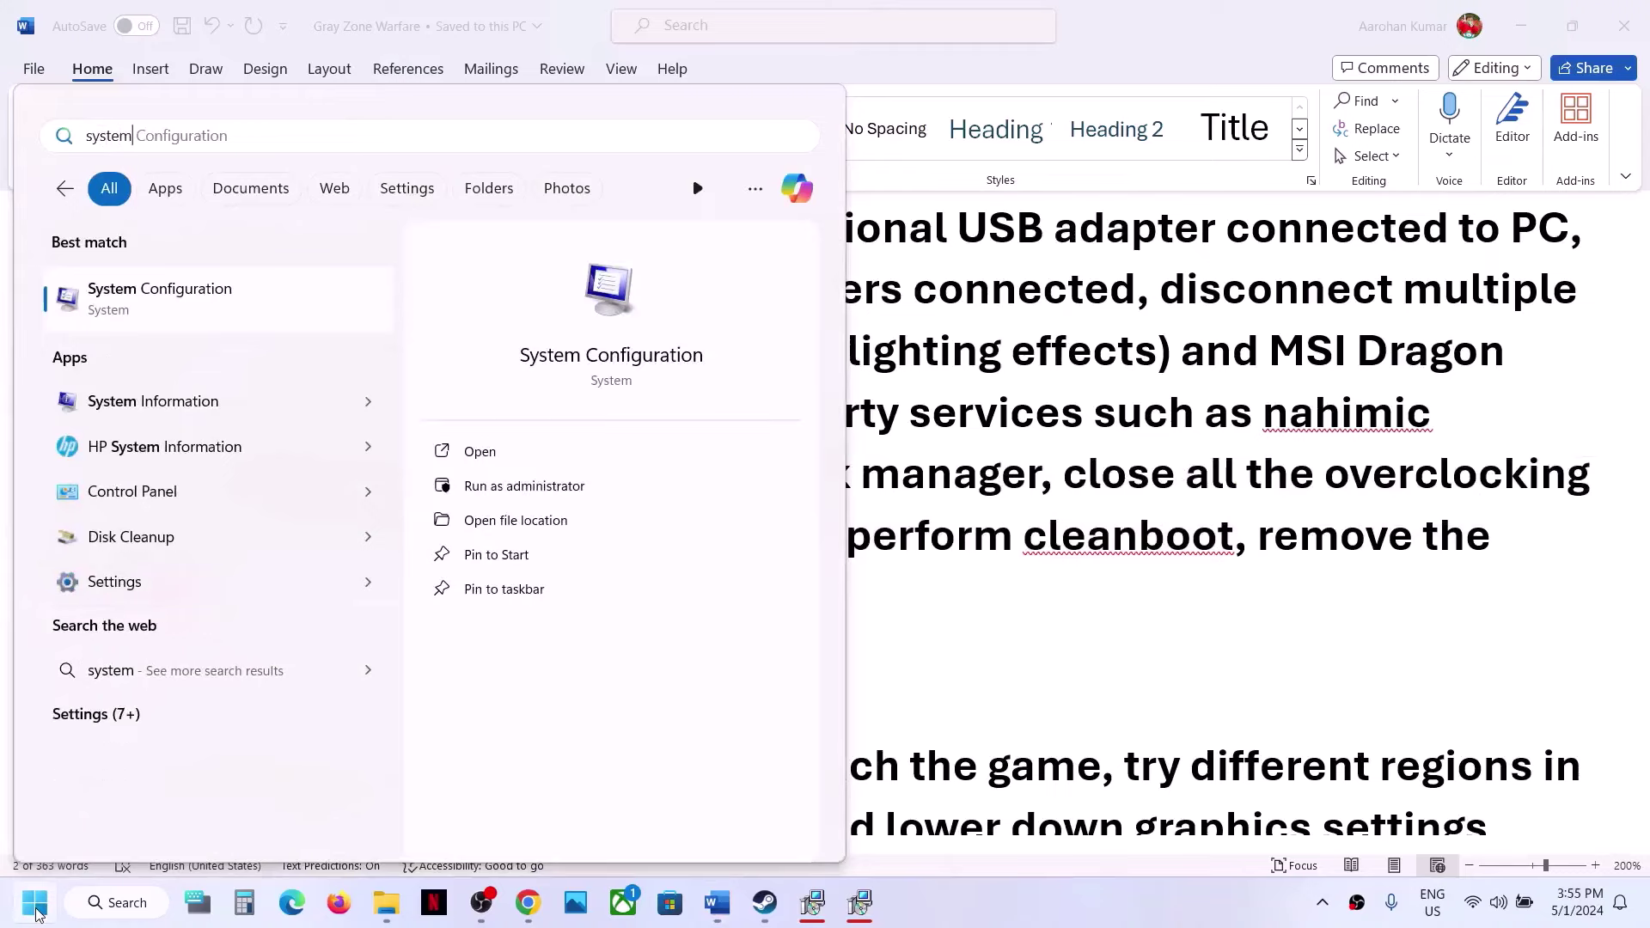
pyautogui.click(104, 310)
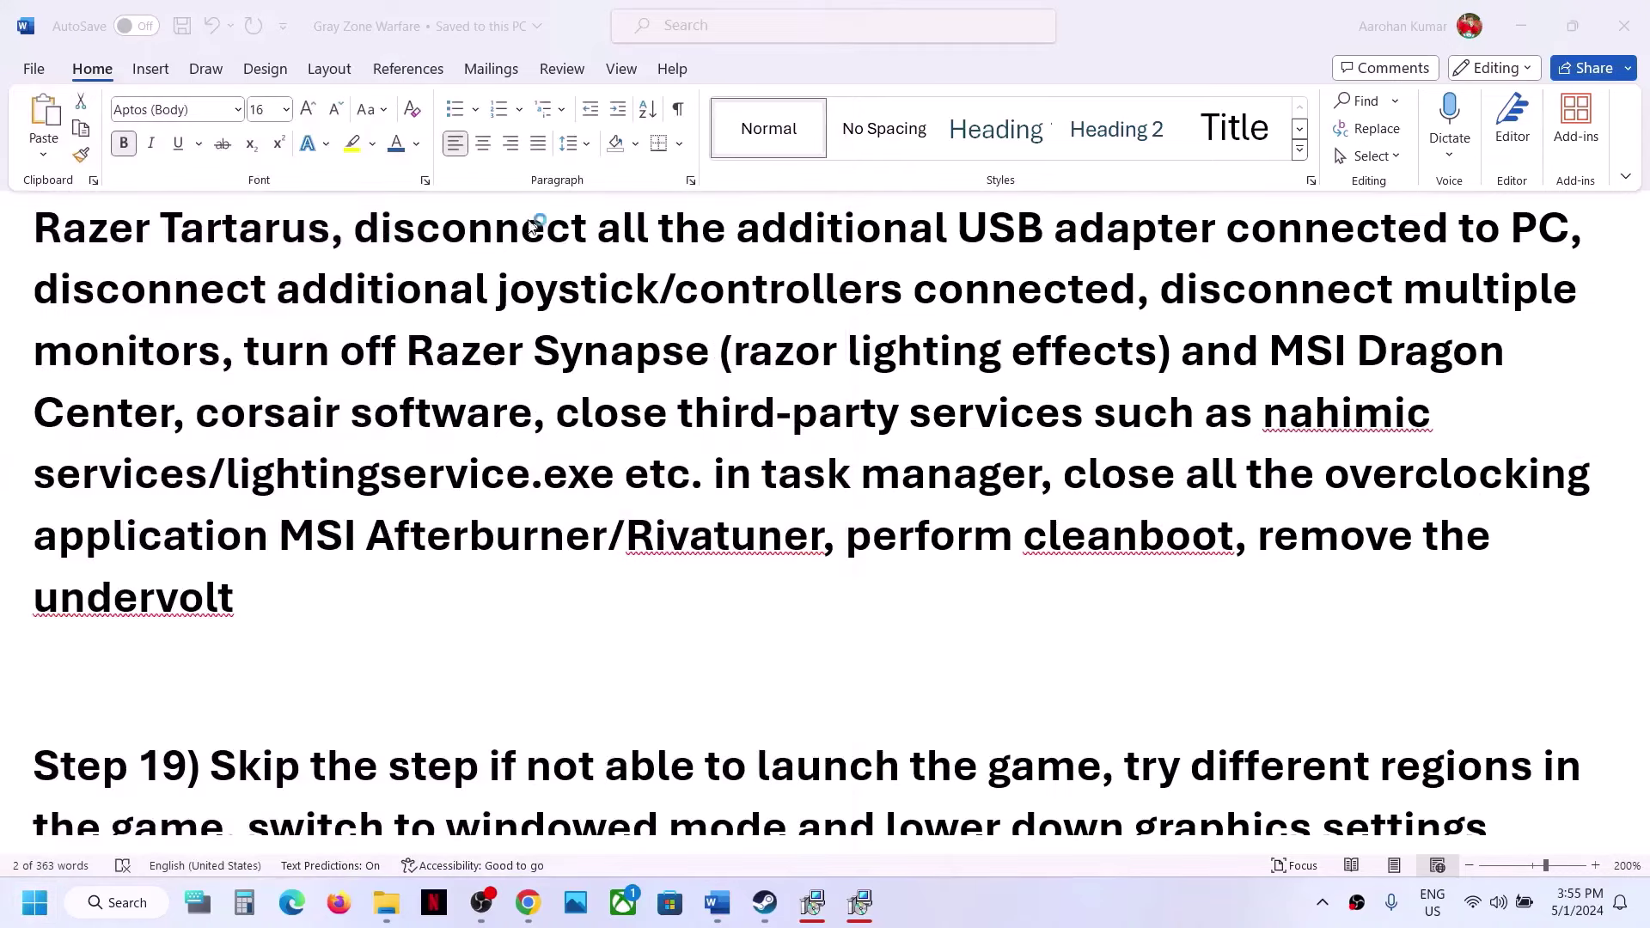
pyautogui.click(660, 284)
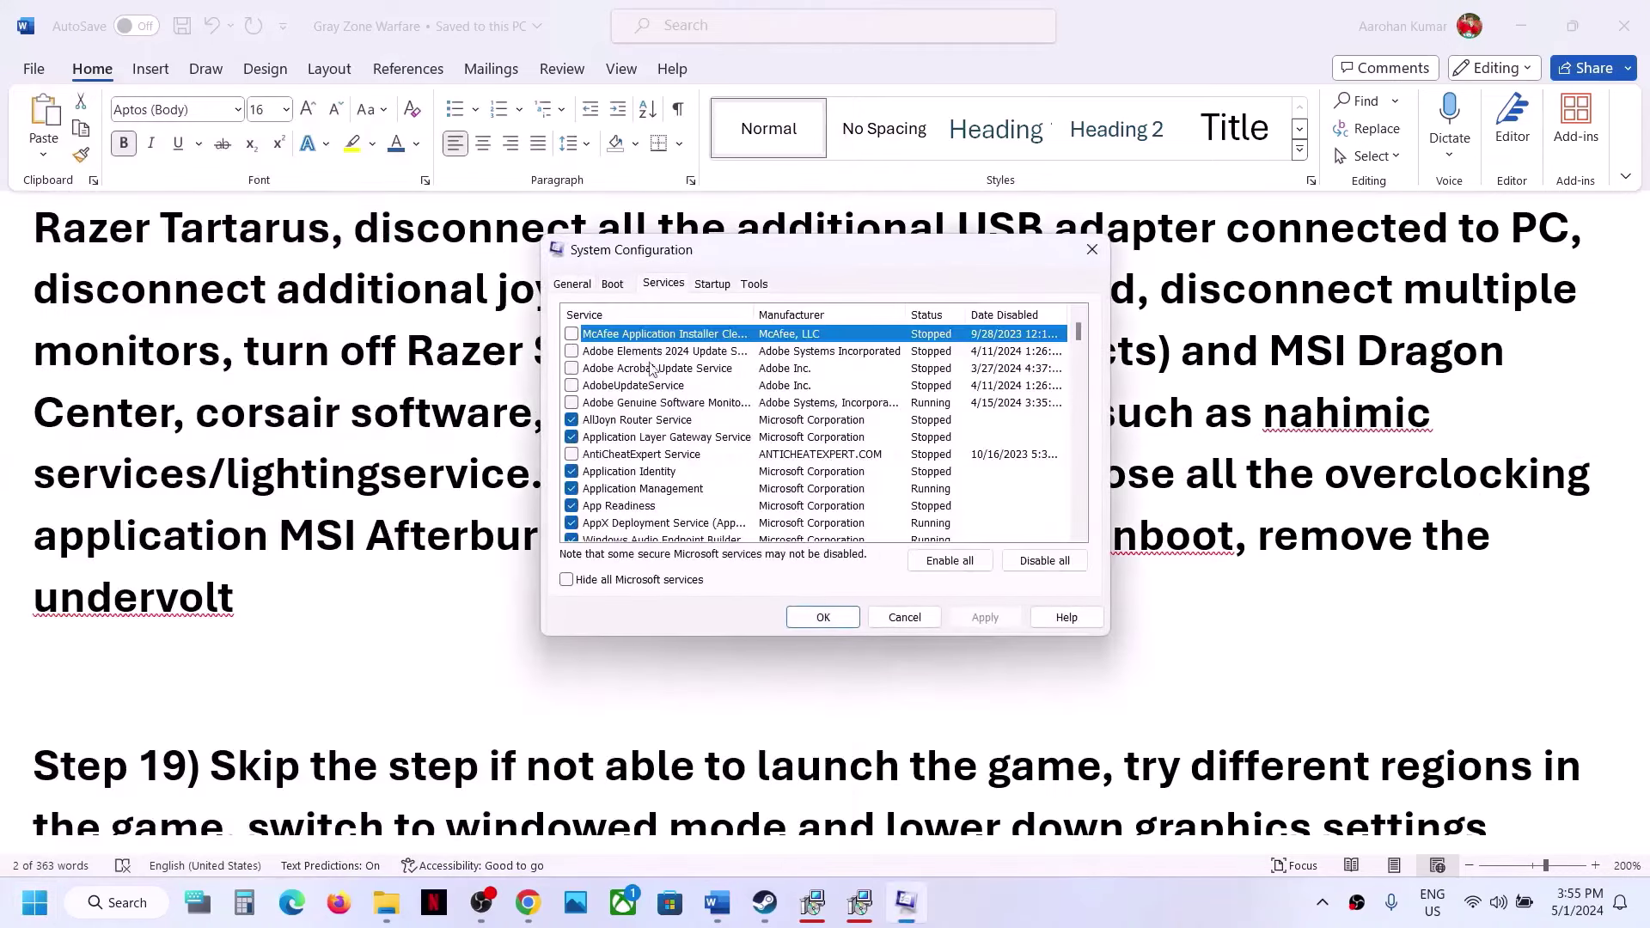
pyautogui.click(566, 580)
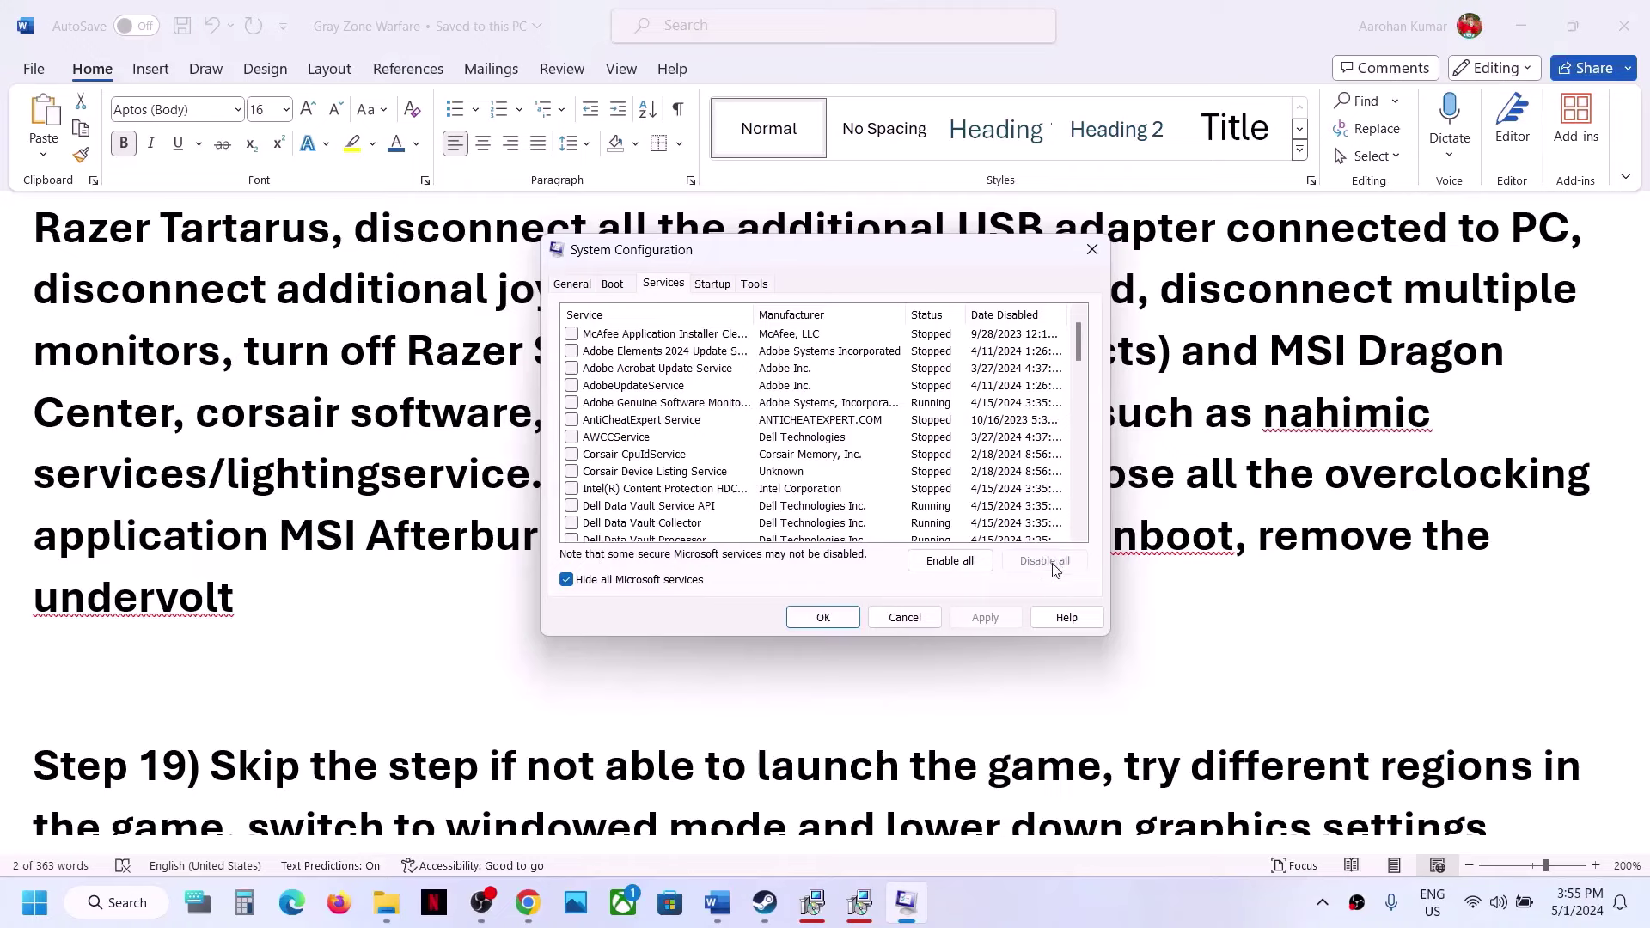
pyautogui.click(822, 616)
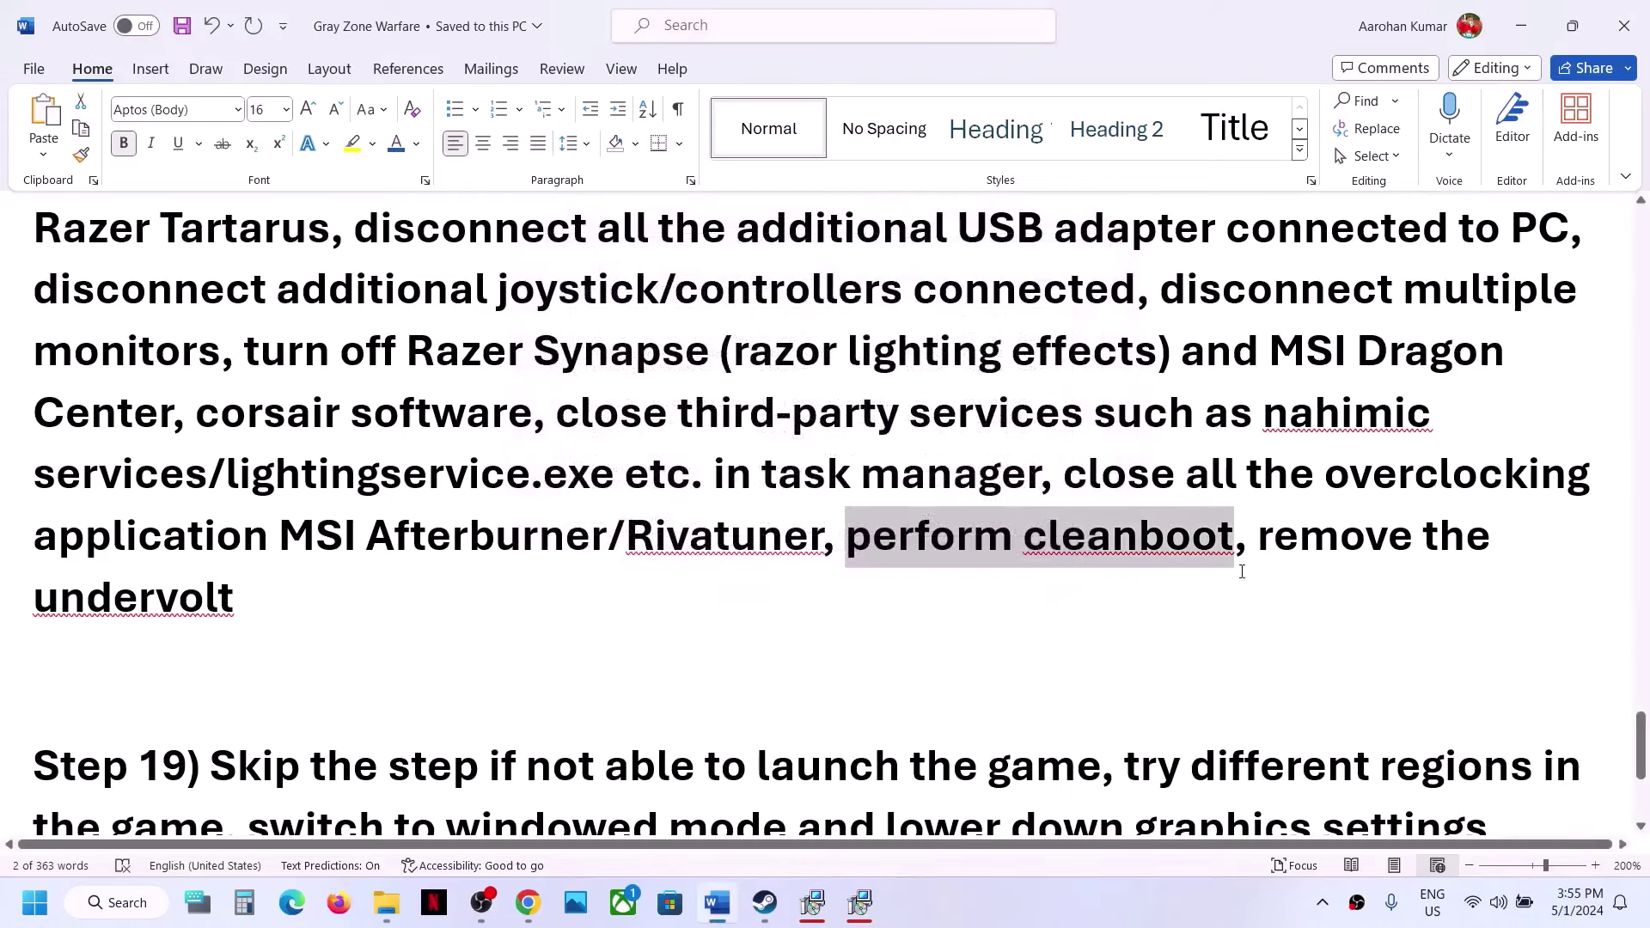
# - Highlight the "remove the undervolt" advice at the end of Step 18 and move on to Step 19 in the document
pyautogui.moveTo(1261, 536); pyautogui.dragTo(1363, 579)
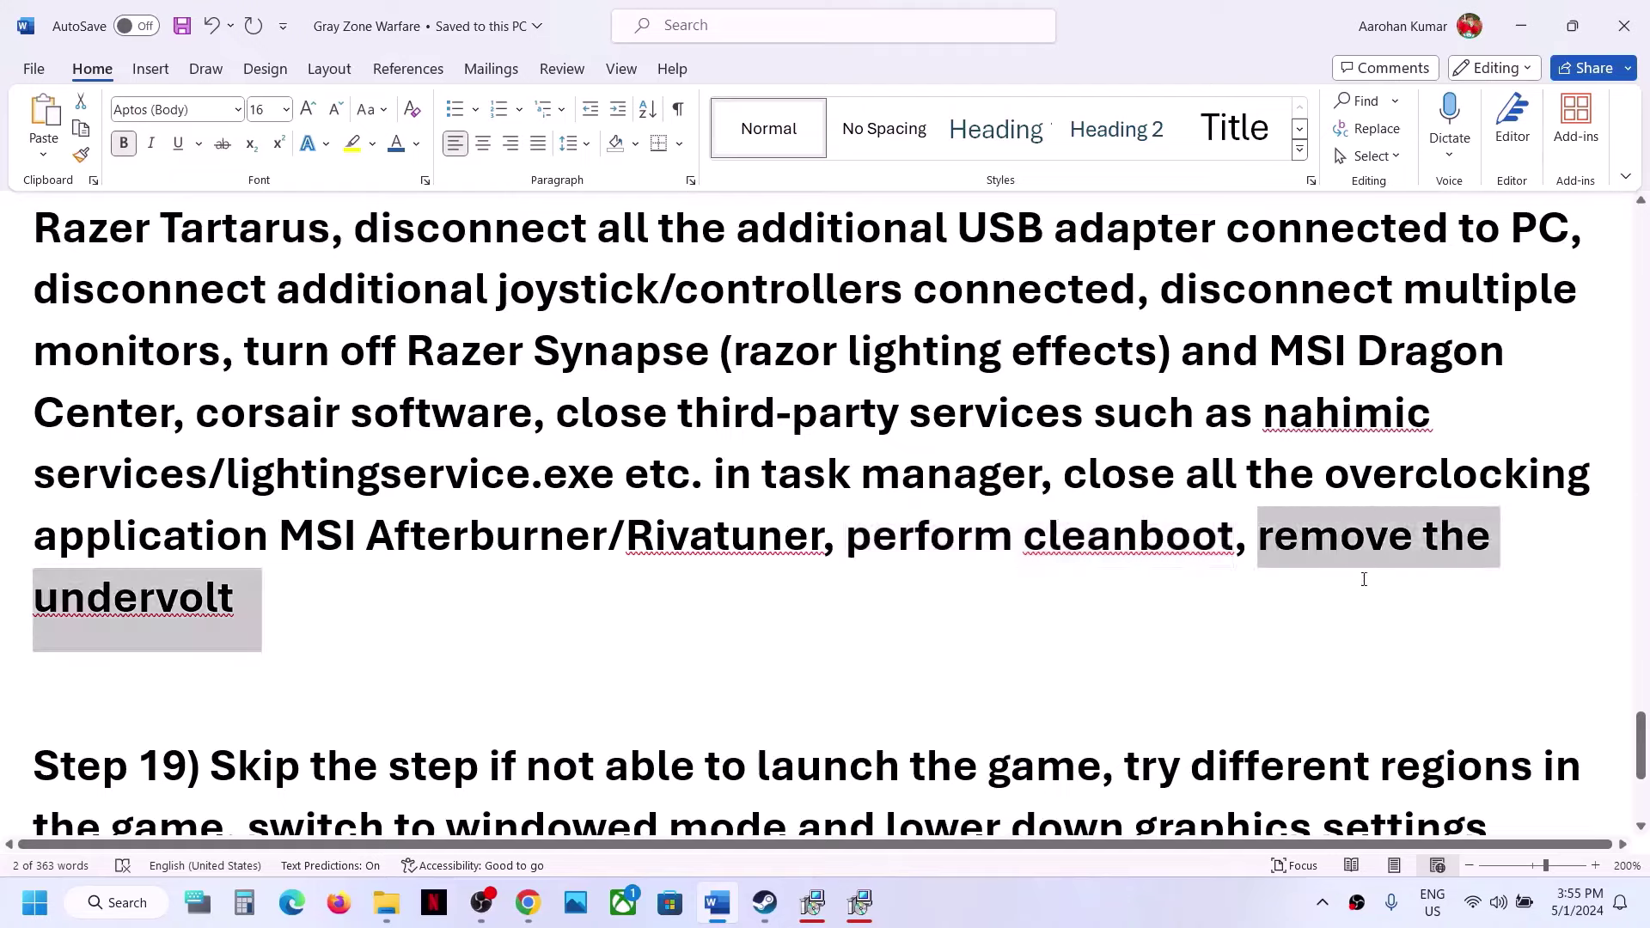
pyautogui.click(397, 534)
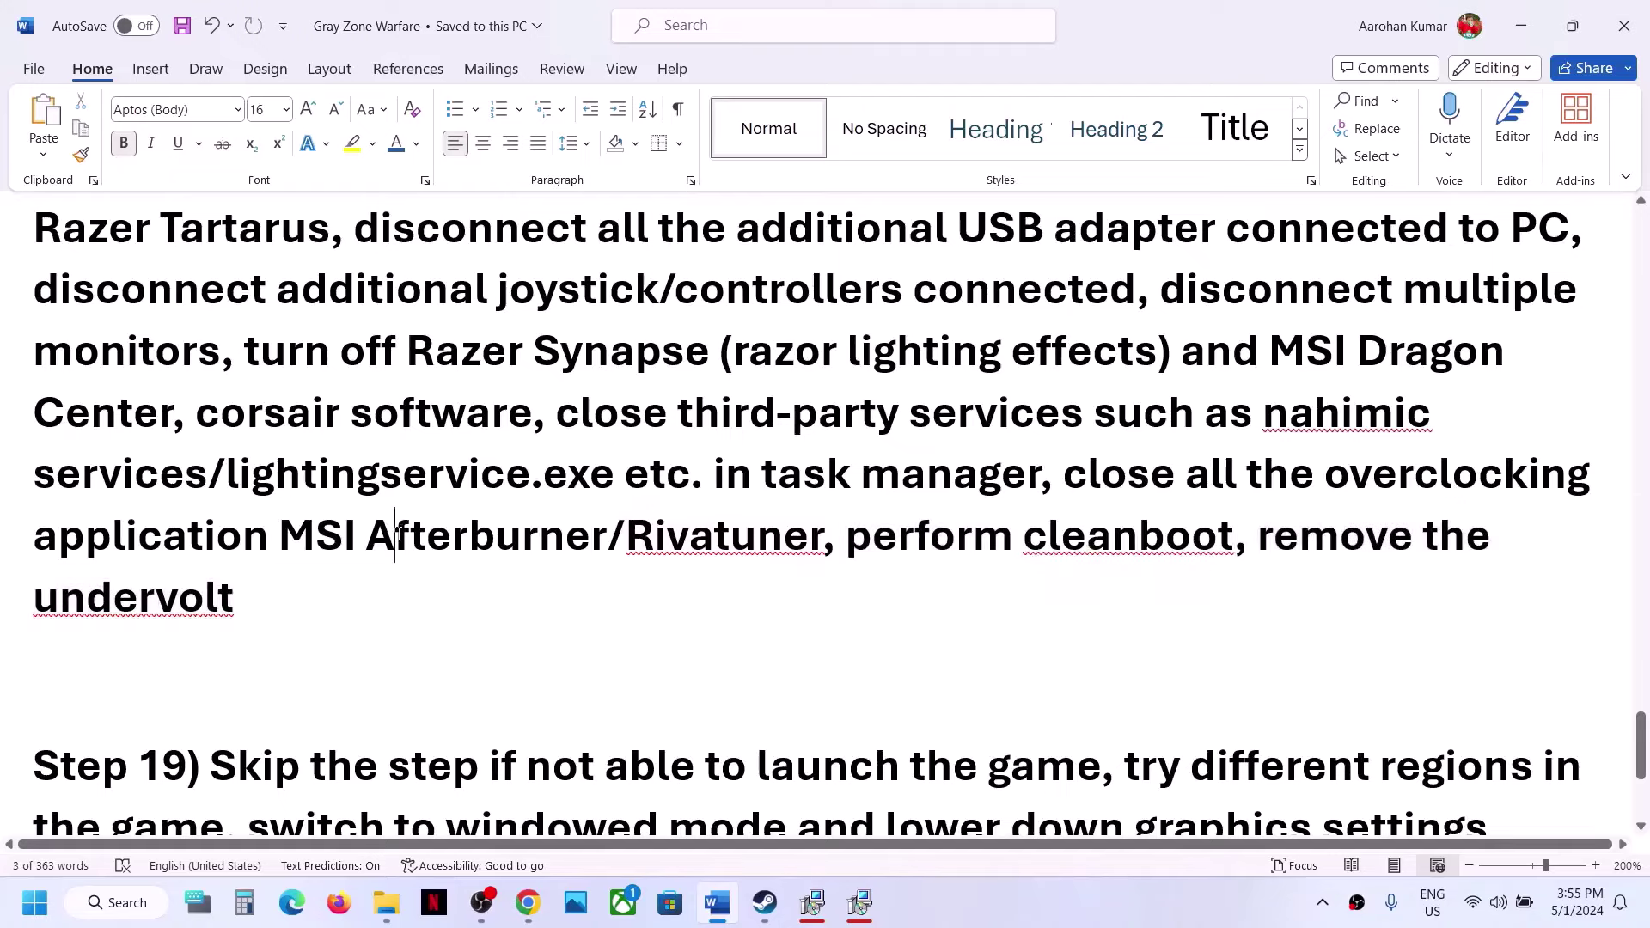
pyautogui.scroll(-3, 397, 541)
pyautogui.scroll(1, 399, 550)
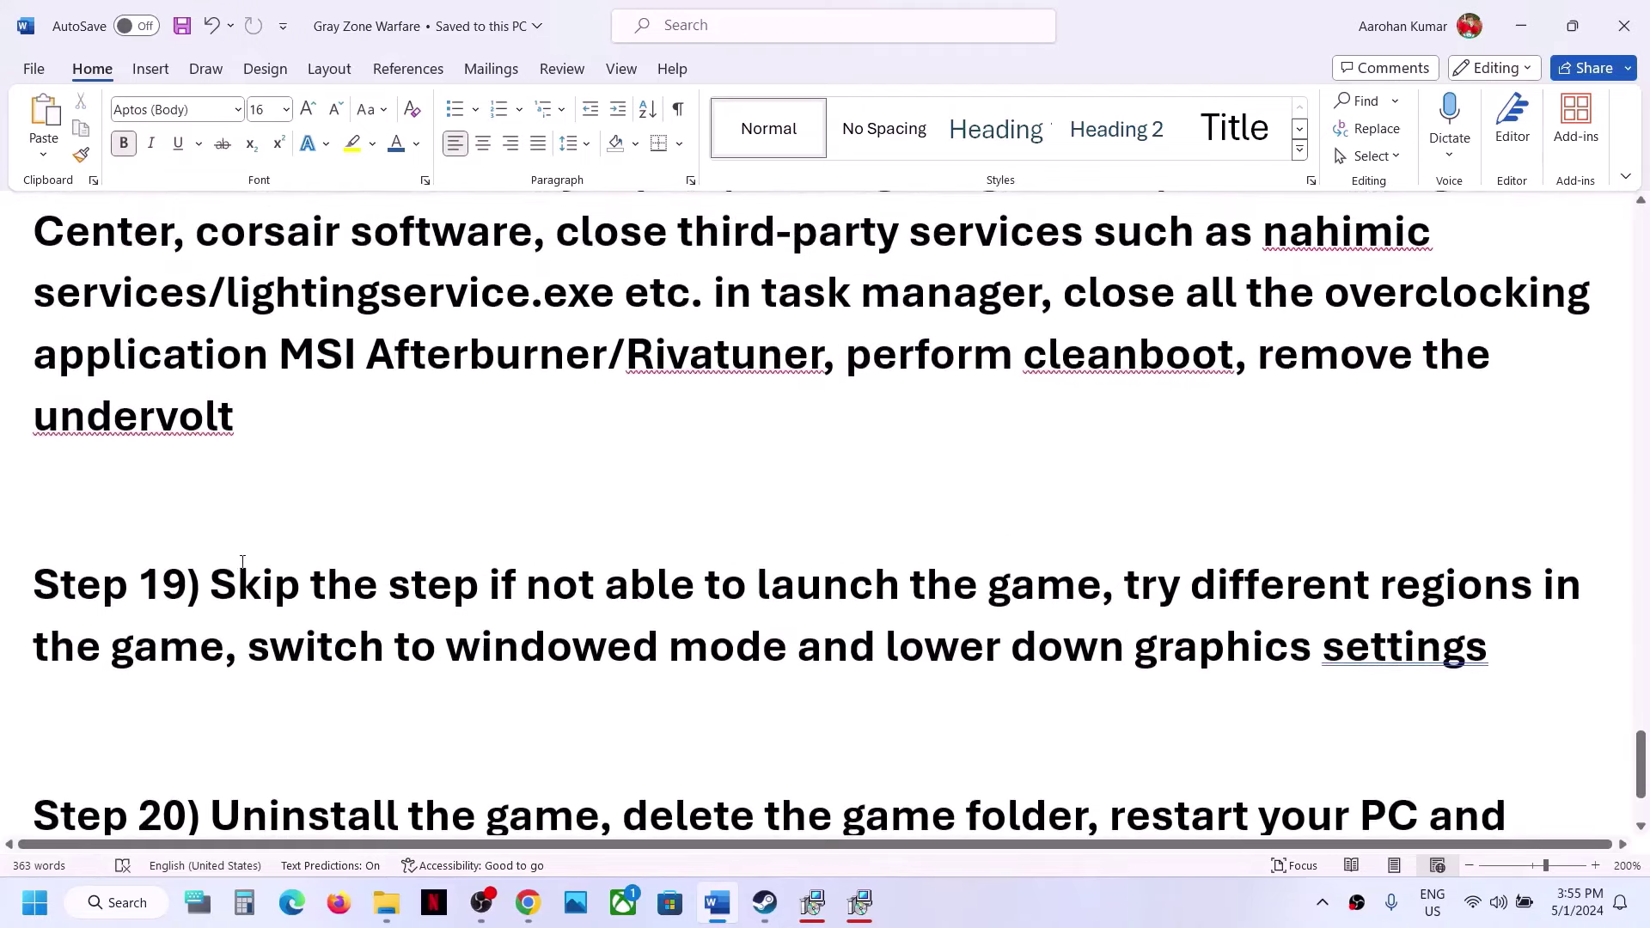
# - Highlight the Step 19 advice on trying different regions and view the server region list in Gray Zone Warfare without changing the region
pyautogui.moveTo(212, 592); pyautogui.dragTo(1010, 611)
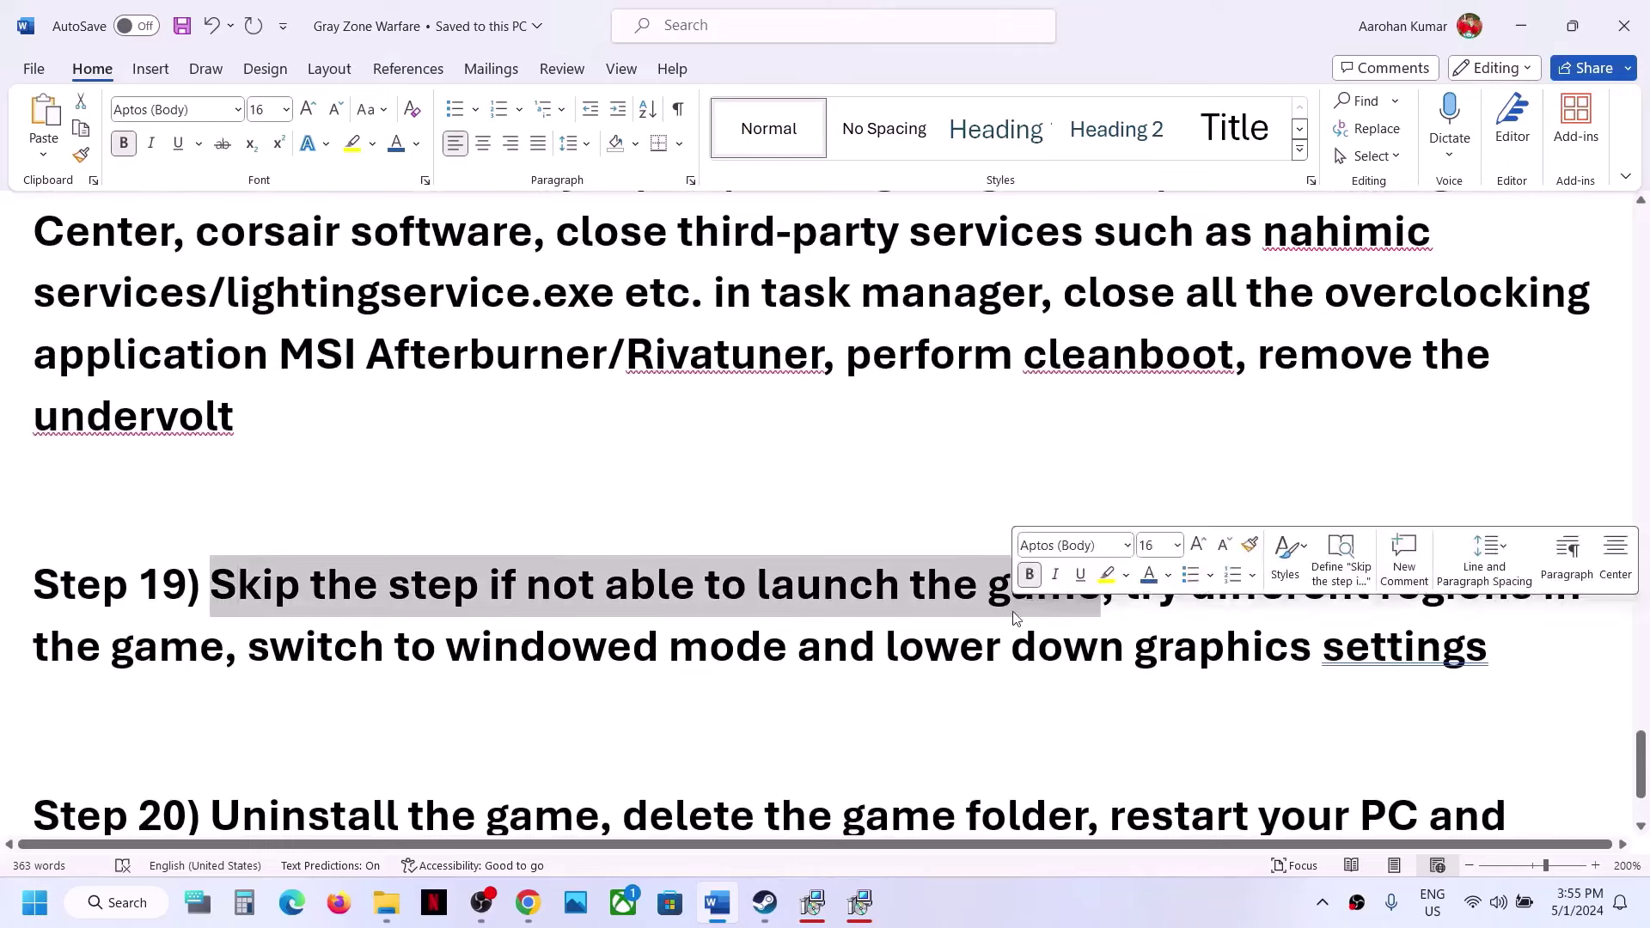
pyautogui.click(1136, 644)
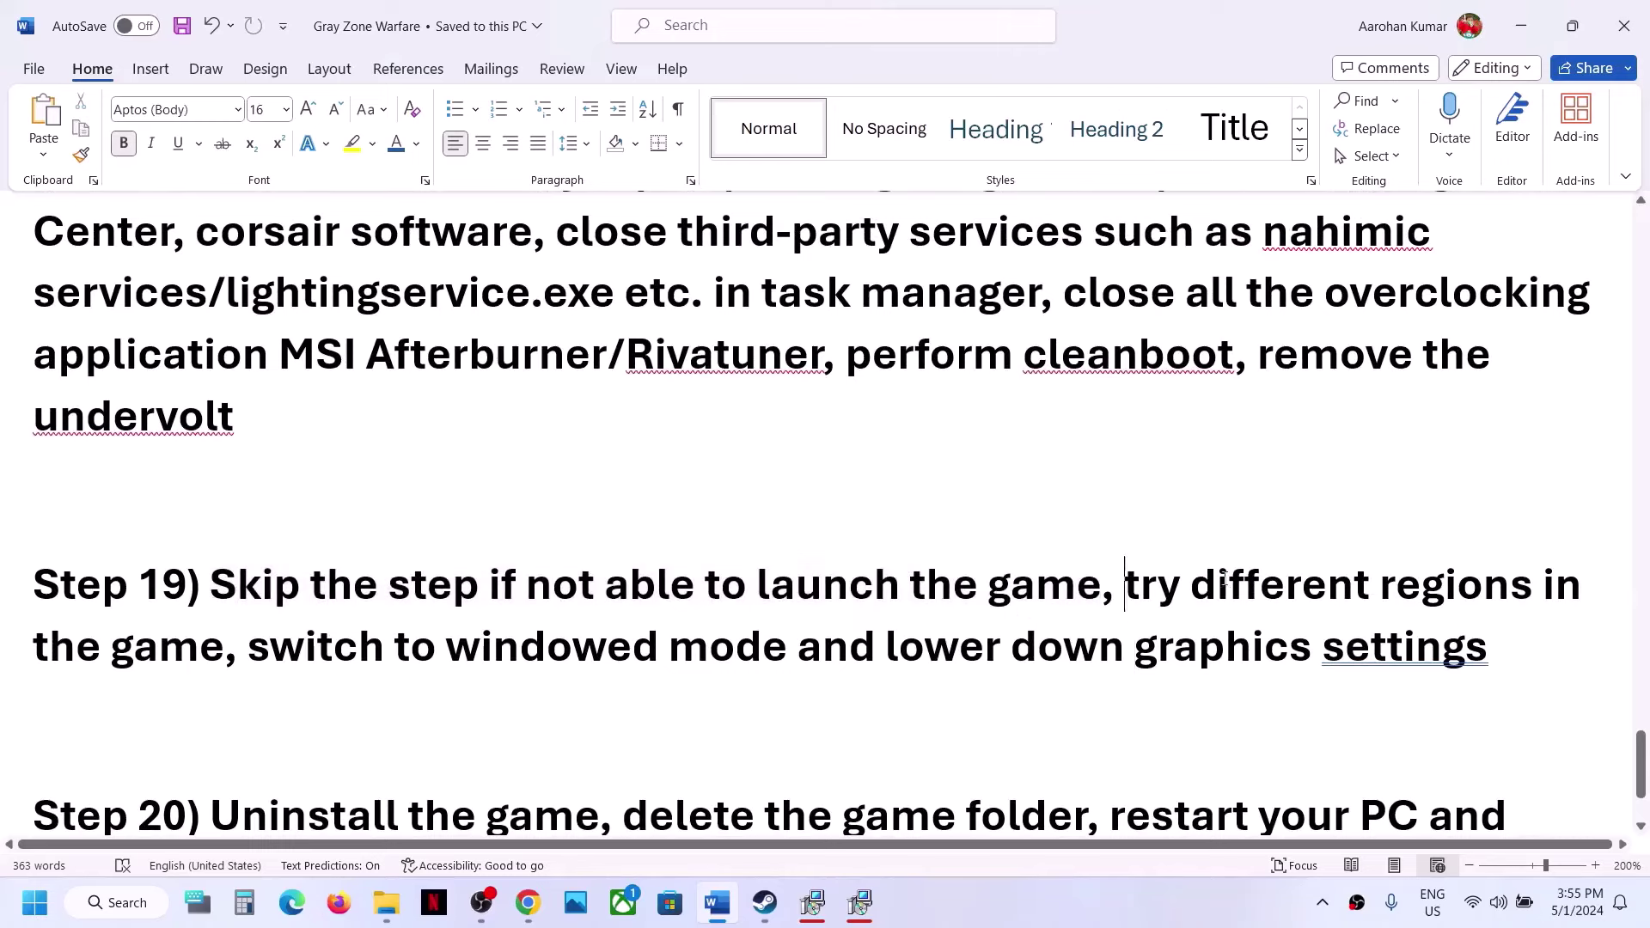
pyautogui.moveTo(1224, 577); pyautogui.dragTo(203, 656)
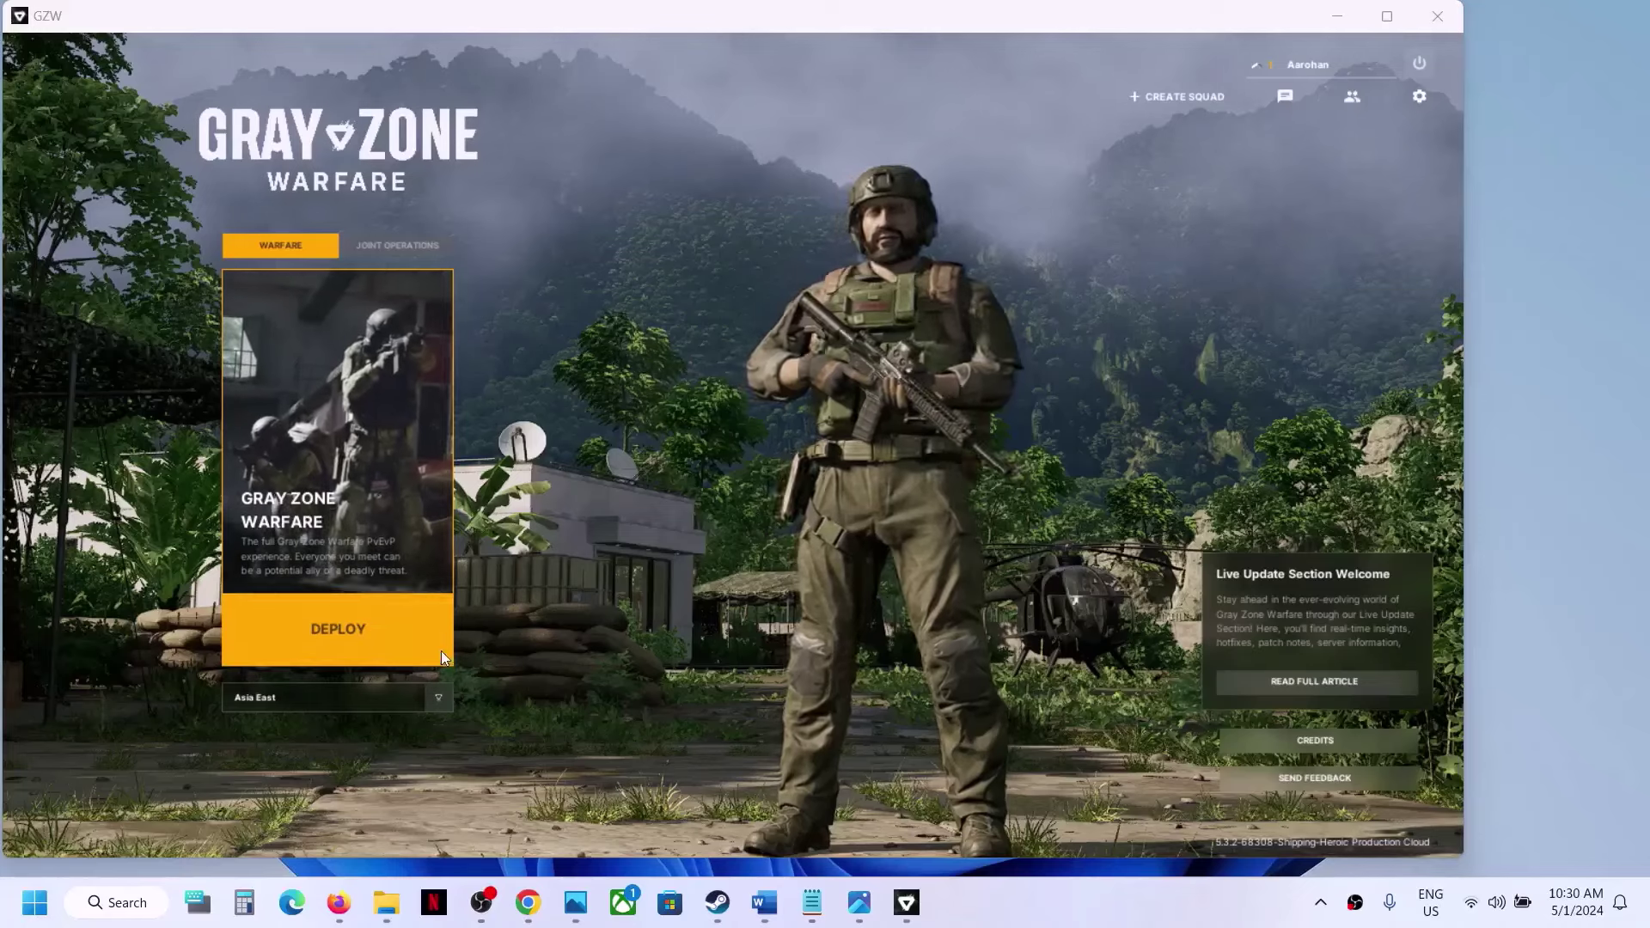
pyautogui.click(442, 699)
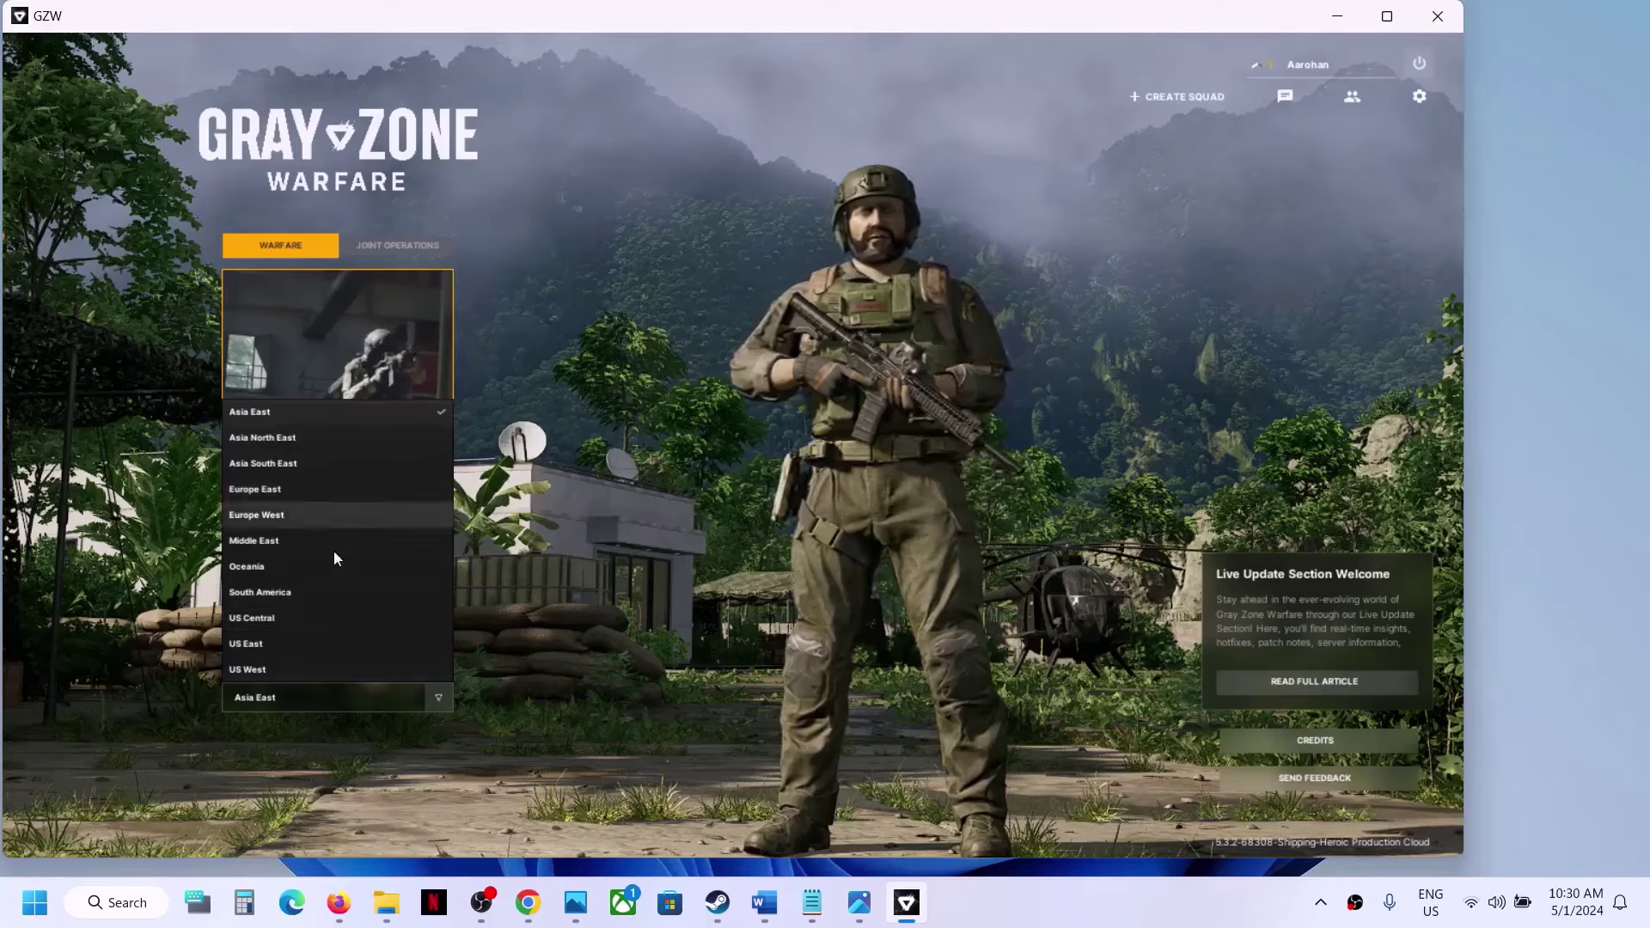
pyautogui.click(693, 614)
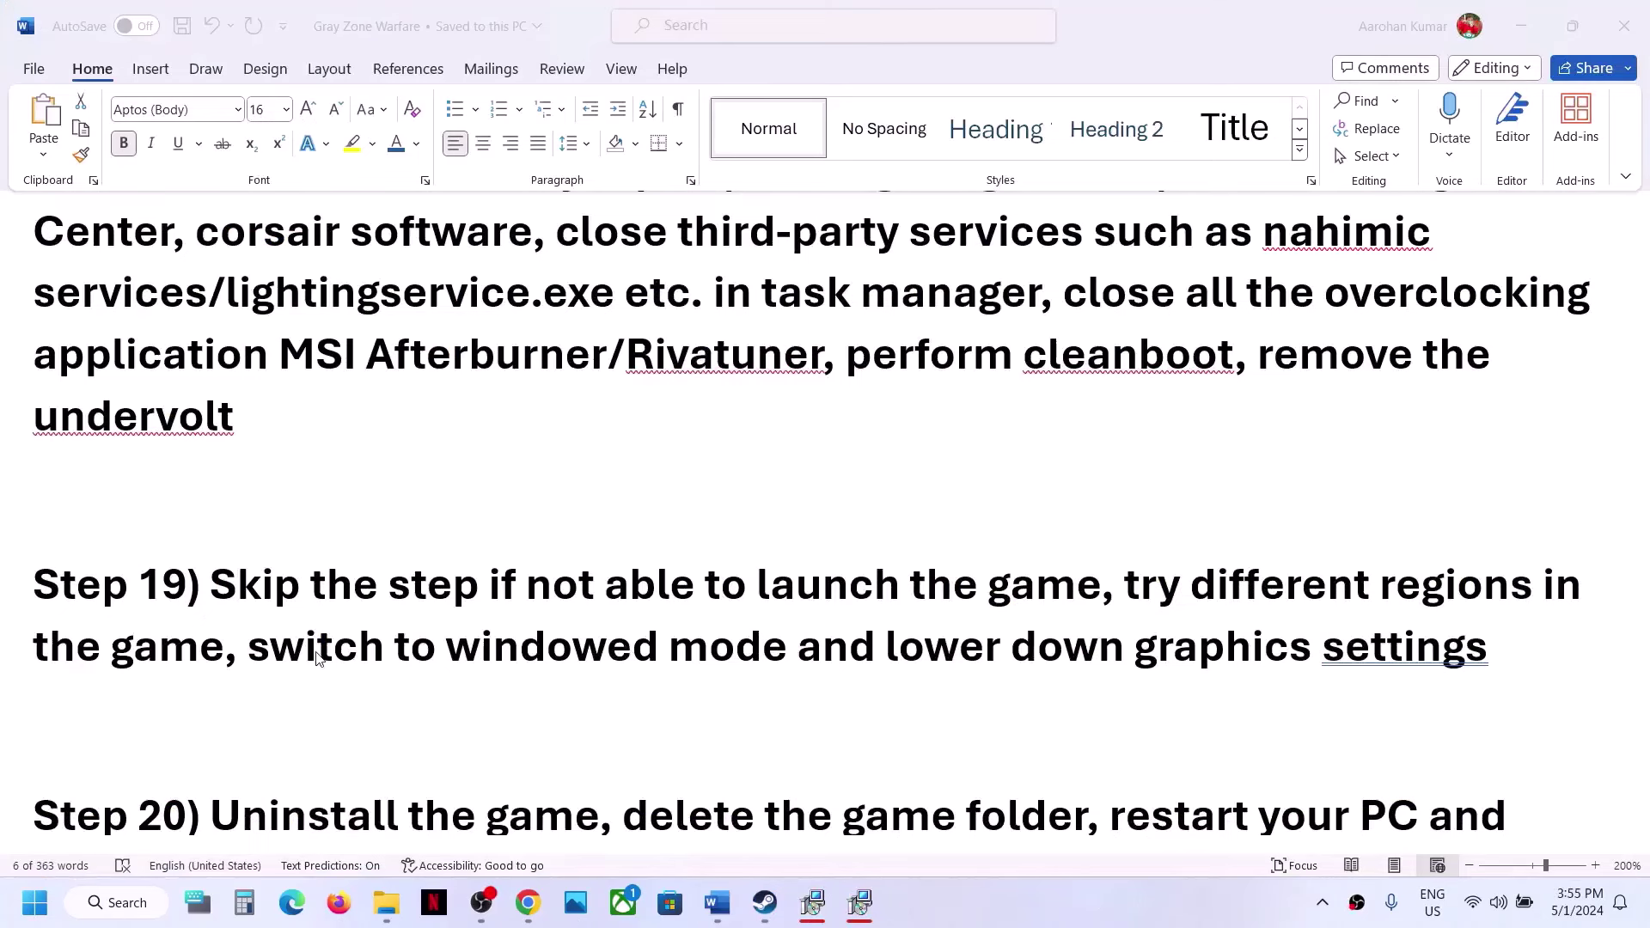
# - Highlight the Step 19 advice on switching to windowed mode and lowering the graphics settings
pyautogui.click(316, 659)
pyautogui.click(877, 637)
pyautogui.doubleClick(1346, 645)
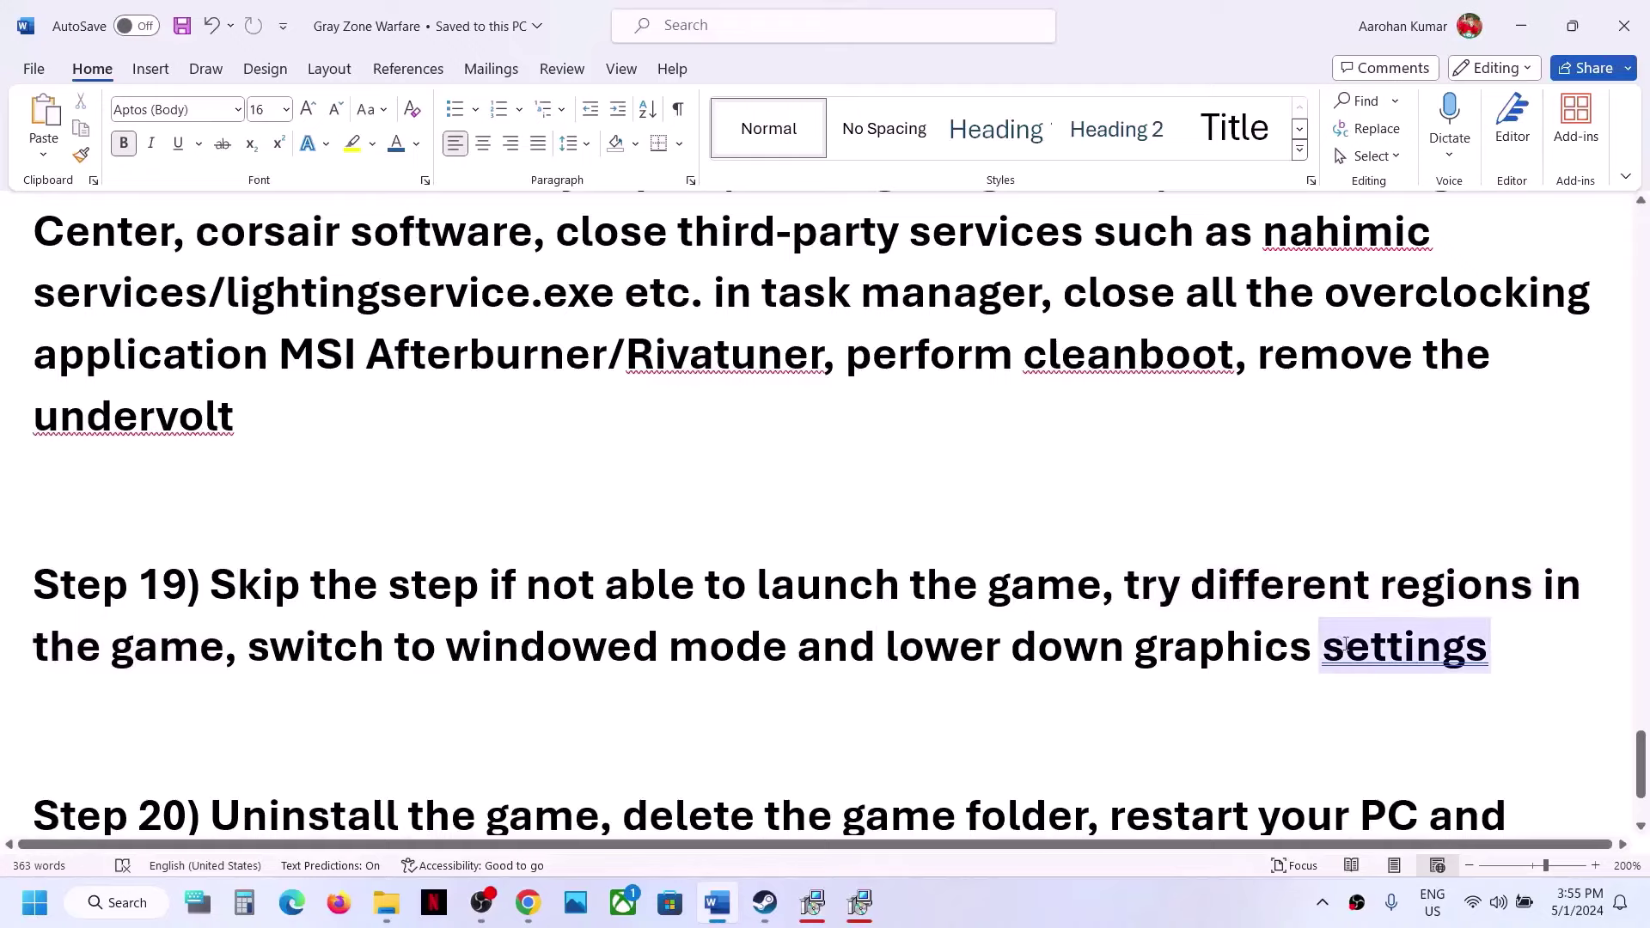
pyautogui.moveTo(554, 653); pyautogui.dragTo(1375, 674)
pyautogui.click(1028, 896)
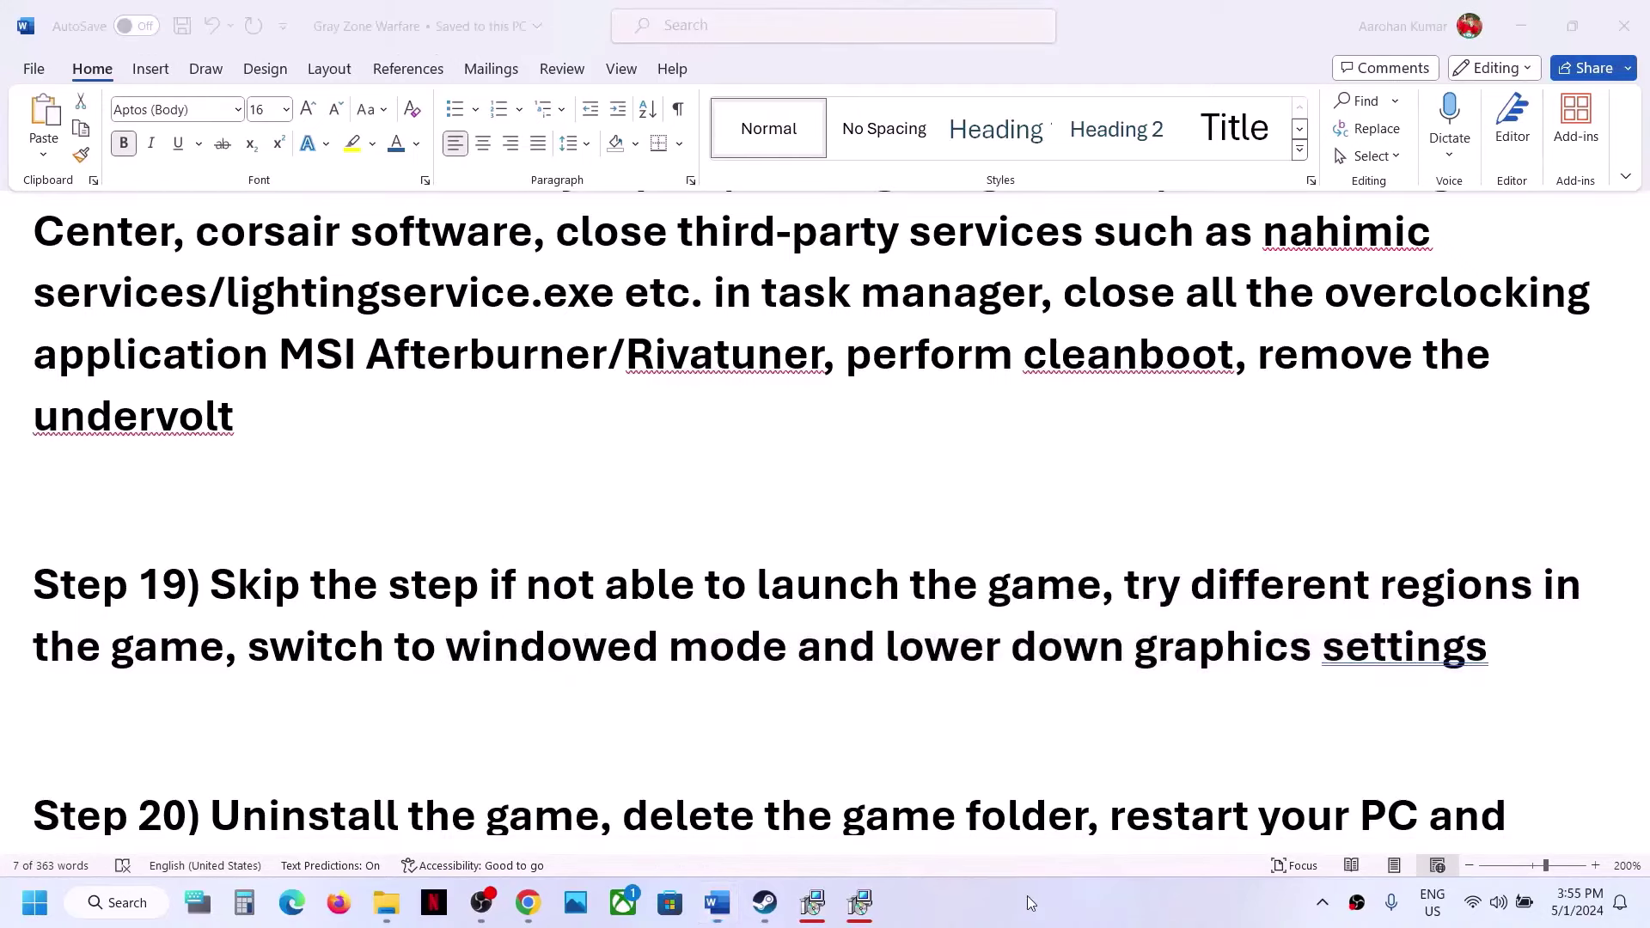
# - Switch to Gray Zone Warfare, open its graphics settings and set the window mode to Windowed
pyautogui.press('super+d')
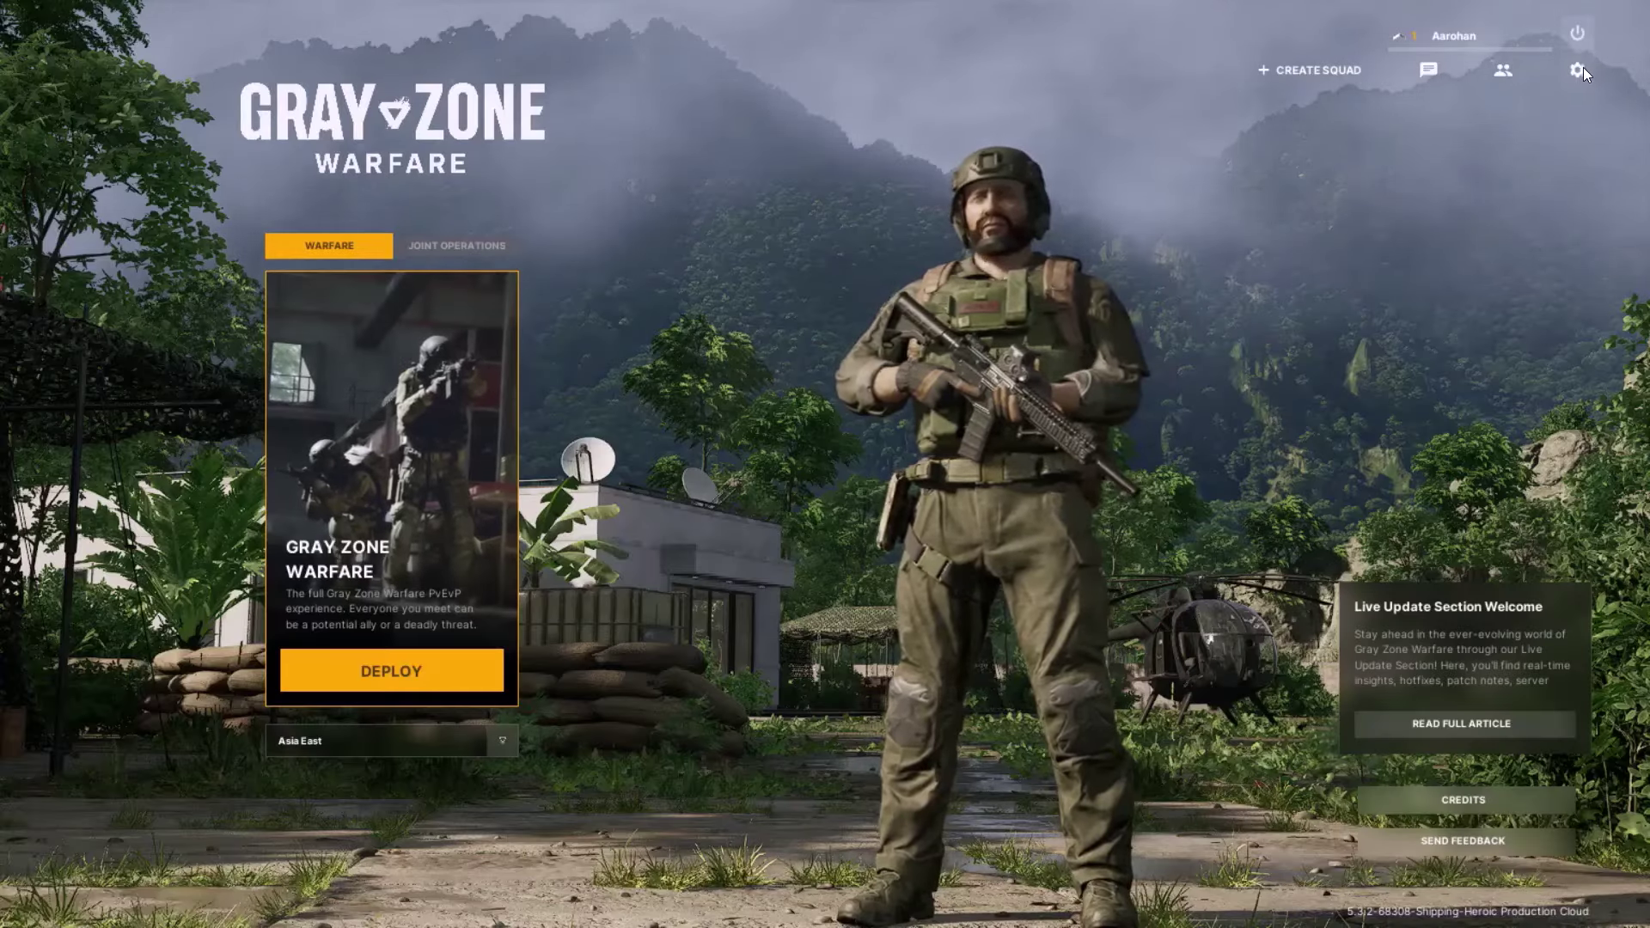
pyautogui.click(1583, 69)
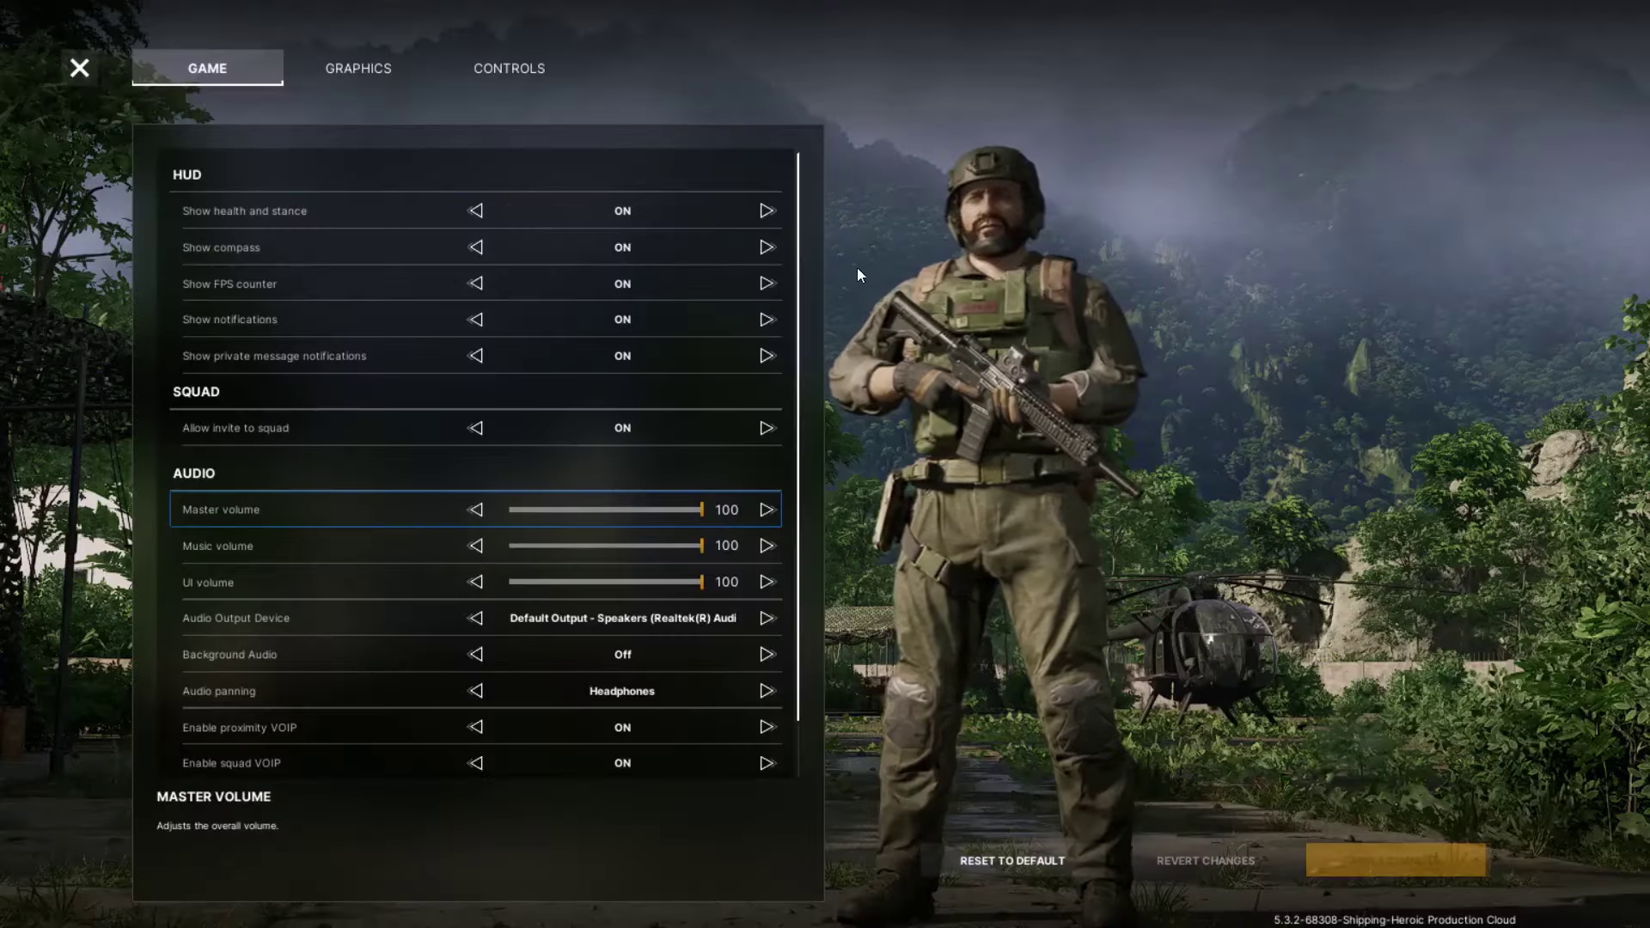
pyautogui.click(361, 68)
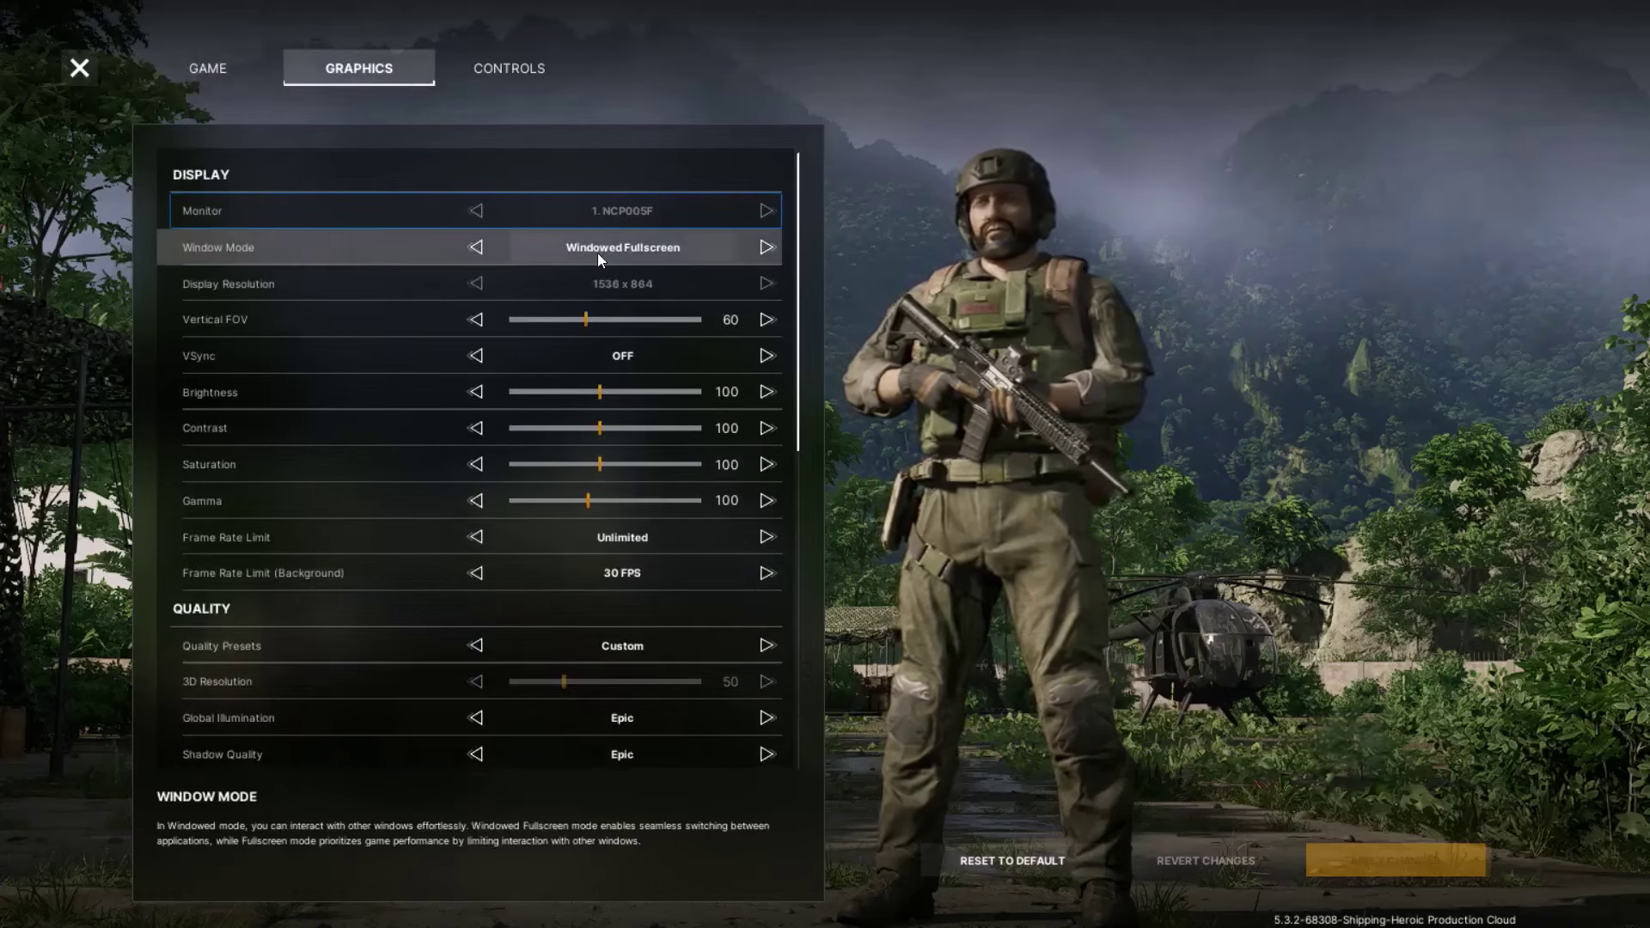
pyautogui.click(475, 247)
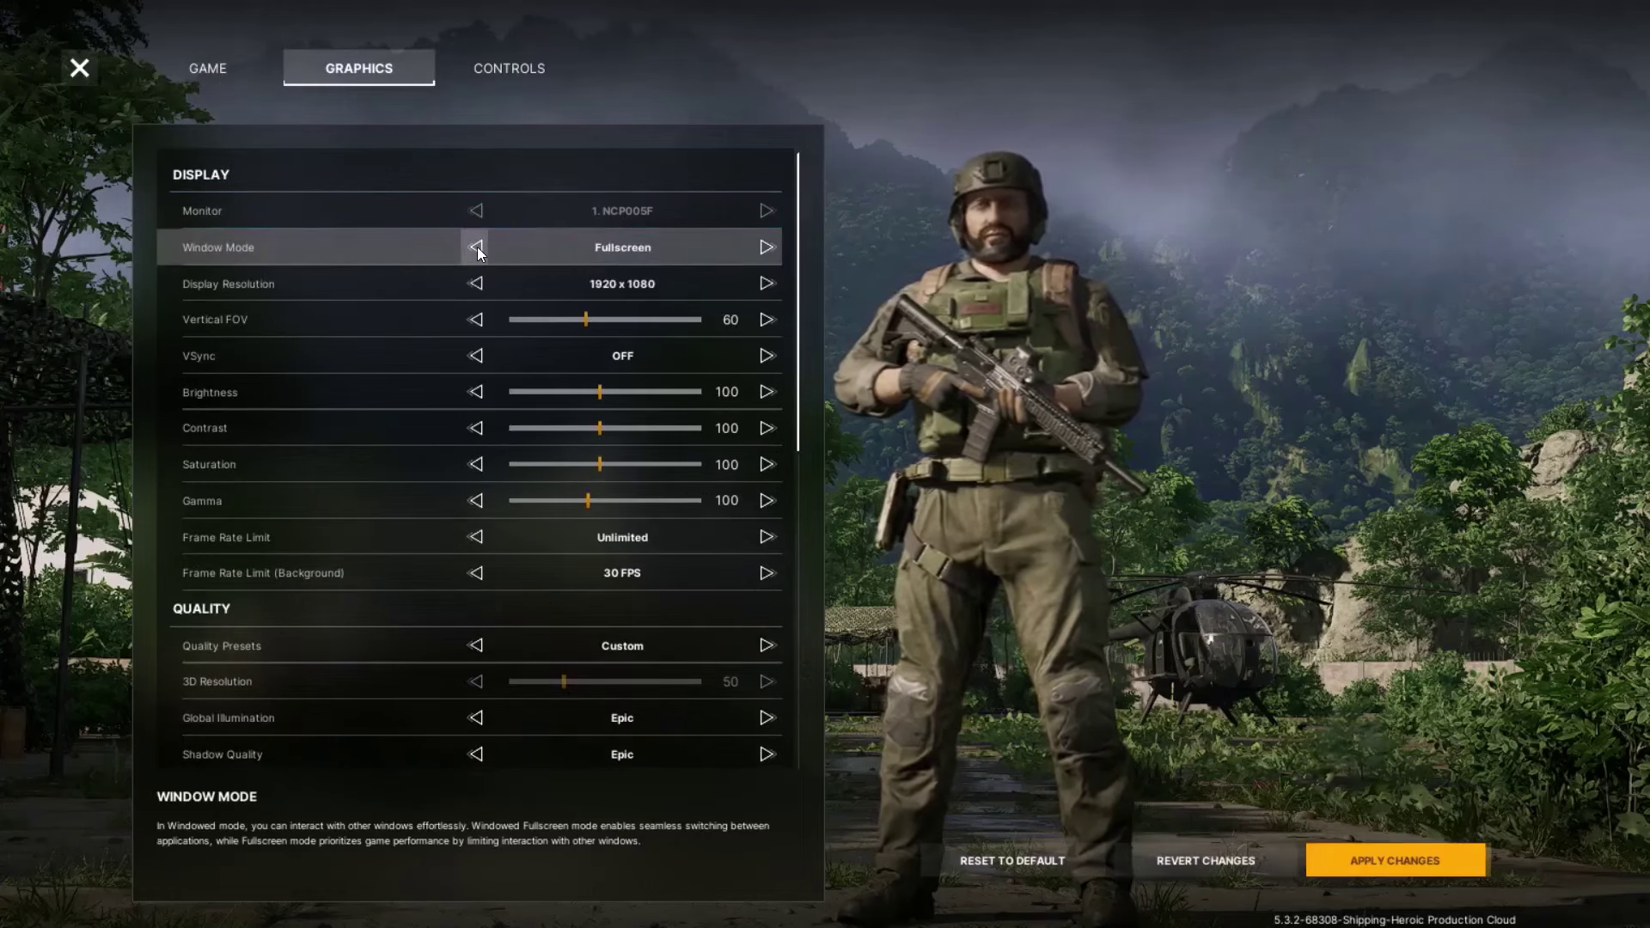
pyautogui.click(475, 247)
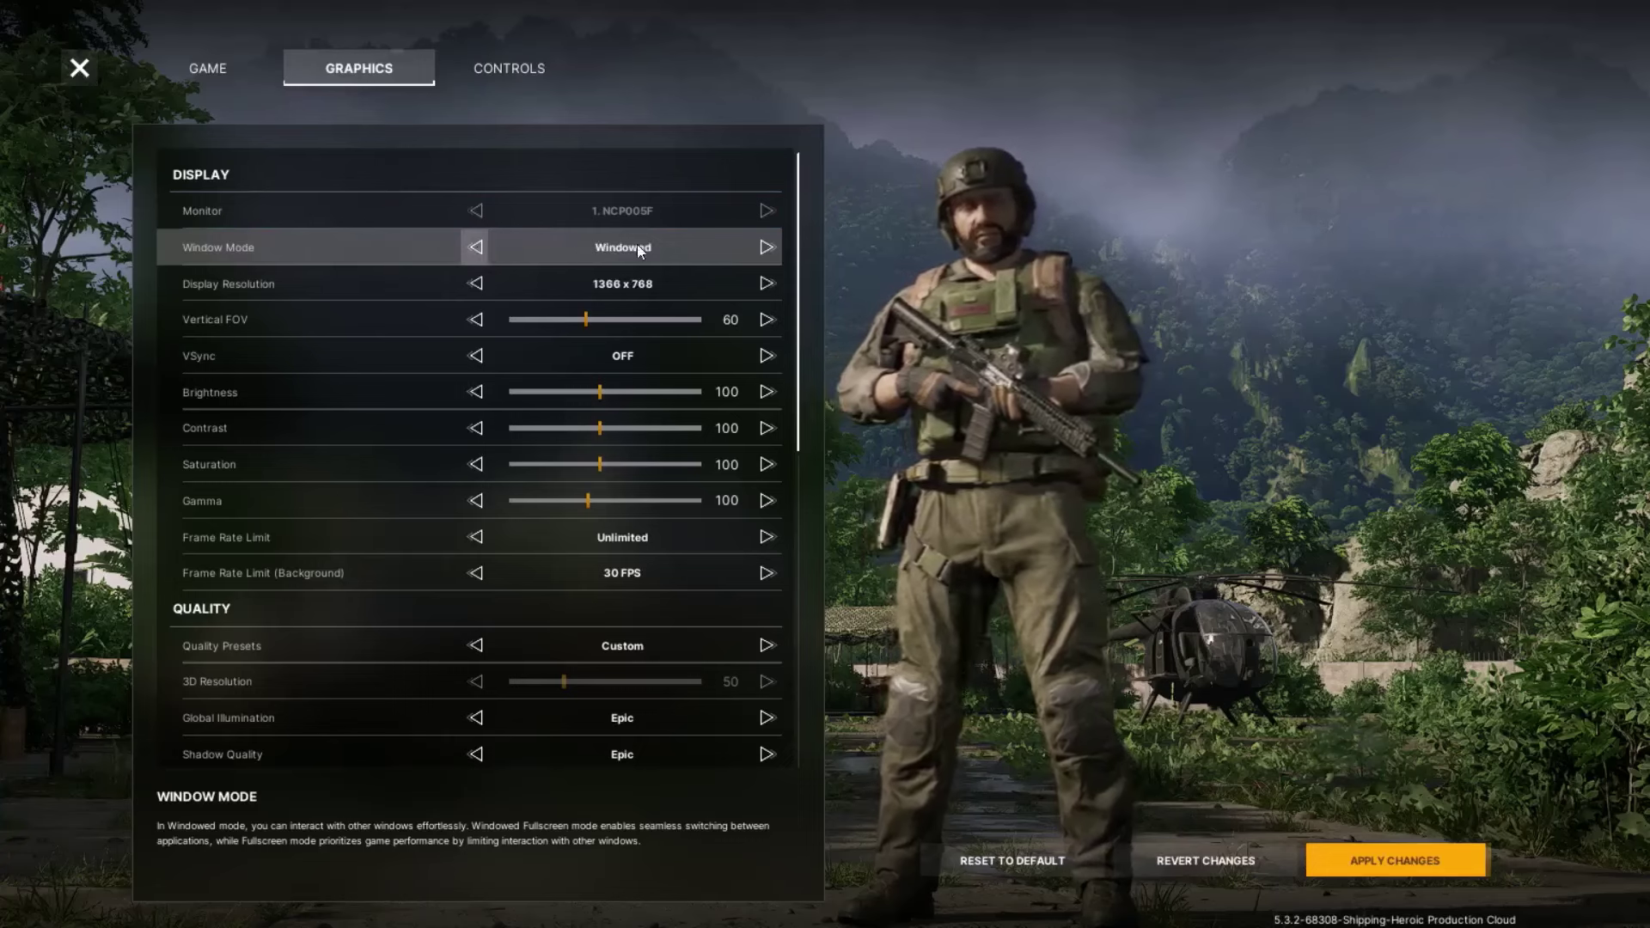
# - Step through the lower display resolutions and set the game to 1360 x 768
pyautogui.click(769, 283)
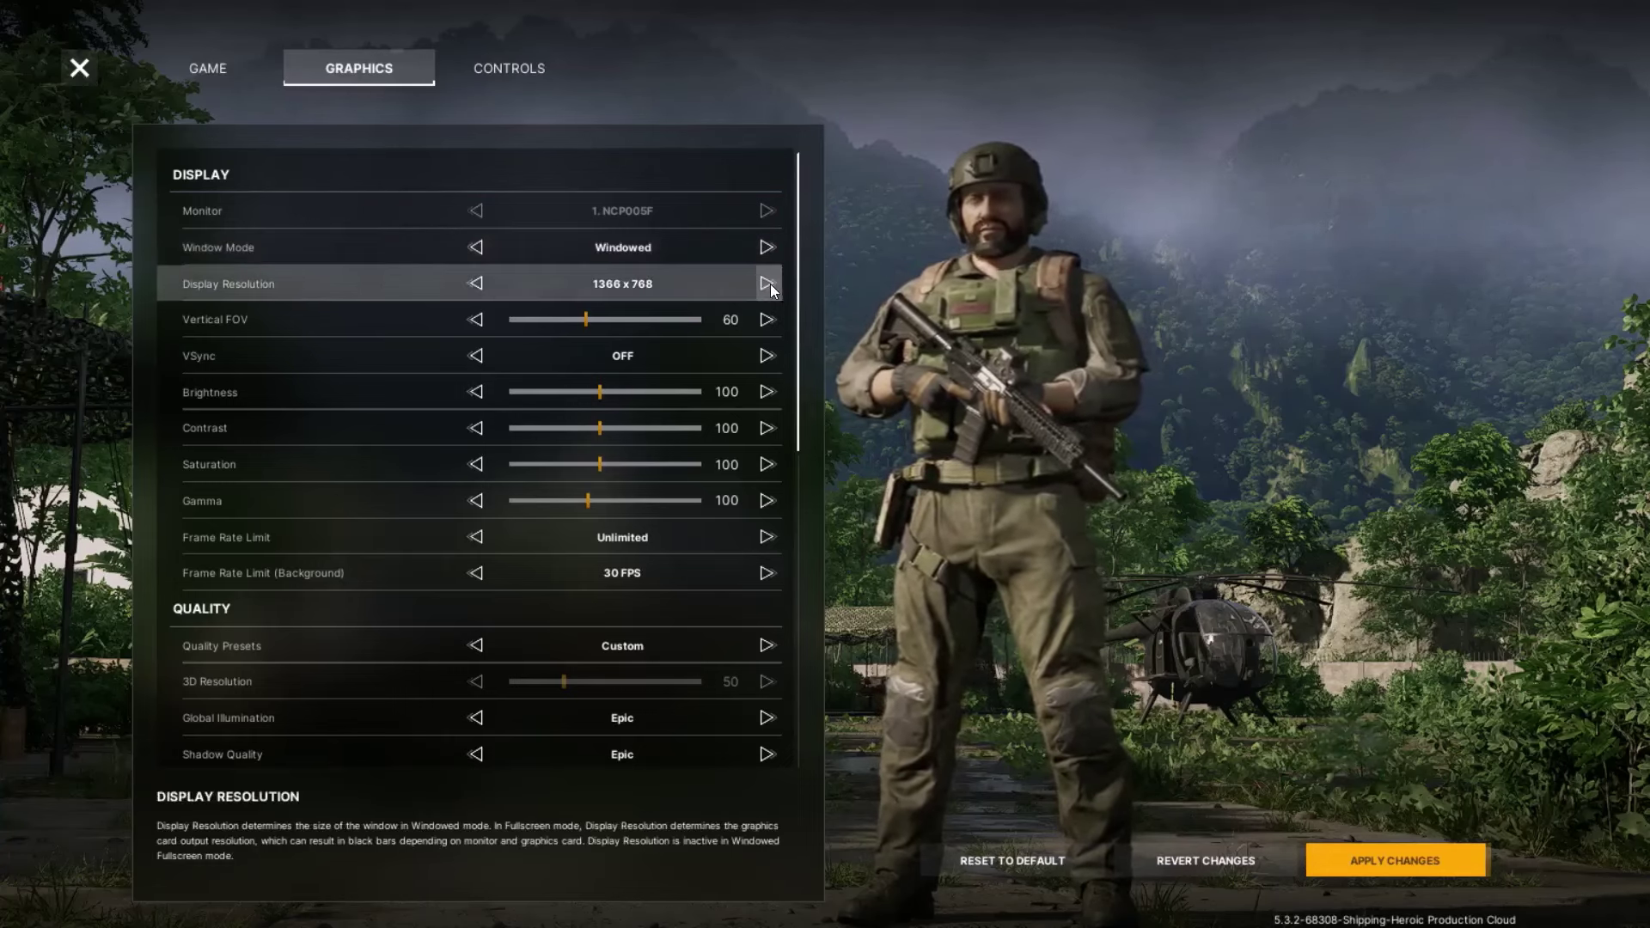
pyautogui.click(768, 284)
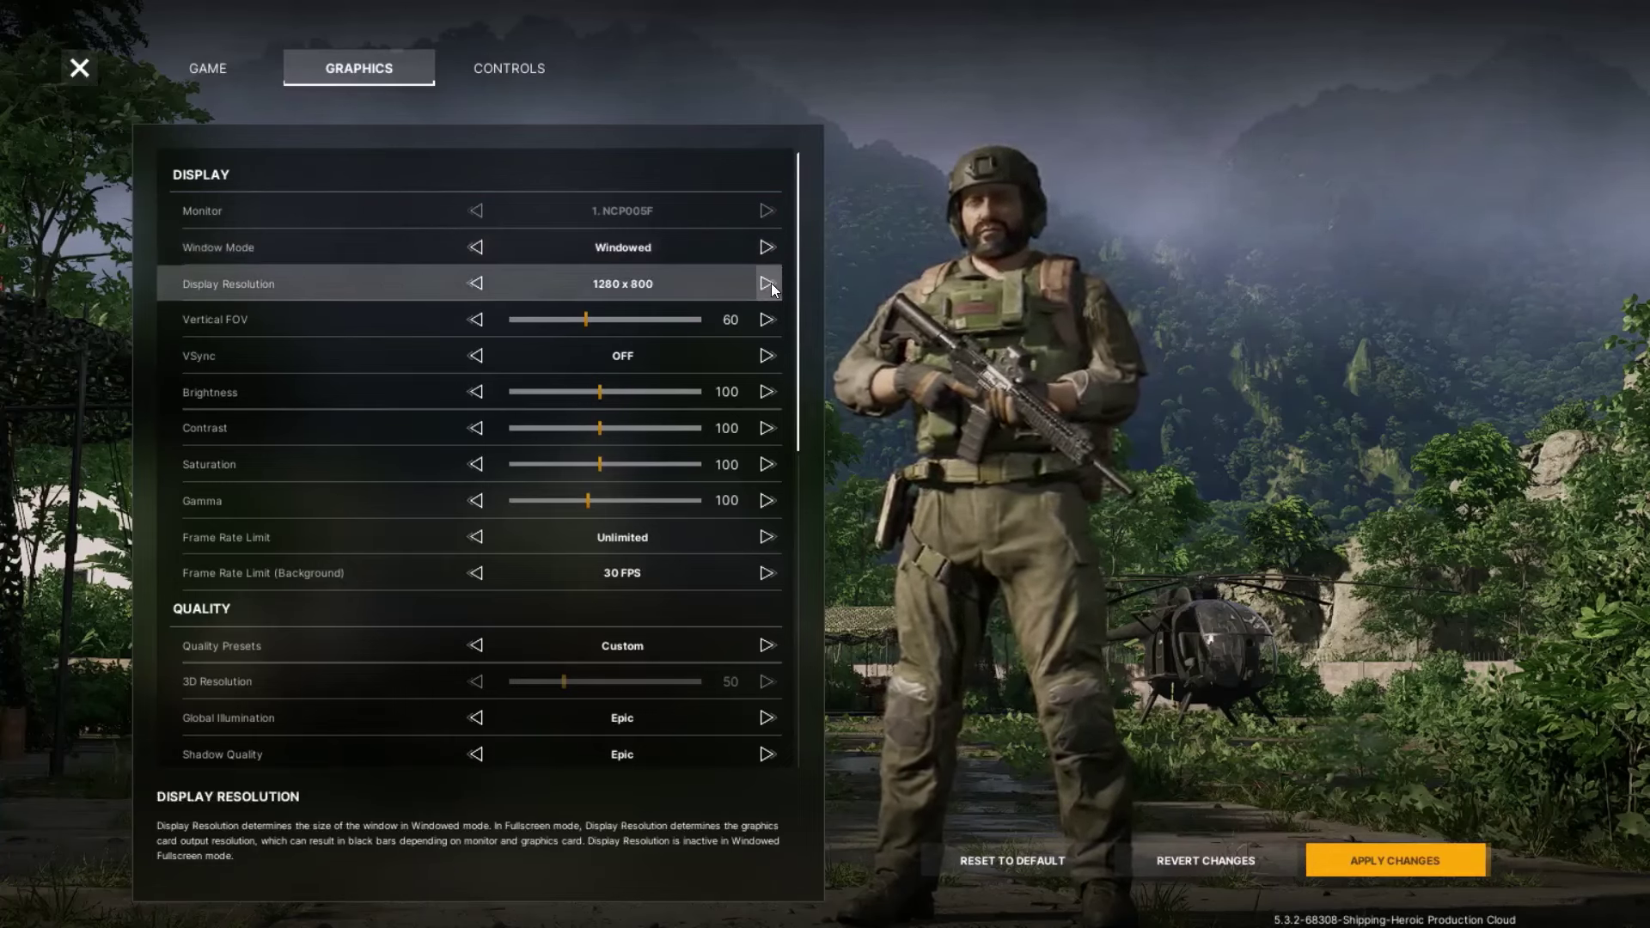
pyautogui.click(767, 283)
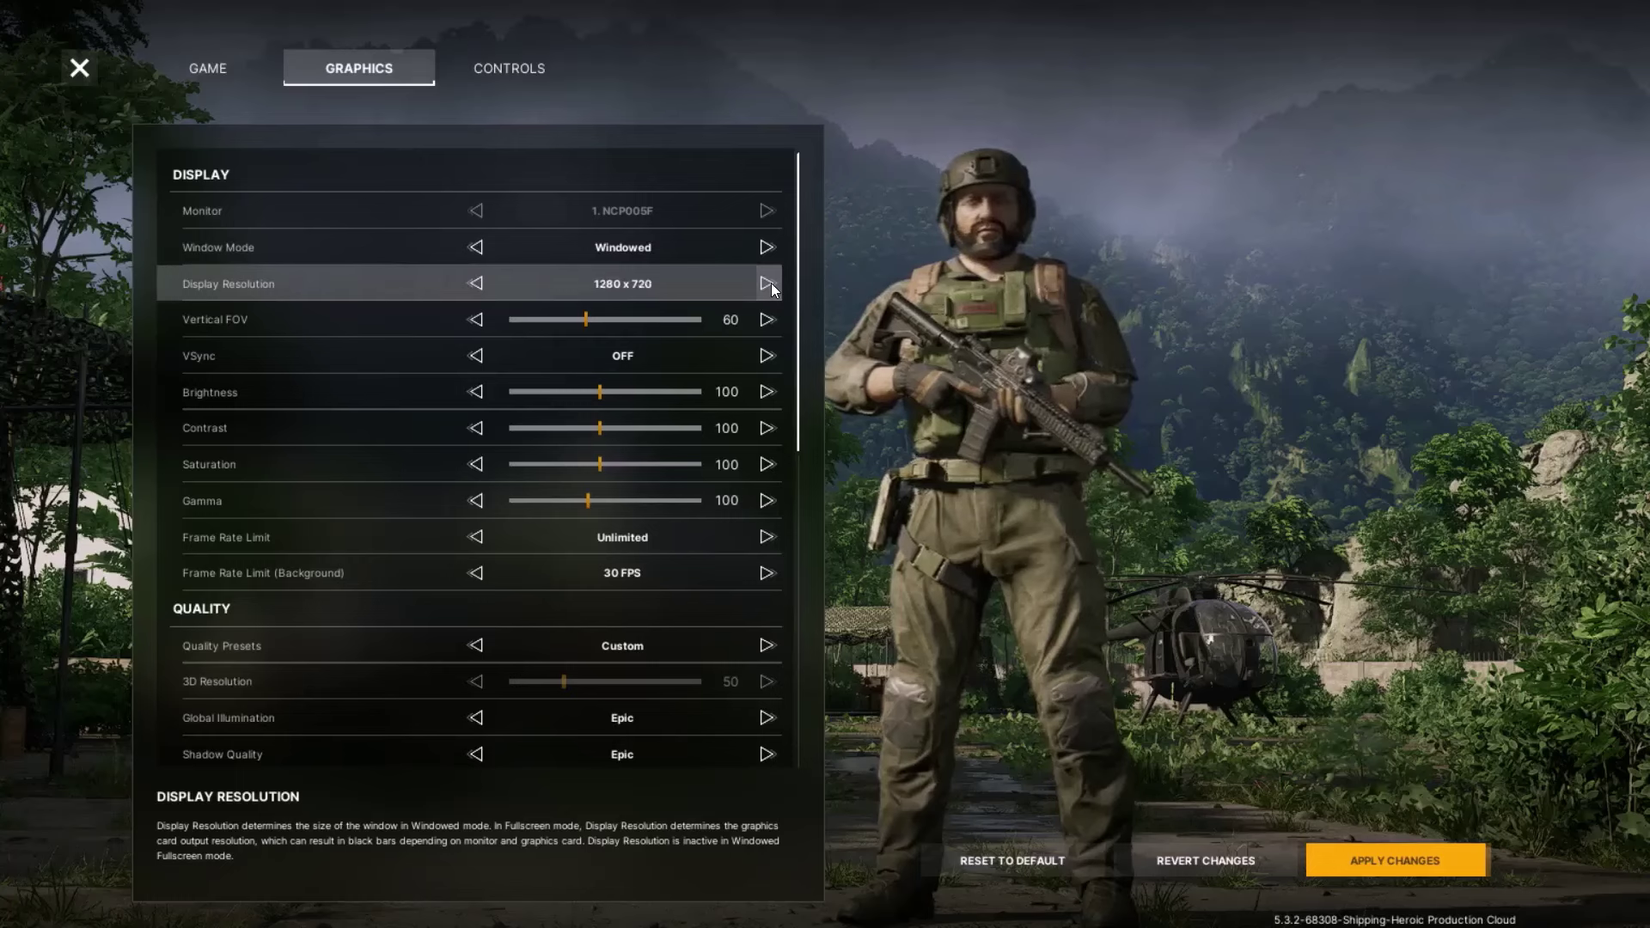
pyautogui.click(767, 284)
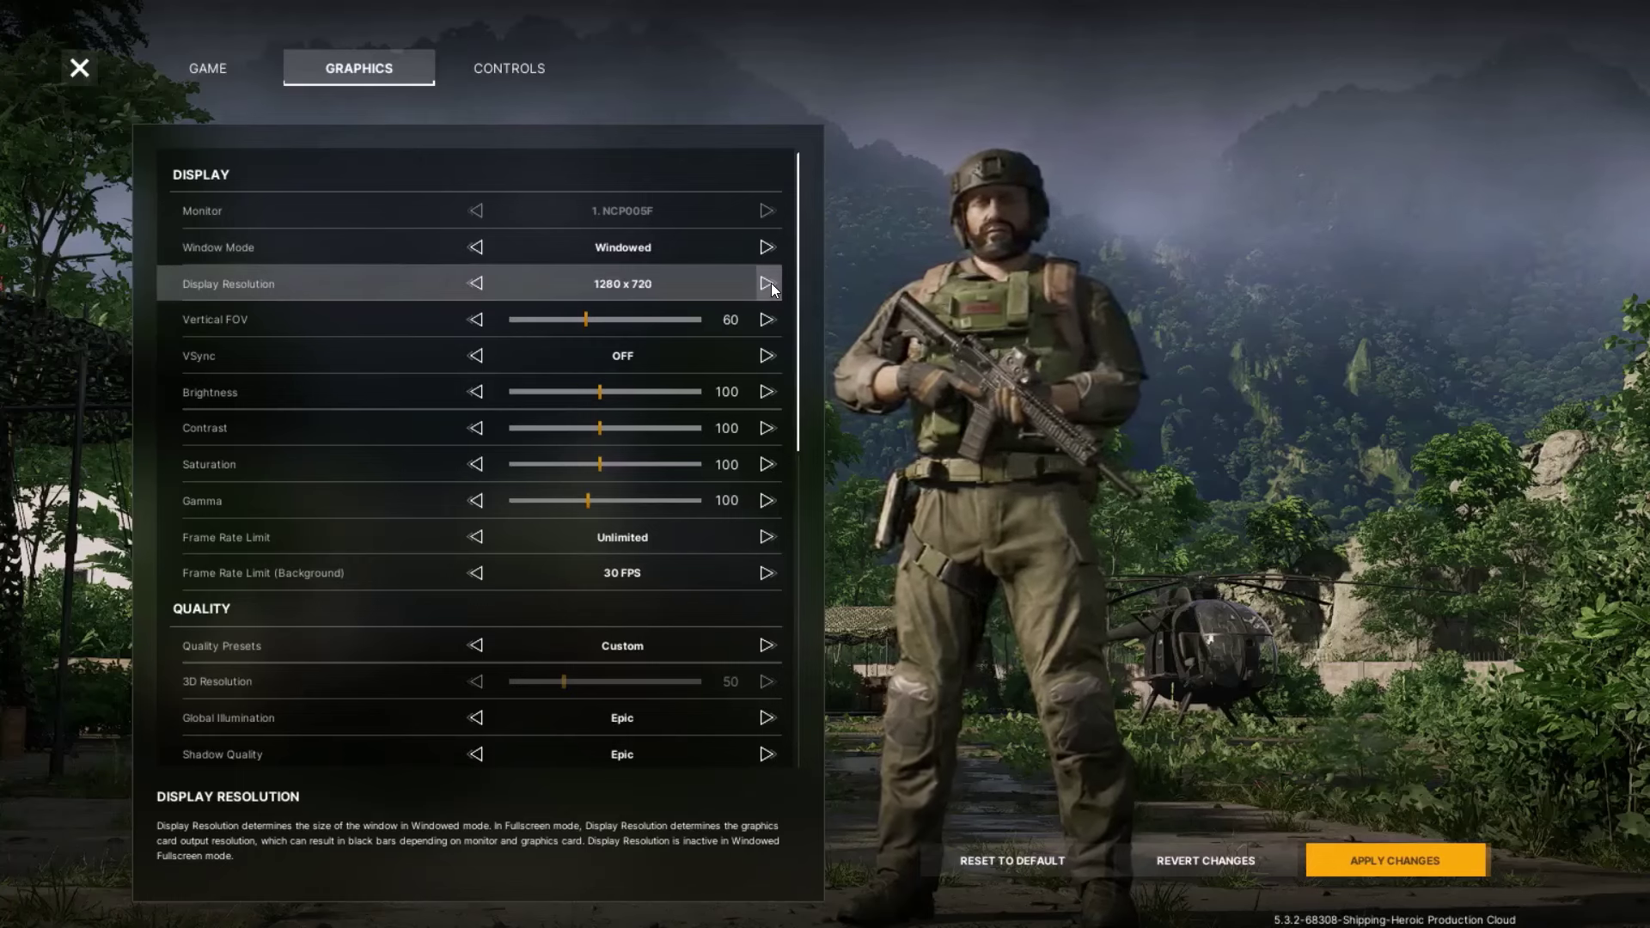
pyautogui.click(768, 284)
pyautogui.click(473, 285)
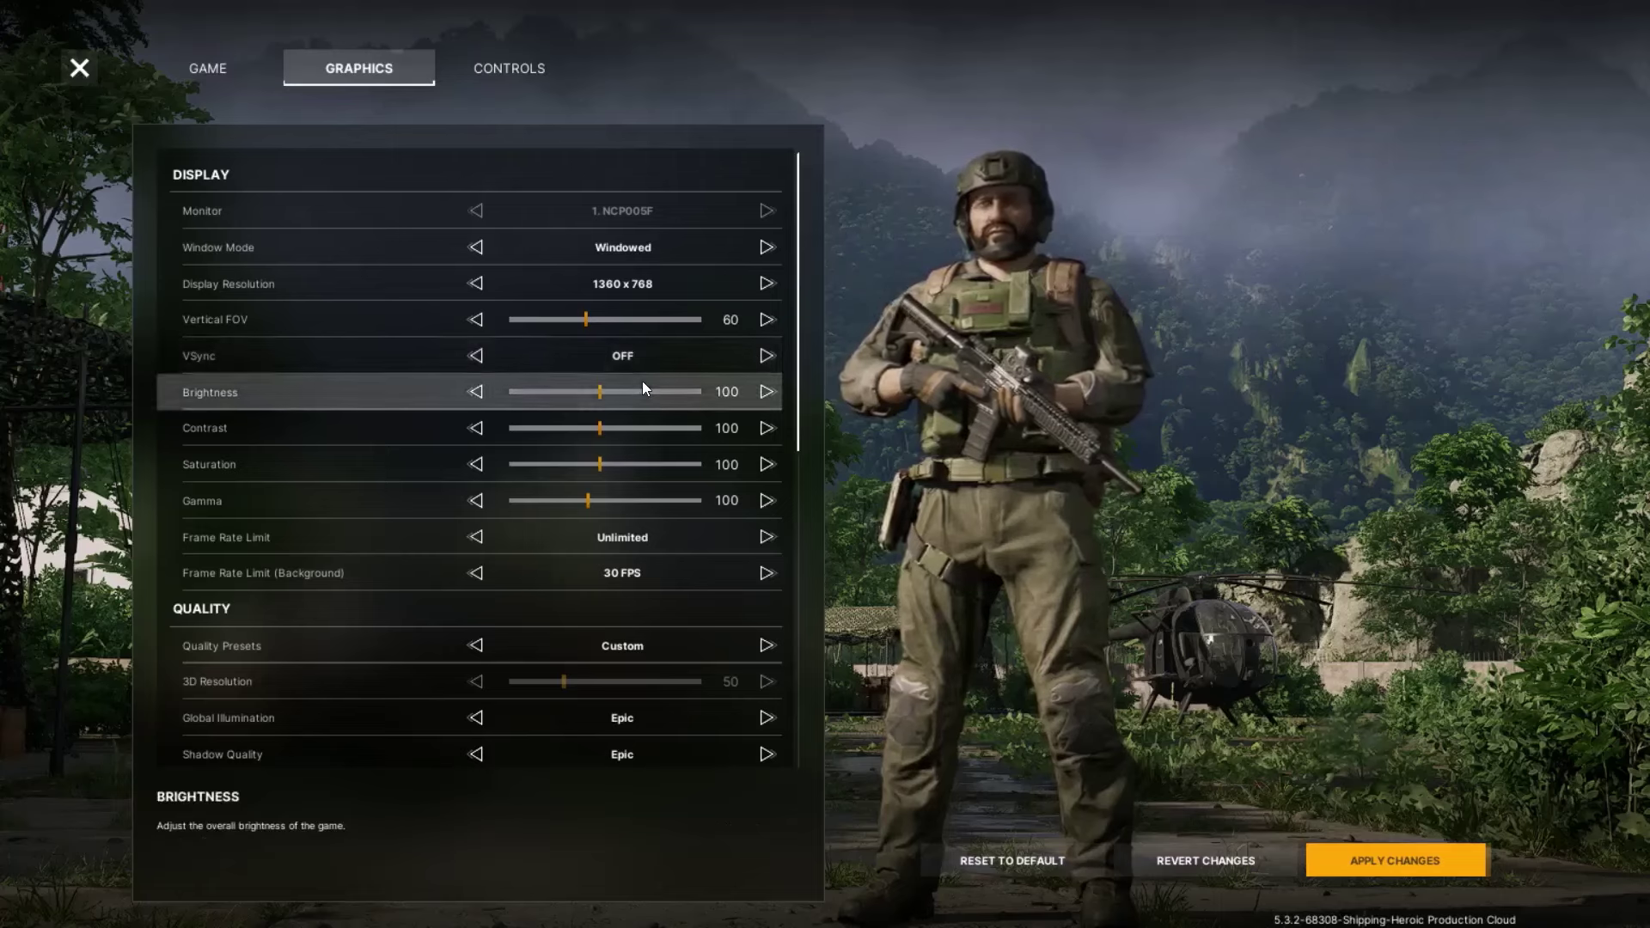
# - Set the foreground frame rate limit to 60 FPS
pyautogui.scroll(-6, 643, 385)
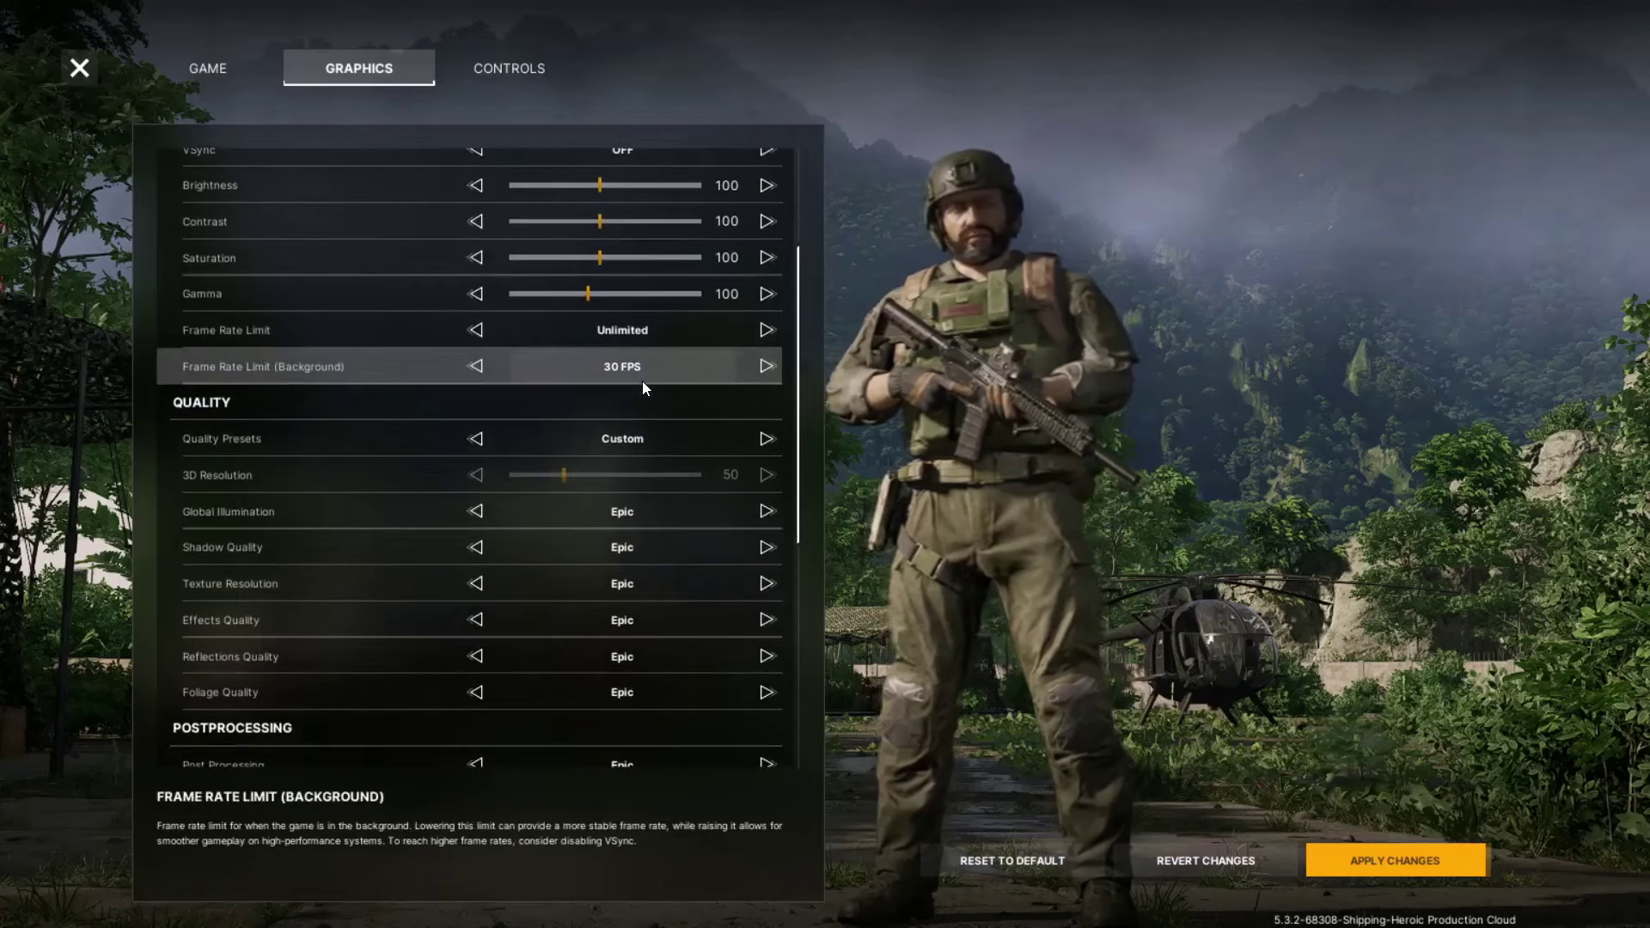
pyautogui.scroll(-2, 643, 380)
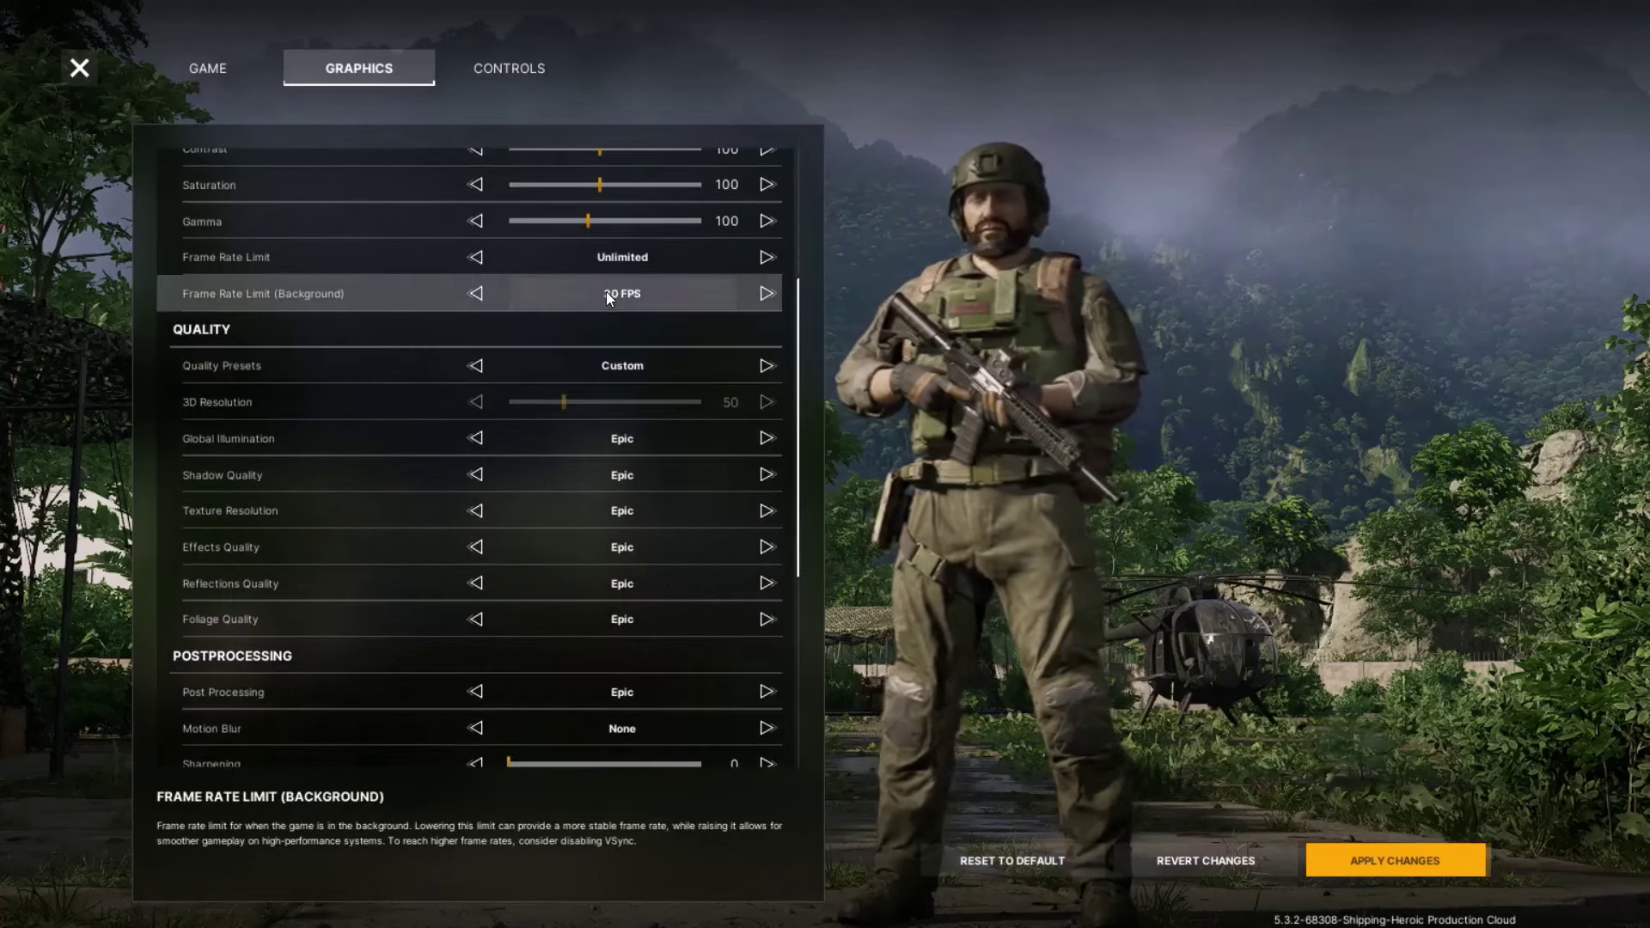
pyautogui.click(477, 257)
pyautogui.click(477, 256)
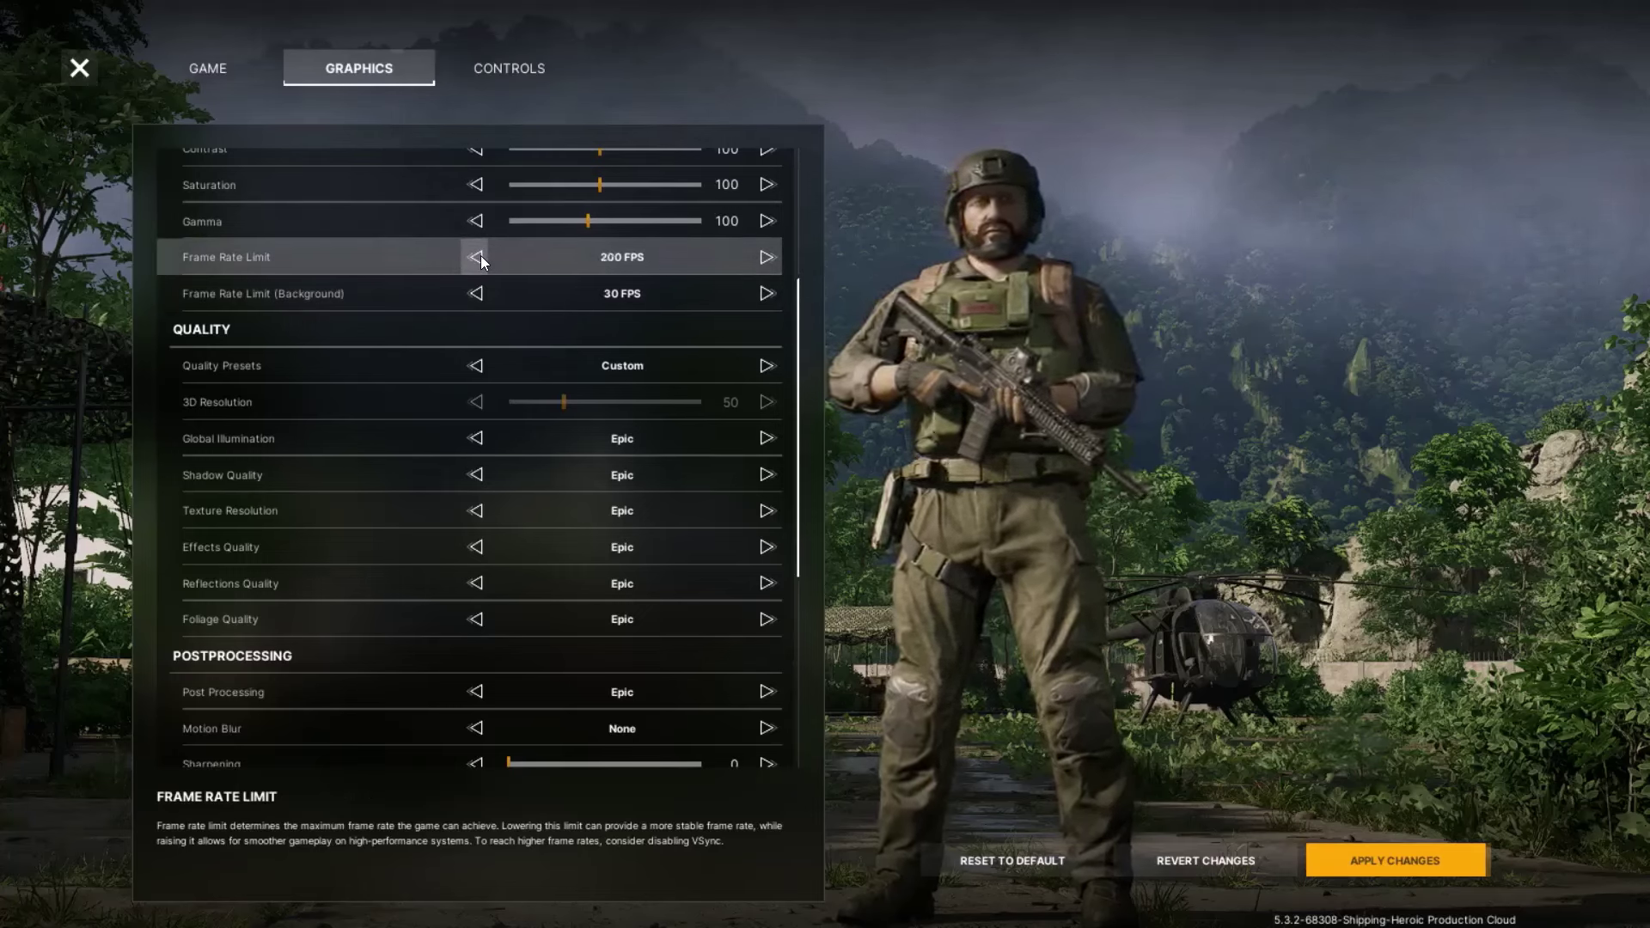
pyautogui.click(477, 257)
pyautogui.click(477, 257)
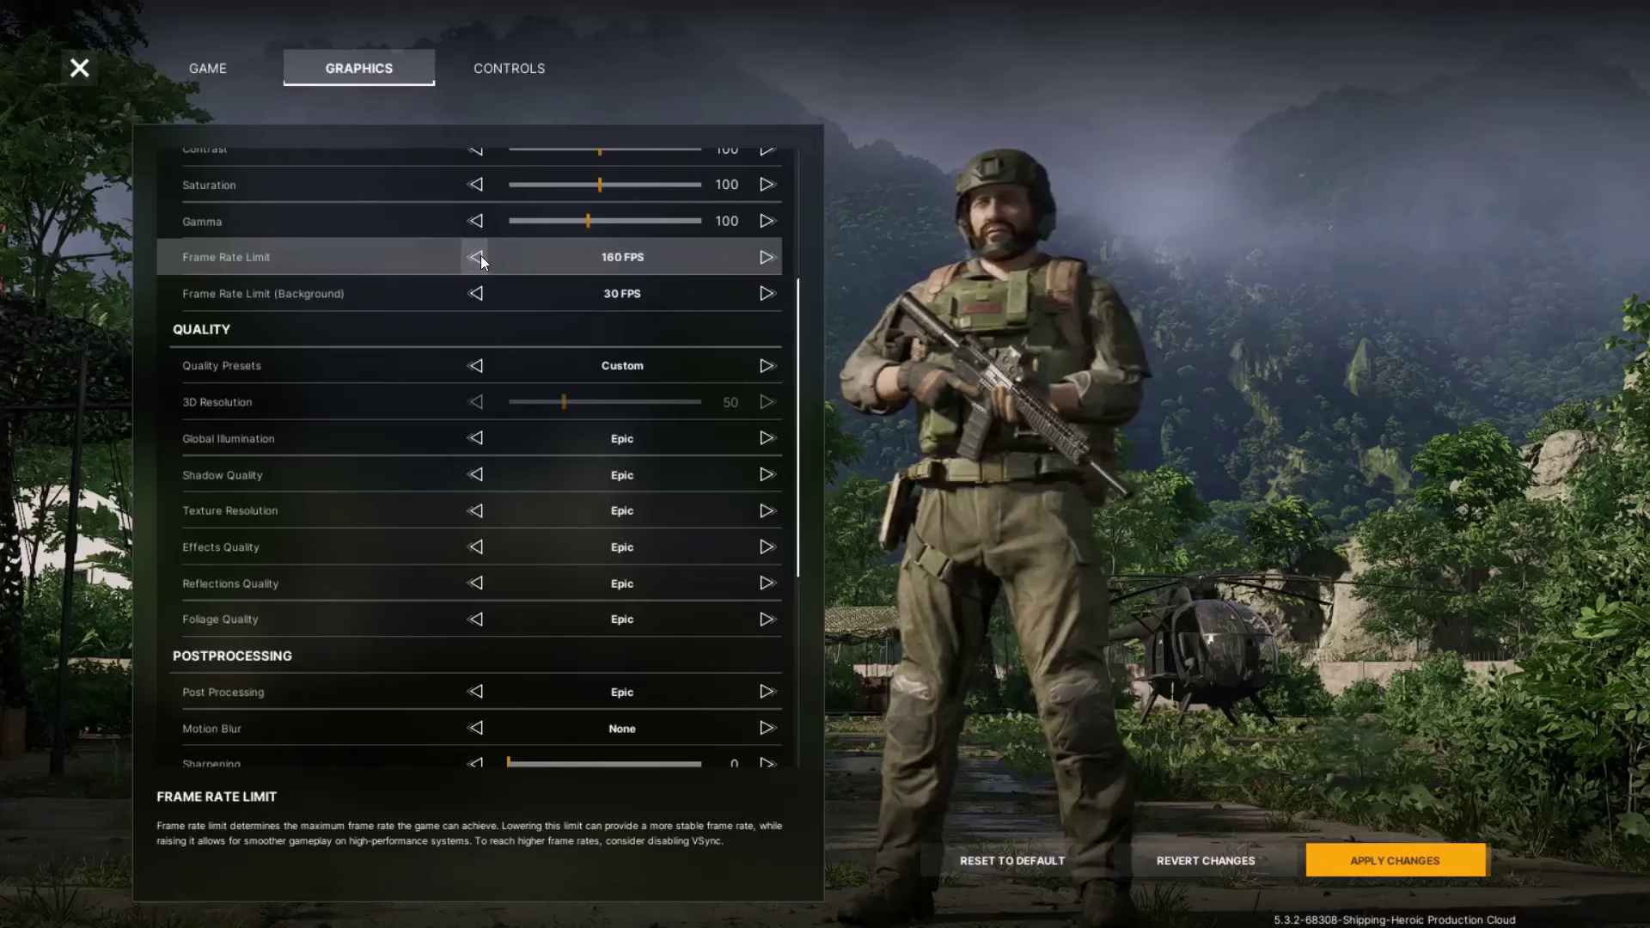
pyautogui.click(477, 257)
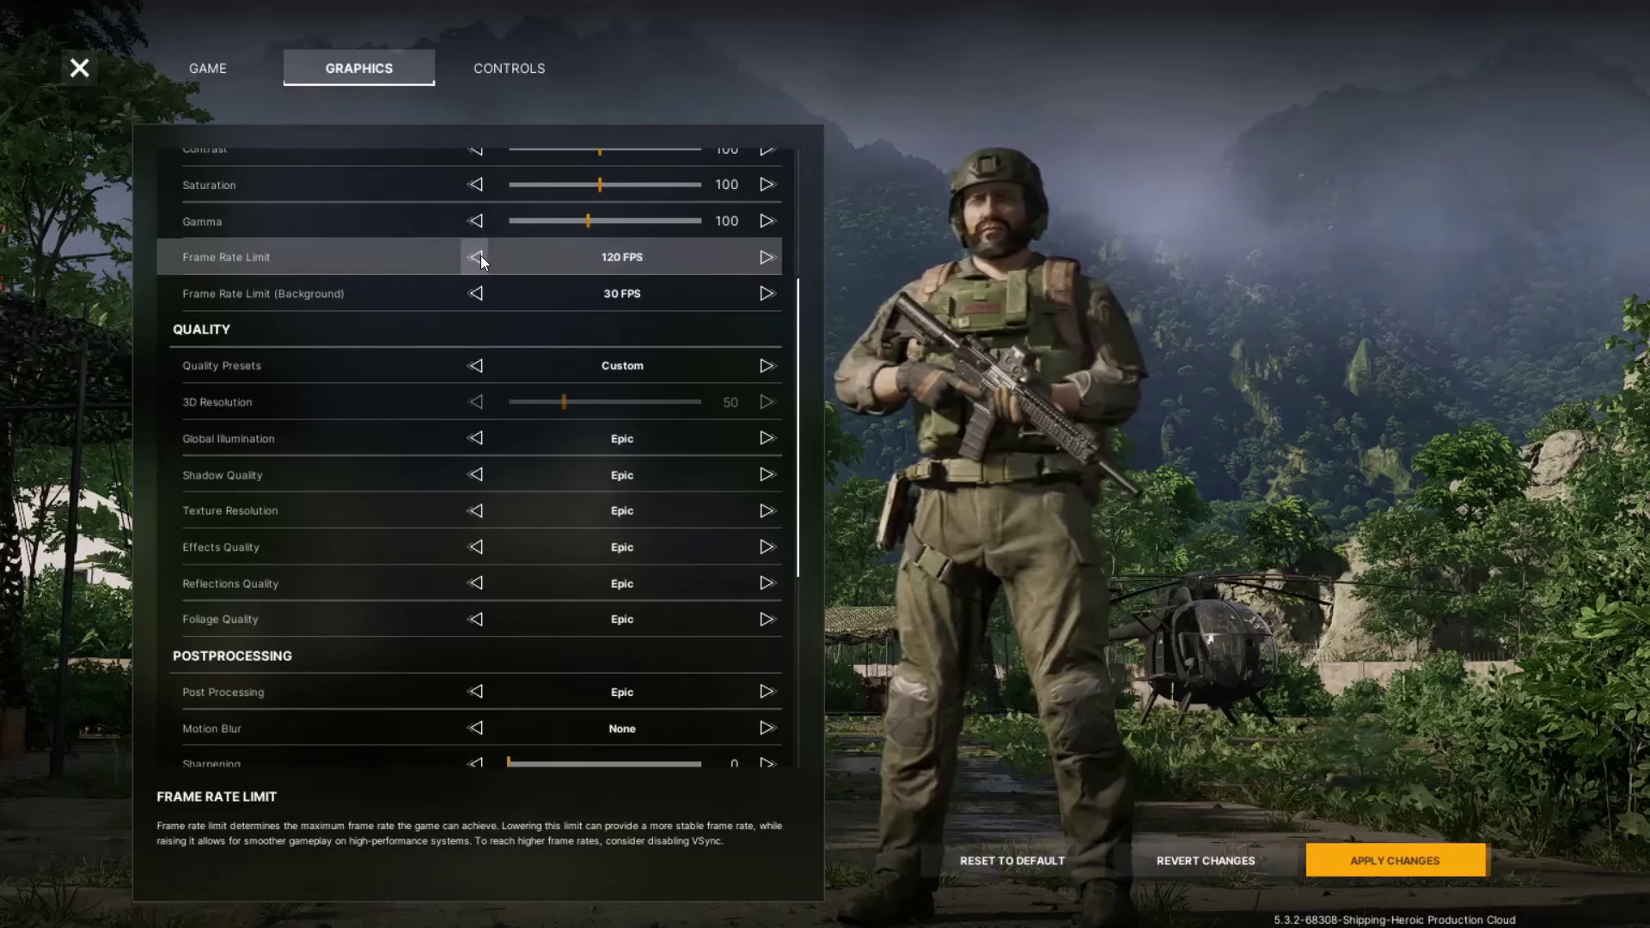
pyautogui.click(478, 257)
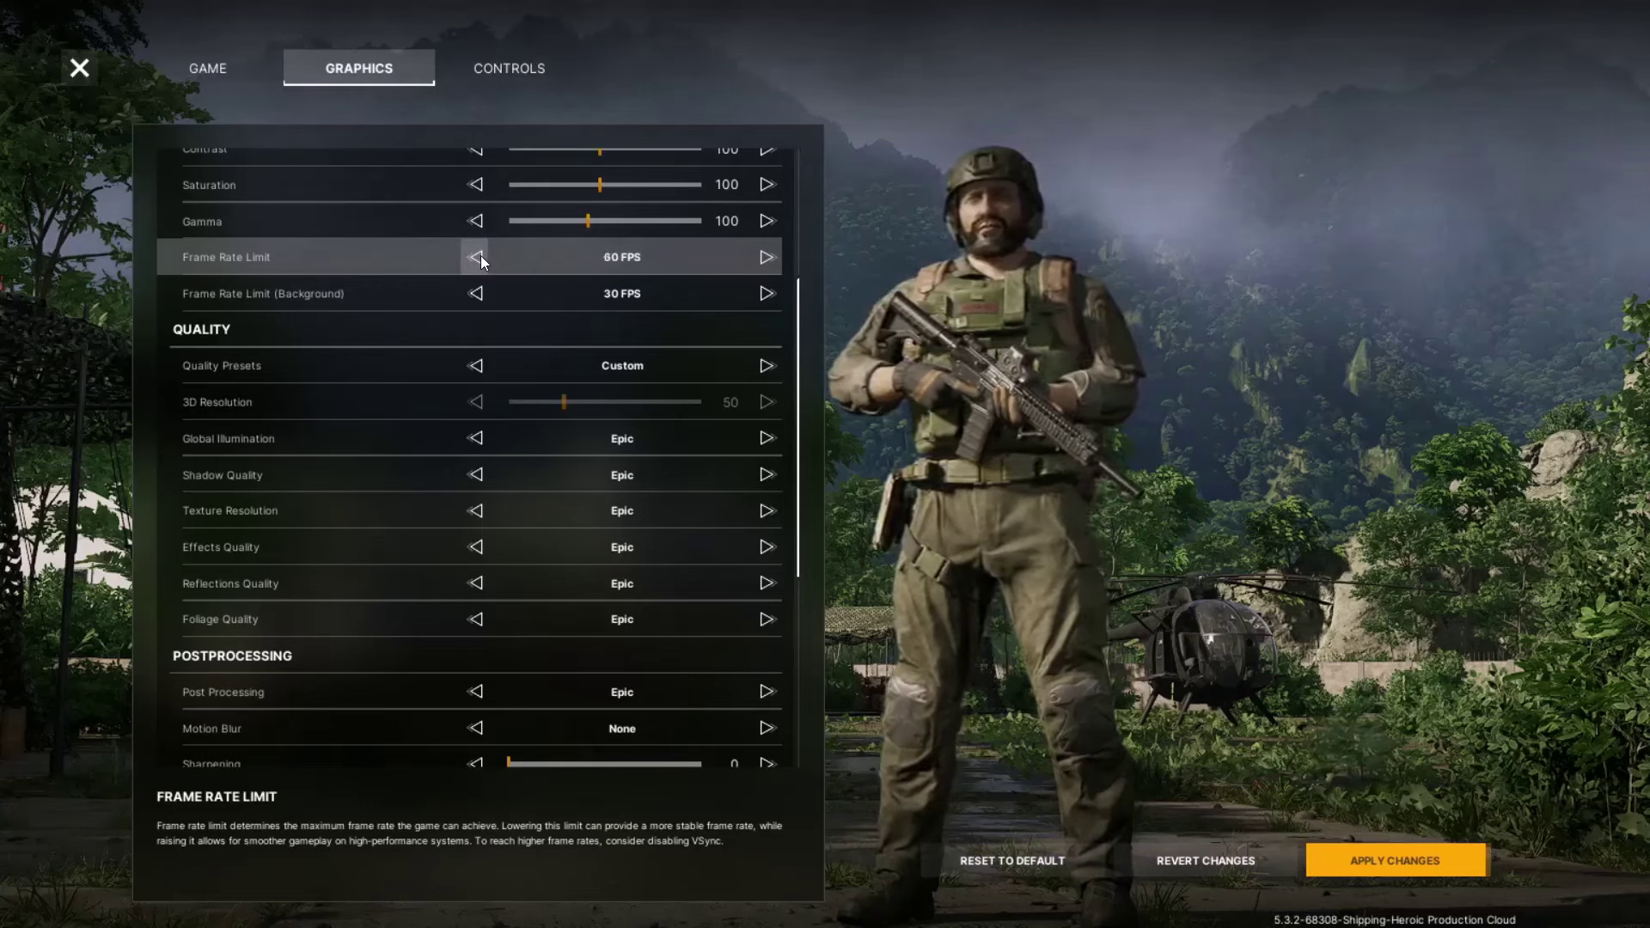
pyautogui.click(766, 257)
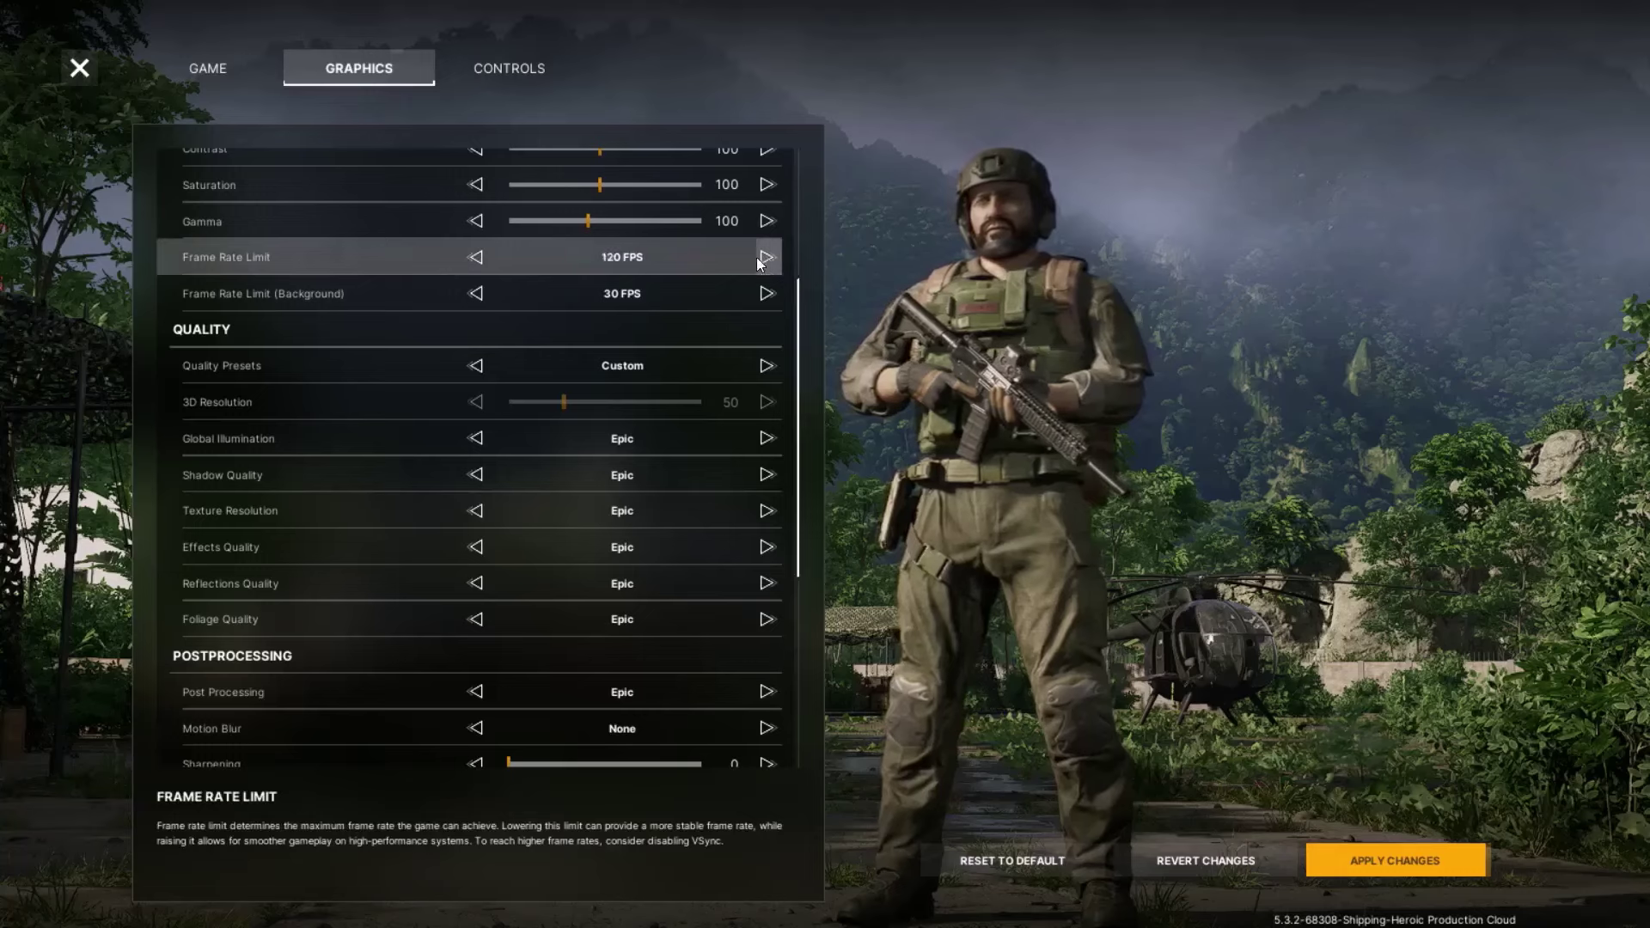
pyautogui.click(481, 257)
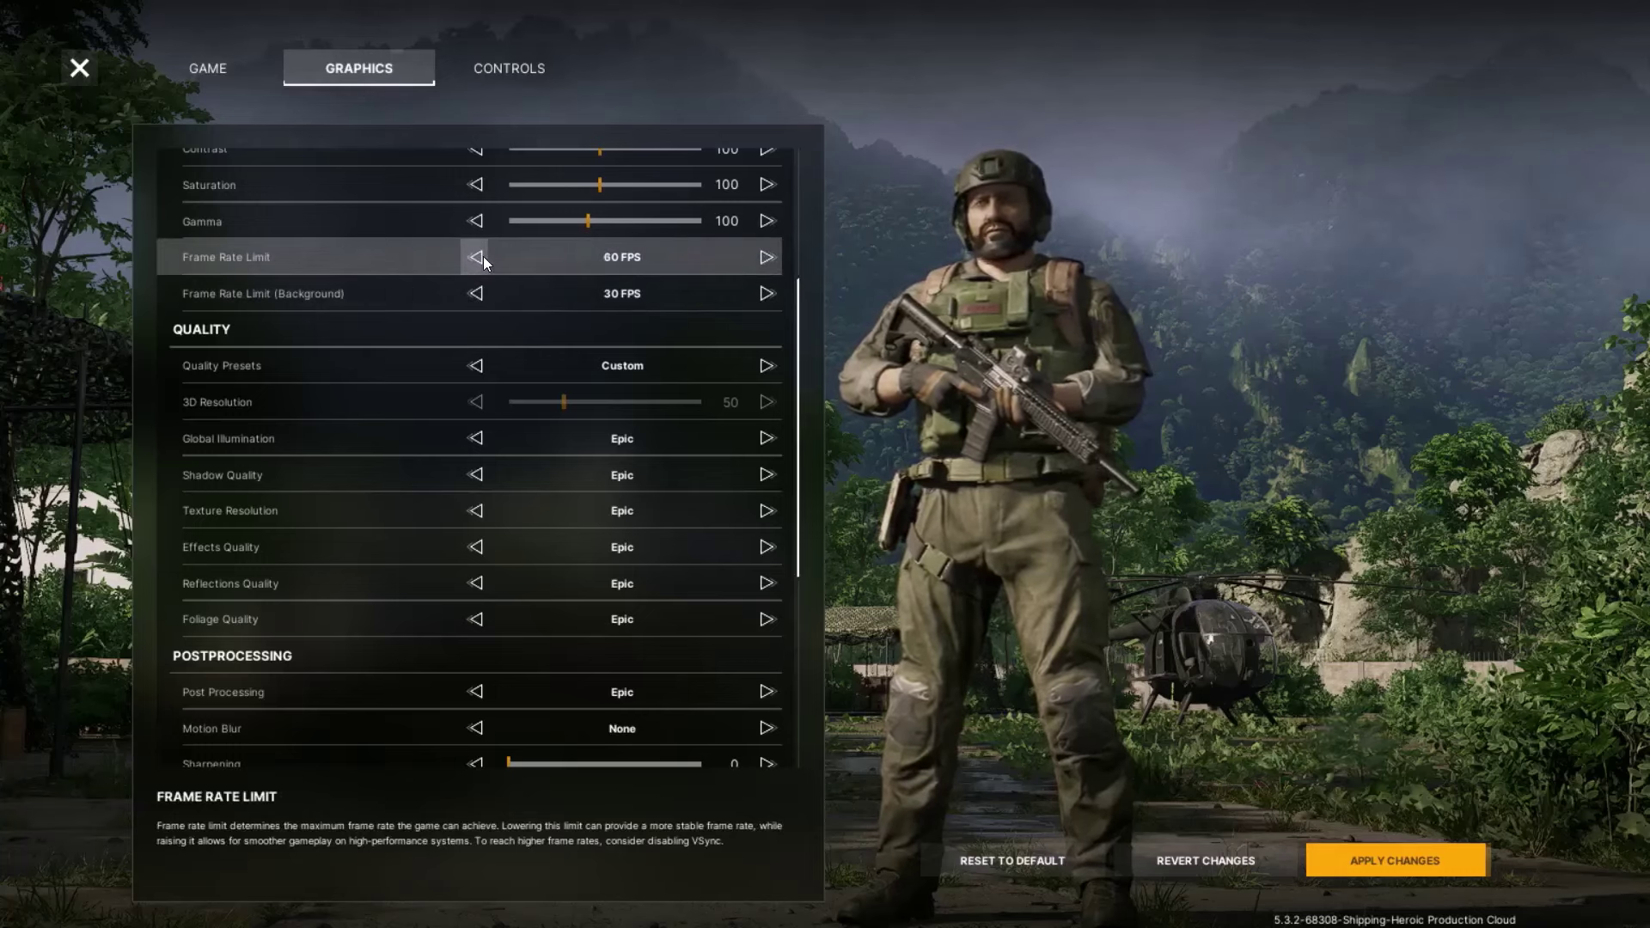
# - Go through the quality presets and choose Medium for the game's graphics
pyautogui.scroll(-2, 469, 369)
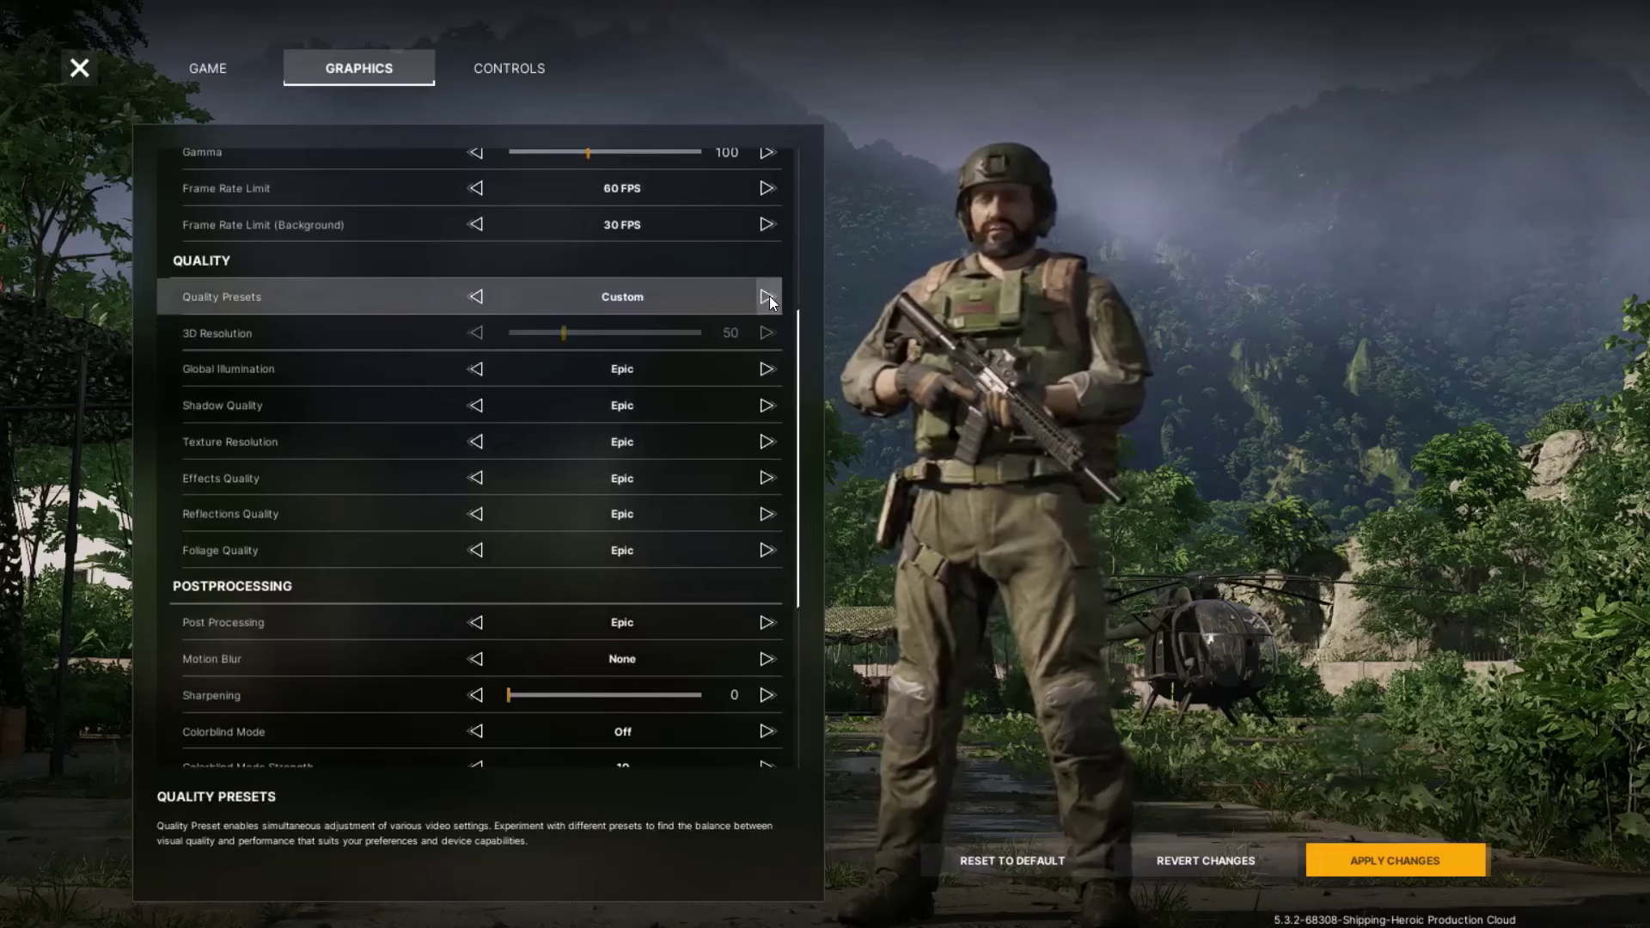
pyautogui.click(766, 297)
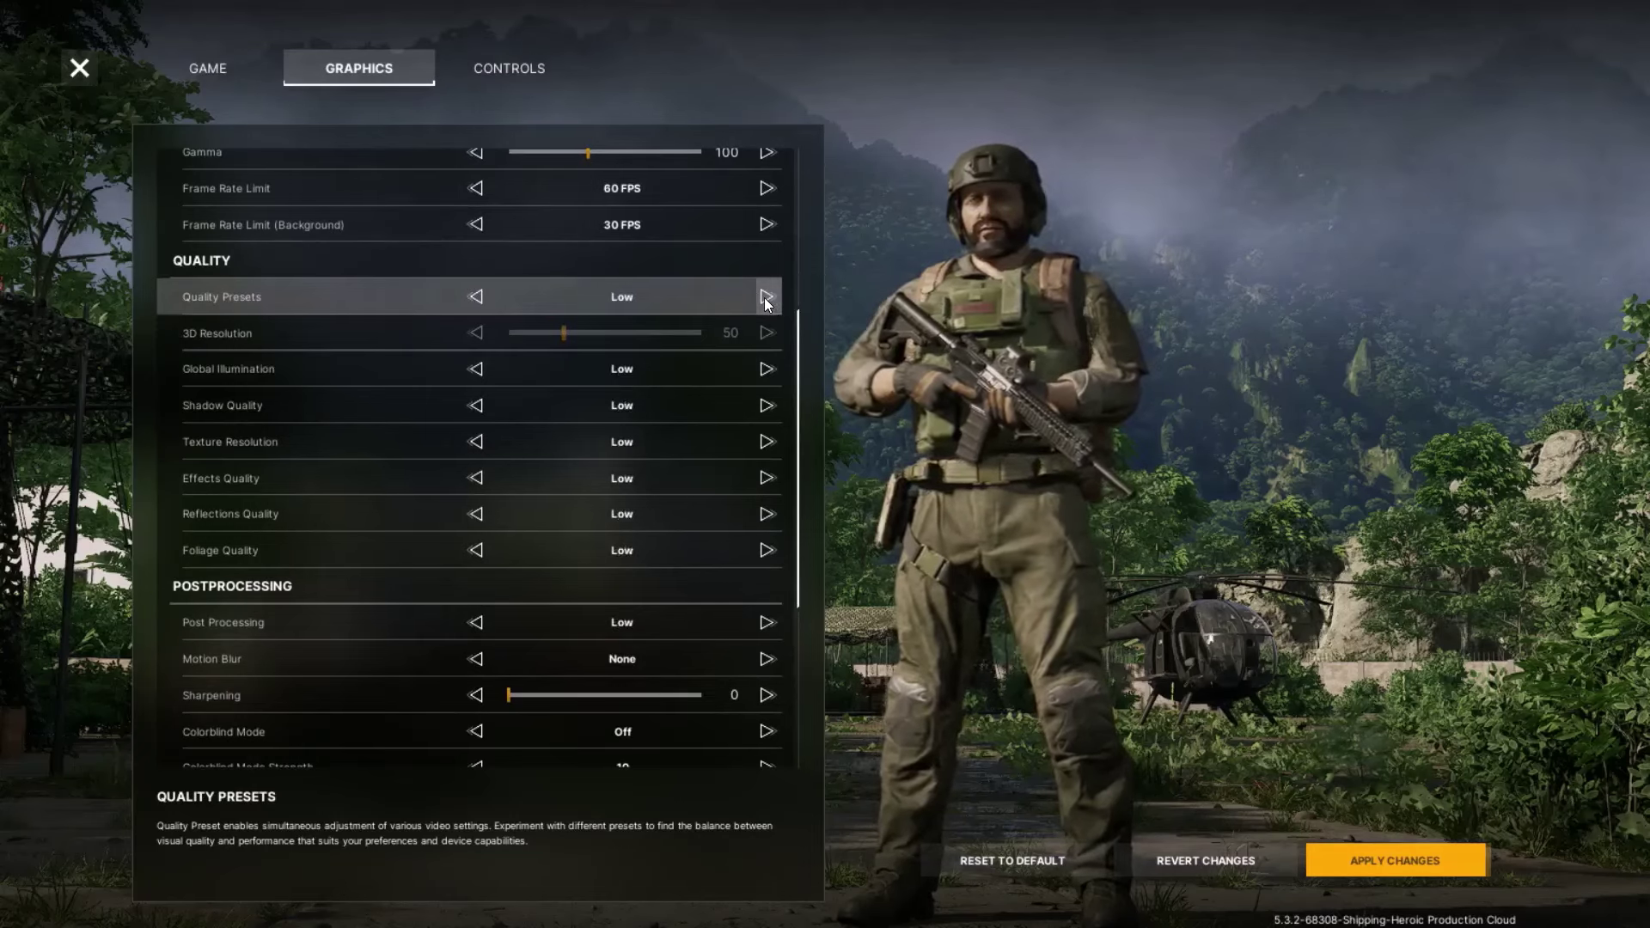
pyautogui.click(765, 296)
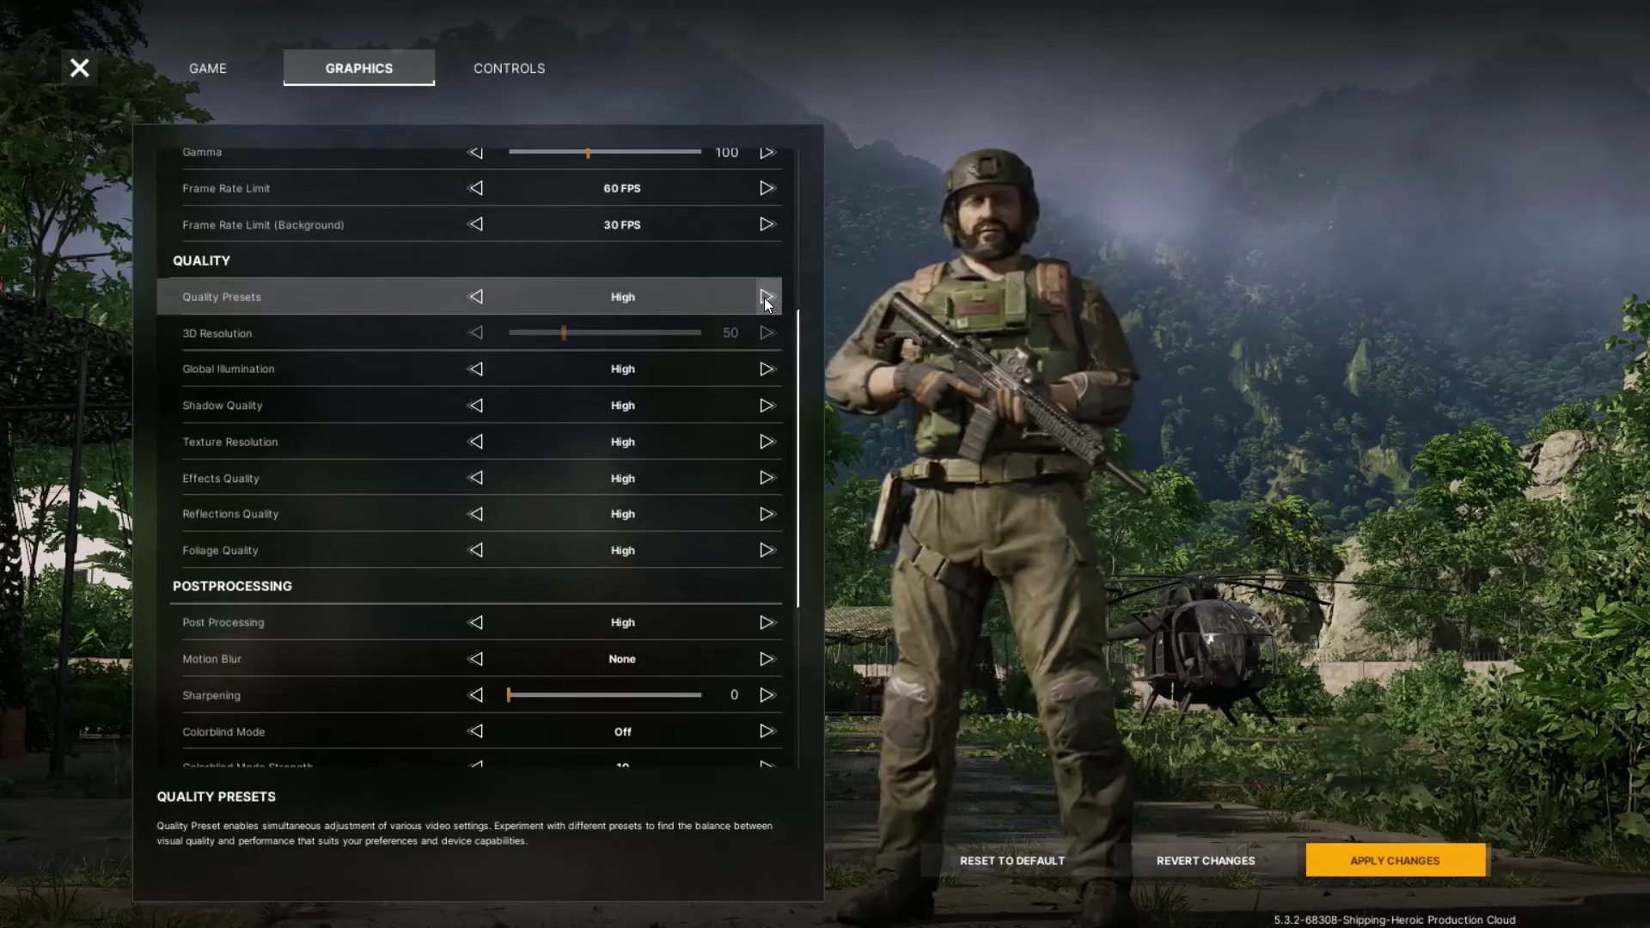
pyautogui.click(766, 296)
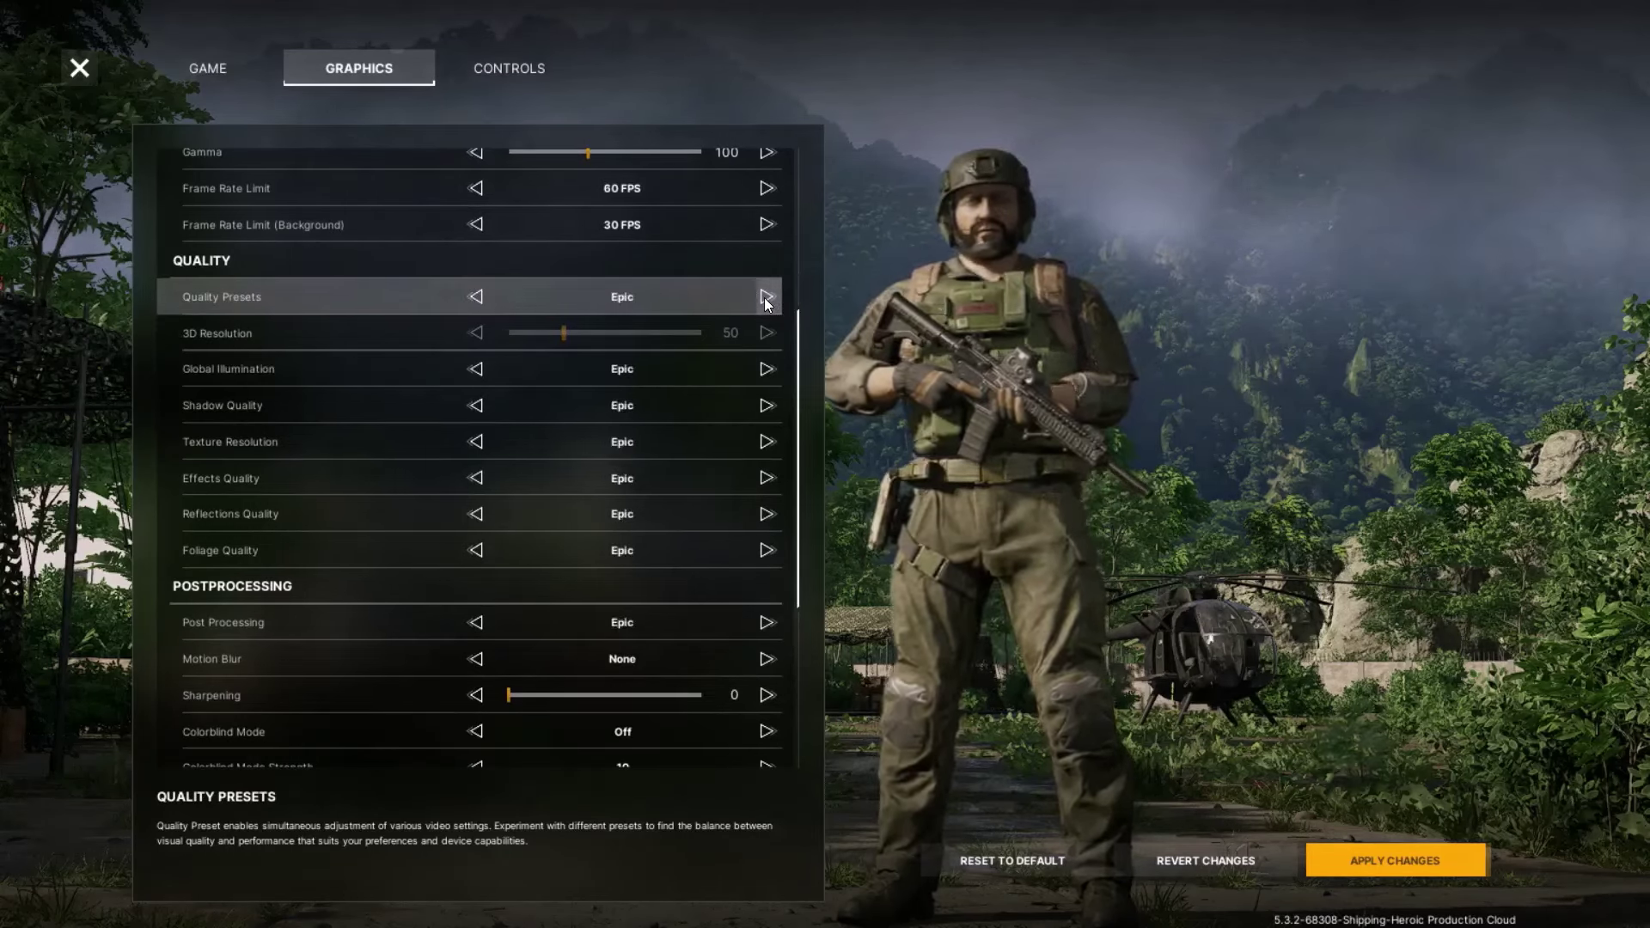
pyautogui.click(483, 294)
pyautogui.click(483, 297)
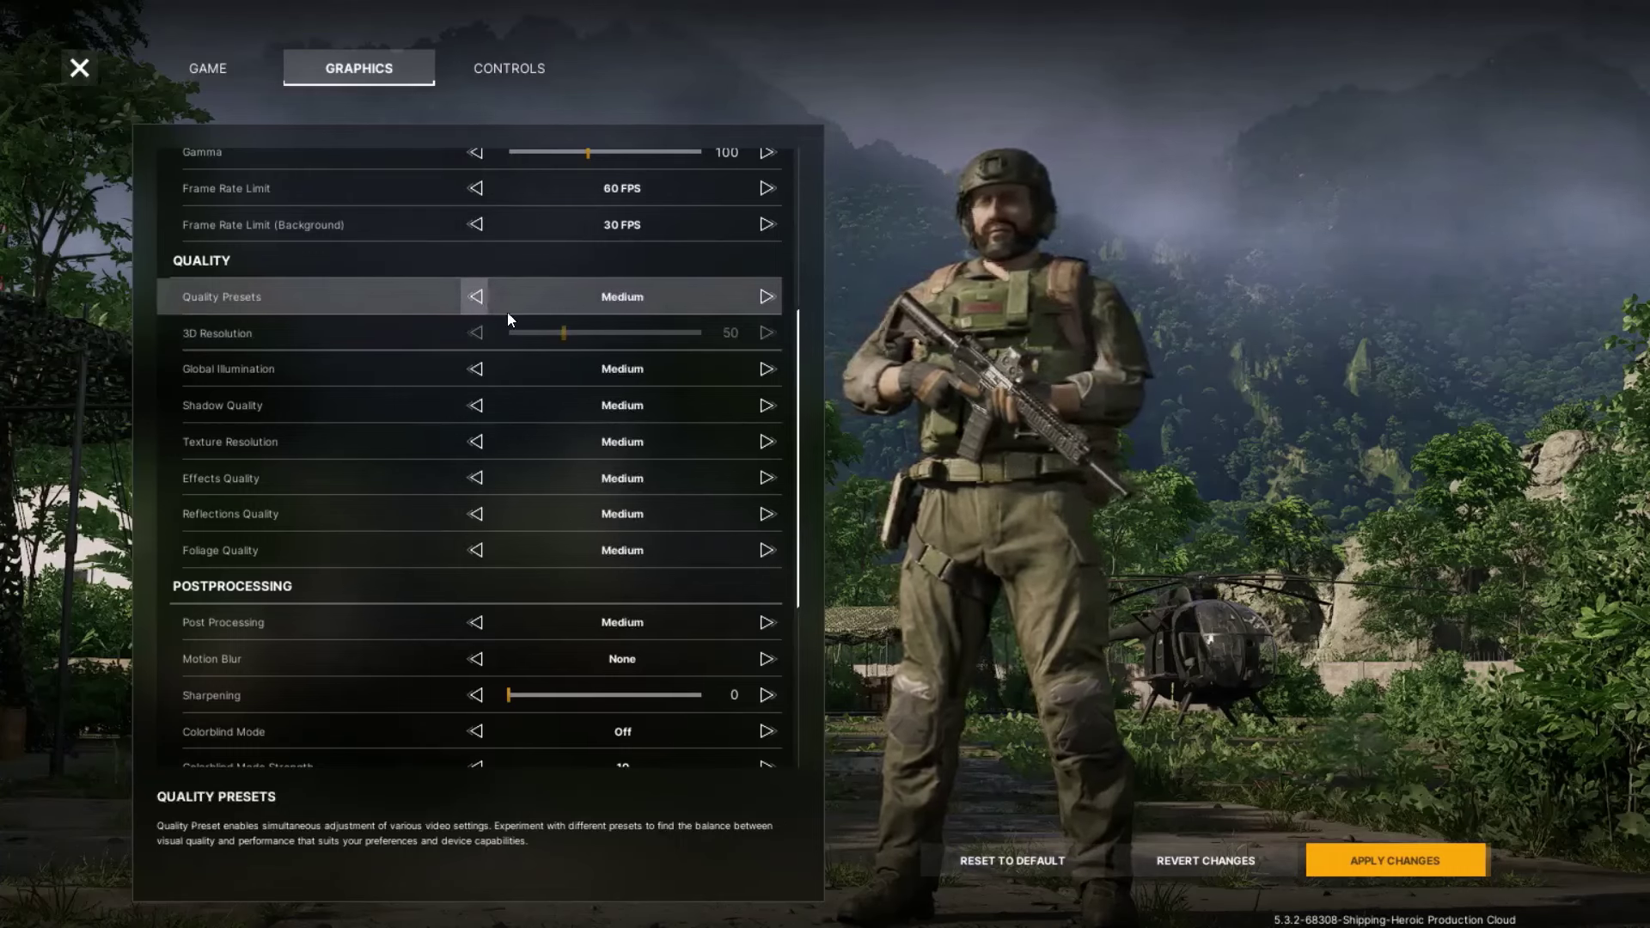
# - Try the TSR and XeSS anti-aliasing/upscaling methods, then set the method to DLSS
pyautogui.scroll(-5, 808, 558)
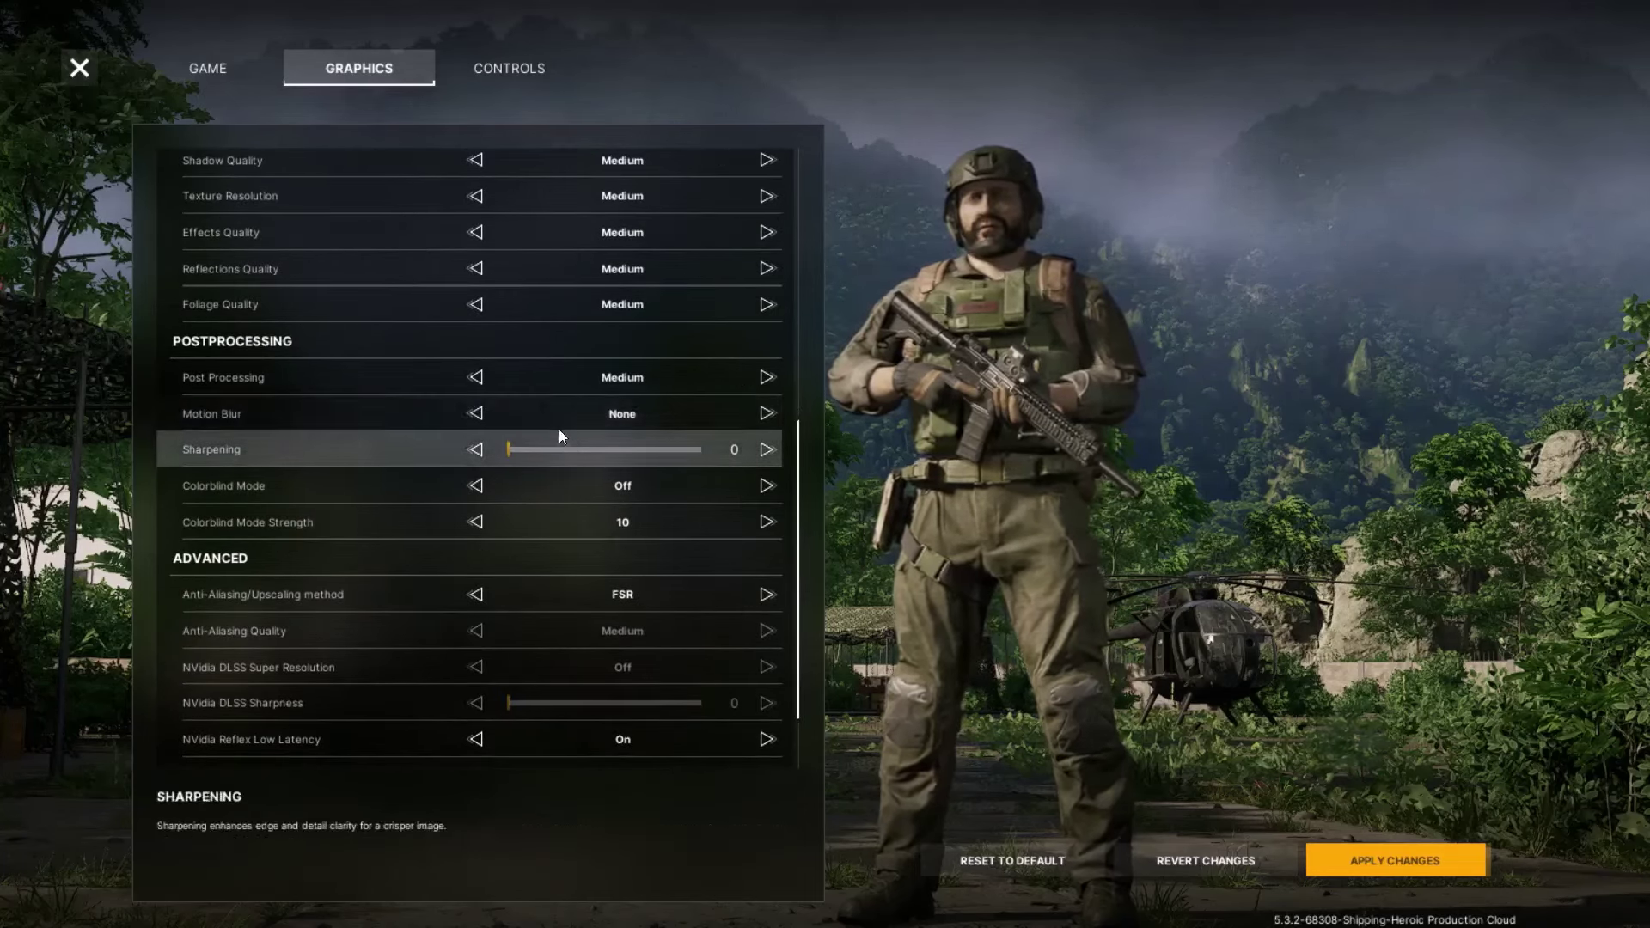
pyautogui.scroll(-2, 549, 476)
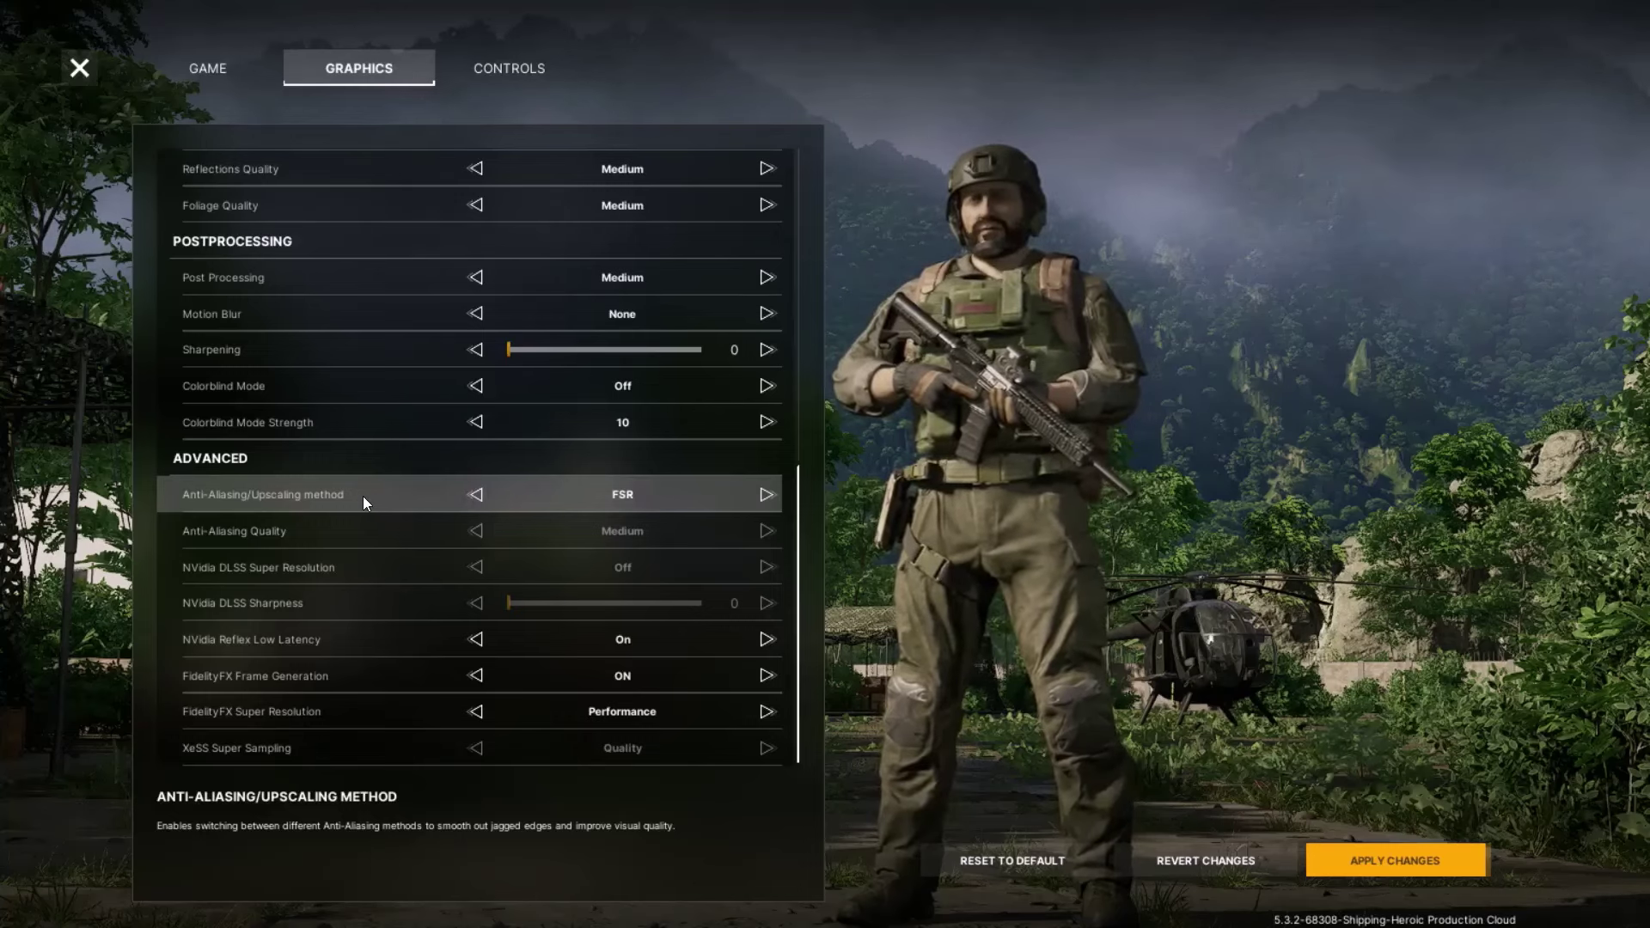
pyautogui.click(483, 494)
pyautogui.click(474, 495)
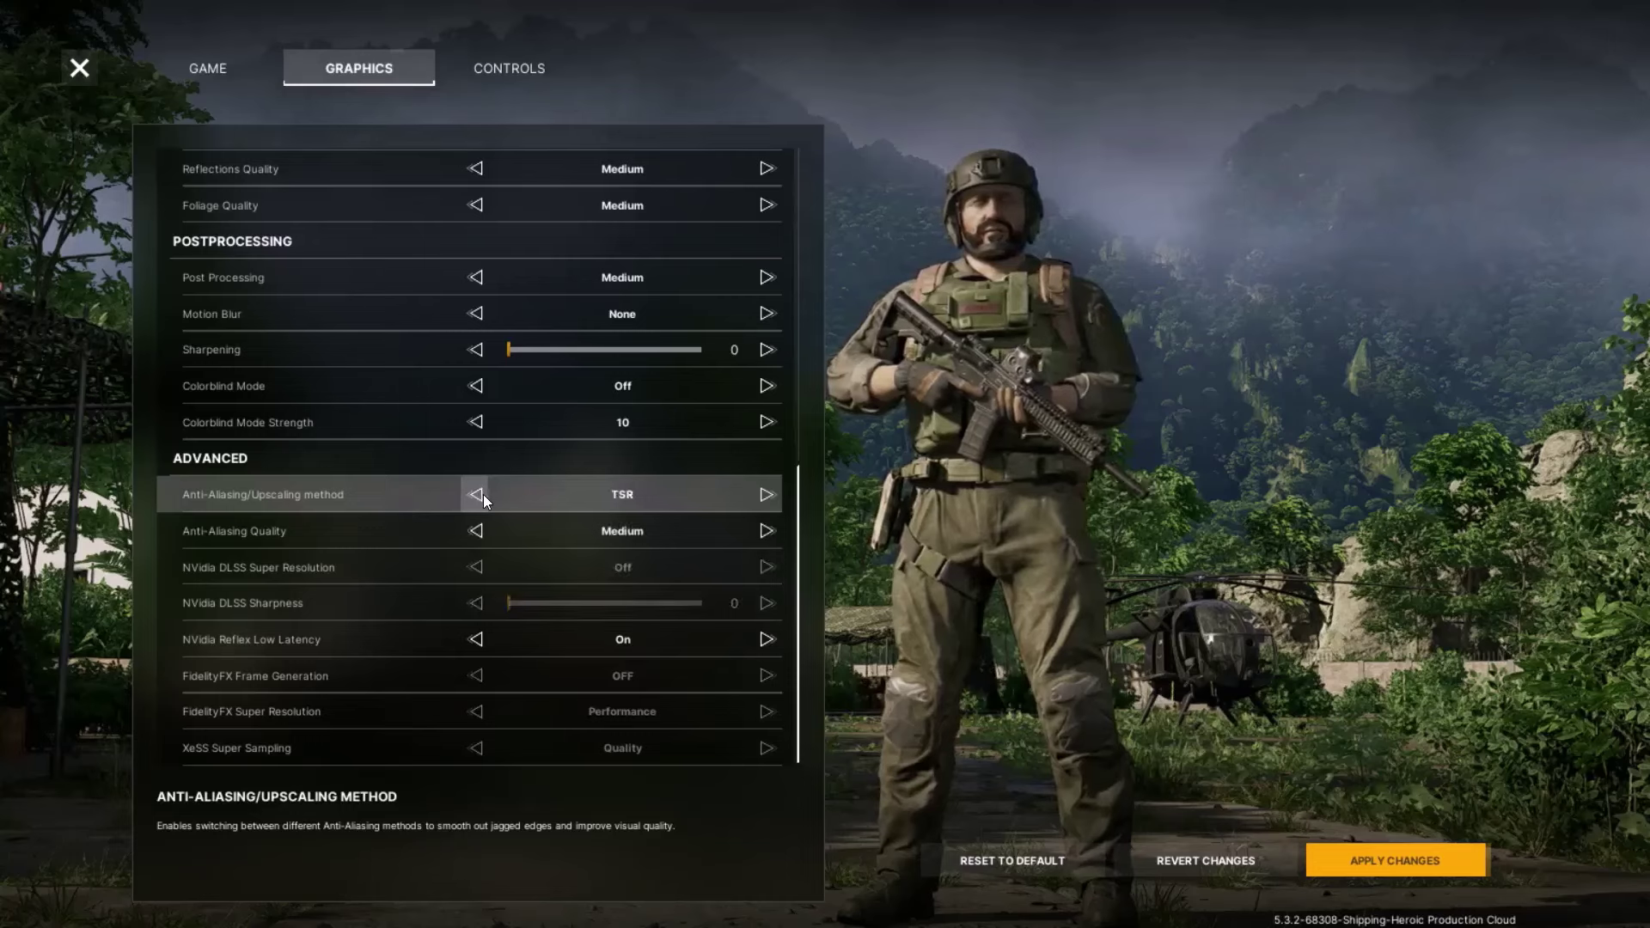
pyautogui.click(474, 495)
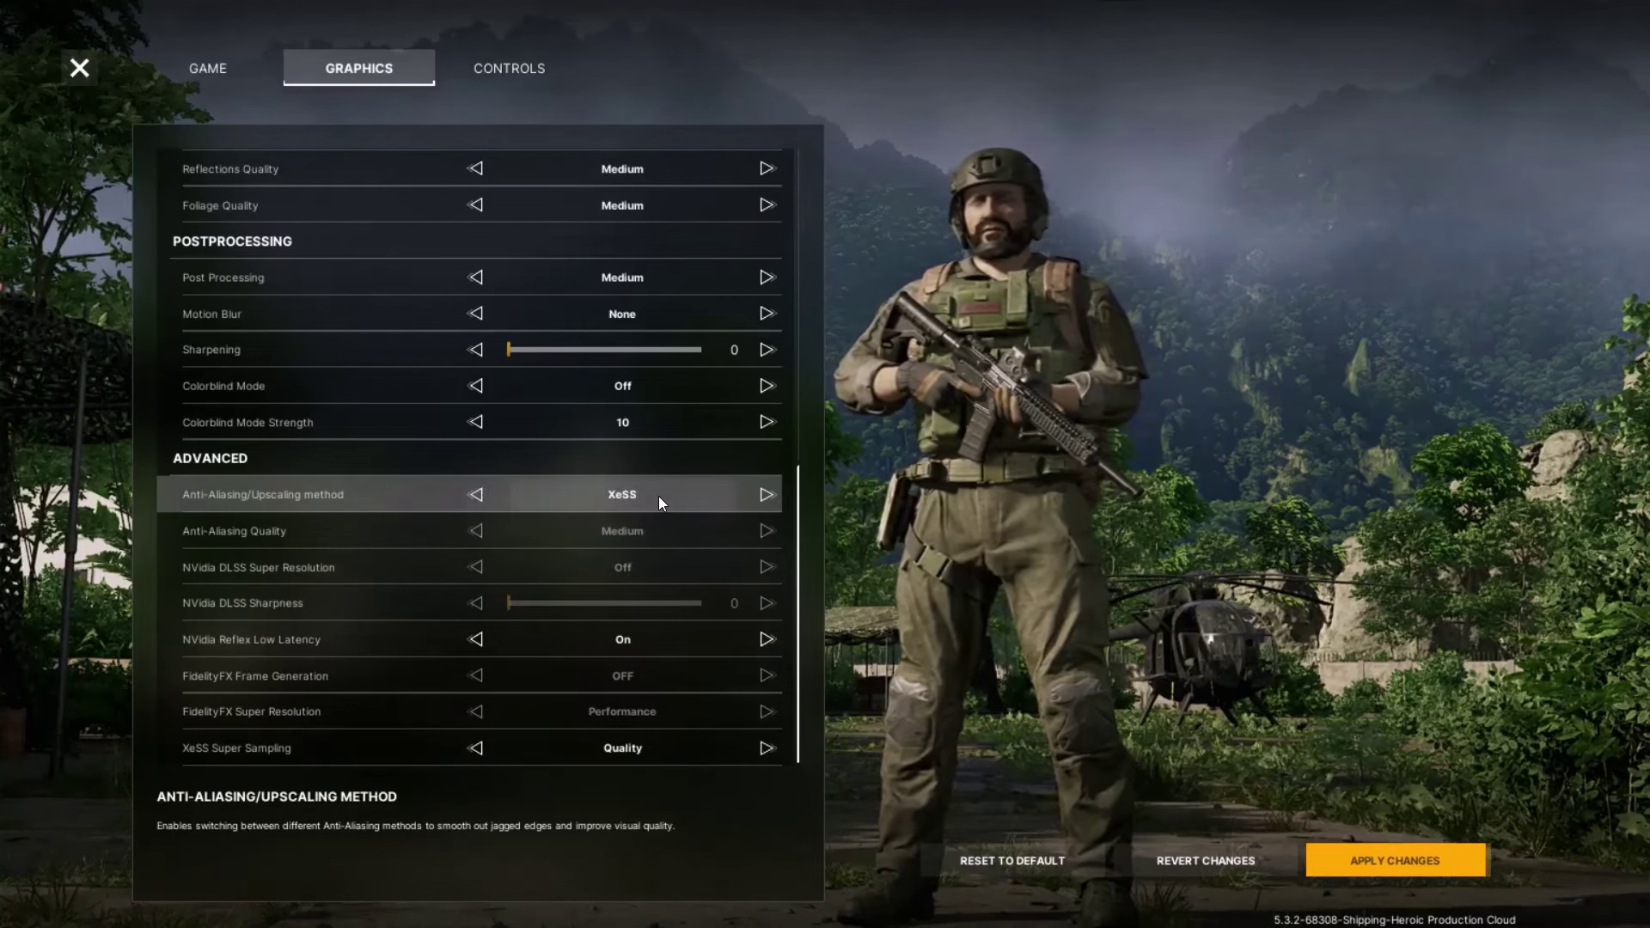
pyautogui.click(766, 493)
pyautogui.click(766, 493)
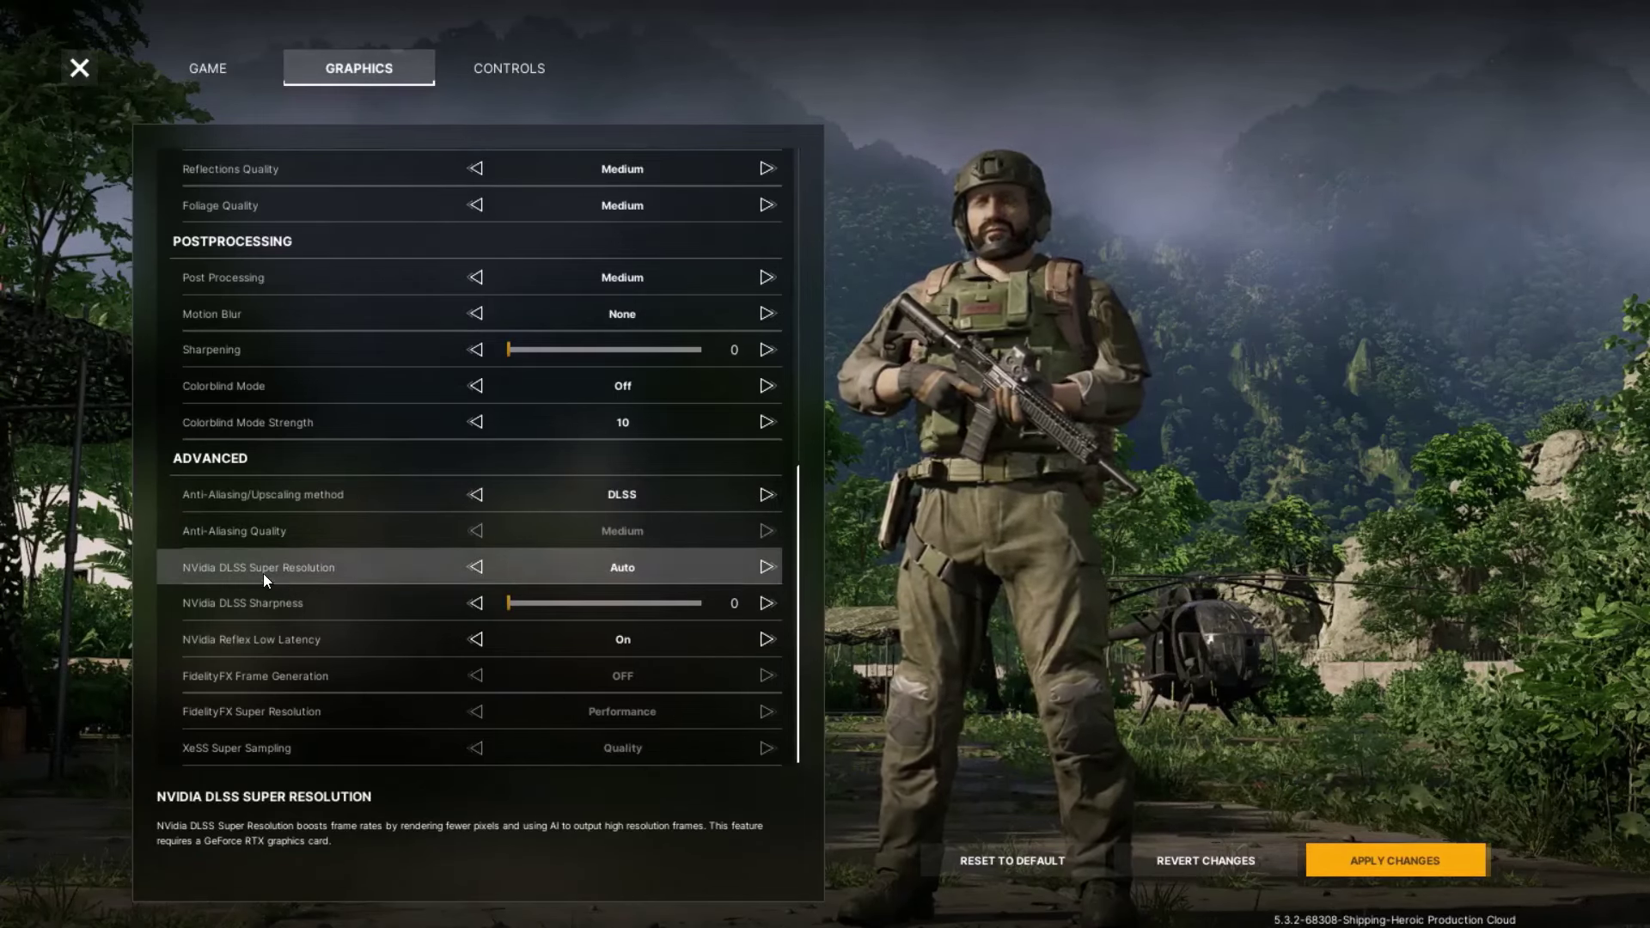
# - Cycle through the NVidia DLSS Super Resolution modes and set it to Quality
pyautogui.click(477, 567)
pyautogui.click(477, 568)
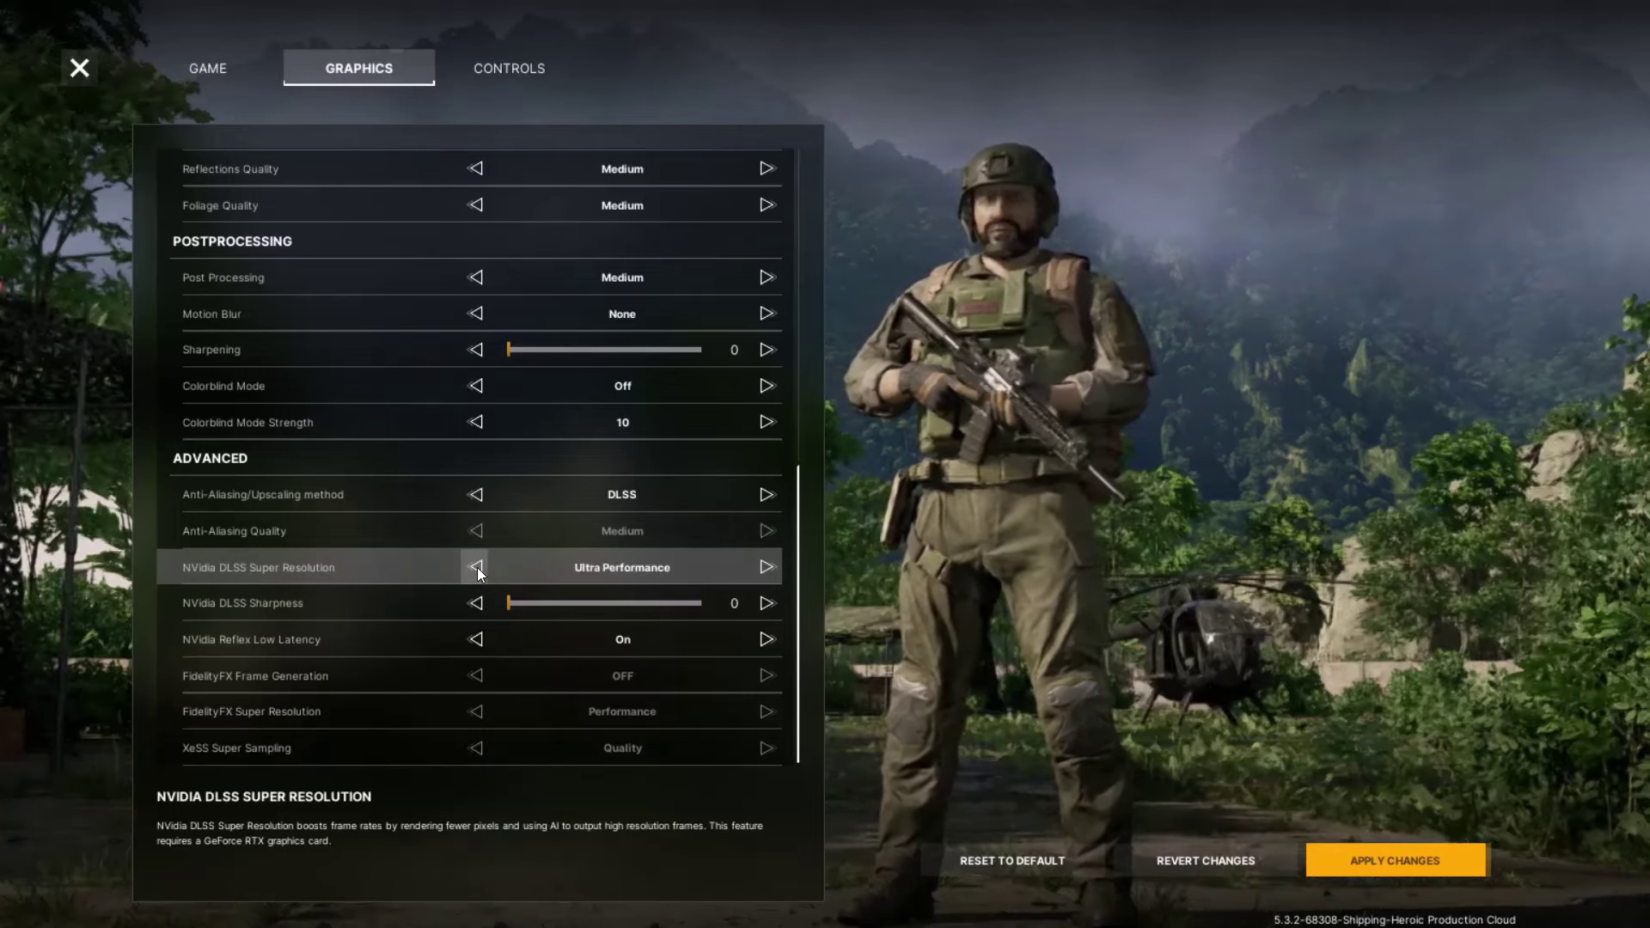
pyautogui.click(477, 568)
pyautogui.click(477, 567)
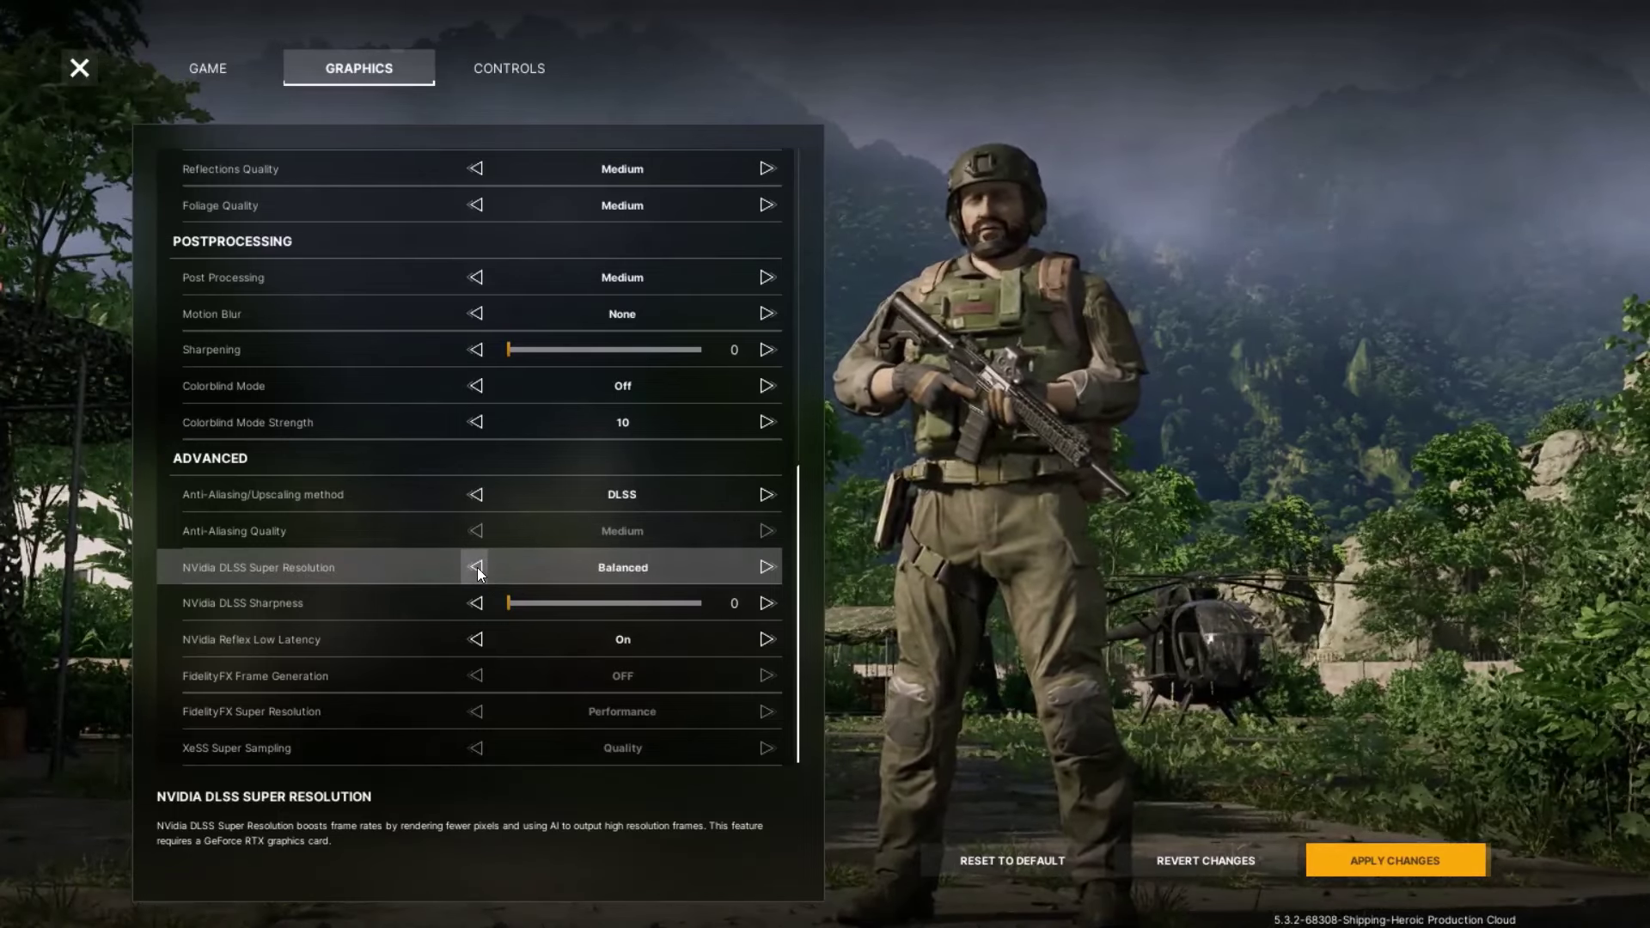
pyautogui.click(477, 567)
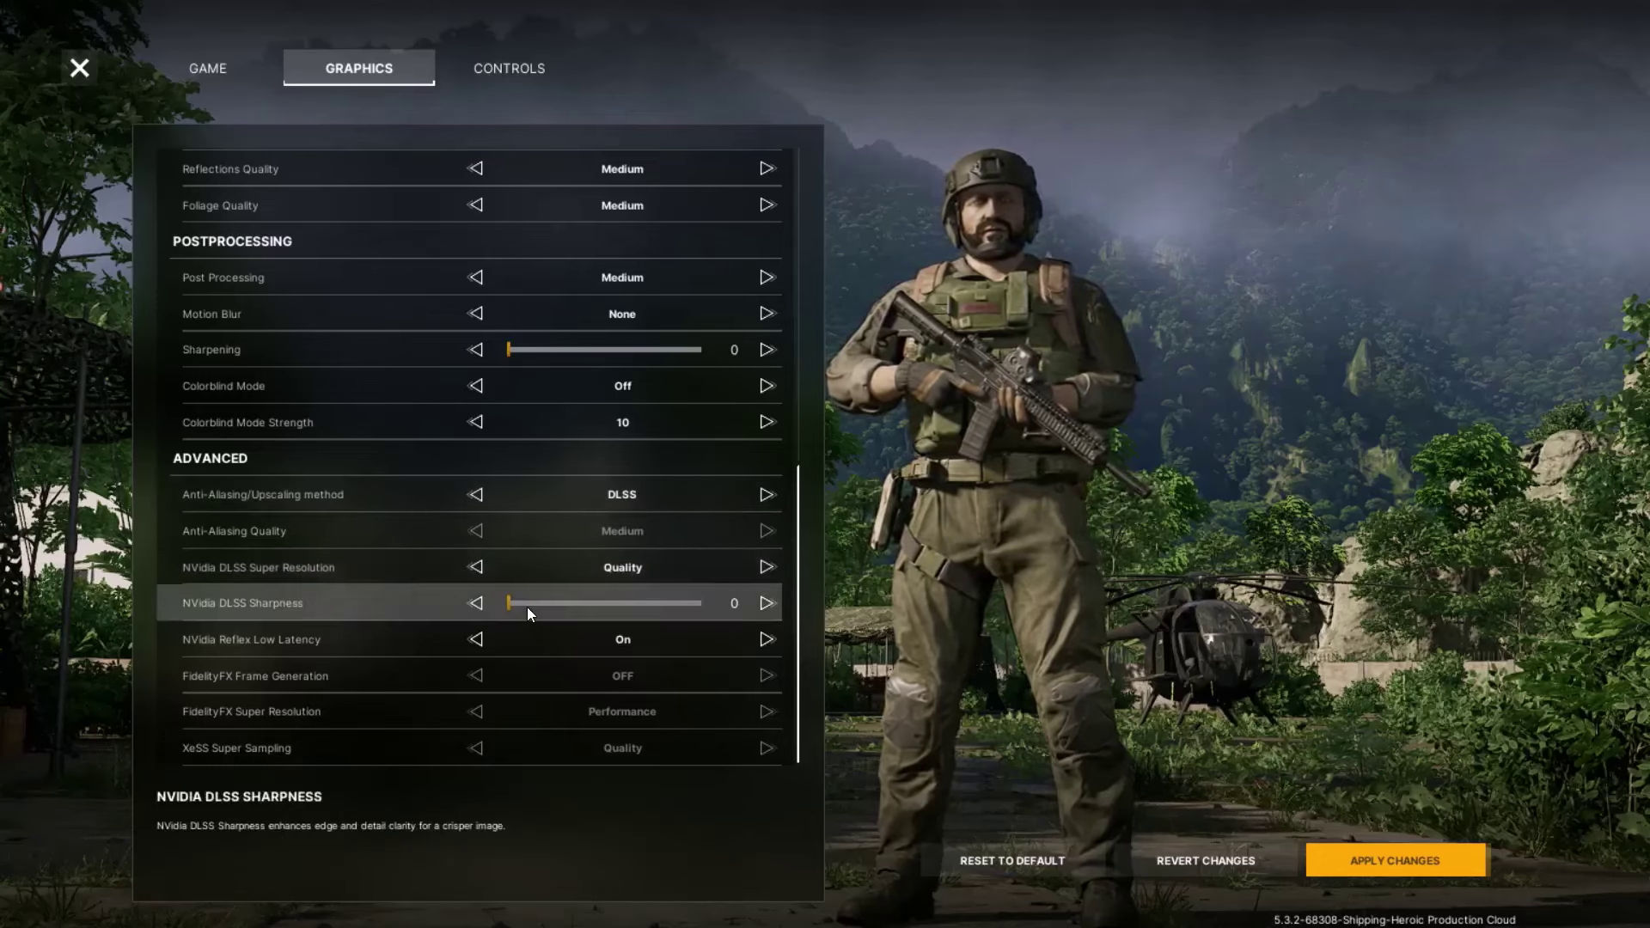
# - Turn off NVidia Reflex Low Latency and apply the changed graphics settings
pyautogui.click(474, 639)
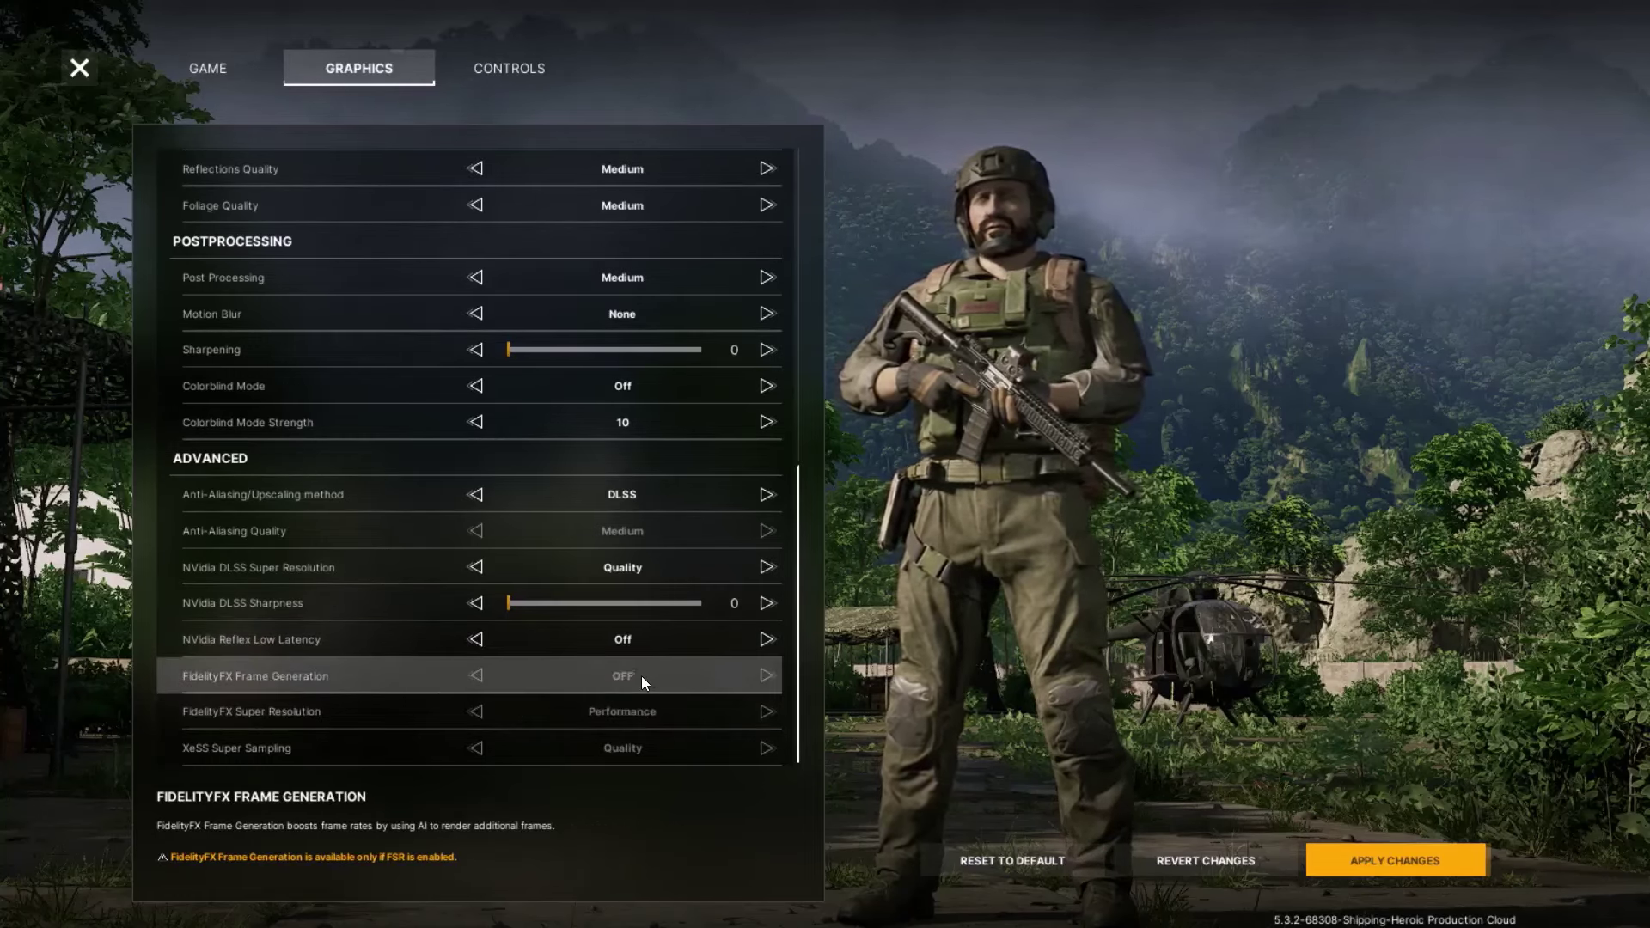
pyautogui.click(1360, 865)
pyautogui.click(779, 544)
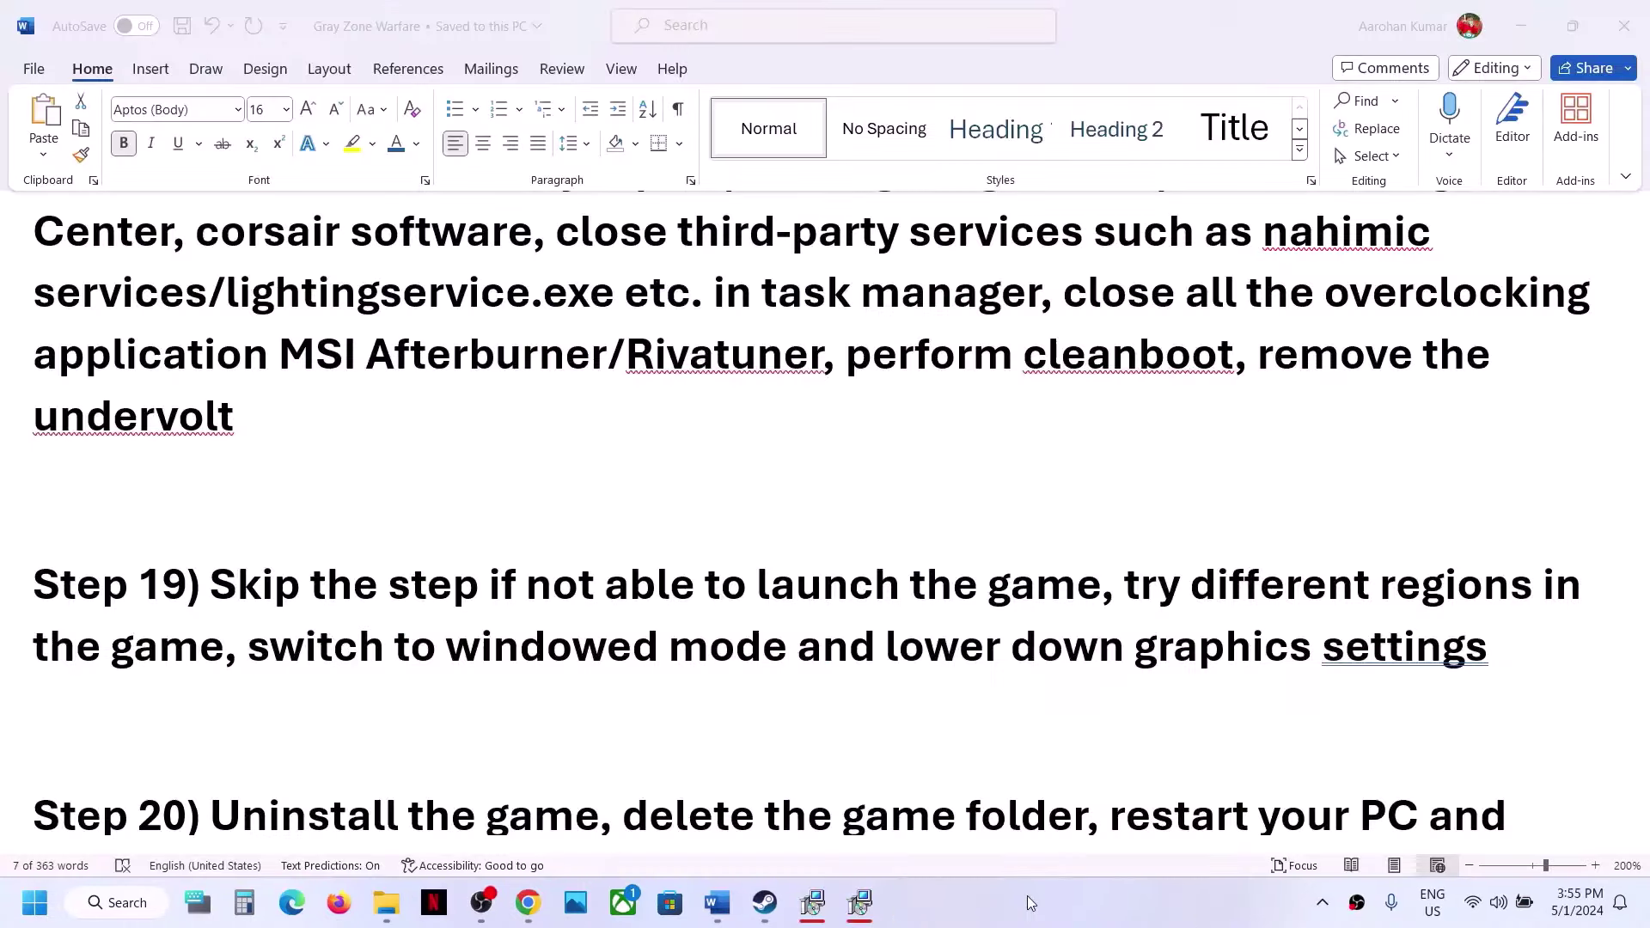
# - Switch to Steam and bring up the management options for Gray Zone Warfare, where the game can be uninstalled
pyautogui.scroll(-2, 697, 661)
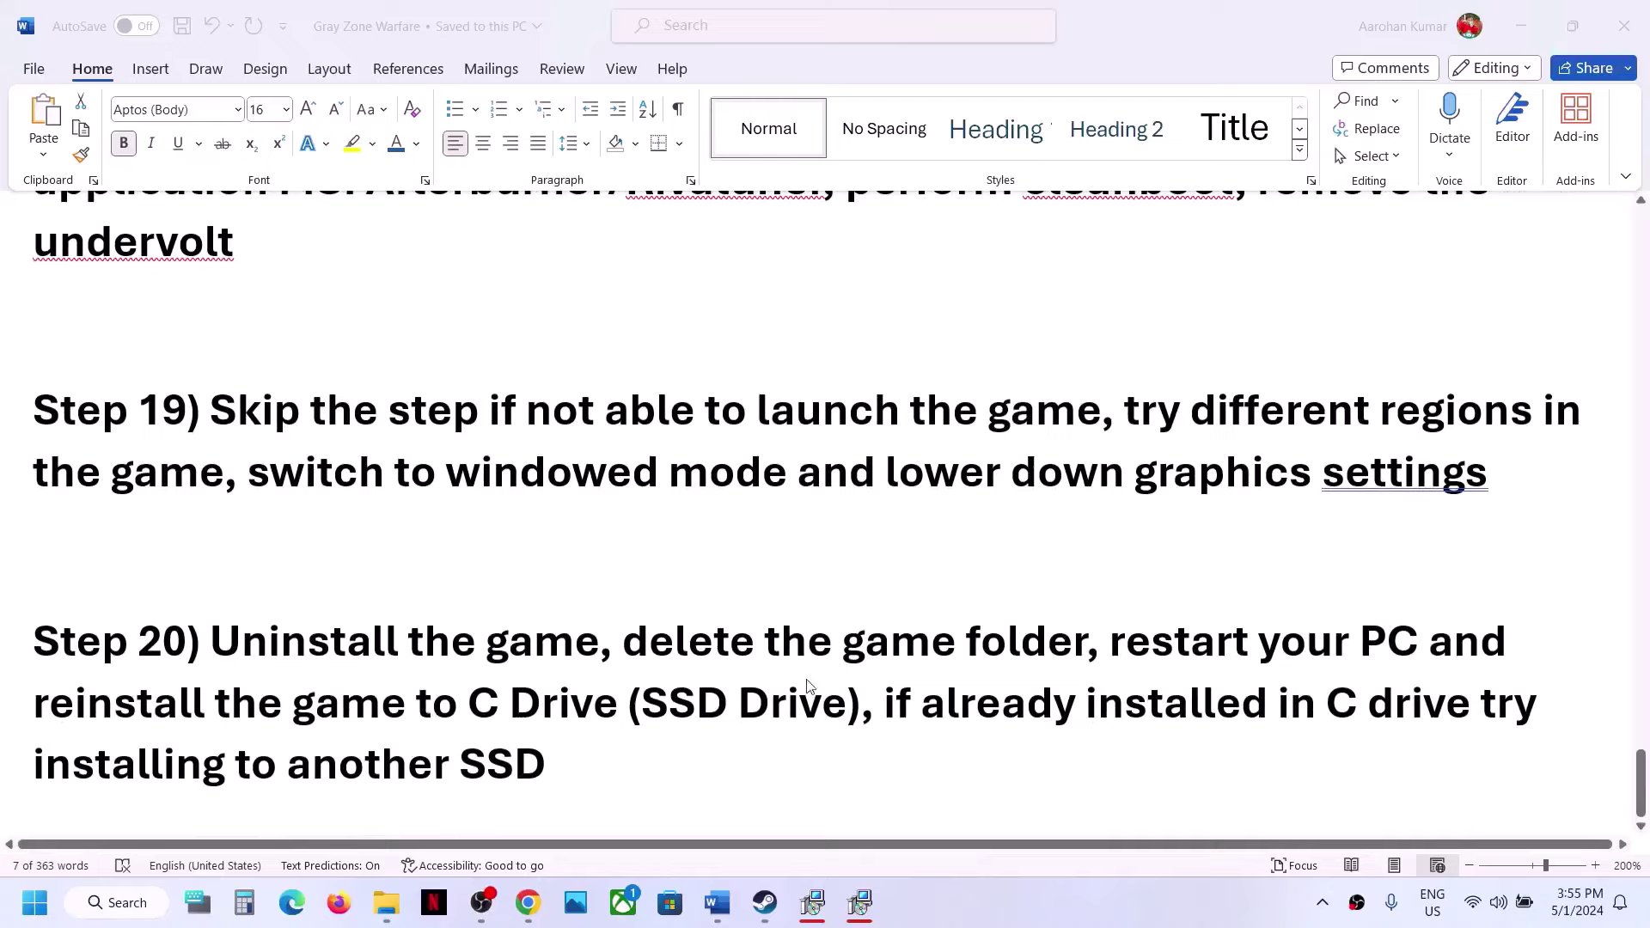
pyautogui.click(779, 885)
pyautogui.rightClick(177, 524)
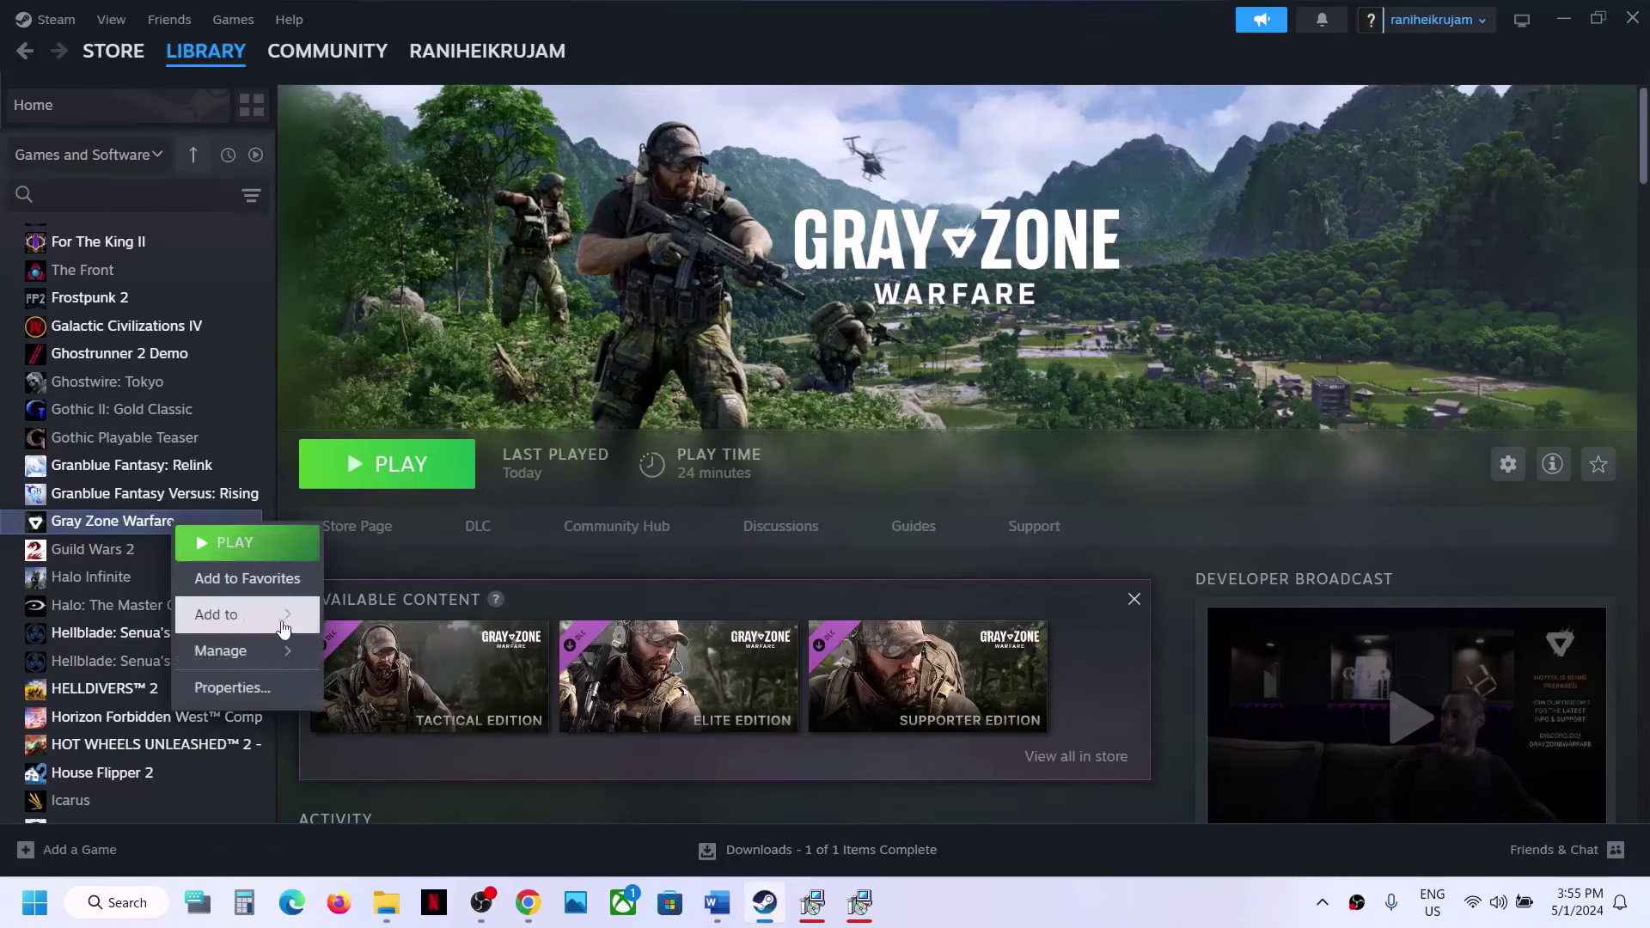
pyautogui.moveTo(245, 651)
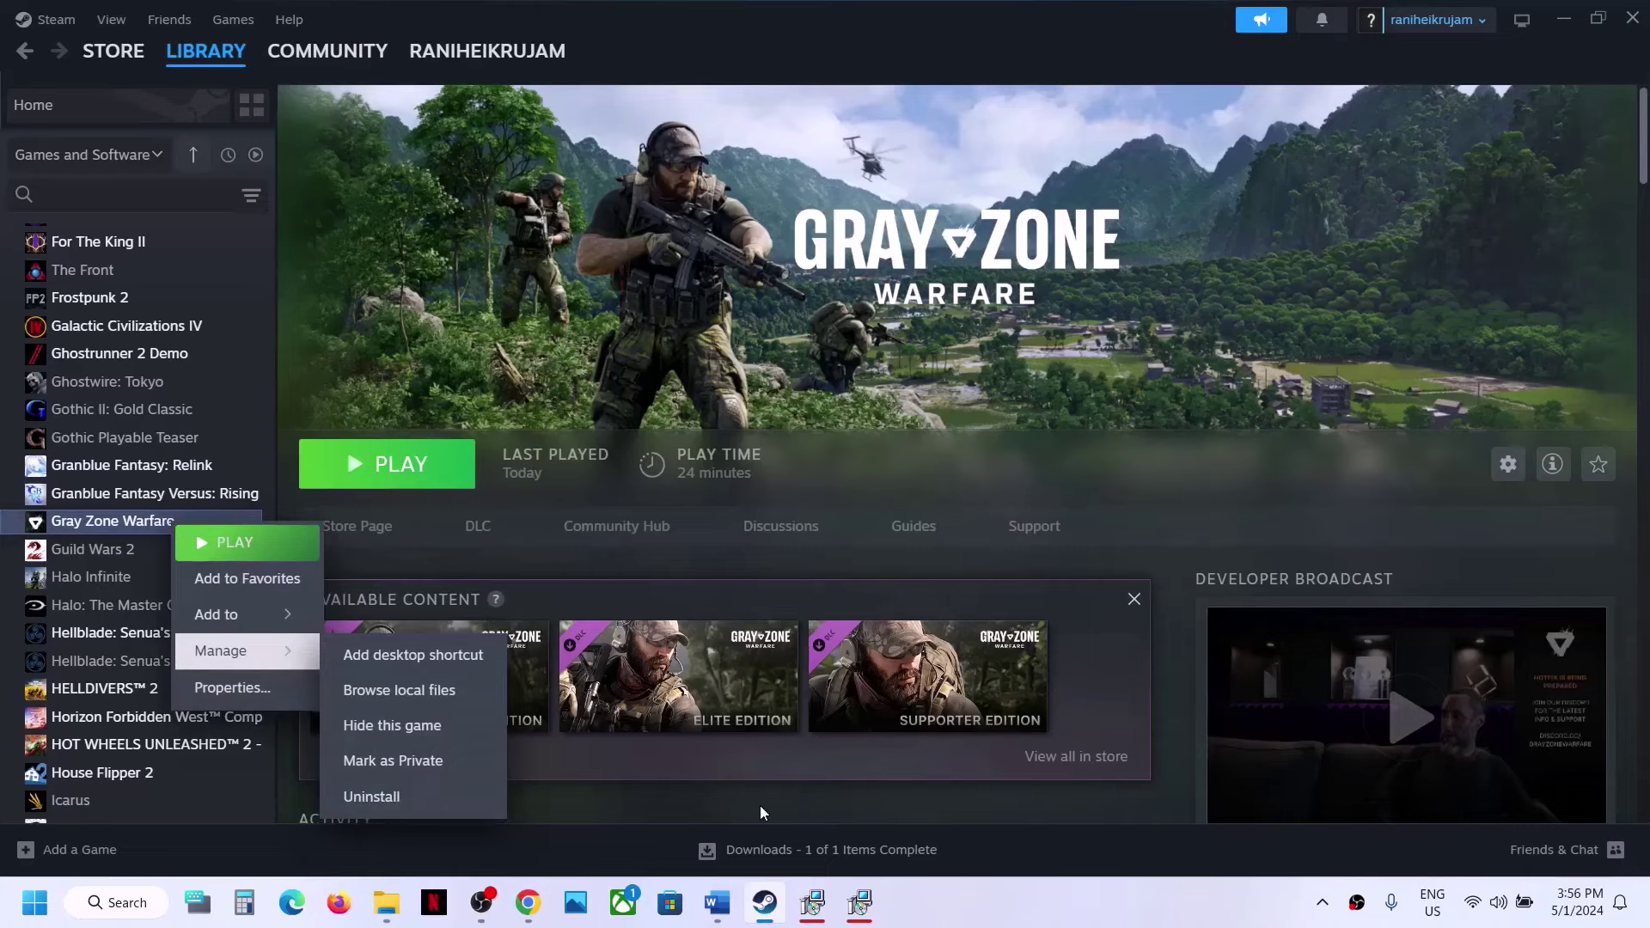
# - Review Step 20 in the Word notes on reinstalling the game to the C drive or another SSD, and return to Steam
pyautogui.click(729, 906)
pyautogui.moveTo(621, 640); pyautogui.dragTo(611, 713)
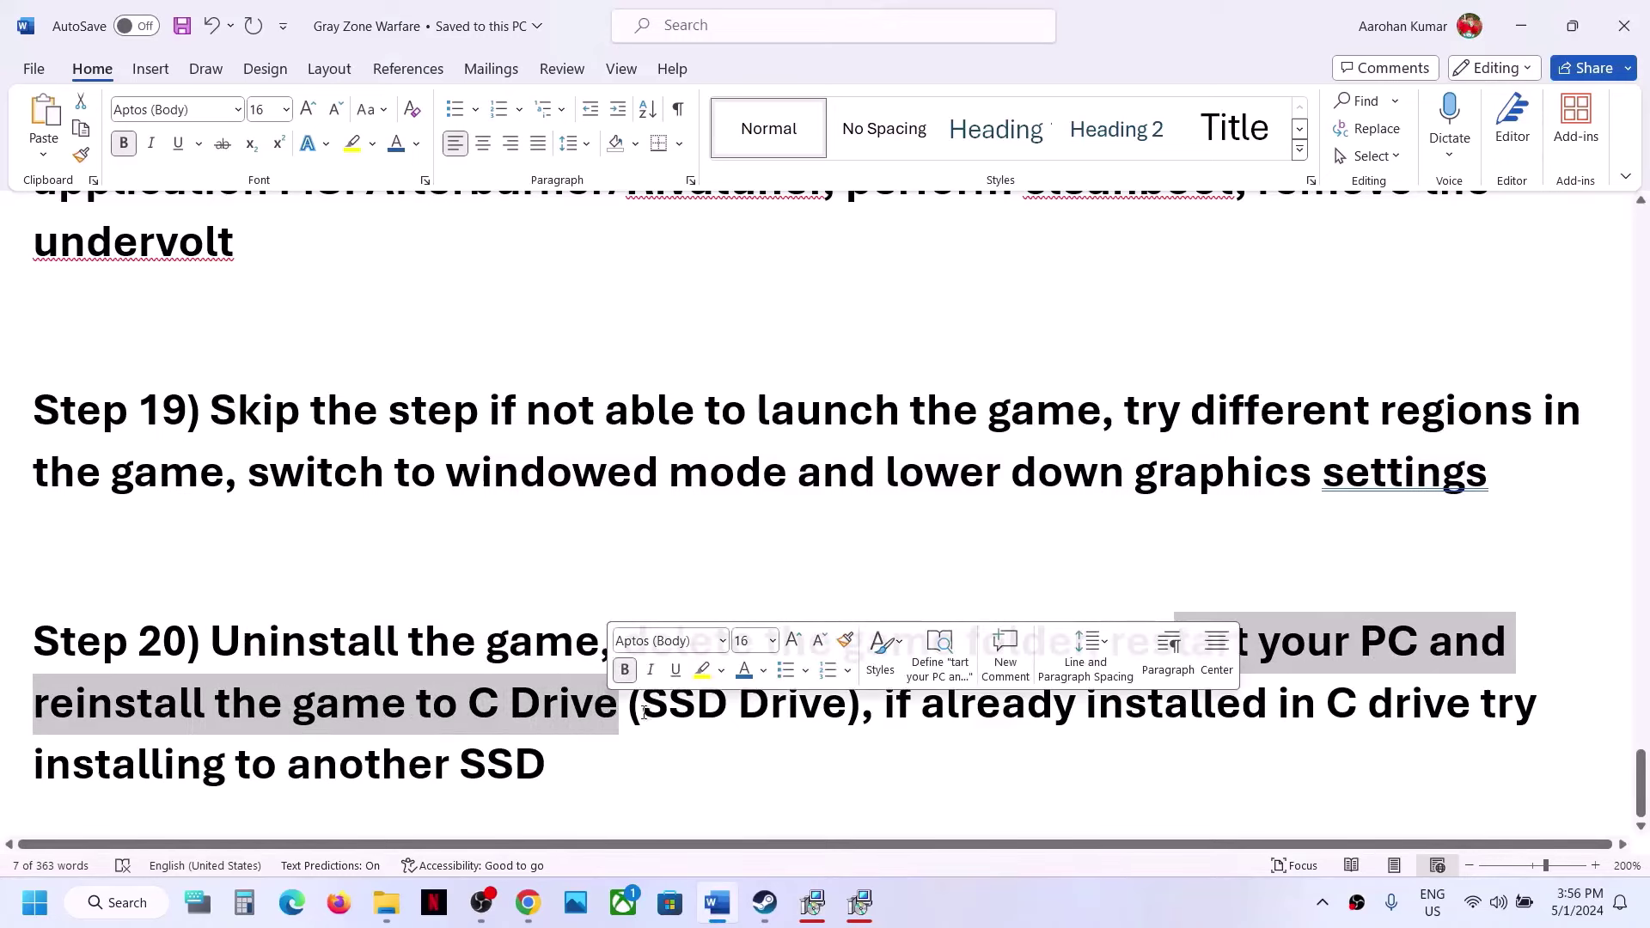
pyautogui.click(495, 710)
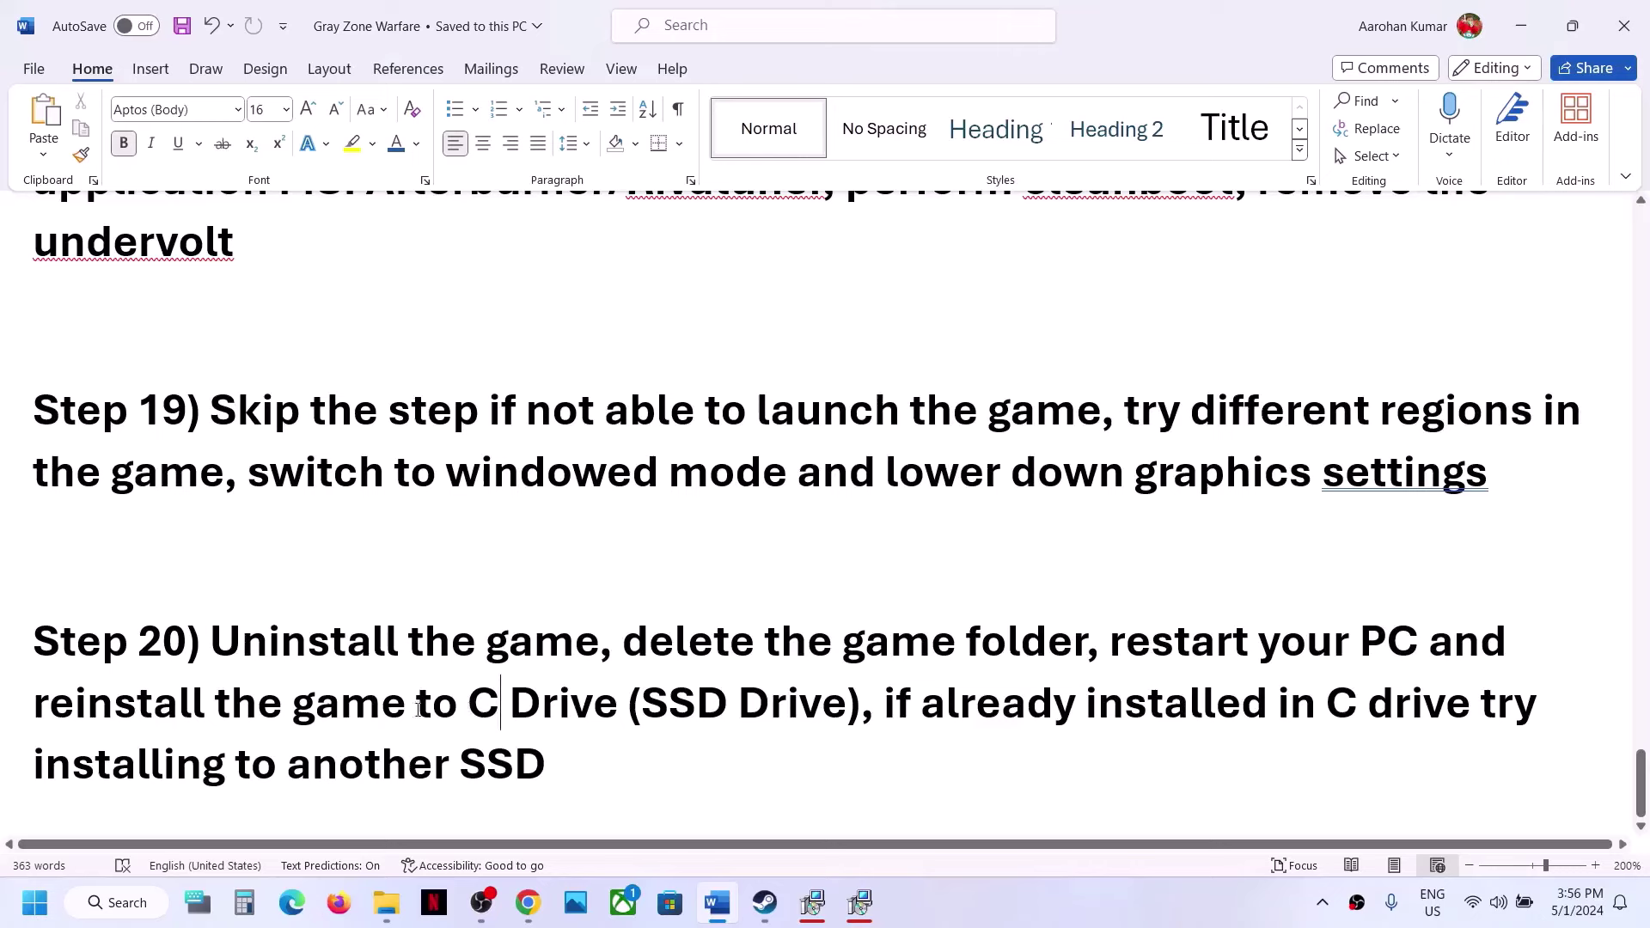
pyautogui.moveTo(341, 710); pyautogui.dragTo(619, 714)
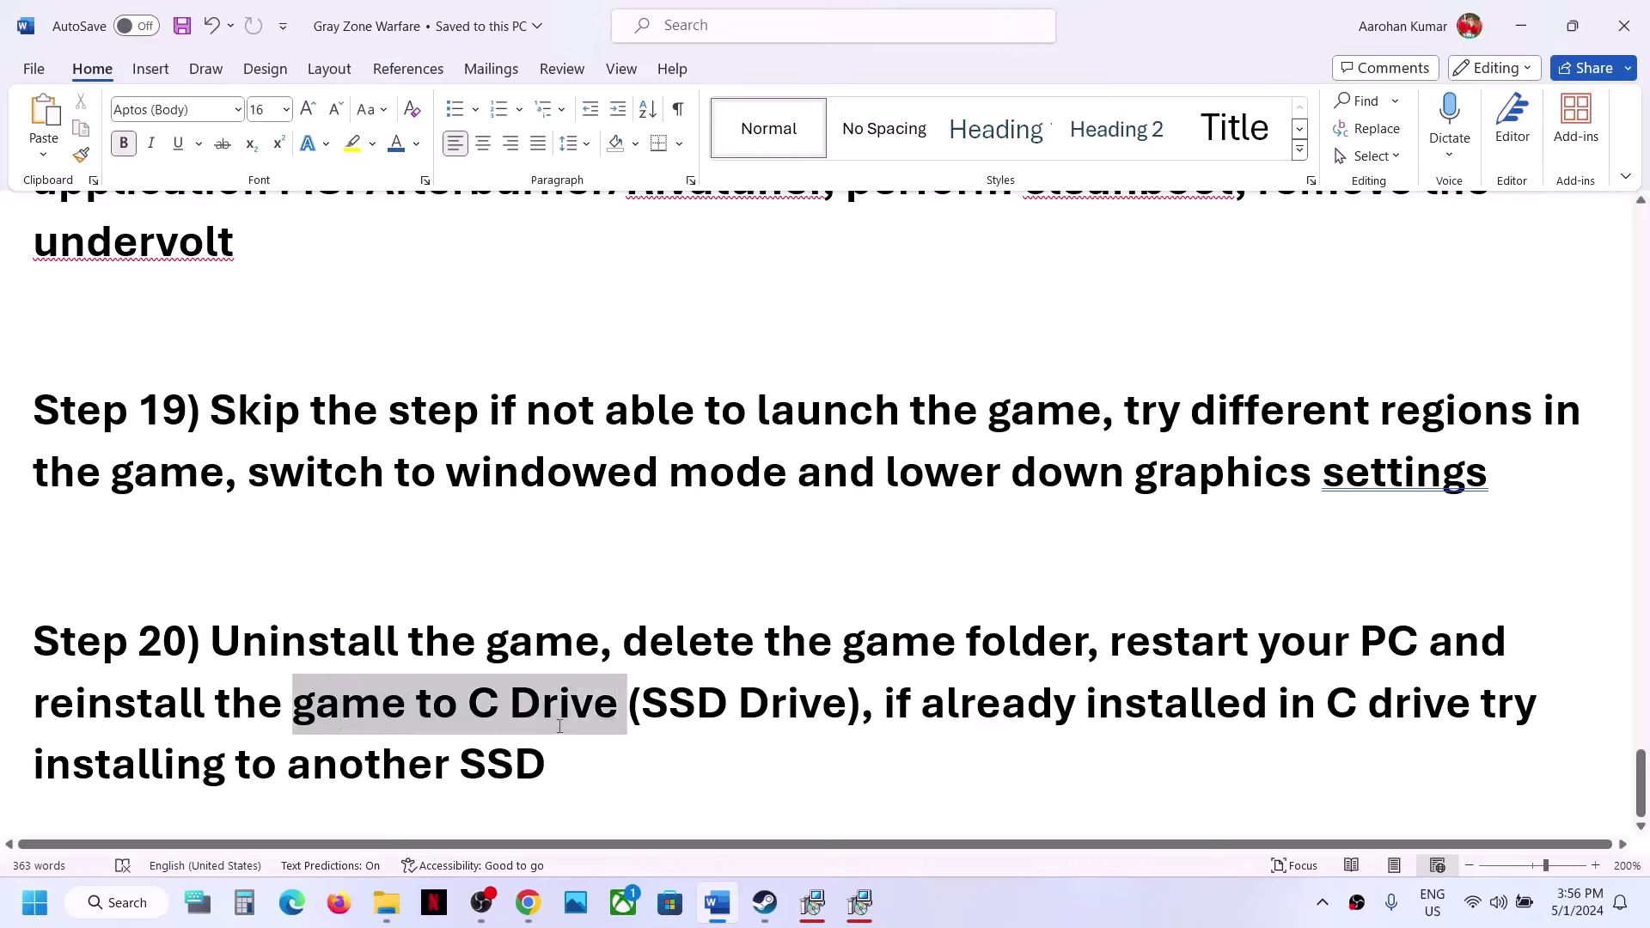
pyautogui.click(911, 726)
pyautogui.moveTo(888, 712); pyautogui.dragTo(539, 756)
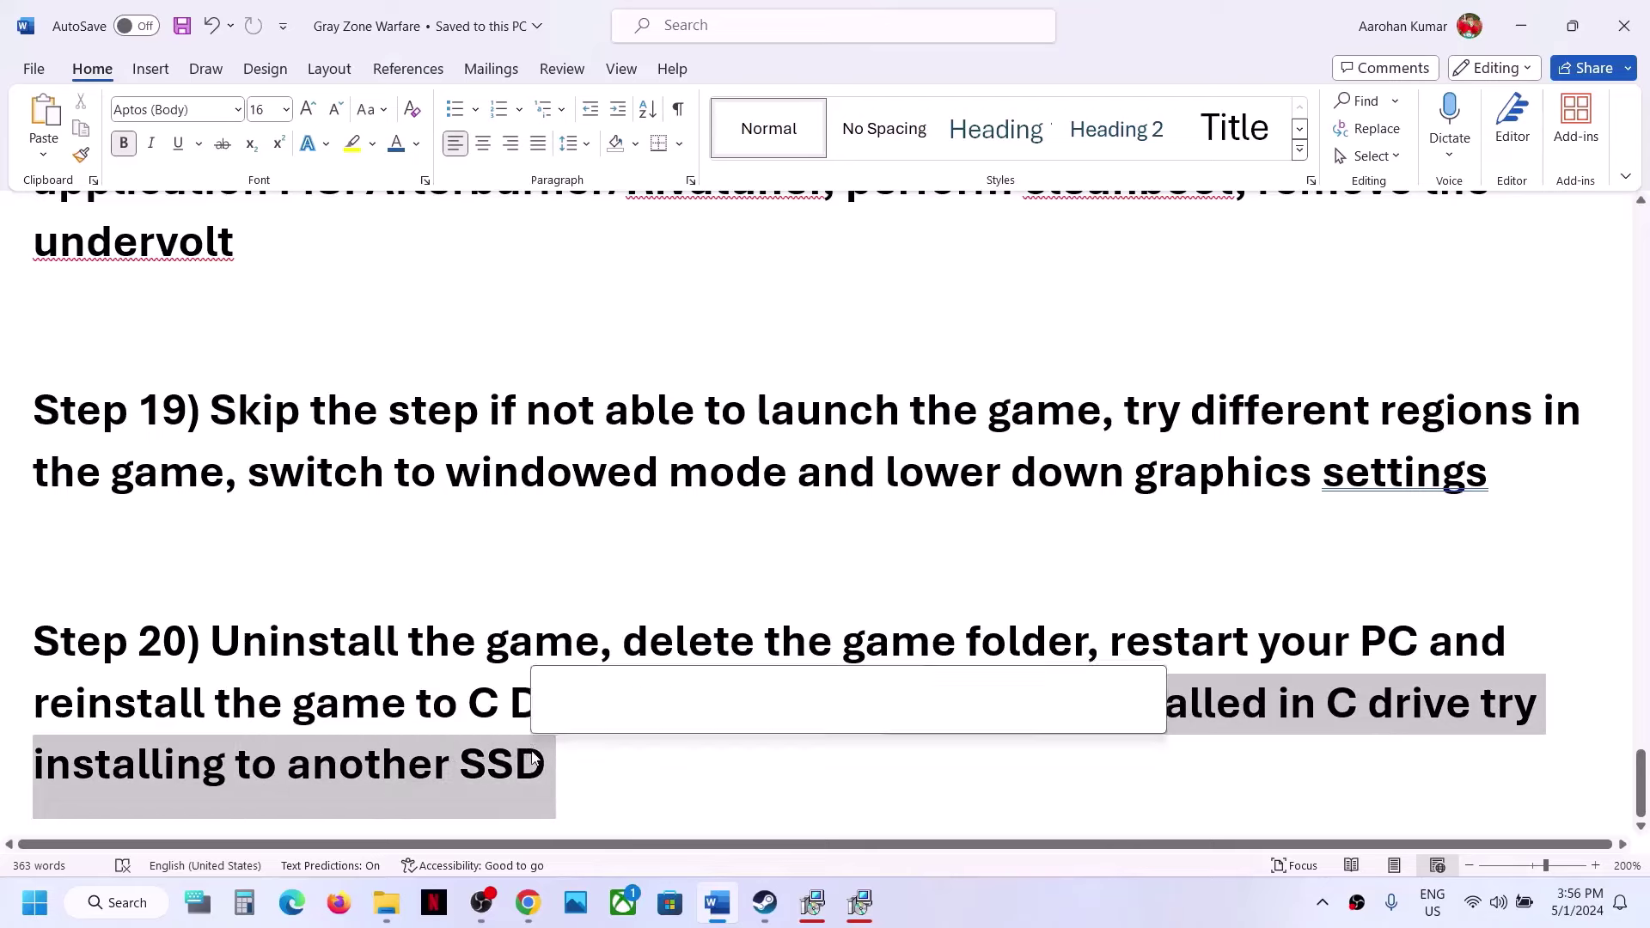
pyautogui.click(540, 756)
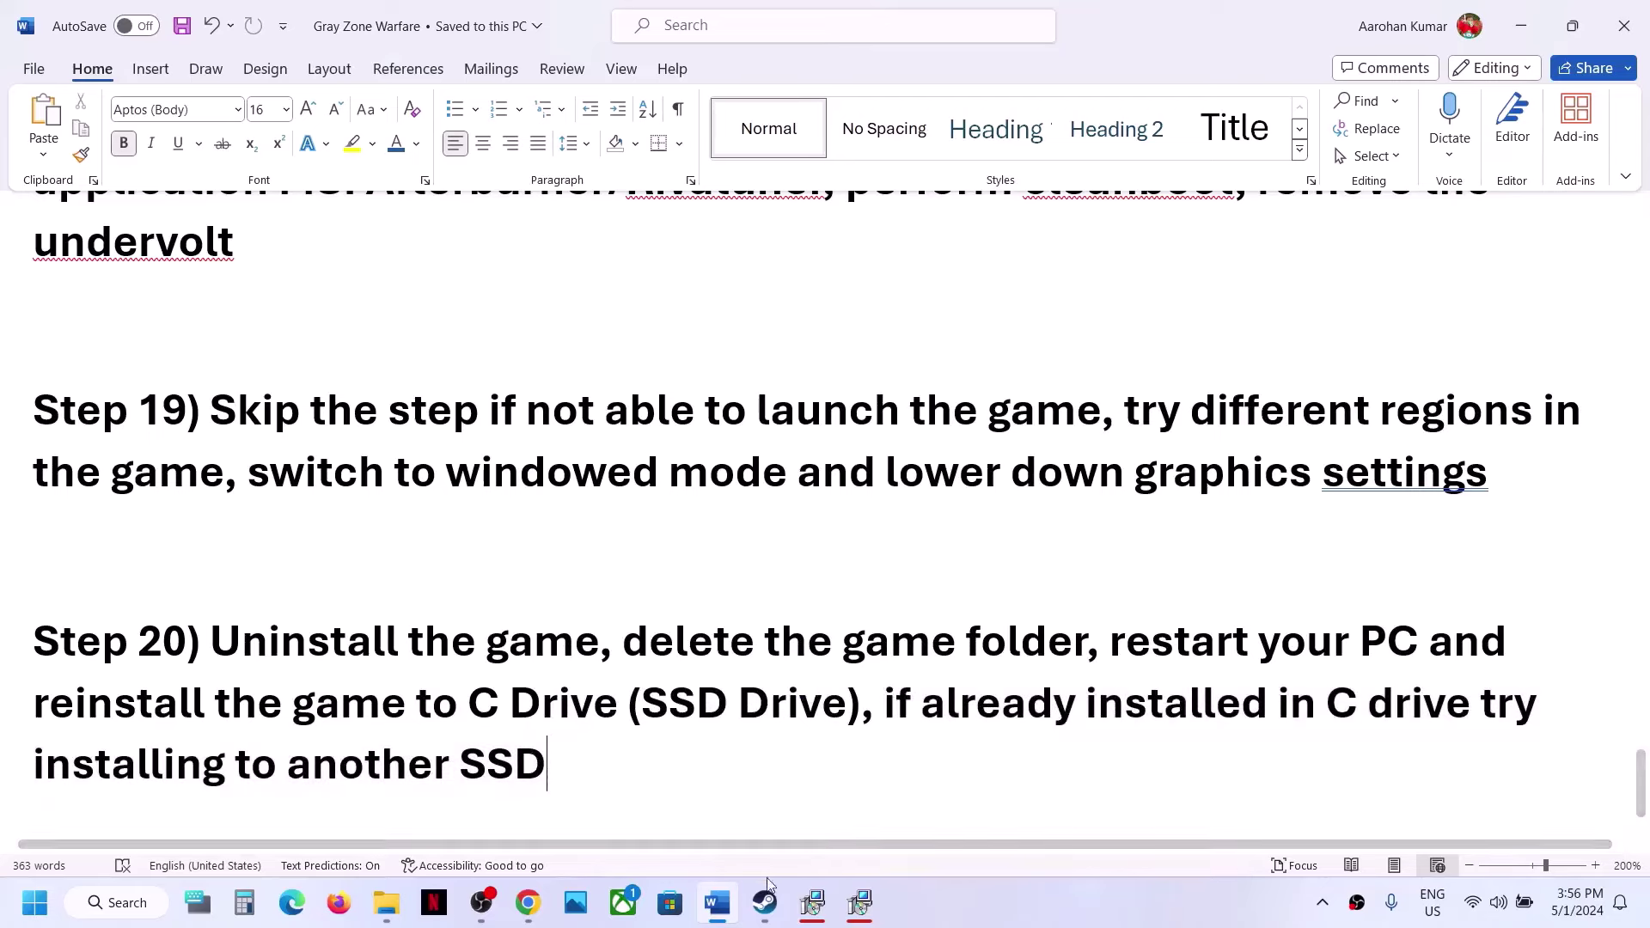
pyautogui.click(767, 914)
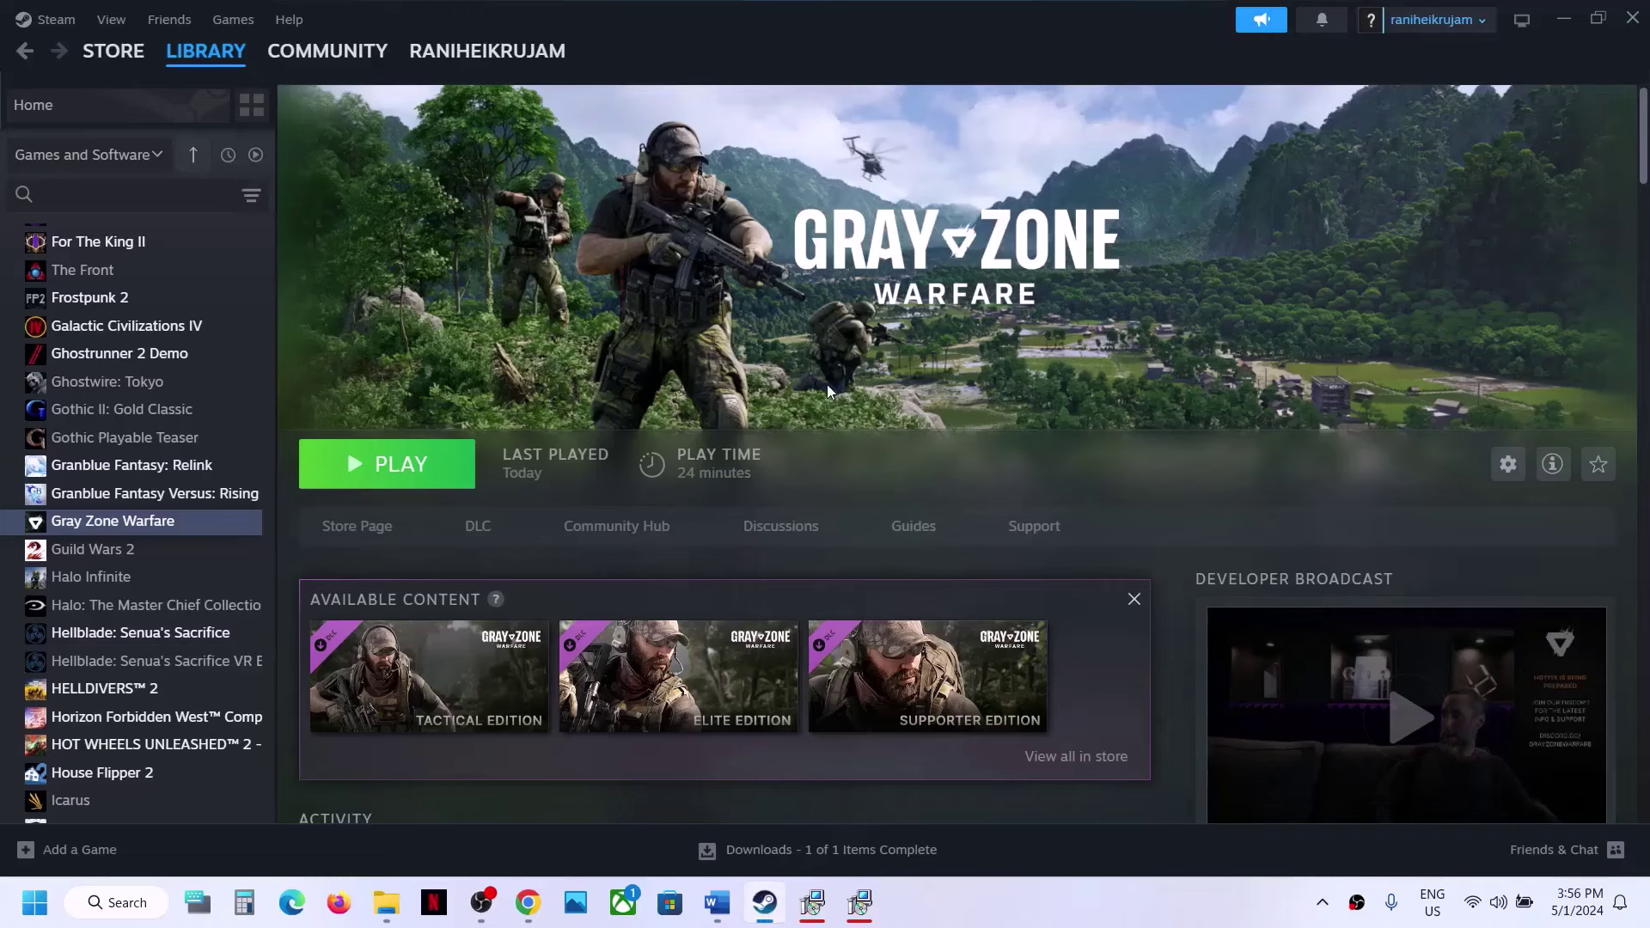